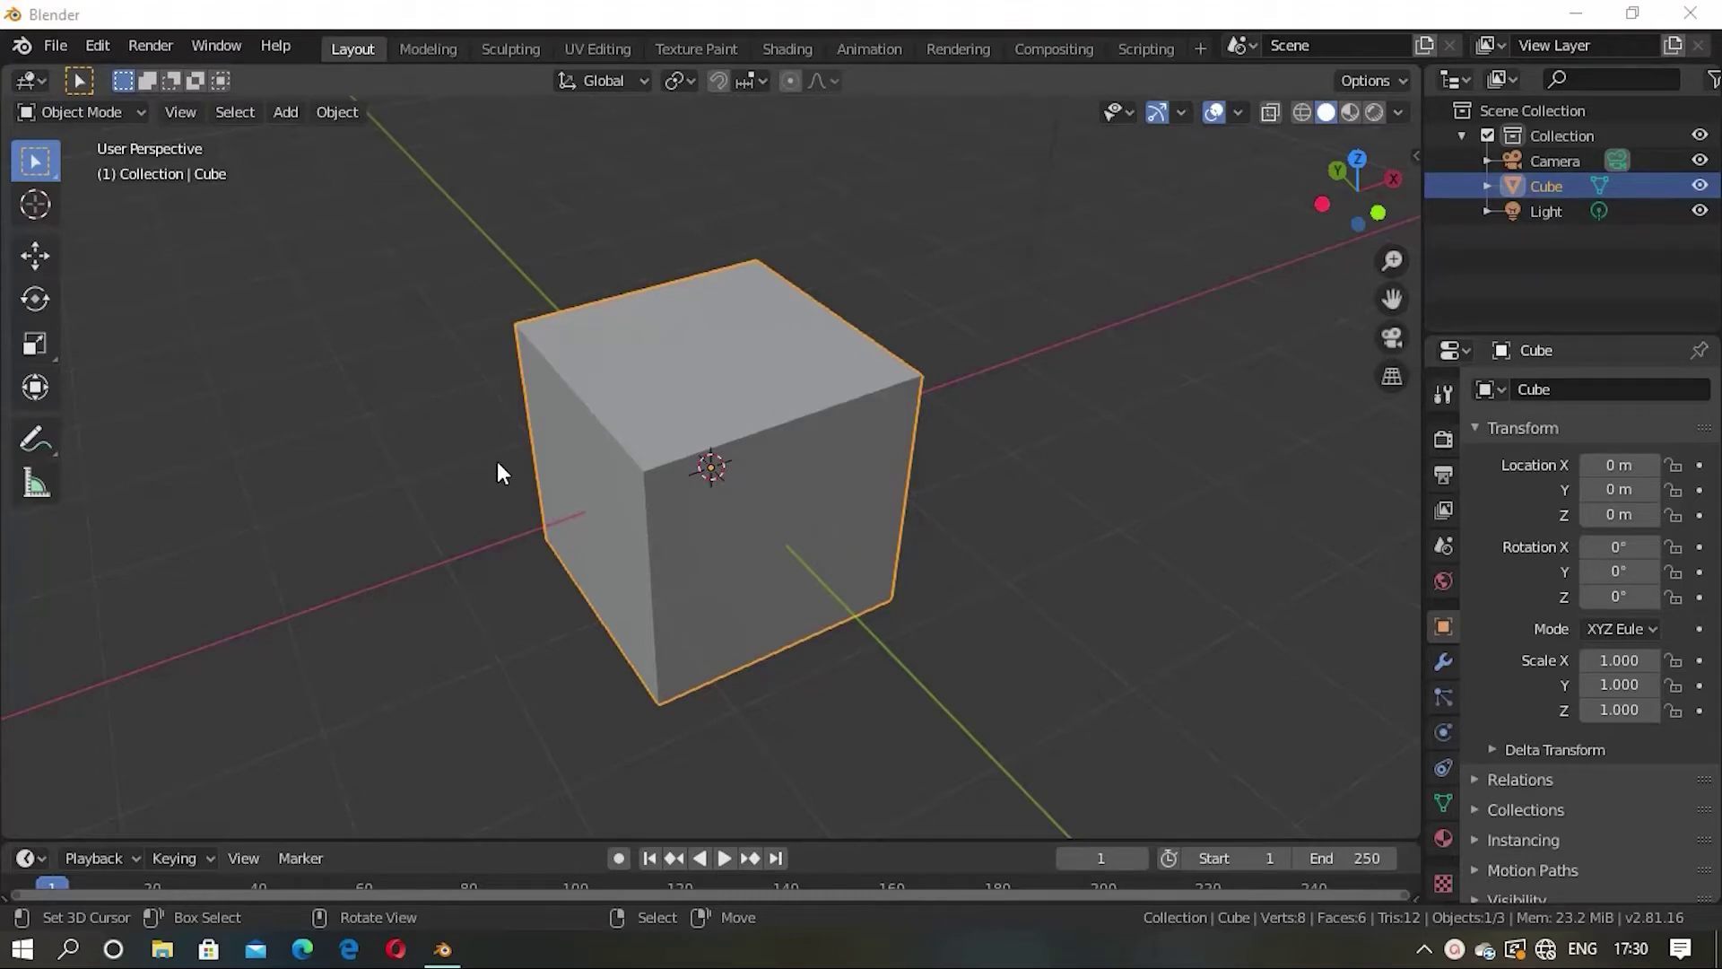
Step: Replace the default cube with a new mesh cylinder at the origin
mouse_move(500, 469)
middle_down()
mouse_move(634, 491)
mouse_move(207, 99)
middle_up()
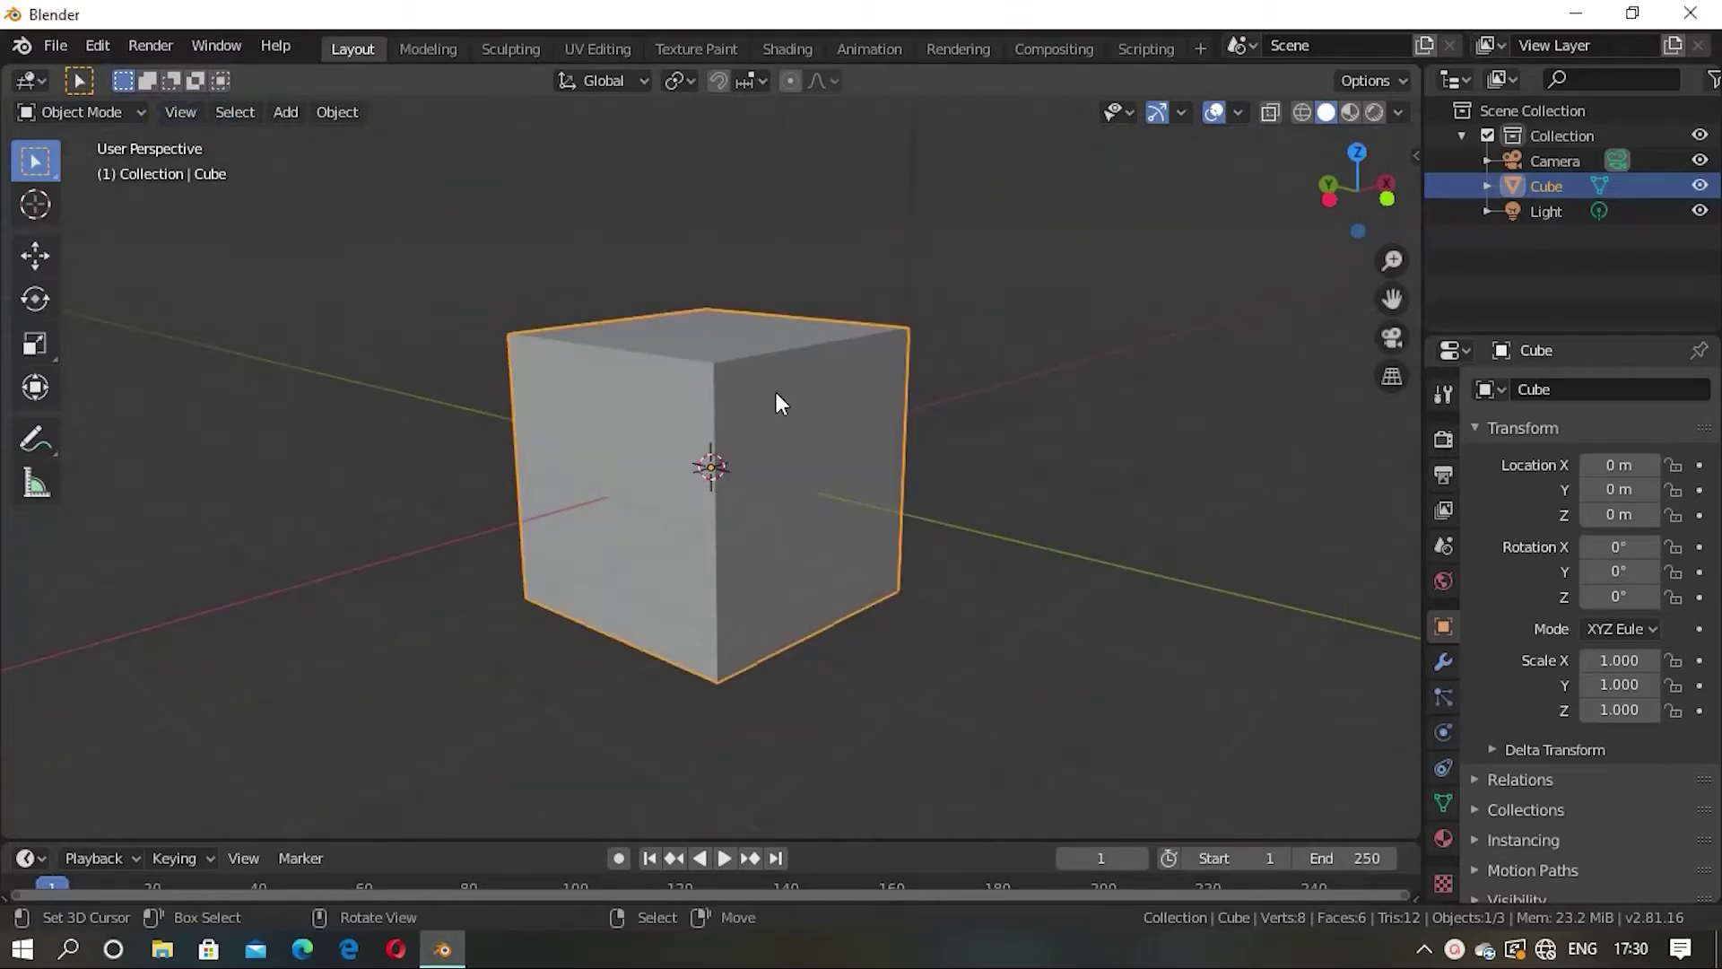
key(Delete)
click(286, 111)
mouse_move(363, 140)
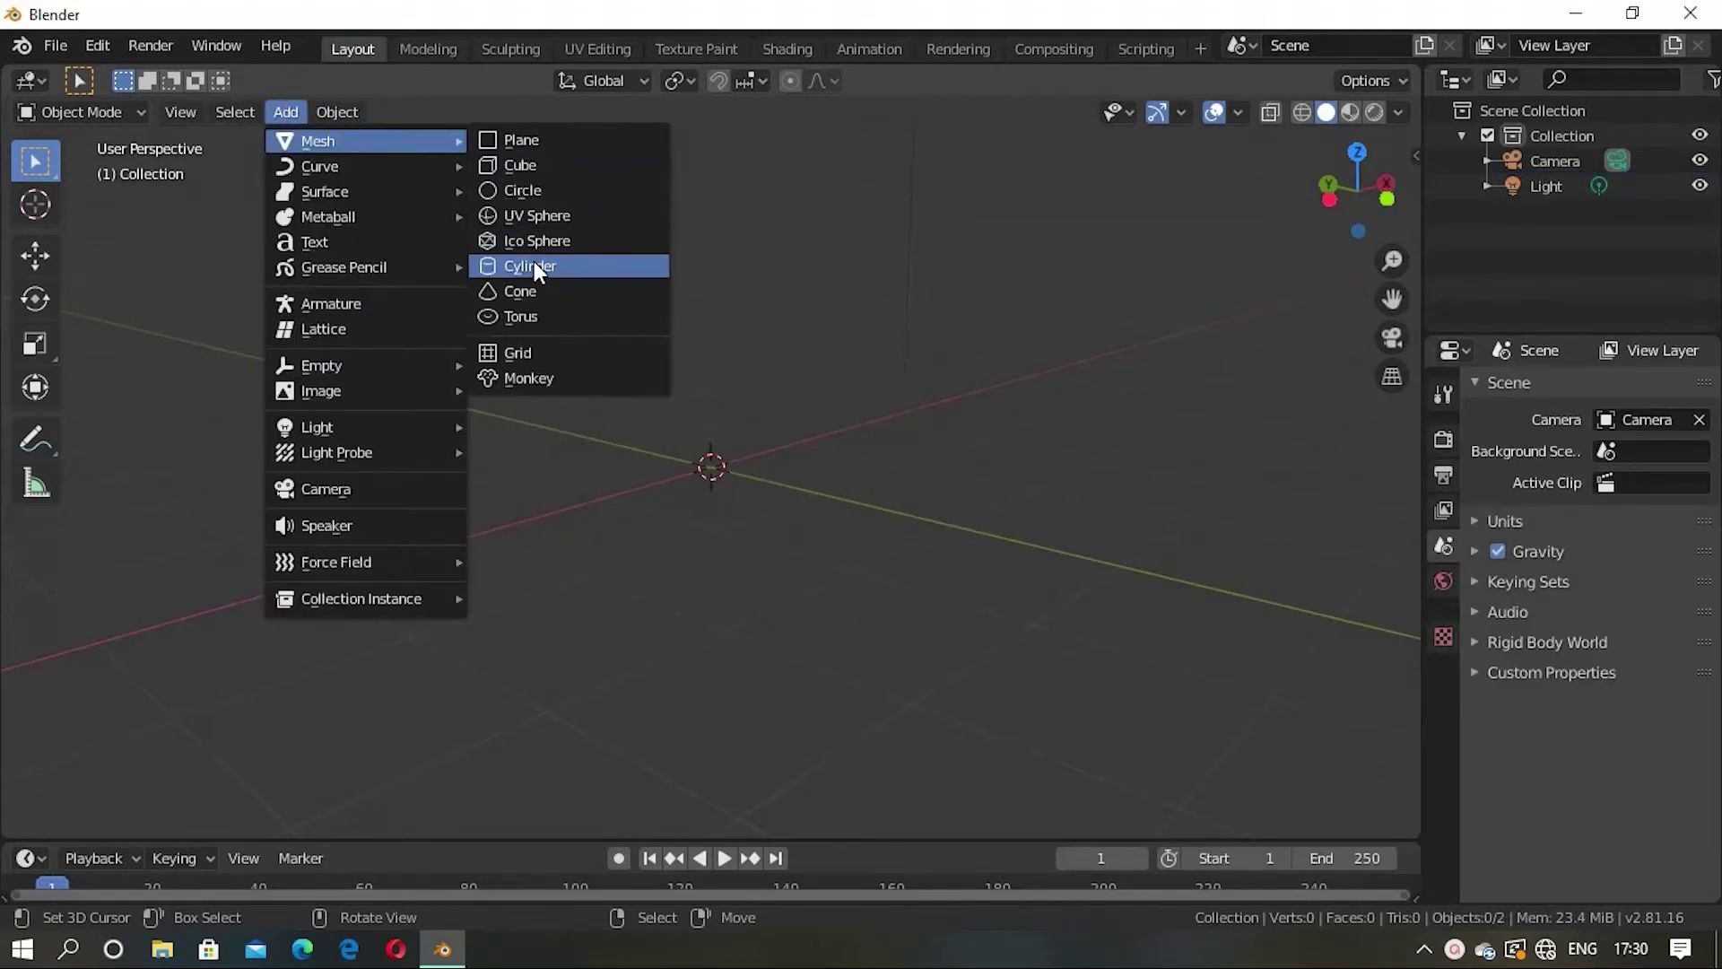
click(531, 266)
middle_drag(734, 406, 801, 459)
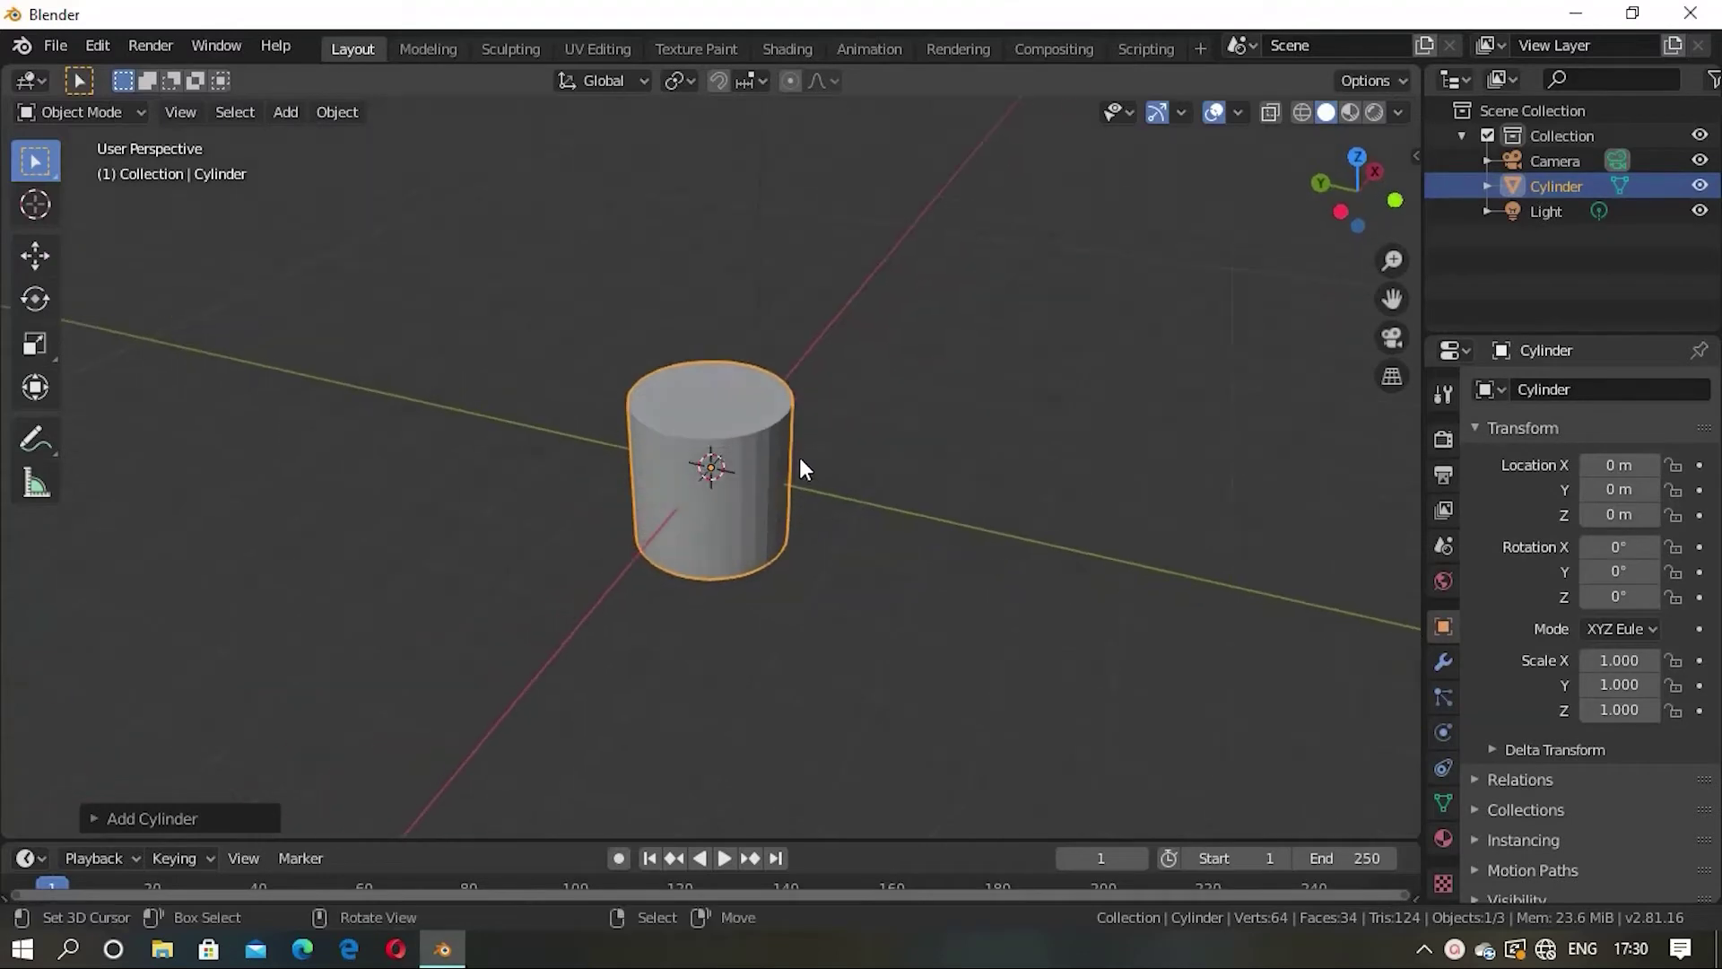
Step: Raise the cylinder 1 m along Z and enter Edit Mode
key(g)
key(z)
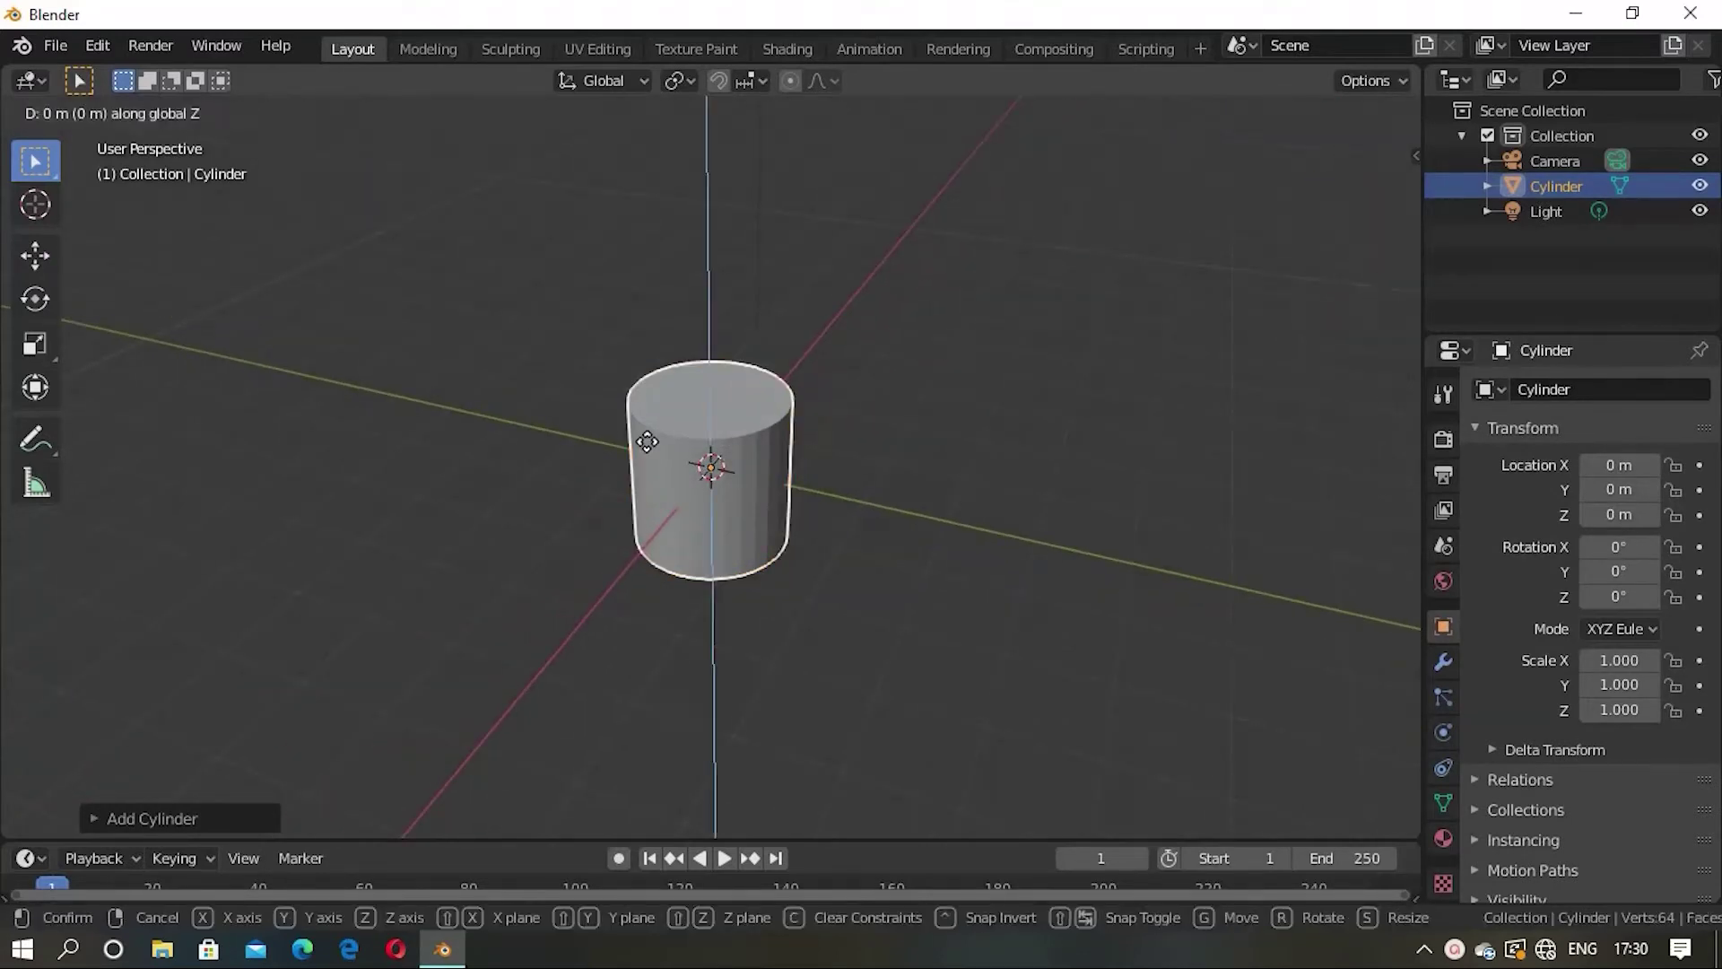
key(1)
key(Return)
mouse_move(646, 441)
middle_down()
mouse_move(846, 496)
mouse_move(848, 436)
middle_up()
scroll(882, 461, up, 2)
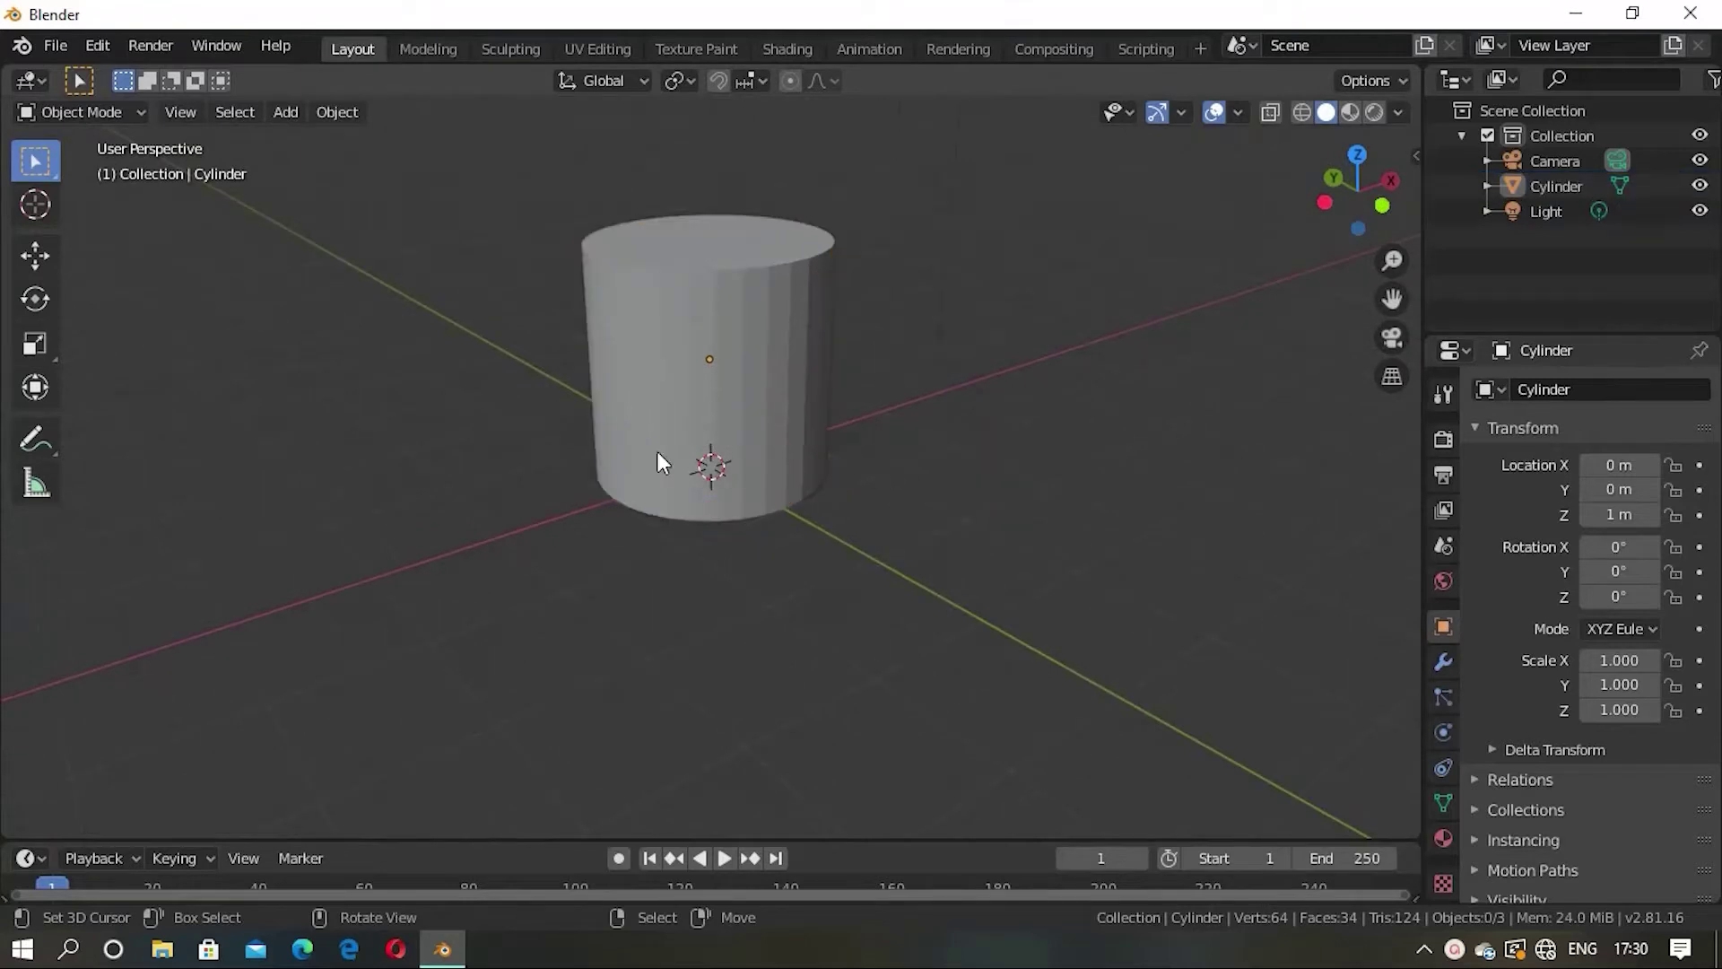
key(Tab)
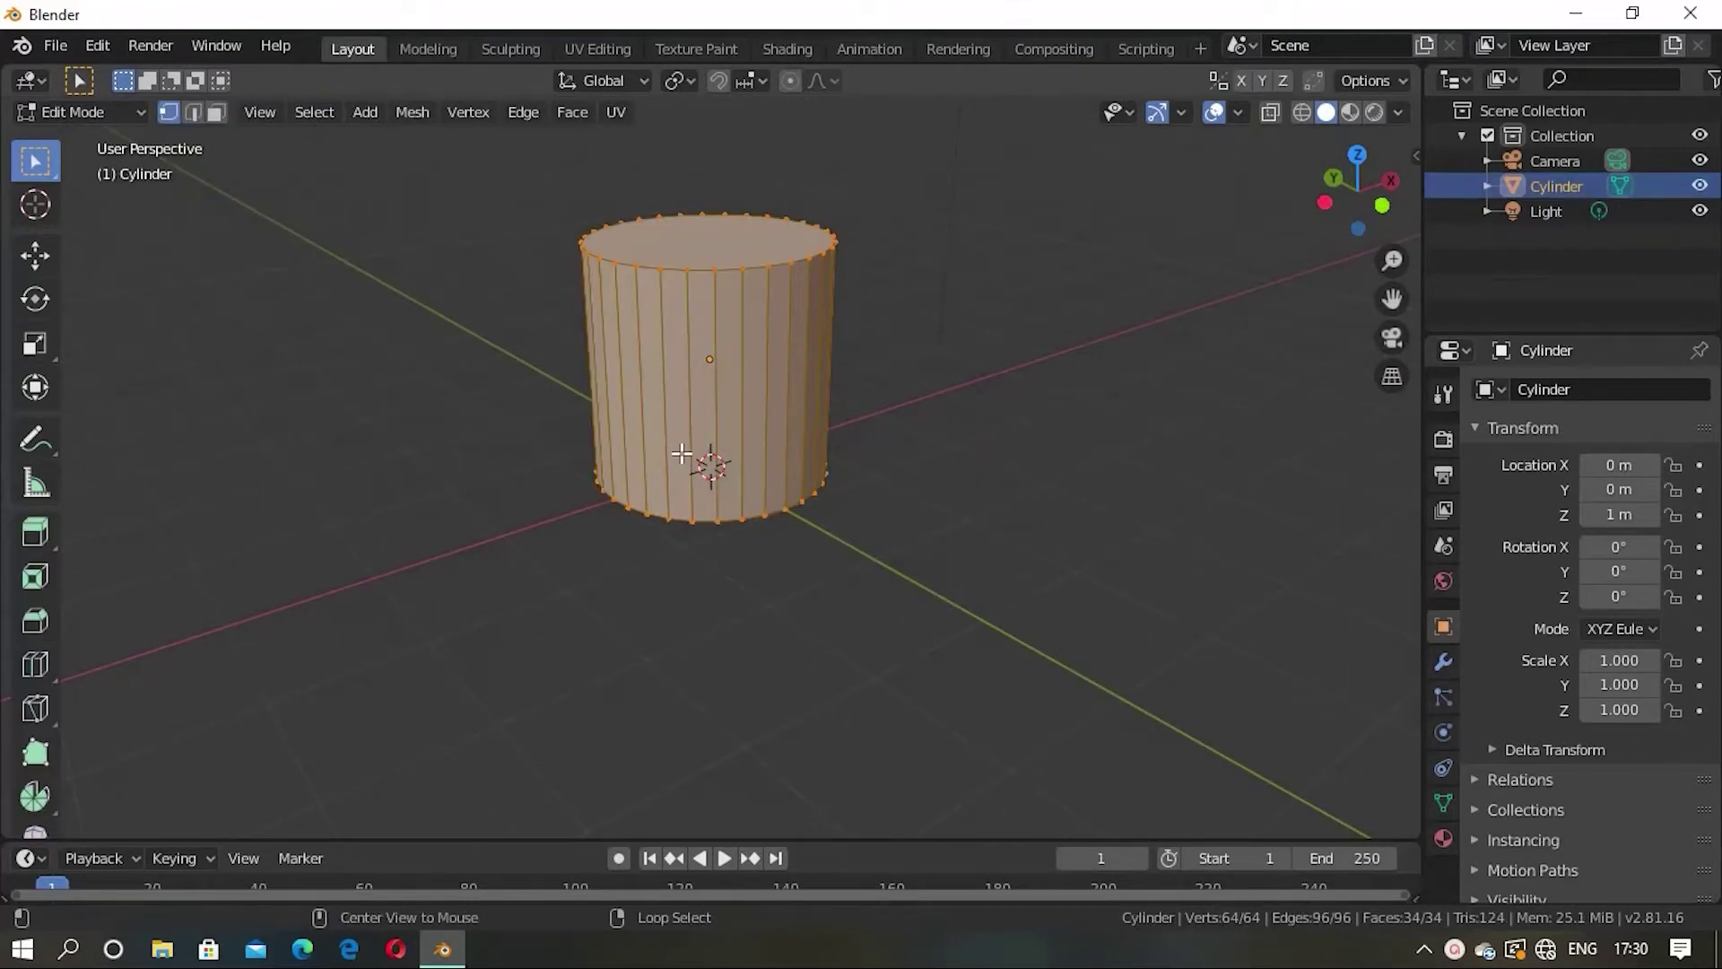
Step: In face select, scale the cylinder's top face up about 1.48 and begin a roughly 0.28 inset
key(alt+a)
mouse_move(722, 409)
shift+middle_down()
mouse_move(759, 520)
mouse_move(830, 535)
mouse_move(793, 436)
mouse_move(796, 557)
mouse_move(791, 464)
shift+middle_up()
key(3)
click(763, 433)
key(s)
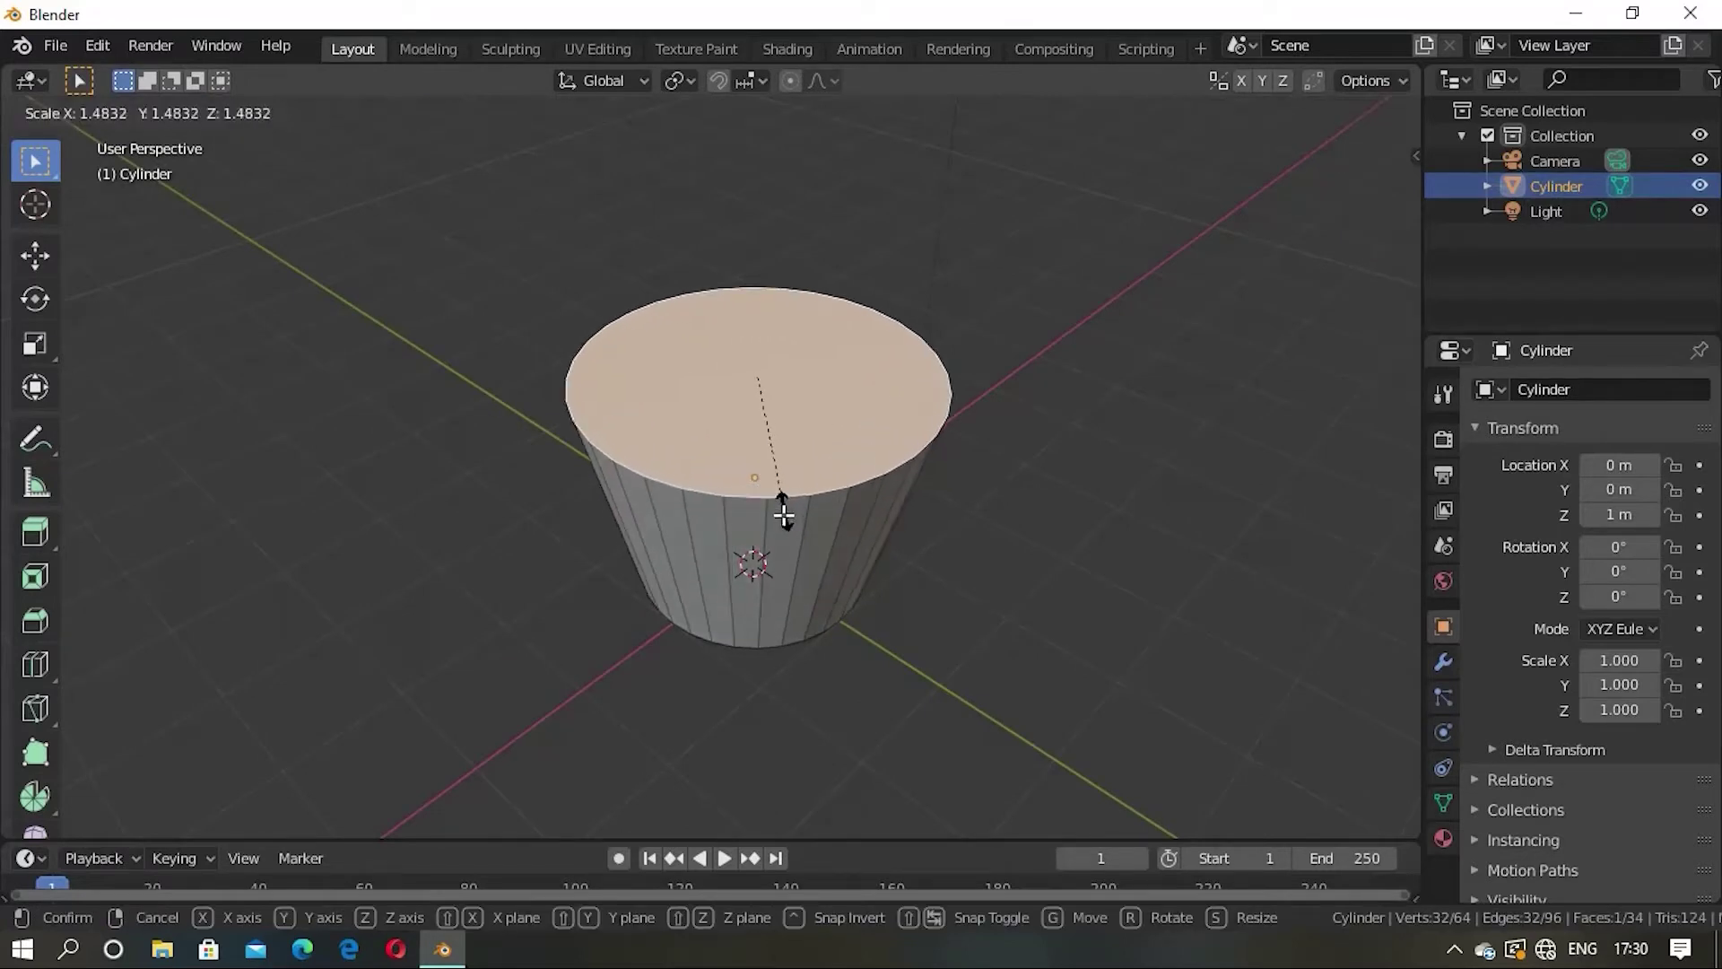
click(784, 501)
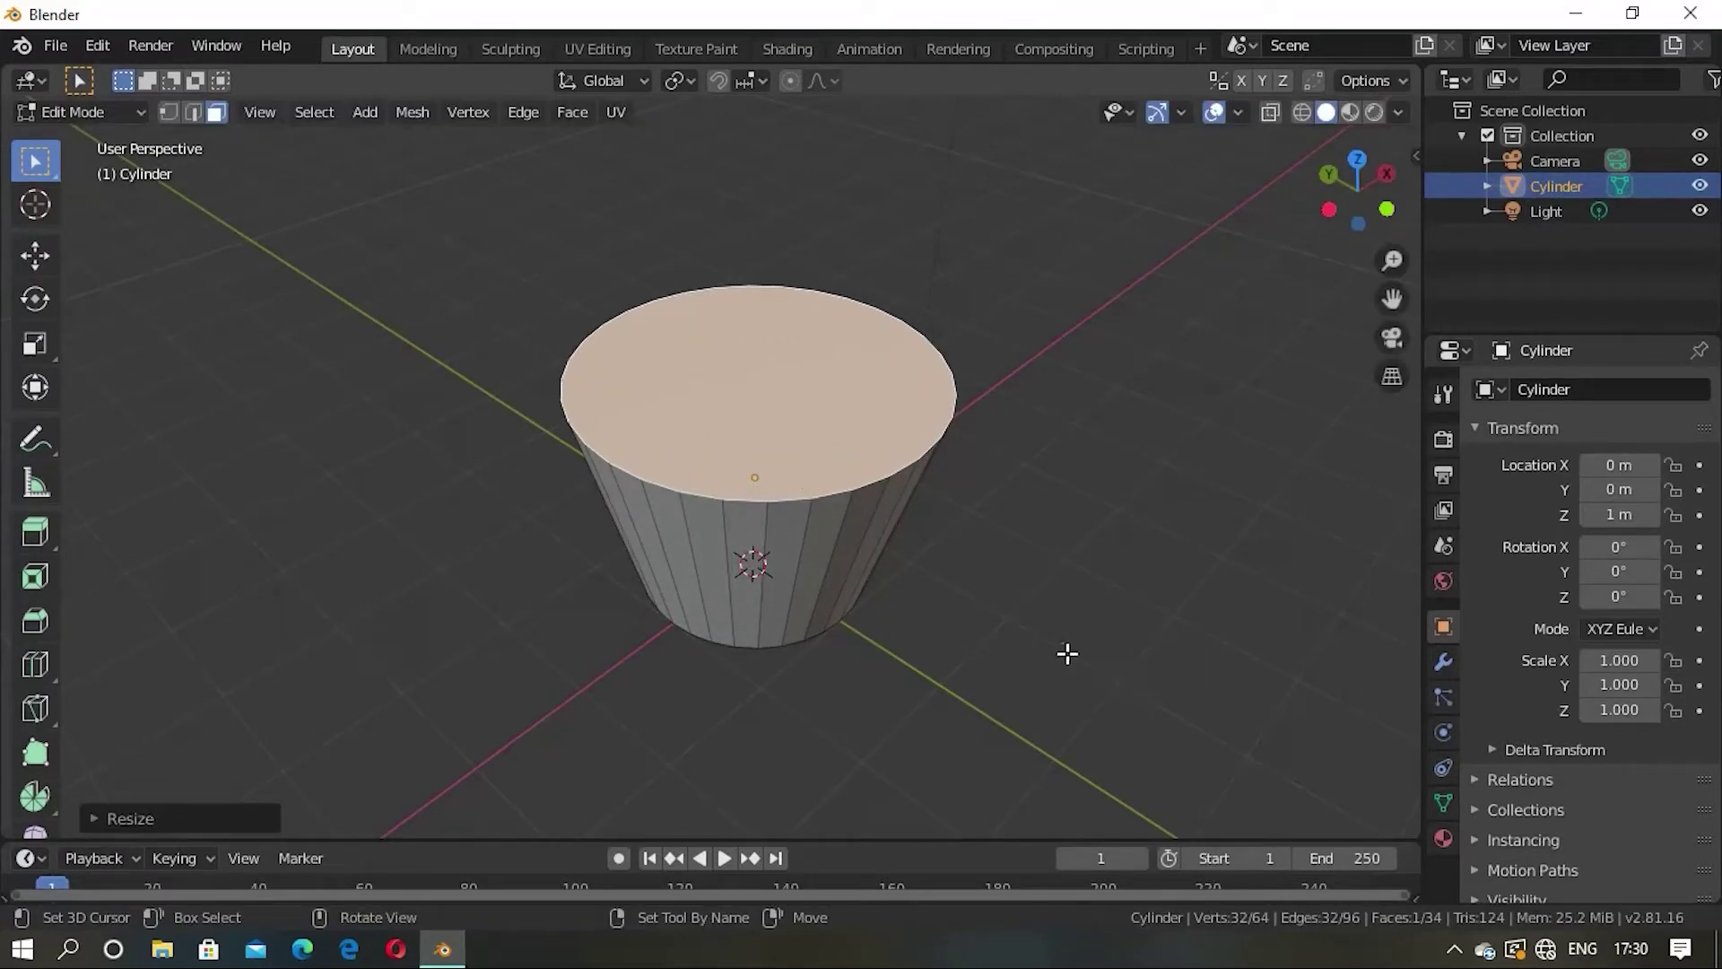
key(i)
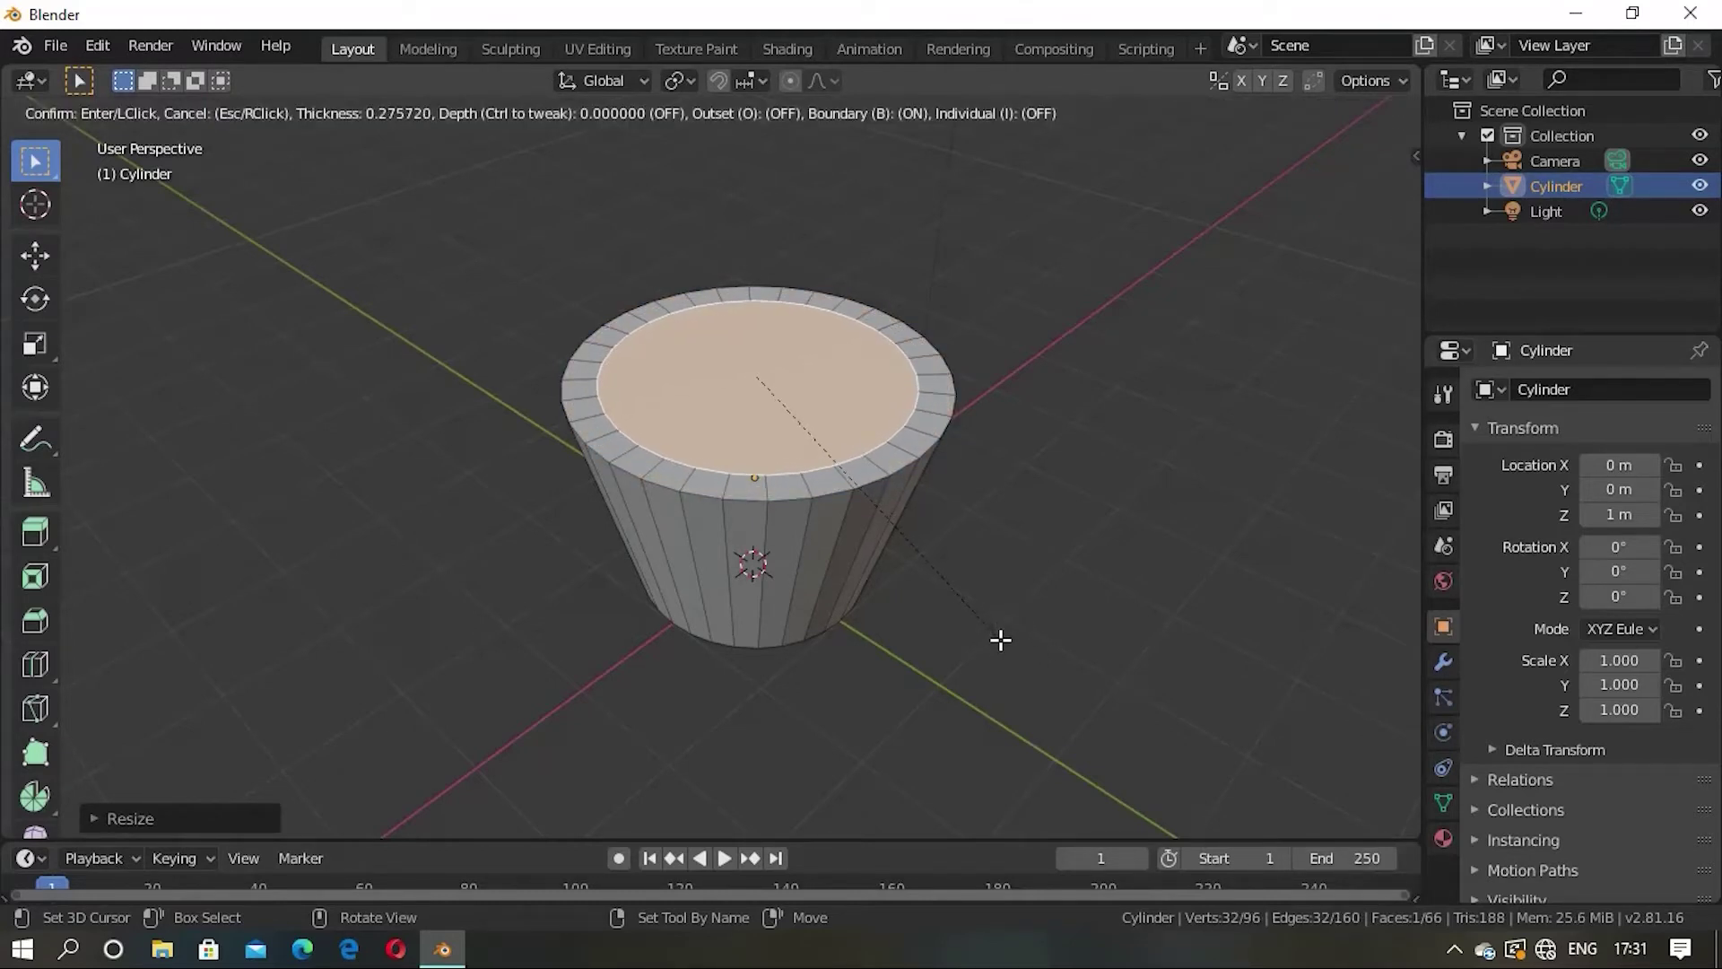
Step: Confirm the inset, extrude the inner face about 0.55 m downward, and shrink it slightly
click(985, 622)
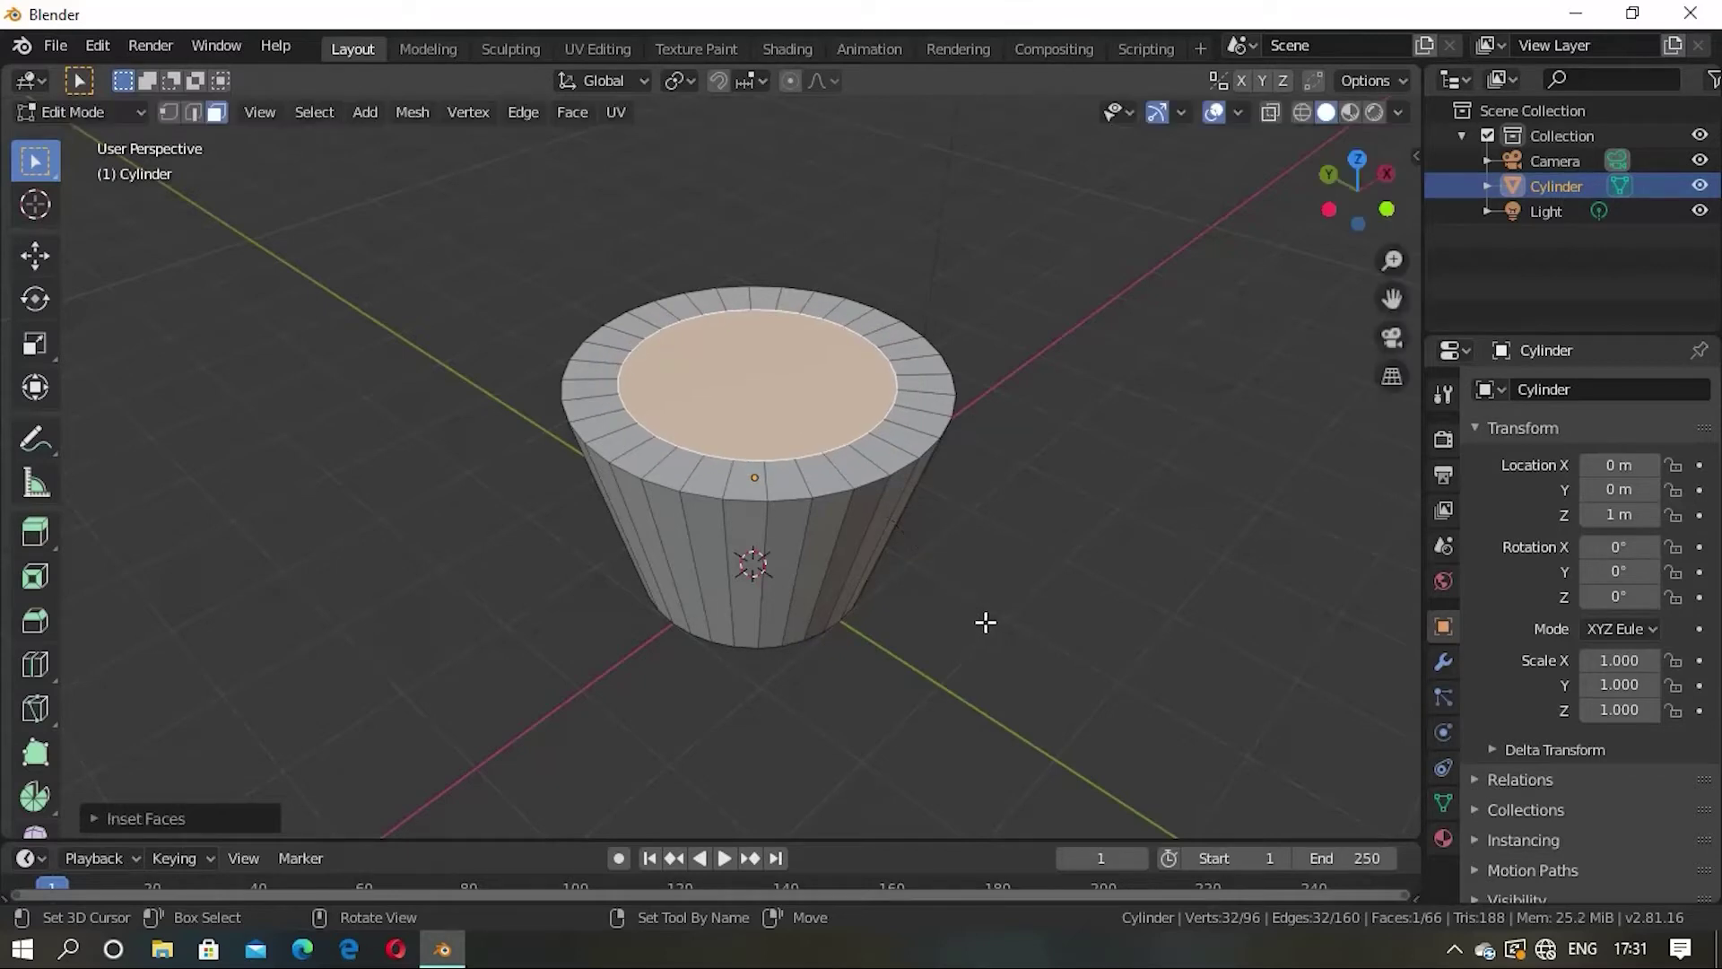
mouse_move(805, 616)
middle_down()
mouse_move(968, 496)
mouse_move(853, 622)
mouse_move(789, 457)
middle_up()
key(e)
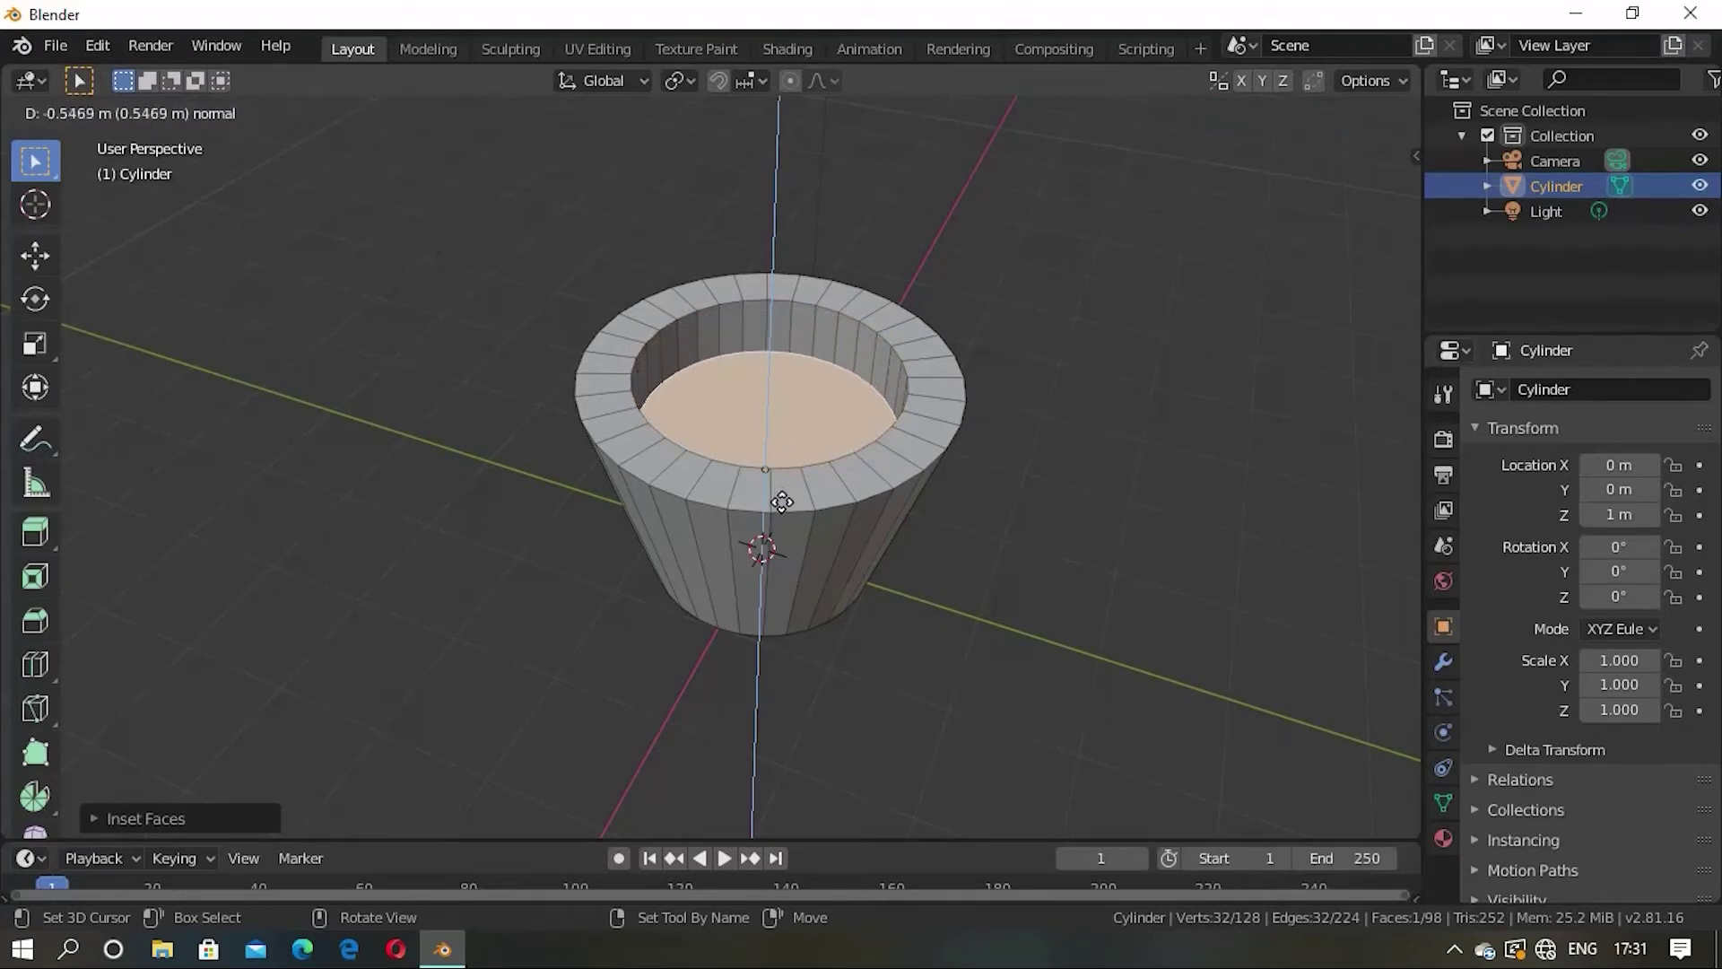
click(782, 506)
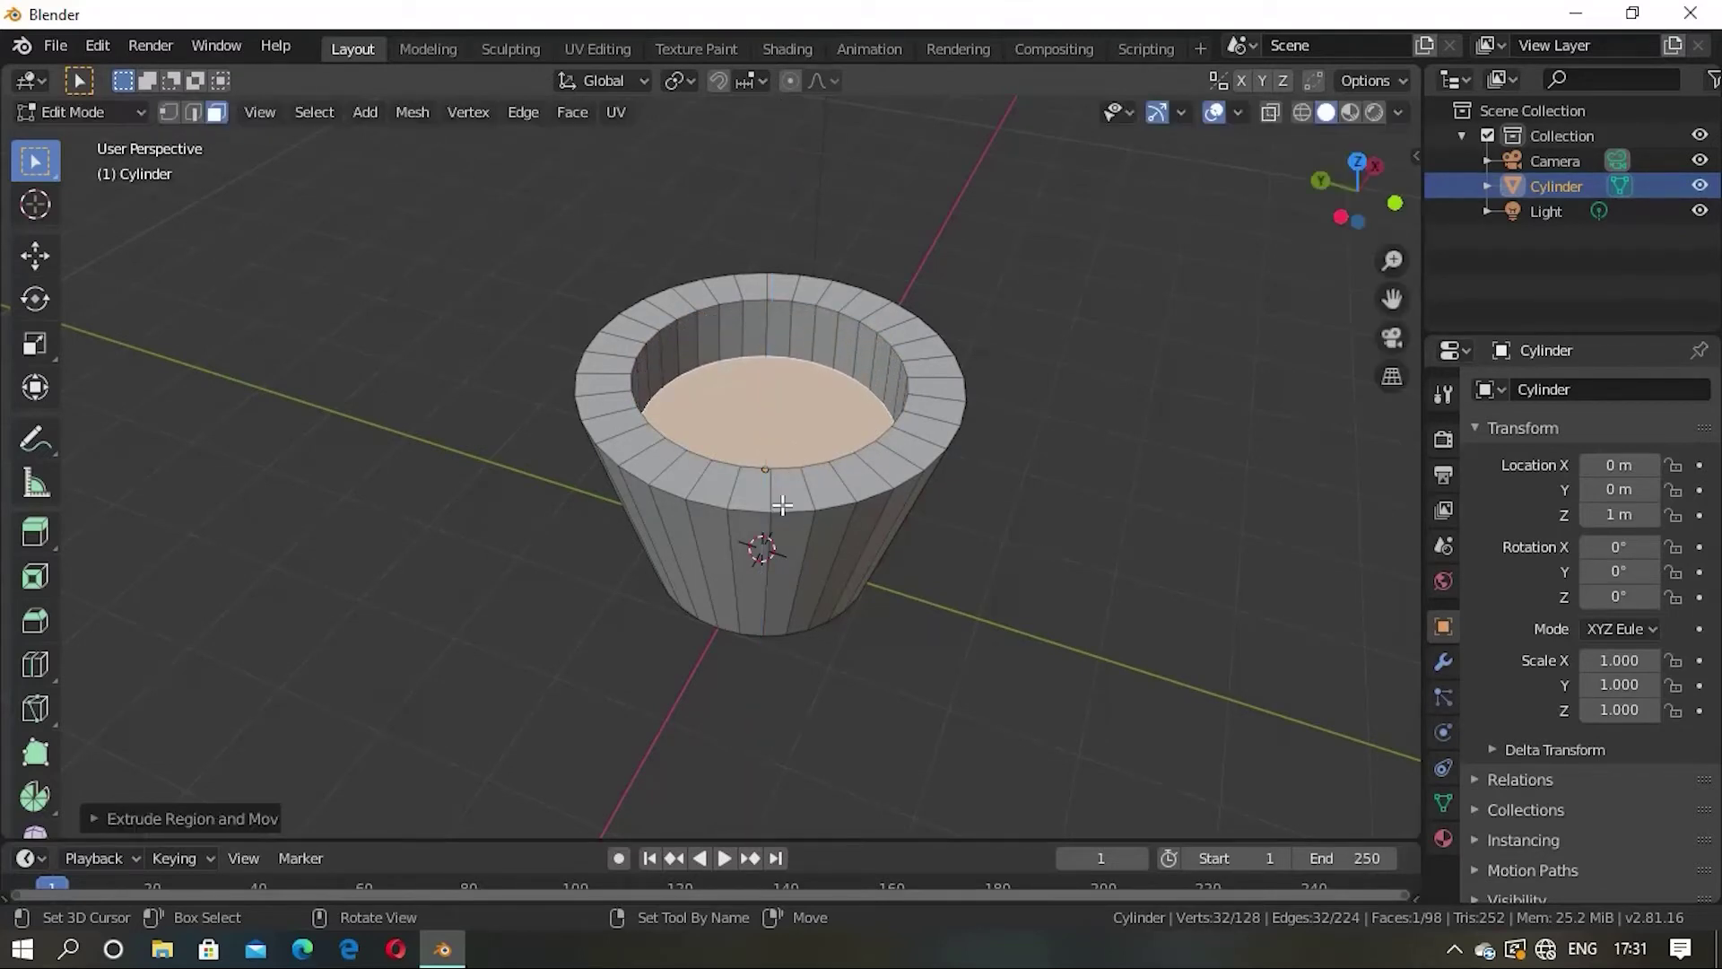
key(s)
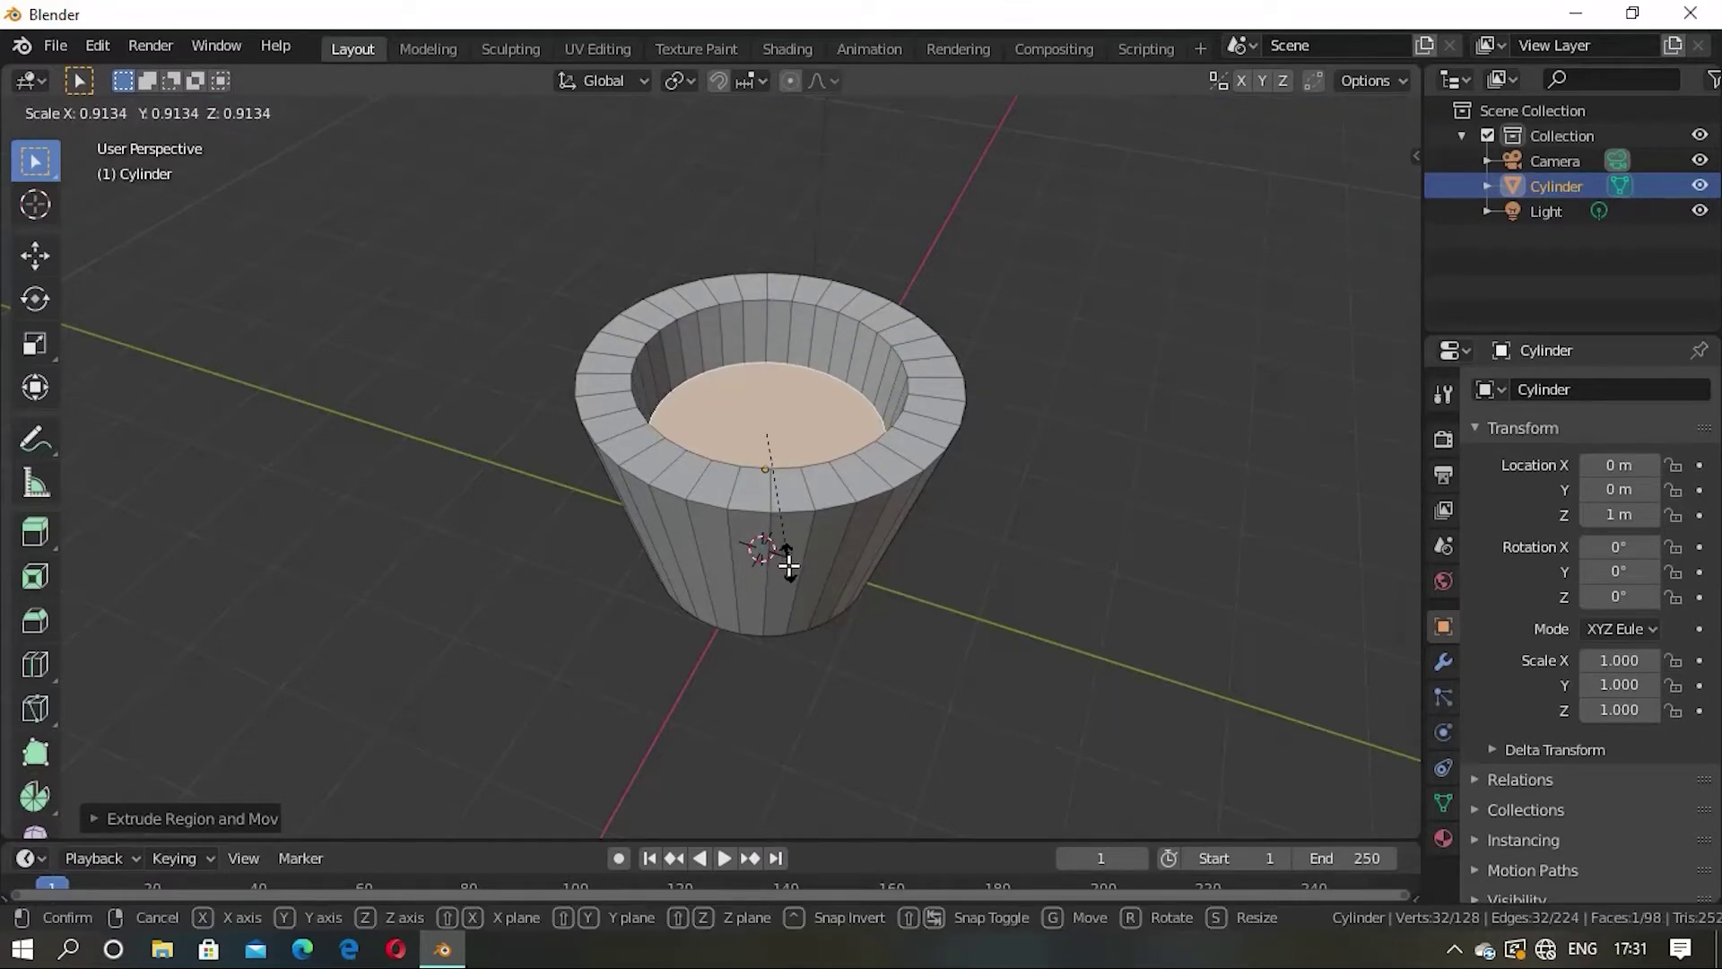
click(789, 567)
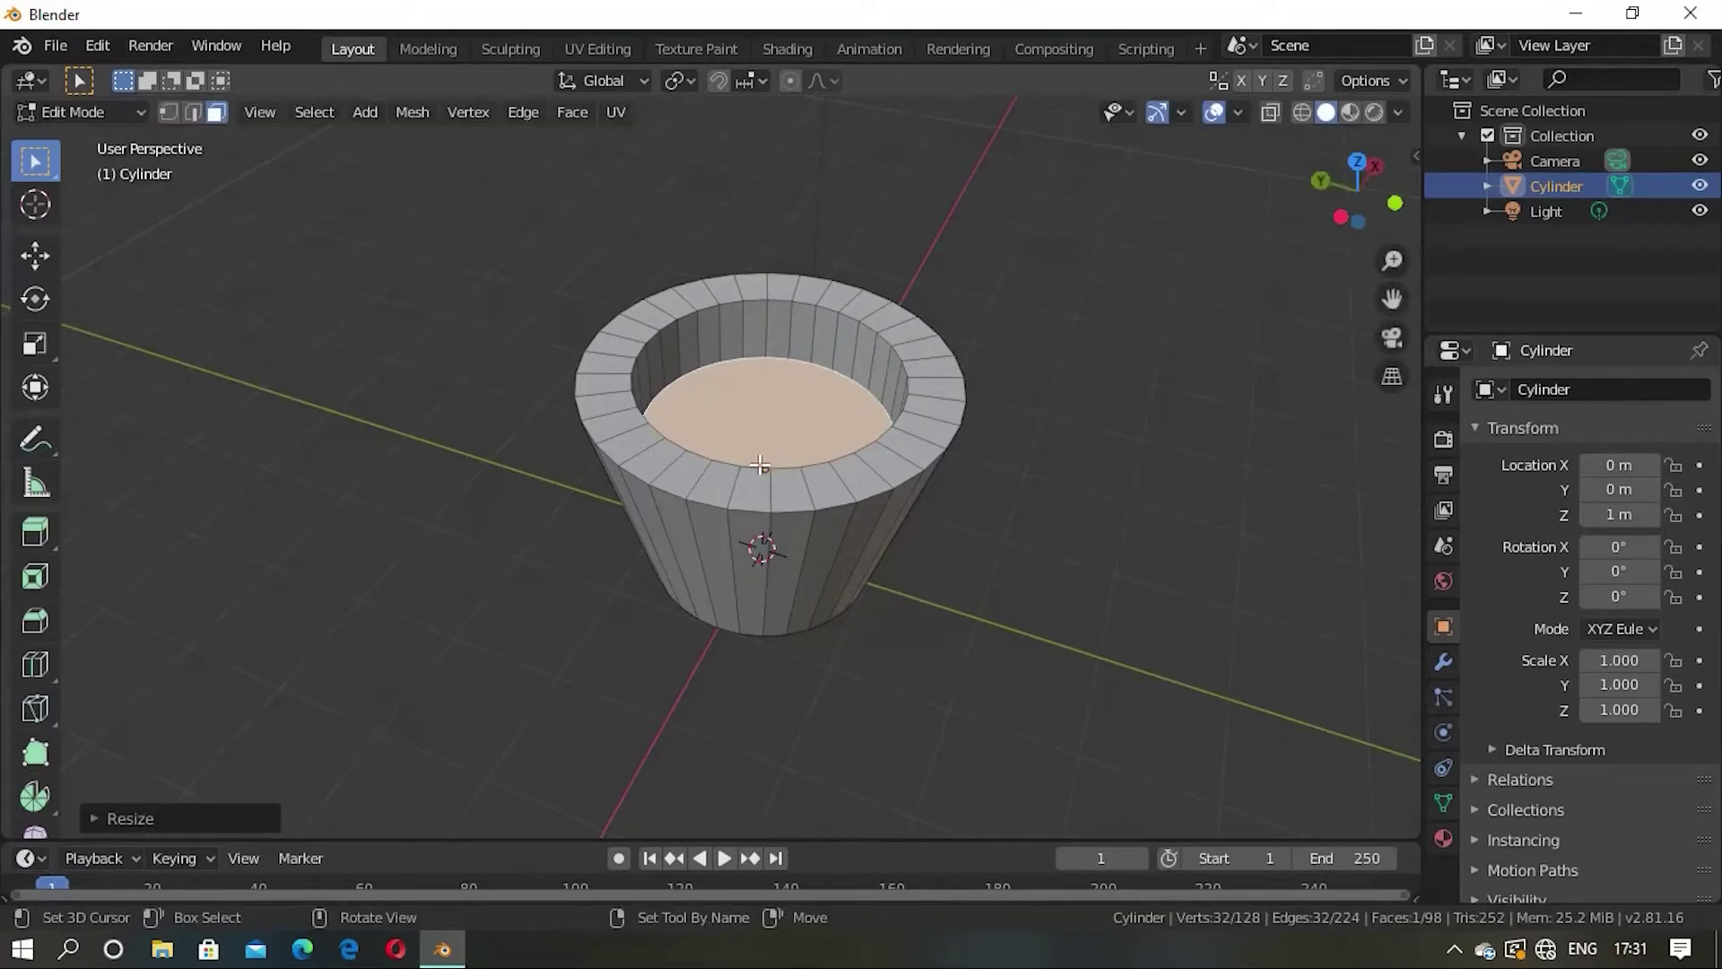
key(alt+a)
mouse_move(759, 468)
middle_down()
mouse_move(868, 373)
mouse_move(785, 460)
mouse_move(846, 434)
mouse_move(802, 554)
middle_up()
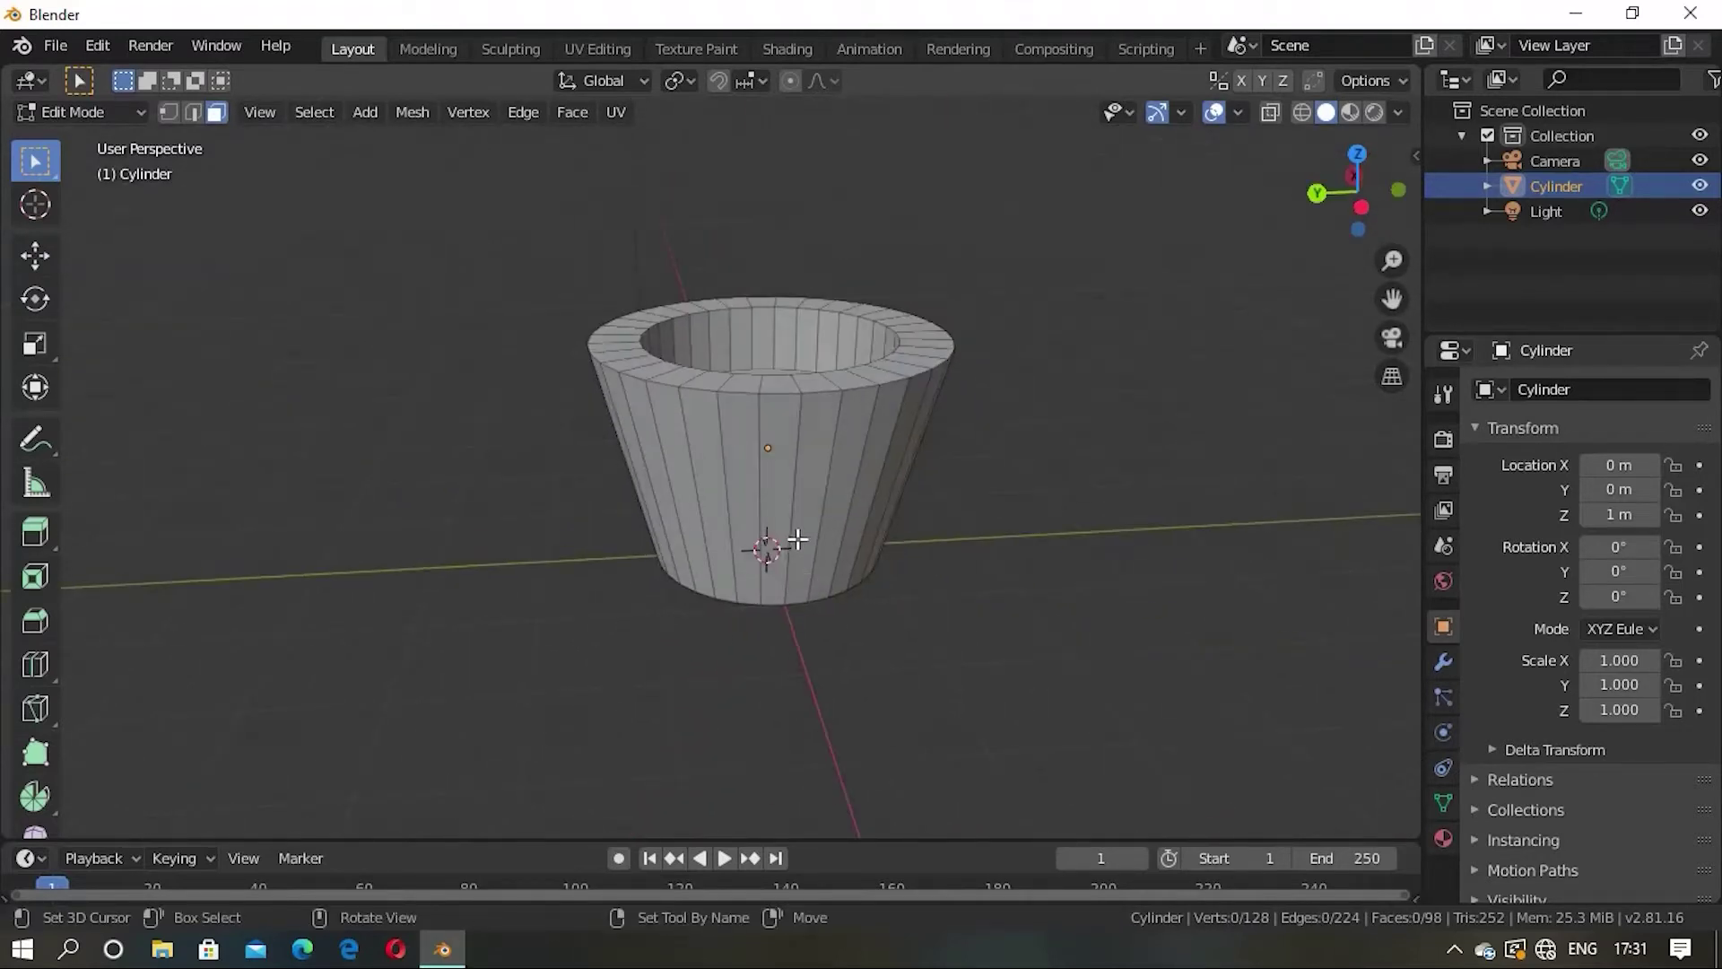
Step: Add a loop cut around the middle and scale it inward to pinch a waist
key(ctrl+r)
click(787, 513)
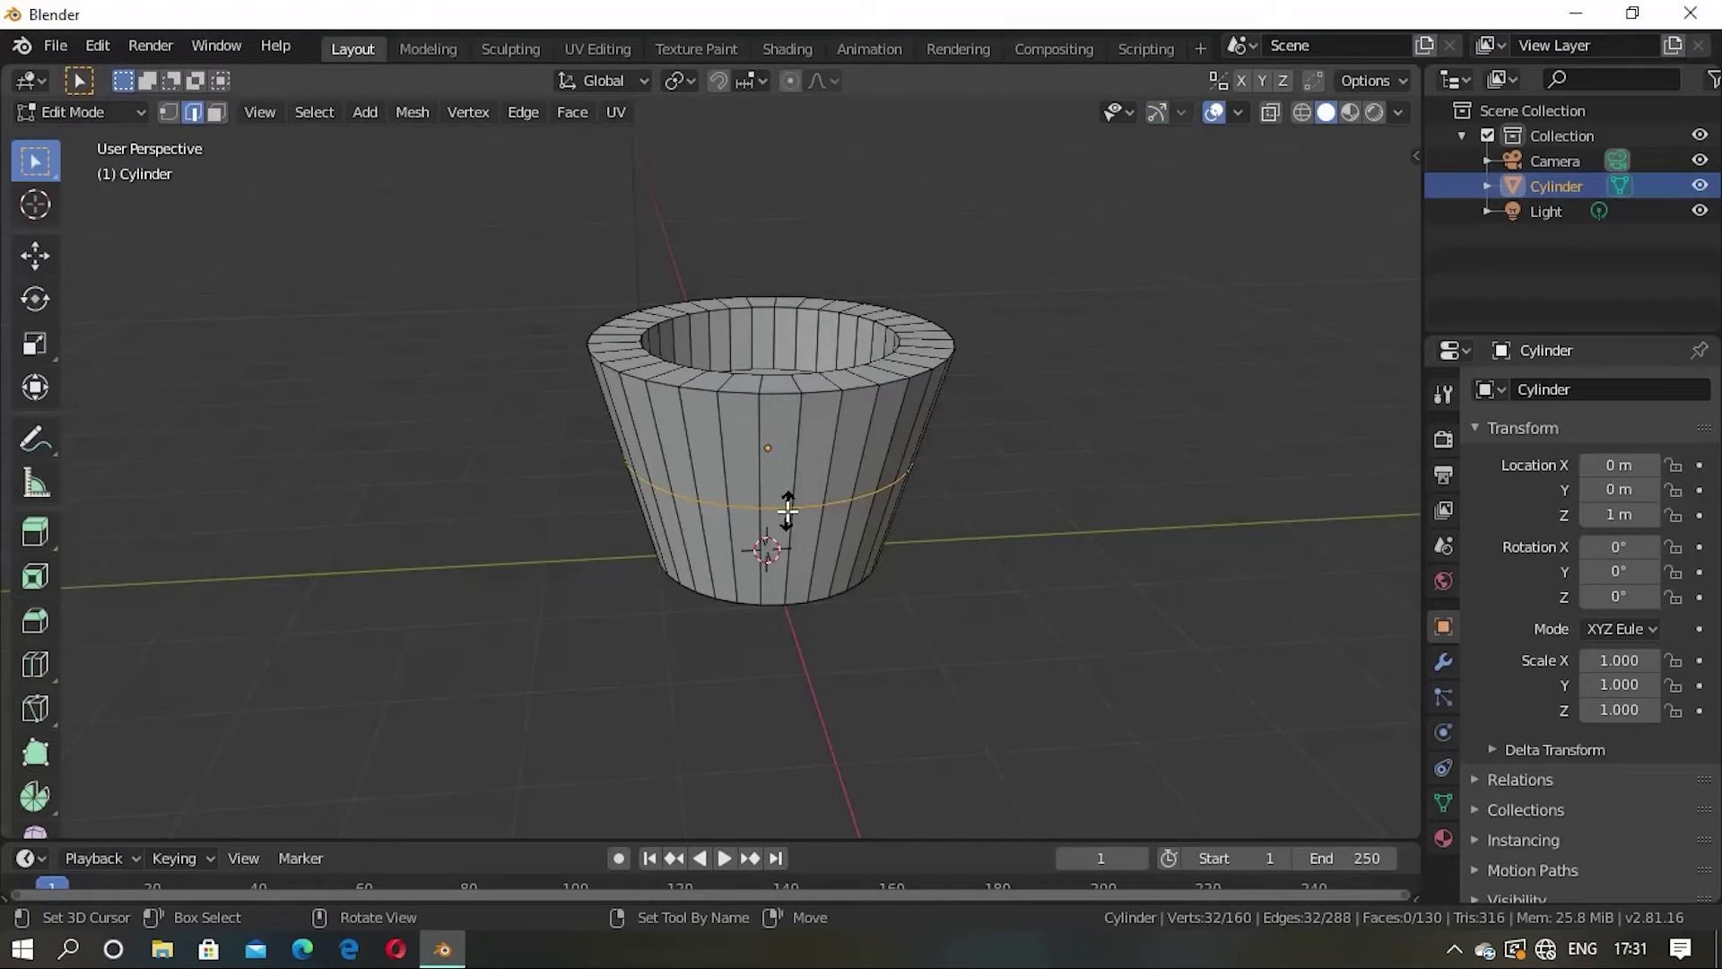
click(786, 512)
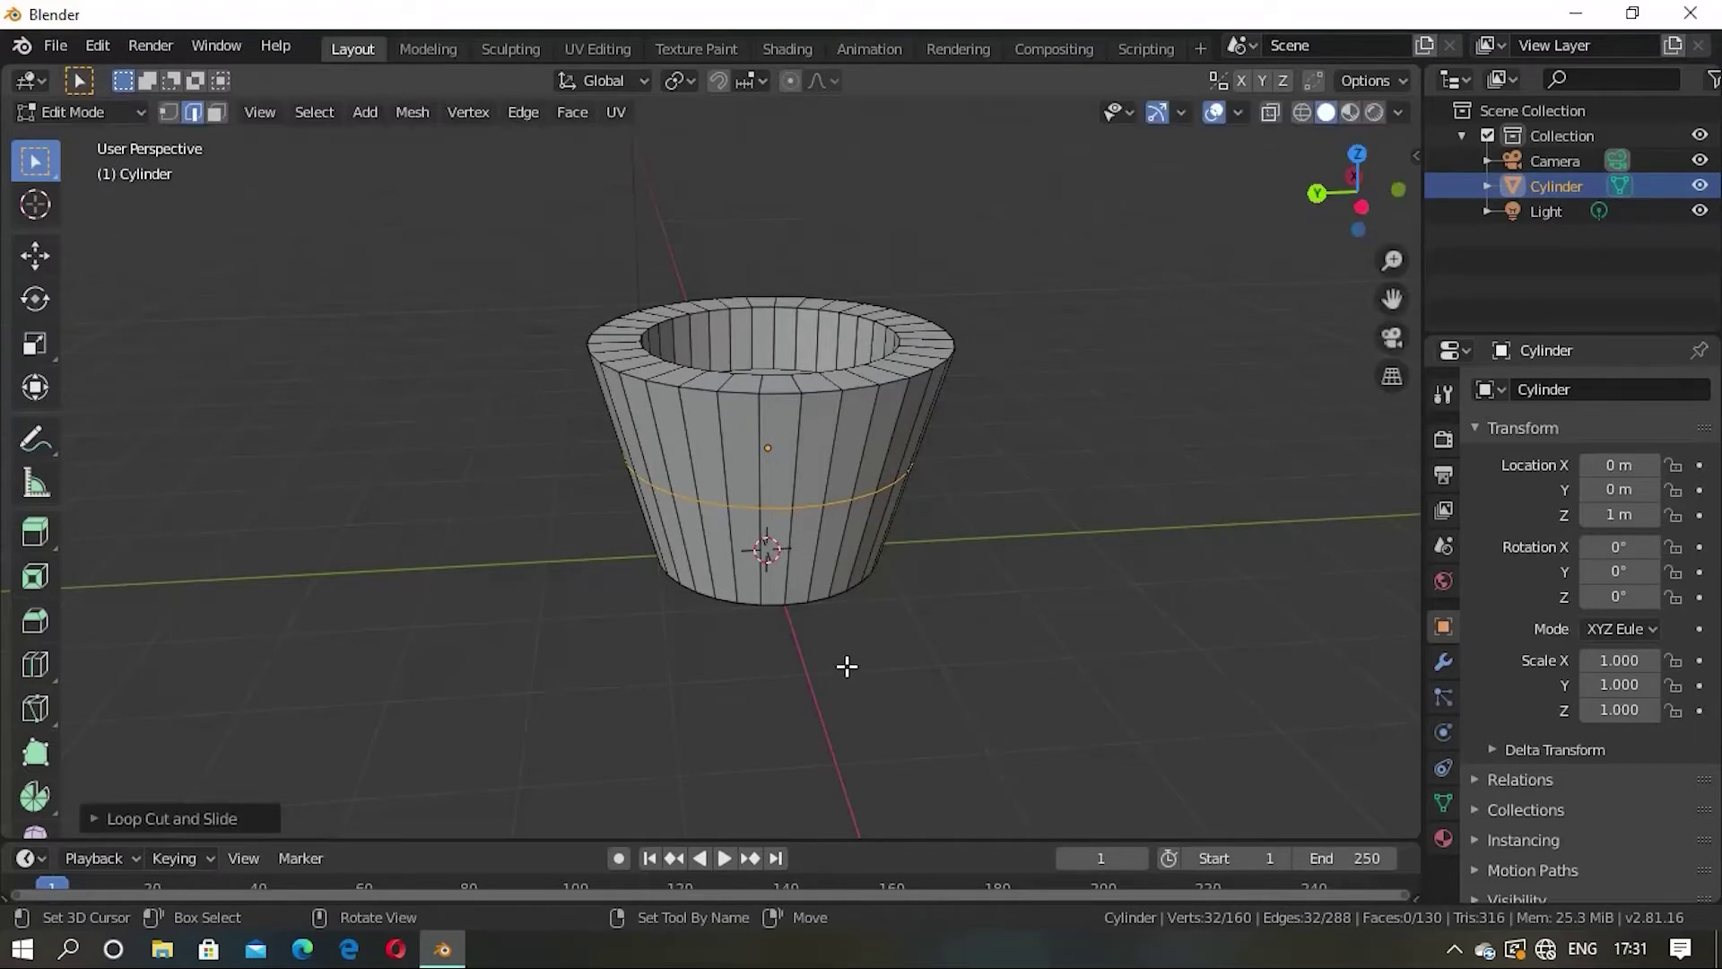
key(s)
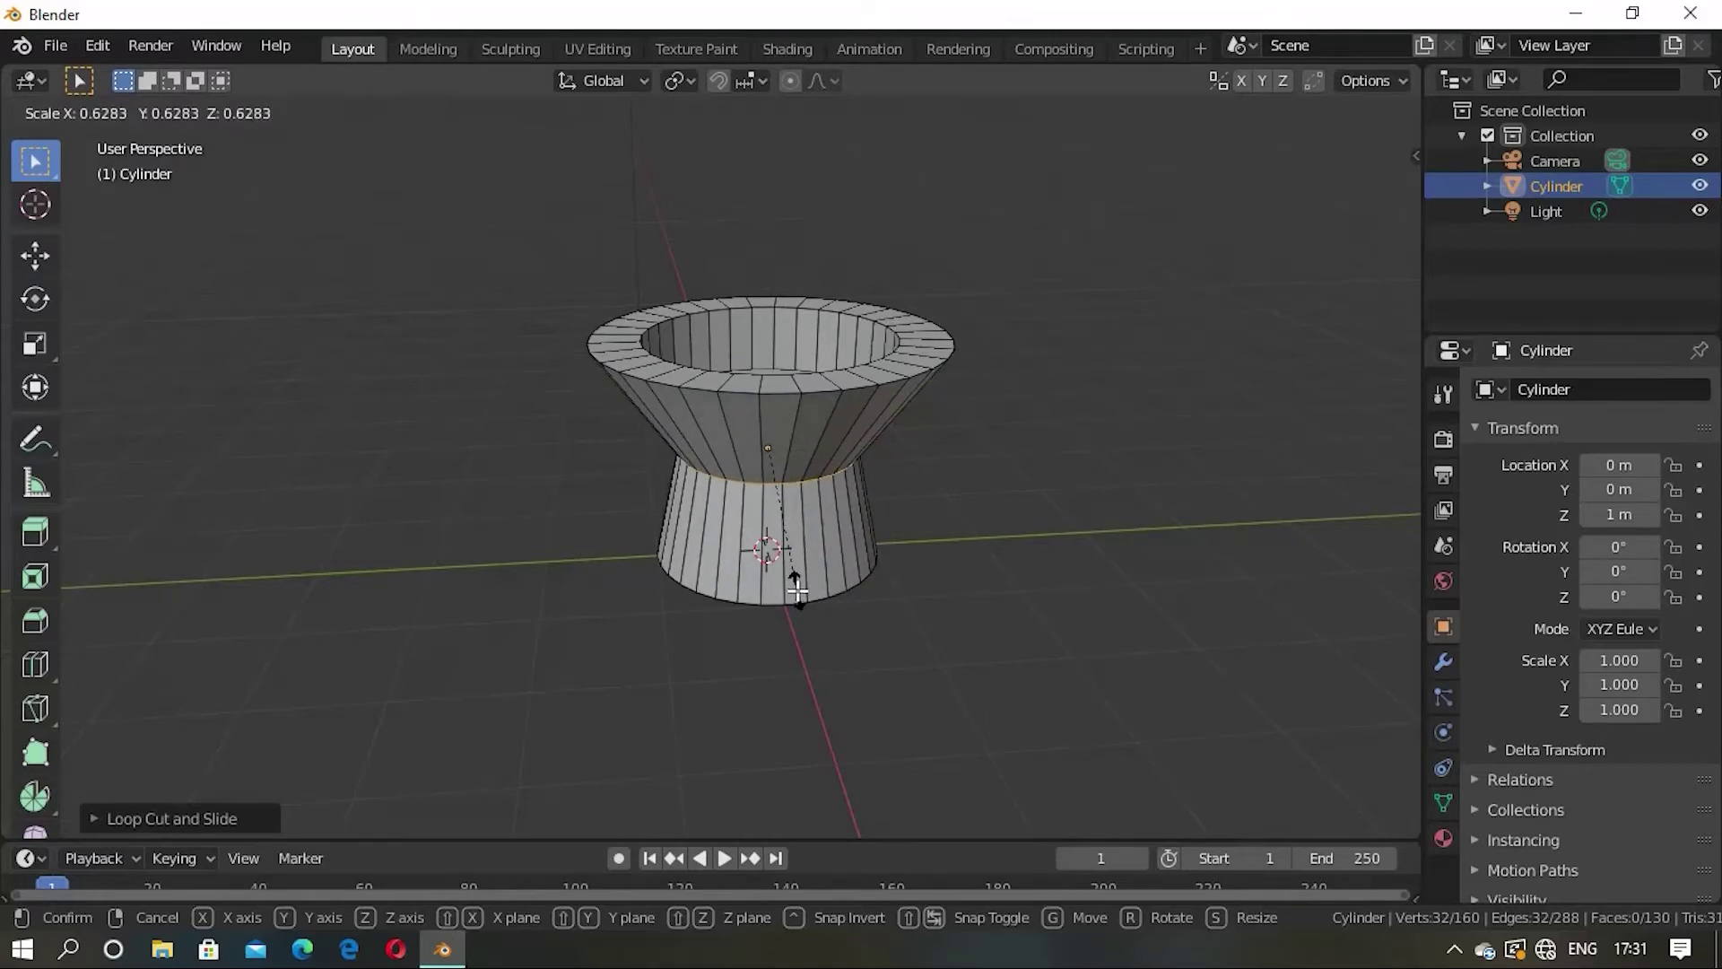
click(797, 592)
Step: Preview the pinched waist in Object Mode, then return to Edit Mode with nothing selected
middle_drag(797, 592, 826, 513)
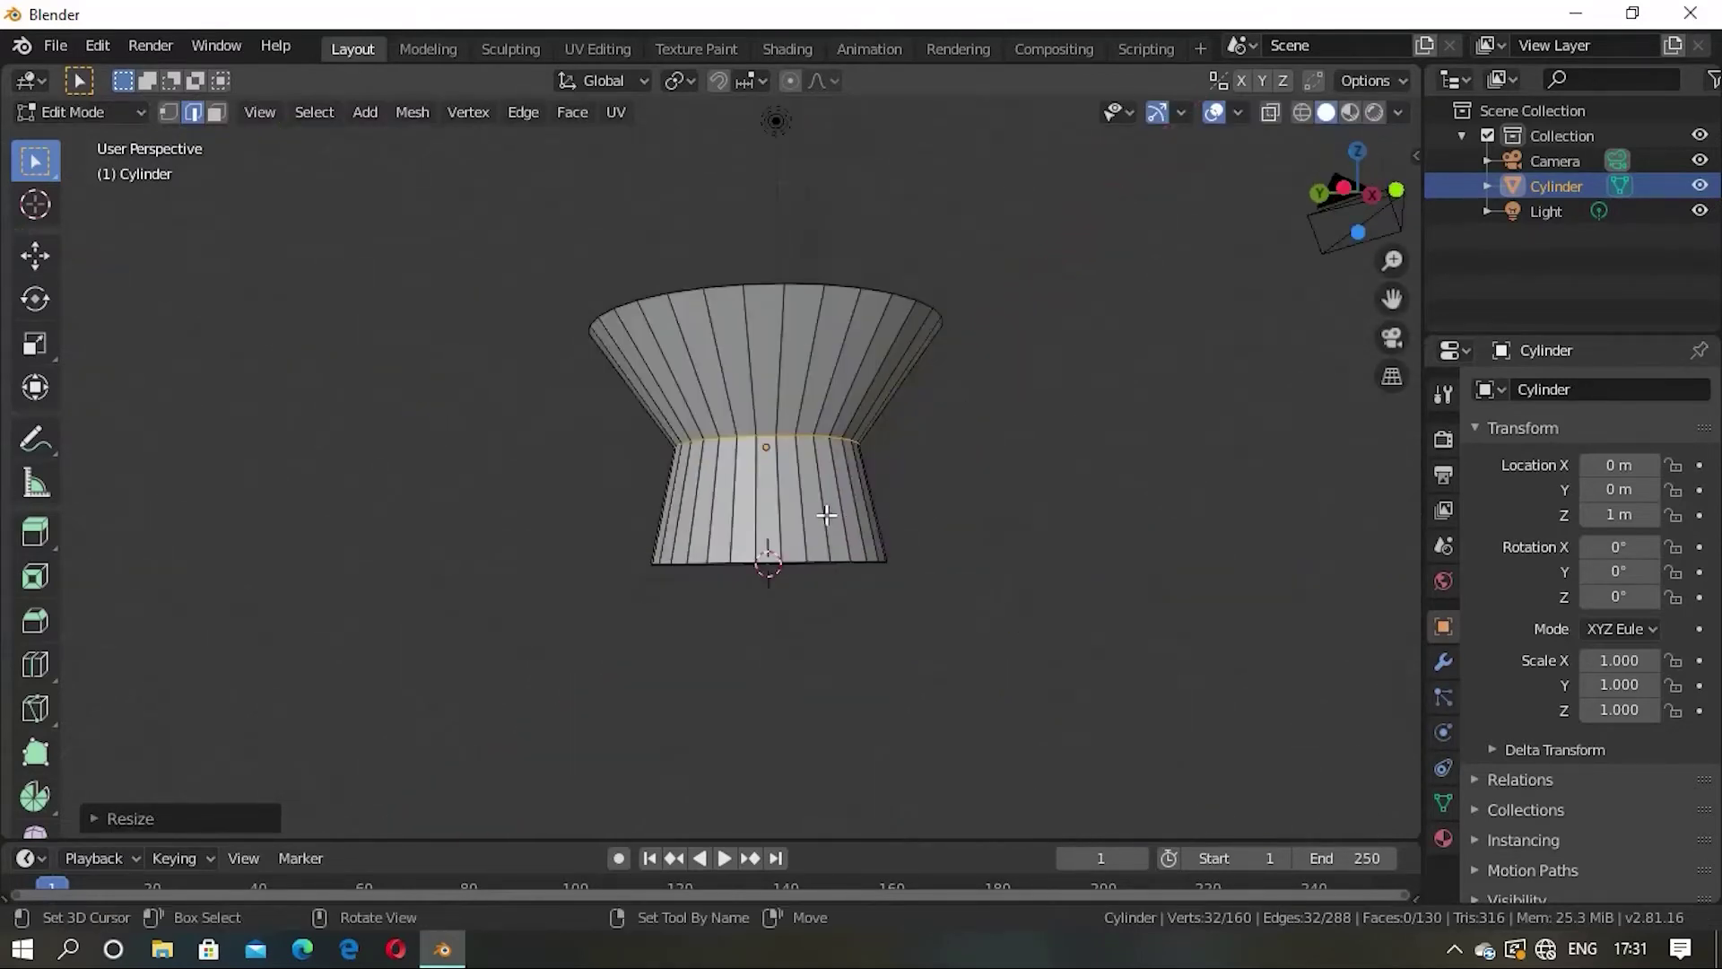
middle_drag(1004, 511, 1002, 523)
key(Tab)
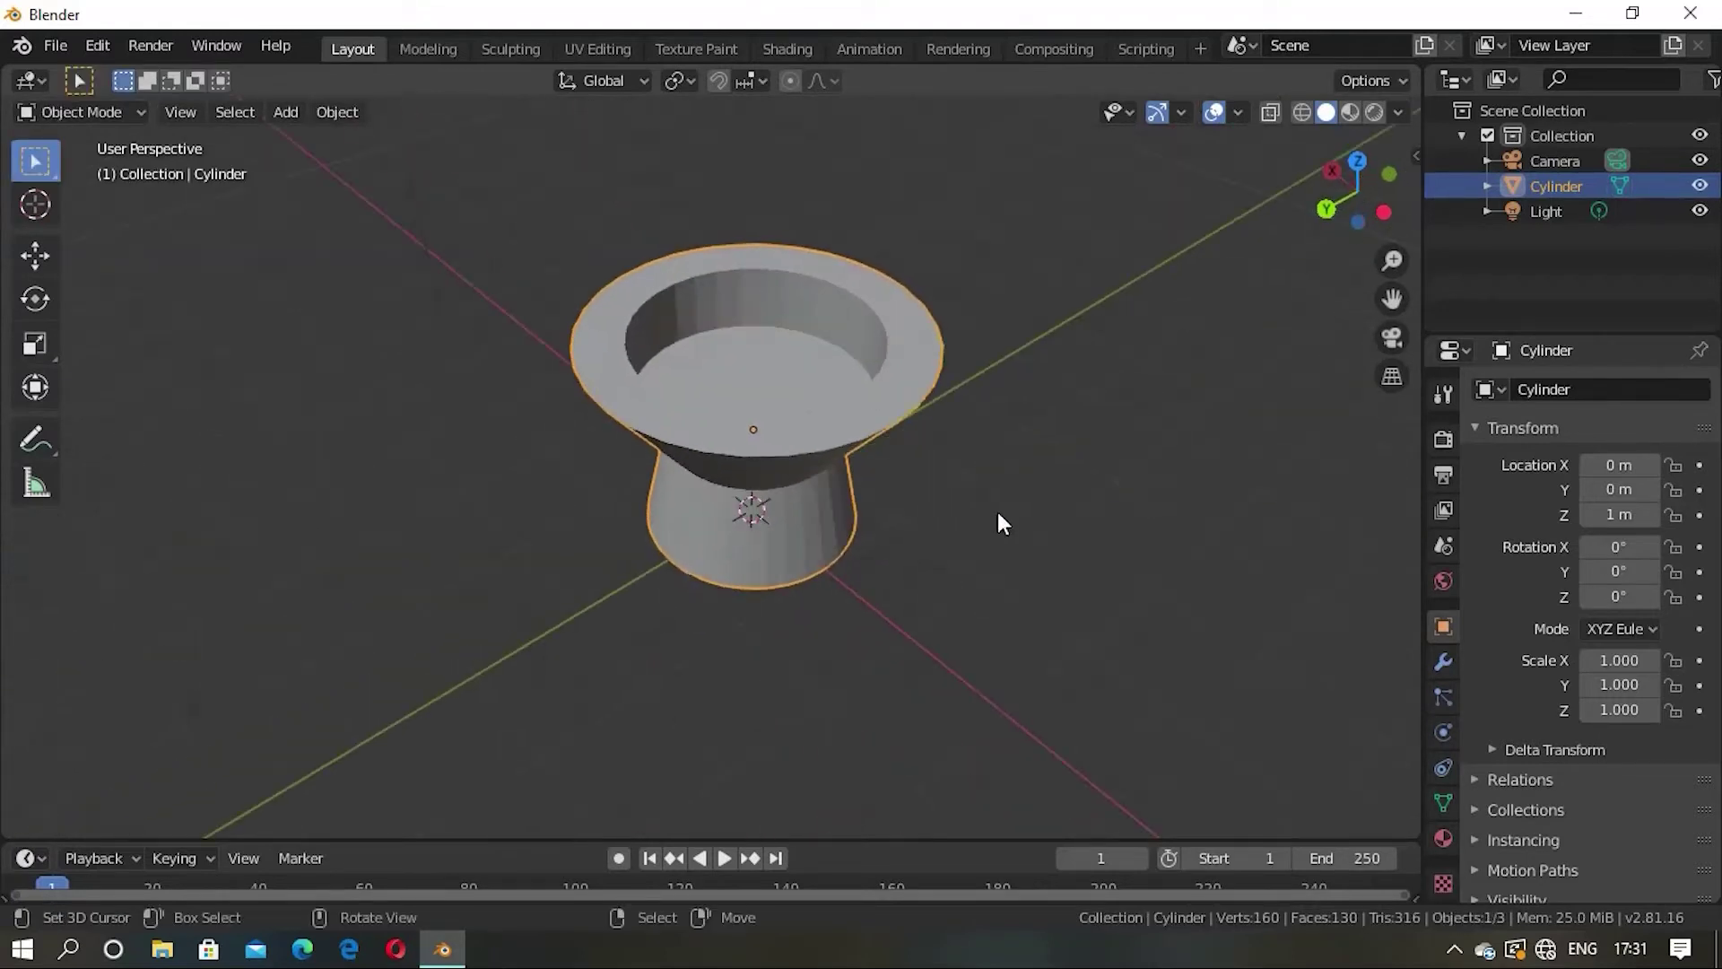
click(1002, 523)
mouse_move(757, 504)
middle_down()
mouse_move(752, 449)
mouse_move(755, 471)
middle_up()
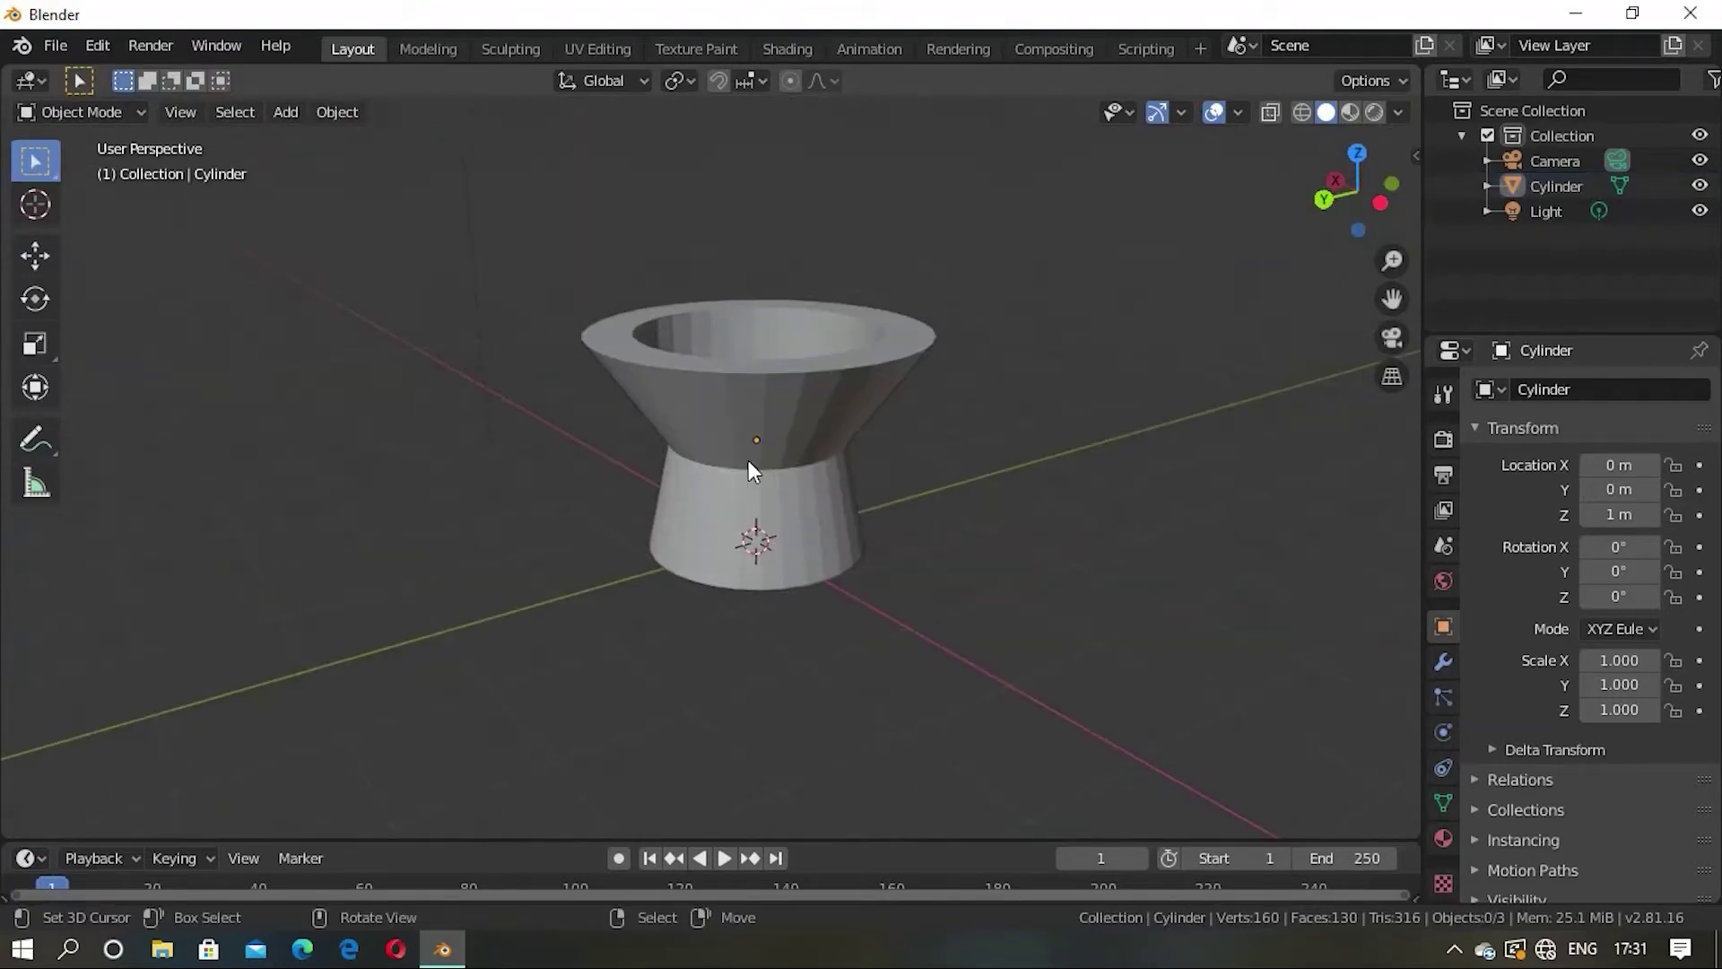
key(Tab)
alt+click(777, 467)
key(alt+a)
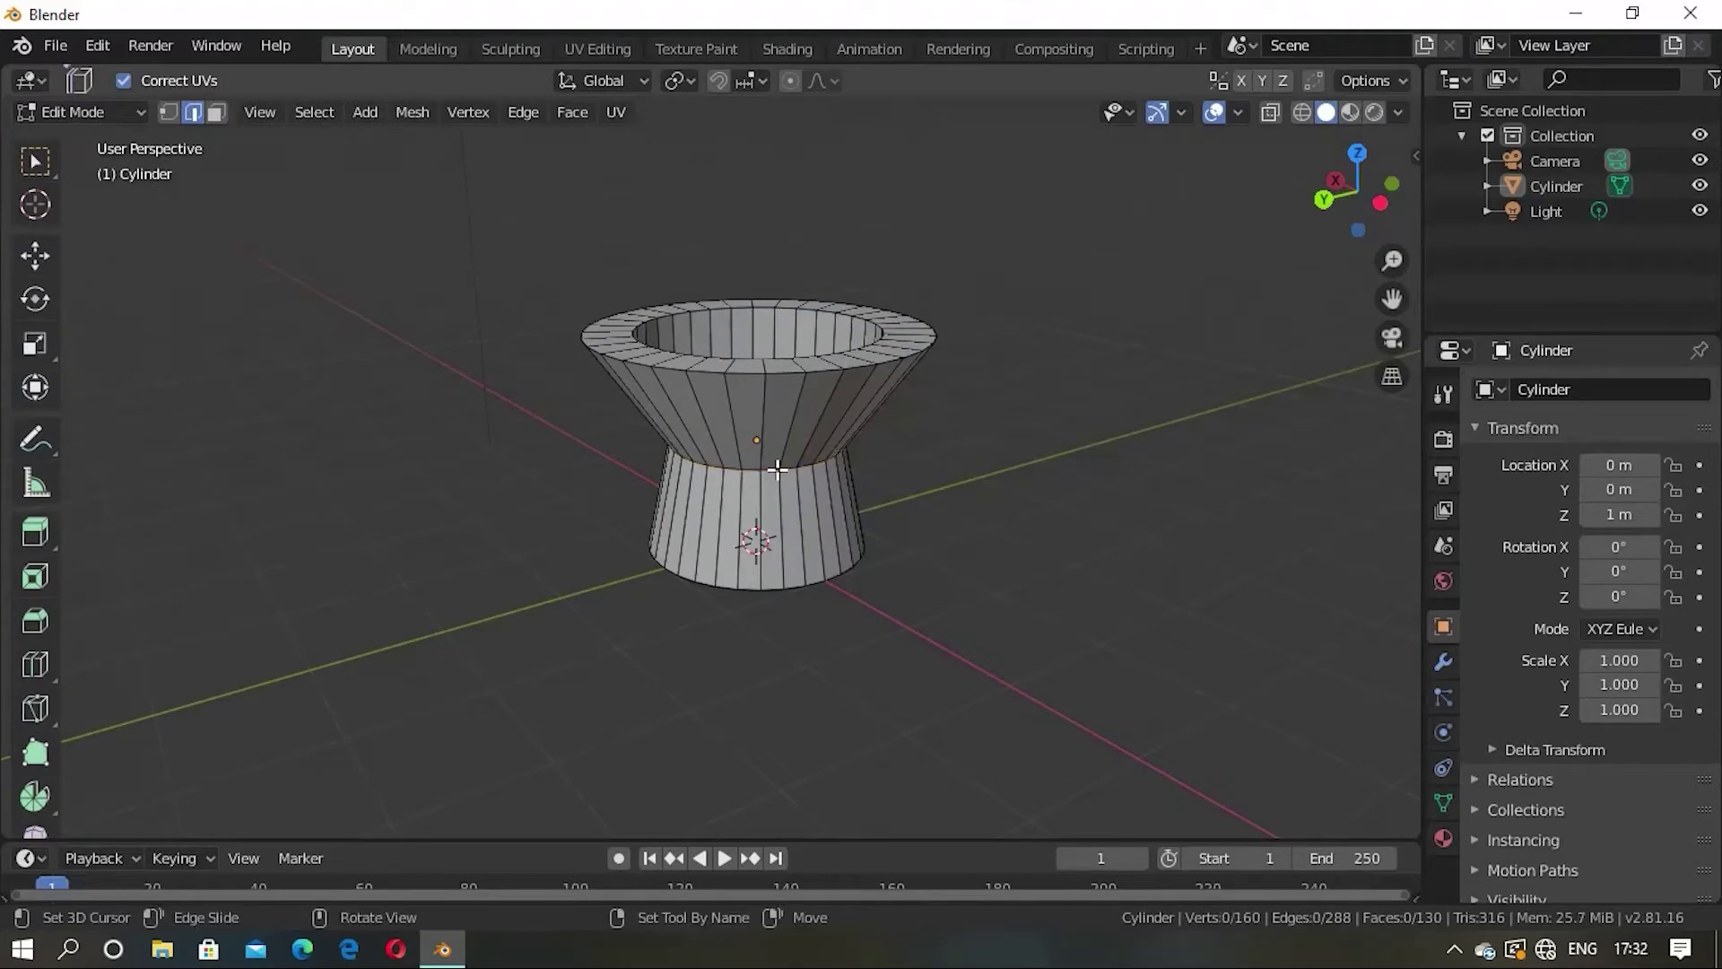
scroll(797, 442, up, 3)
mouse_move(796, 442)
middle_down()
mouse_move(734, 512)
mouse_move(800, 415)
mouse_move(730, 615)
mouse_move(735, 569)
mouse_move(659, 596)
middle_up()
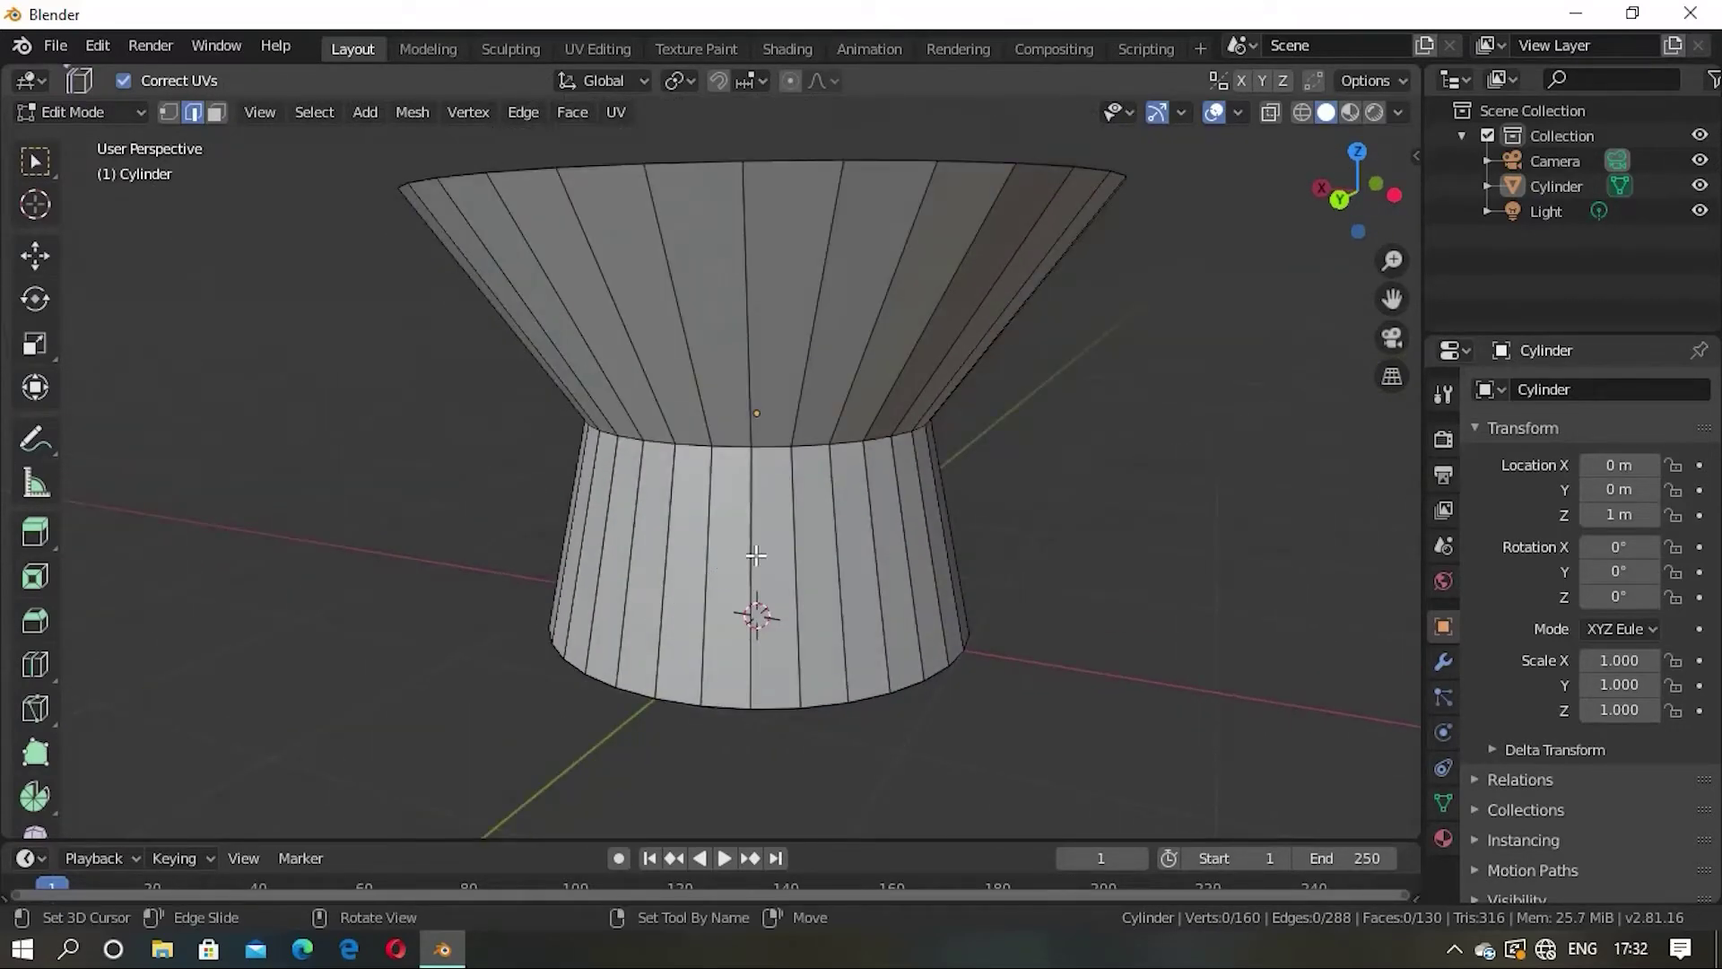
mouse_move(756, 555)
middle_down()
mouse_move(772, 592)
mouse_move(779, 563)
mouse_move(728, 571)
middle_up()
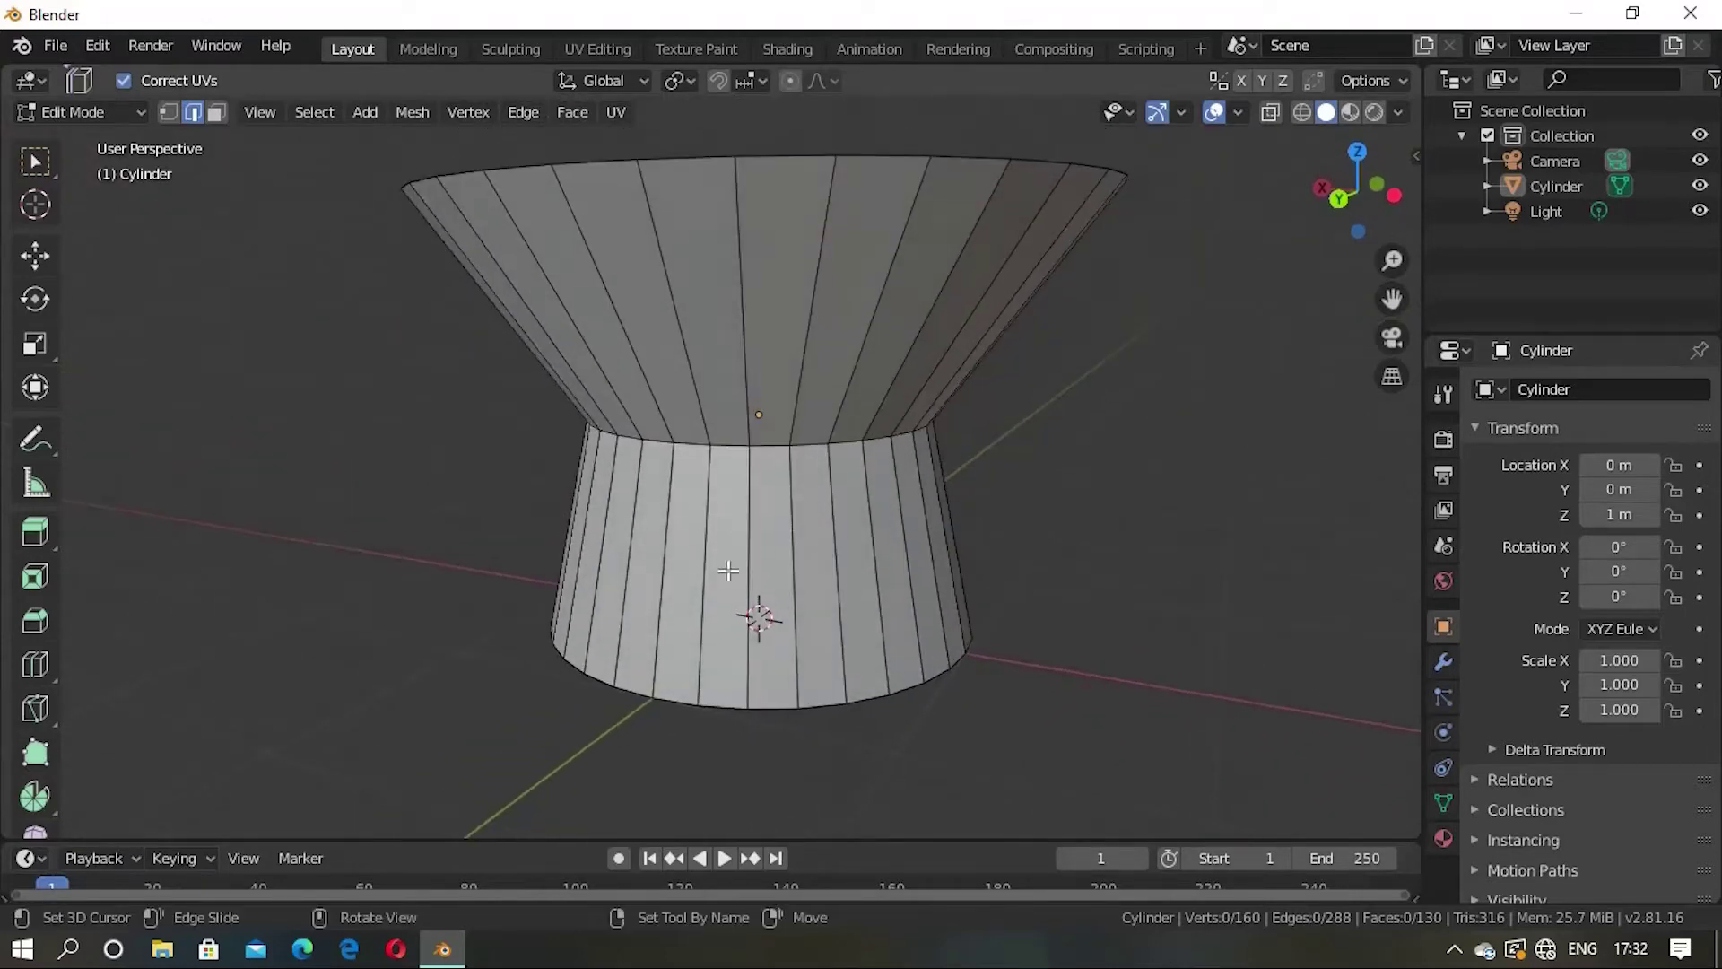
Step: Add a Subdivision Surface modifier (Catmull-Clark, viewport 1, render 2) to the cup, then resume Edit Mode
click(1443, 661)
key(Tab)
click(920, 553)
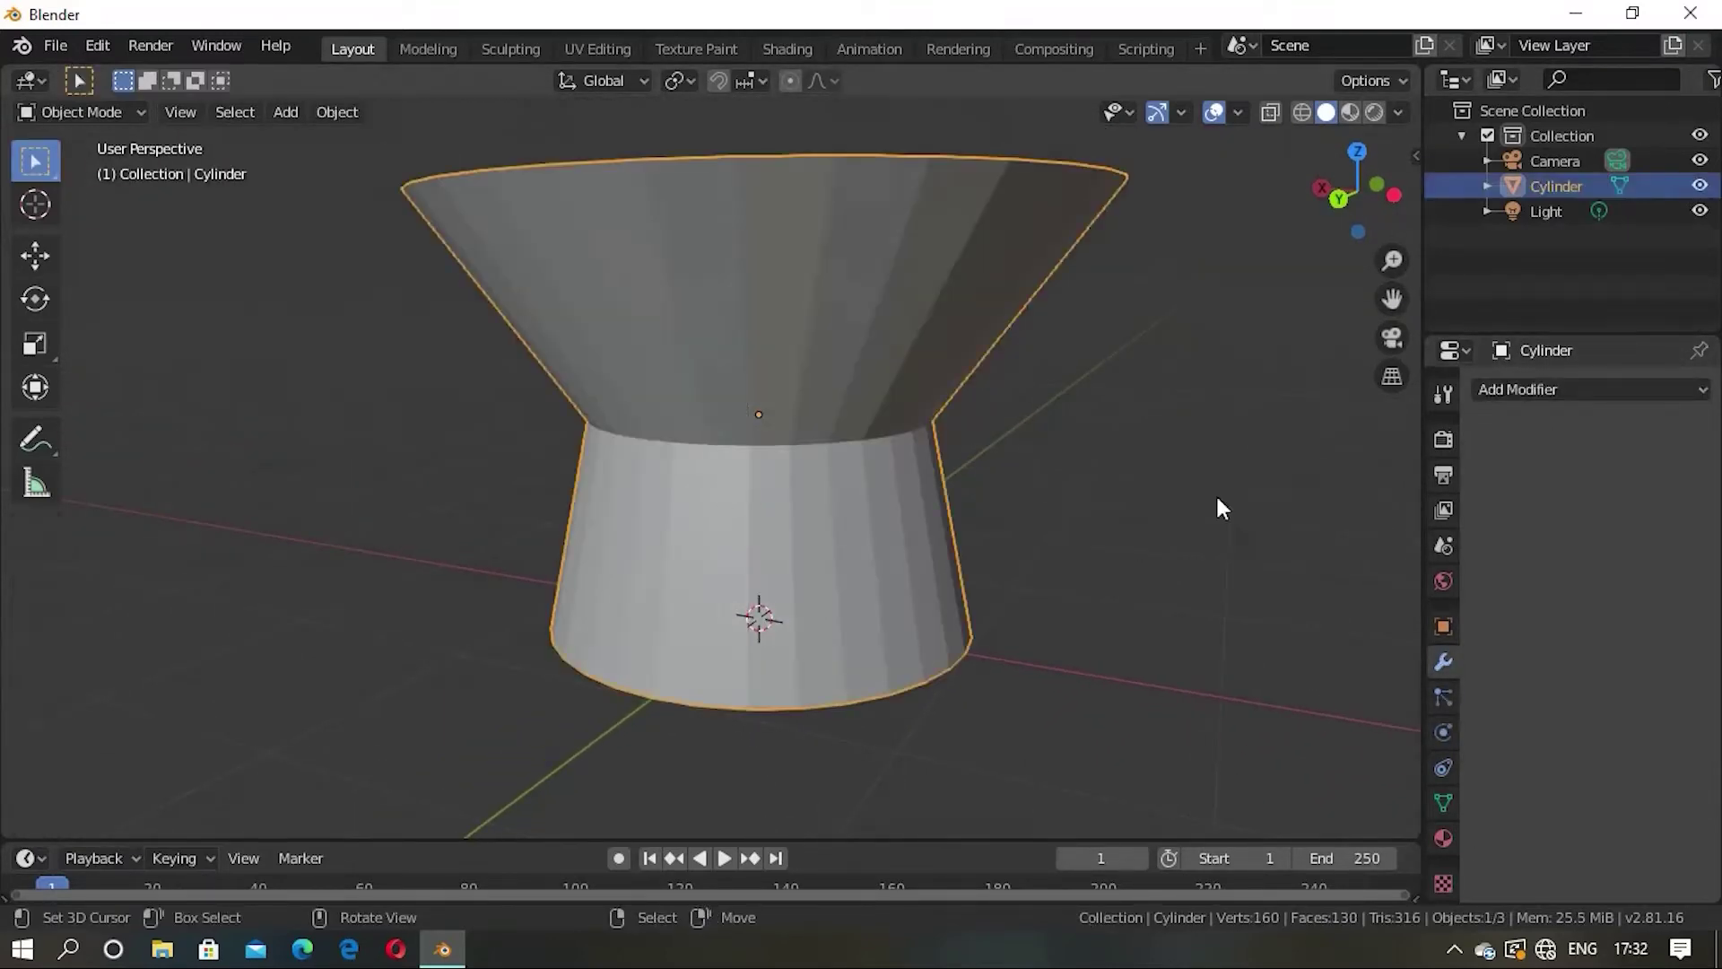
click(1625, 388)
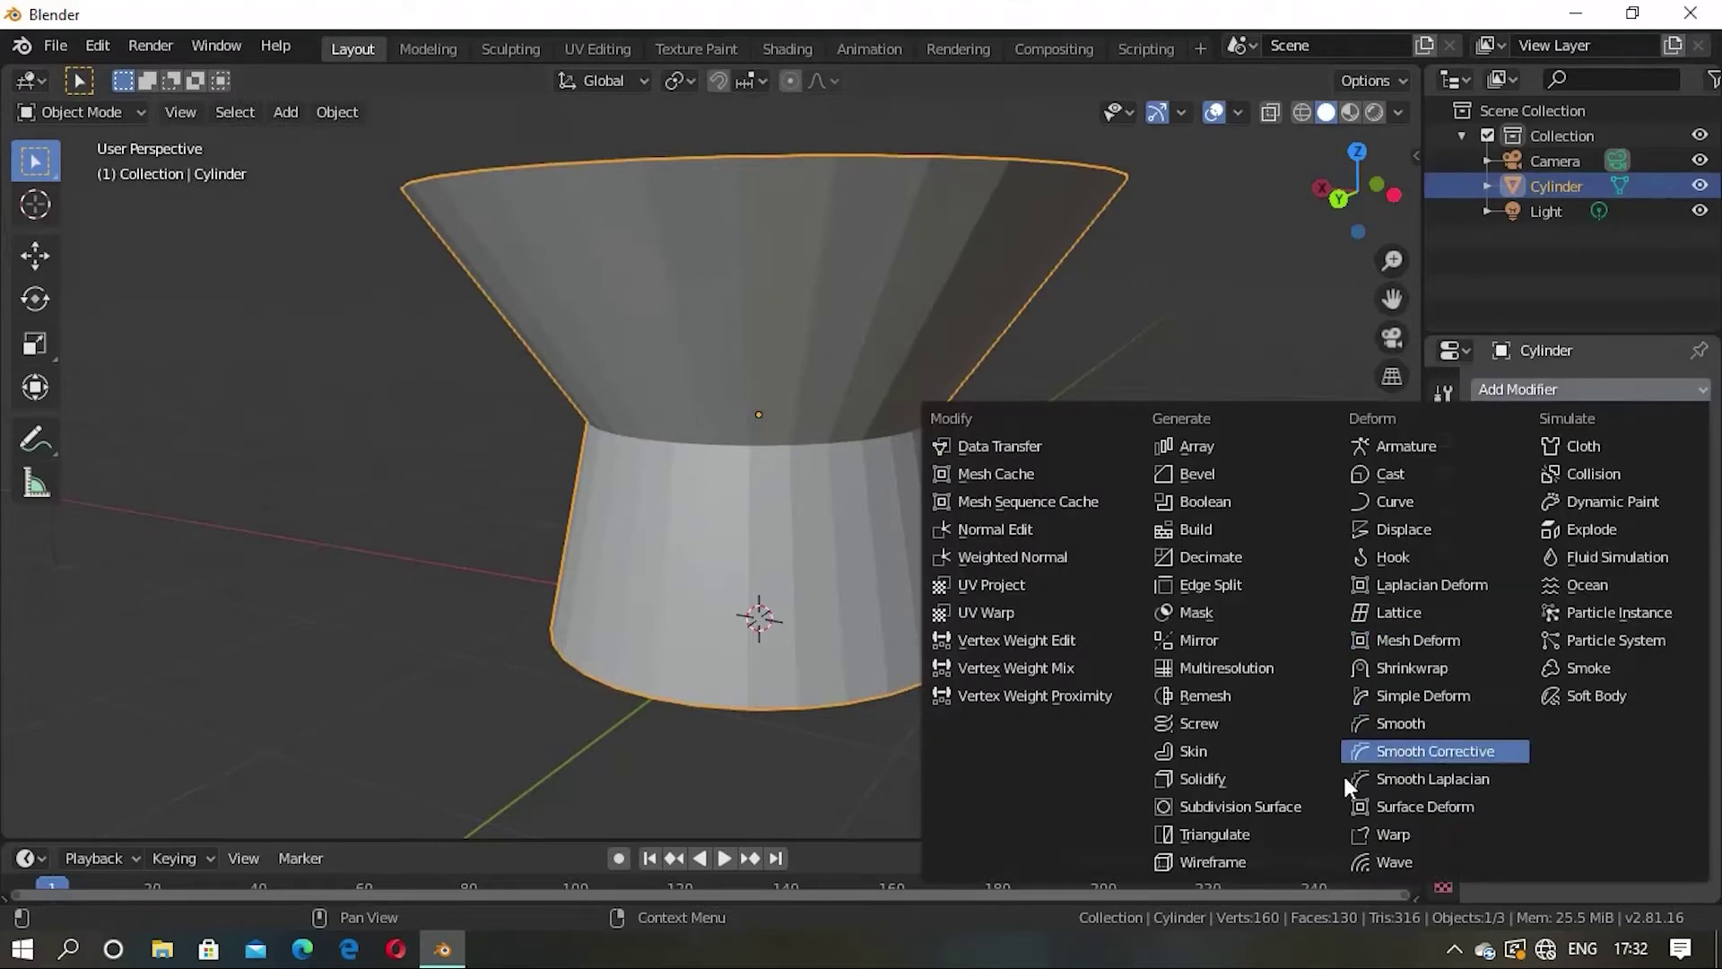
click(1198, 800)
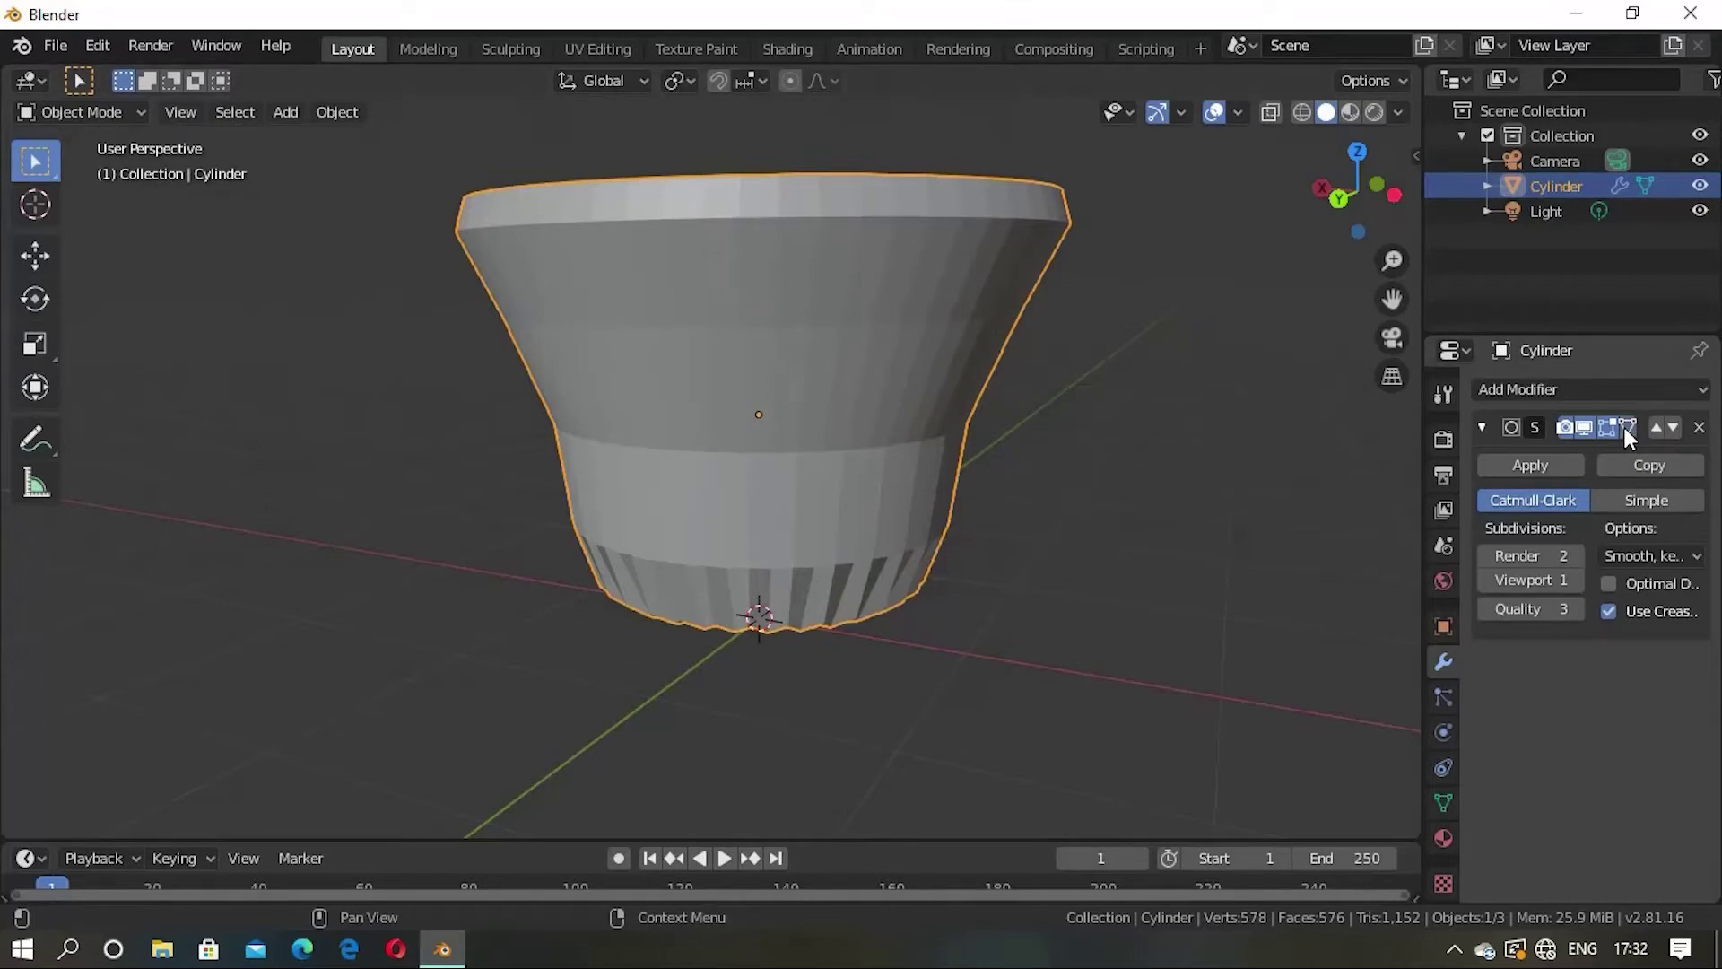
mouse_move(1157, 512)
middle_down()
mouse_move(1175, 518)
mouse_move(1045, 659)
mouse_move(1001, 579)
middle_up()
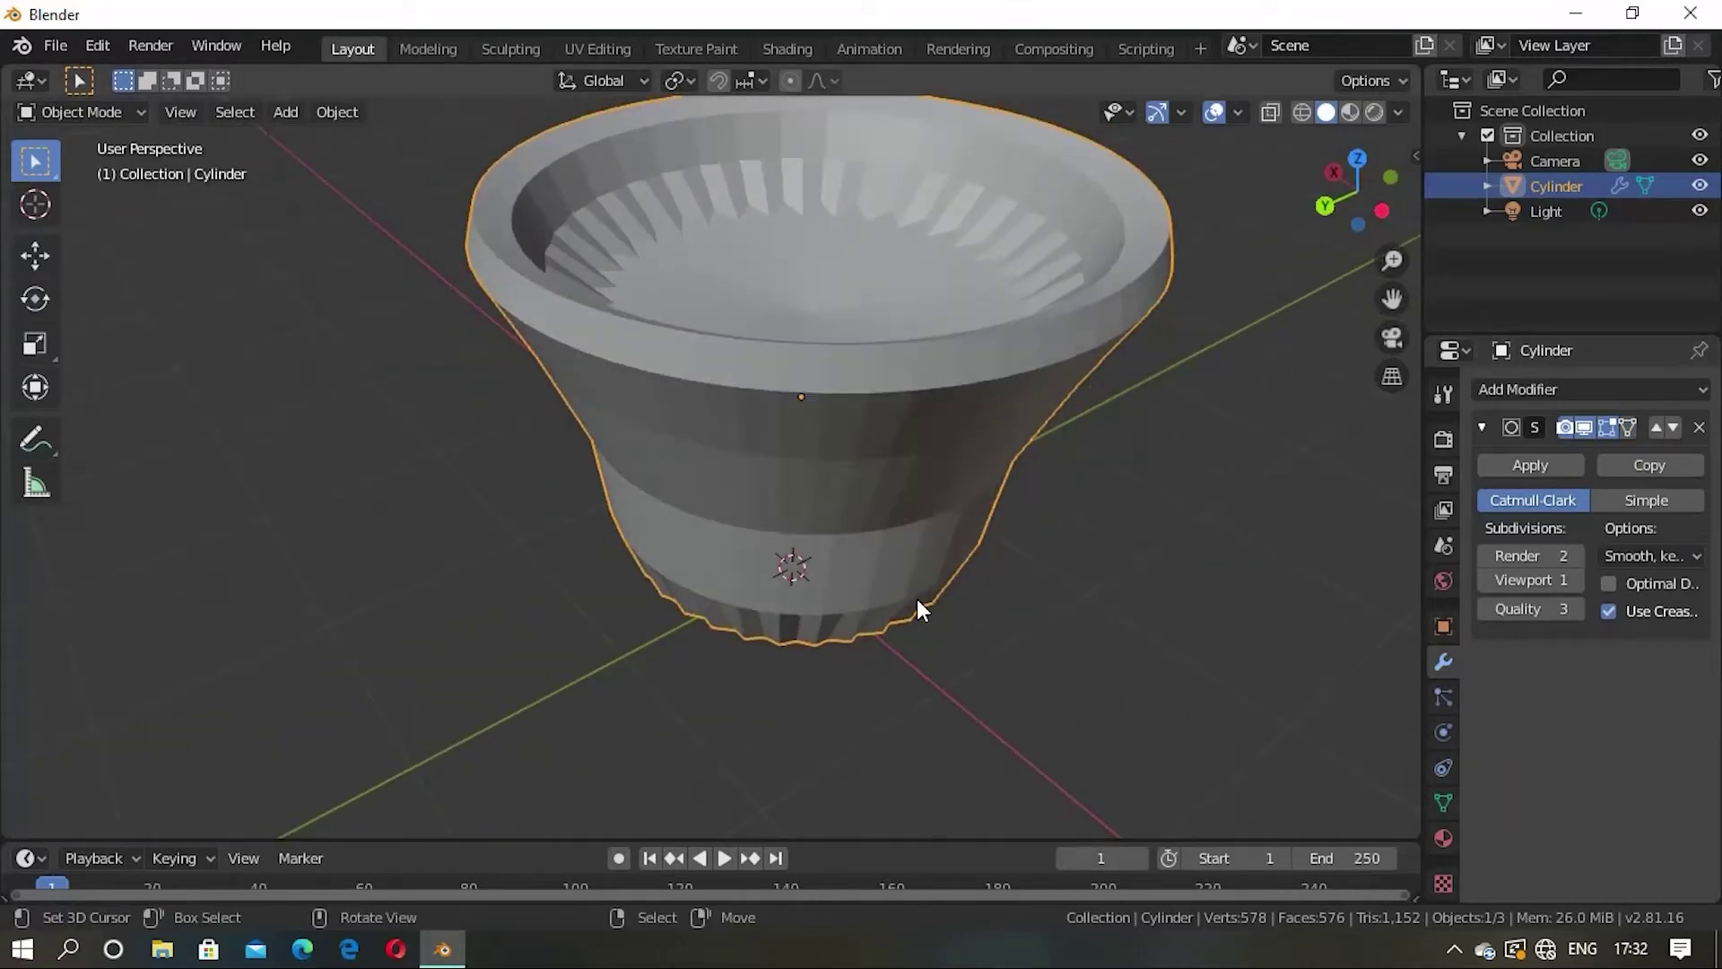
key(Tab)
scroll(773, 645, up, 2)
mouse_move(773, 646)
middle_down()
mouse_move(891, 604)
mouse_move(838, 581)
mouse_move(820, 453)
middle_up()
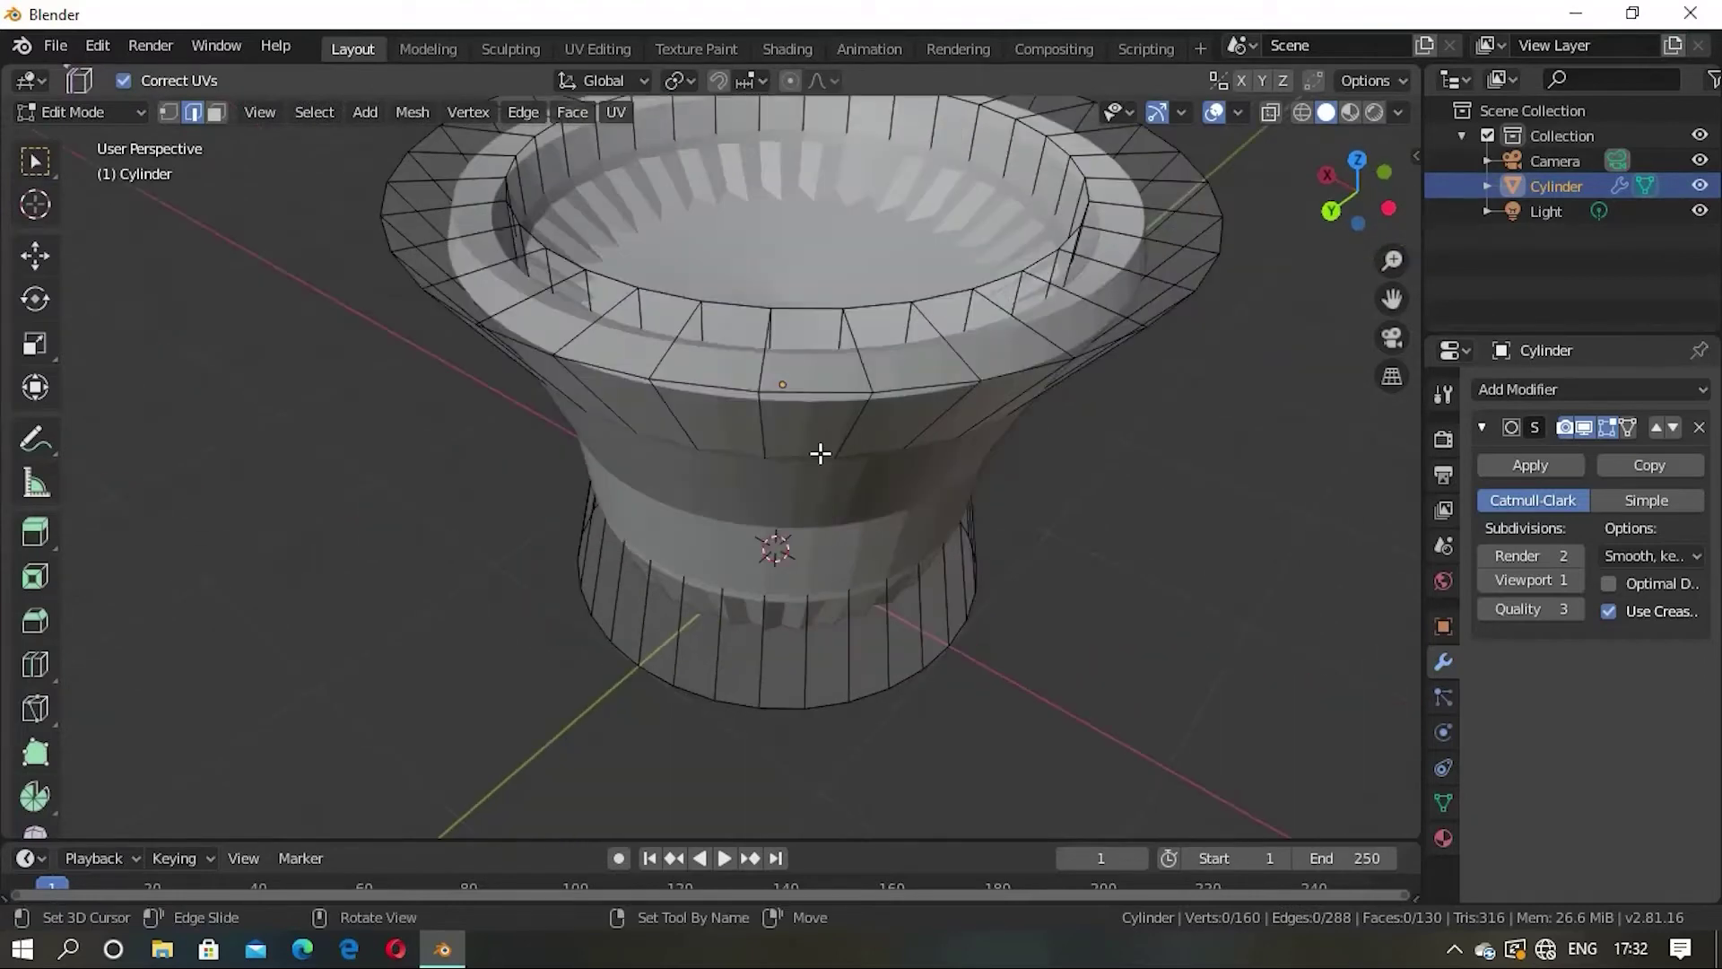
Step: Select the cup's inner and outer rim edge loops
click(818, 389)
alt+click(819, 389)
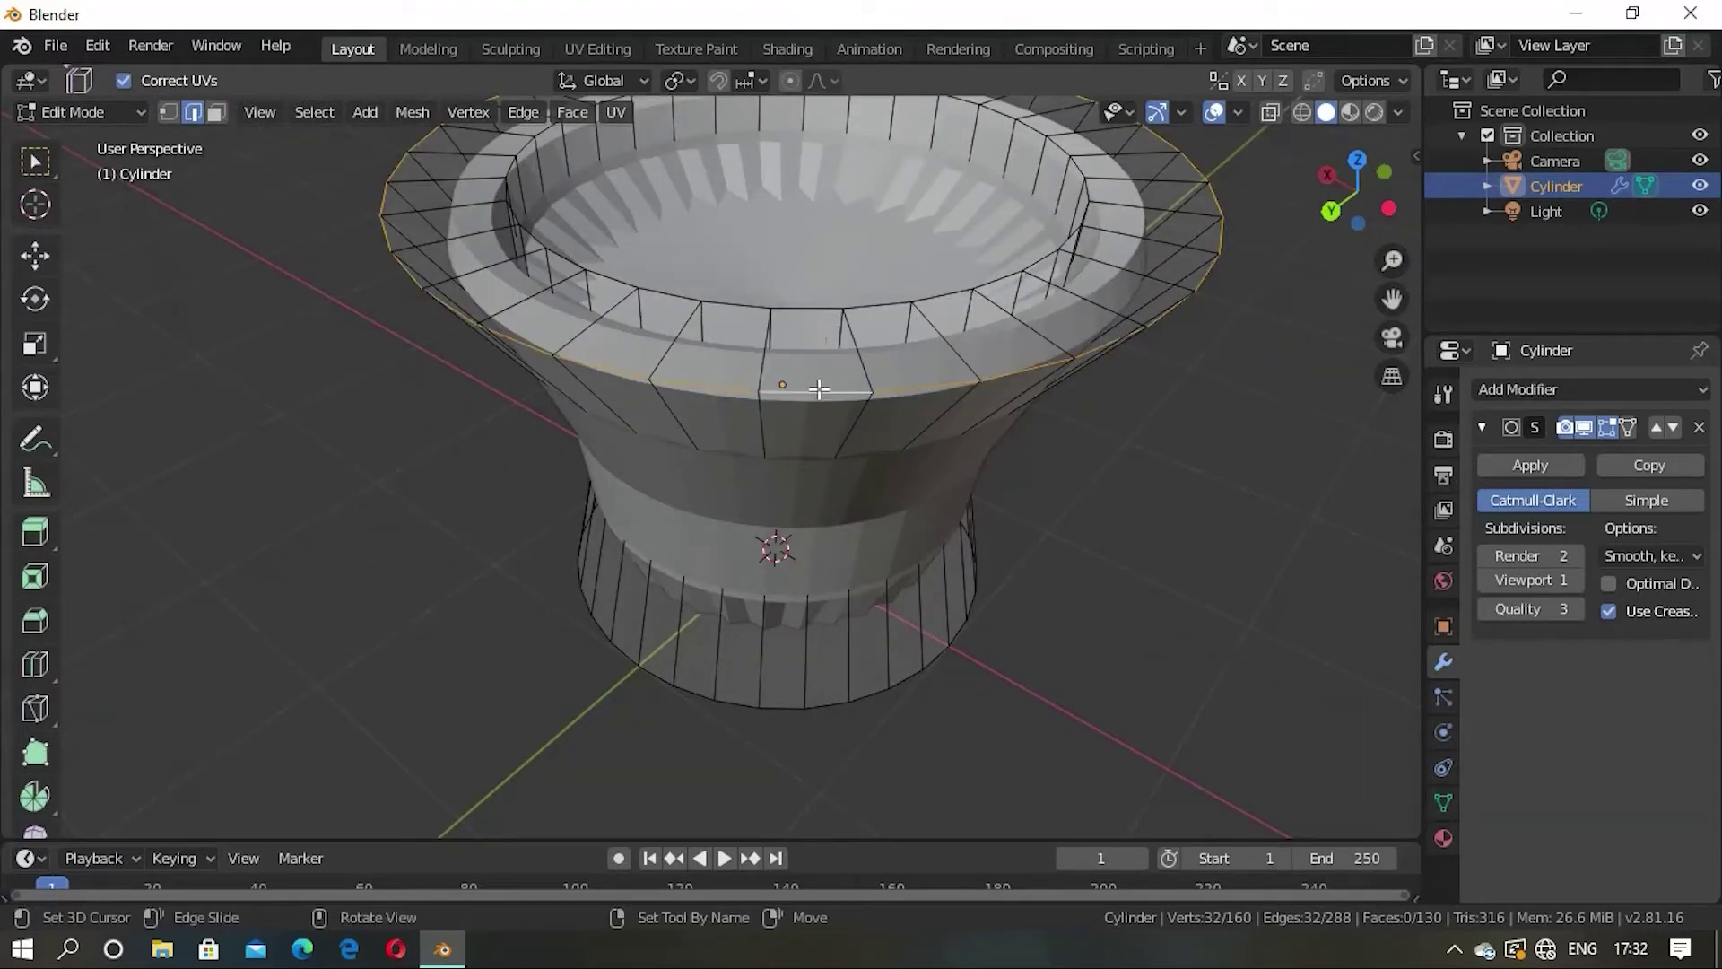
key(alt+a)
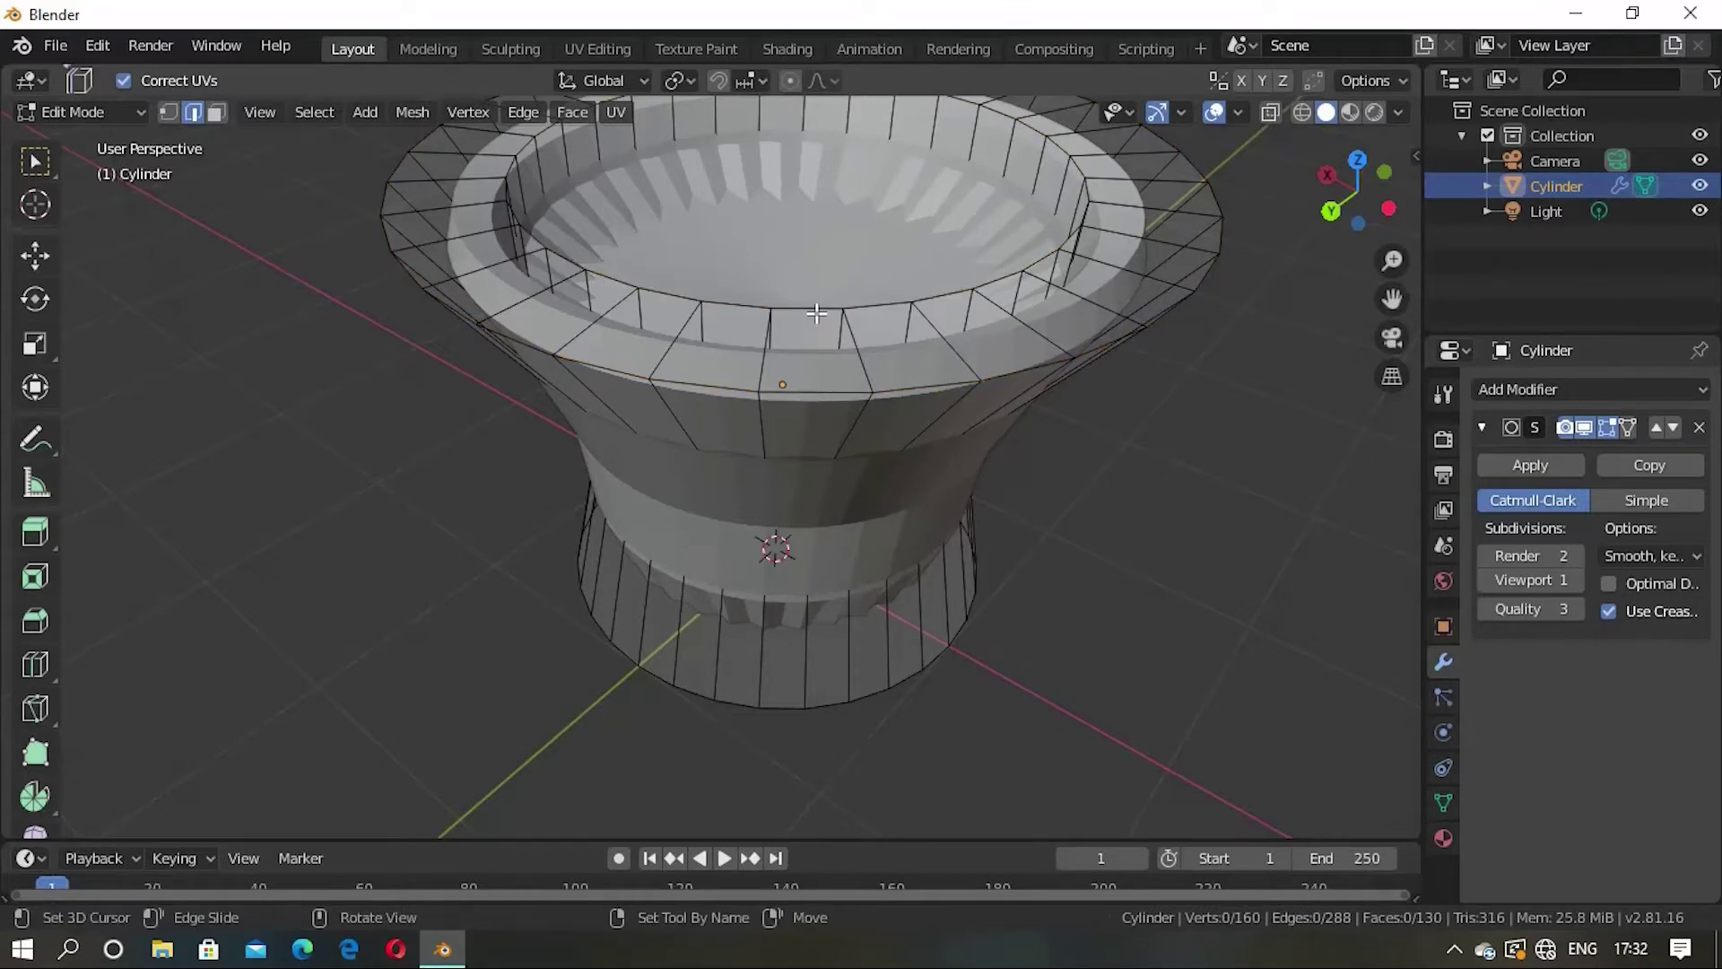
click(816, 307)
alt+click(816, 306)
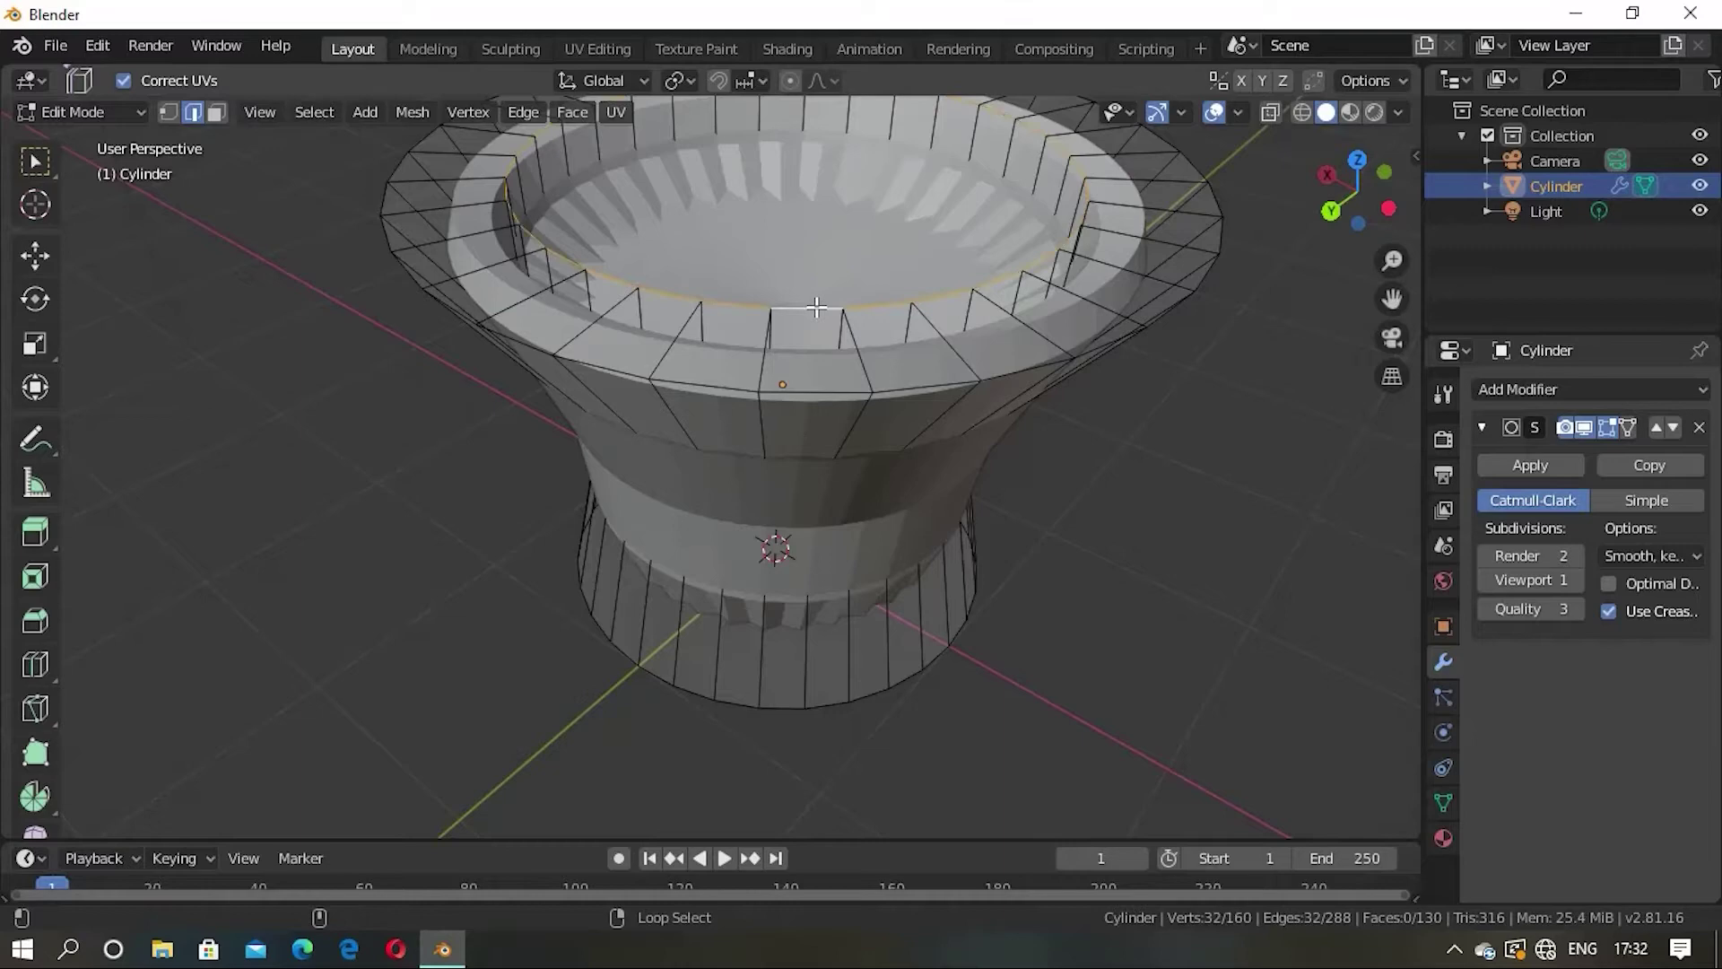
alt+shift+click(815, 390)
scroll(818, 441, down, 3)
middle_drag(843, 473, 892, 443)
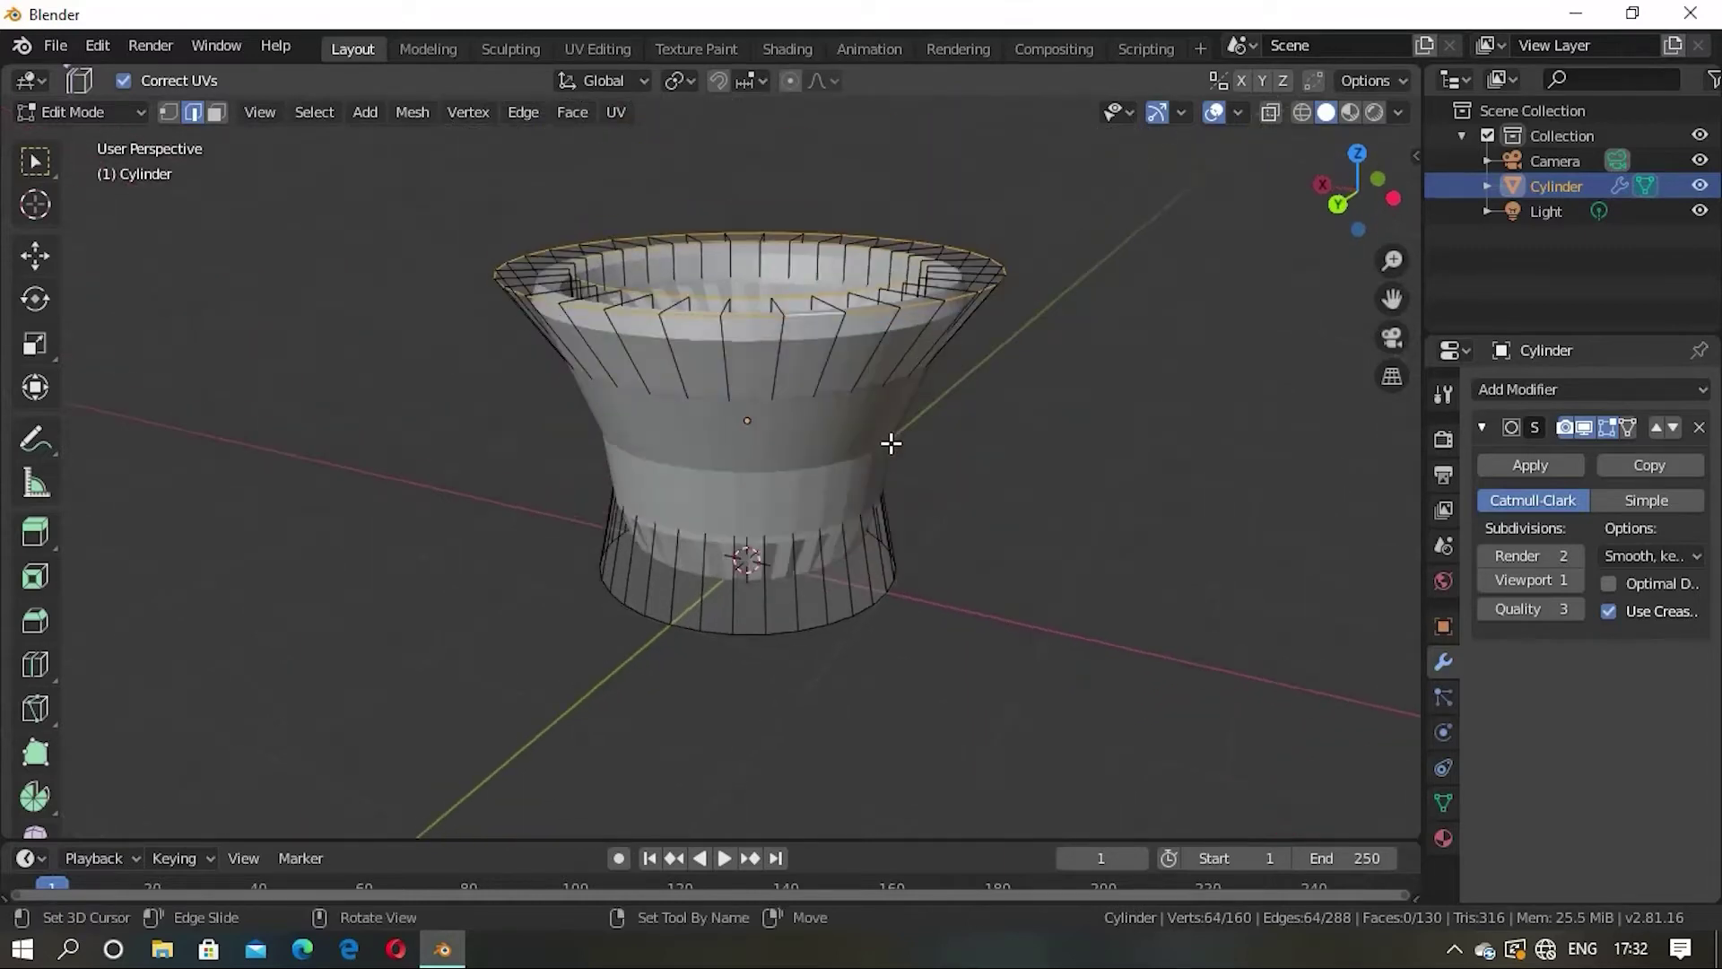
Step: Raise the rim loops' Mean Crease to 0.40 in the sidebar
key(n)
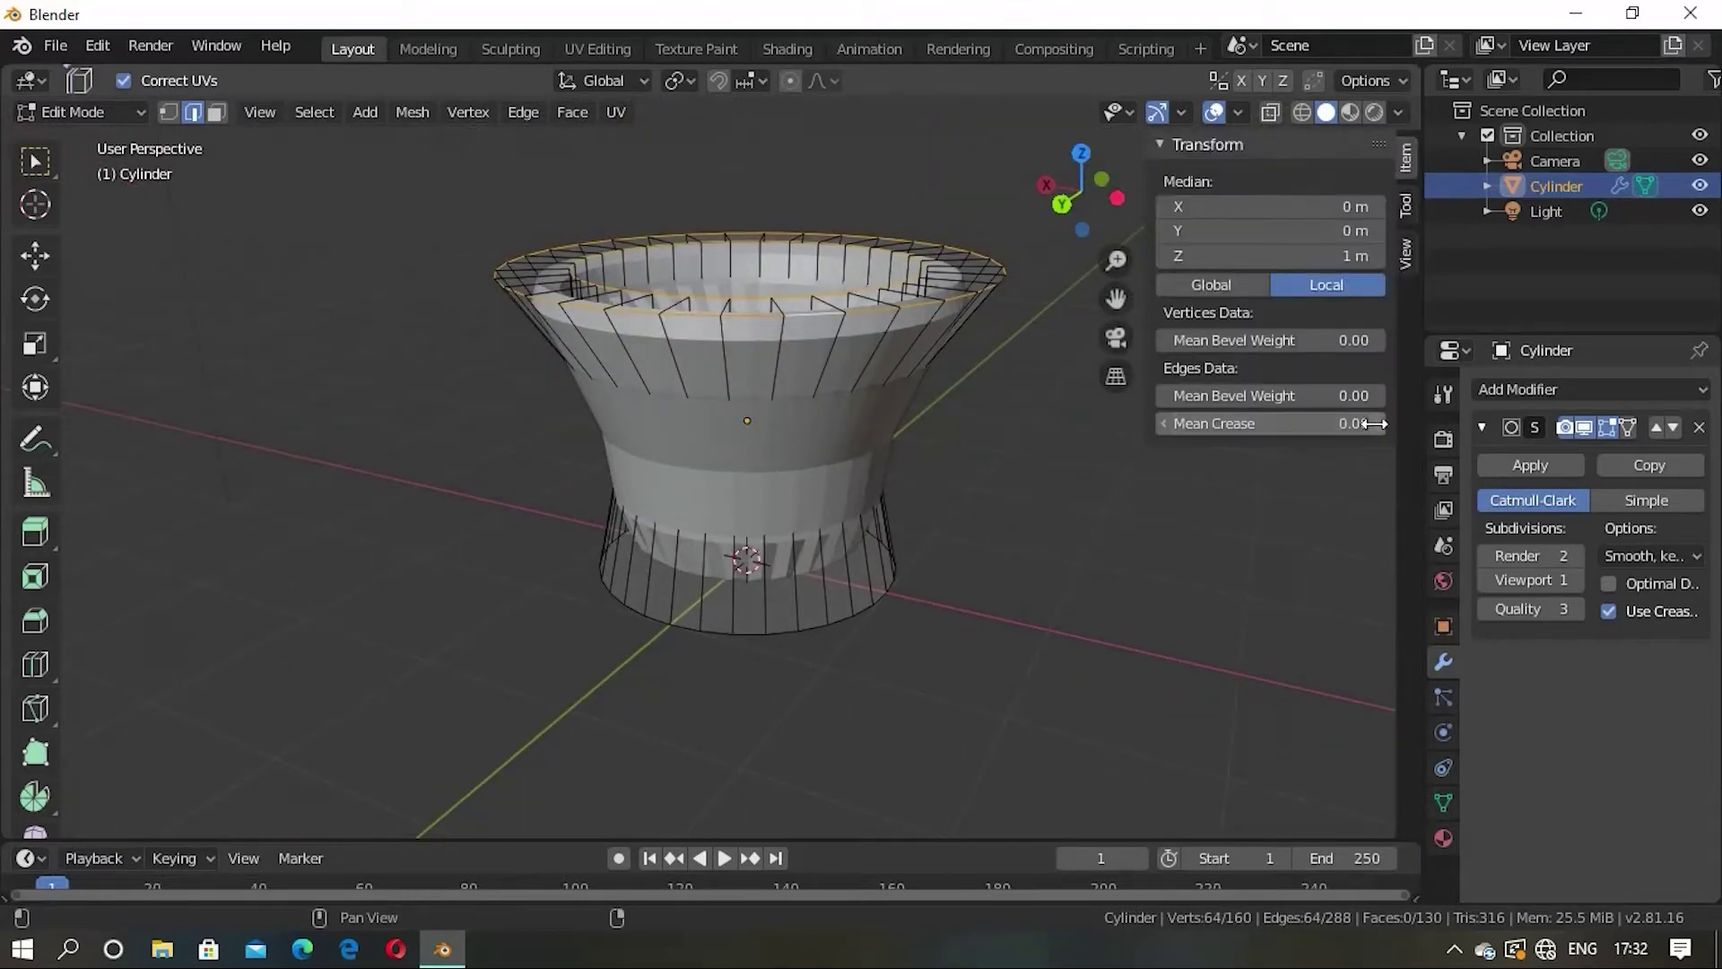
drag(1372, 424, 1382, 426)
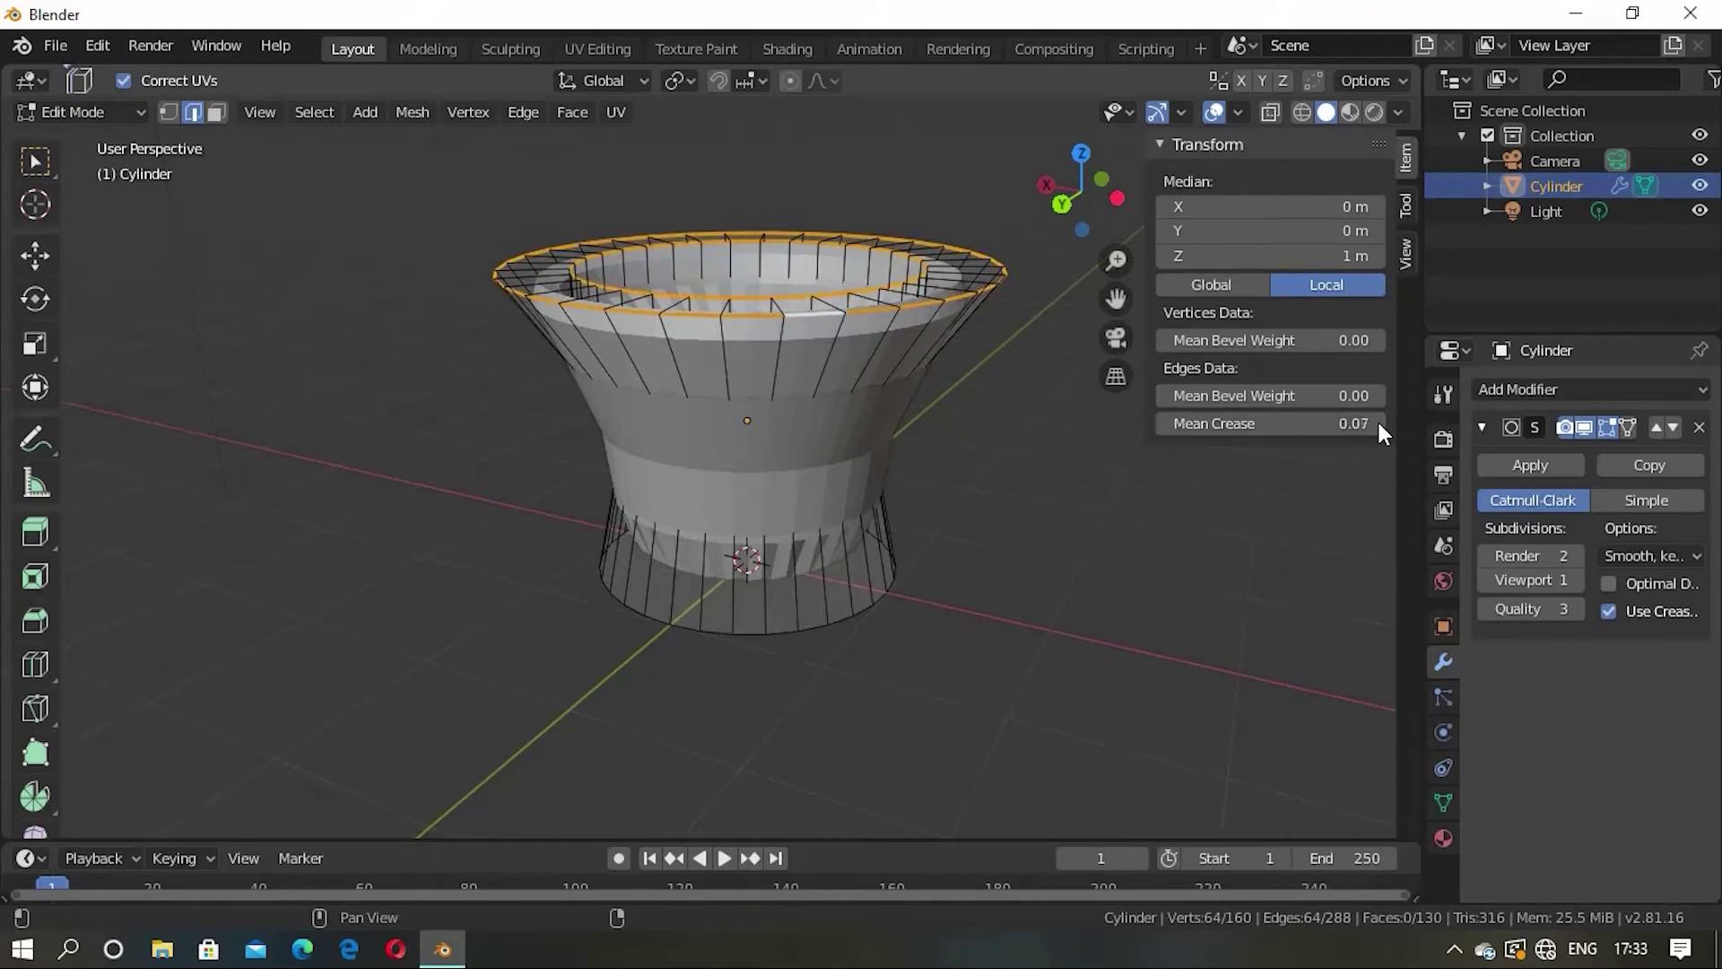
drag(1376, 418, 1380, 422)
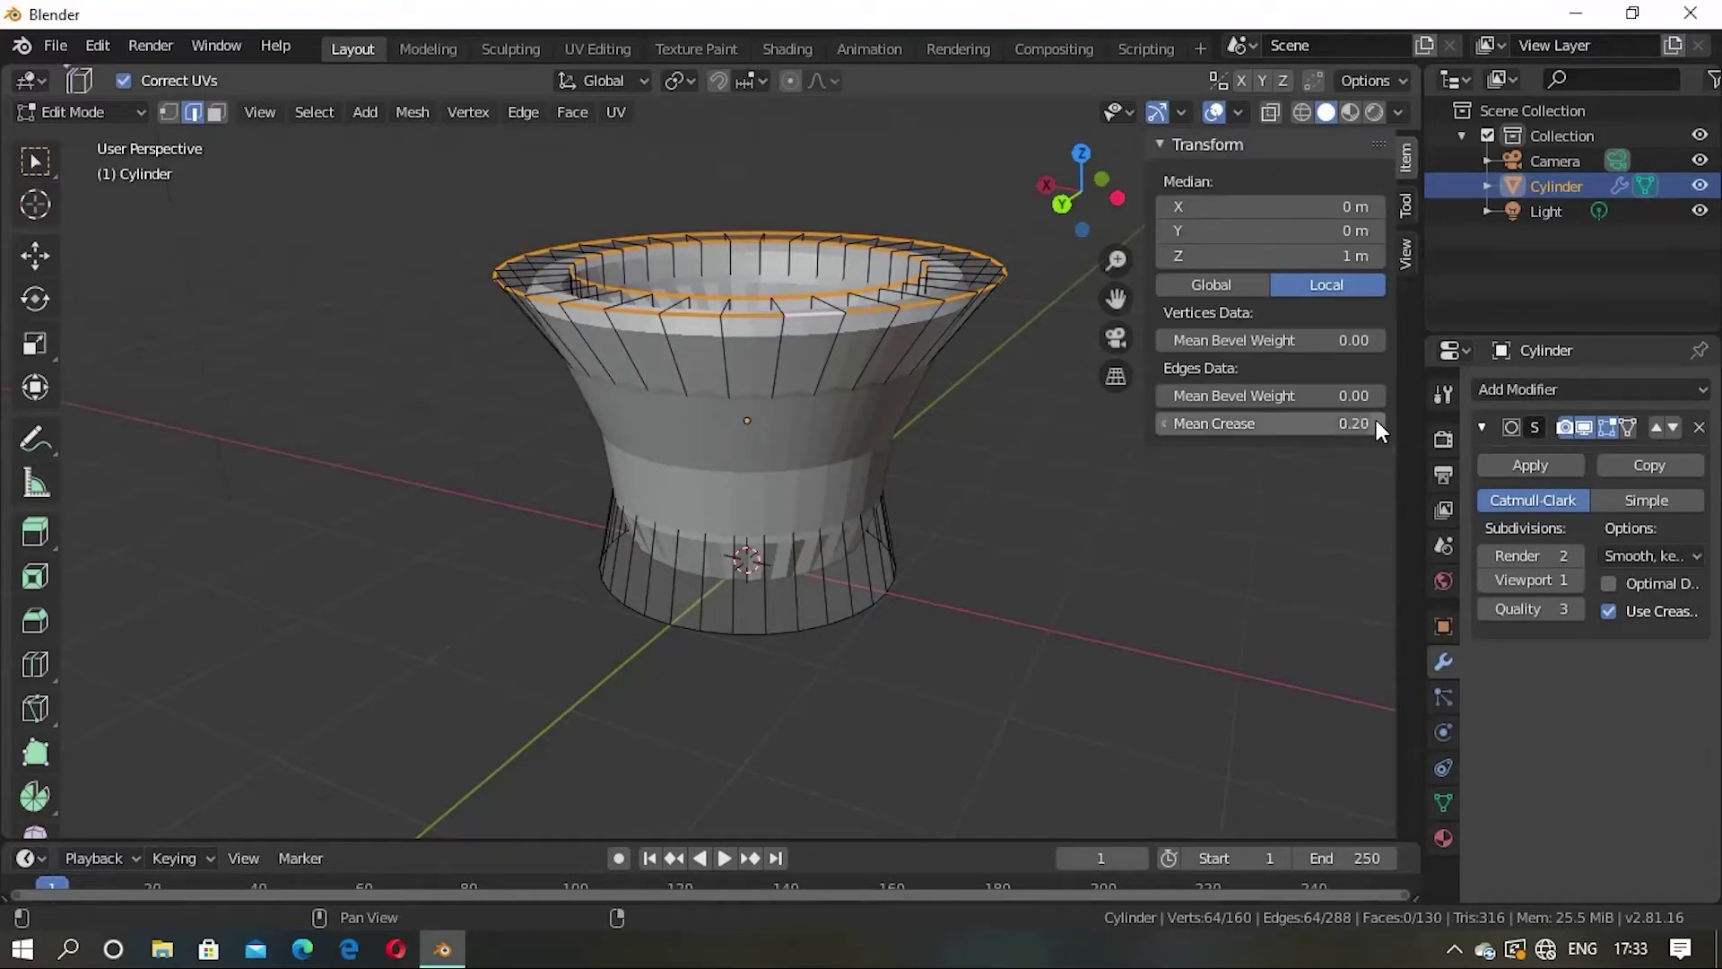
drag(1376, 420, 1376, 420)
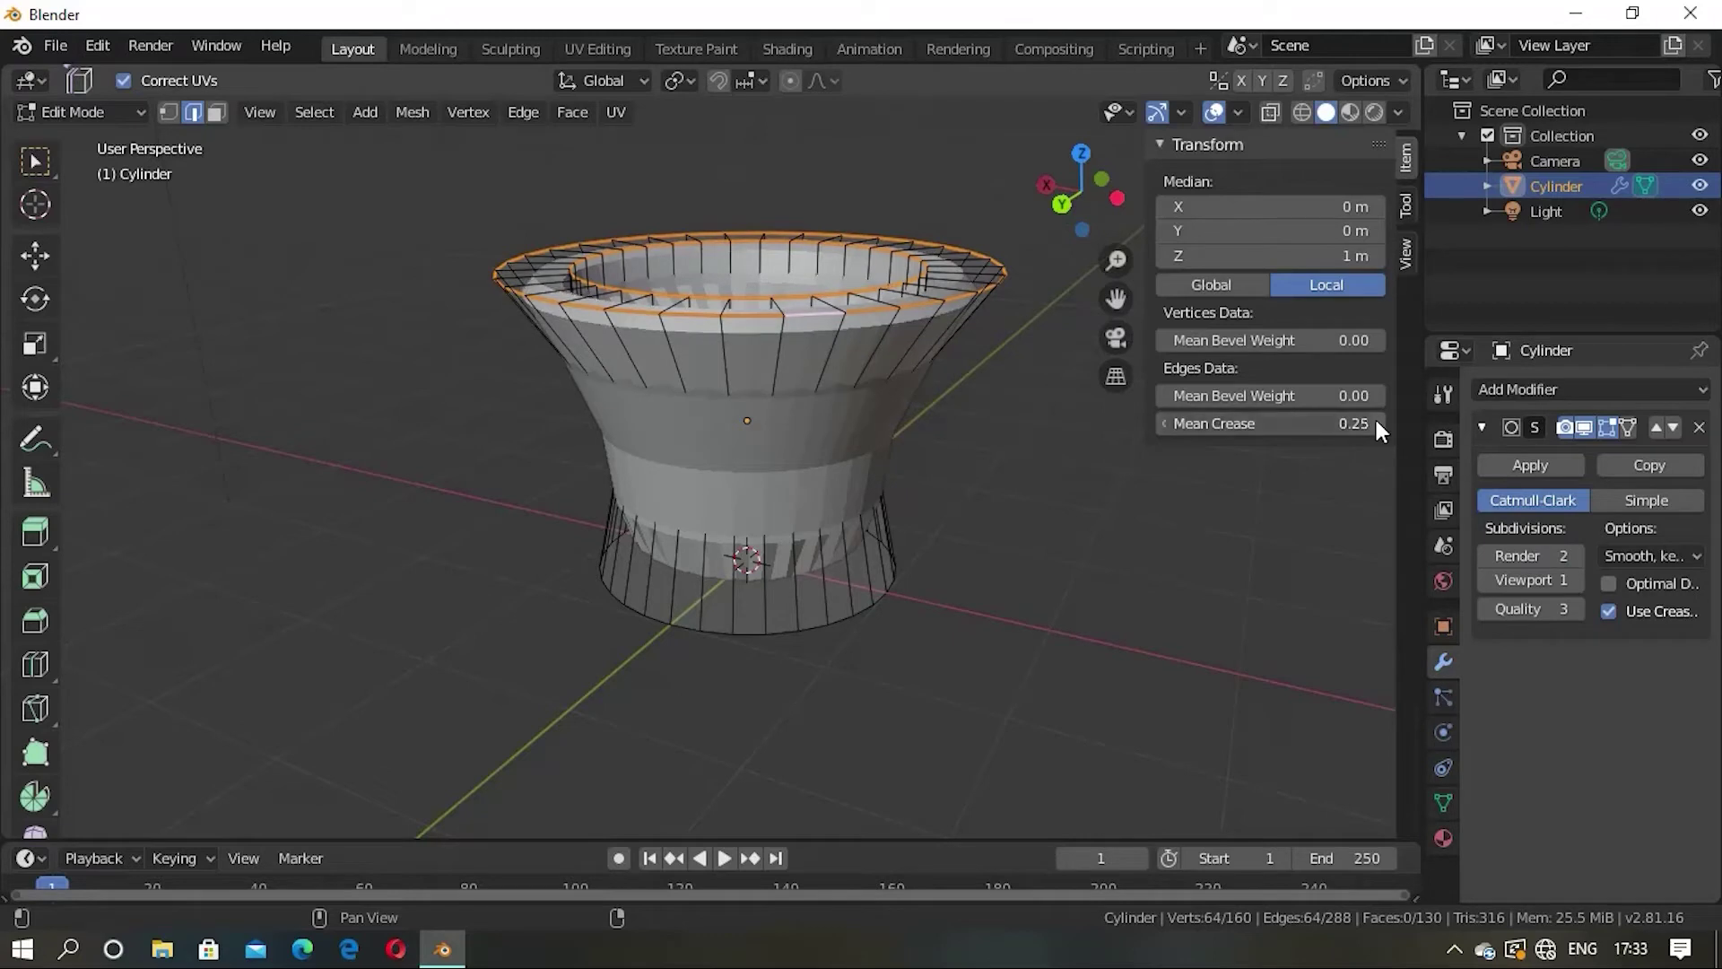
drag(1375, 420, 1374, 418)
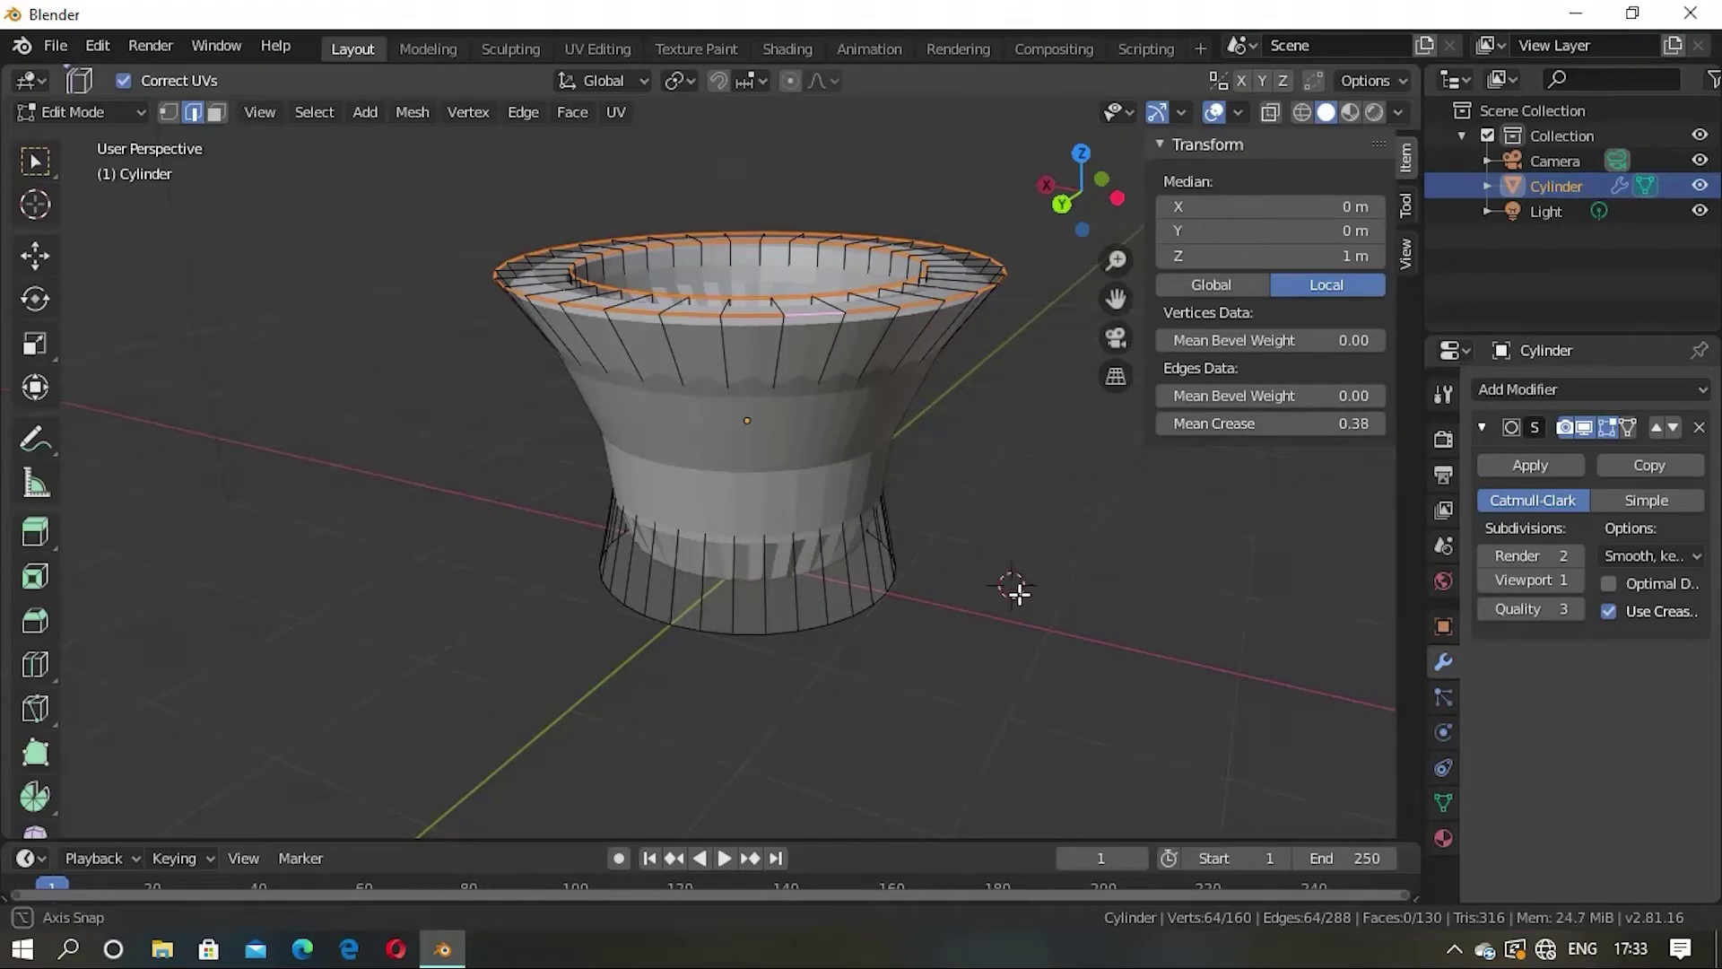
mouse_move(1019, 589)
middle_down()
mouse_move(930, 718)
mouse_move(996, 547)
middle_up()
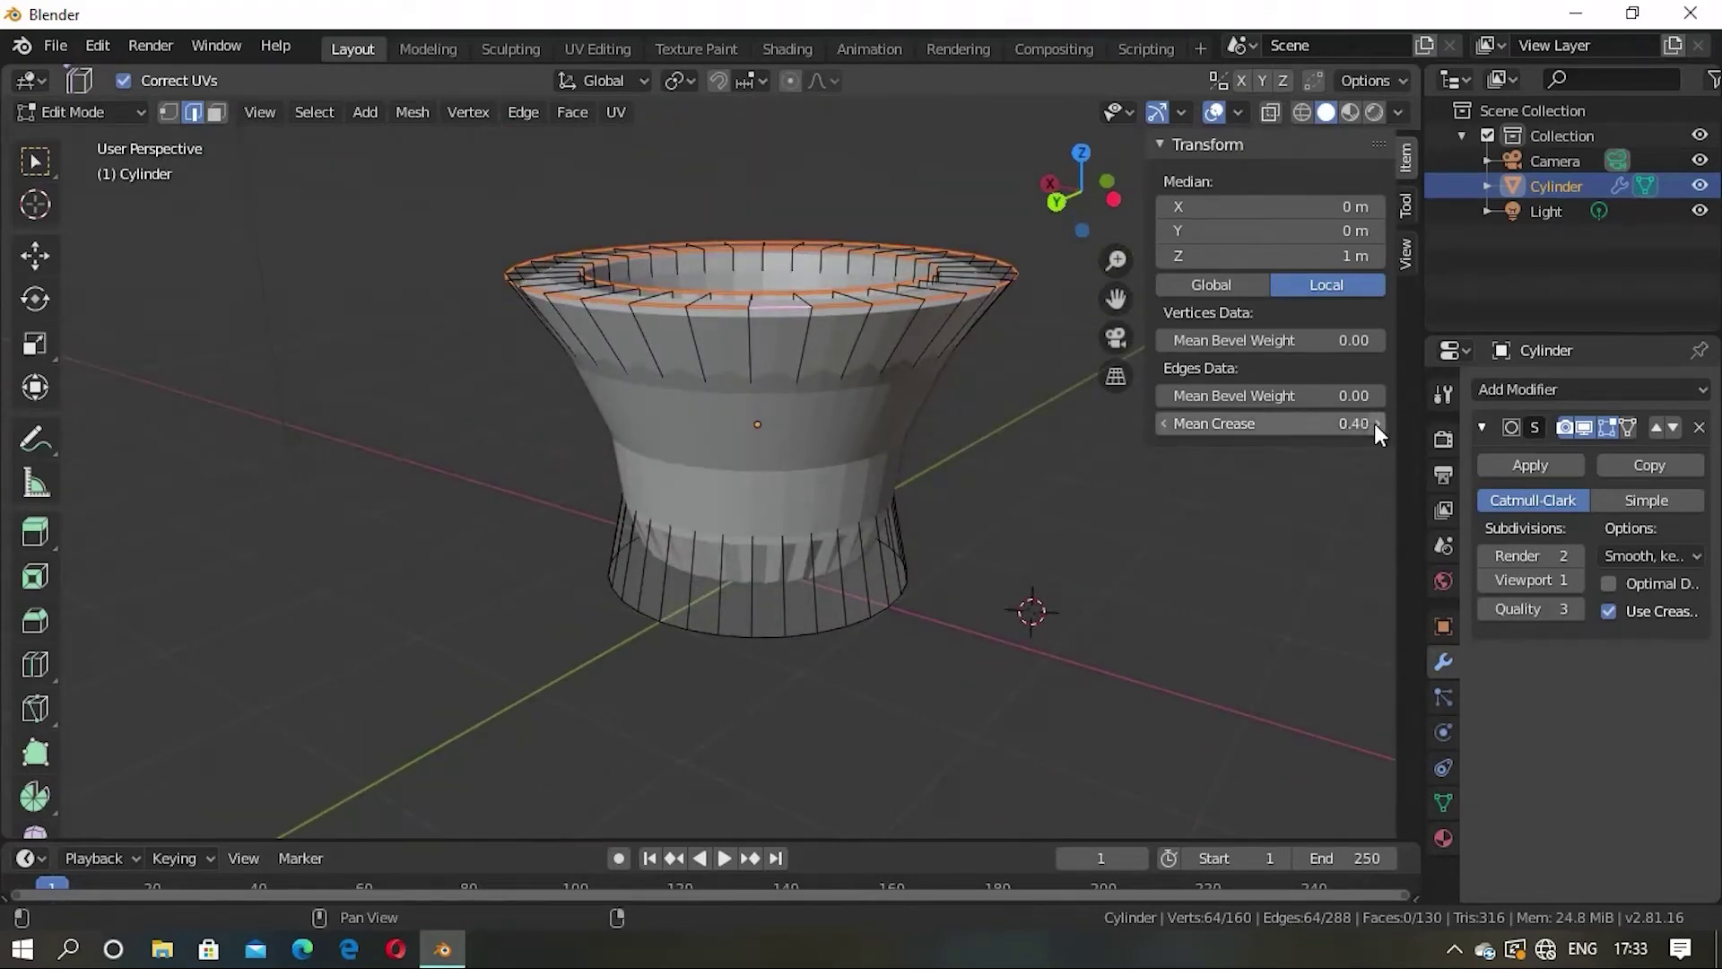
Step: Preview the creased rim in Object Mode, then return to Edit Mode
key(Tab)
mouse_move(918, 596)
middle_down()
mouse_move(883, 690)
mouse_move(891, 554)
middle_up()
key(Tab)
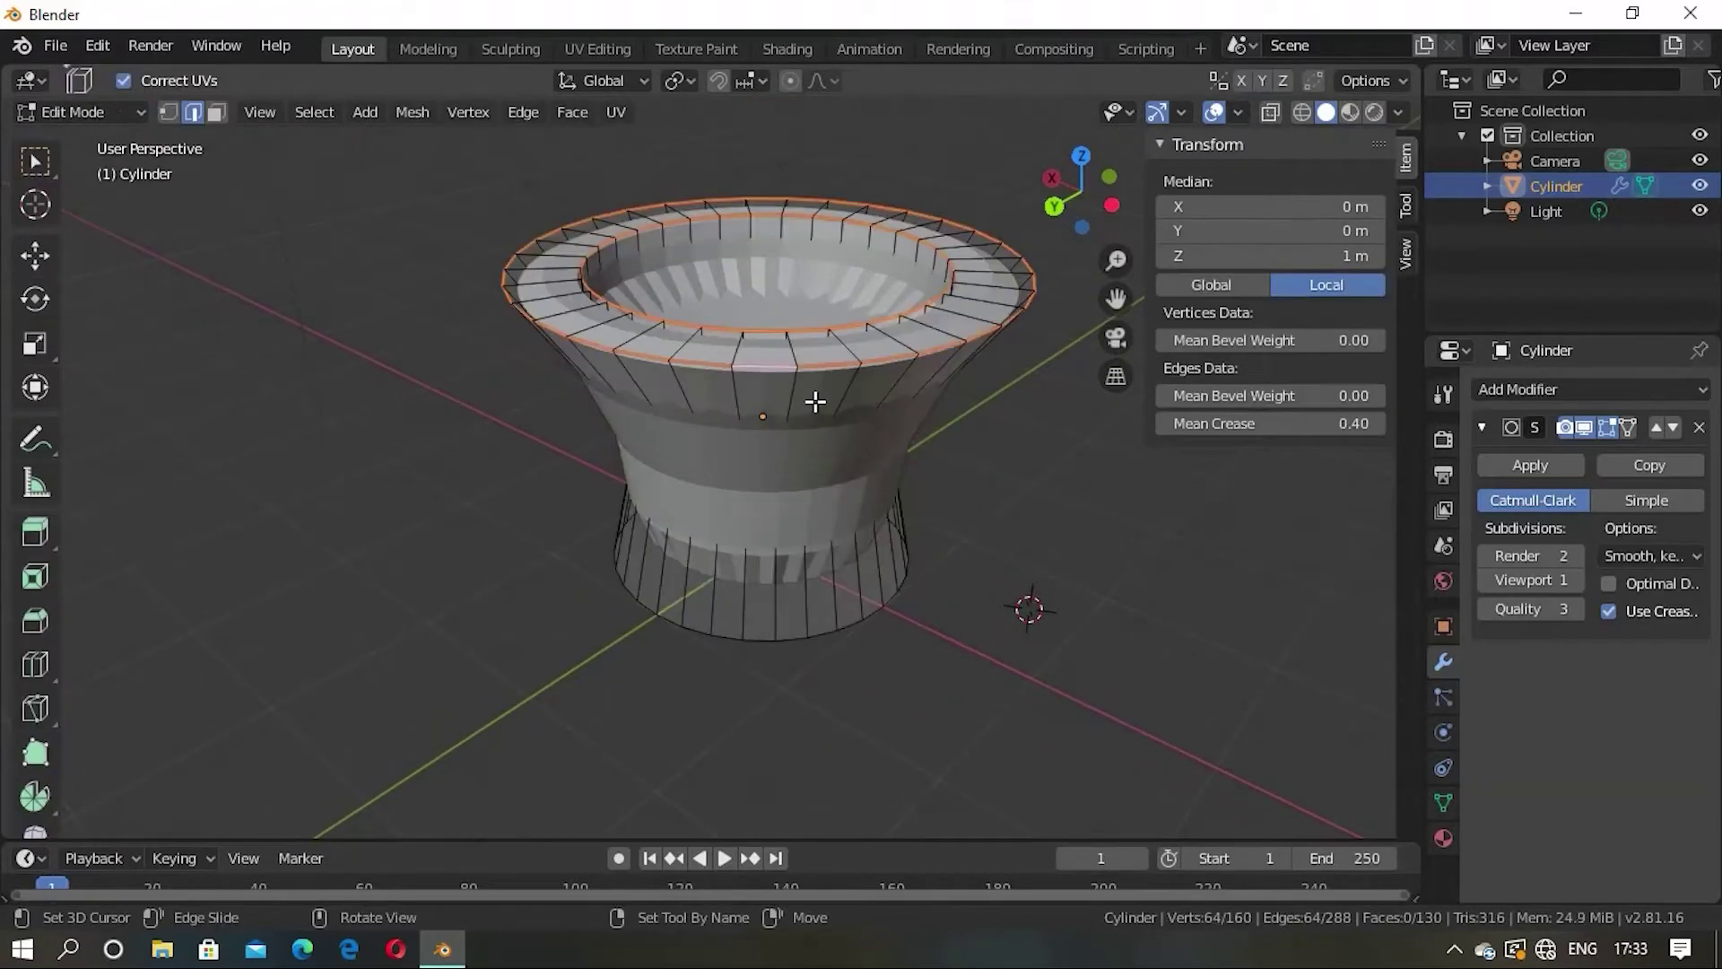
mouse_move(815, 400)
middle_down()
mouse_move(789, 502)
mouse_move(677, 350)
mouse_move(807, 430)
mouse_move(830, 480)
middle_up()
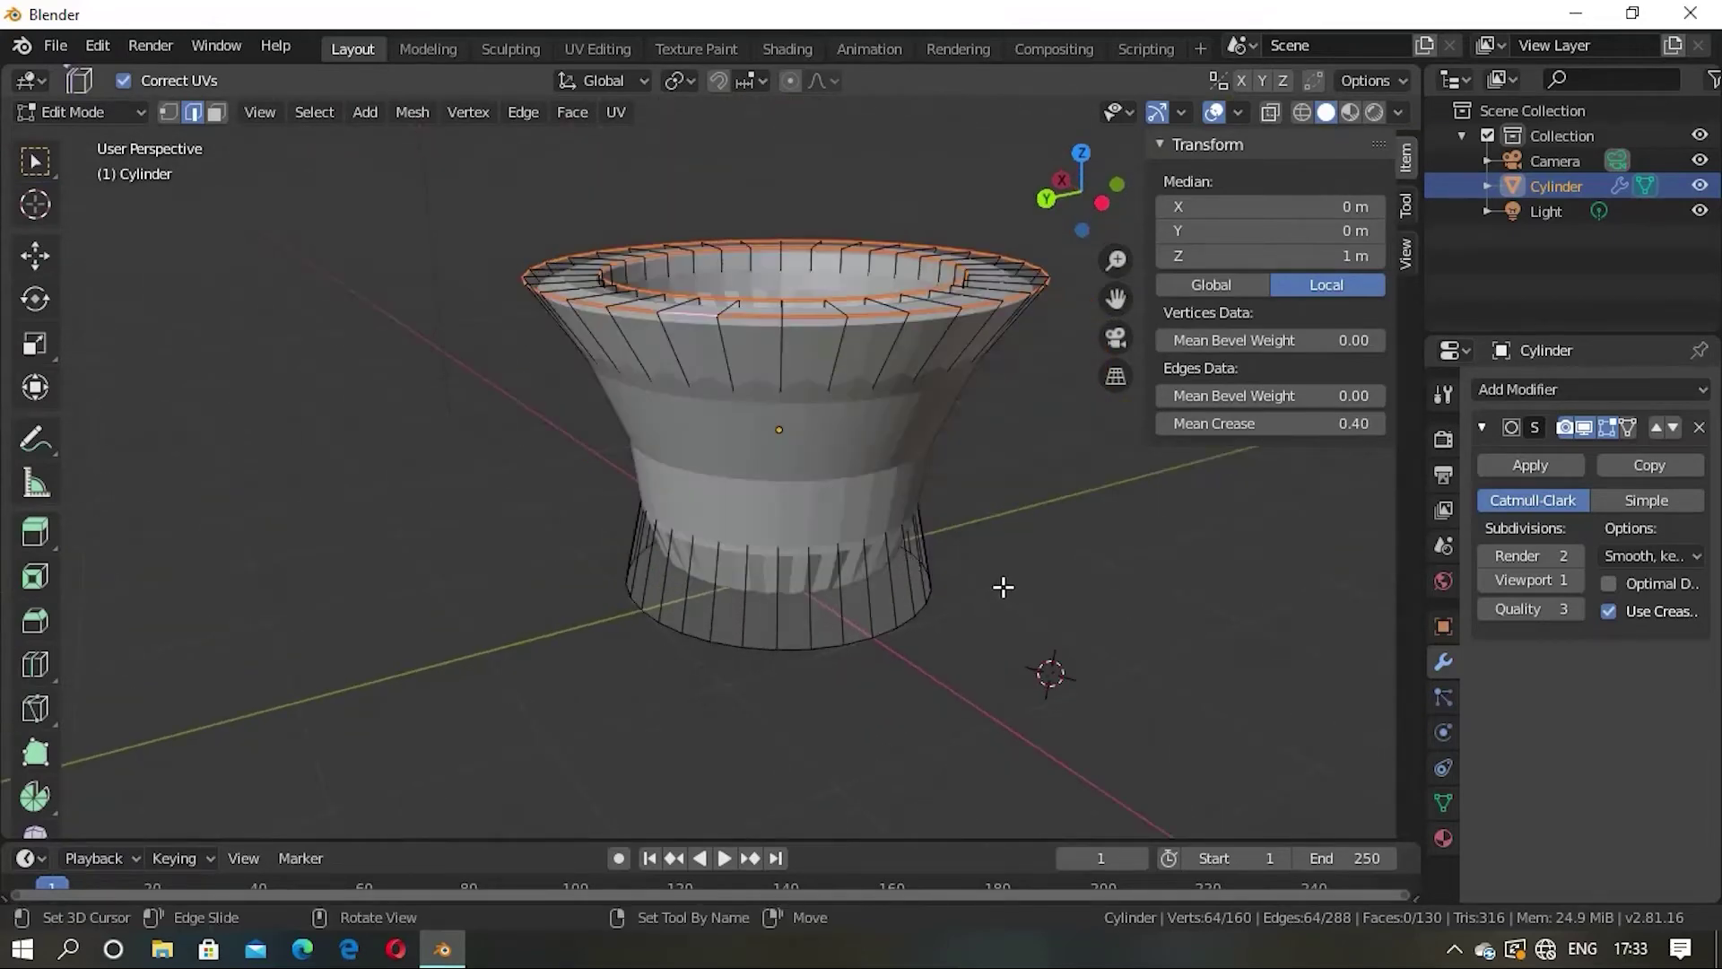
Step: Add an edge loop slid down to the waist where the flare meets the stem
key(alt+a)
mouse_move(996, 569)
middle_down()
mouse_move(877, 434)
mouse_move(923, 461)
mouse_move(917, 547)
mouse_move(876, 511)
mouse_move(846, 403)
middle_up()
scroll(939, 400, up, 3)
middle_drag(830, 196, 846, 384)
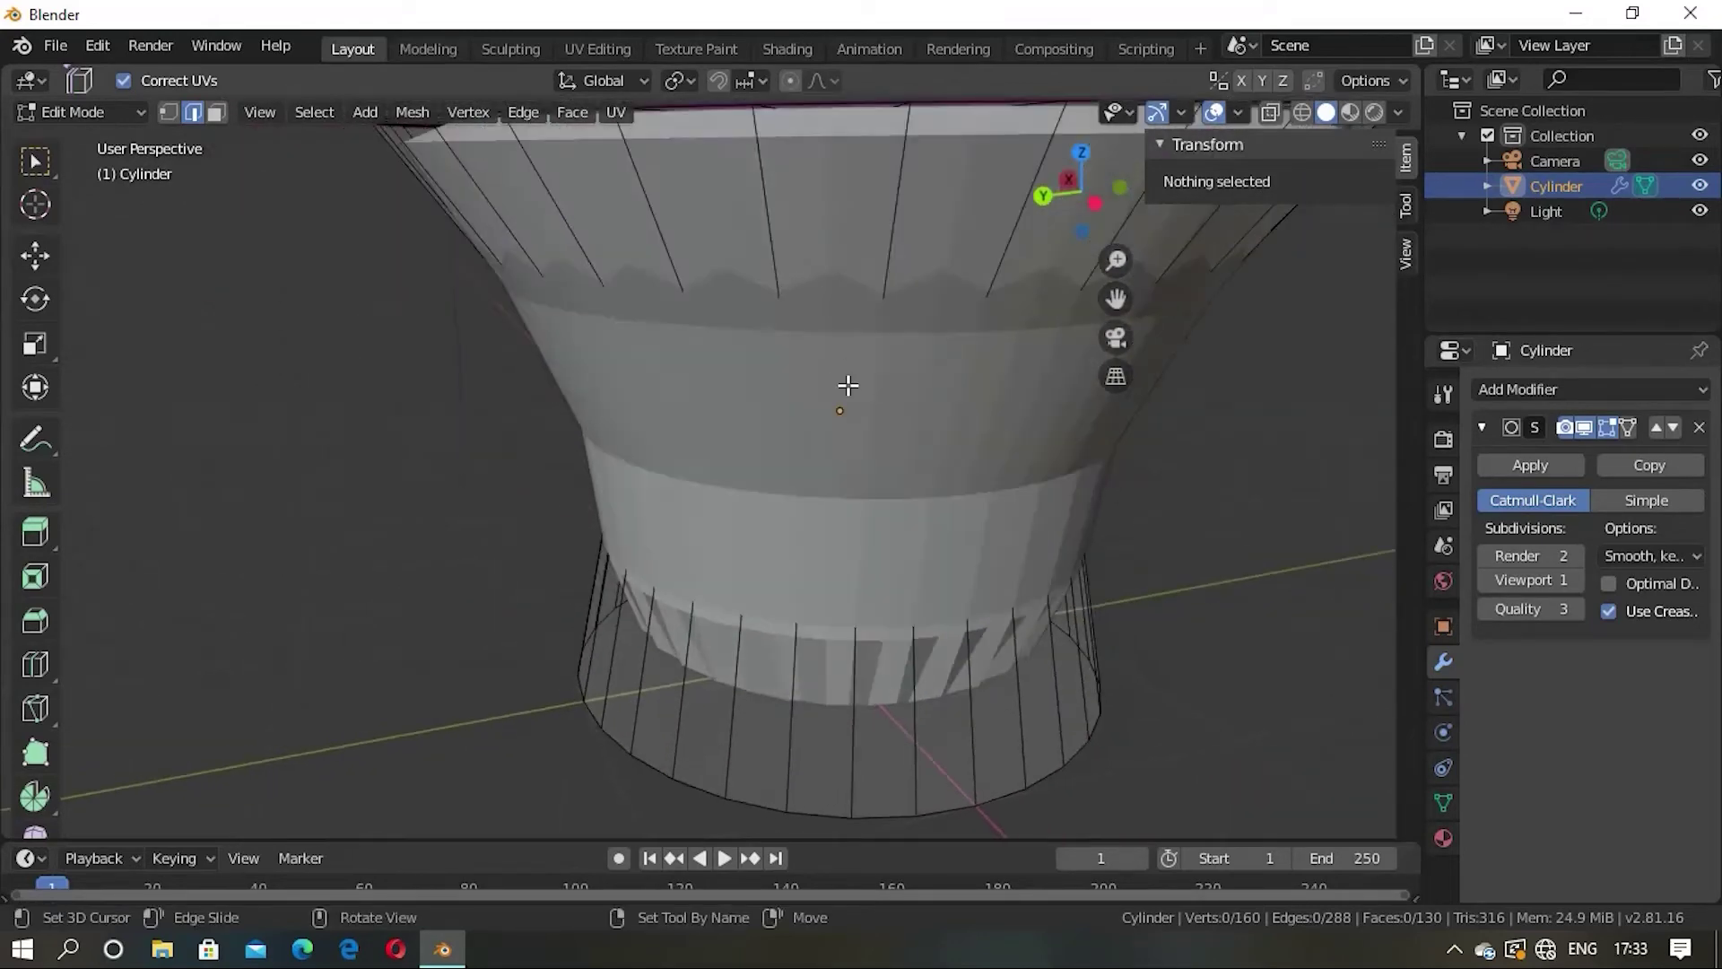
key(ctrl+r)
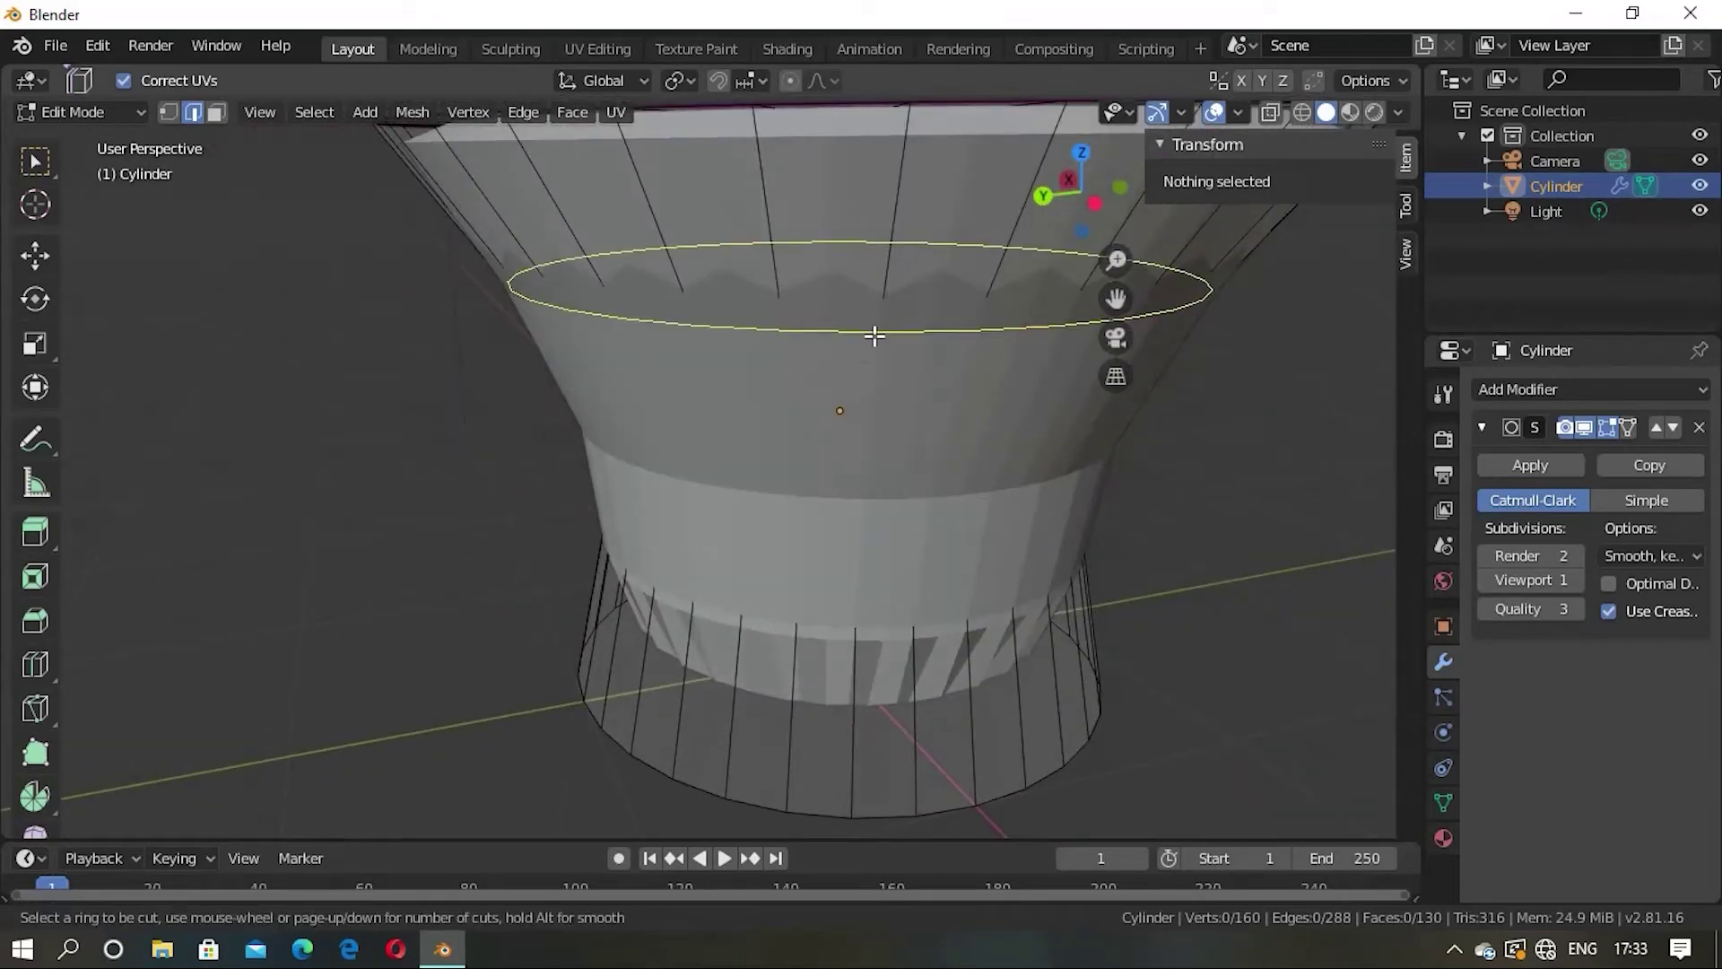
click(875, 335)
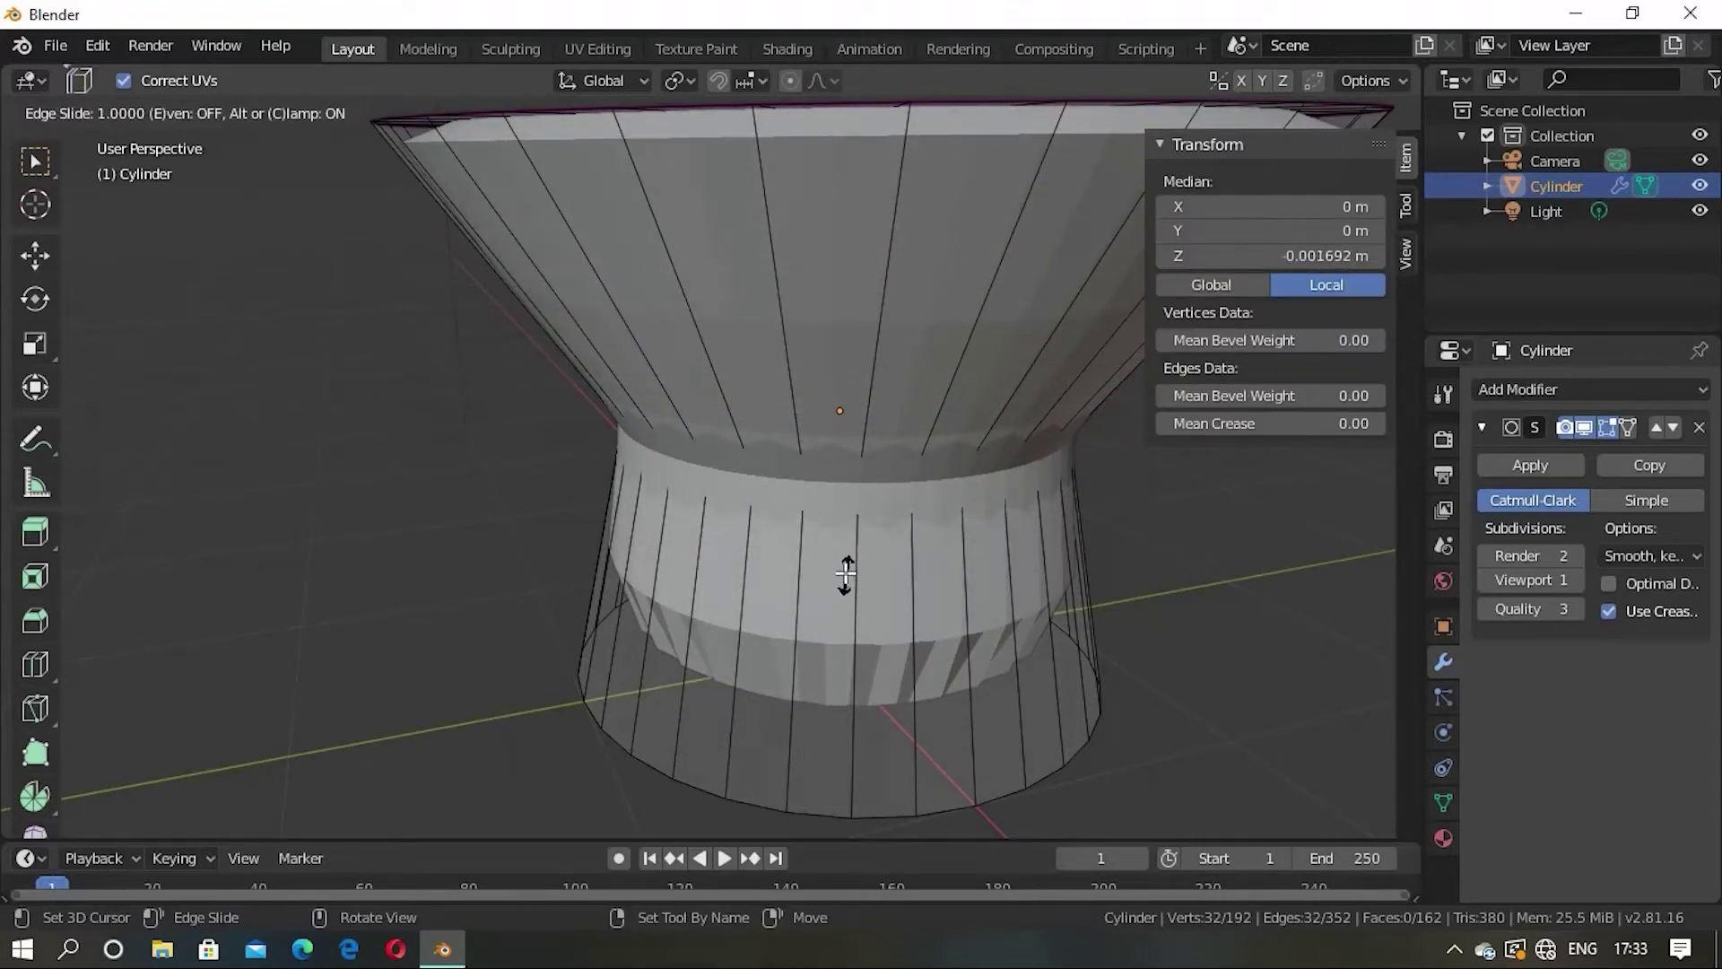
key(alt)
click(840, 564)
Step: Add a loop cut on the lower stem near the bottom
key(alt+a)
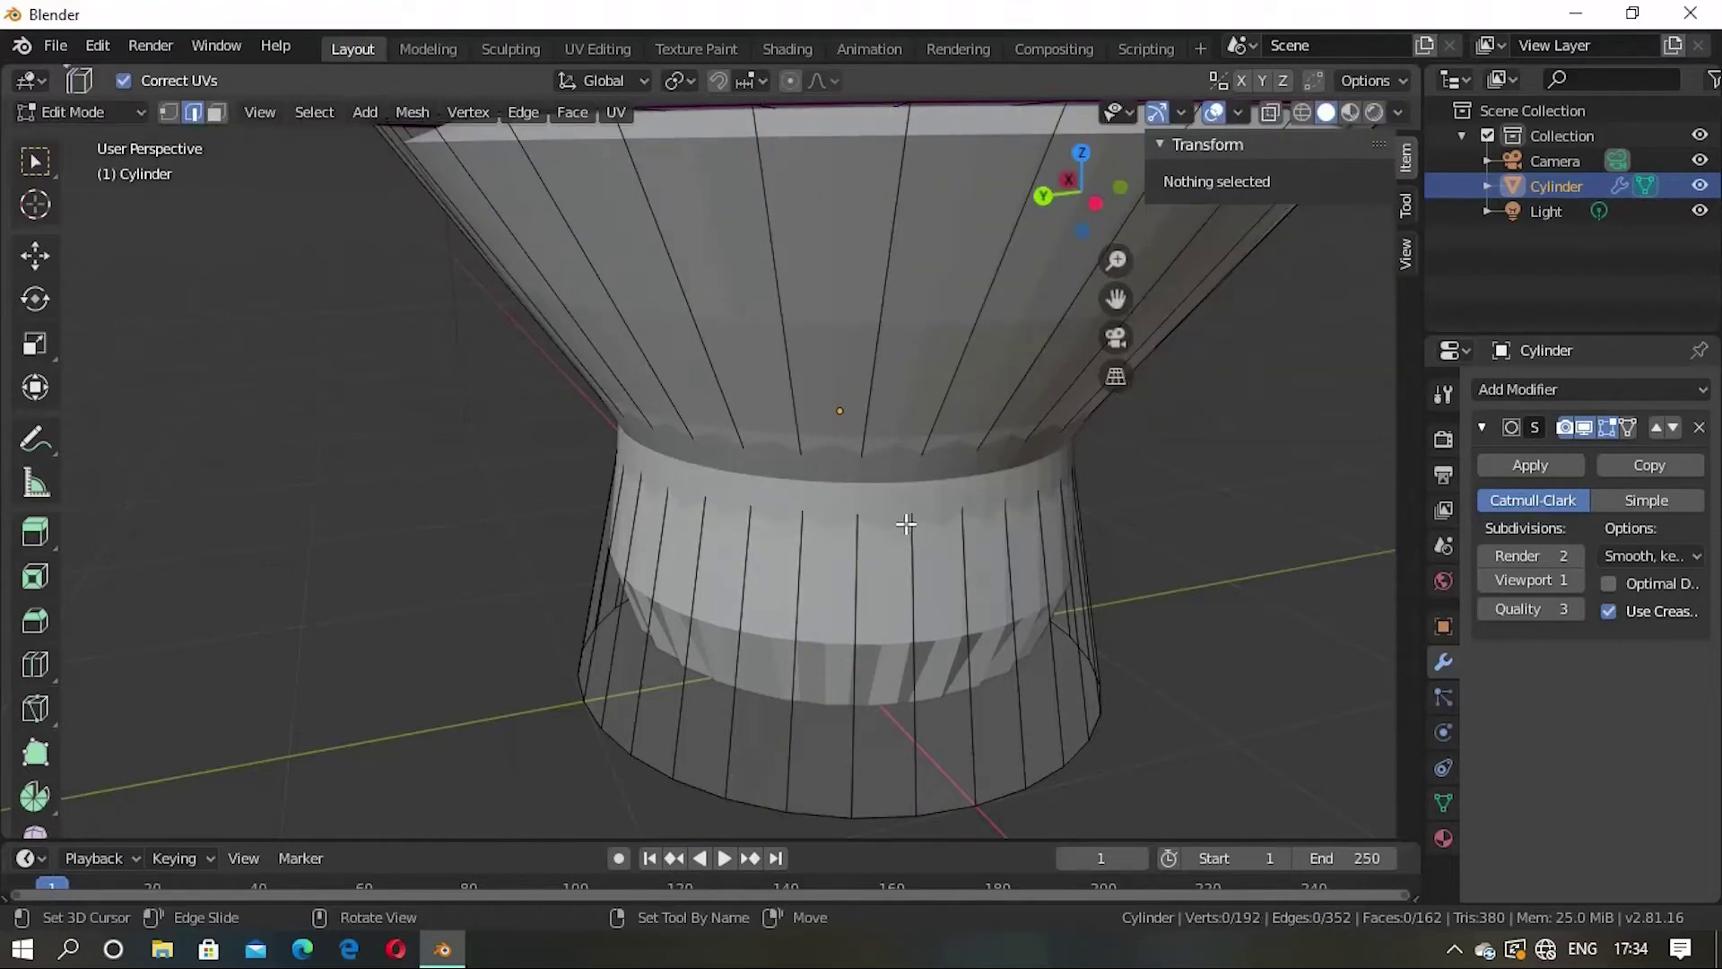
middle_drag(906, 523, 829, 503)
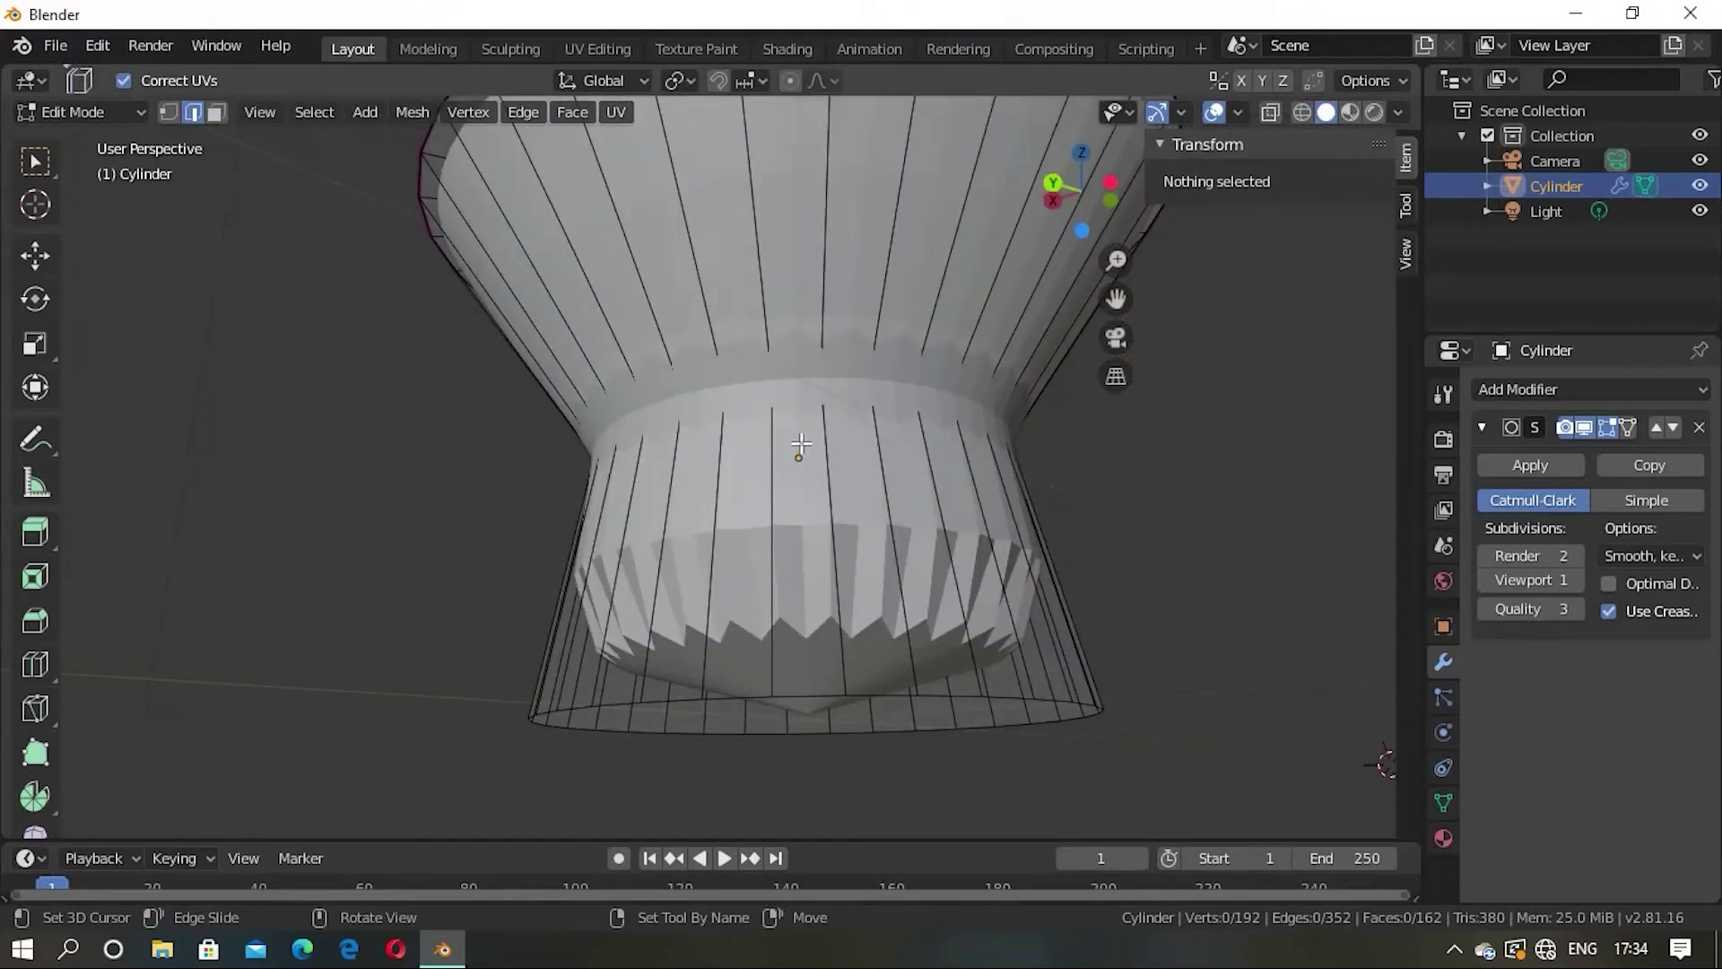
key(ctrl+r)
click(803, 516)
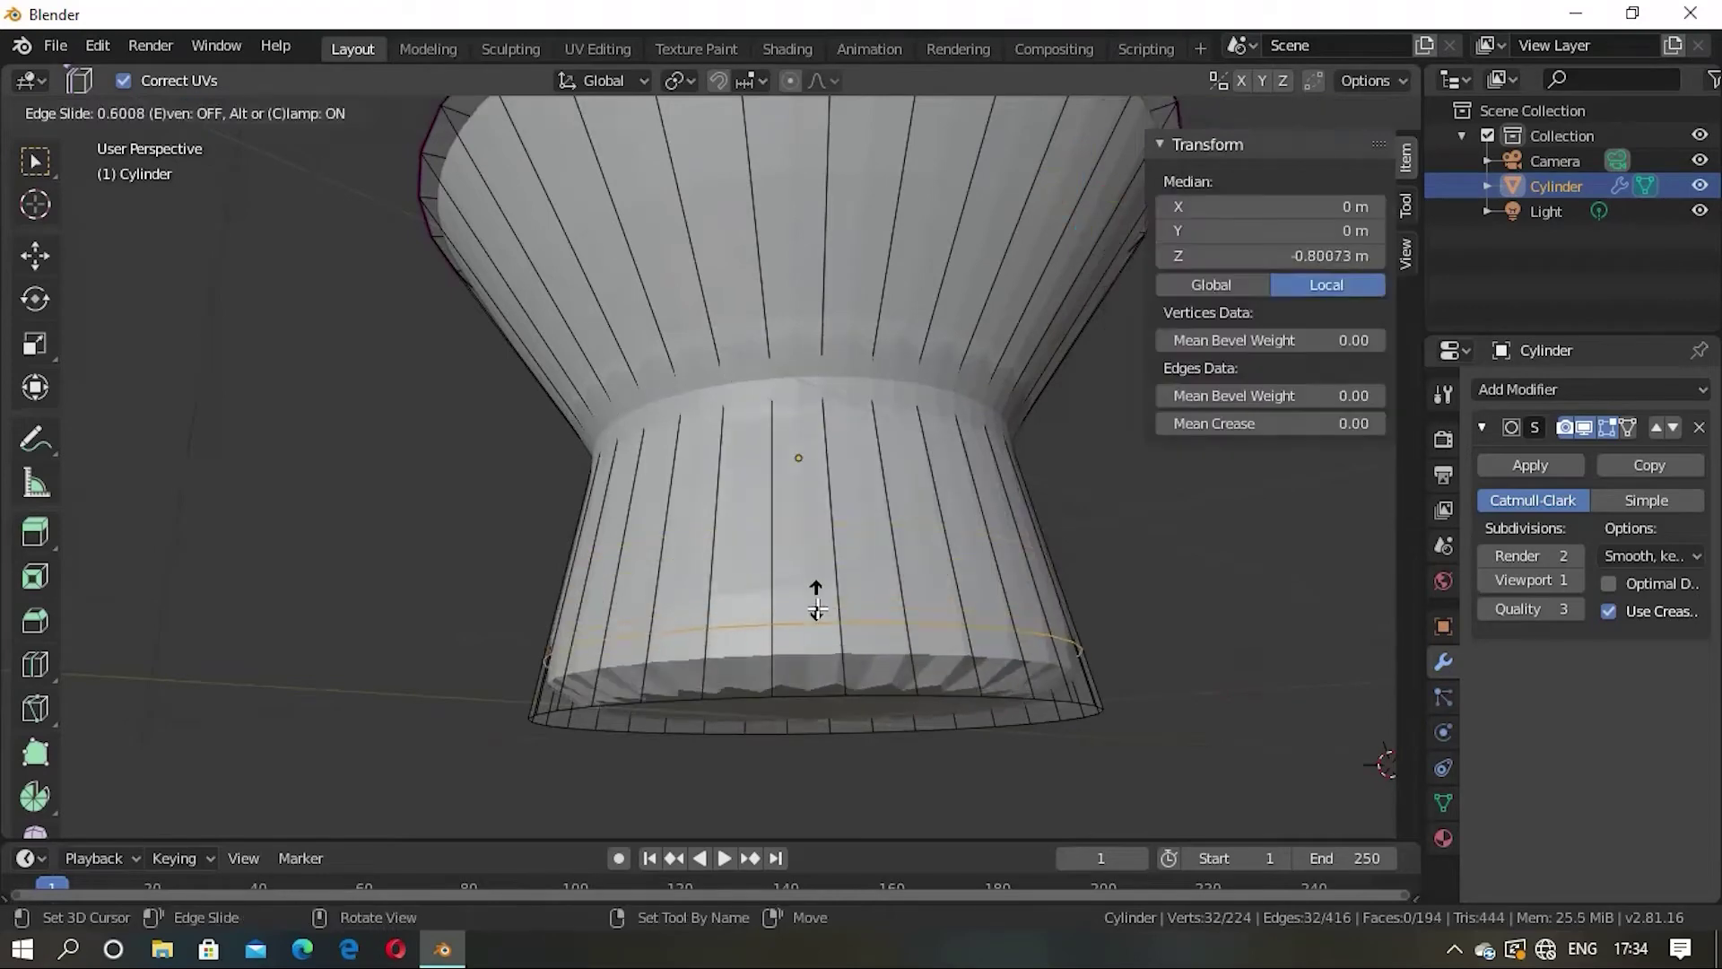
click(803, 733)
middle_drag(832, 440, 811, 565)
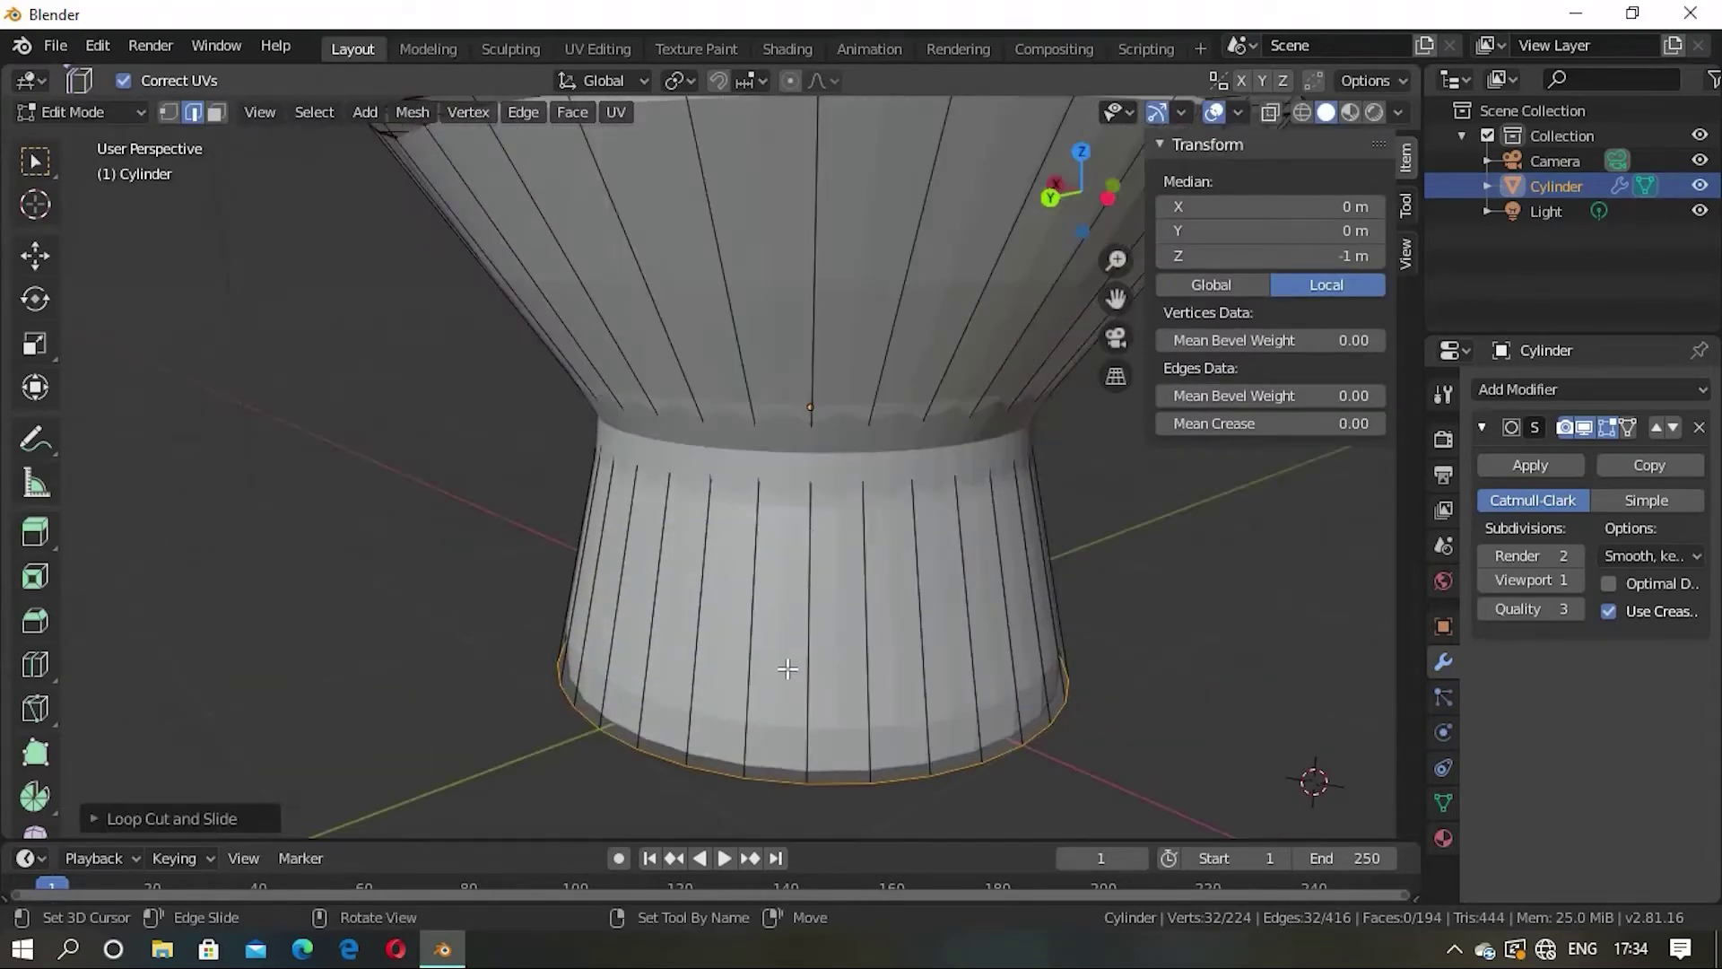
key(alt+a)
Step: Add another lower-stem loop and slide it just above the bottom edge
key(ctrl+r)
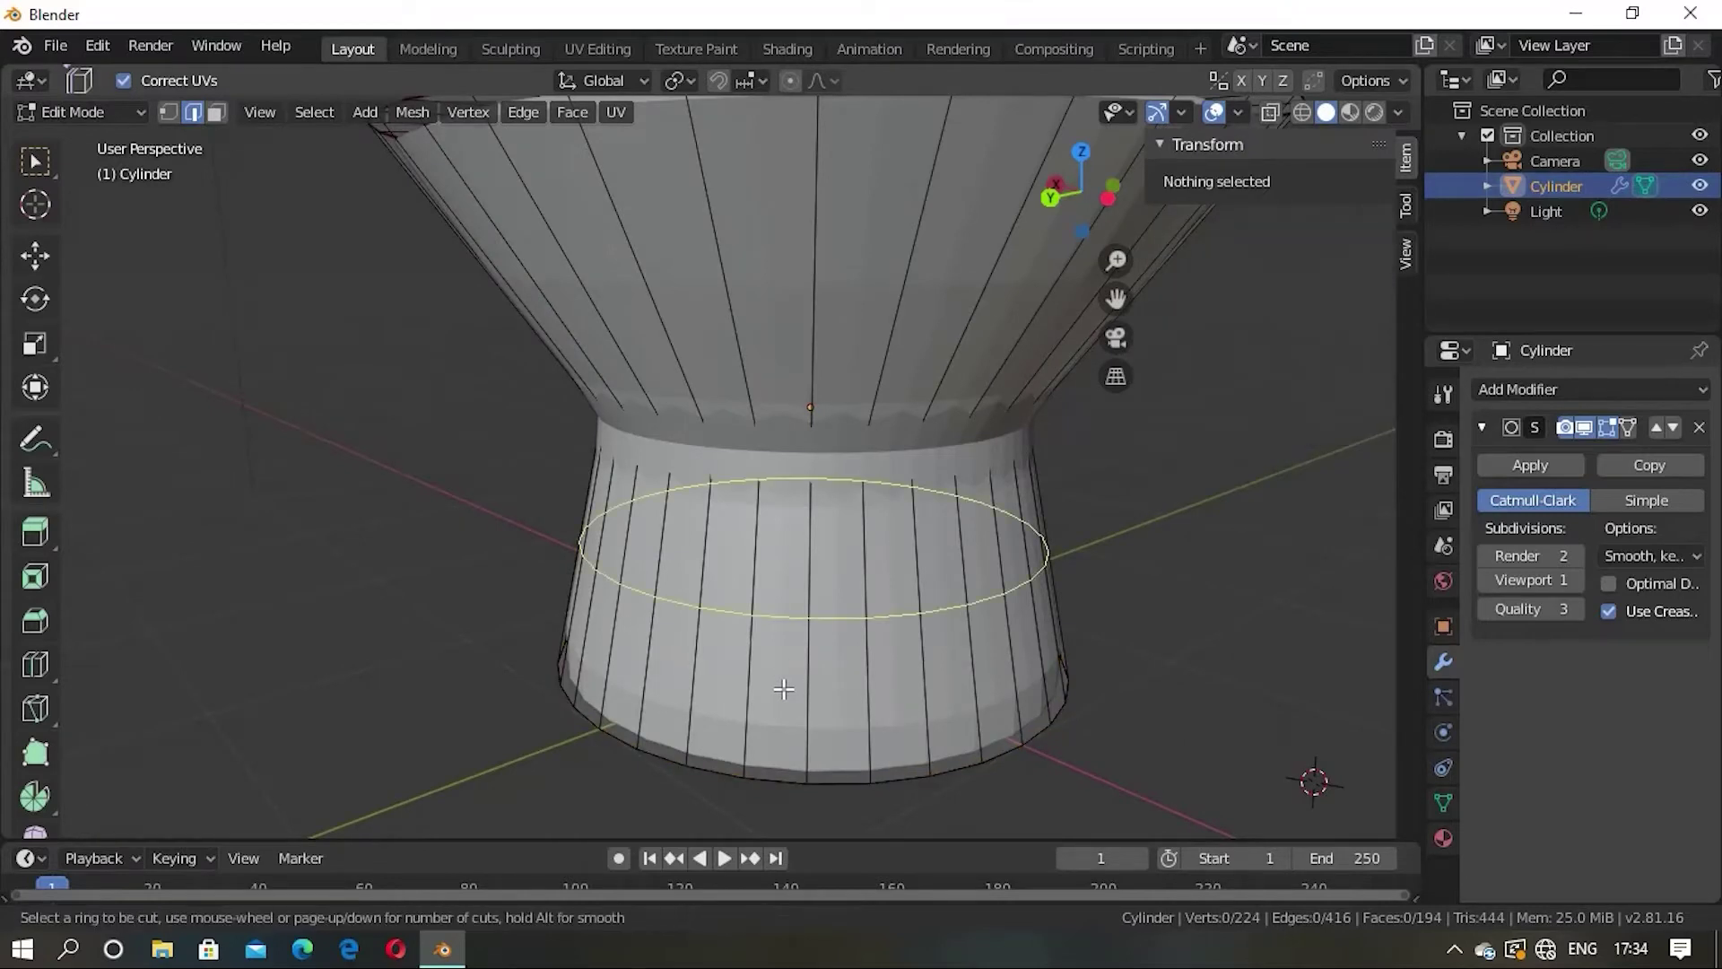
click(836, 646)
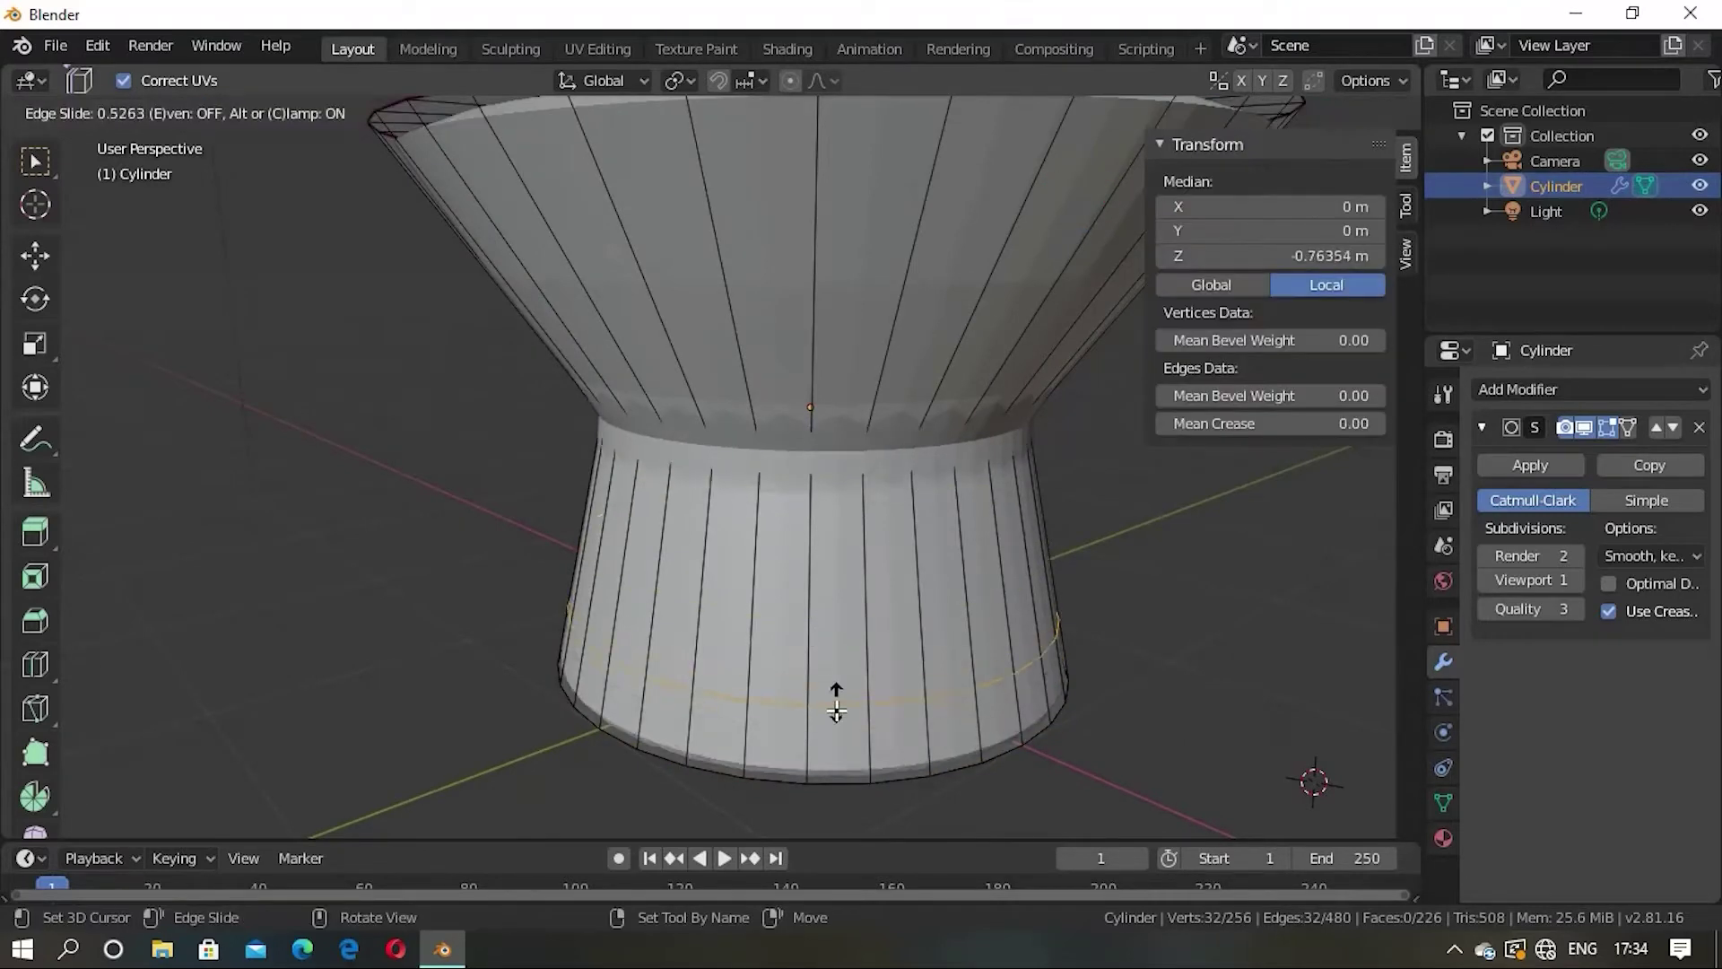
right_click(847, 769)
key(g)
key(g)
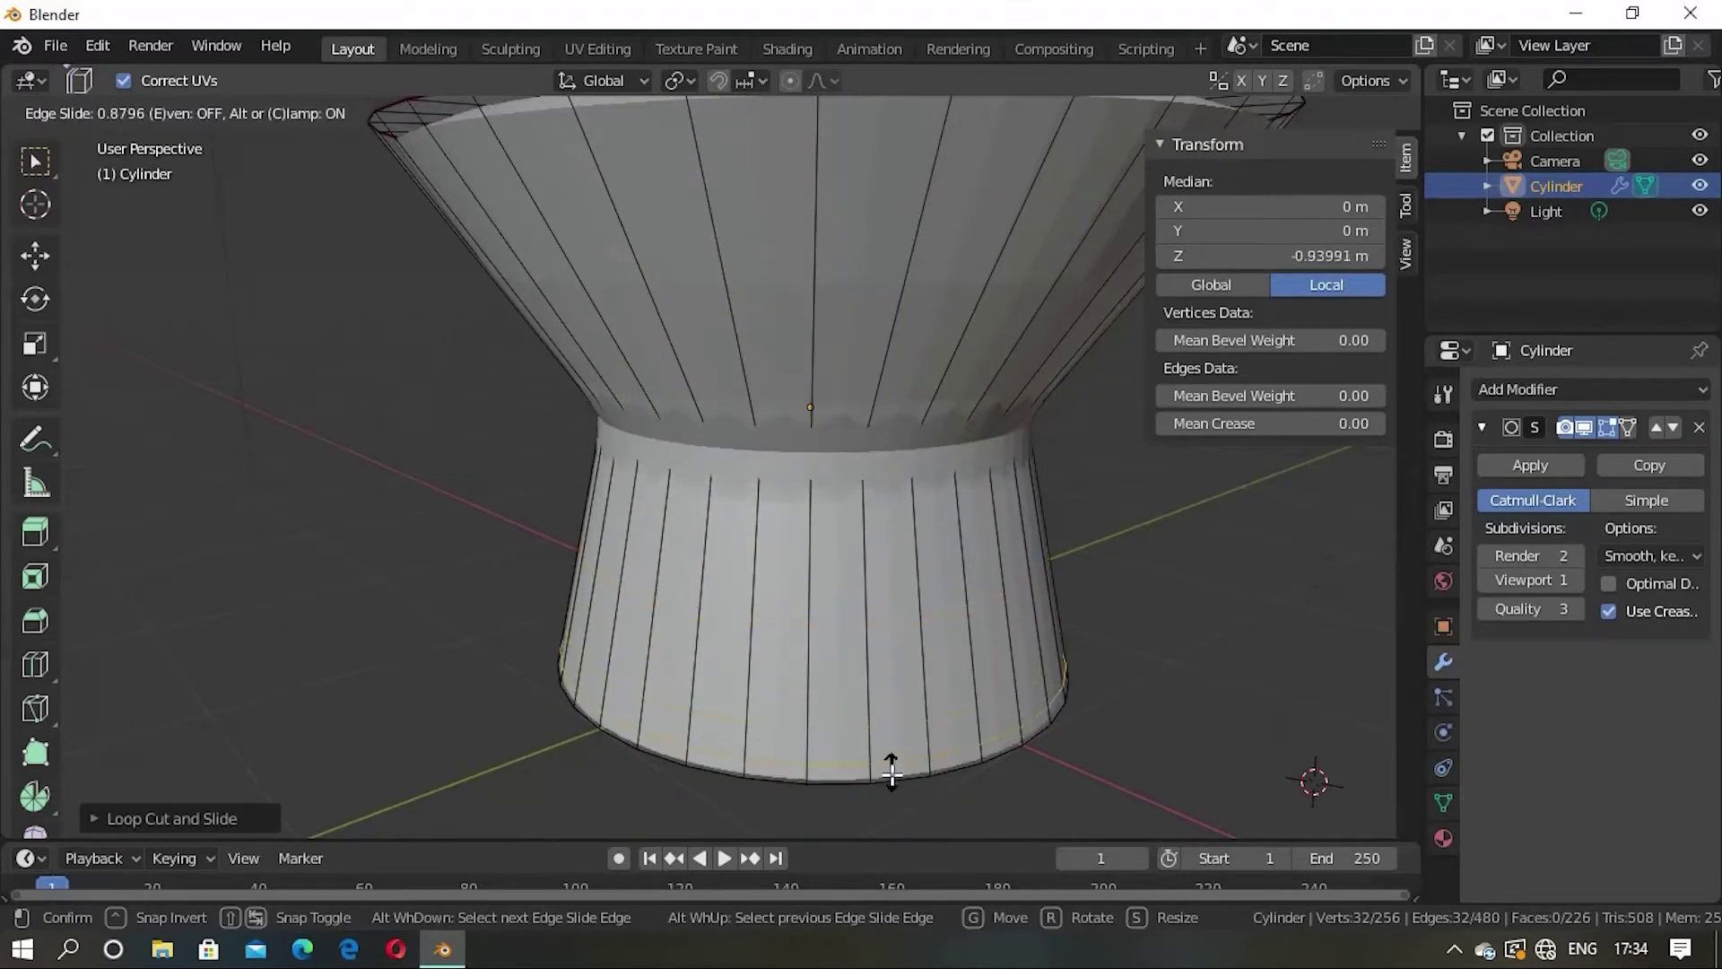
click(897, 801)
key(alt+a)
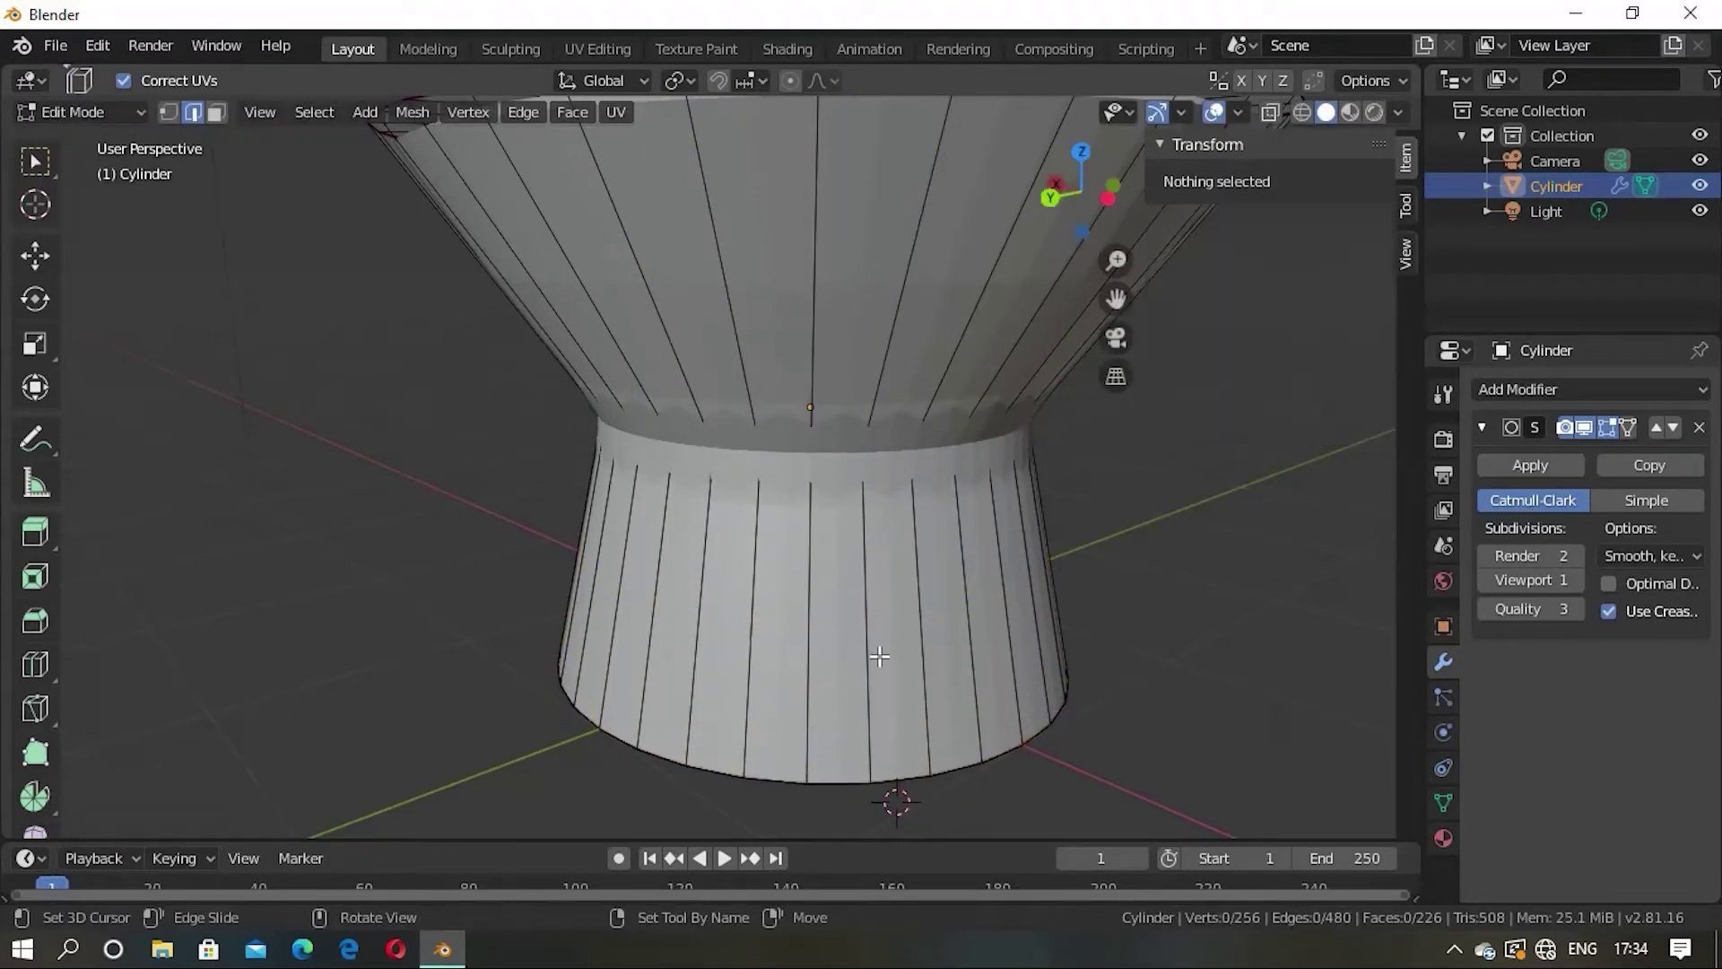
scroll(885, 799, down, 5)
mouse_move(869, 734)
middle_down()
mouse_move(999, 619)
mouse_move(805, 701)
mouse_move(763, 378)
middle_up()
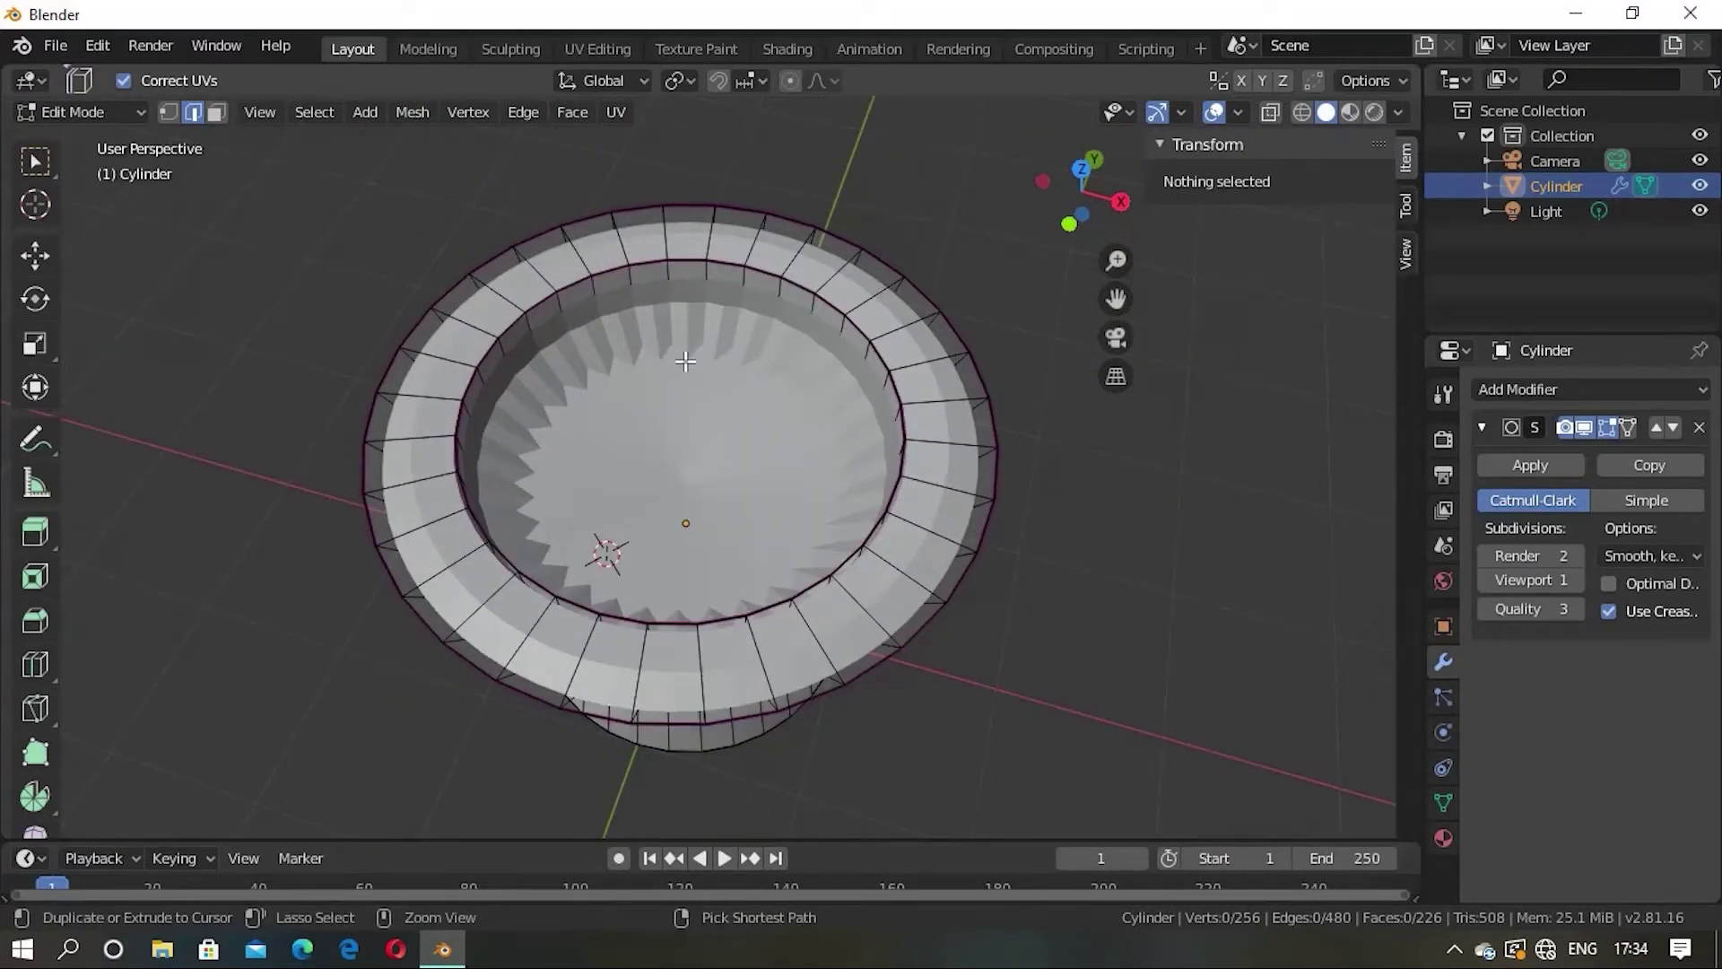
Step: Add an edge loop on the cup's inner wall slid toward the floor, and preview it
key(ctrl+r)
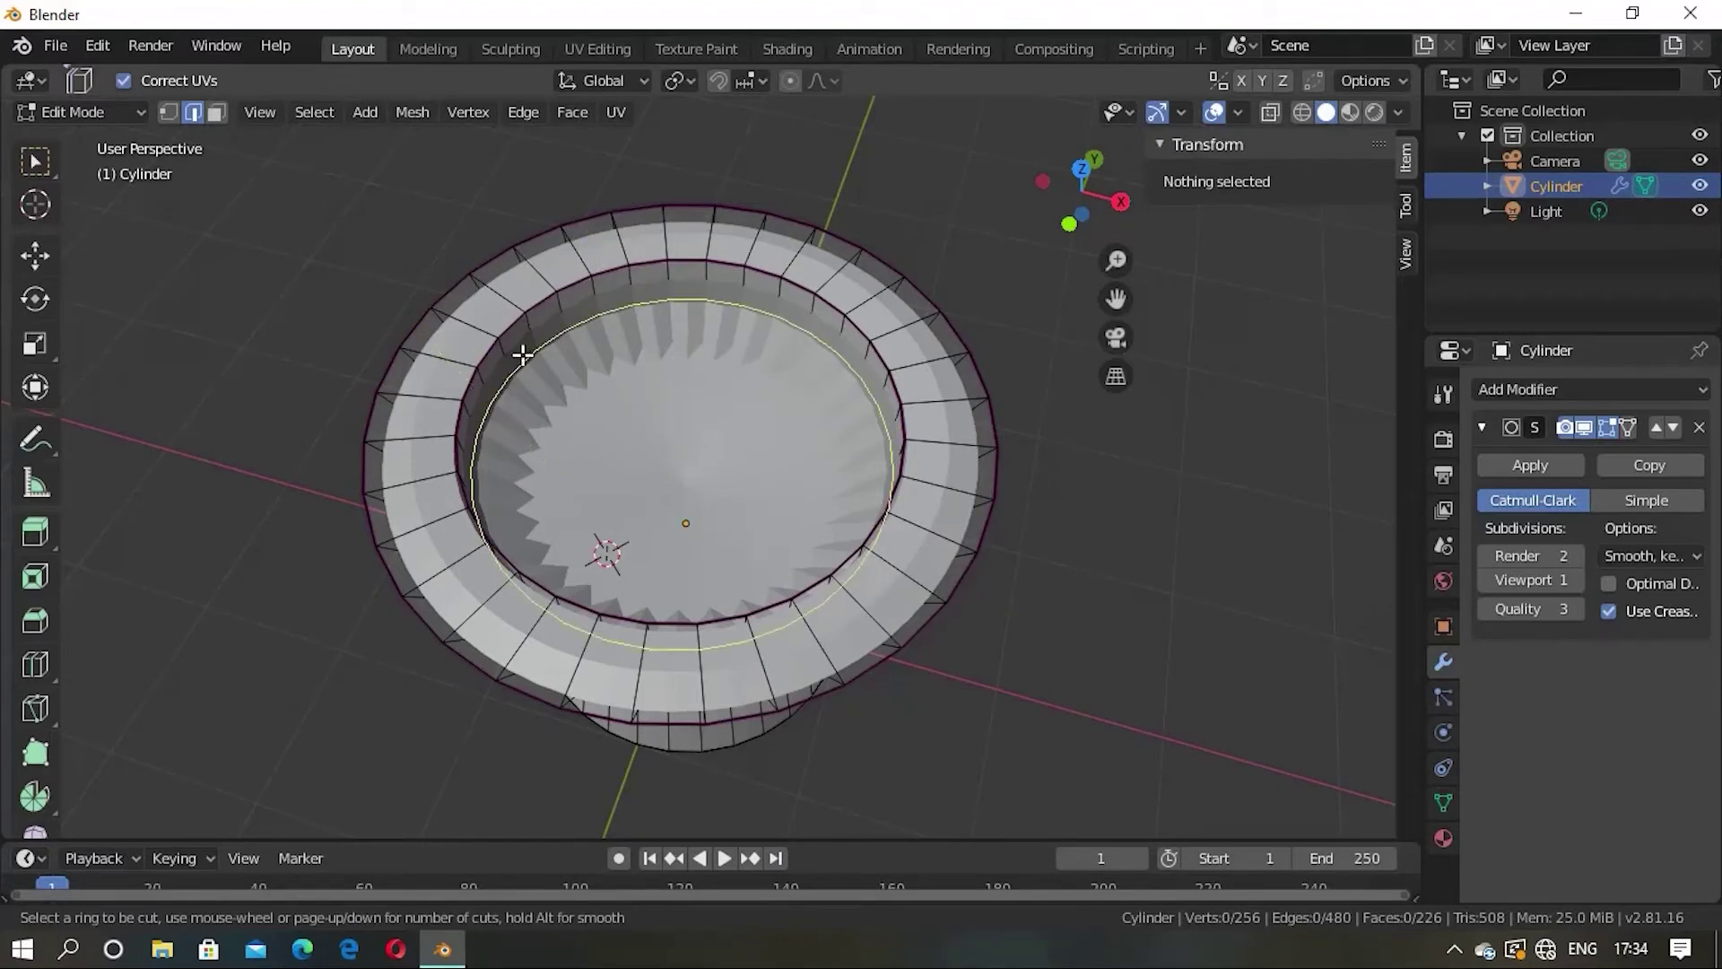
click(554, 400)
key(g)
key(g)
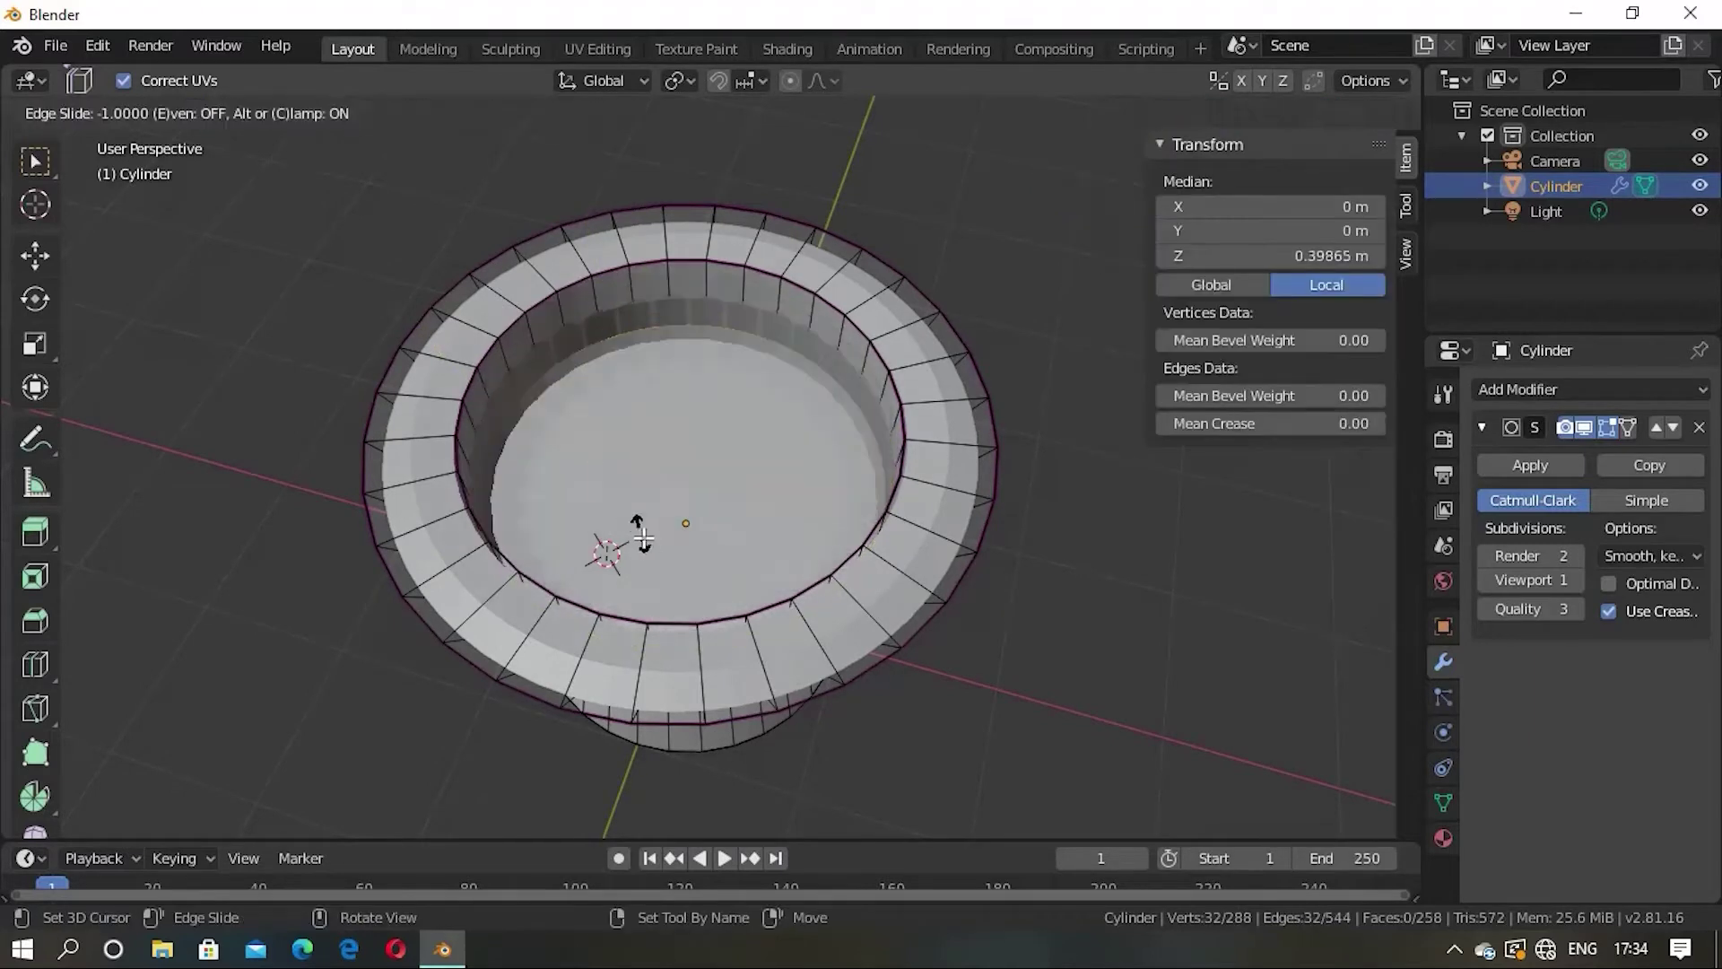
click(678, 584)
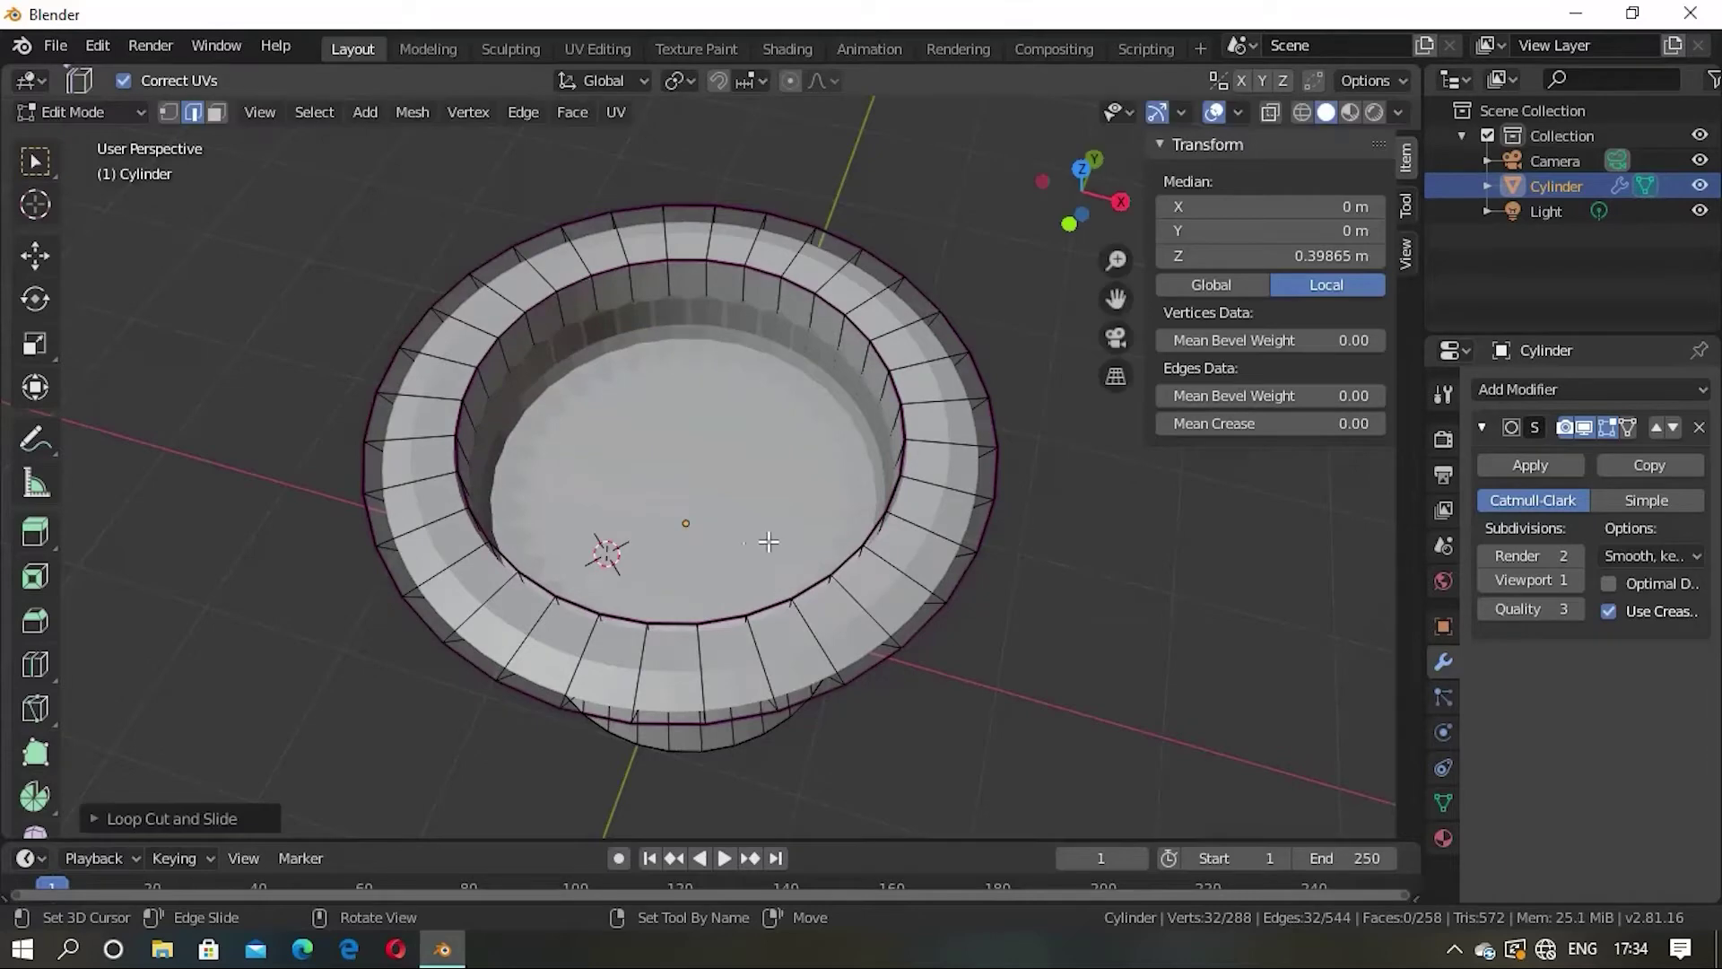
scroll(790, 485, down, 4)
key(Tab)
mouse_move(789, 493)
middle_down()
mouse_move(730, 454)
mouse_move(684, 472)
mouse_move(653, 365)
mouse_move(639, 441)
middle_up()
key(Tab)
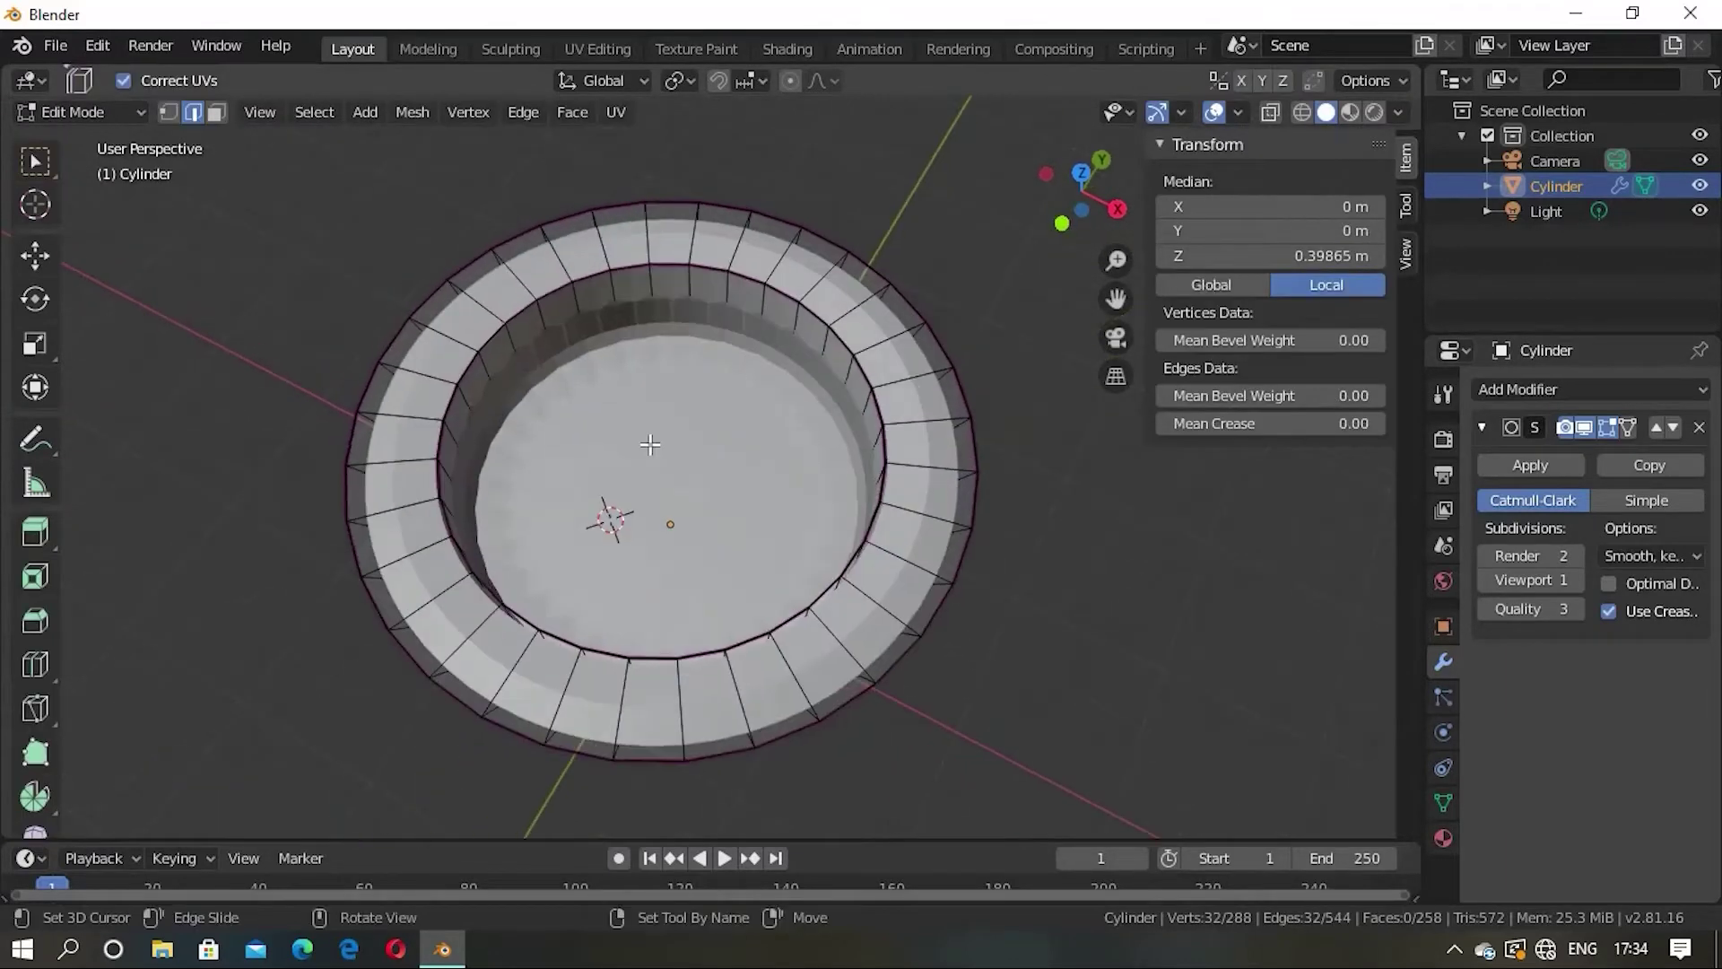
Step: Add a second inner-wall loop slid to one end and view the smoothed cup in Object Mode
key(ctrl+r)
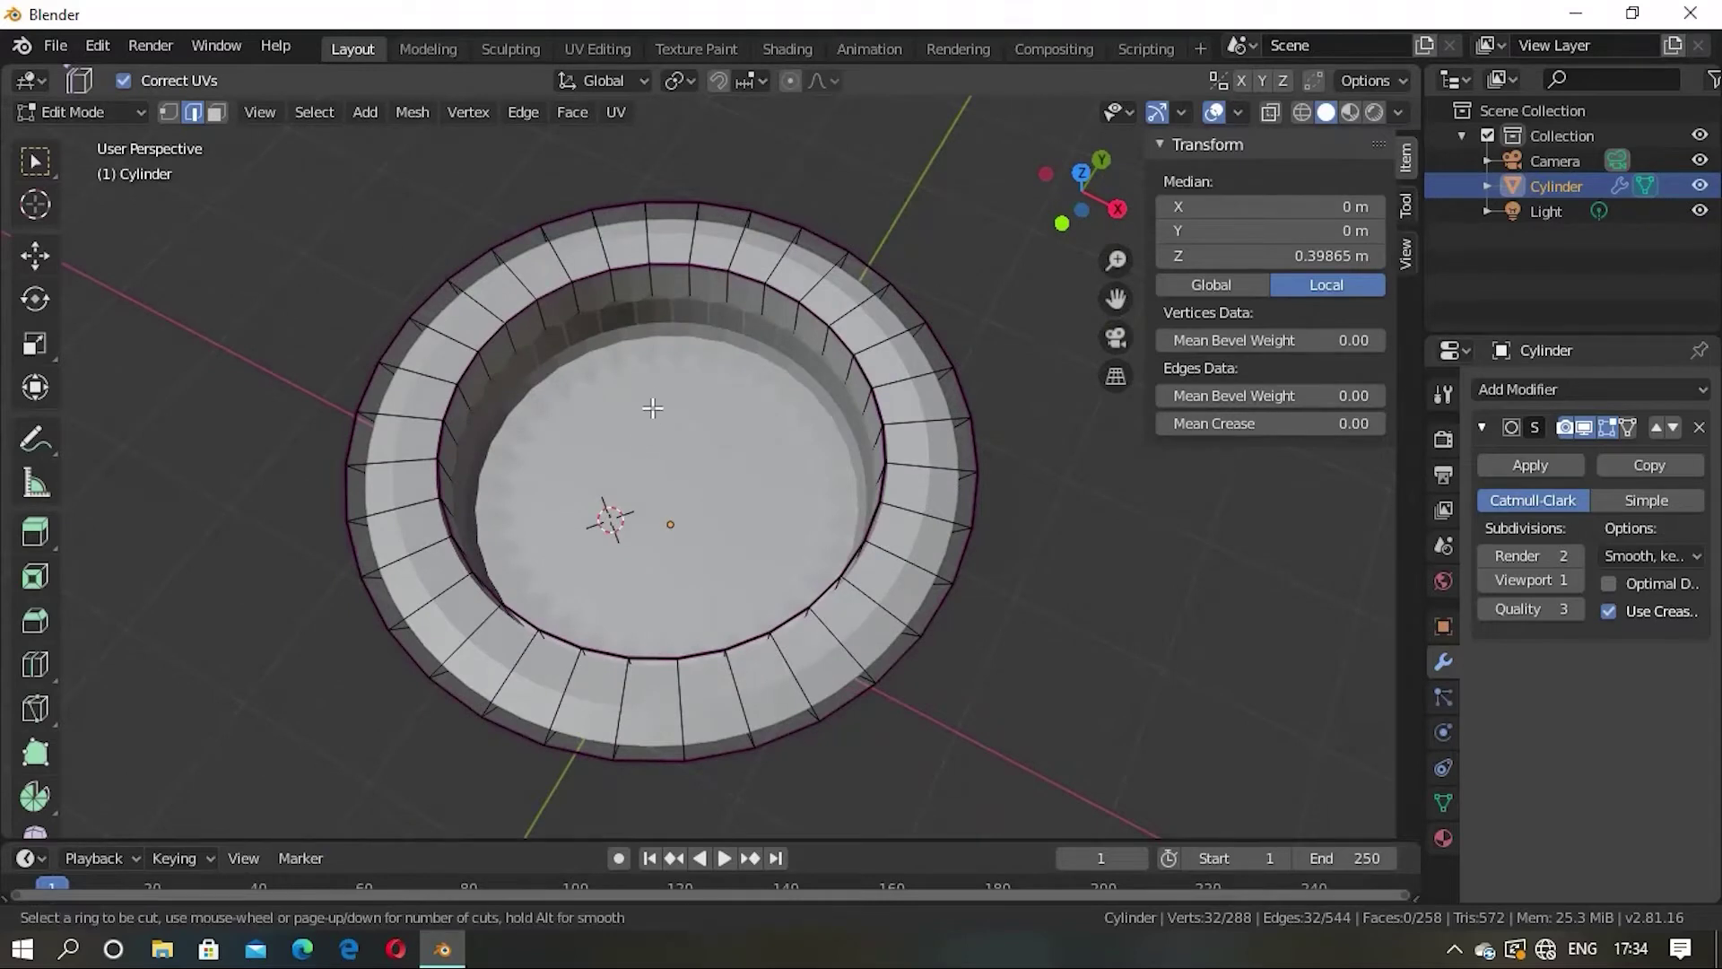
click(592, 363)
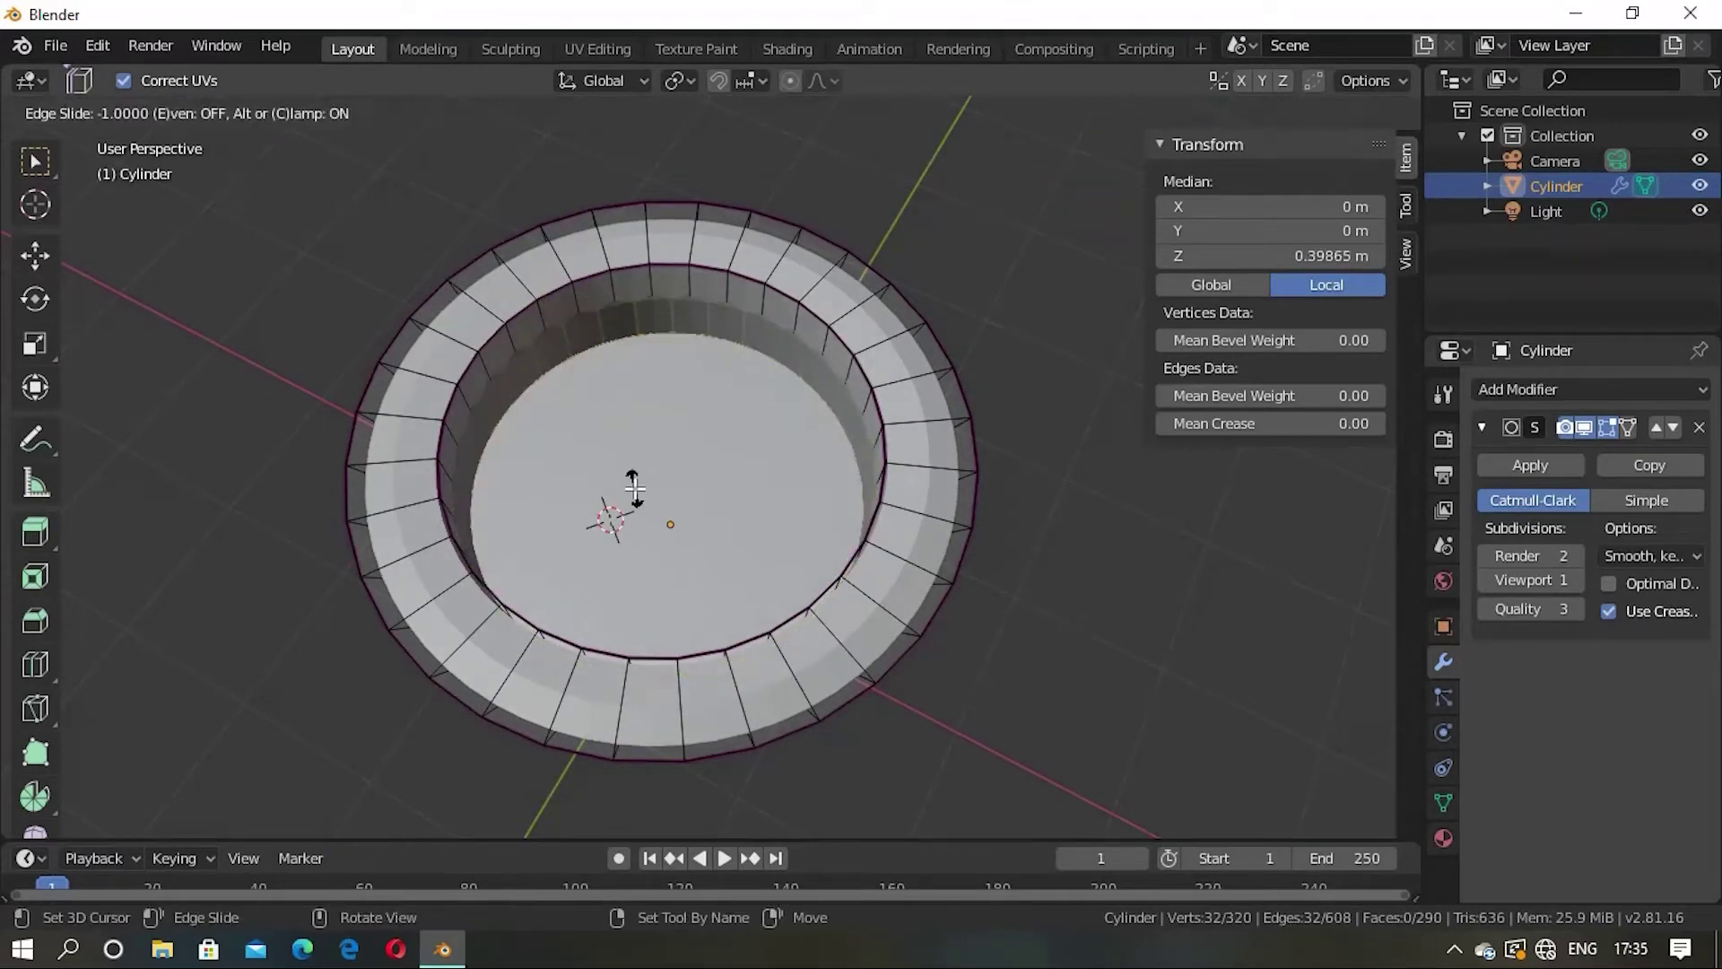
click(635, 488)
key(Tab)
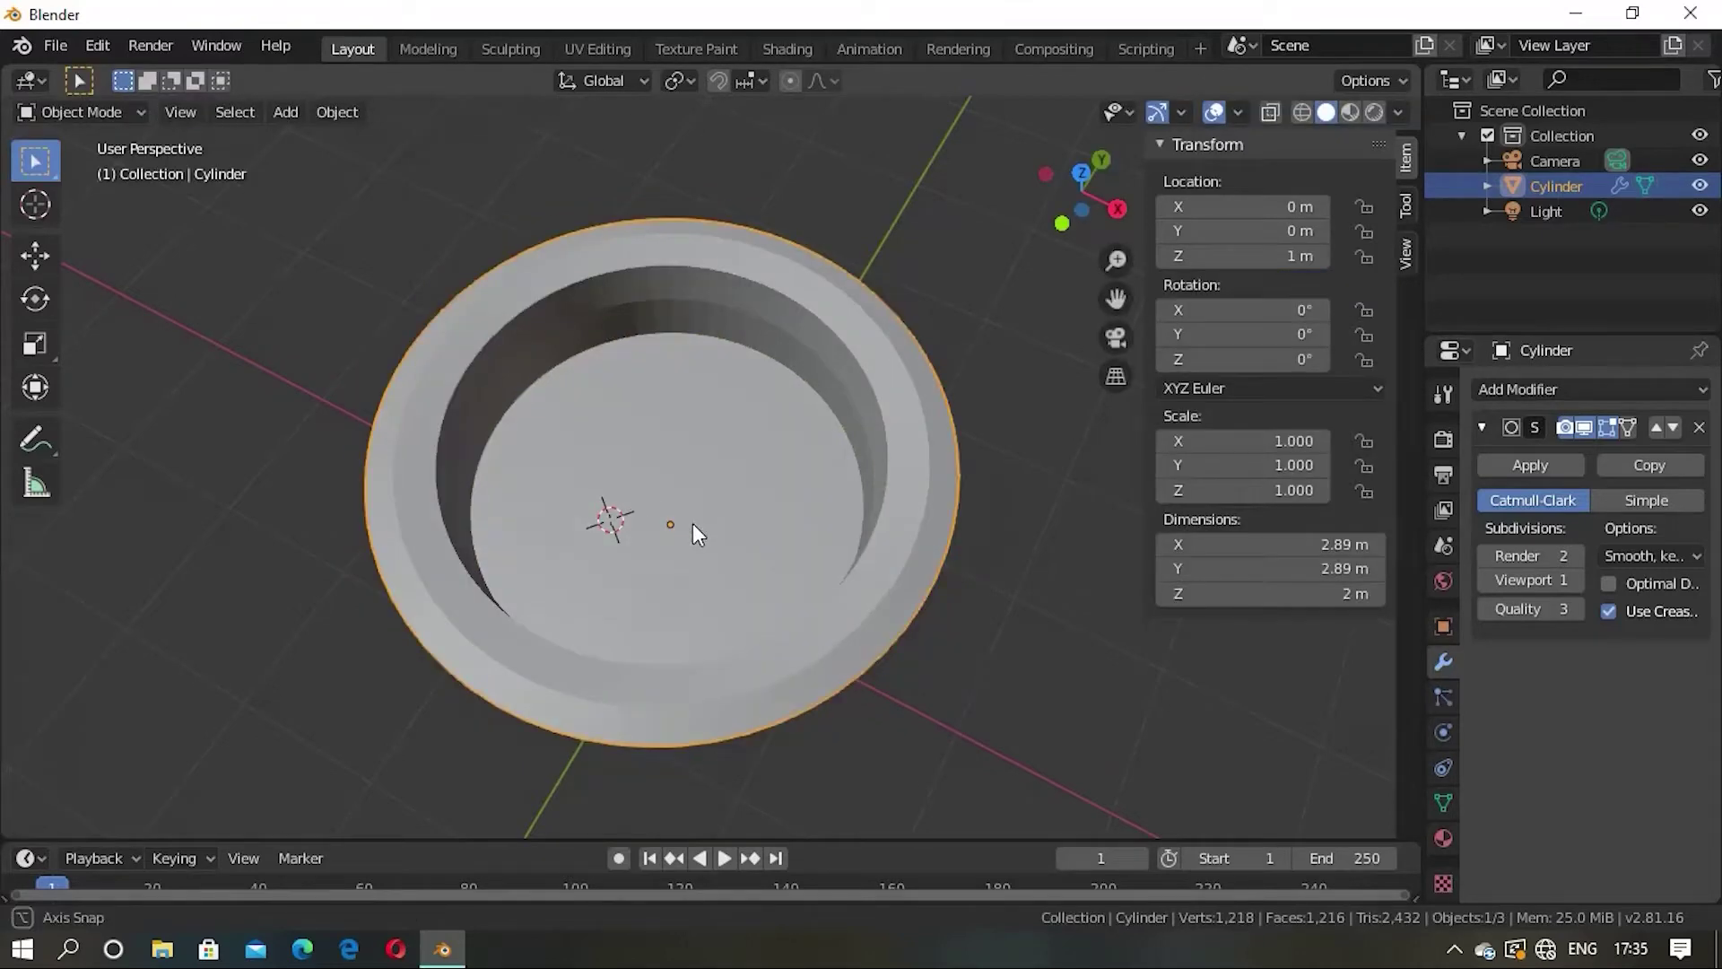
mouse_move(693, 524)
middle_down()
mouse_move(723, 375)
mouse_move(665, 388)
mouse_move(699, 417)
mouse_move(671, 418)
mouse_move(684, 430)
mouse_move(641, 404)
mouse_move(713, 412)
mouse_move(724, 379)
middle_up()
Step: Add a rim loop cut and slide it close to the rim's inner edge
key(Tab)
key(alt+a)
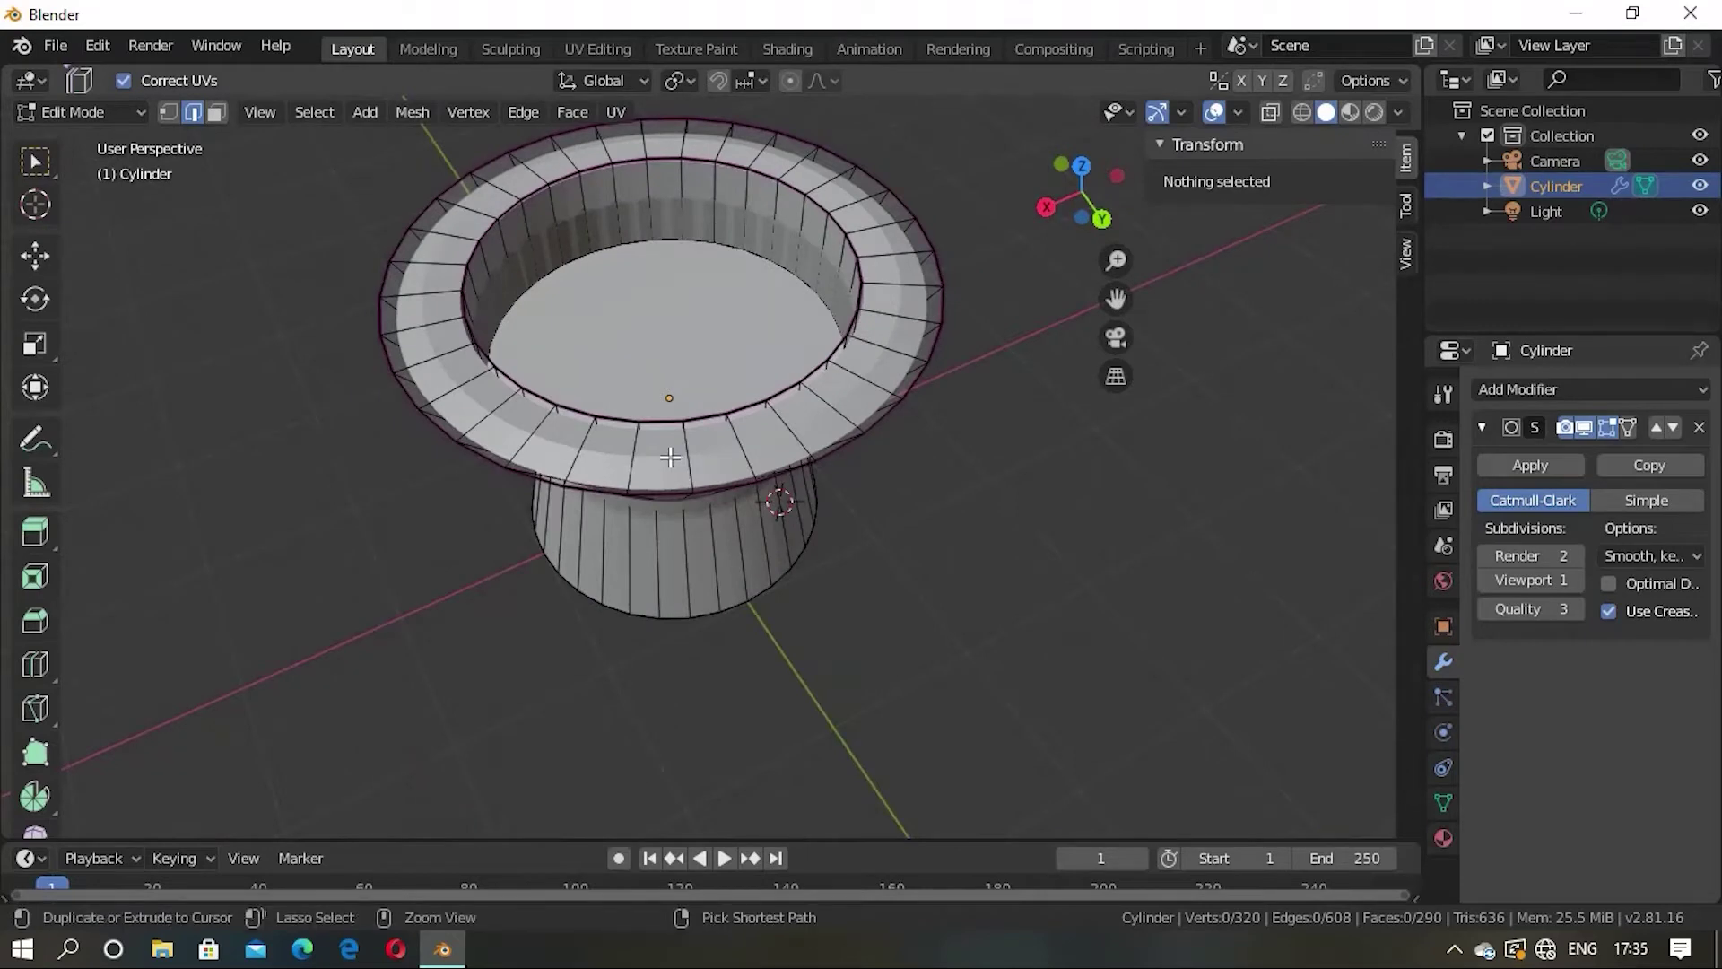
key(ctrl+r)
click(676, 455)
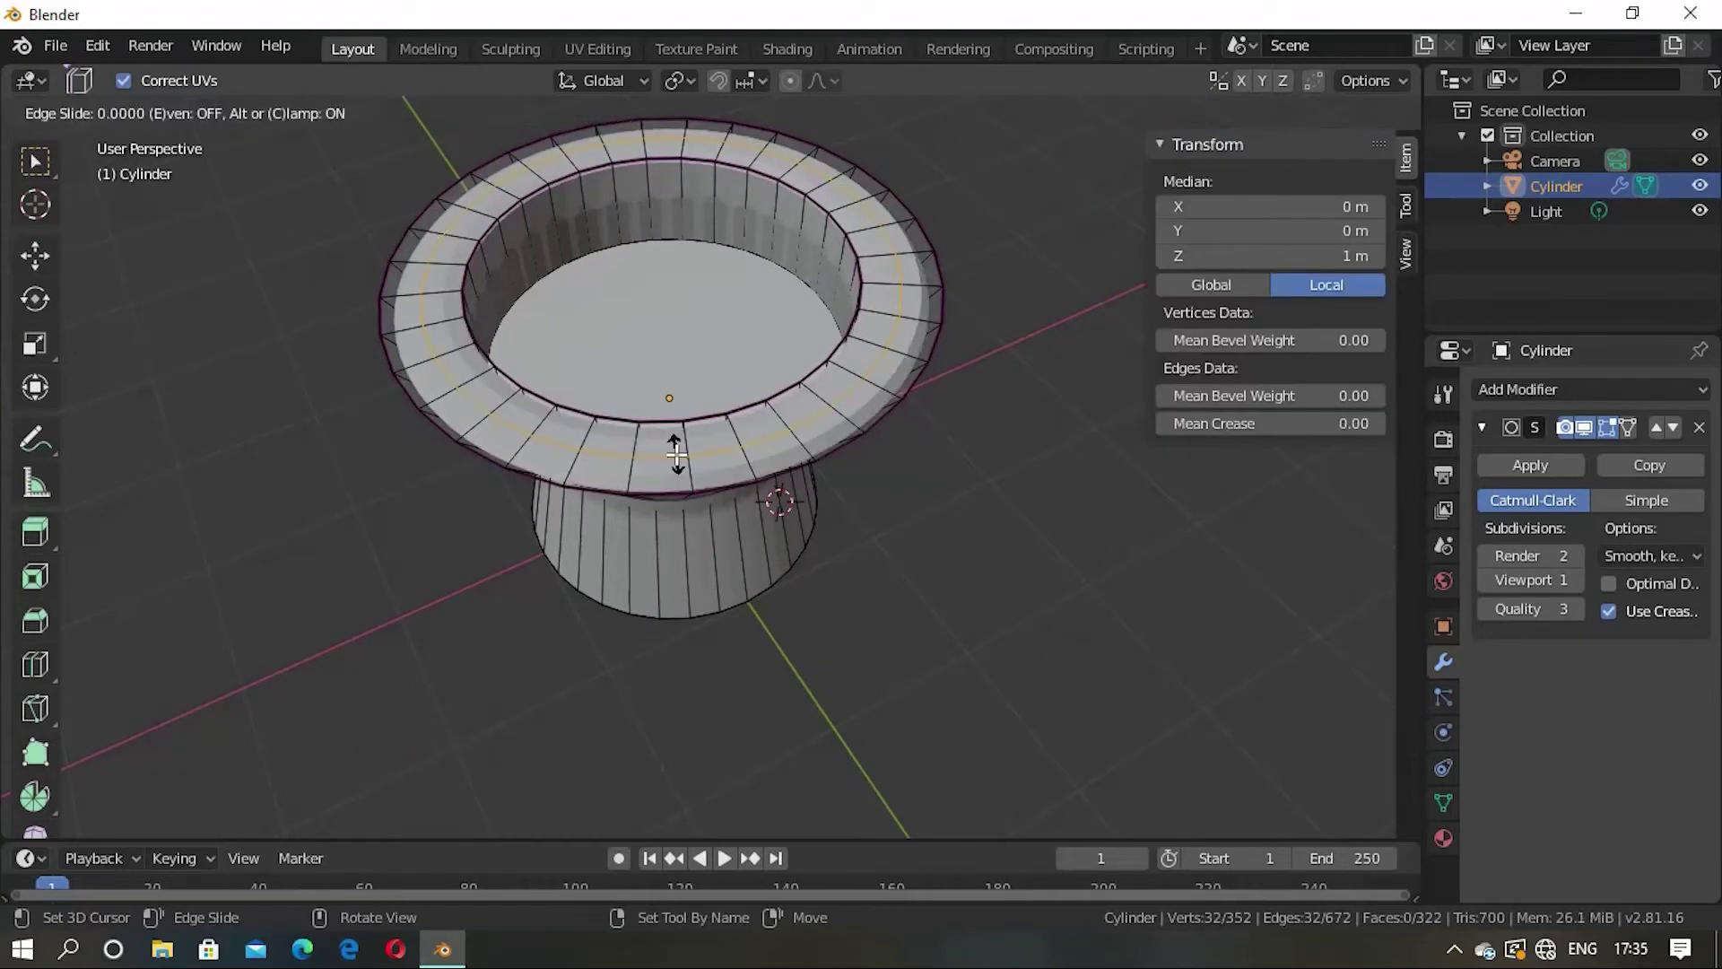
right_click(666, 500)
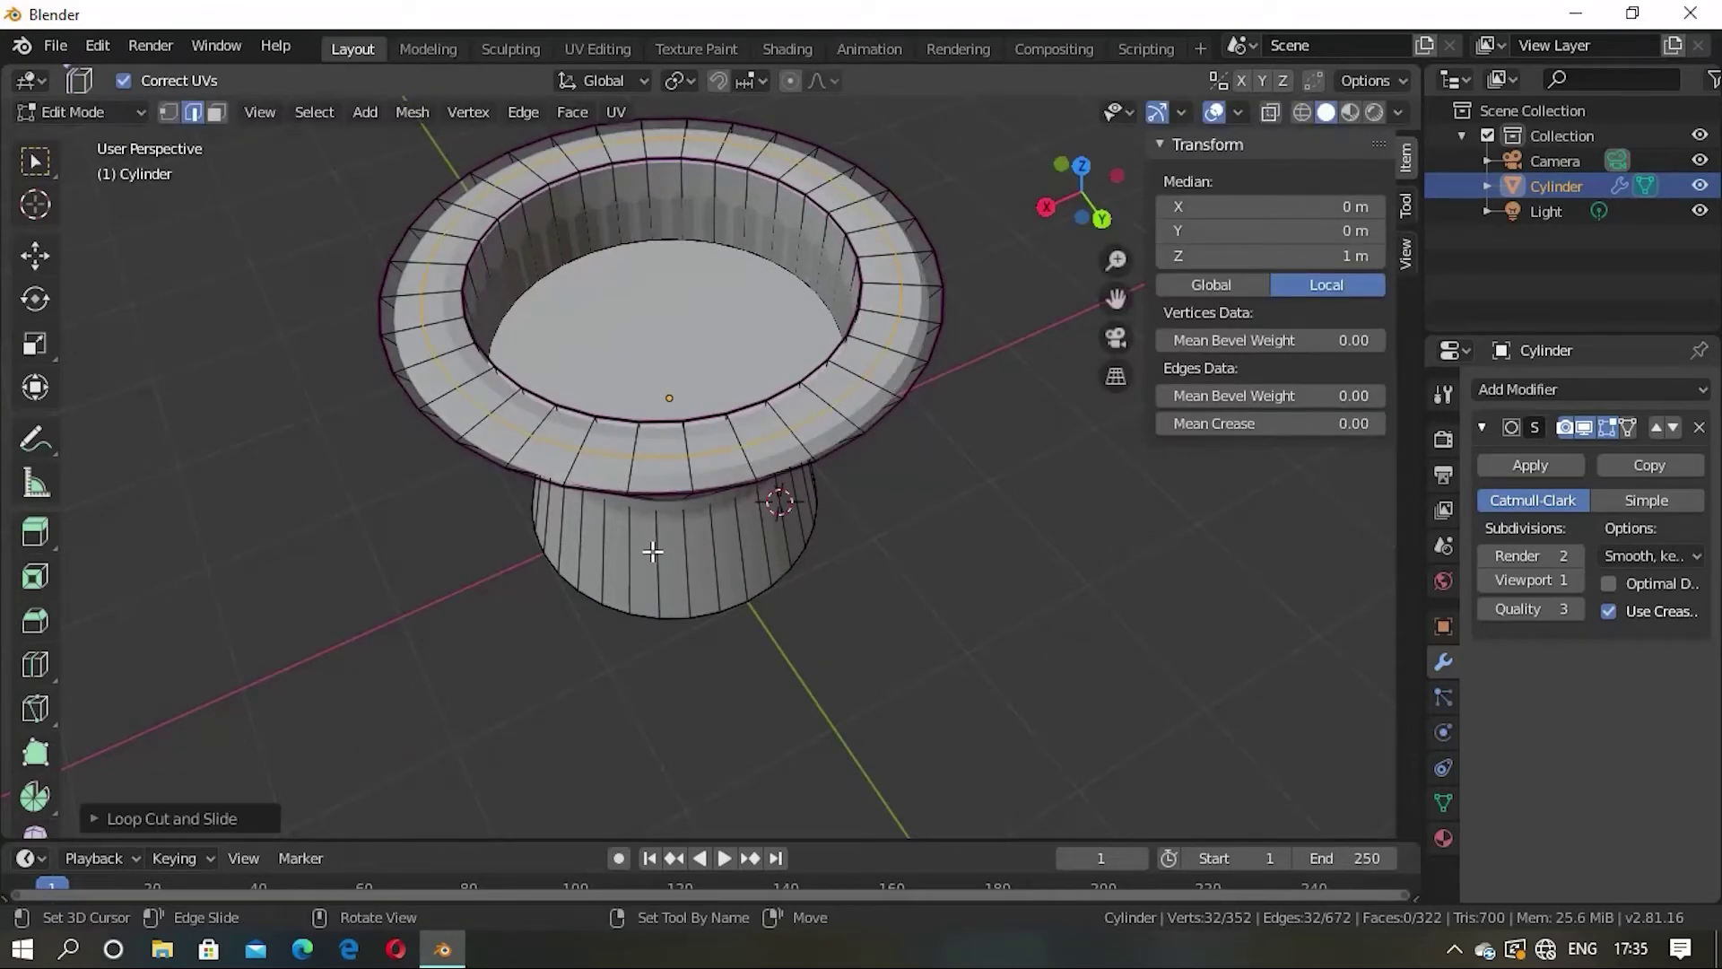
key(g)
key(g)
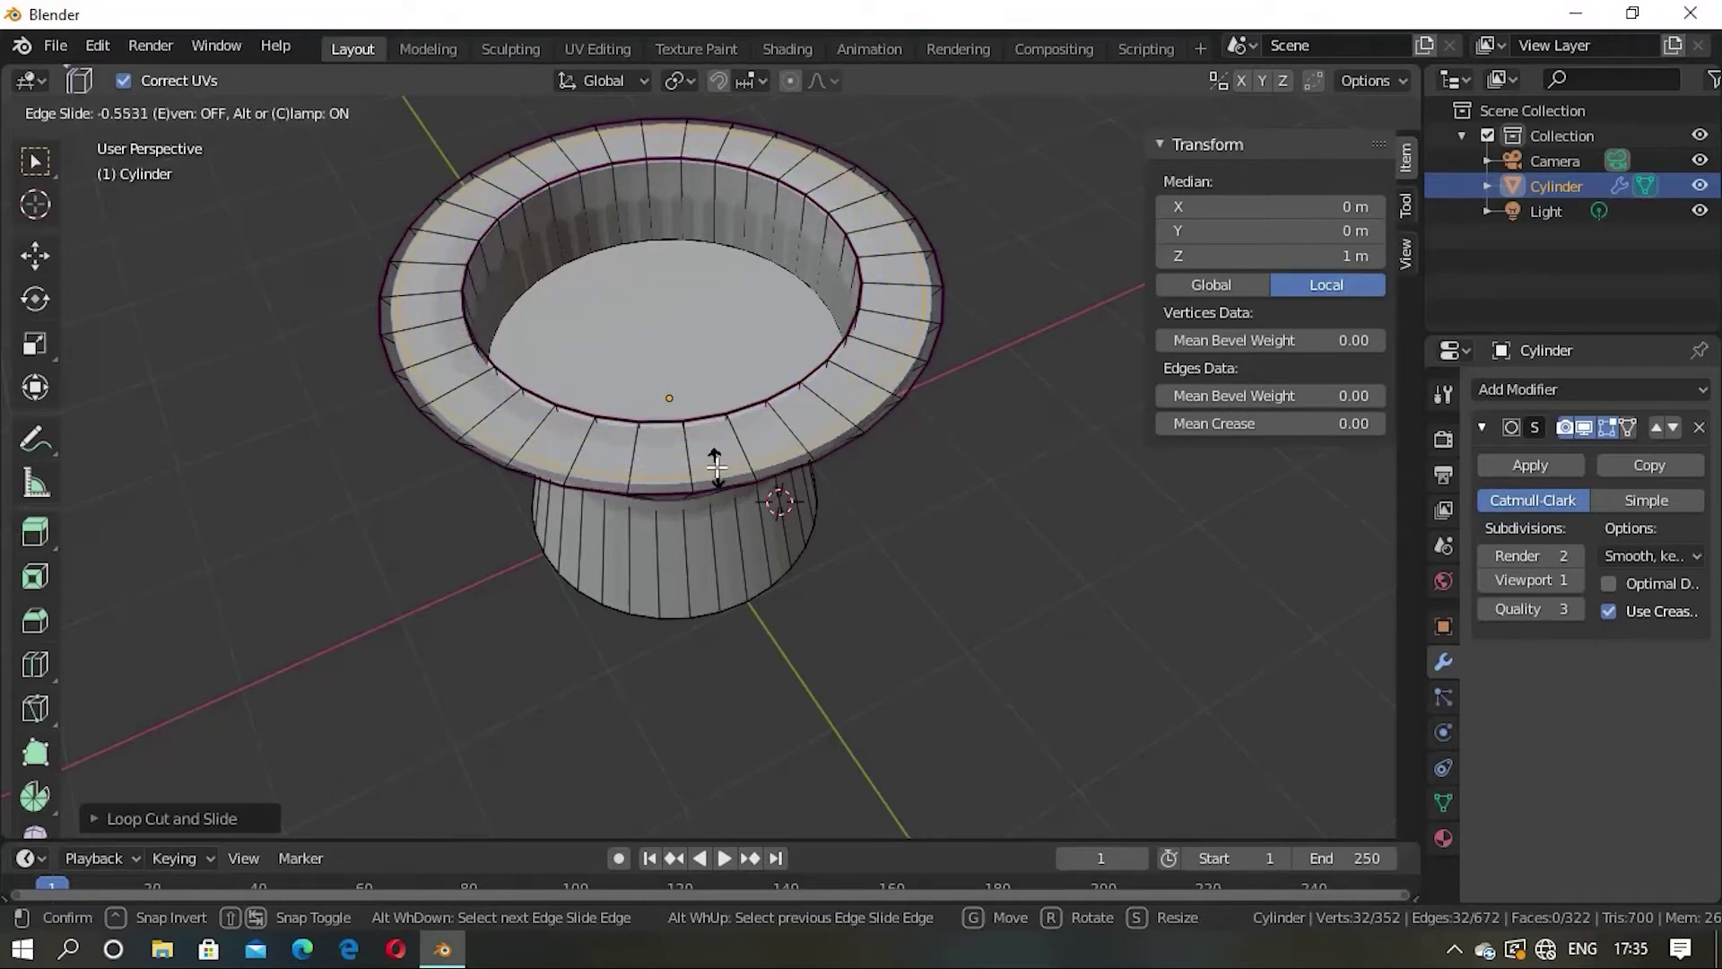
click(733, 394)
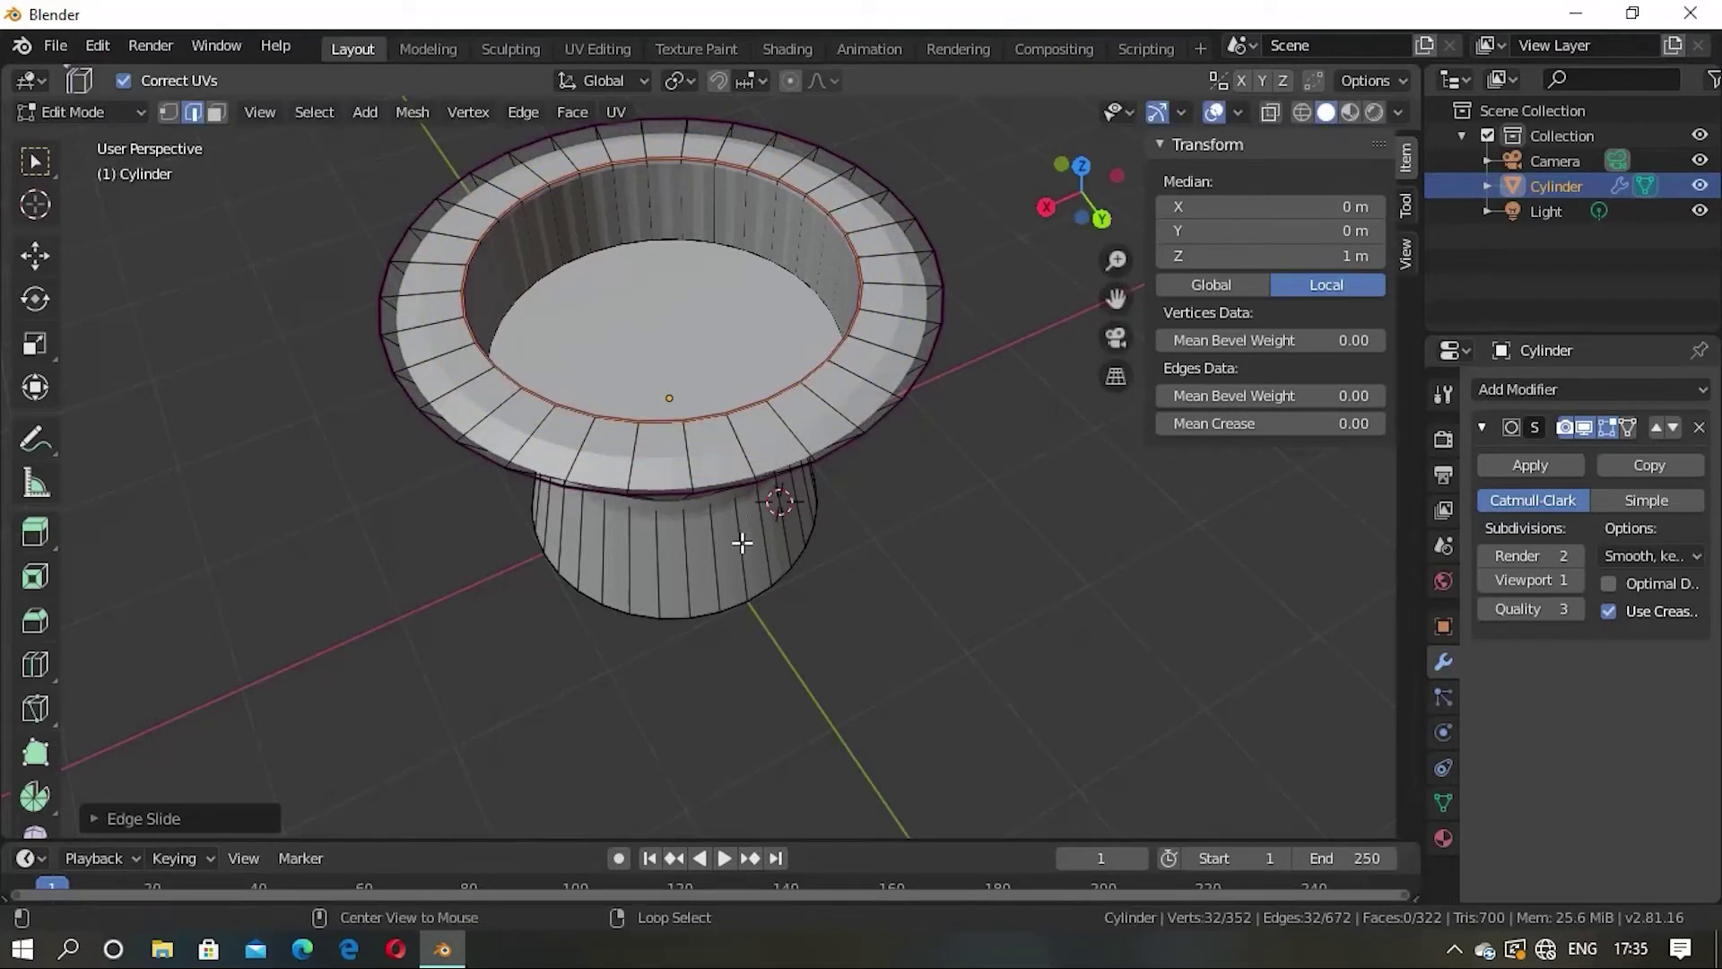
key(alt+a)
Step: Add a second rim loop and slide it to the rim's outer edge
key(ctrl+r)
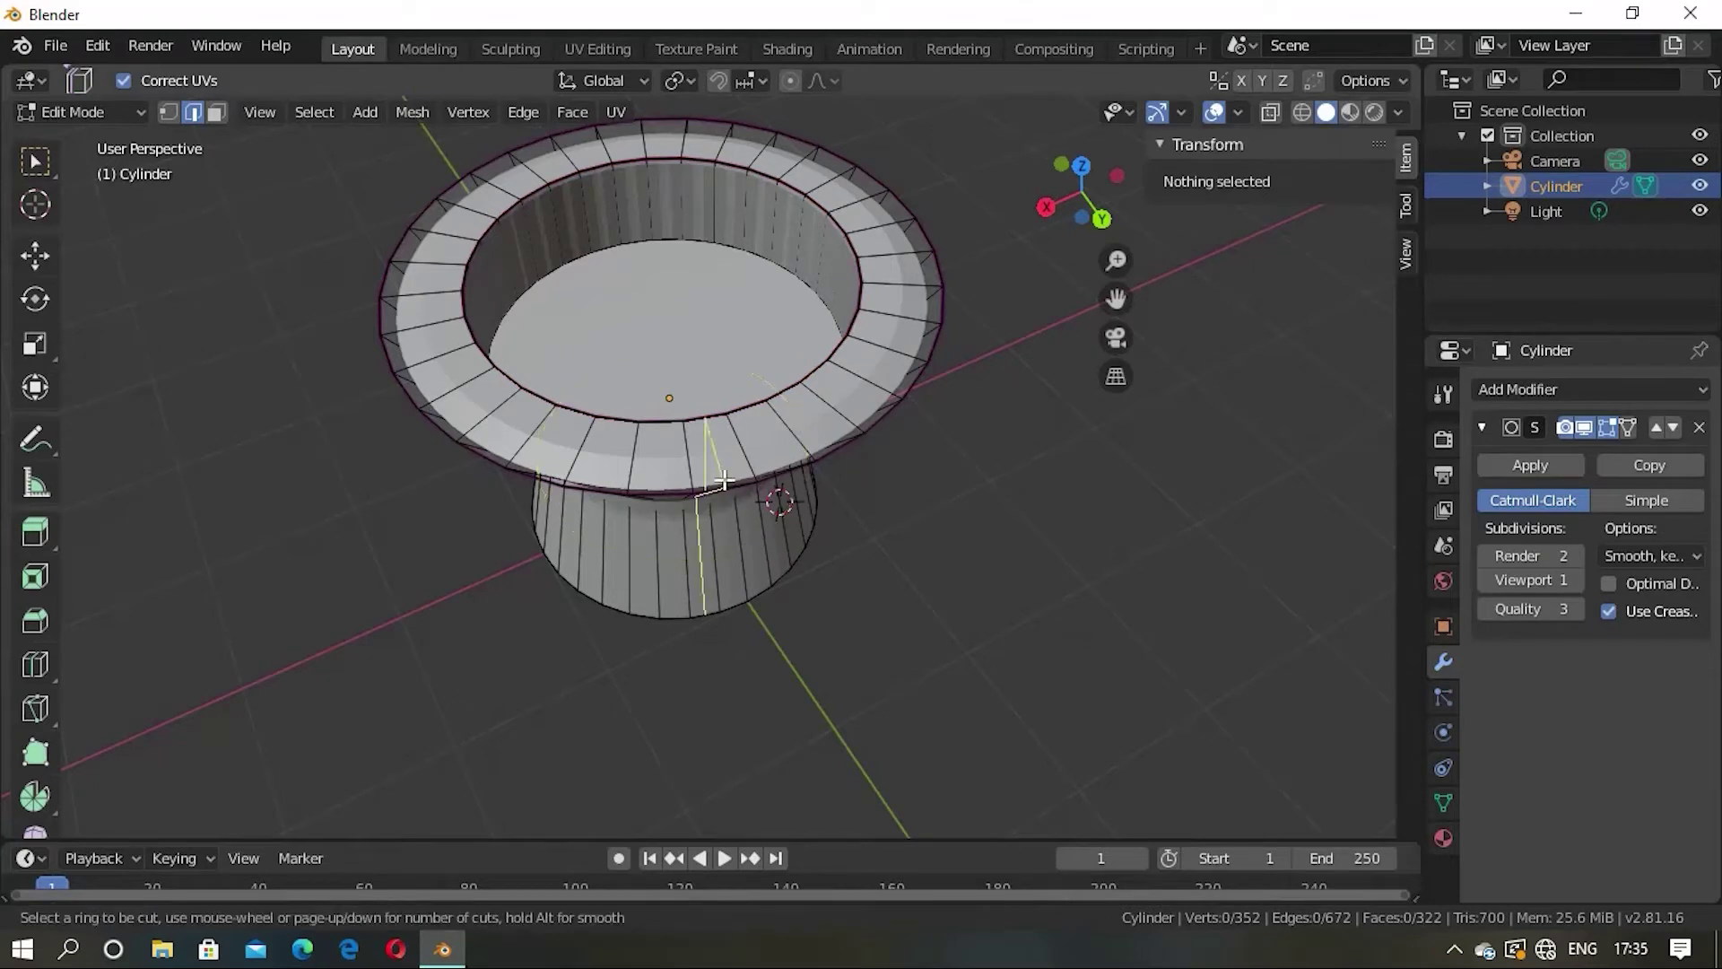
click(670, 455)
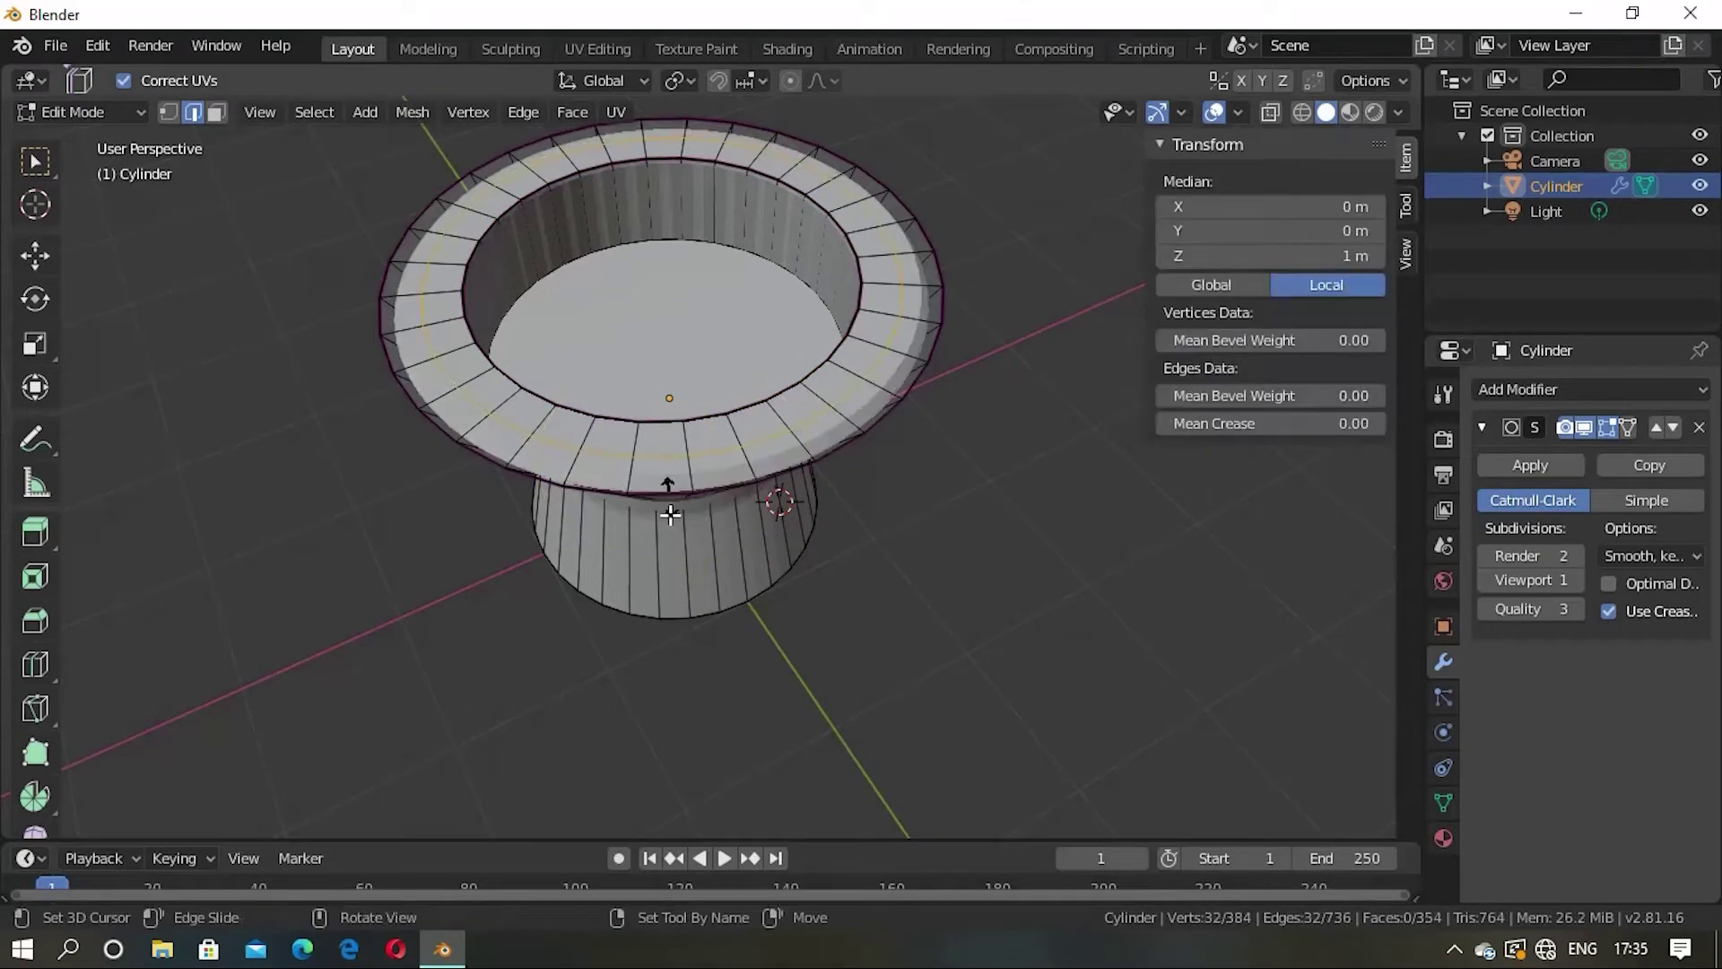
right_click(673, 637)
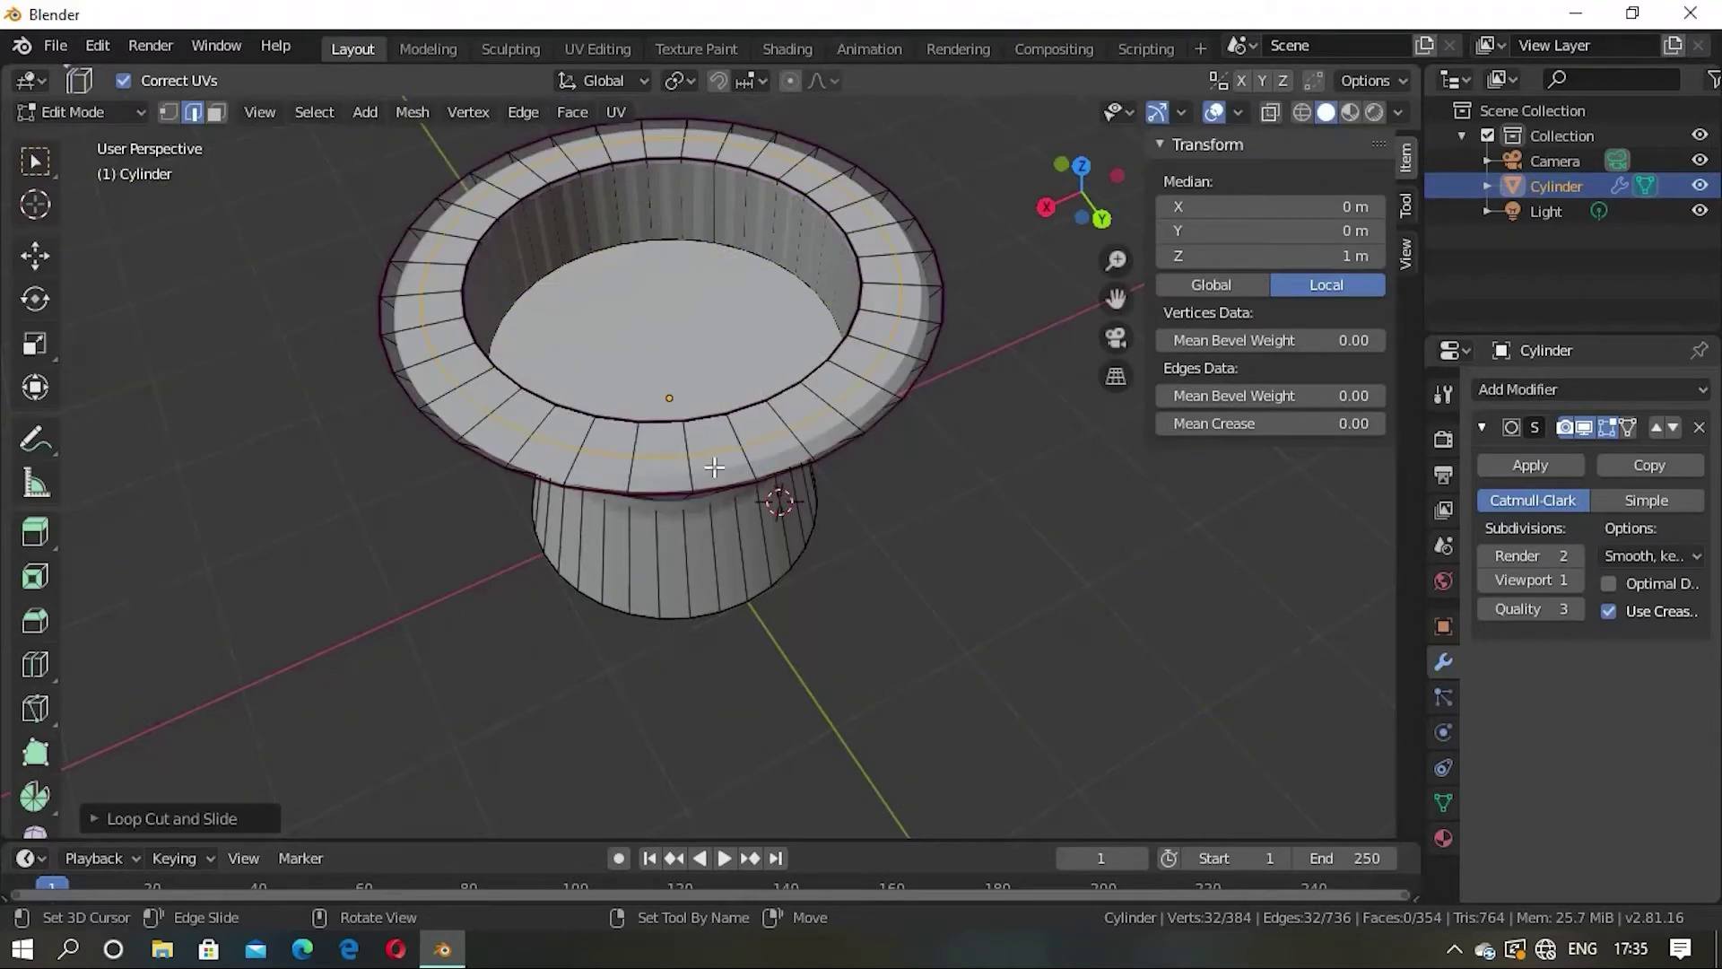
key(g)
key(g)
click(719, 569)
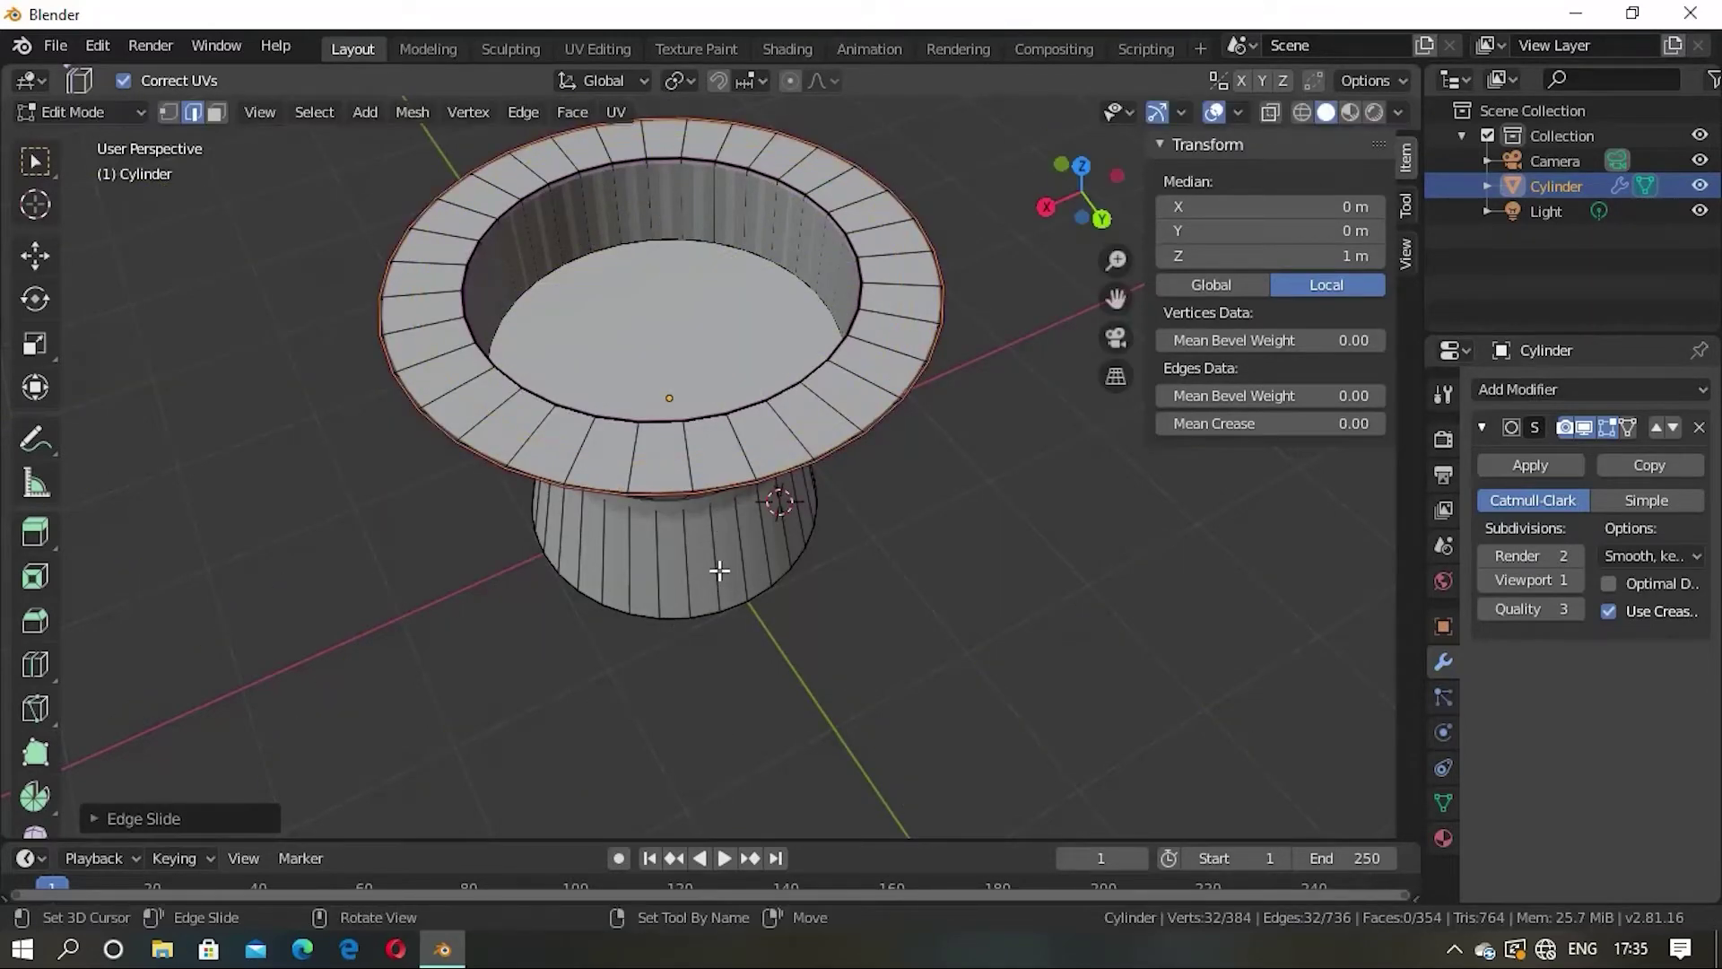
key(alt+a)
Step: Check the sharper lip in Object Mode, then re-enter Edit Mode
mouse_move(842, 550)
middle_down()
mouse_move(657, 412)
mouse_move(745, 496)
mouse_move(726, 543)
mouse_move(802, 601)
middle_up()
key(Tab)
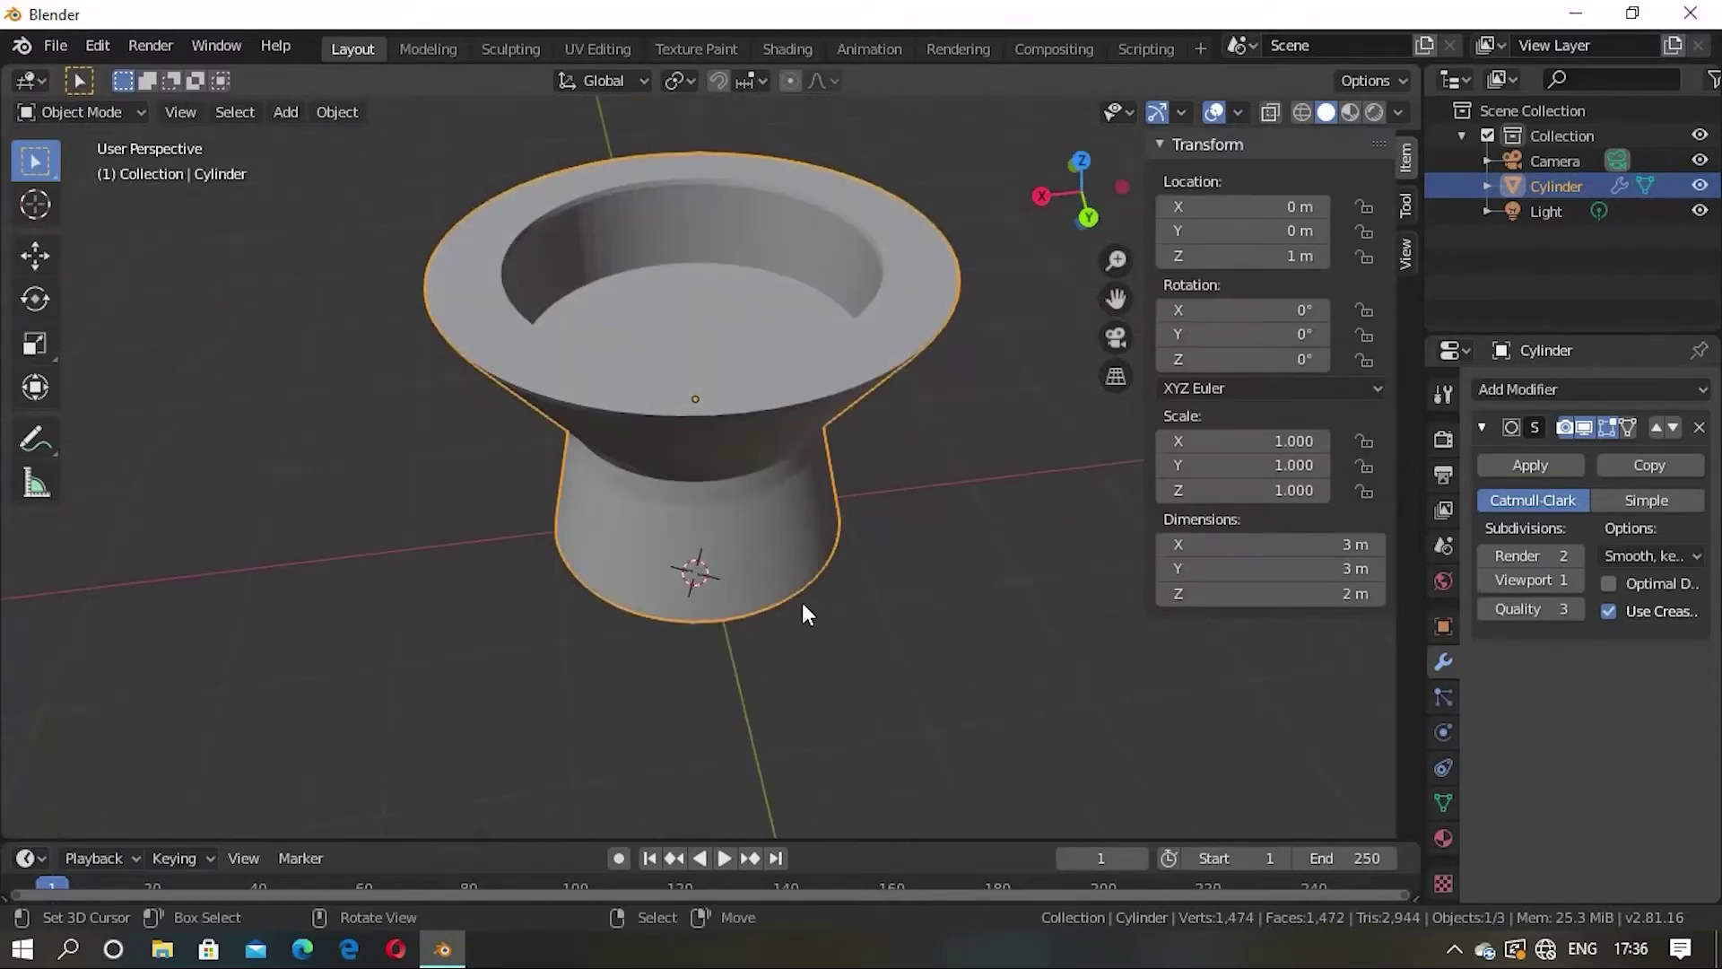
key(alt+a)
mouse_move(633, 486)
middle_down()
mouse_move(771, 374)
mouse_move(765, 479)
mouse_move(677, 385)
mouse_move(636, 497)
mouse_move(589, 469)
mouse_move(678, 567)
middle_up()
key(Tab)
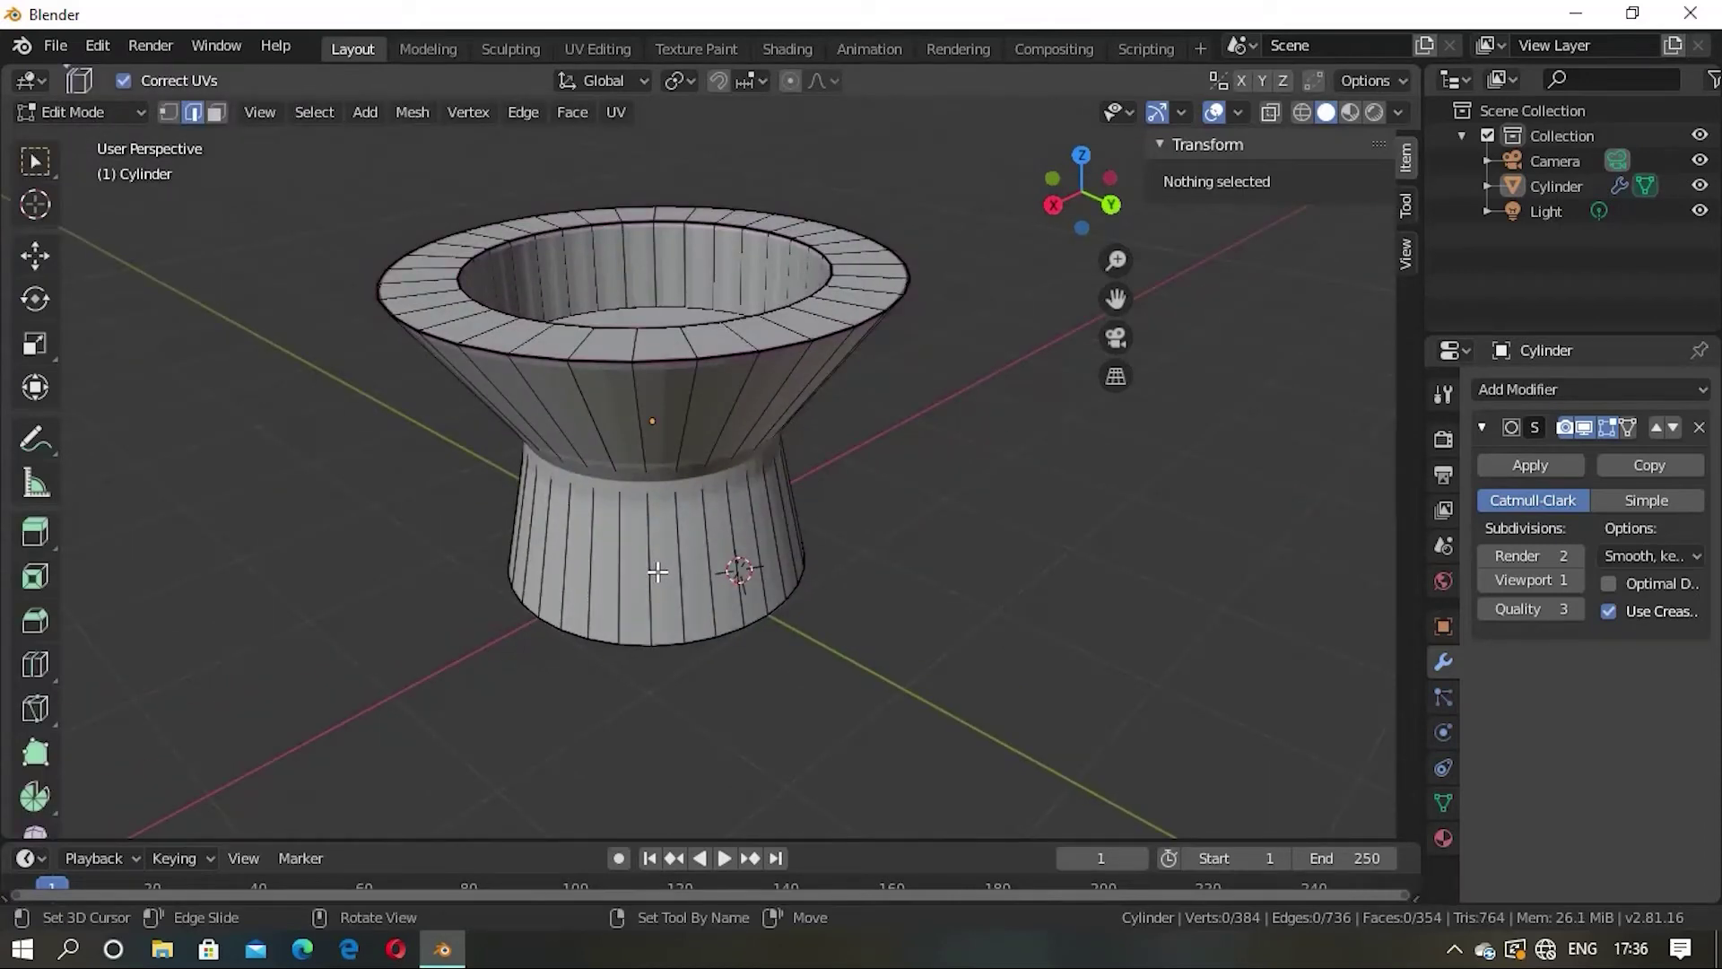
Step: Cut a new edge loop around the stem just below the waist
key(ctrl+r)
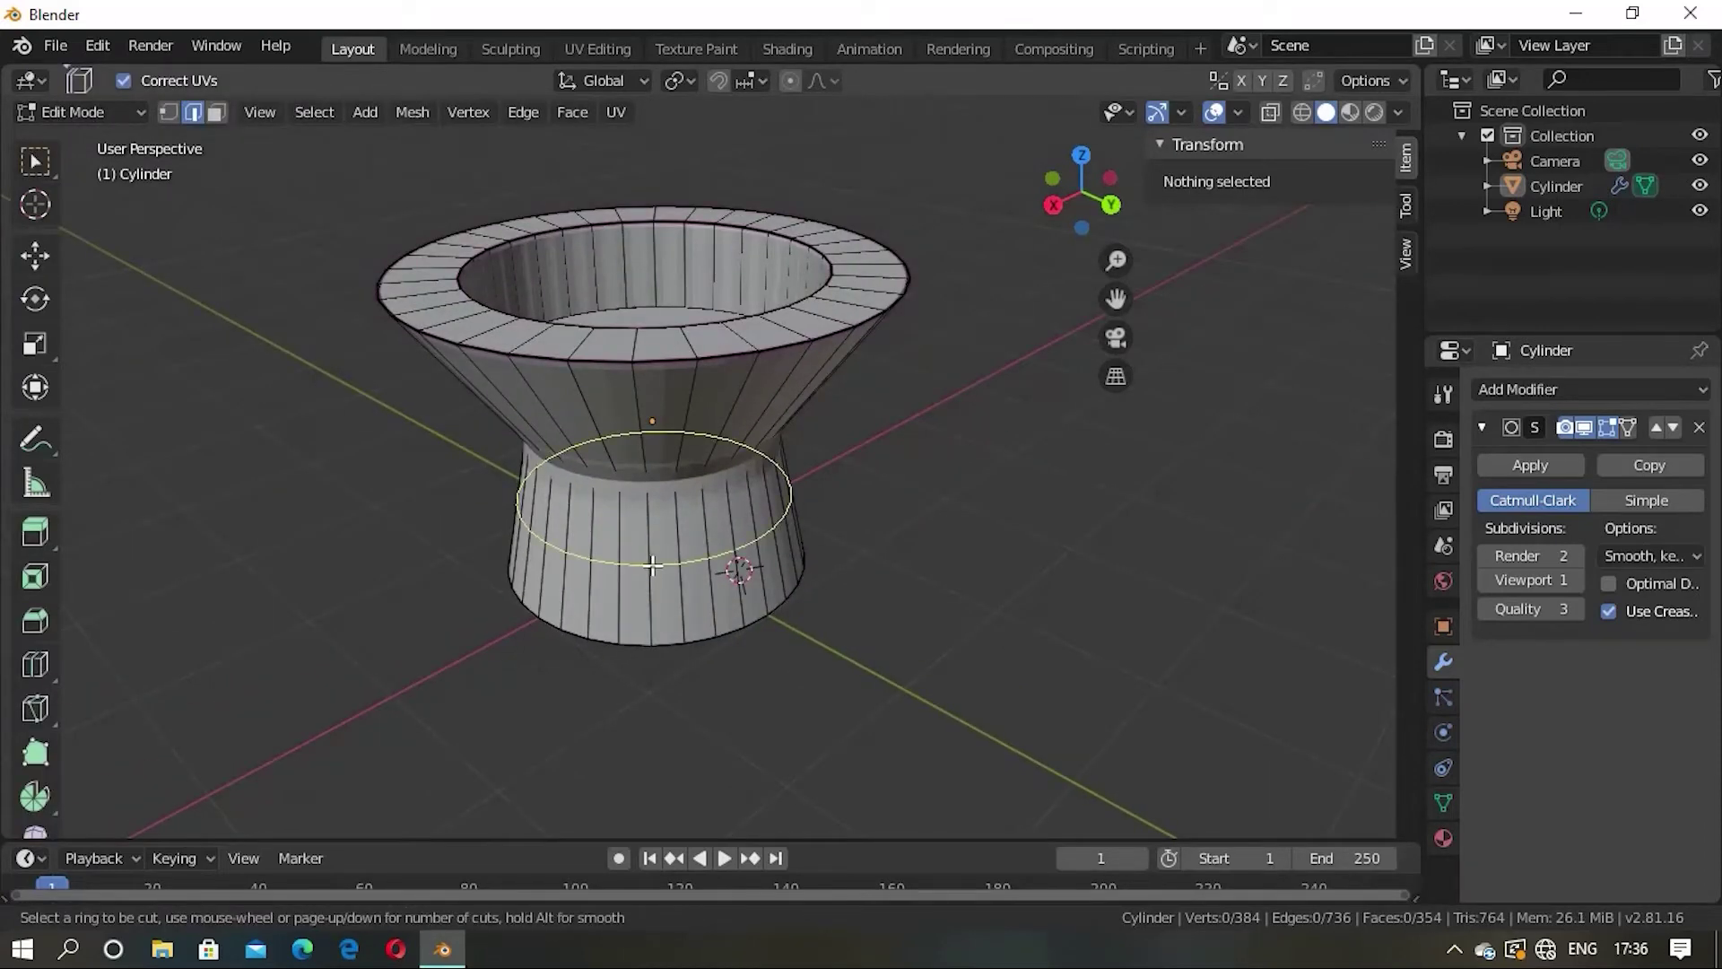
click(652, 564)
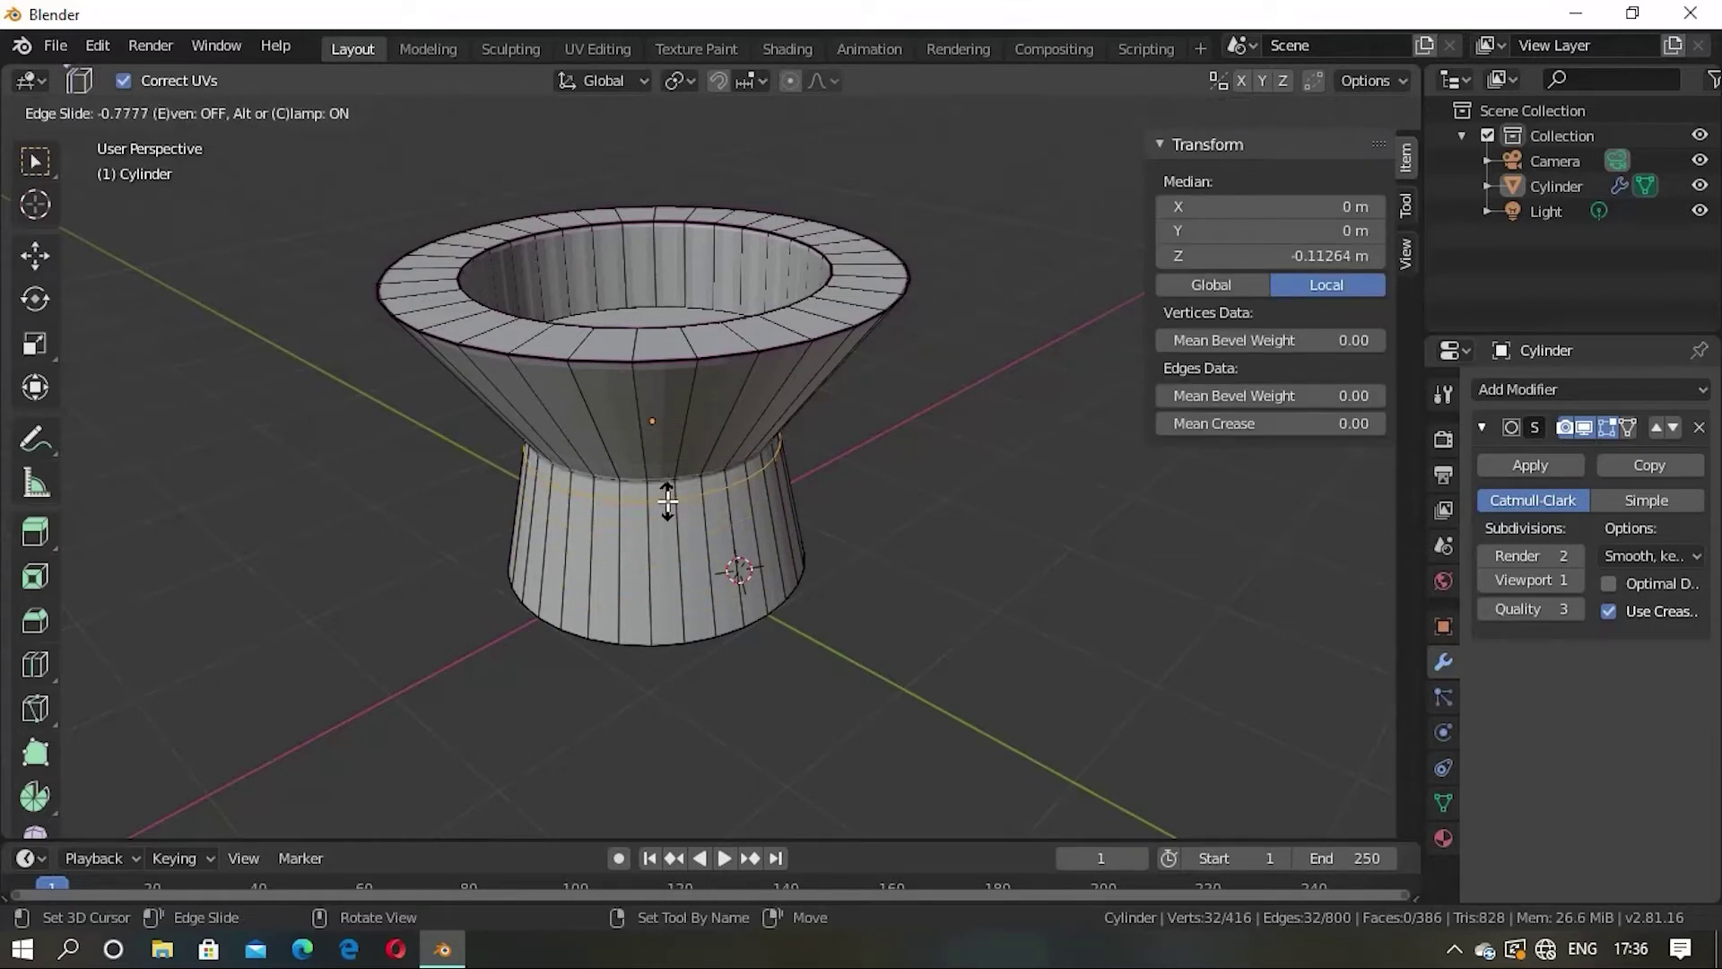
click(668, 491)
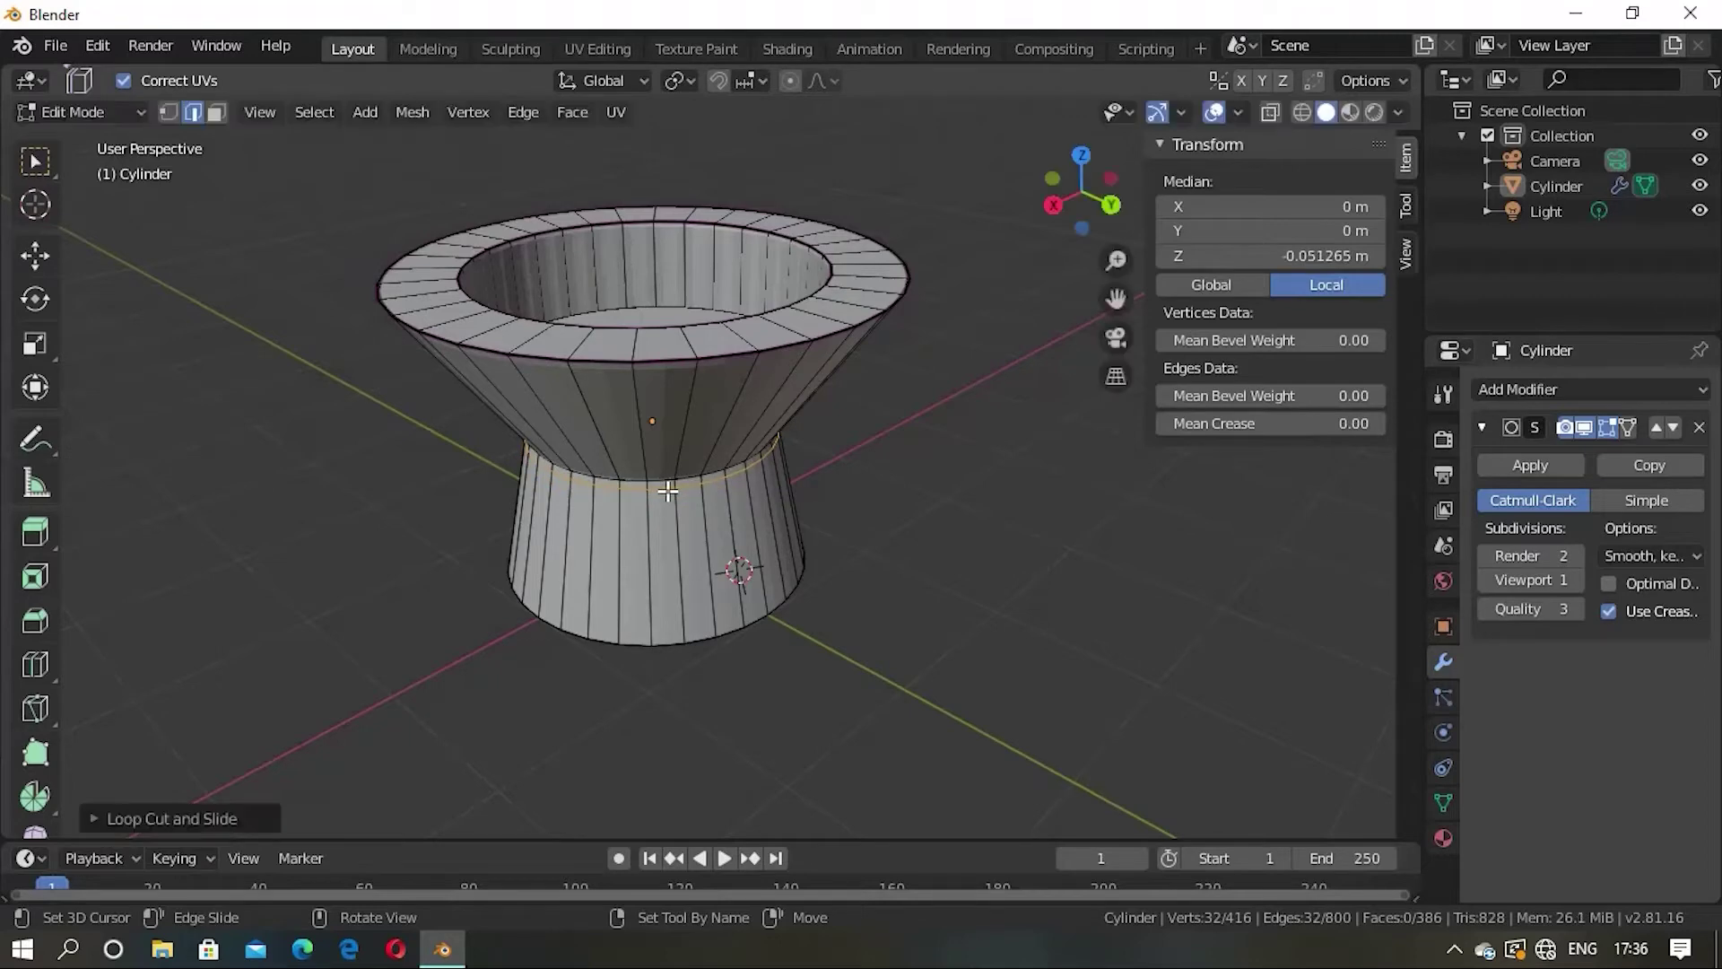
scroll(656, 487, up, 3)
scroll(664, 479, up, 2)
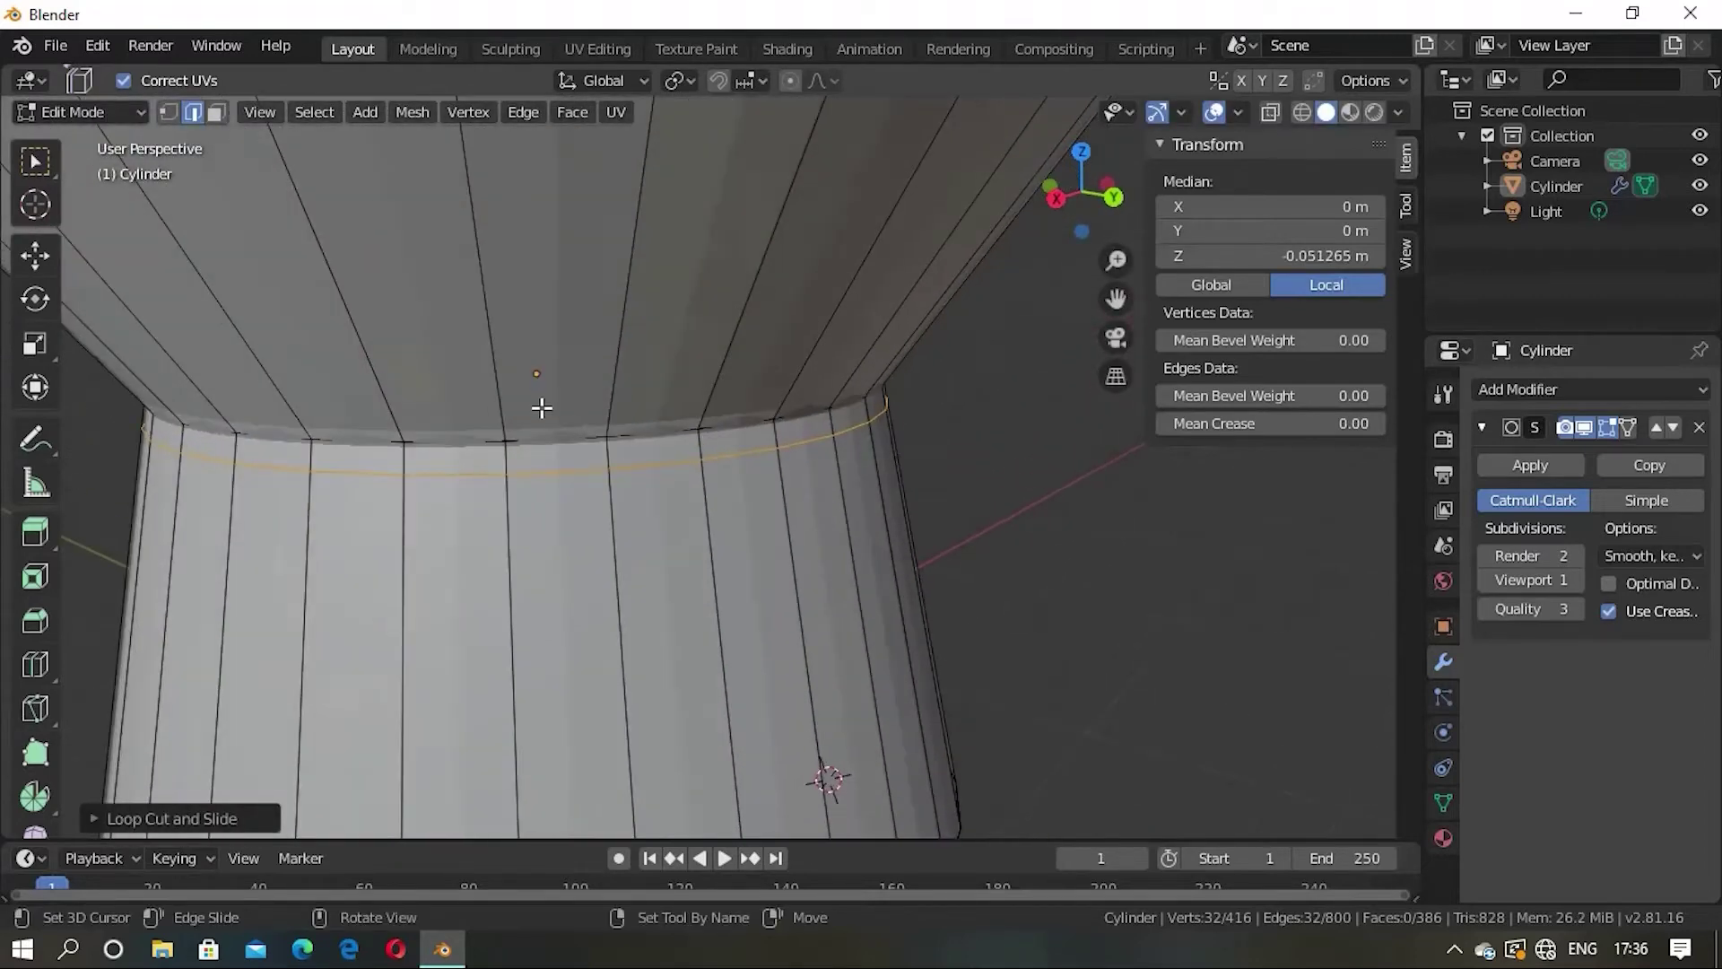
Step: Select the new loop below the waist, then clear the selection and reframe the flared stem
key(alt+a)
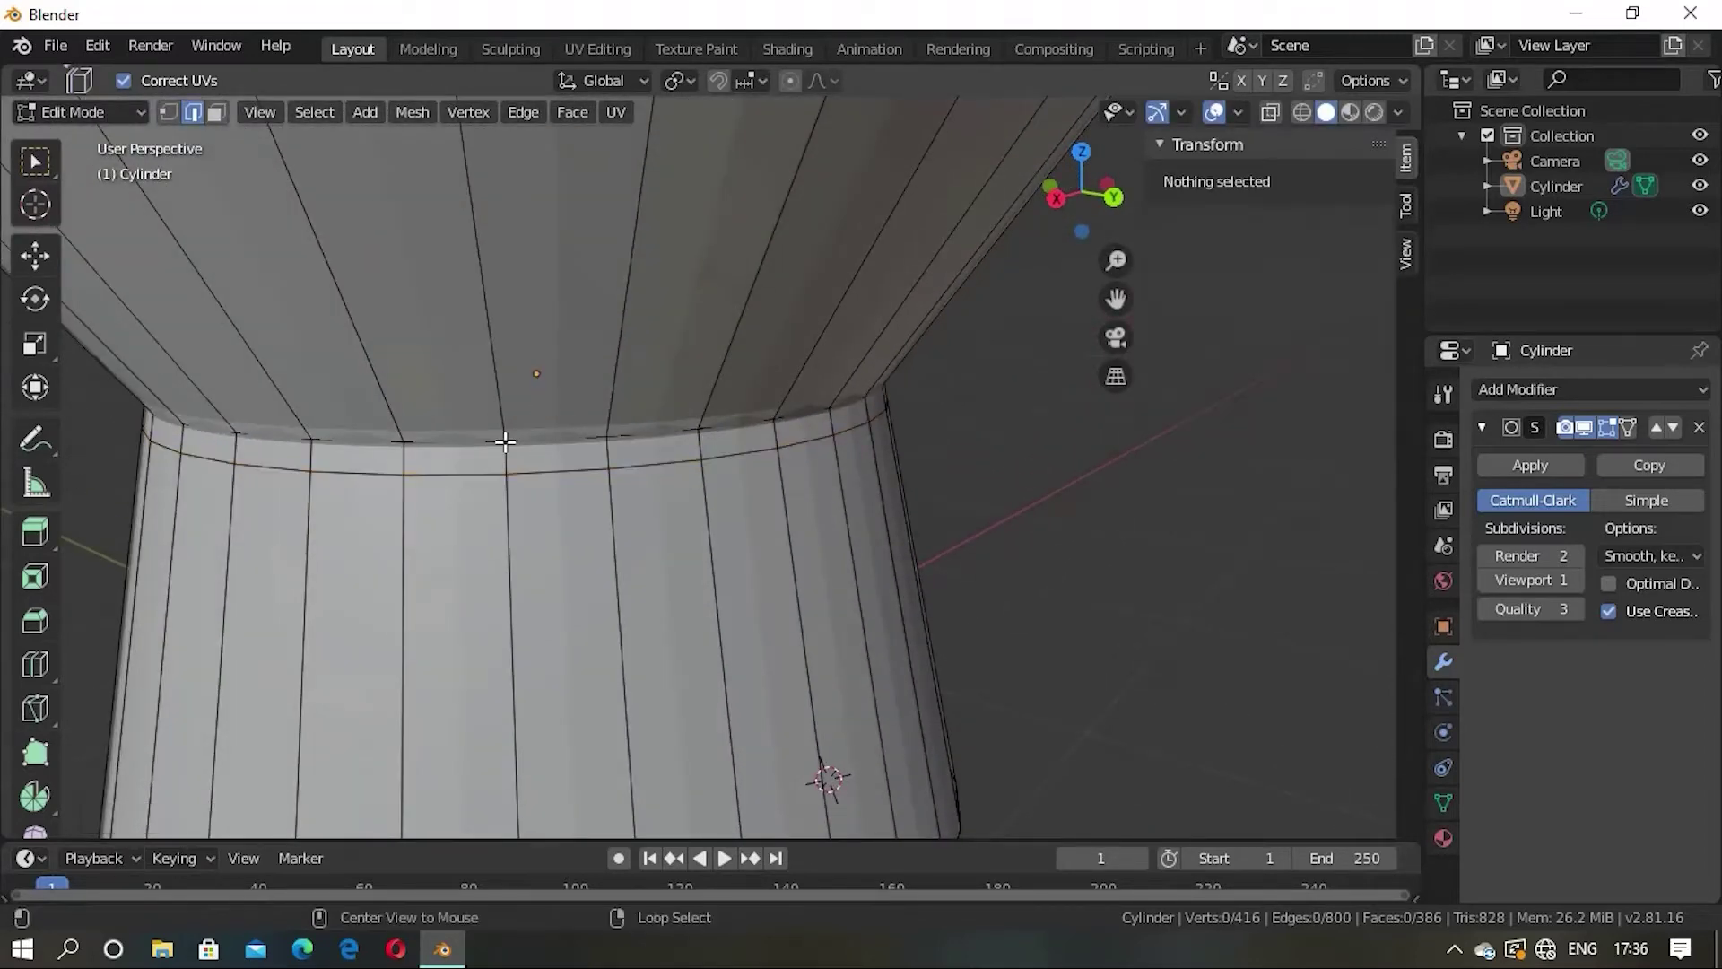
key(a)
key(alt+a)
alt+click(515, 445)
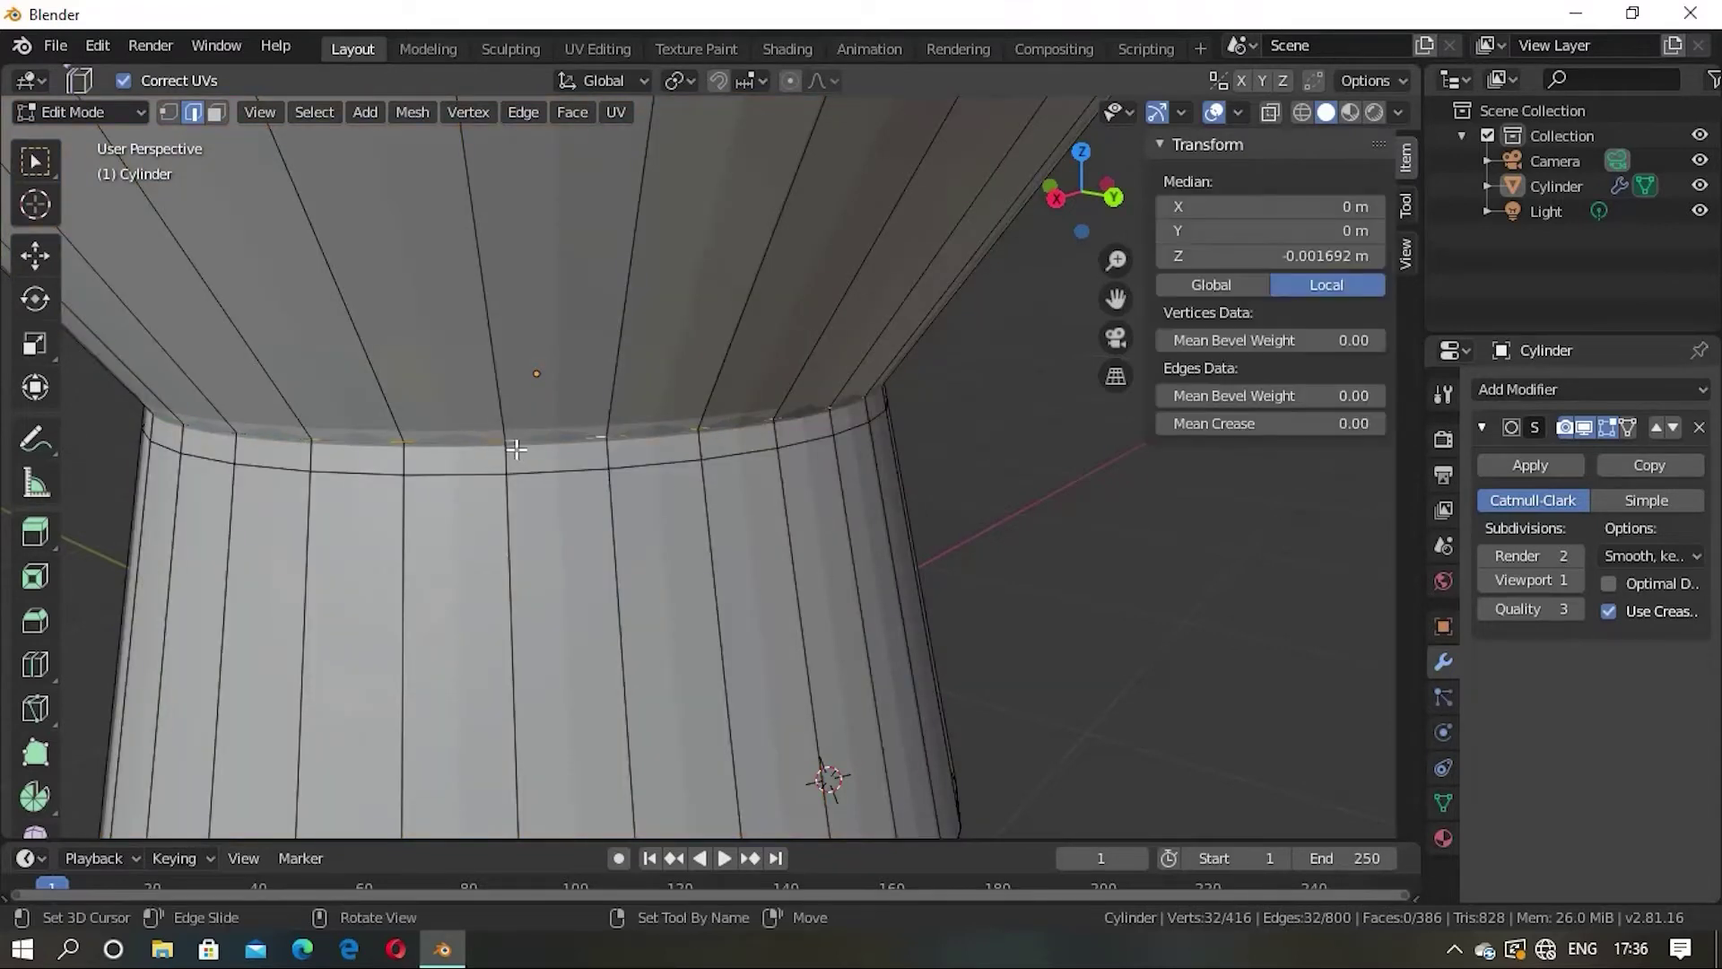
alt+shift+click(514, 484)
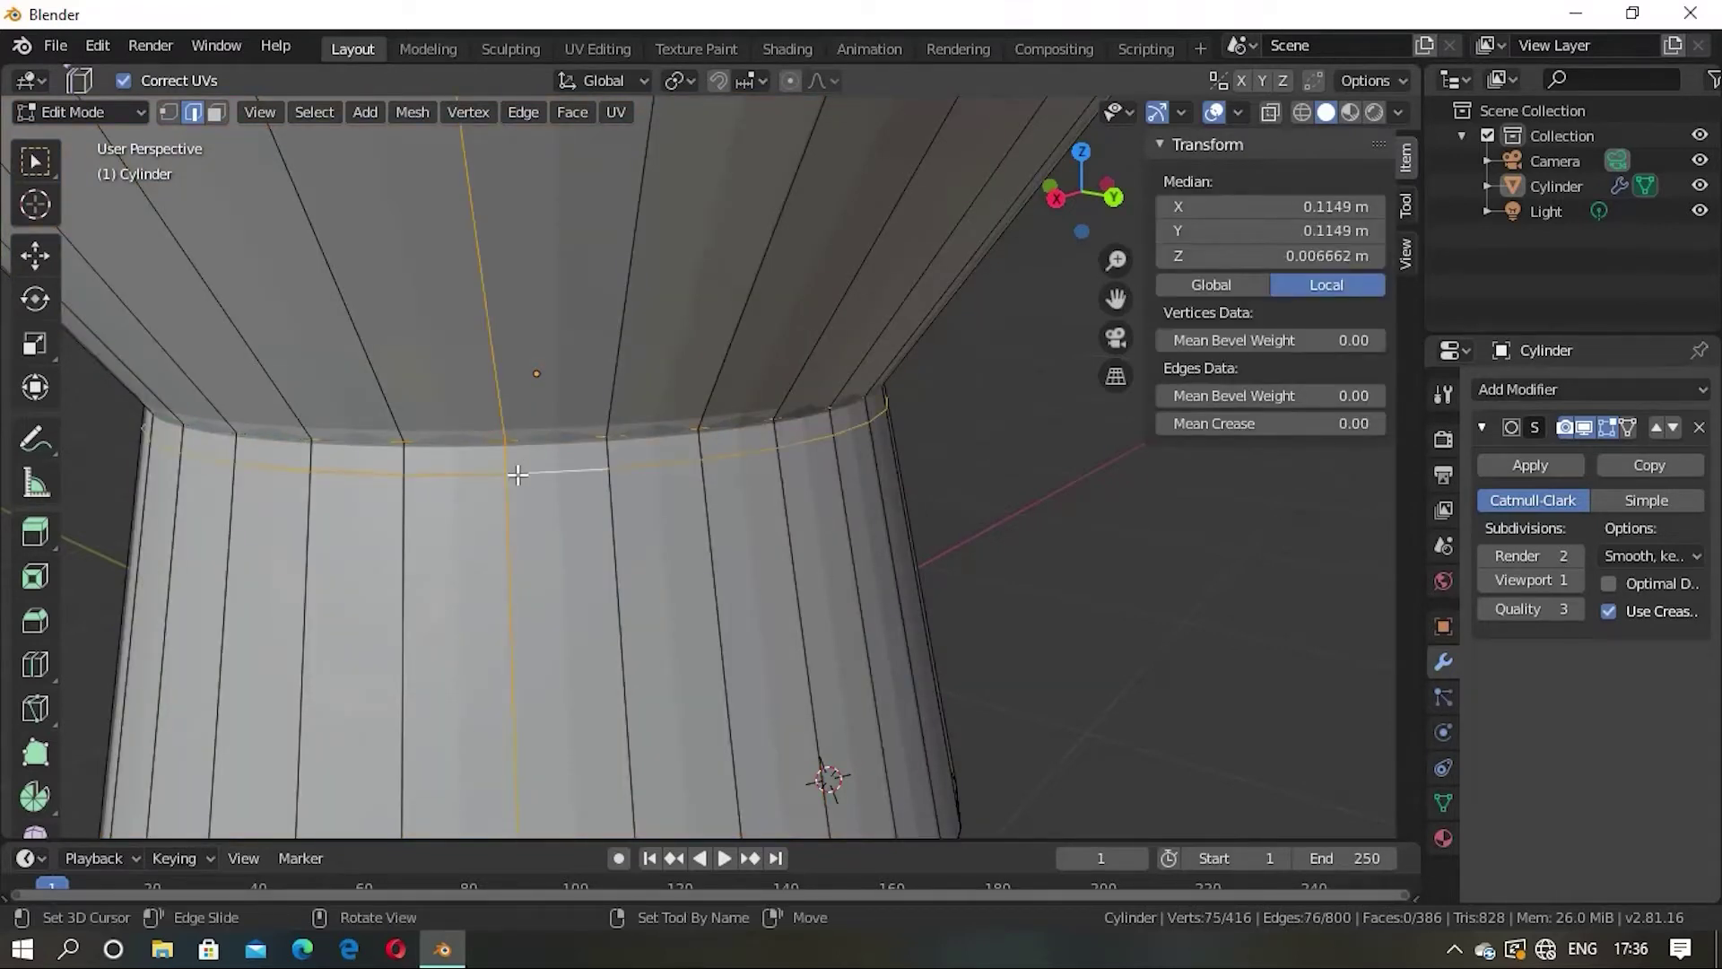
alt+shift+click(501, 417)
scroll(641, 479, down, 5)
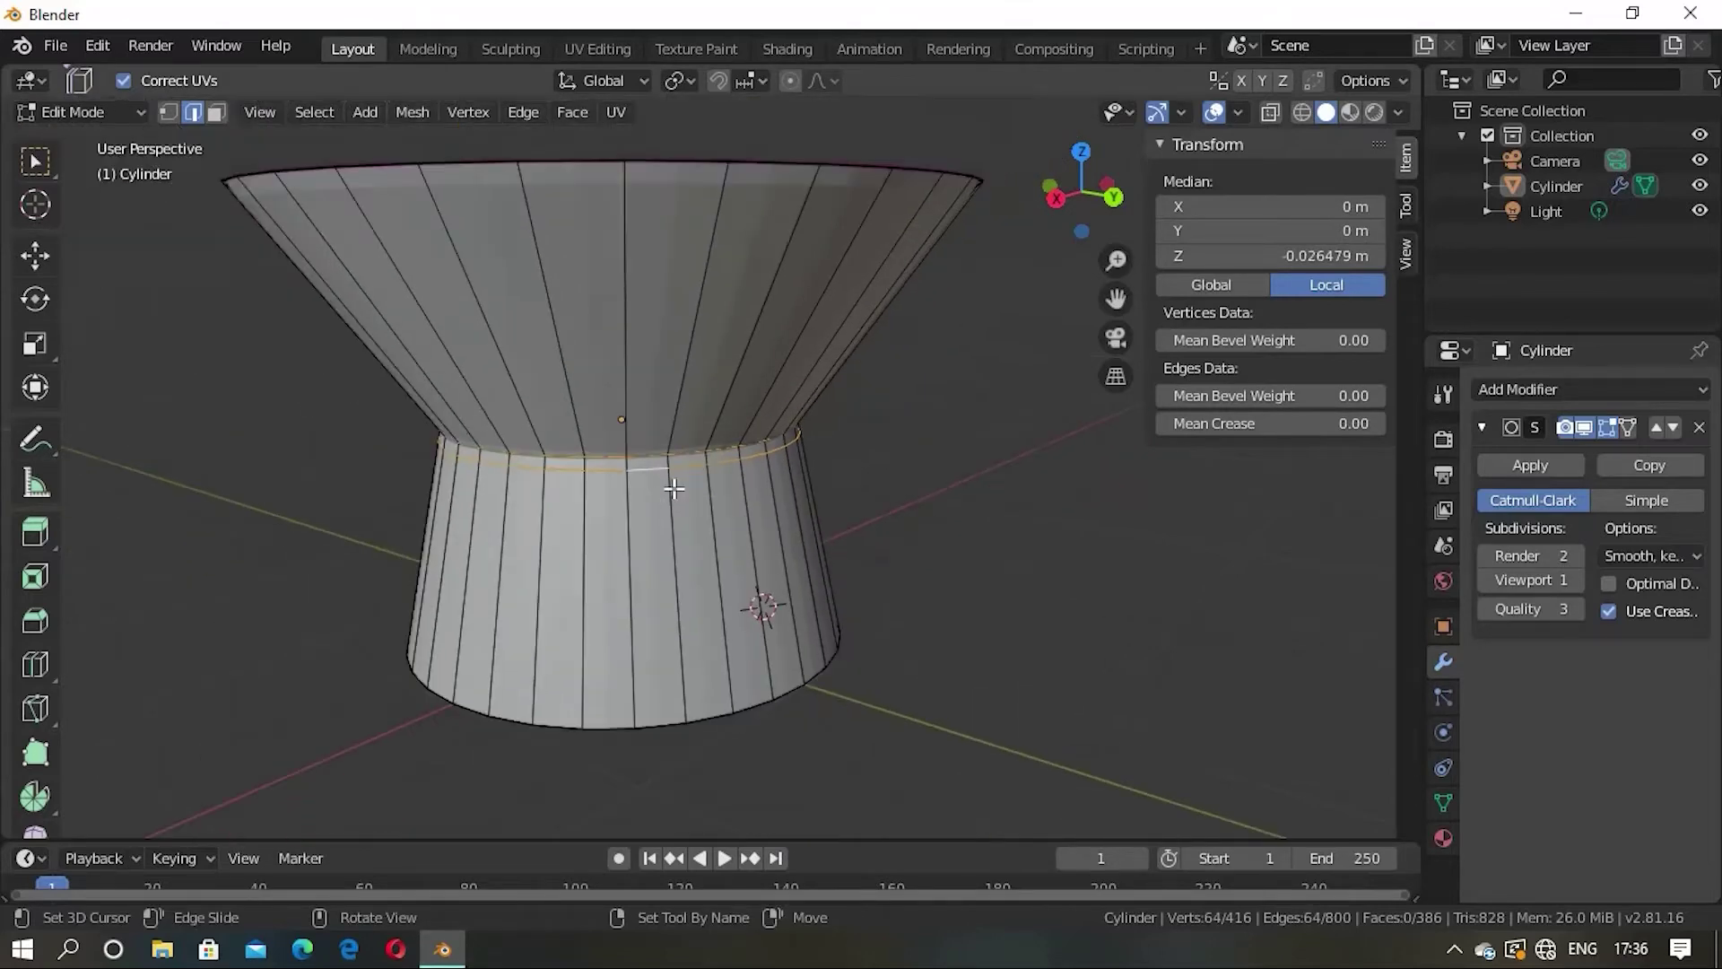
mouse_move(672, 480)
middle_down()
mouse_move(595, 661)
mouse_move(853, 493)
mouse_move(619, 558)
mouse_move(627, 538)
middle_up()
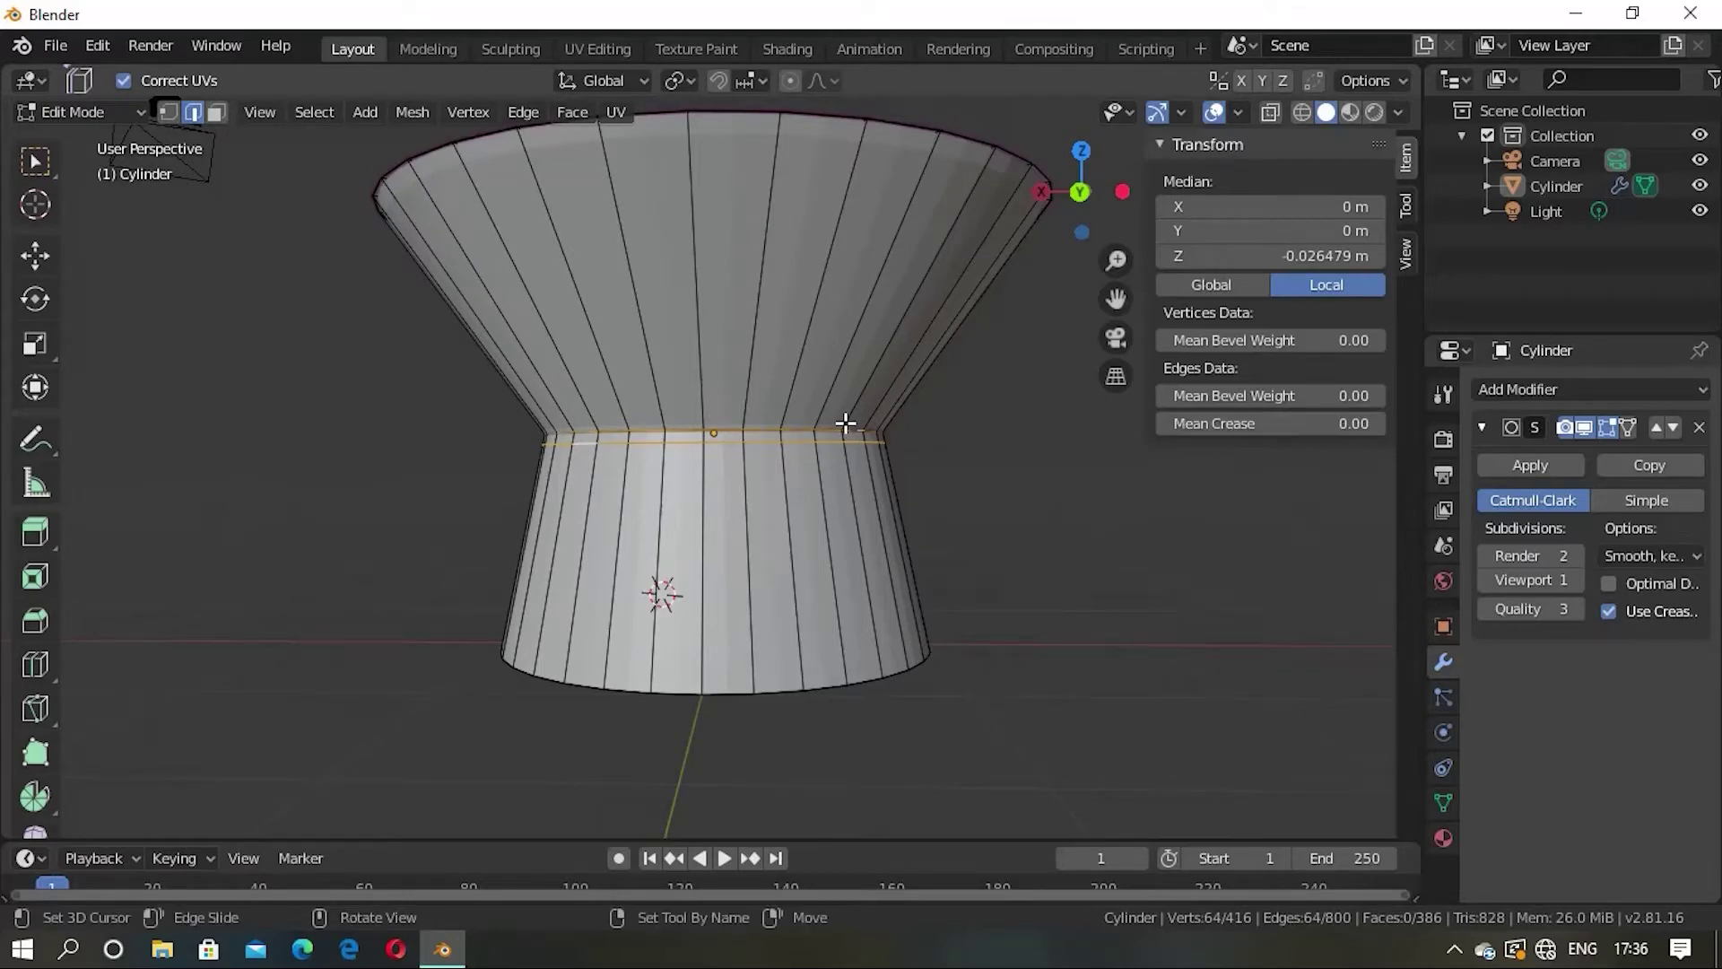
middle_drag(709, 386, 707, 443)
key(alt+a)
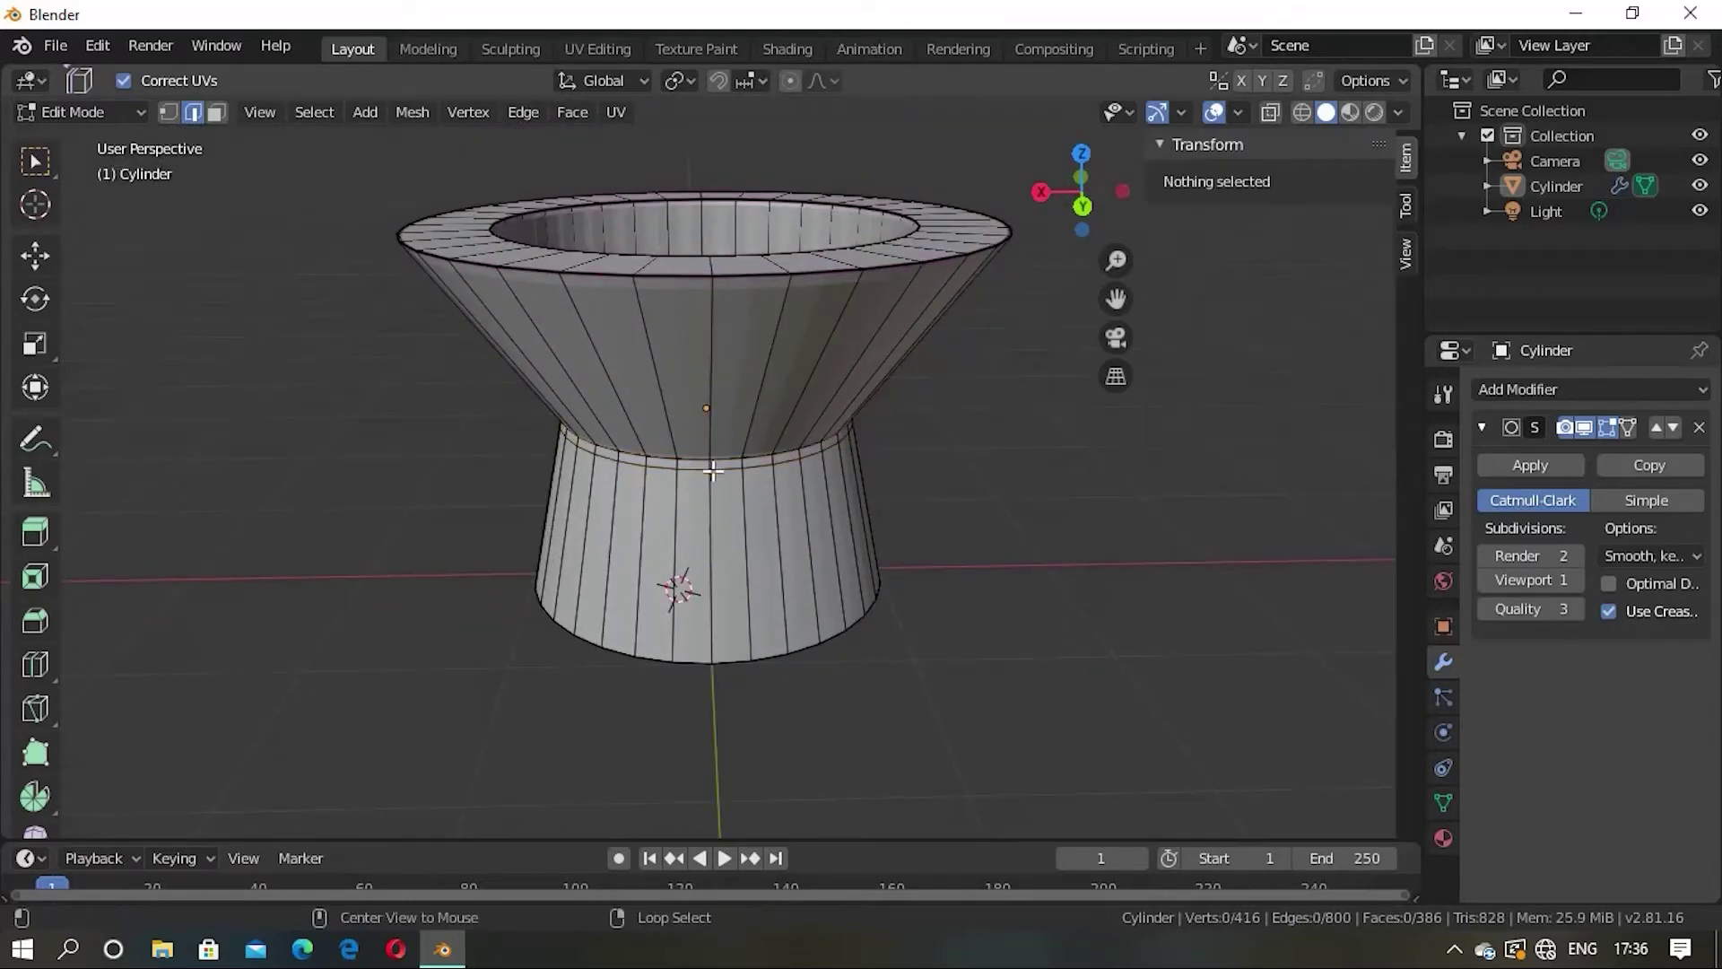
scroll(738, 404, up, 3)
scroll(765, 373, up, 2)
scroll(641, 444, up, 2)
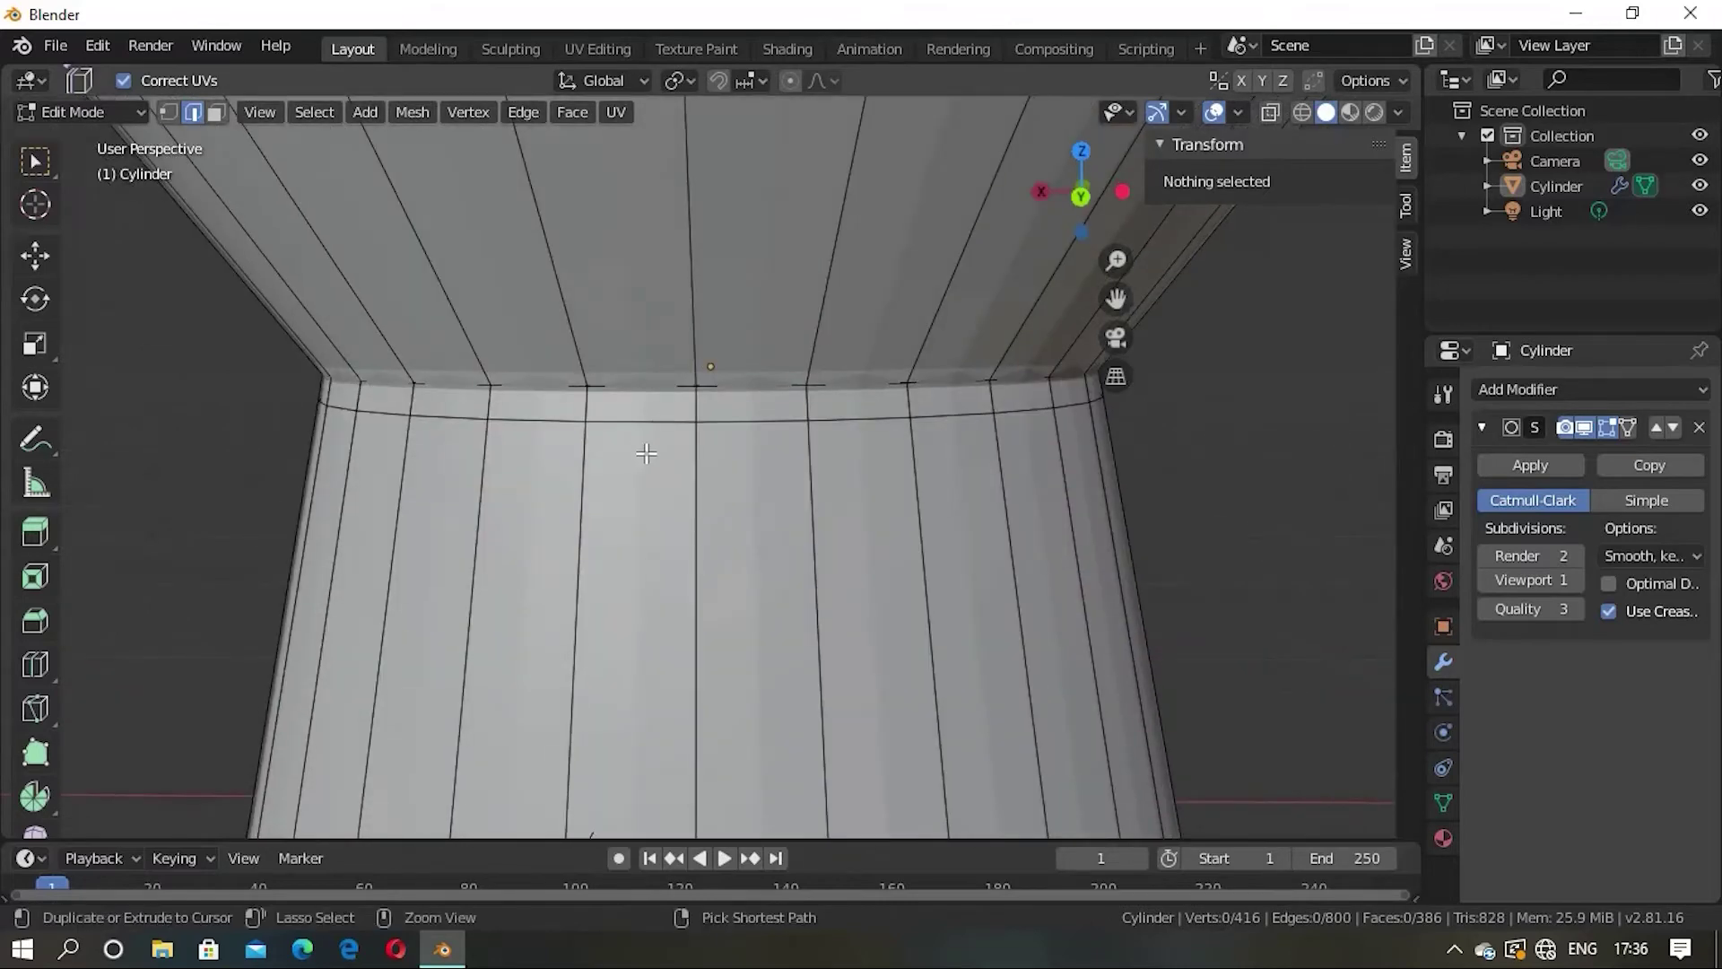
Step: Cut a second loop on the flare above the waist and give both waist loops a 0.05 crease
key(ctrl+r)
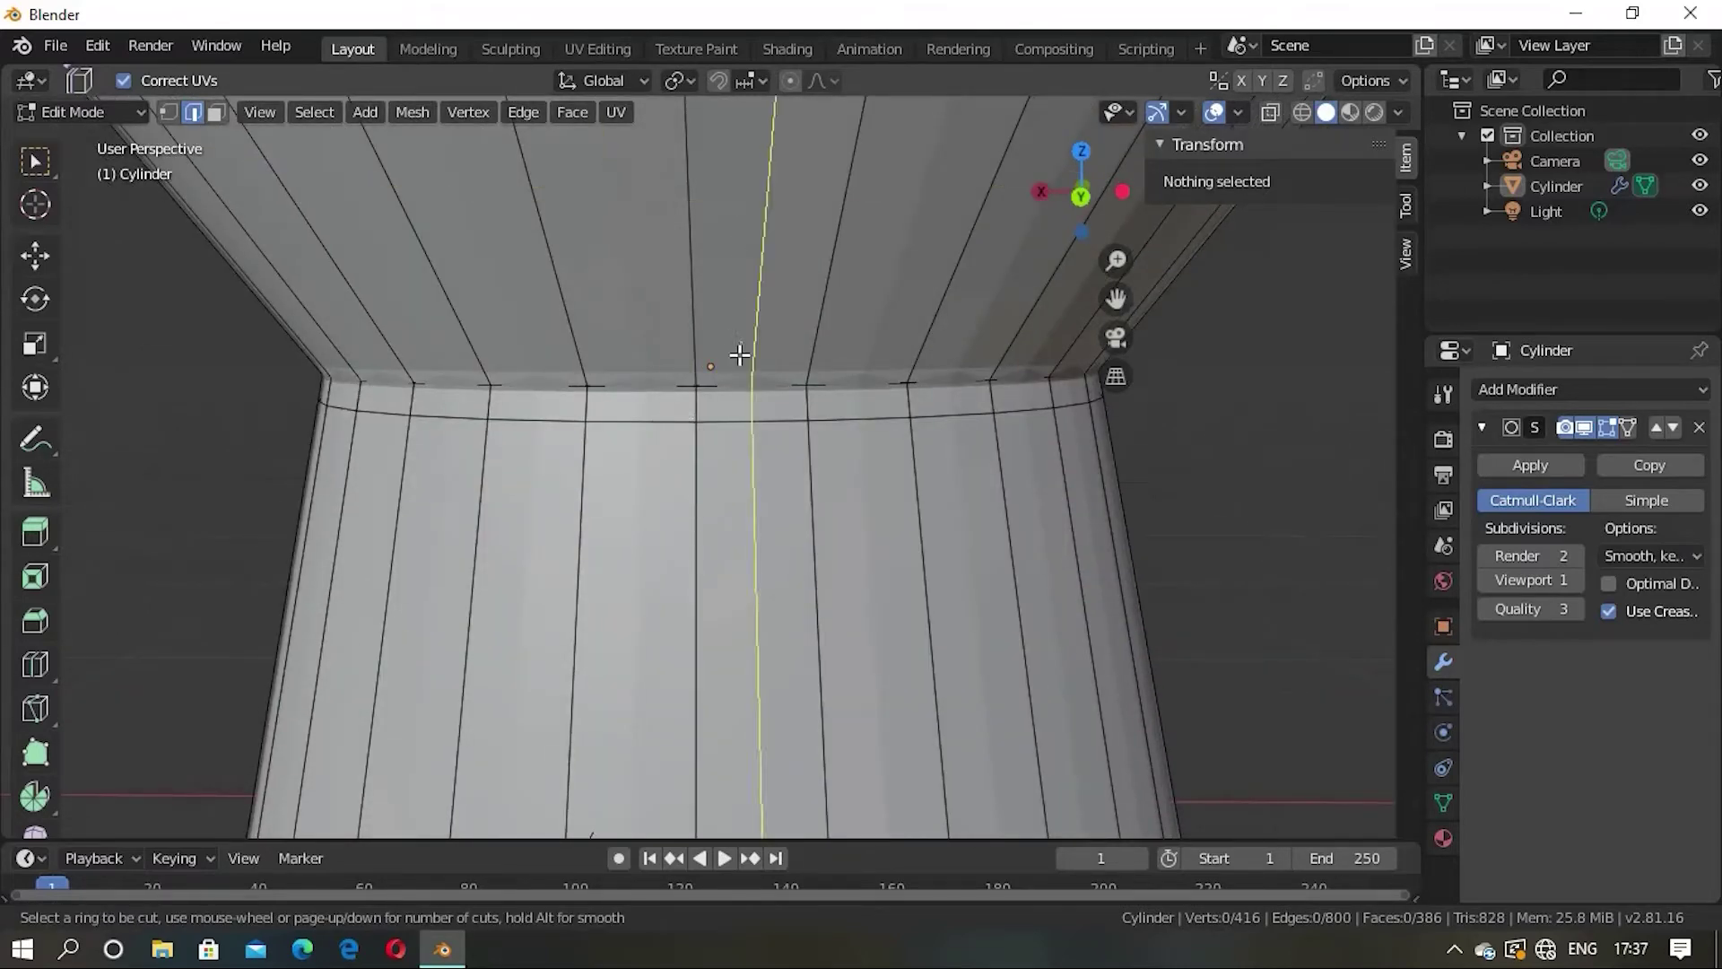
click(765, 343)
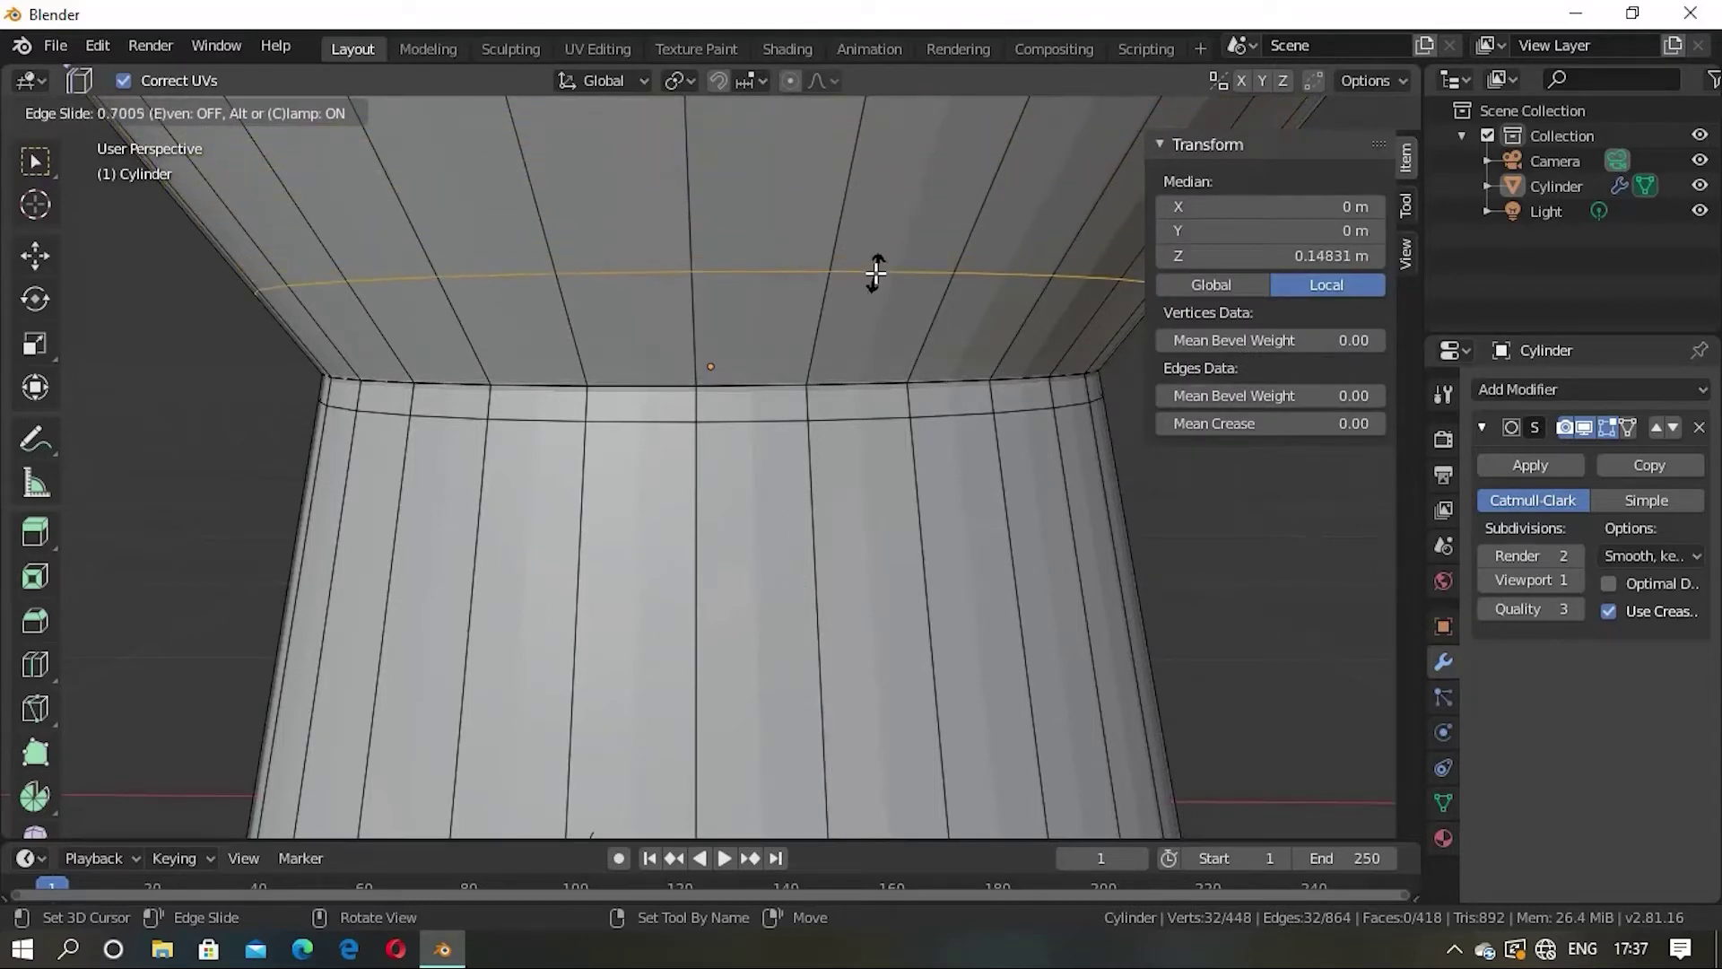
click(810, 455)
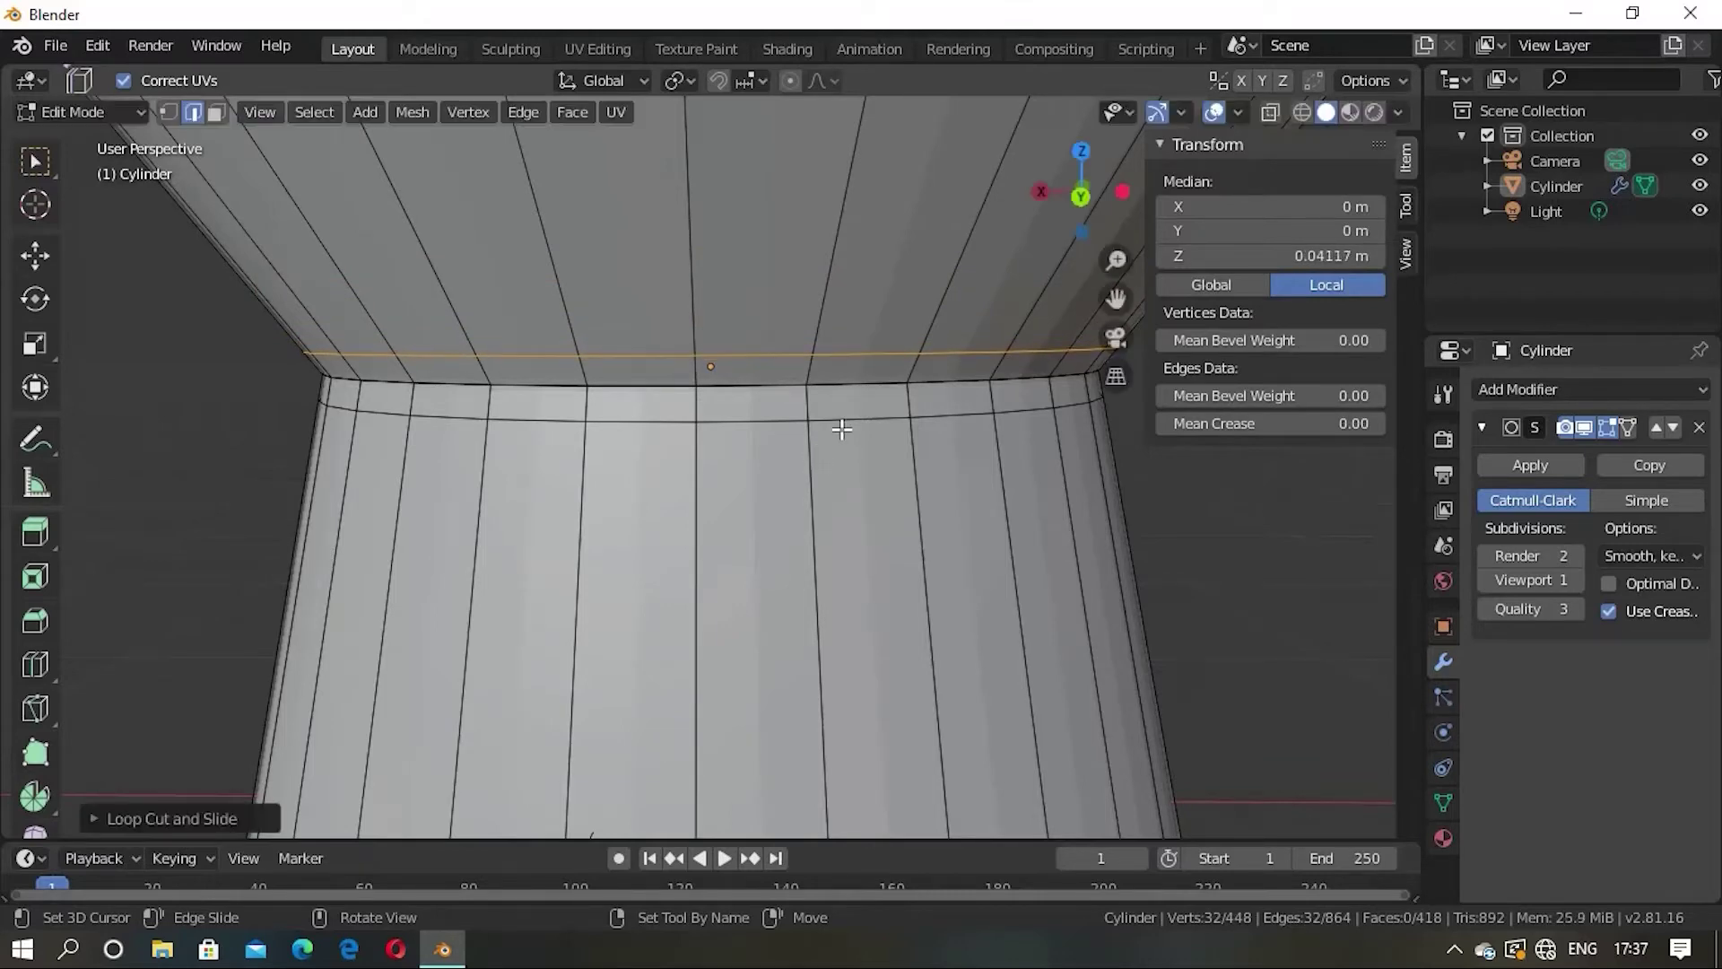
mouse_move(881, 475)
middle_down()
mouse_move(903, 492)
mouse_move(896, 598)
mouse_move(917, 551)
middle_up()
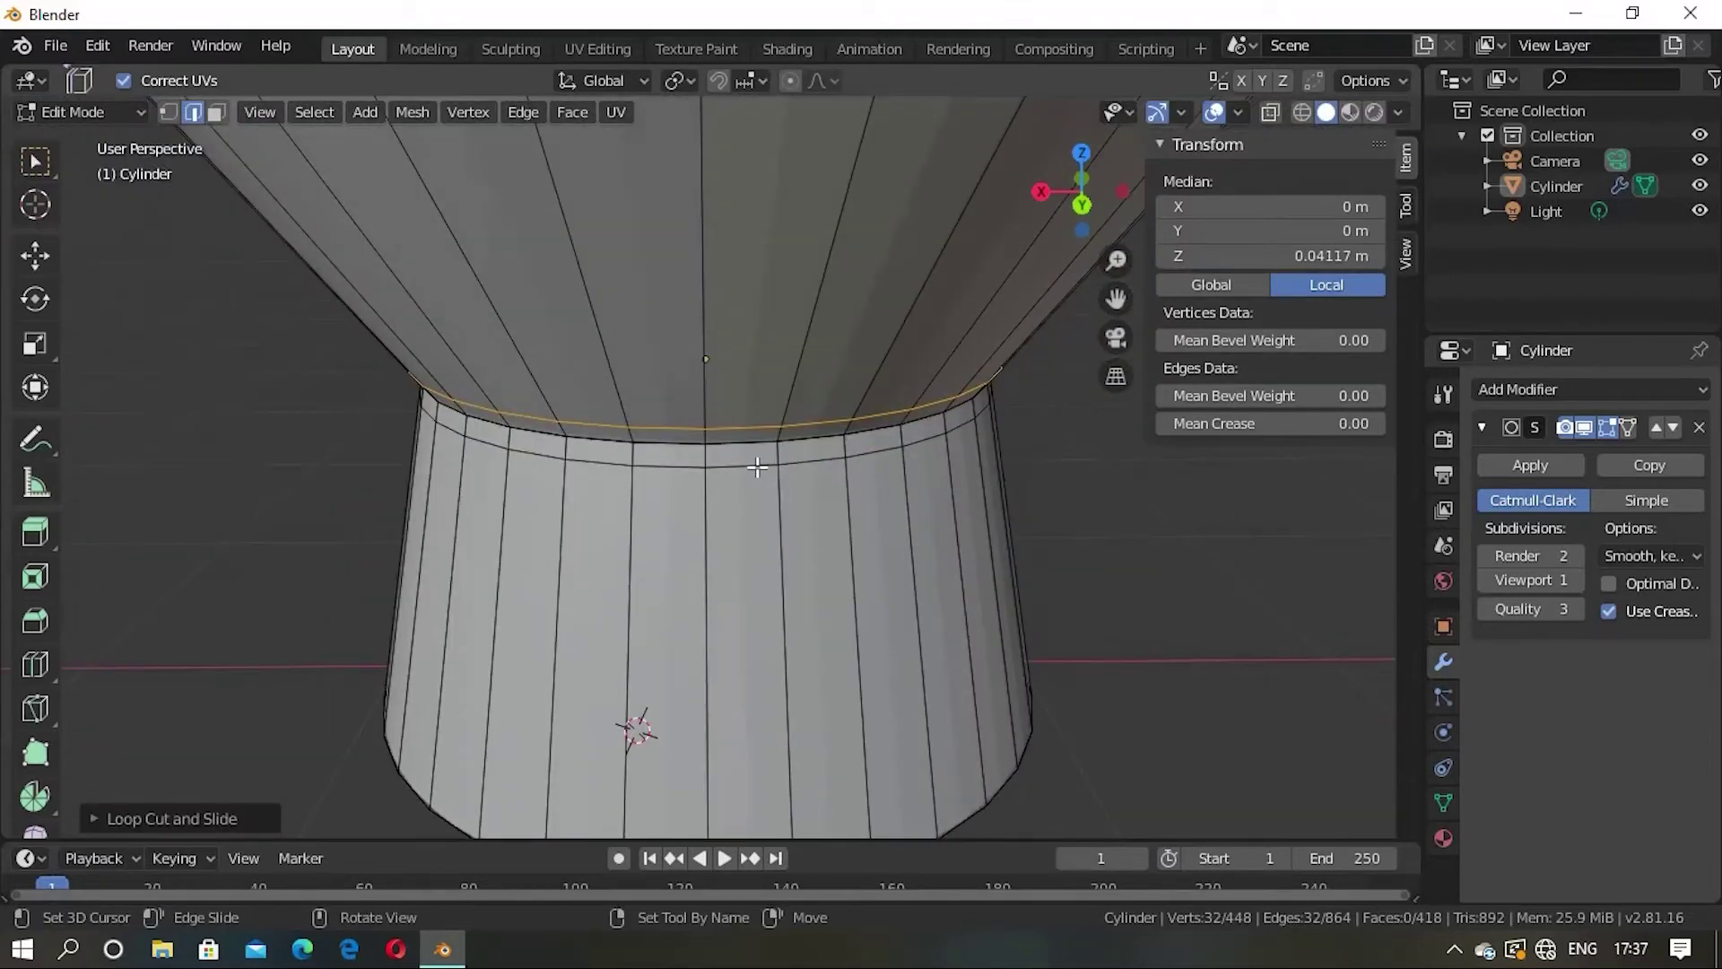
alt+shift+click(757, 465)
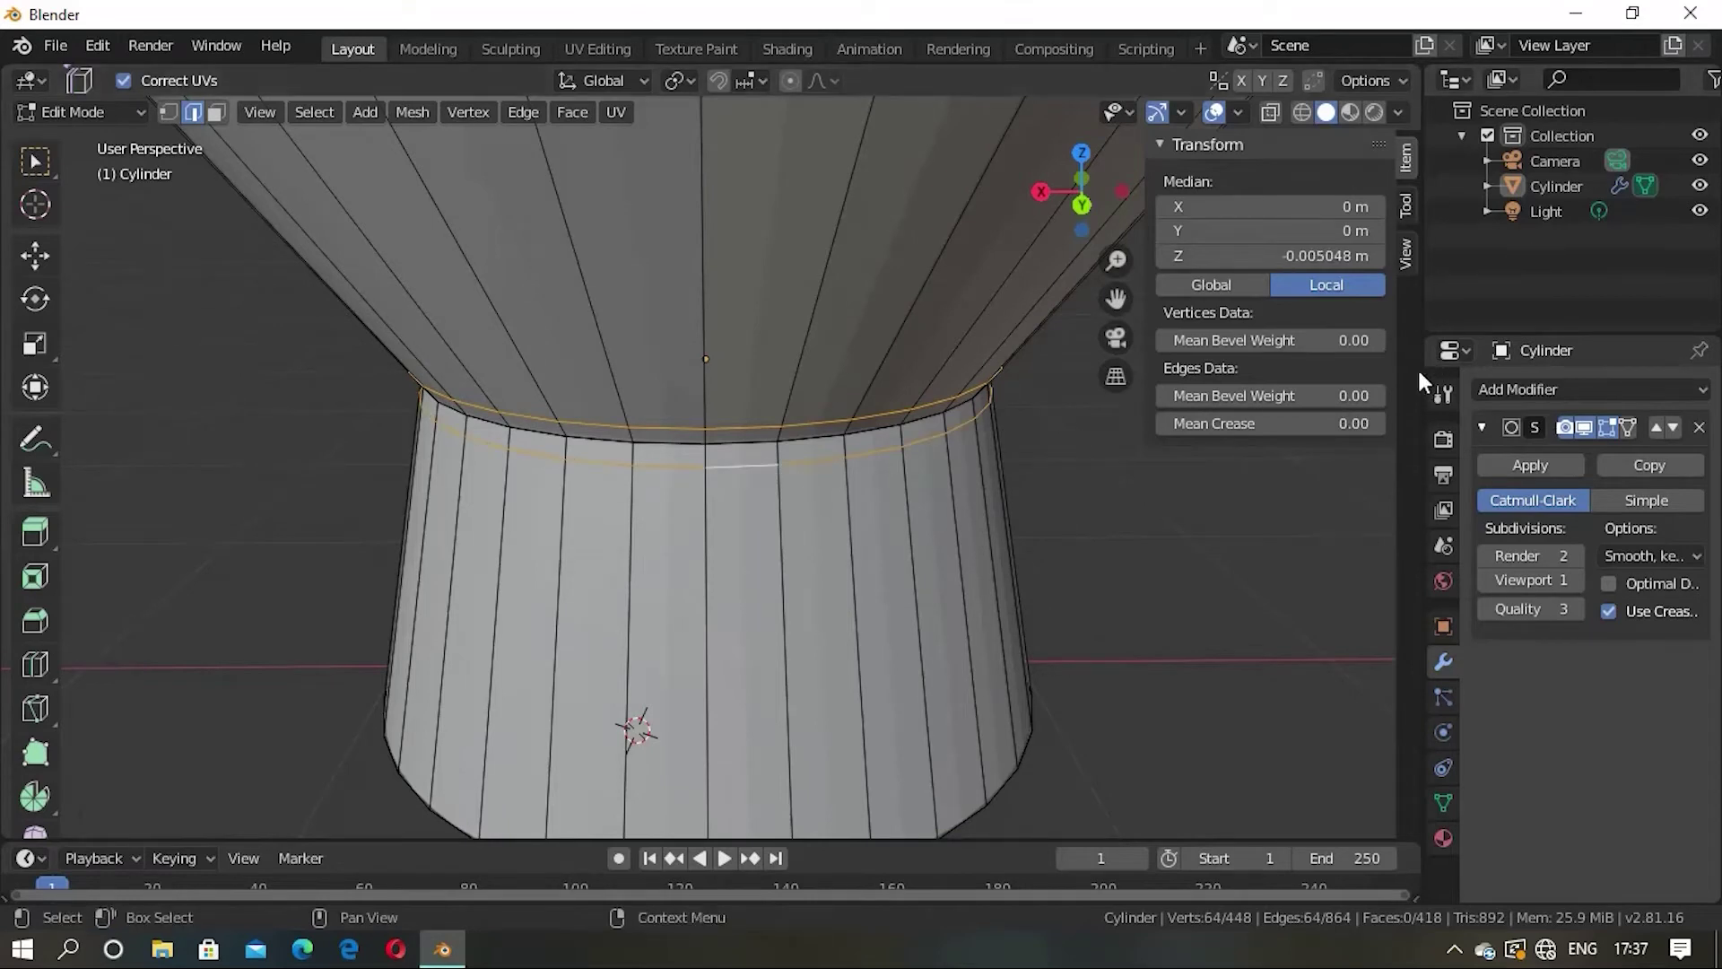
drag(1376, 424, 1378, 429)
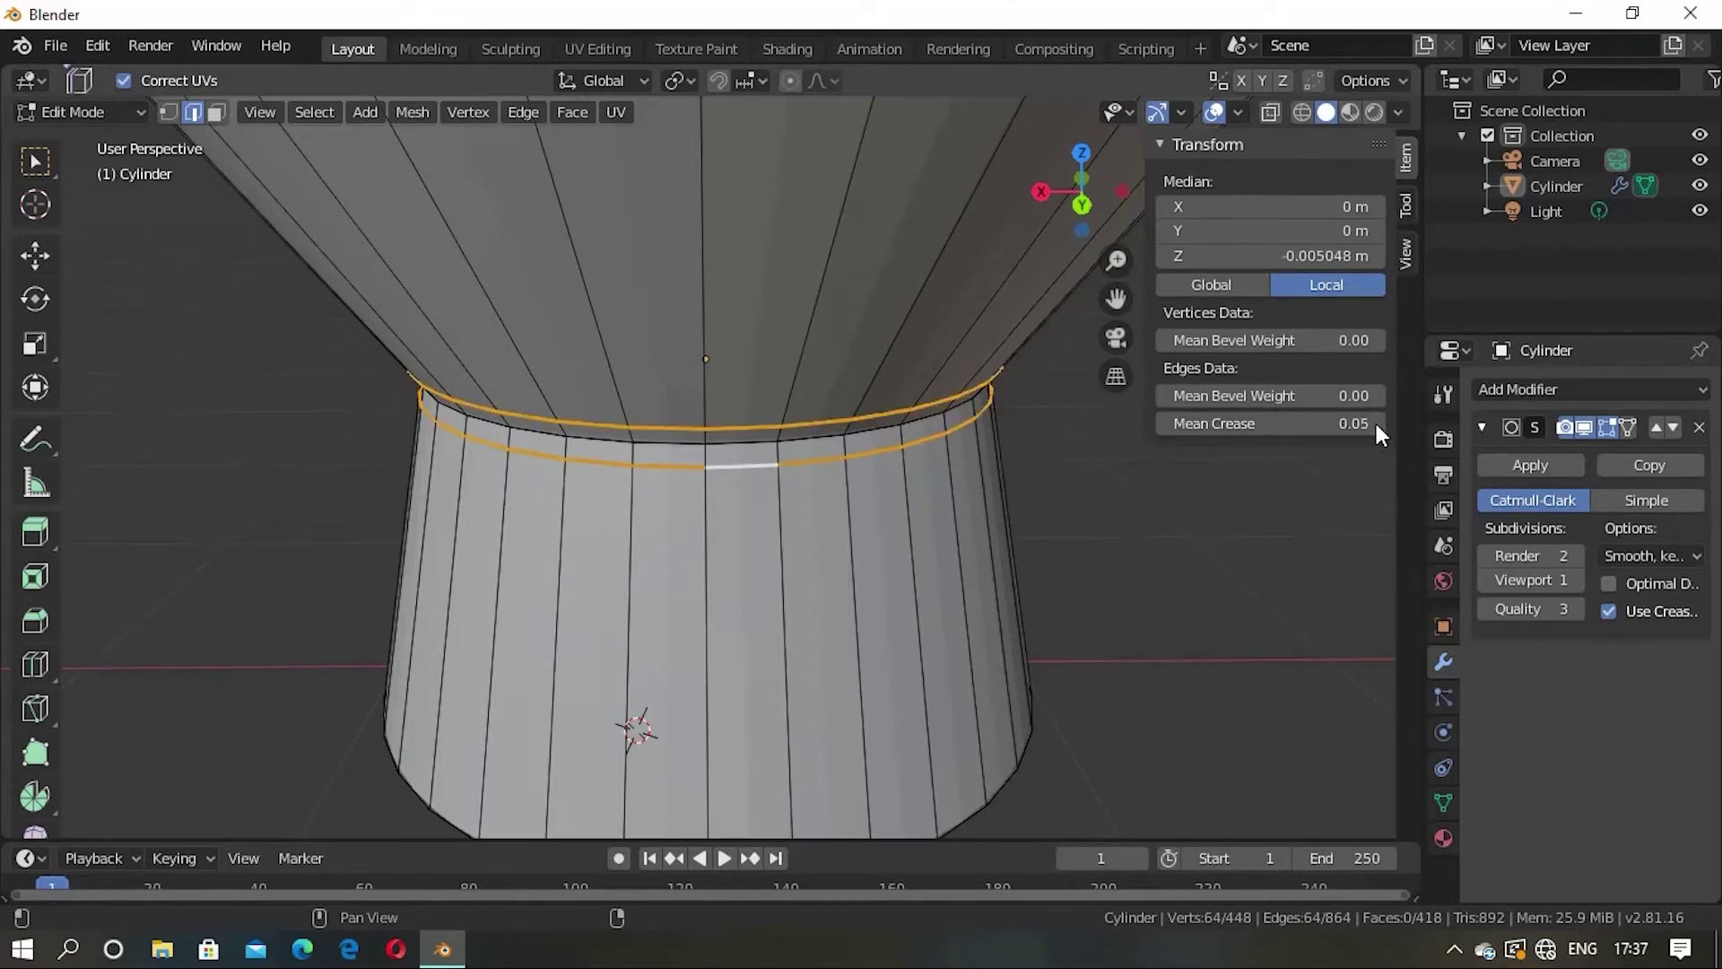
Step: Raise the waist loops' Mean Crease to about 0.28, checking the sharper pinch in Object Mode
click(1376, 424)
click(1379, 424)
scroll(1130, 500, down, 5)
mouse_move(1014, 530)
middle_down()
mouse_move(901, 557)
mouse_move(1013, 369)
mouse_move(935, 401)
mouse_move(960, 384)
middle_up()
key(Tab)
key(Tab)
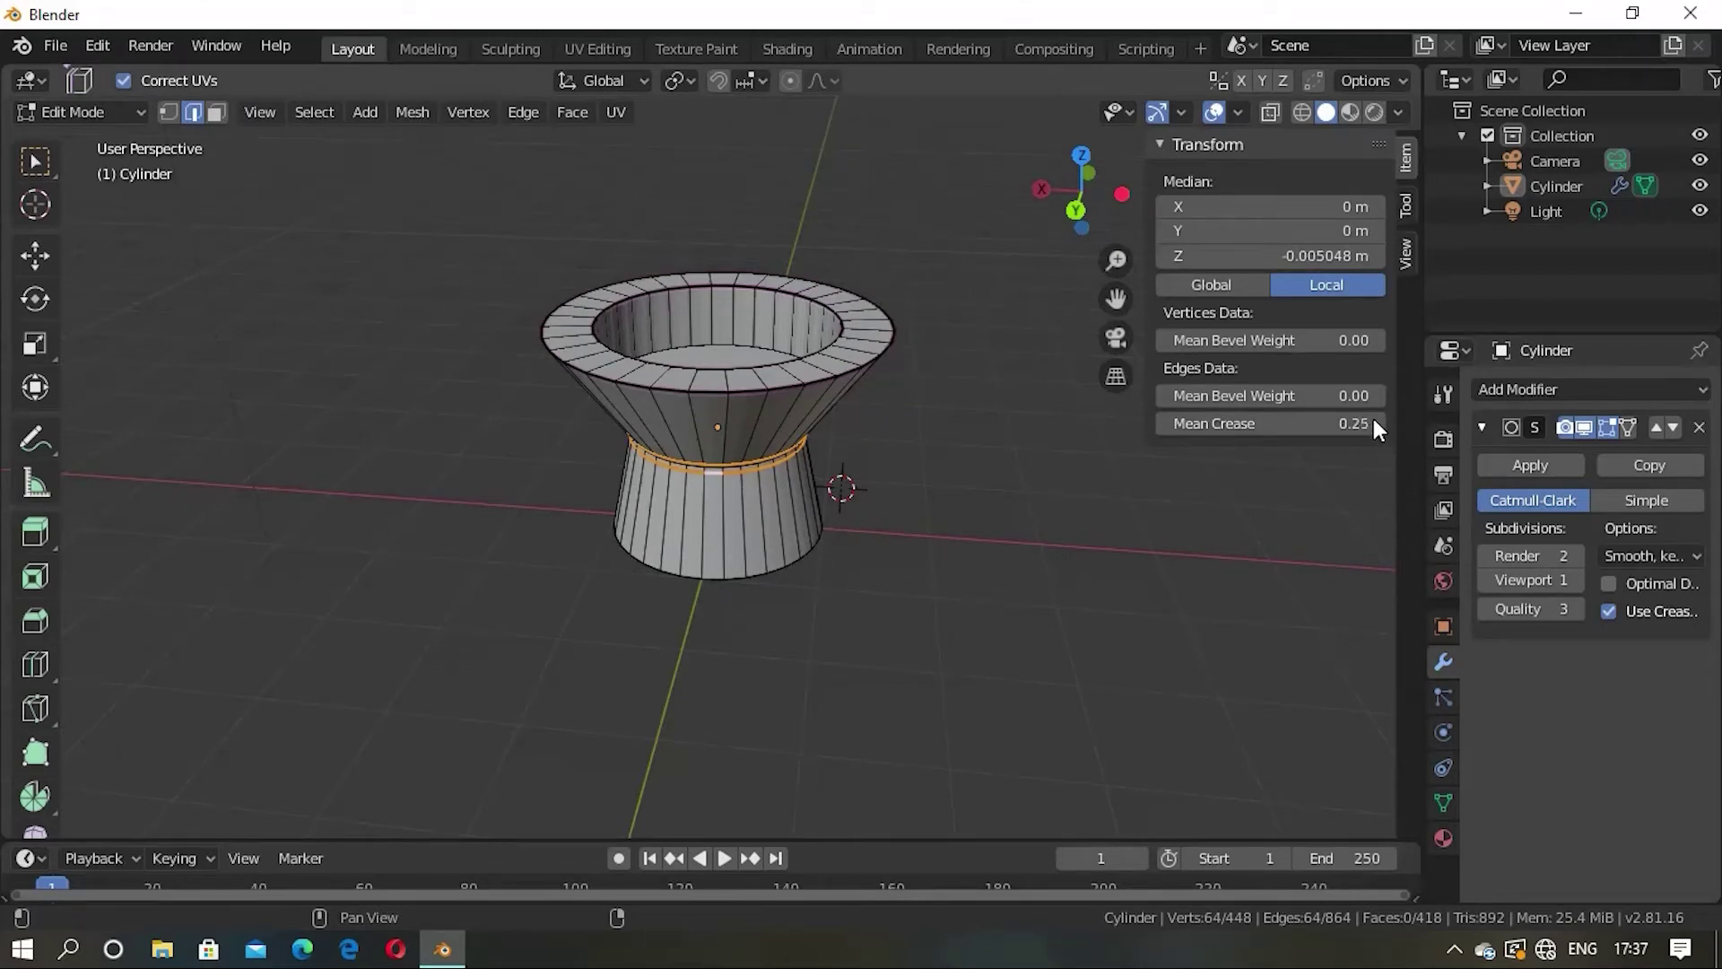
mouse_move(907, 541)
middle_down()
mouse_move(907, 557)
mouse_move(933, 441)
mouse_move(734, 485)
mouse_move(930, 515)
mouse_move(792, 454)
mouse_move(984, 467)
middle_up()
key(Tab)
key(Tab)
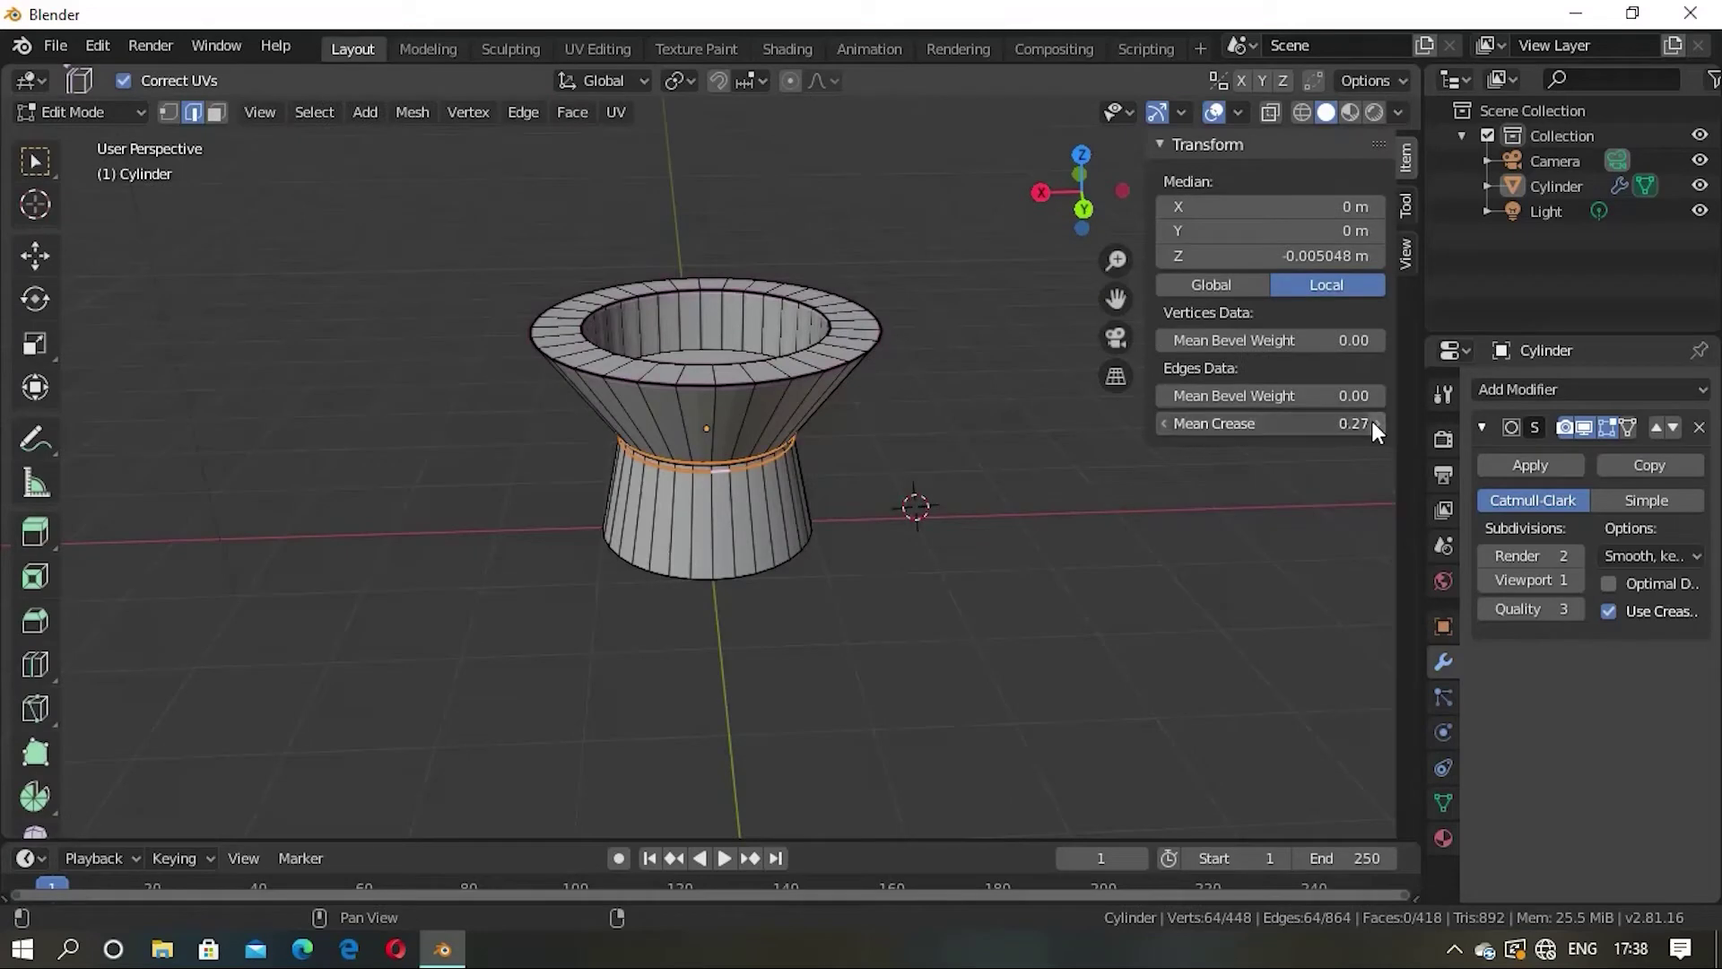
click(1372, 424)
key(Tab)
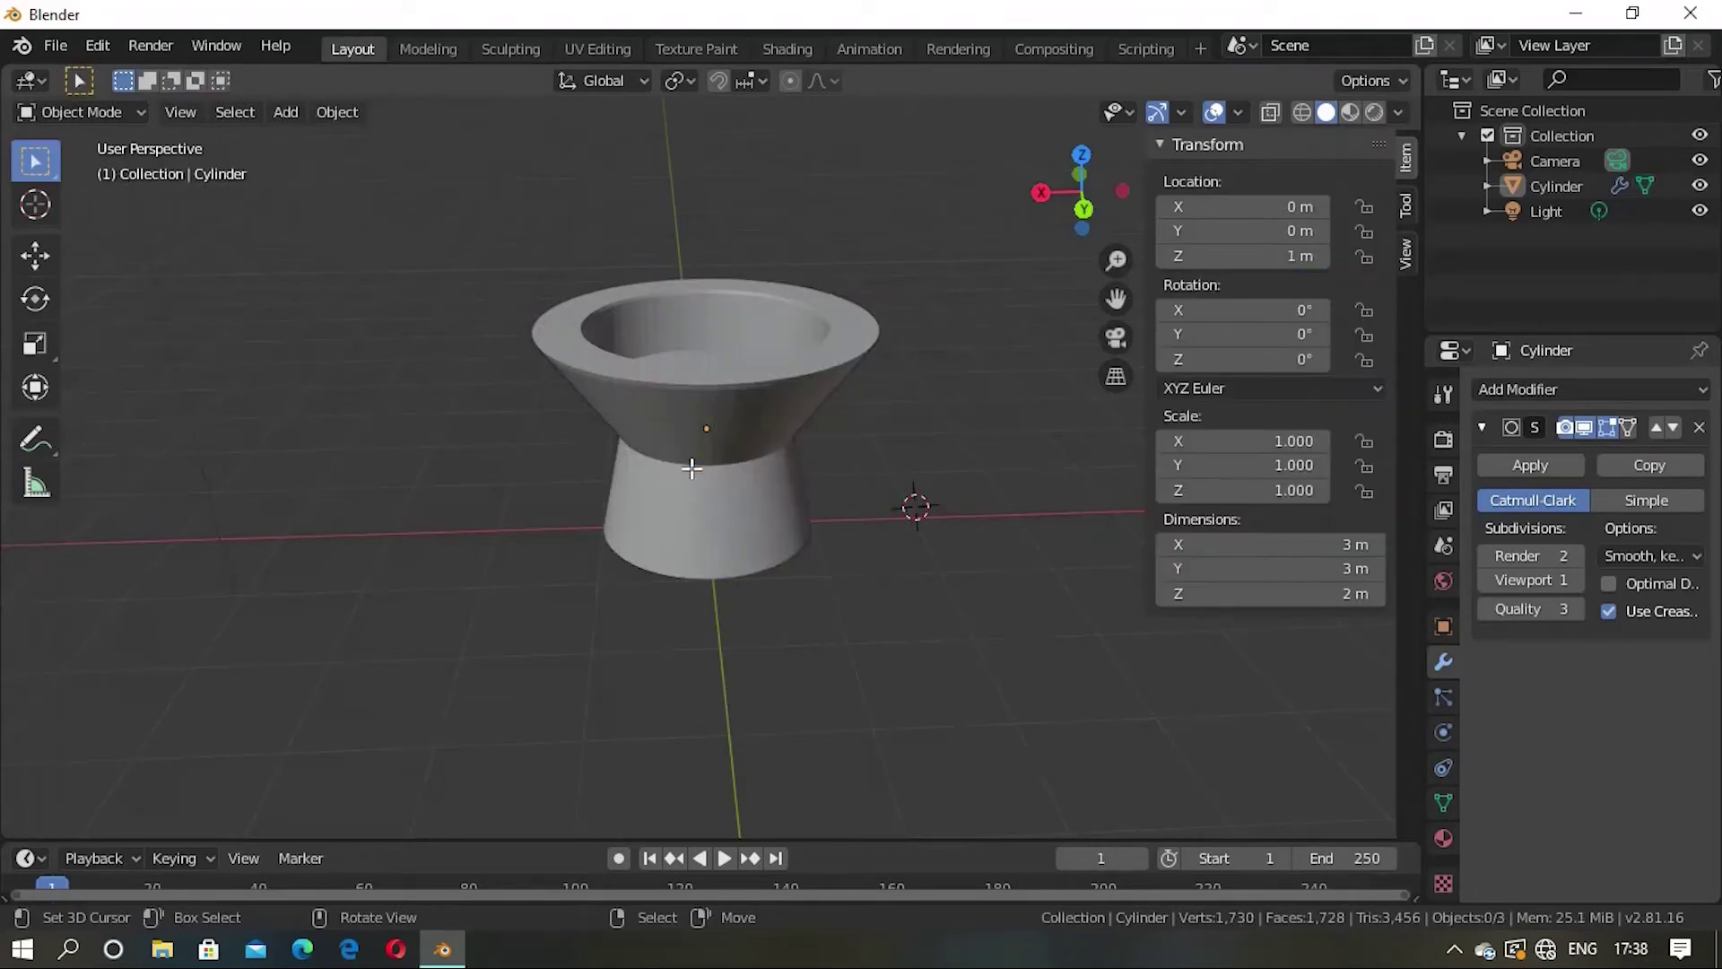
mouse_move(692, 467)
middle_down()
mouse_move(798, 467)
mouse_move(814, 558)
mouse_move(623, 579)
mouse_move(734, 474)
mouse_move(495, 364)
mouse_move(684, 538)
mouse_move(783, 494)
middle_up()
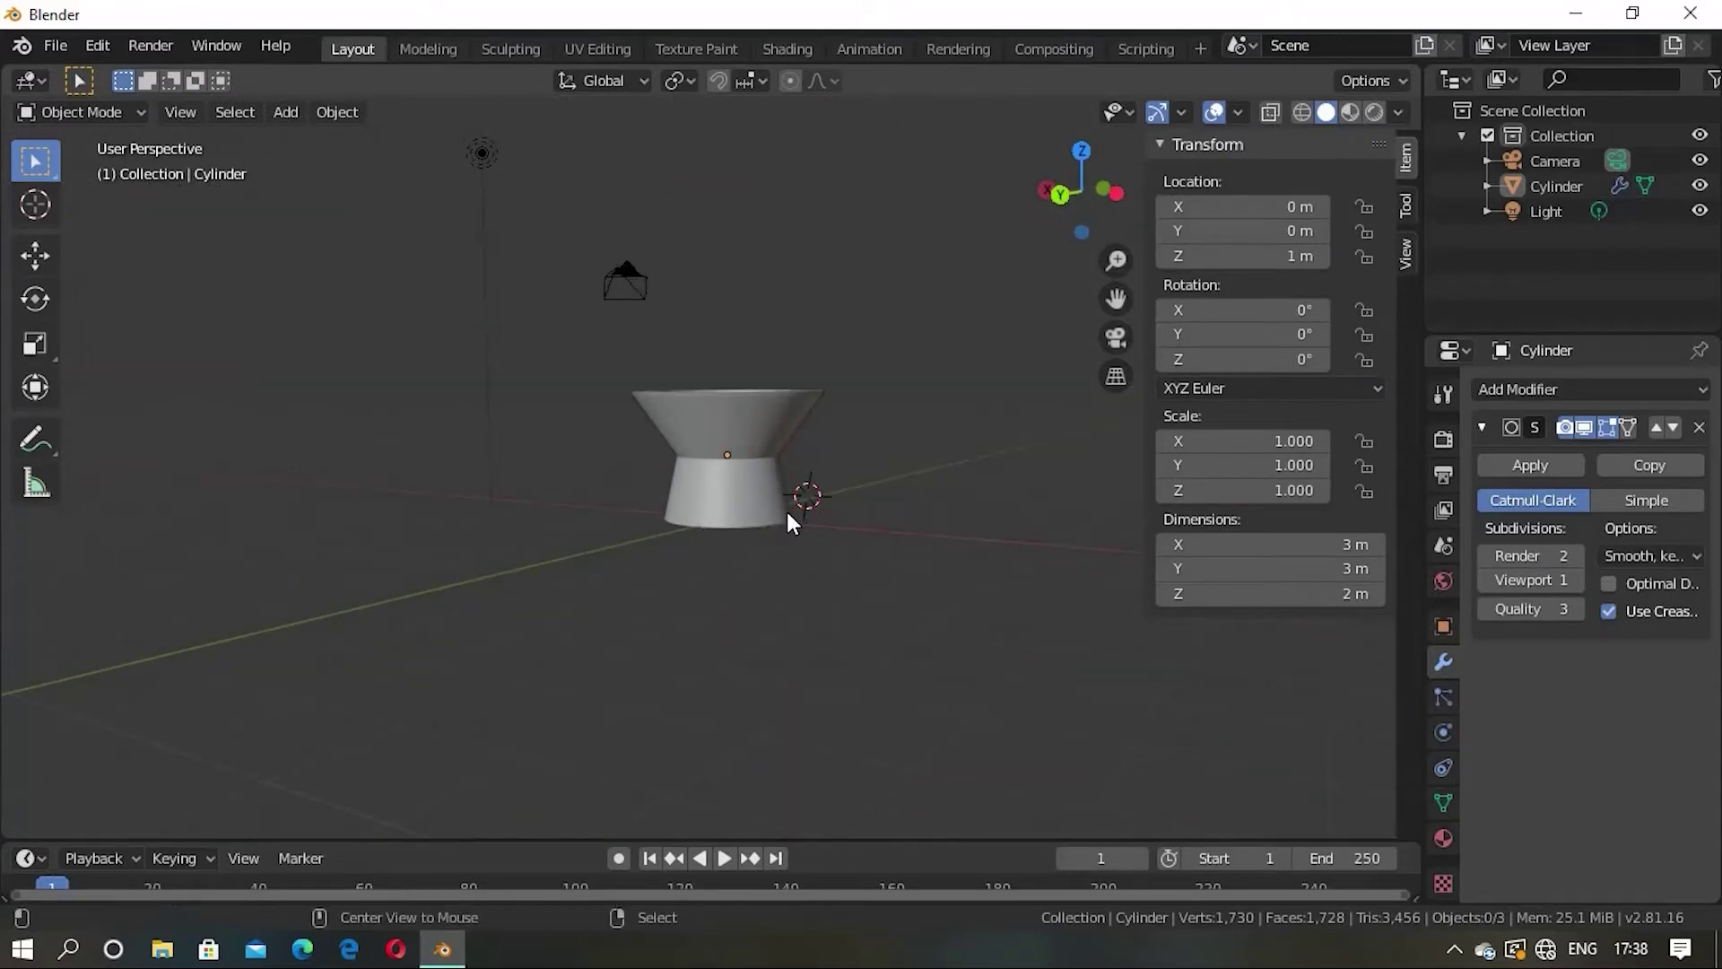
key(Tab)
Step: Add an edge loop around the lower section, slid down near the base
key(alt+a)
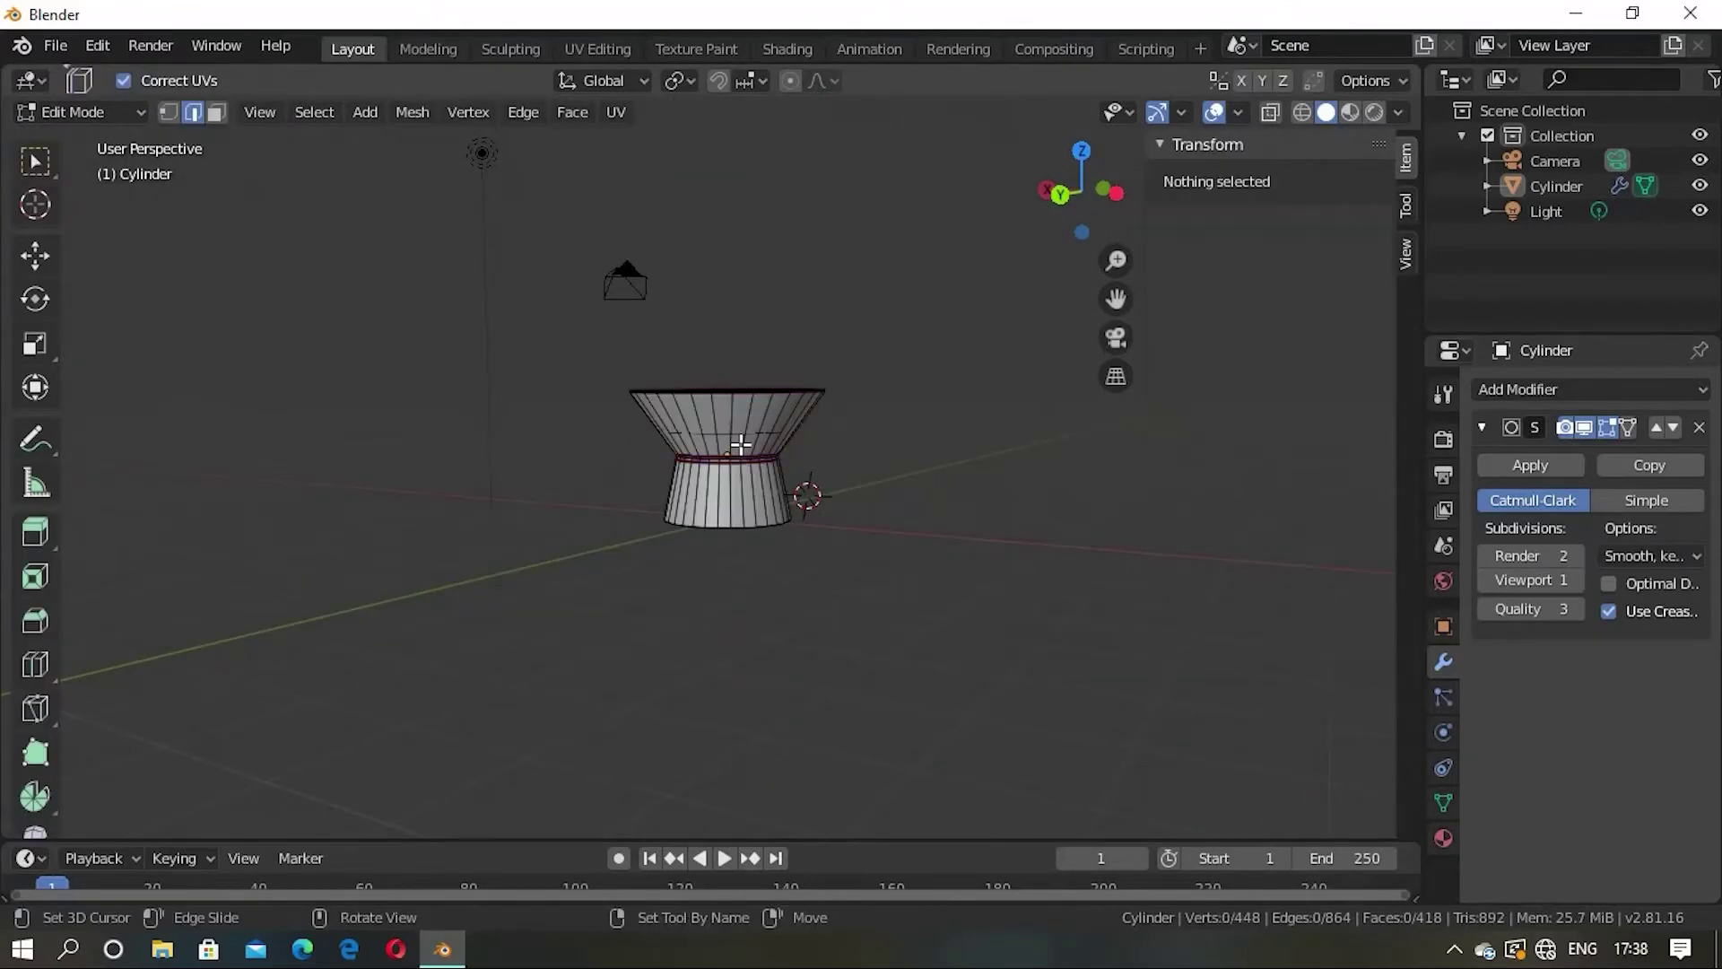
scroll(782, 420, up, 2)
scroll(782, 420, up, 3)
mouse_move(772, 573)
middle_down()
mouse_move(769, 731)
mouse_move(719, 685)
middle_up()
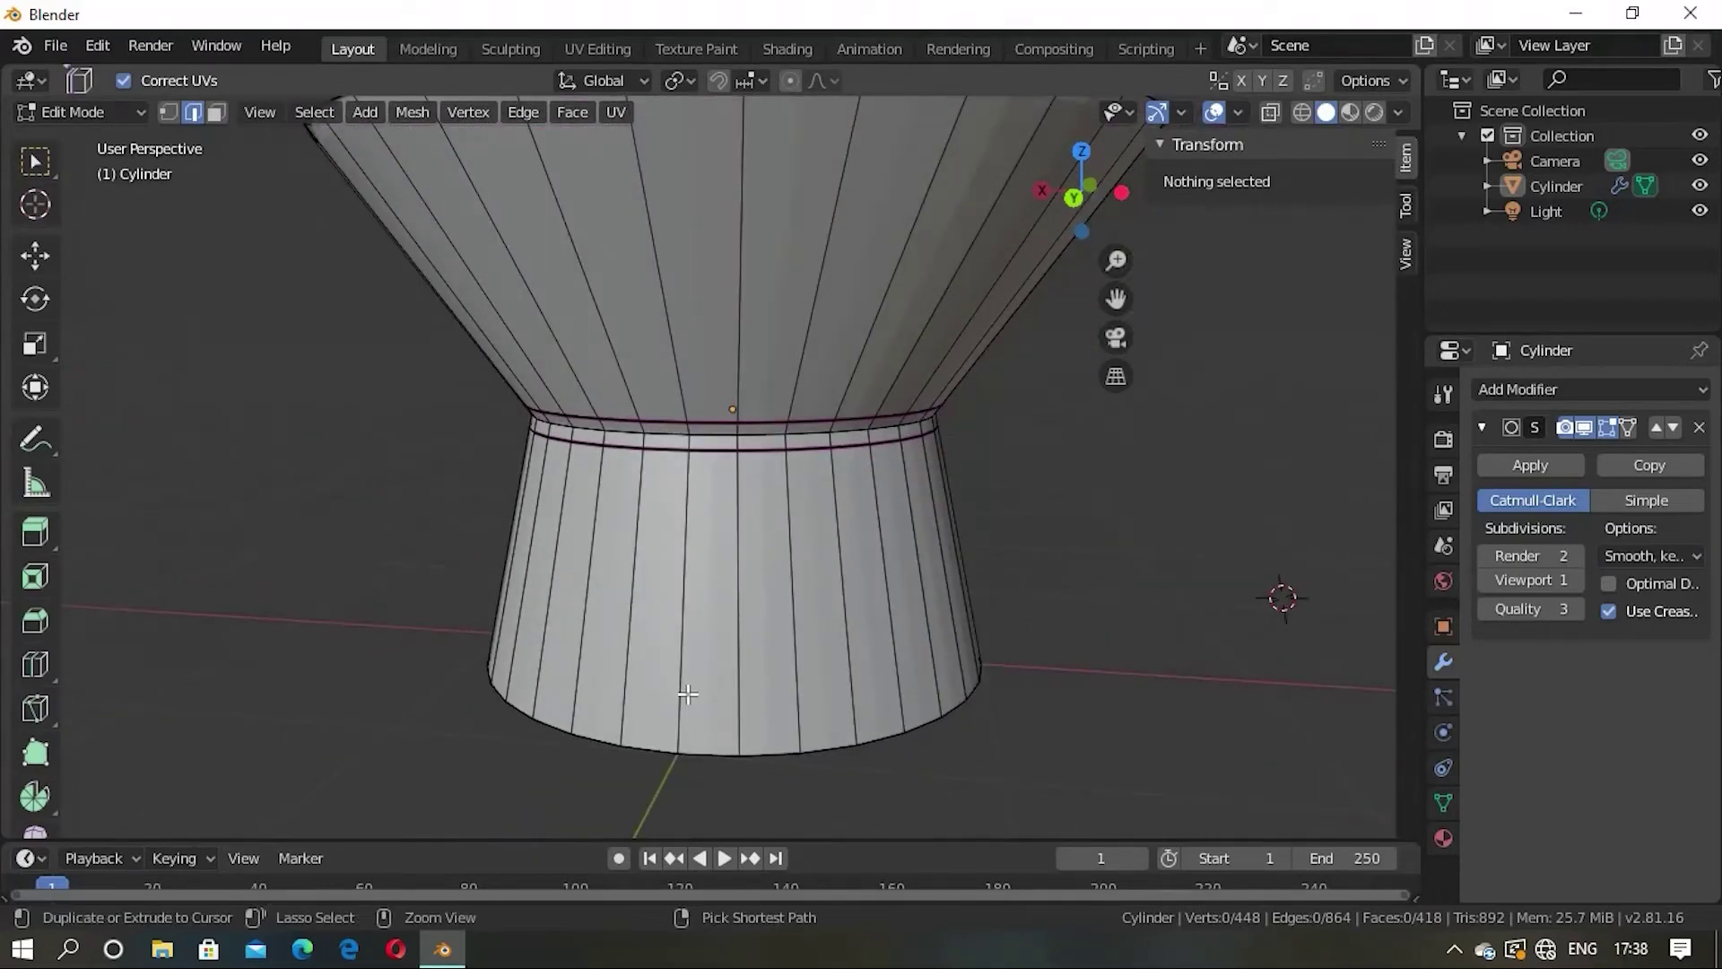
key(ctrl+r)
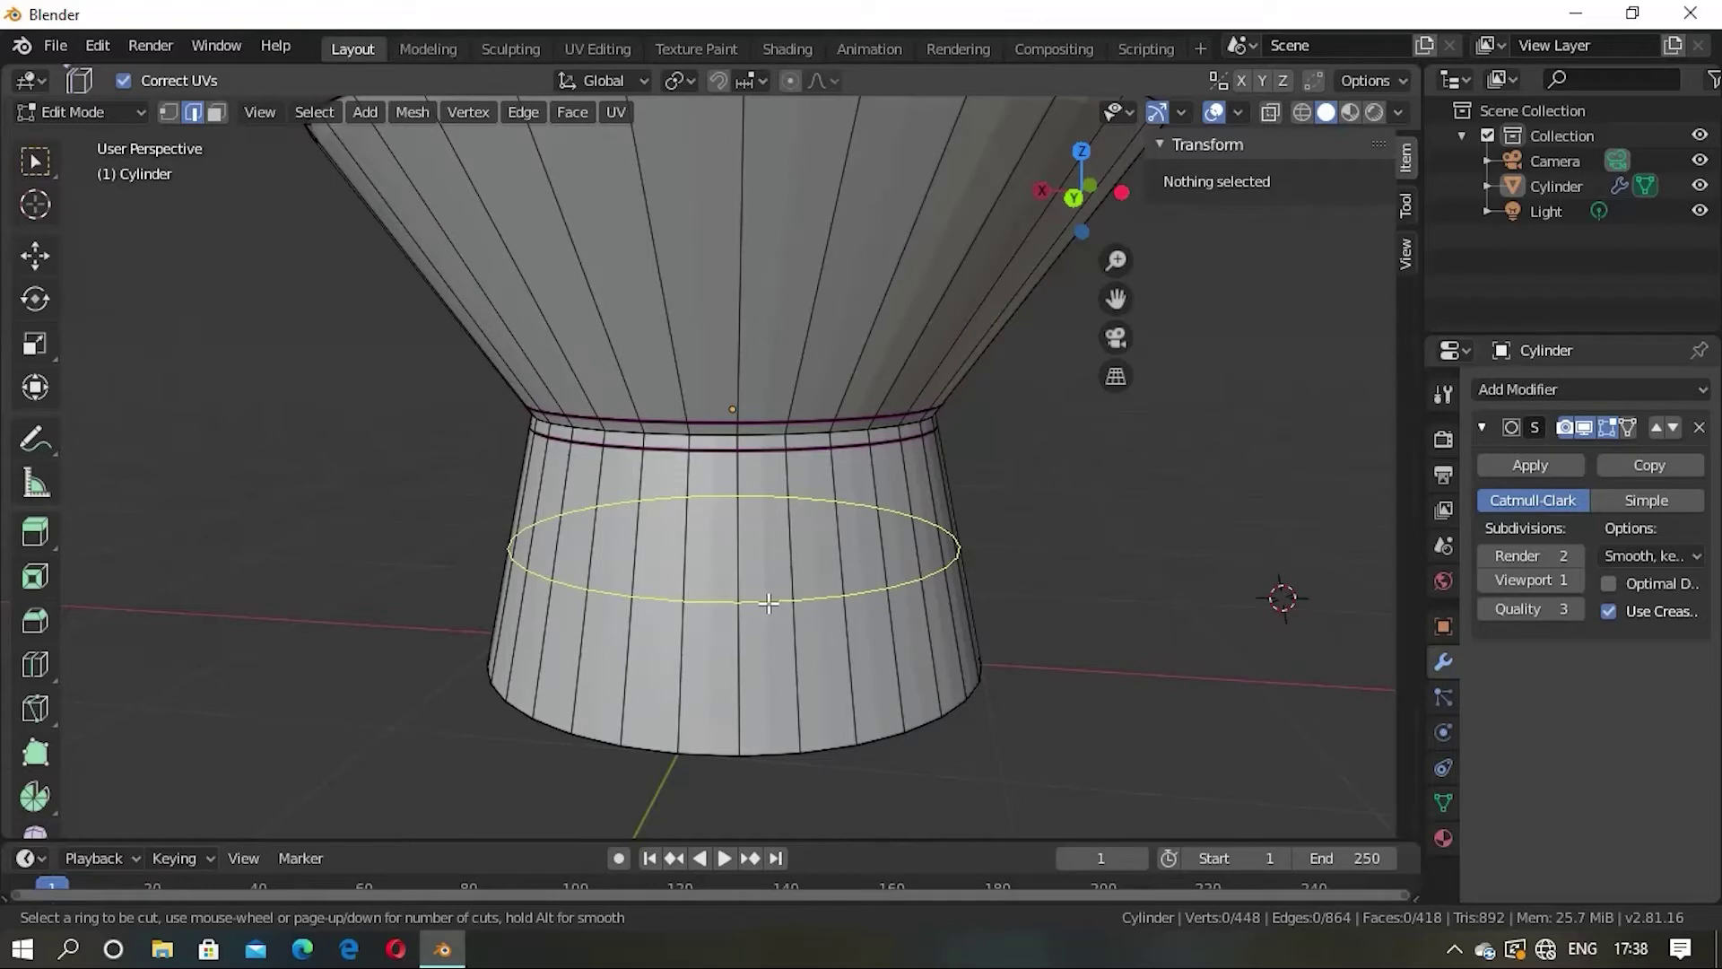
click(769, 601)
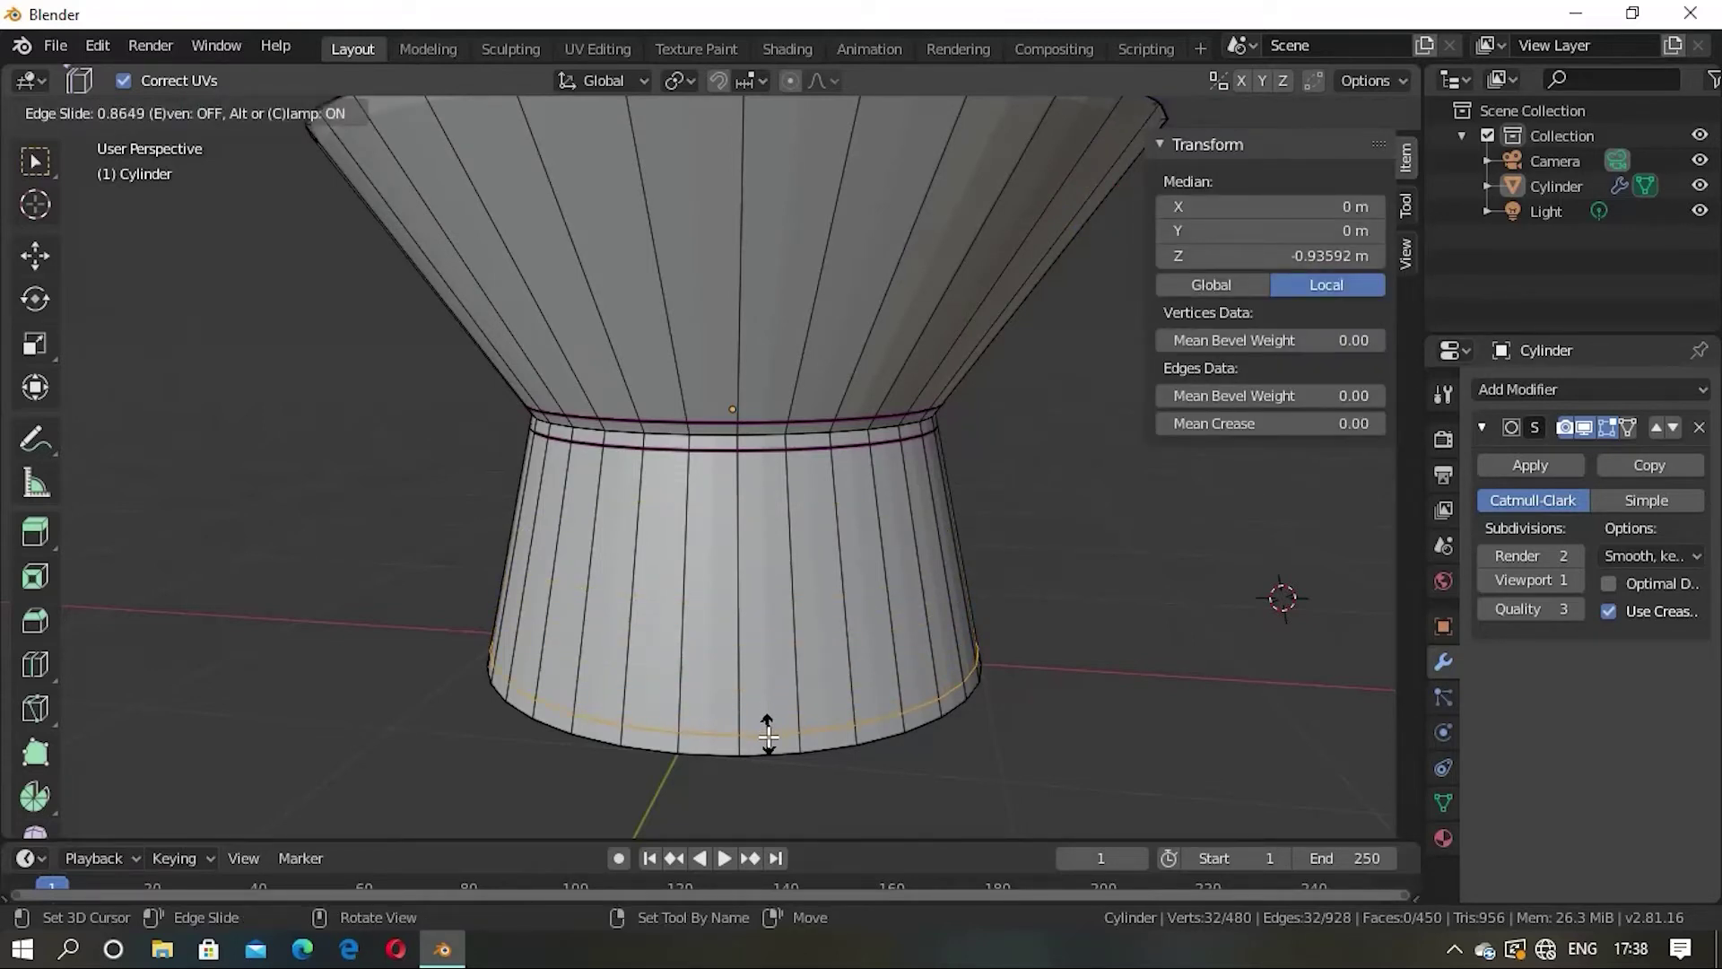
click(768, 734)
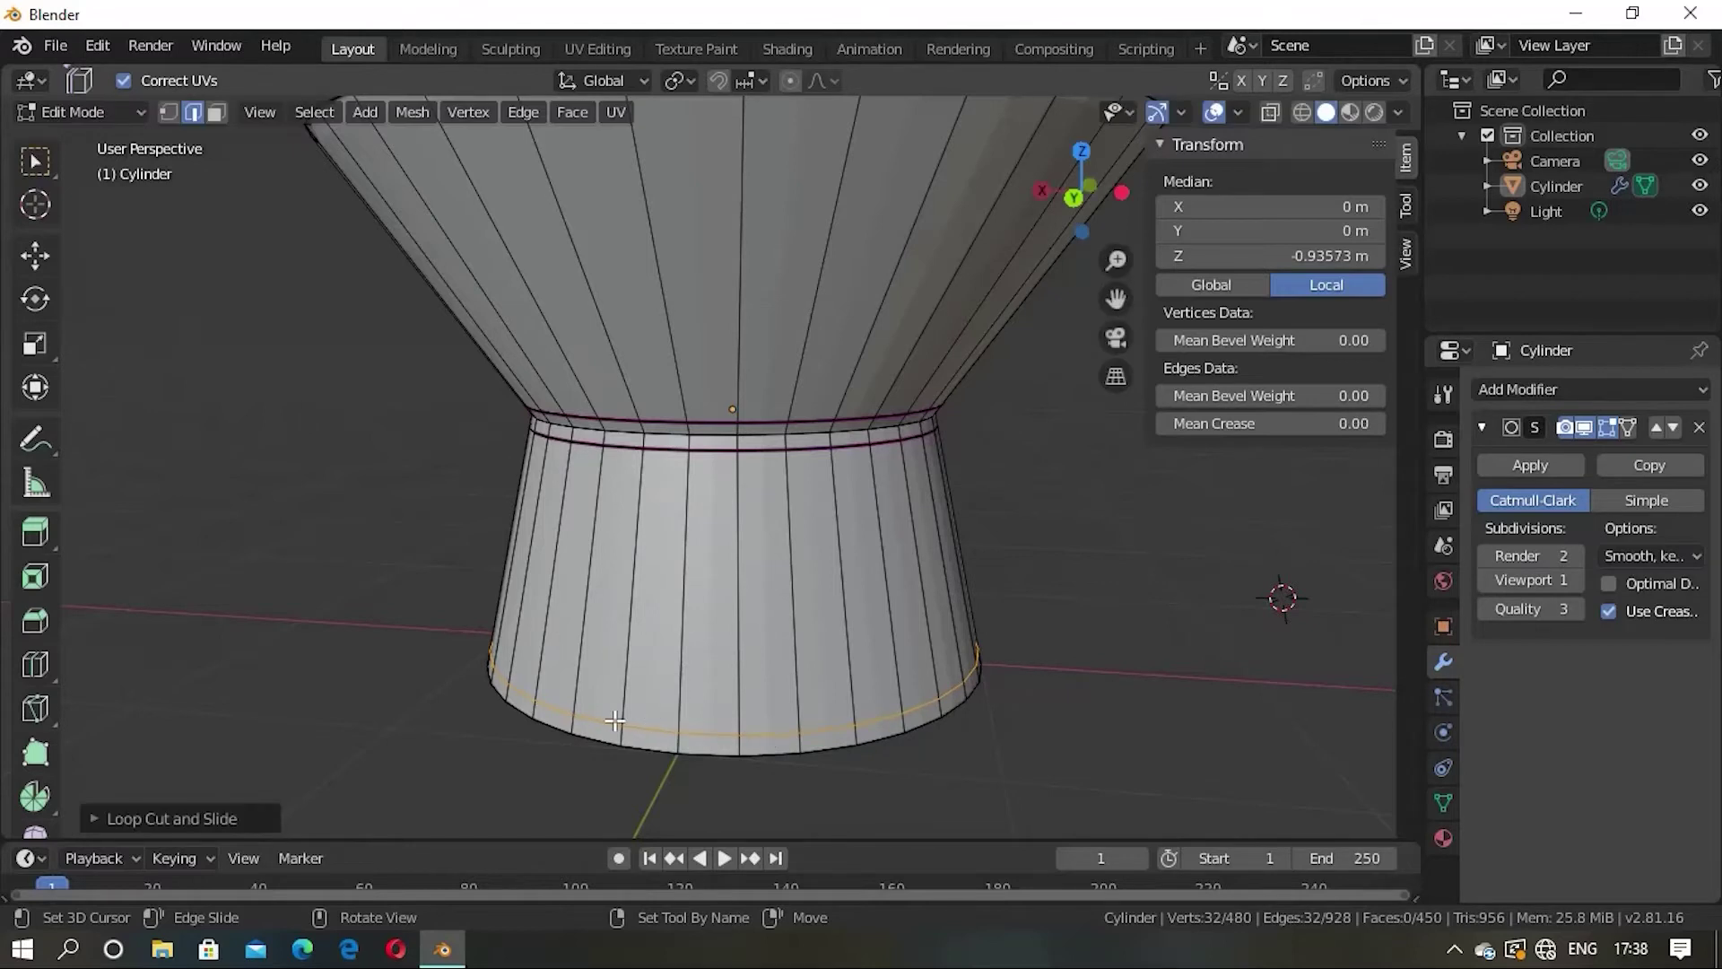
Step: Scale the new base loop outward to about 1.13 and view the flare in Object Mode
key(s)
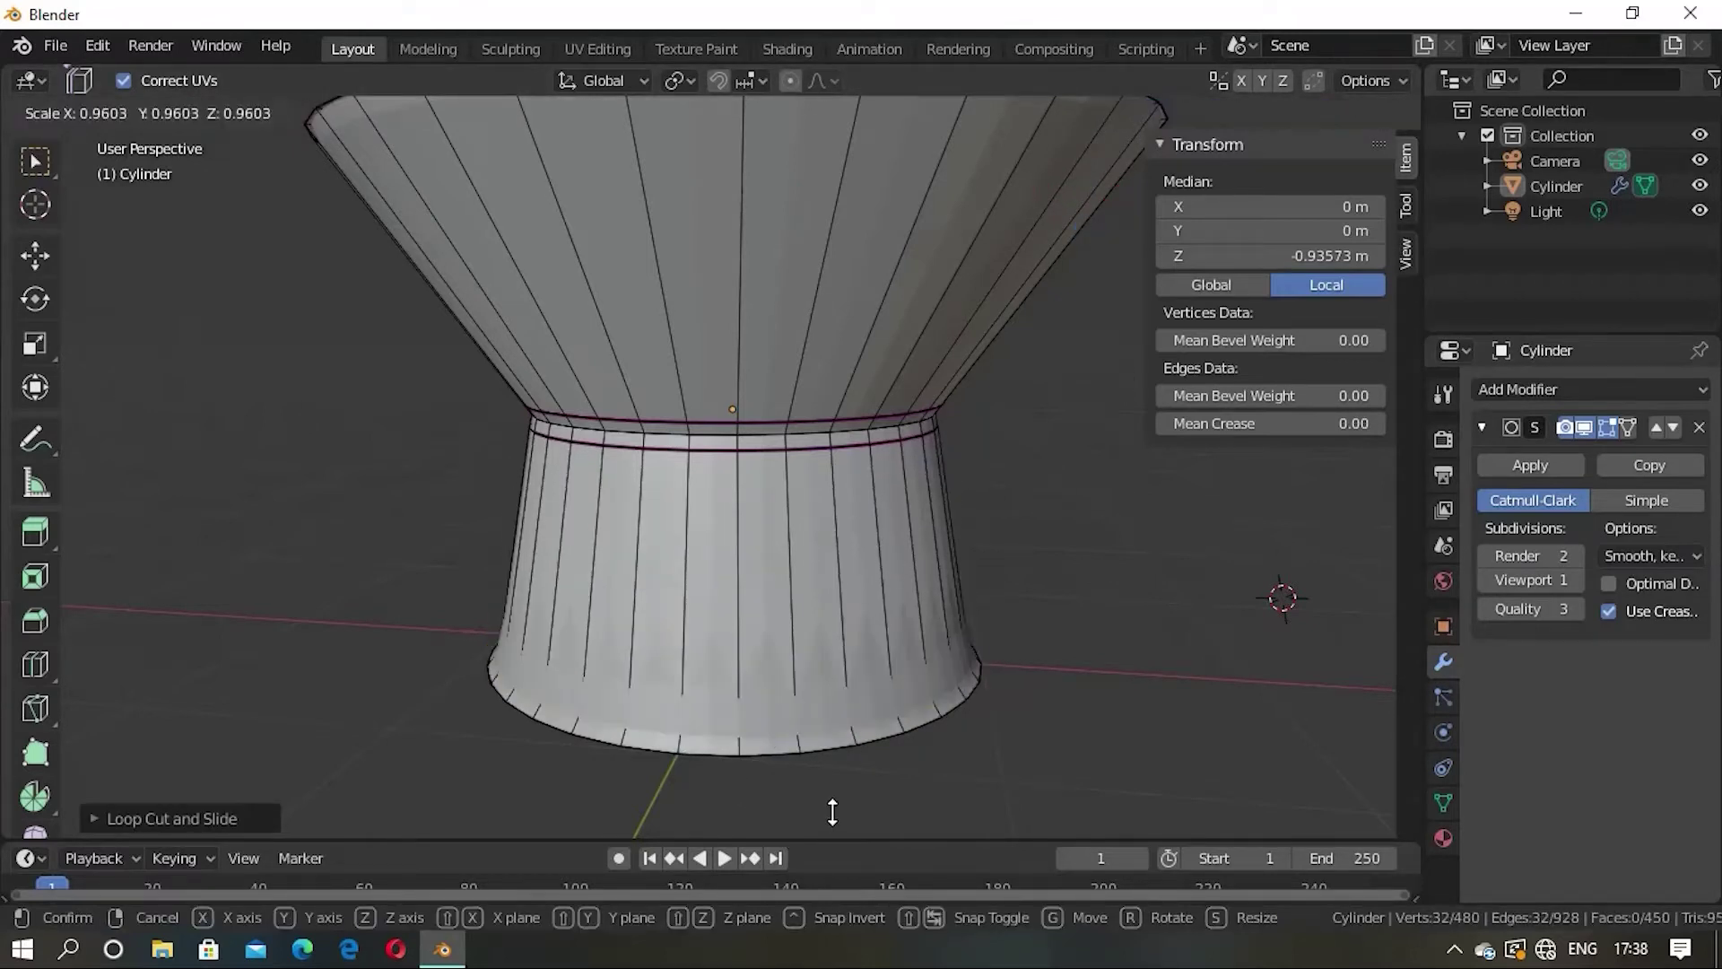
click(833, 811)
scroll(877, 703, down, 3)
key(s)
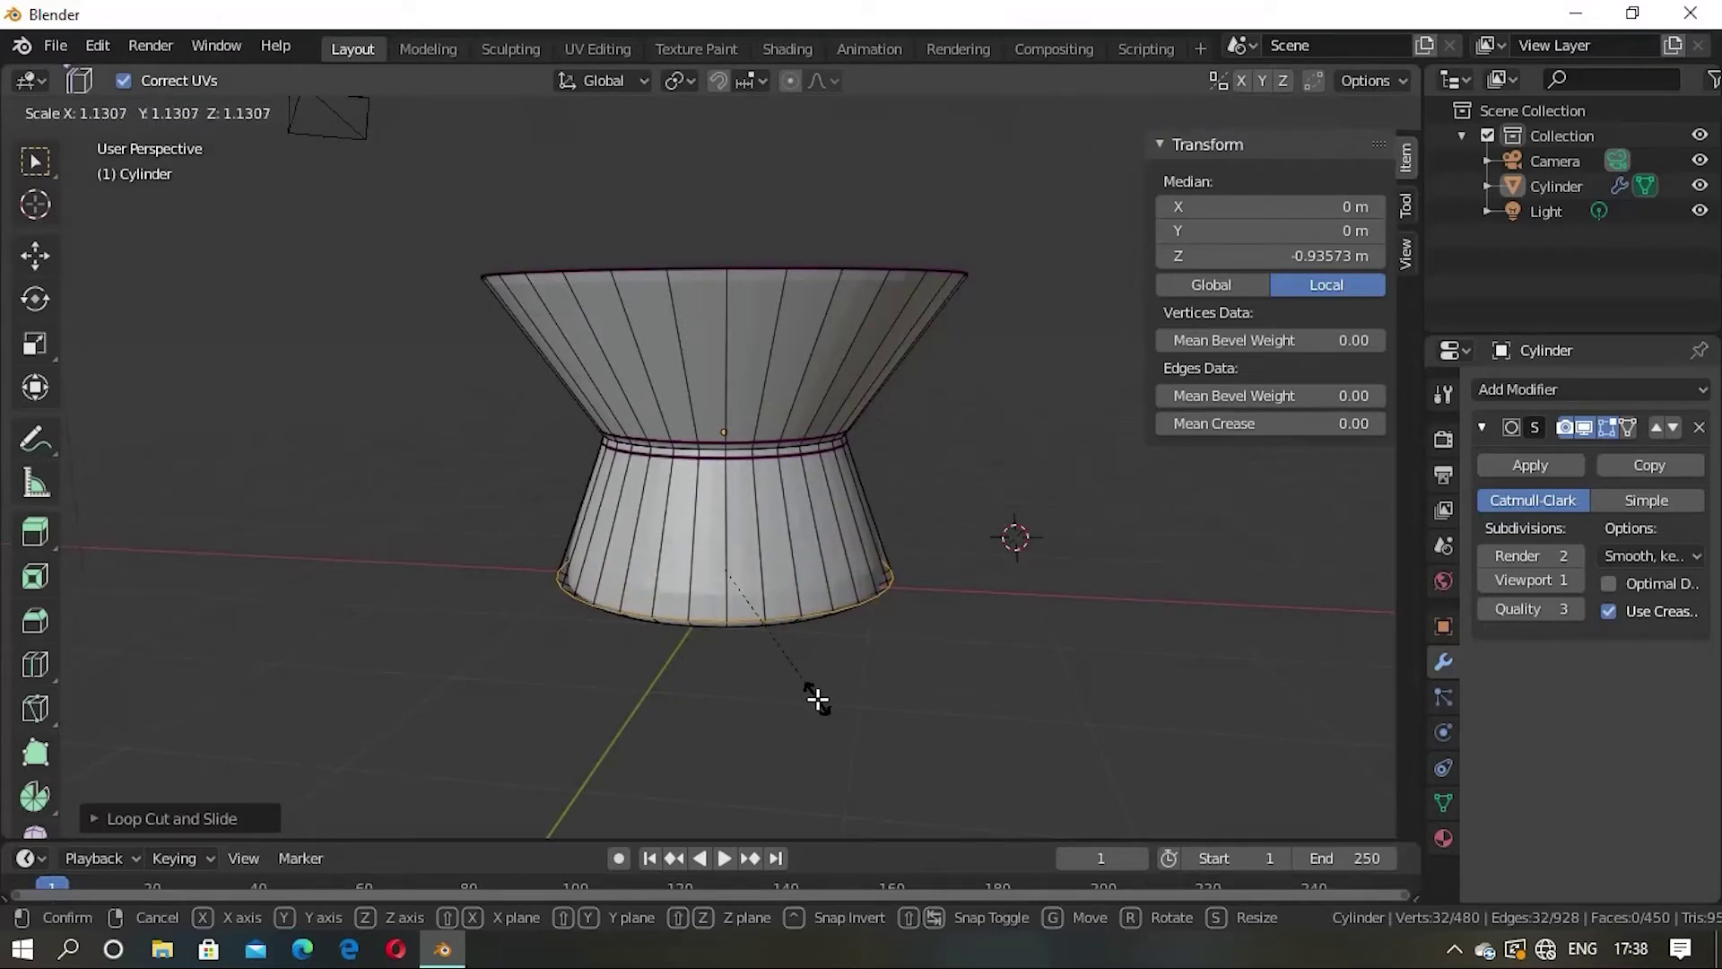
click(819, 707)
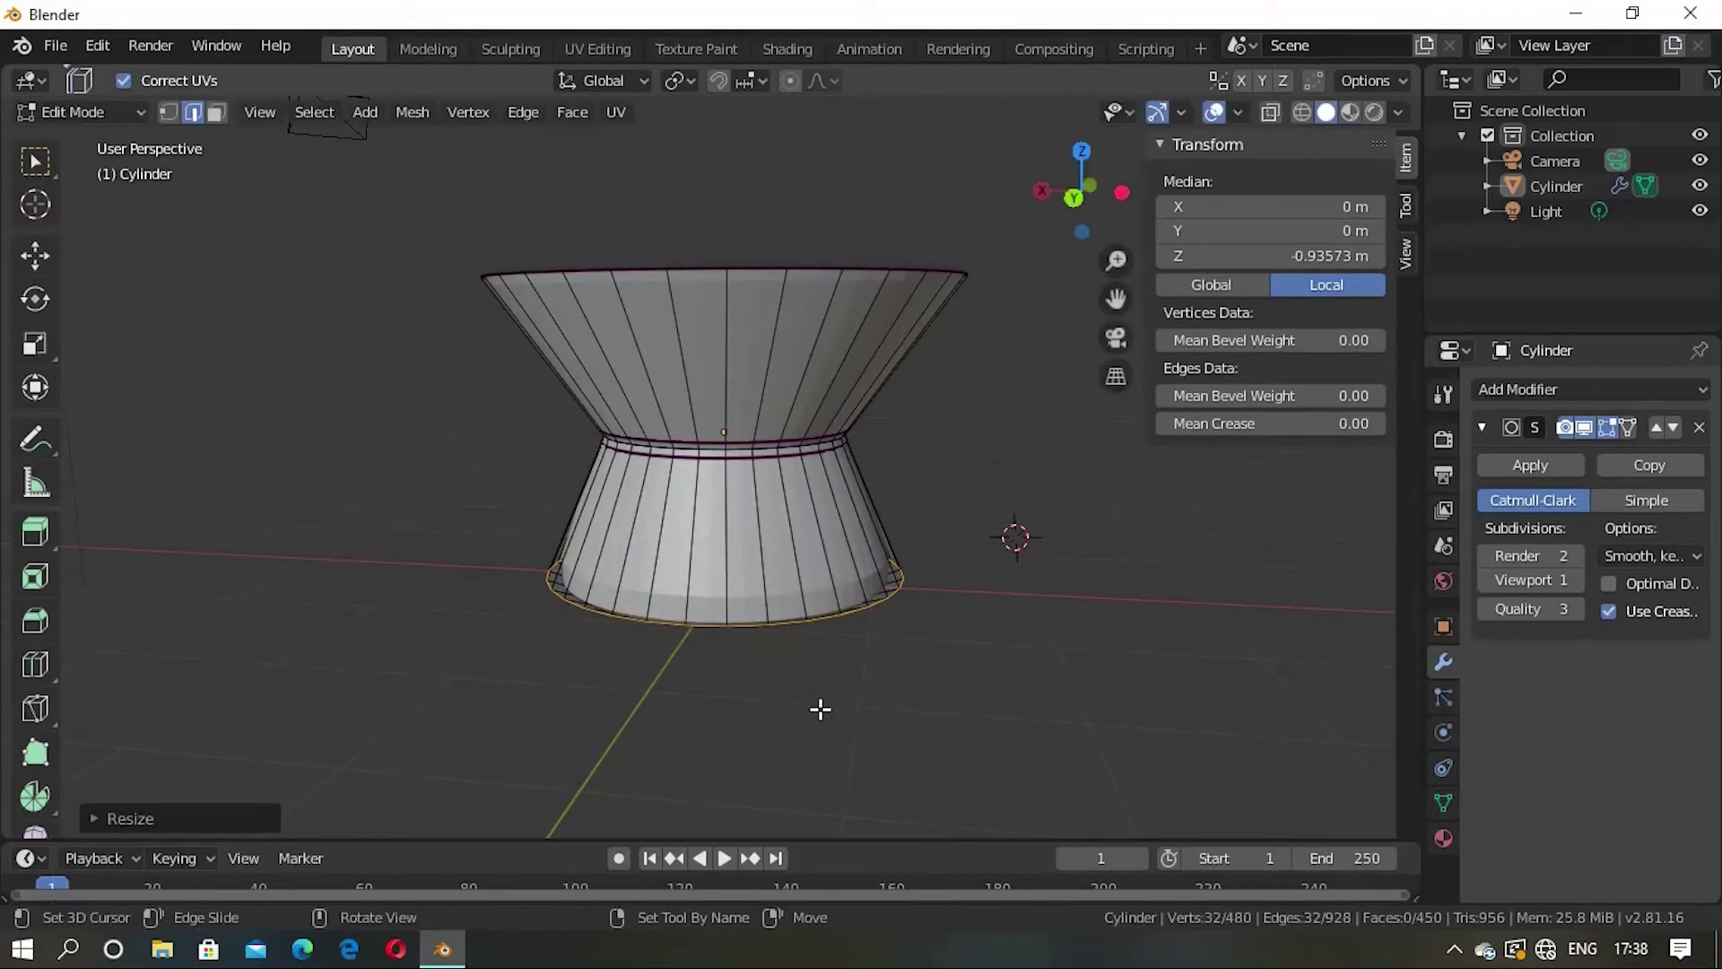
mouse_move(819, 707)
middle_down()
mouse_move(829, 492)
mouse_move(772, 620)
mouse_move(789, 525)
mouse_move(734, 481)
mouse_move(730, 395)
mouse_move(915, 434)
mouse_move(850, 482)
mouse_move(802, 437)
mouse_move(721, 530)
mouse_move(906, 454)
mouse_move(847, 392)
mouse_move(742, 449)
middle_up()
key(Tab)
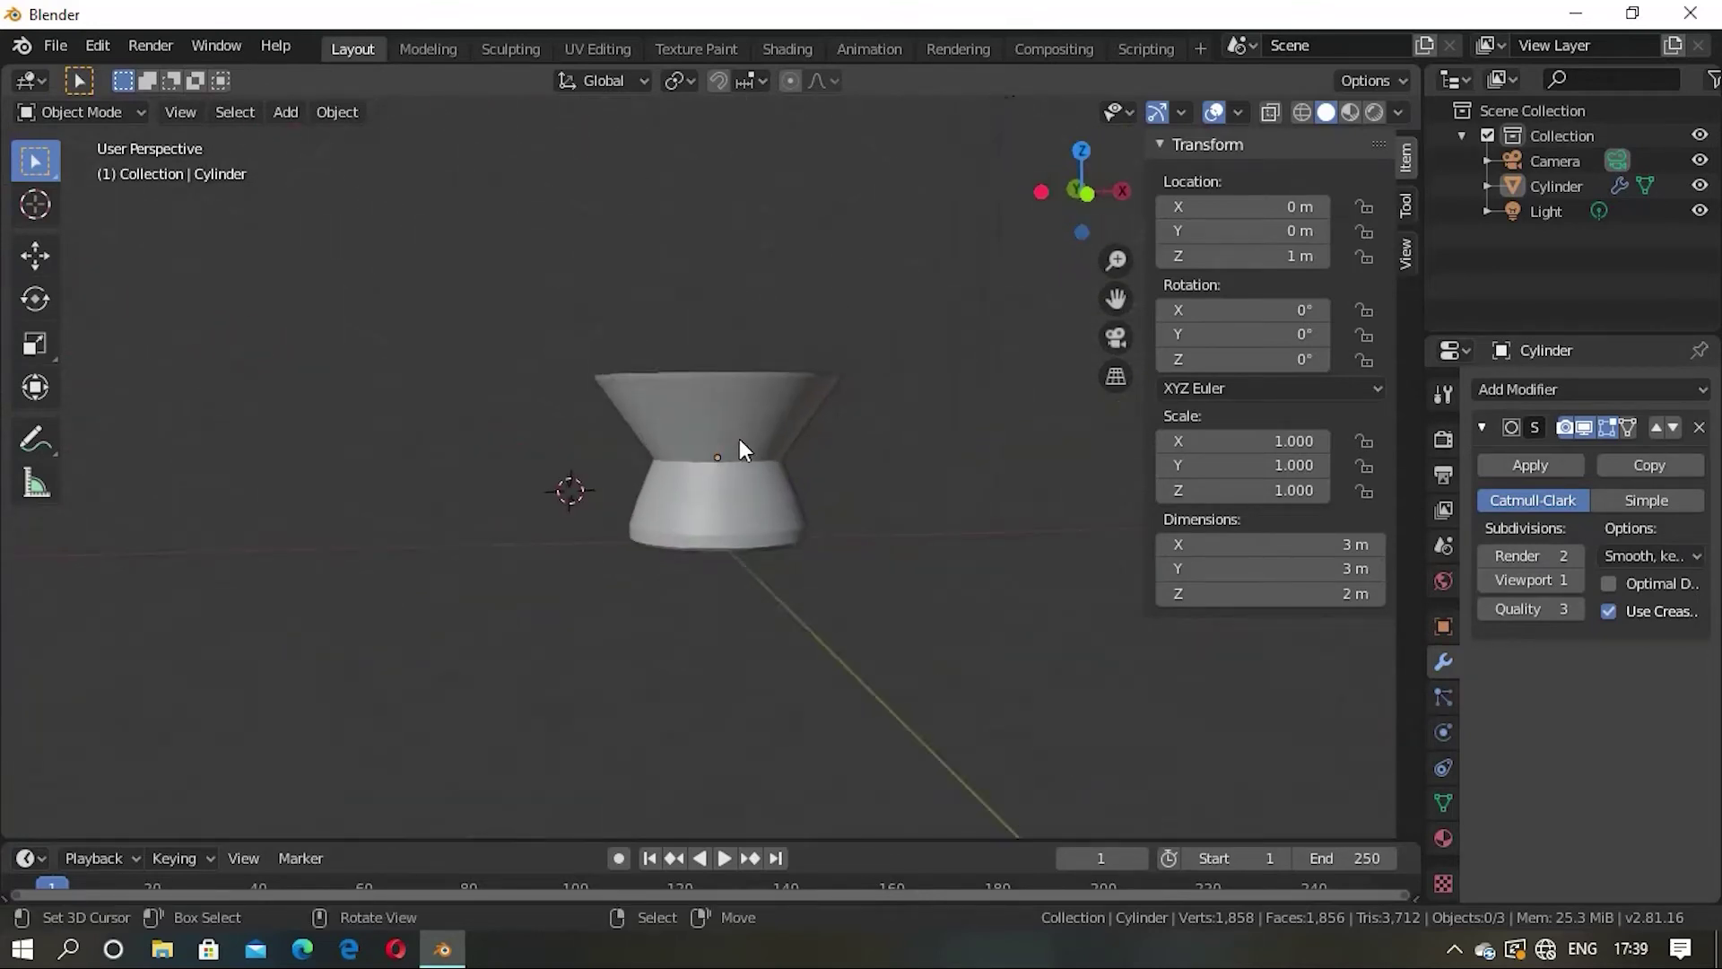
Step: Enlarge the selected bottom loop, then check the flare in Object Mode
scroll(742, 449, up, 3)
mouse_move(861, 377)
middle_down()
mouse_move(703, 503)
mouse_move(714, 428)
mouse_move(730, 472)
mouse_move(664, 481)
middle_up()
scroll(730, 472, up, 3)
scroll(659, 530, down, 4)
key(Tab)
scroll(699, 481, up, 2)
scroll(700, 480, up, 2)
scroll(709, 682, down, 3)
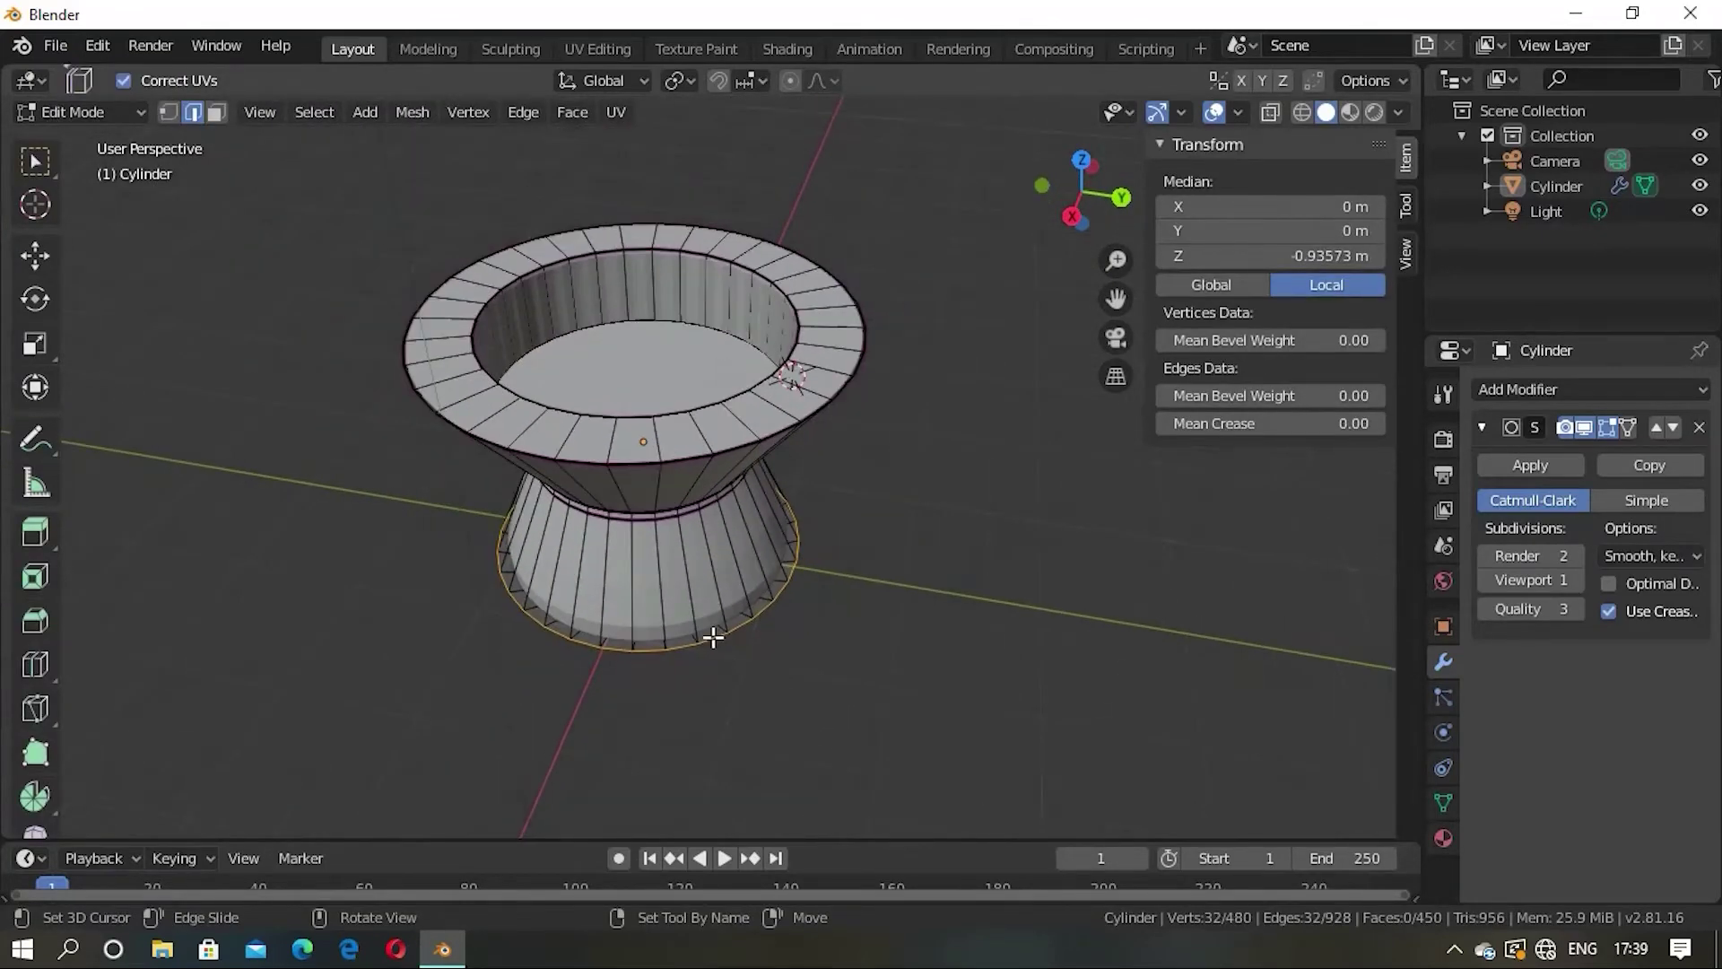
middle_drag(711, 629, 734, 706)
key(s)
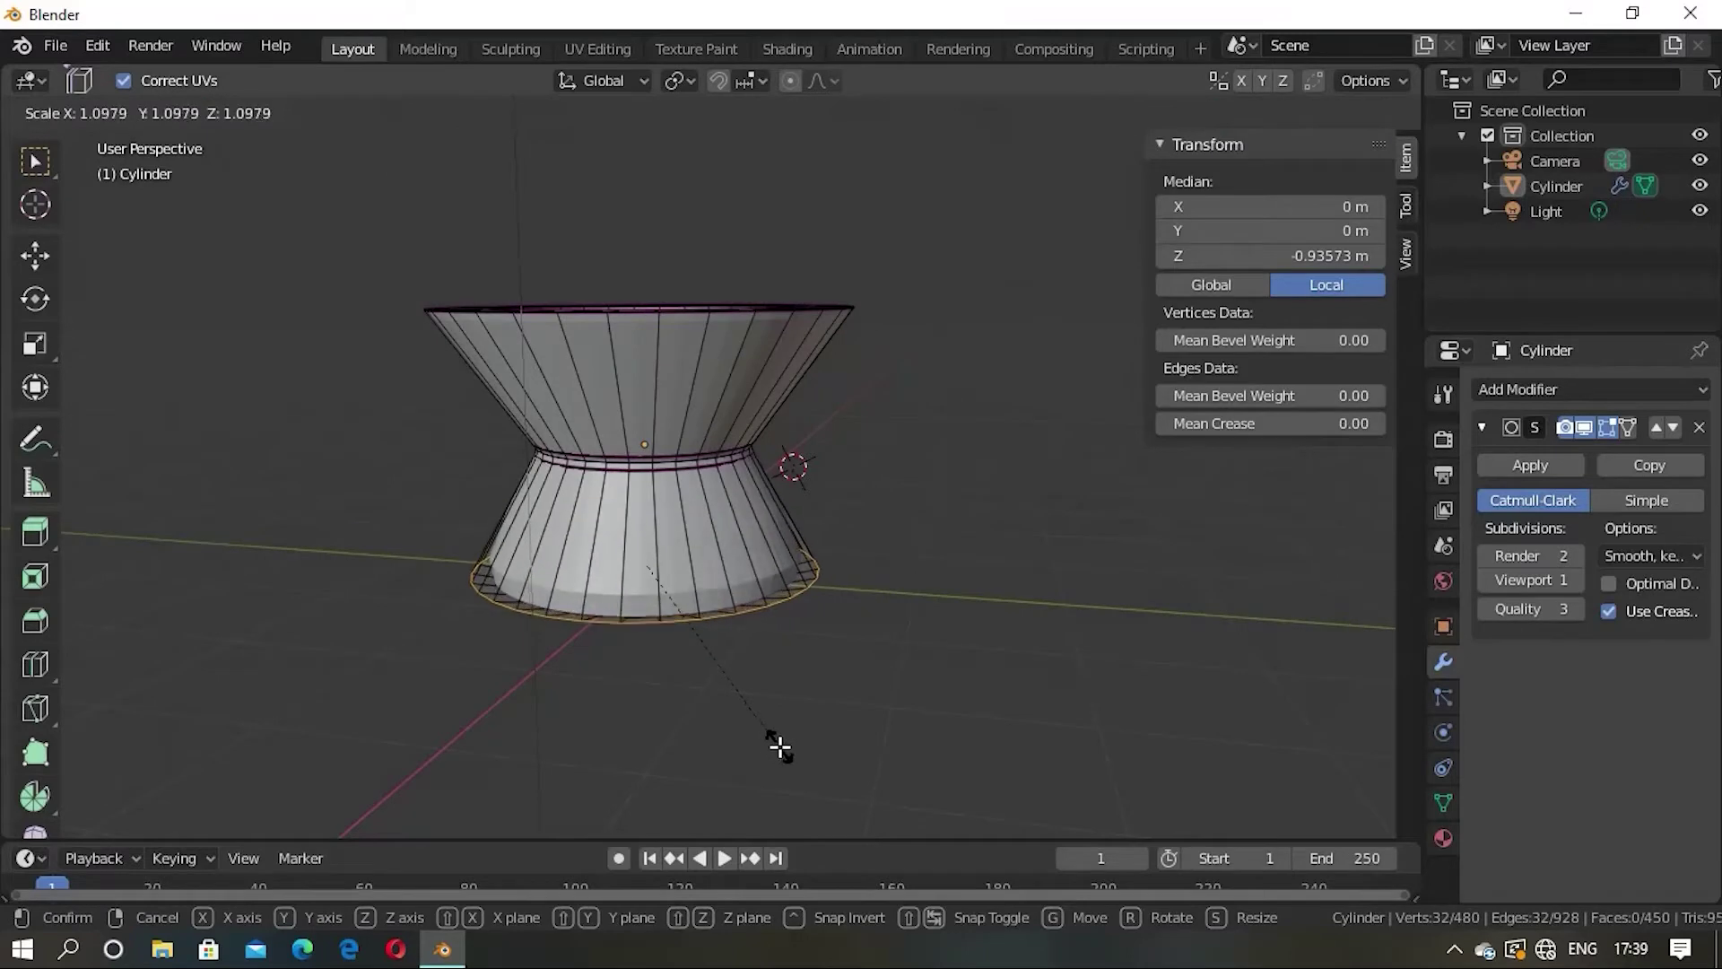
click(787, 755)
key(Tab)
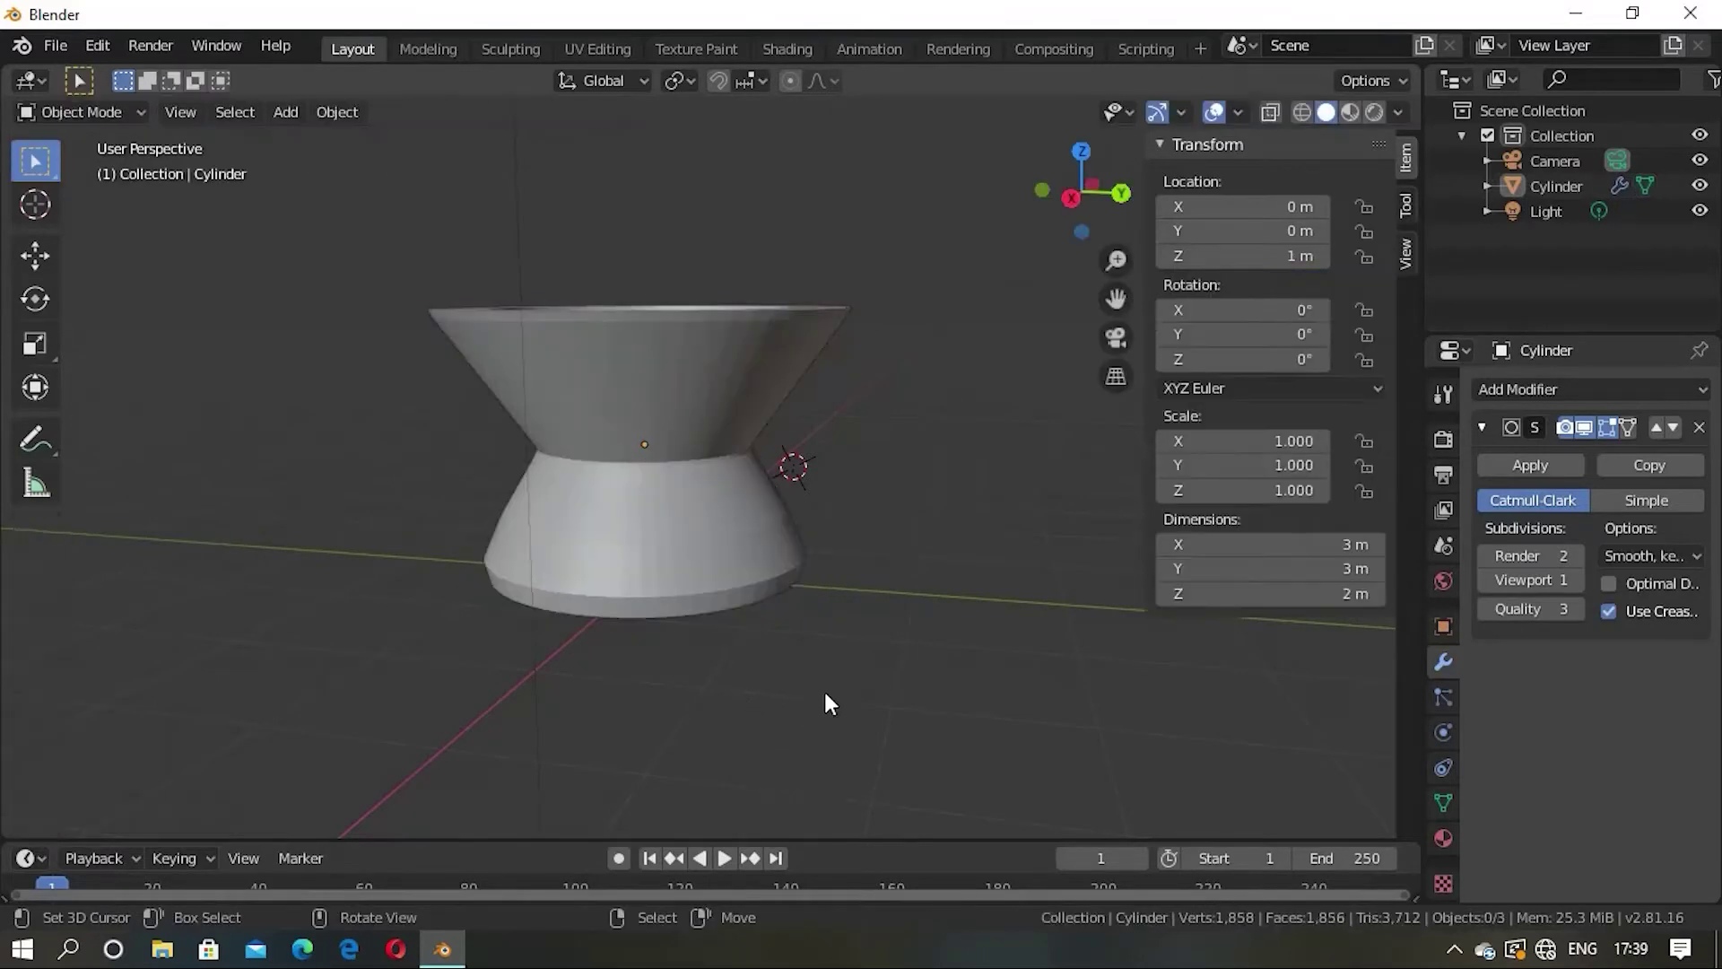
Step: Inspect the cup from several angles, then return to Edit Mode and clear the selection
mouse_move(823, 687)
middle_down()
mouse_move(820, 720)
mouse_move(795, 665)
mouse_move(830, 500)
mouse_move(819, 561)
middle_up()
scroll(795, 665, down, 2)
scroll(712, 527, up, 3)
mouse_move(713, 538)
middle_down()
mouse_move(914, 469)
mouse_move(772, 538)
mouse_move(650, 569)
mouse_move(683, 531)
middle_up()
scroll(687, 489, up, 2)
scroll(698, 462, up, 2)
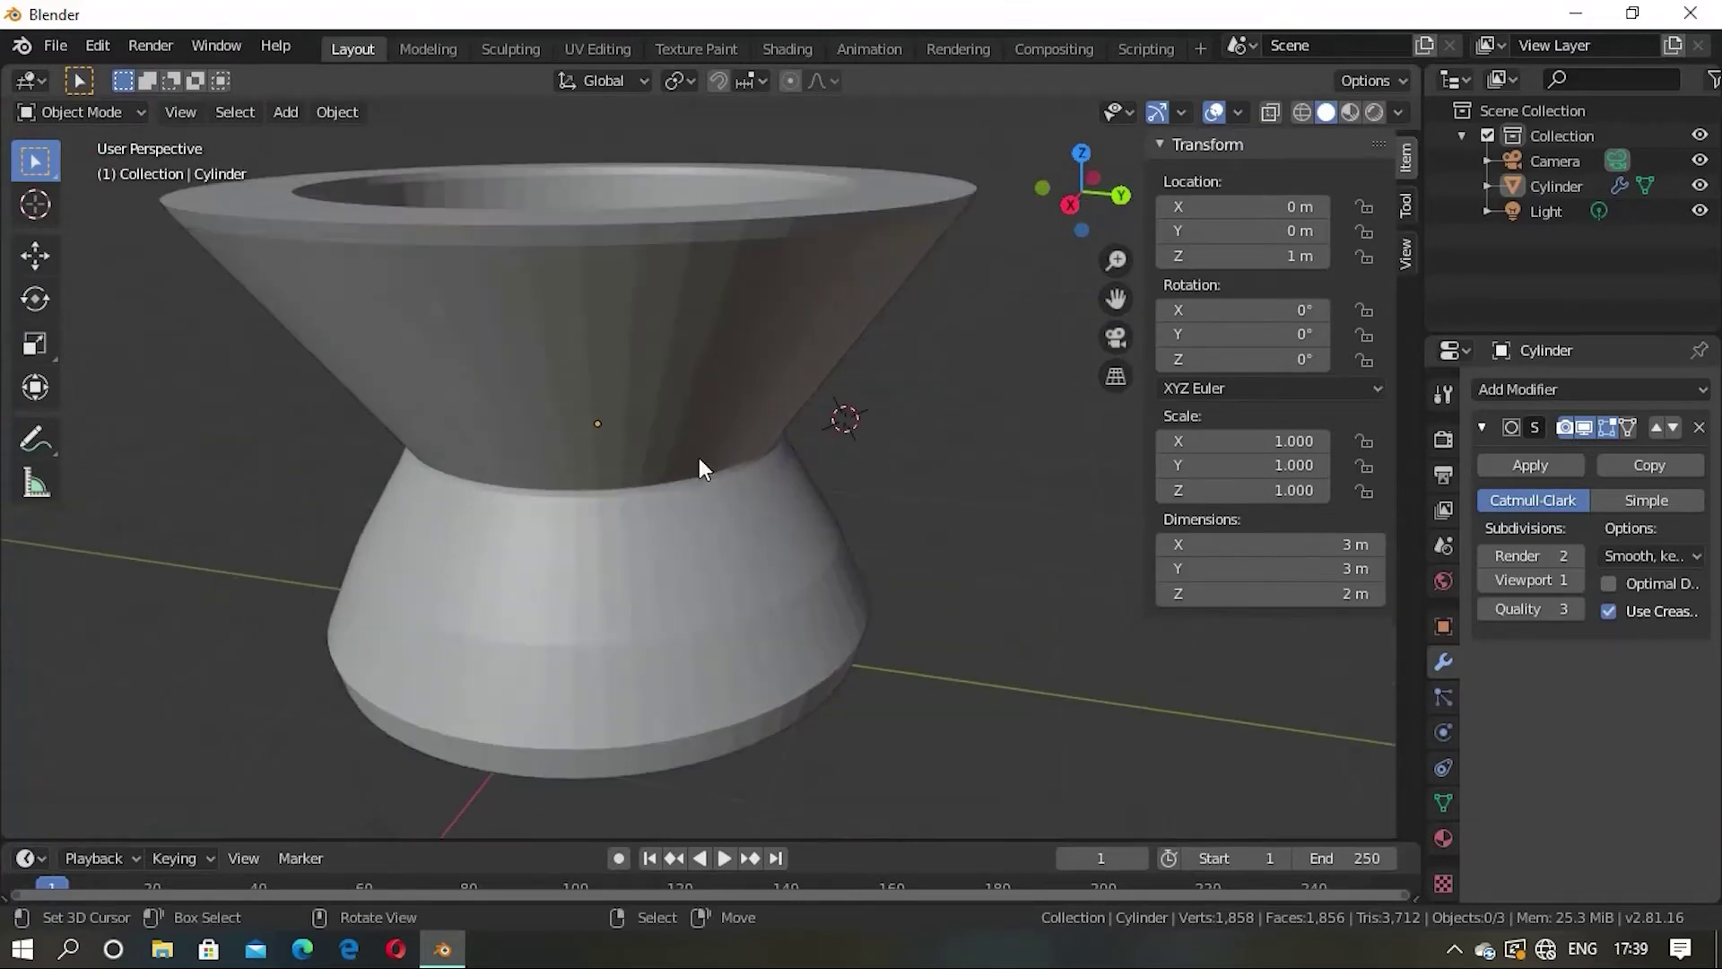
mouse_move(698, 461)
middle_down()
mouse_move(646, 601)
mouse_move(706, 457)
middle_up()
scroll(691, 494, down, 2)
key(Tab)
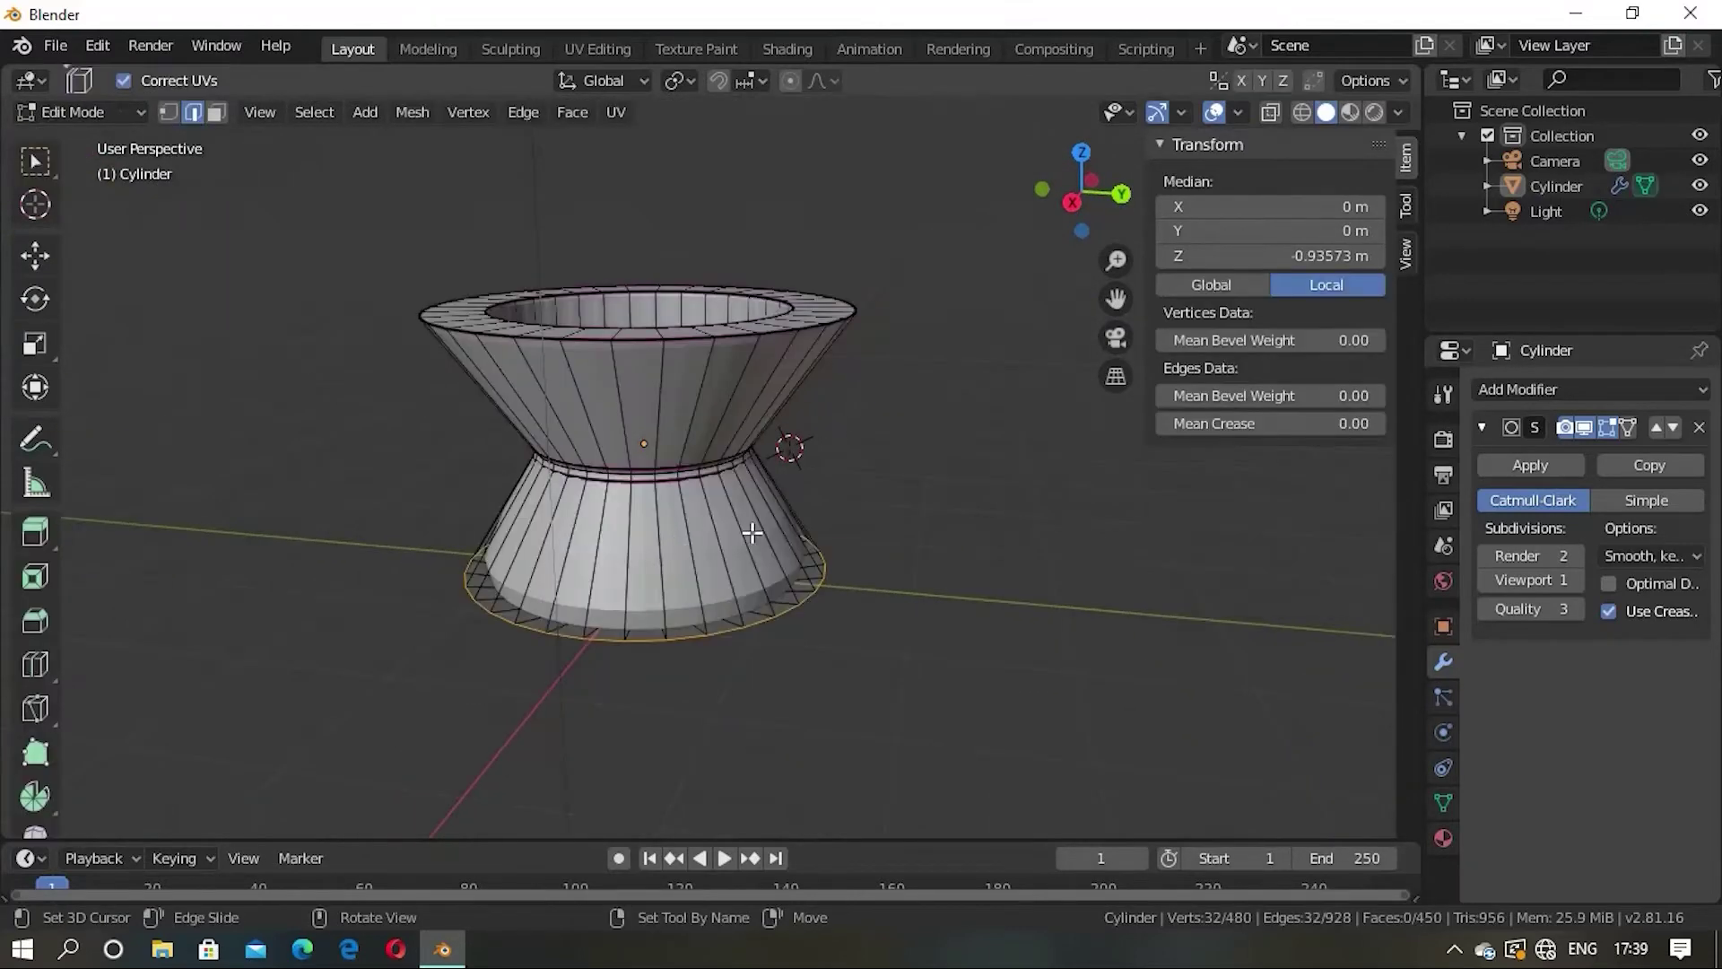
mouse_move(680, 531)
middle_down()
mouse_move(687, 583)
mouse_move(703, 454)
mouse_move(651, 473)
middle_up()
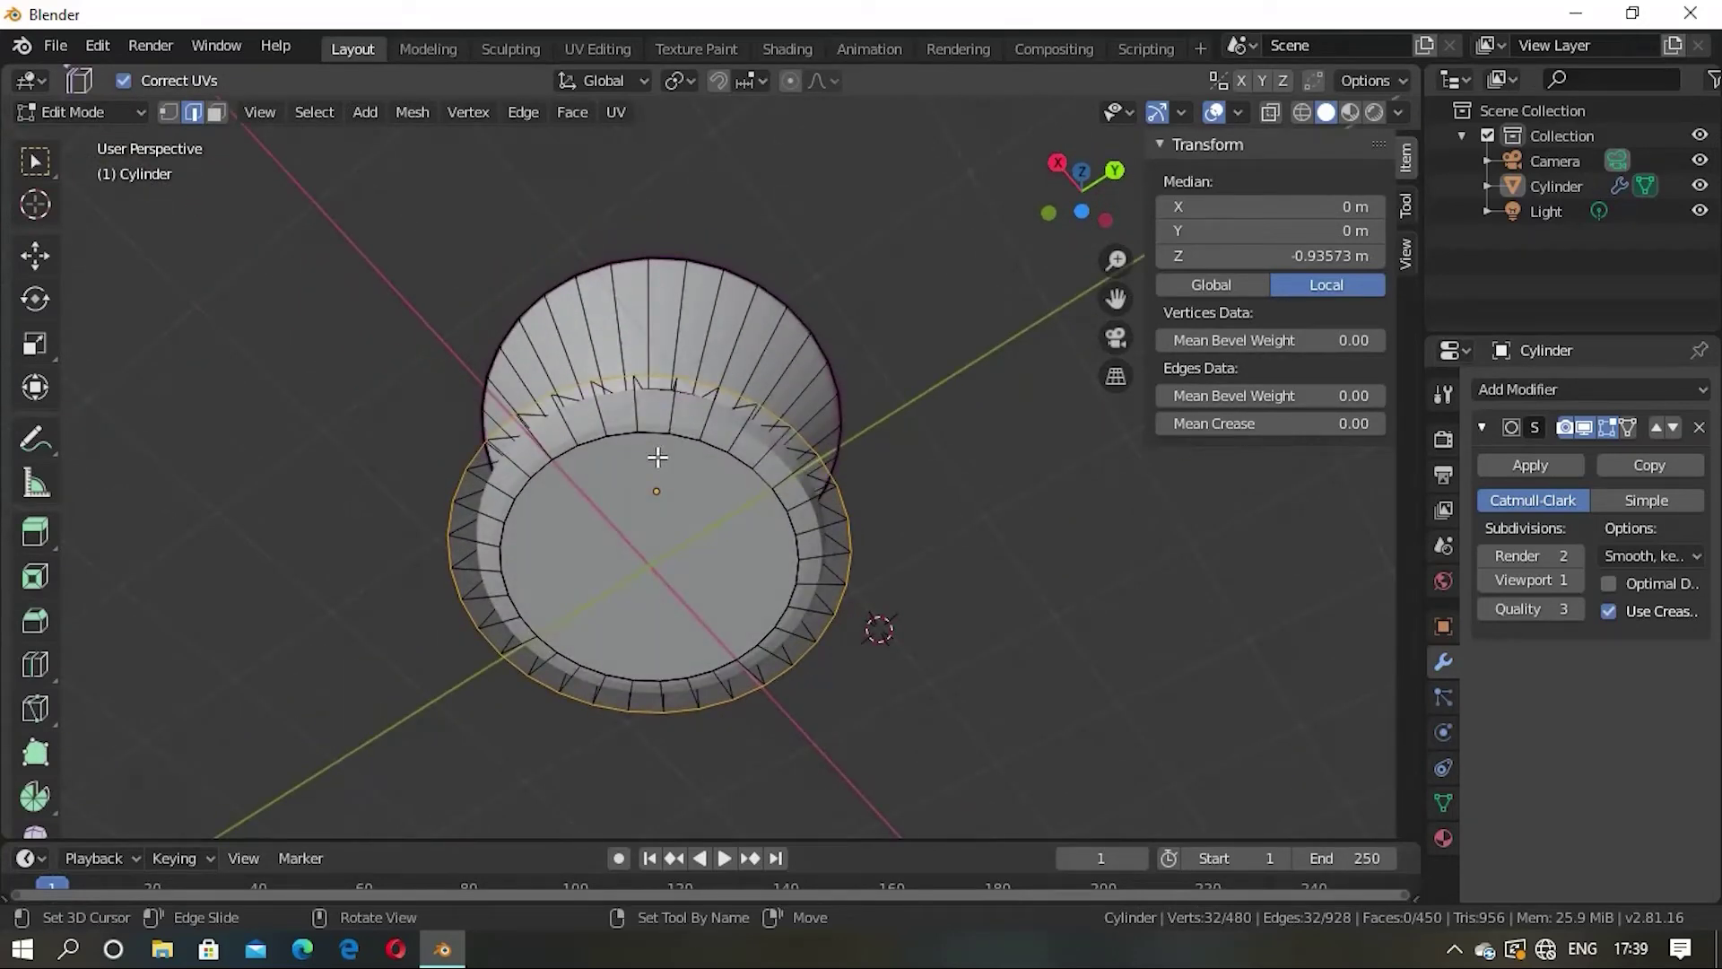
key(alt+a)
key(ctrl+z)
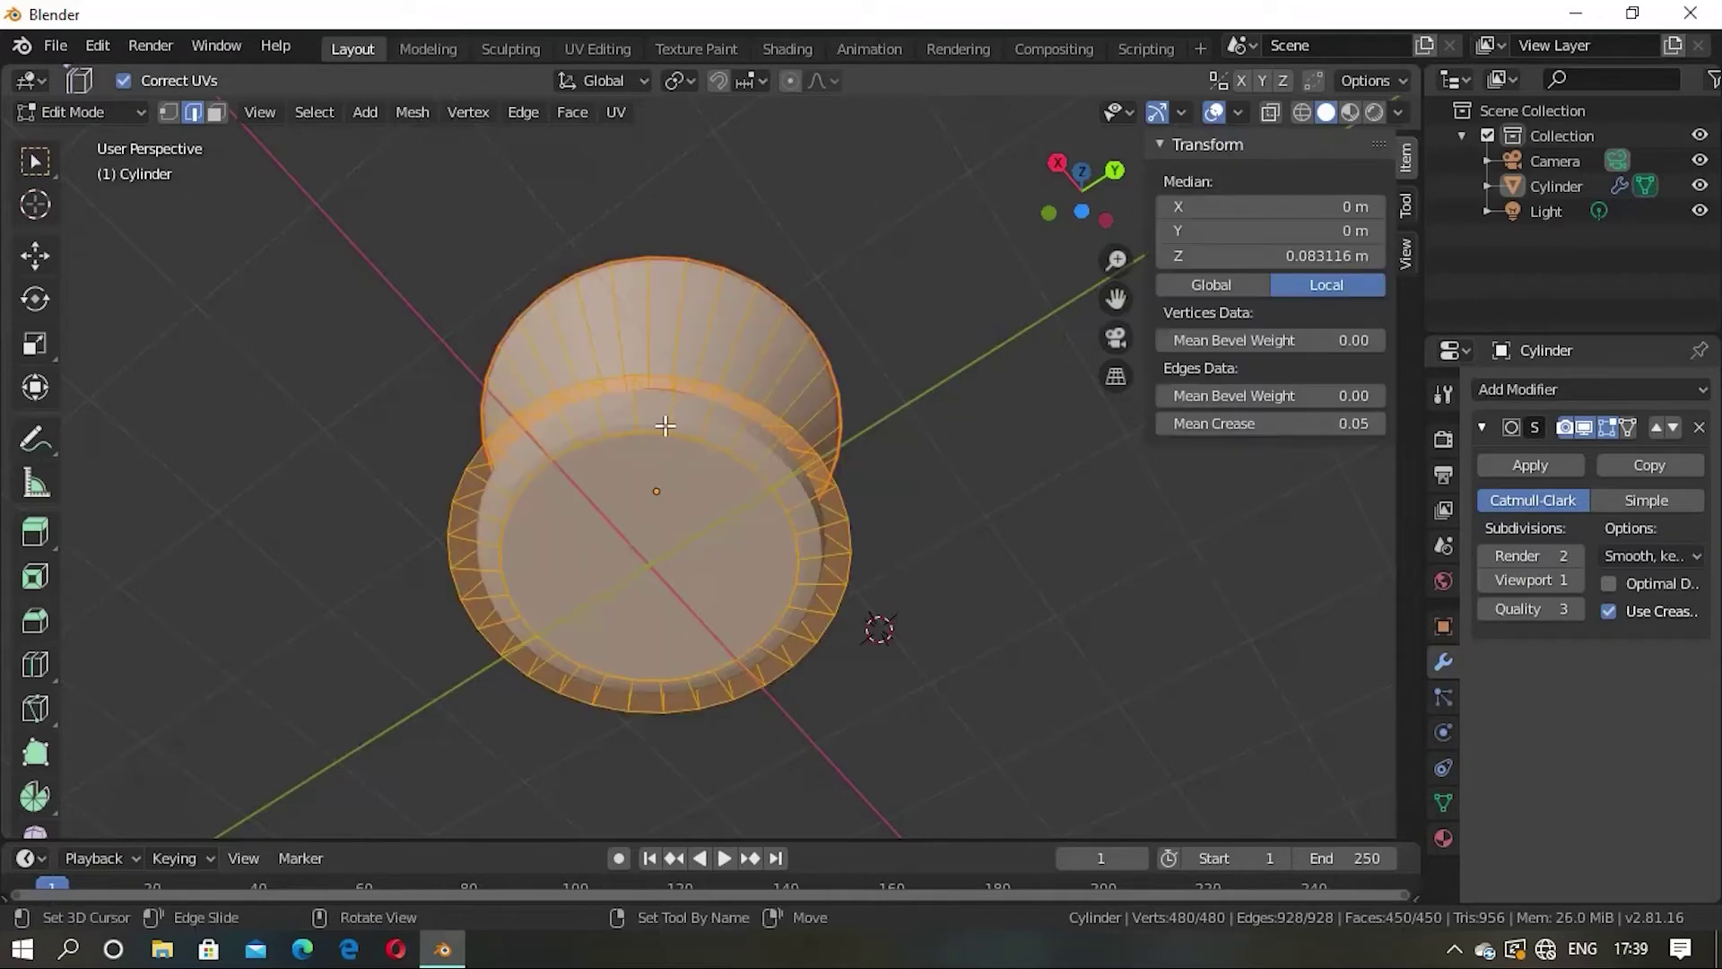
key(alt+a)
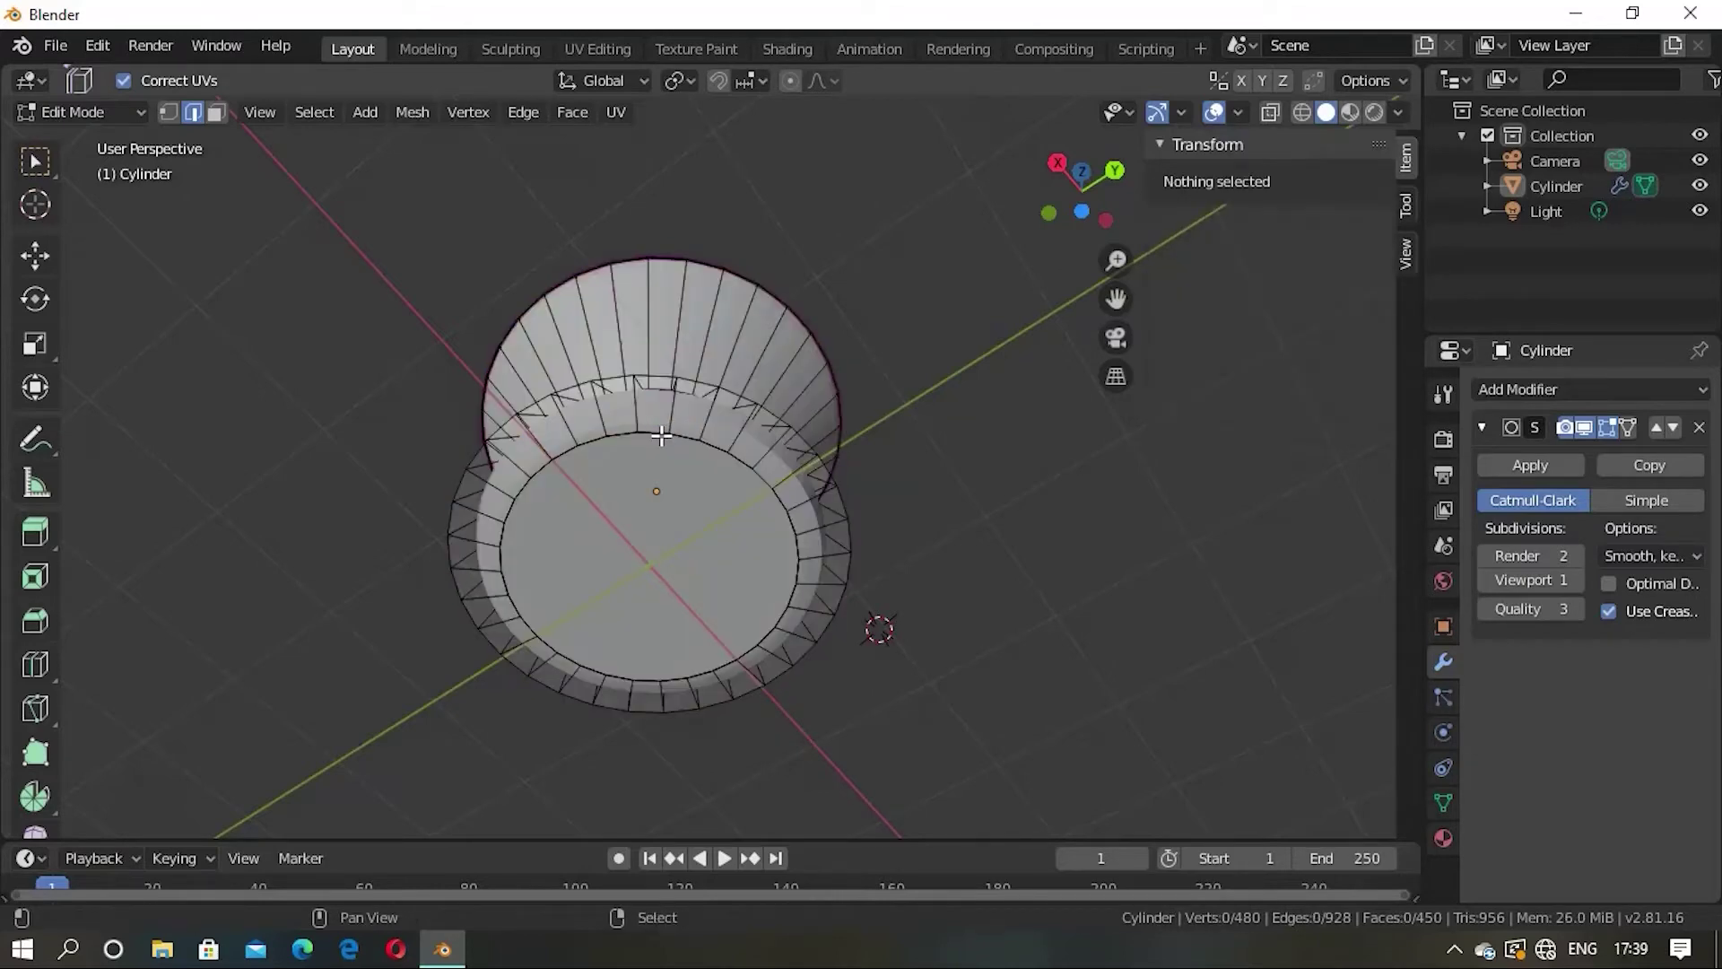
Step: Select the base edge loop and scale it out about 1.5 times
alt+click(661, 436)
key(alt+a)
alt+click(661, 436)
middle_drag(661, 436, 673, 627)
key(s)
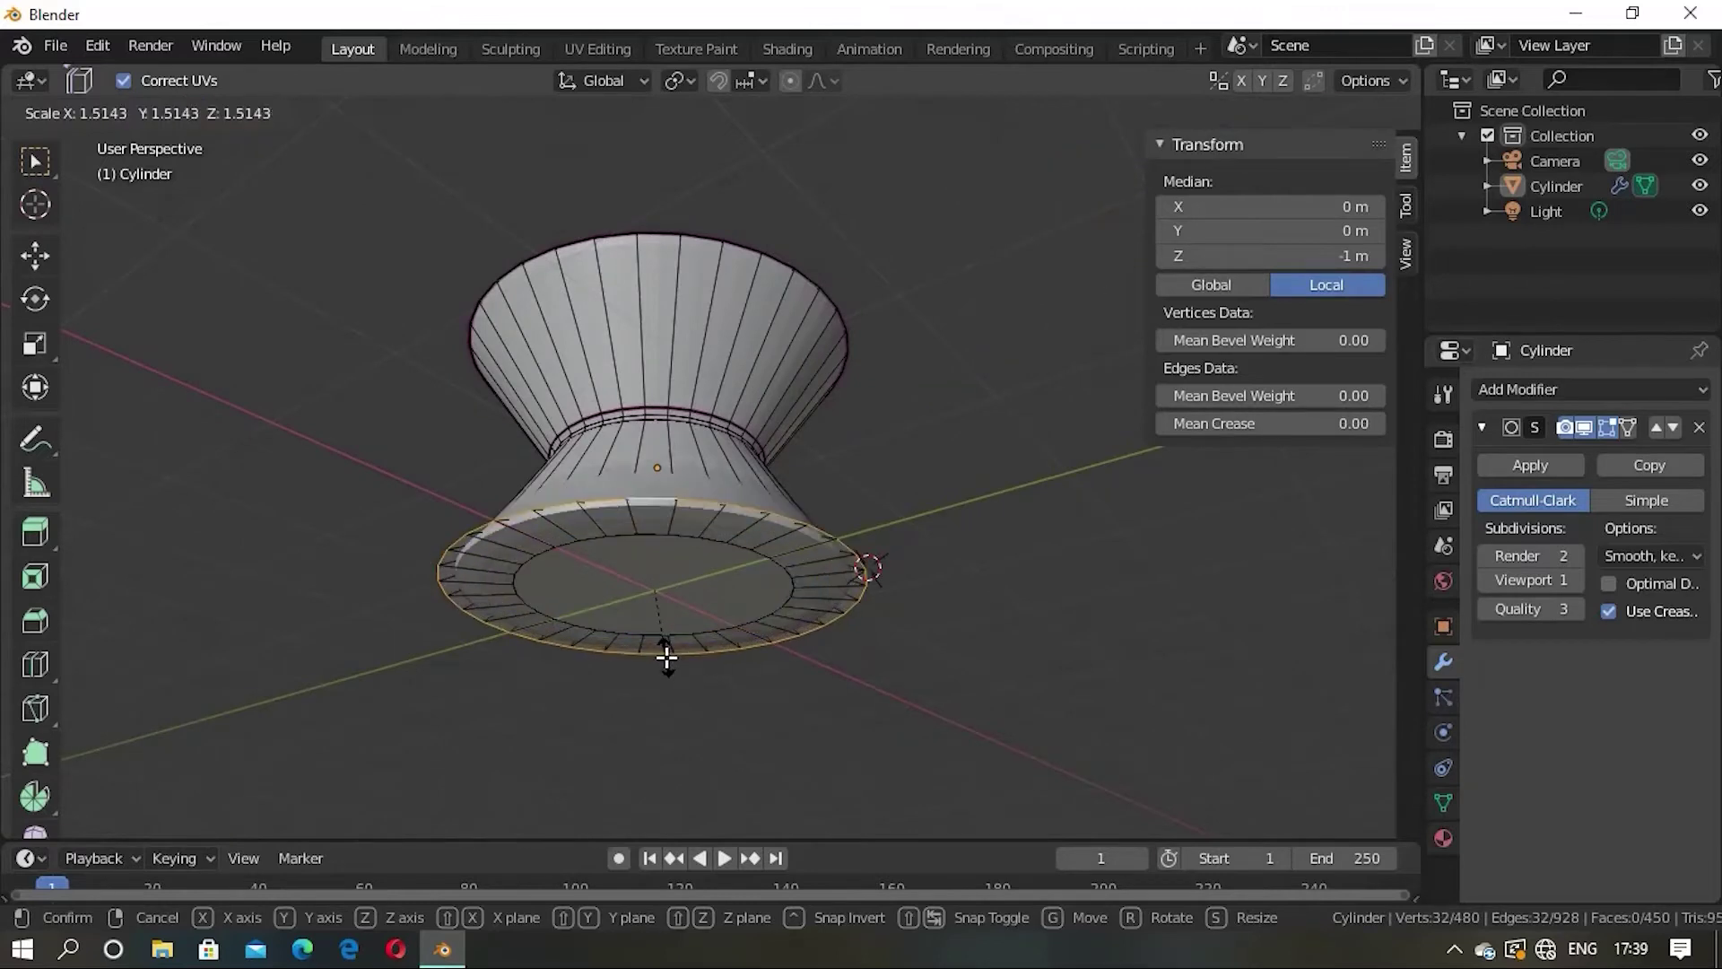
click(665, 657)
key(Tab)
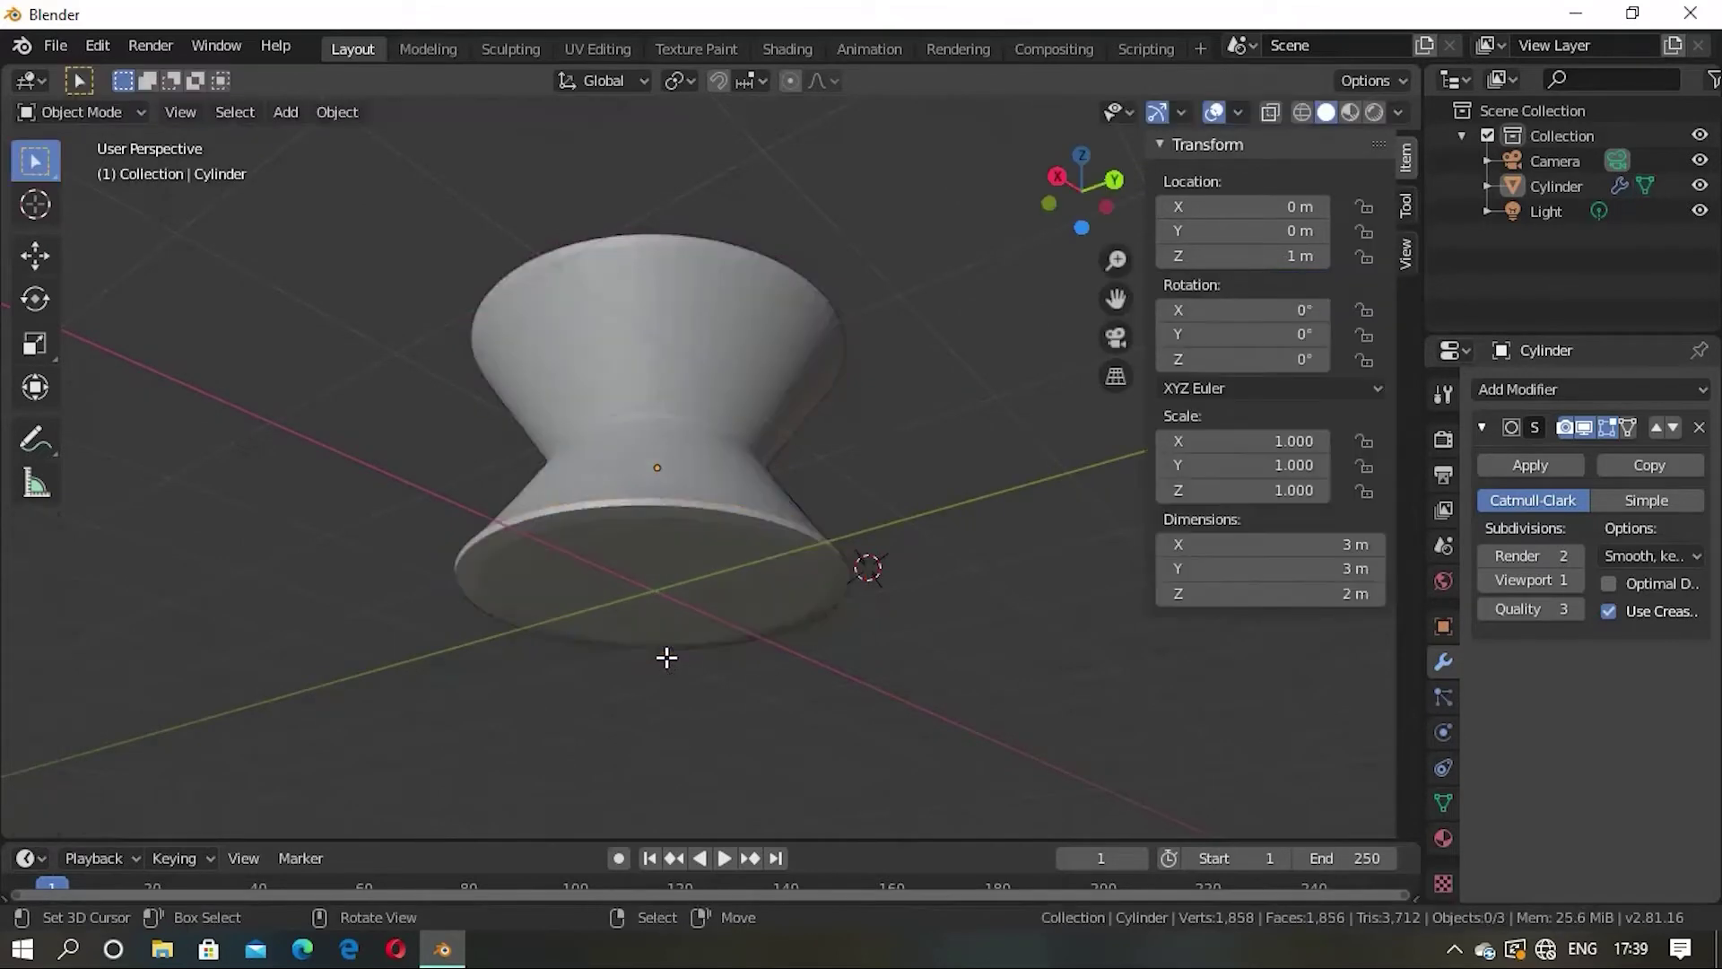
mouse_move(665, 657)
middle_down()
mouse_move(671, 686)
mouse_move(708, 678)
mouse_move(798, 610)
mouse_move(772, 589)
mouse_move(884, 588)
mouse_move(869, 565)
mouse_move(735, 643)
mouse_move(797, 581)
mouse_move(660, 549)
mouse_move(774, 476)
mouse_move(760, 543)
mouse_move(761, 415)
mouse_move(760, 484)
middle_up()
scroll(764, 544, up, 5)
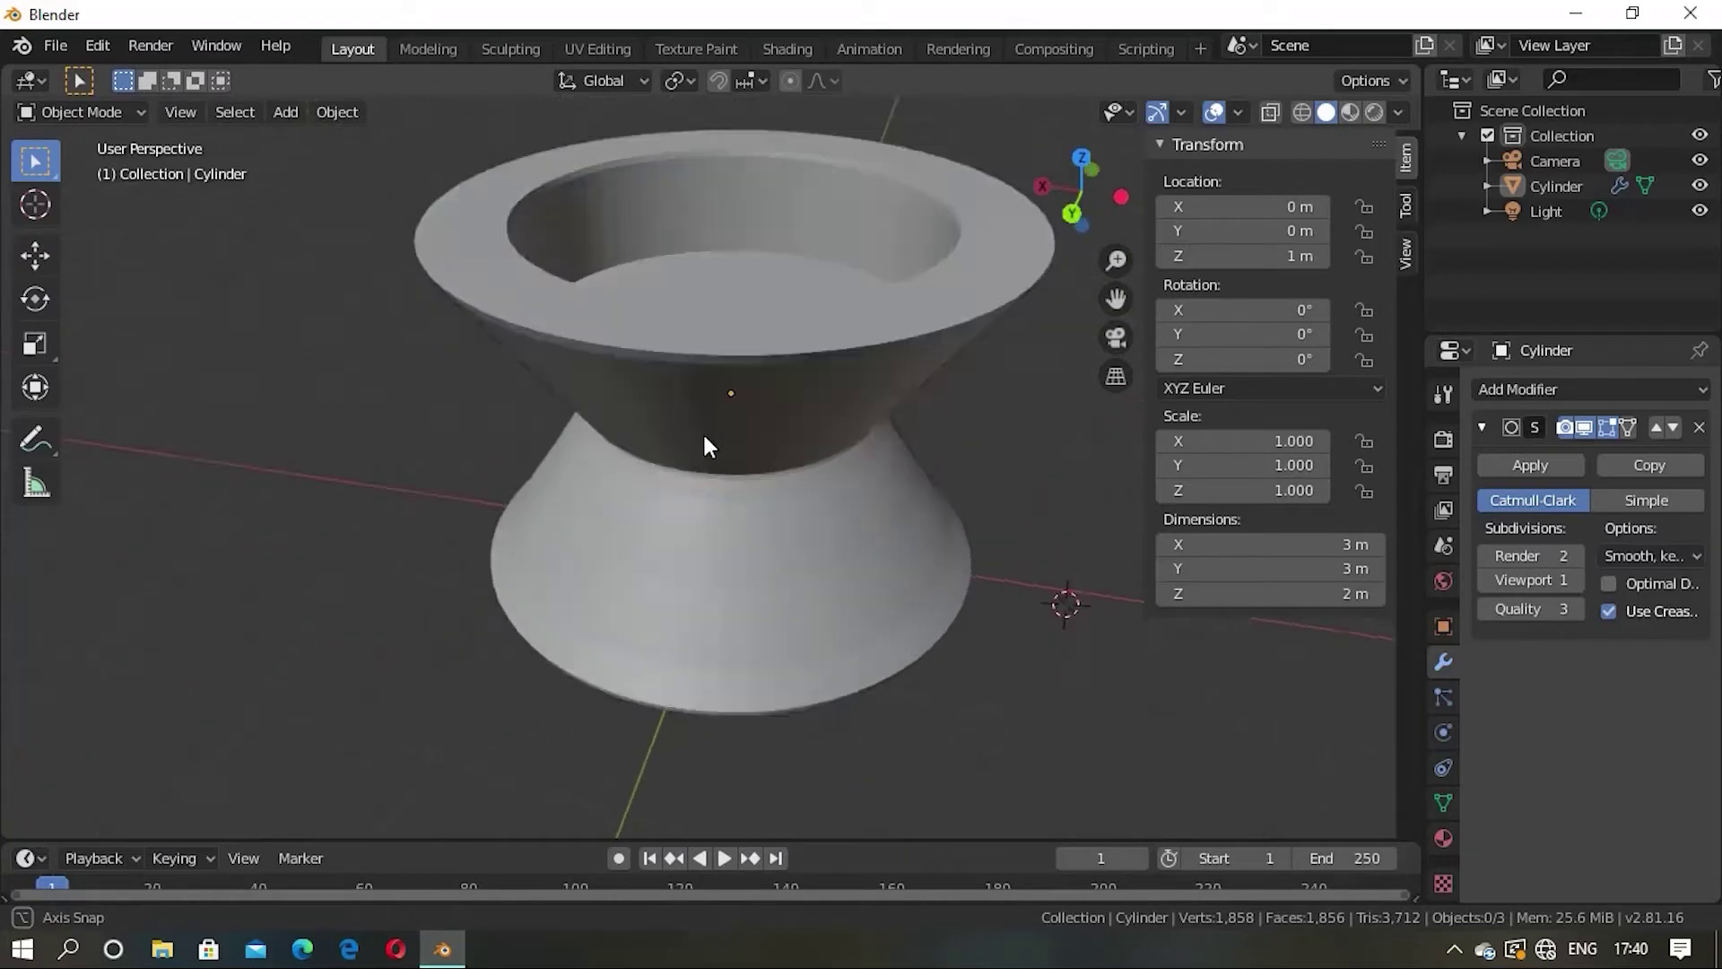
mouse_move(581, 507)
middle_down()
mouse_move(761, 368)
mouse_move(809, 396)
mouse_move(677, 456)
mouse_move(718, 495)
mouse_move(803, 522)
mouse_move(793, 511)
mouse_move(838, 500)
middle_up()
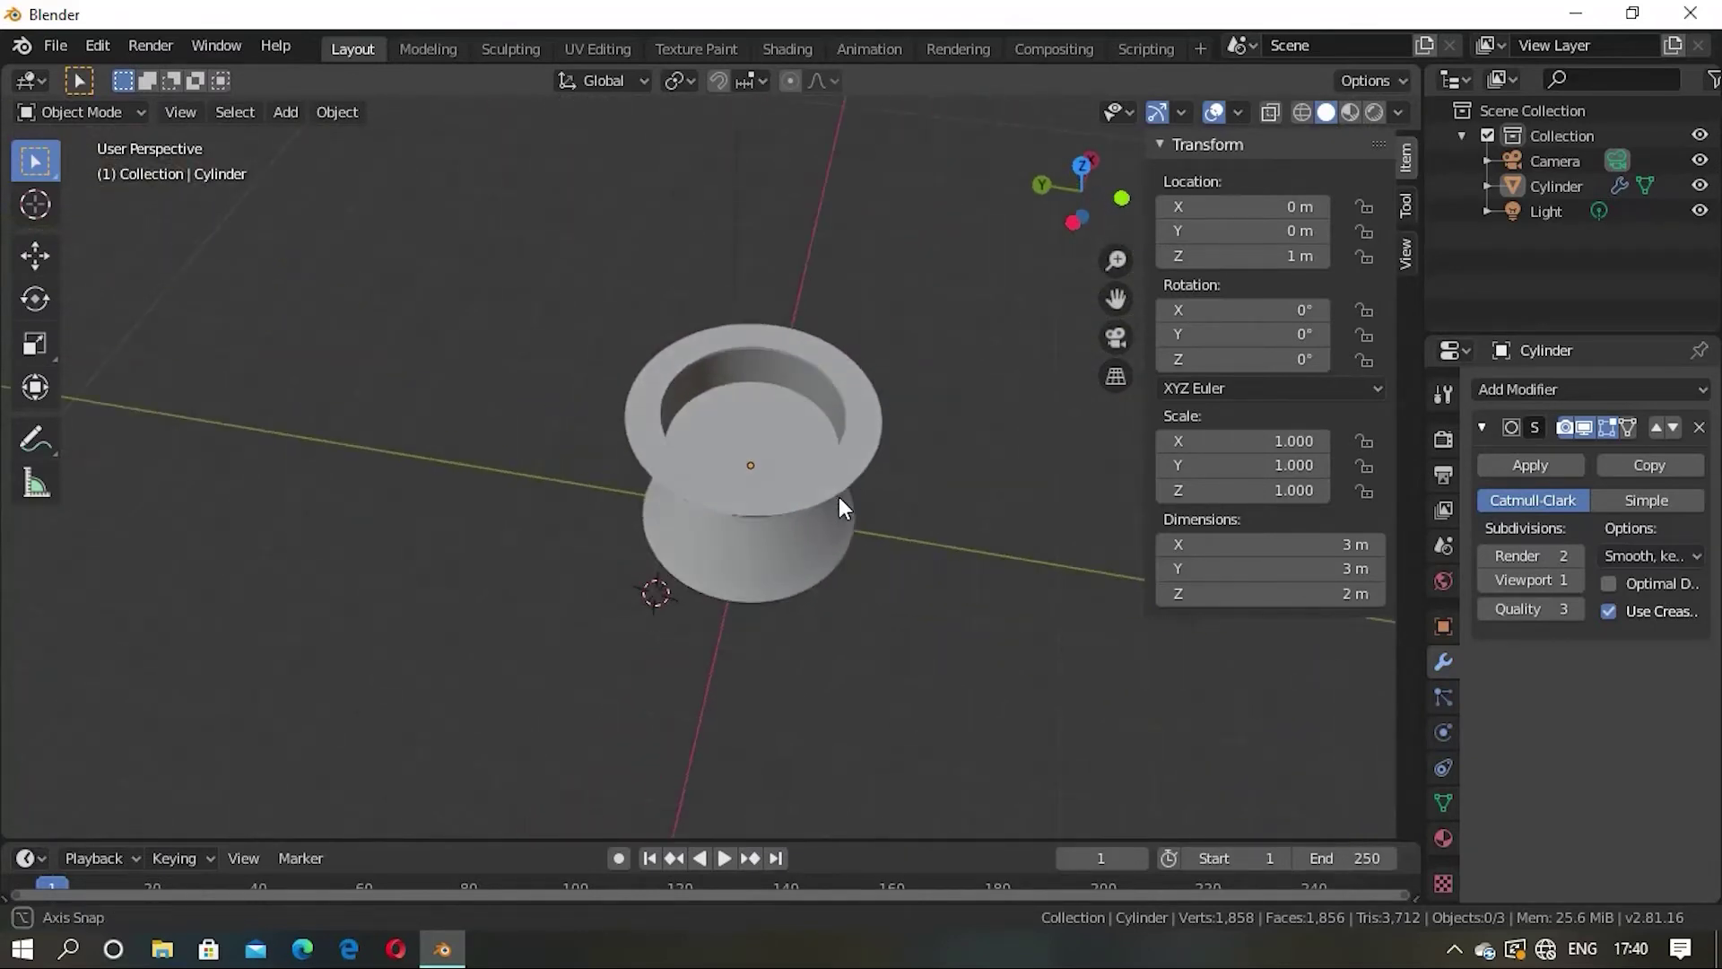
key(Tab)
key(alt+a)
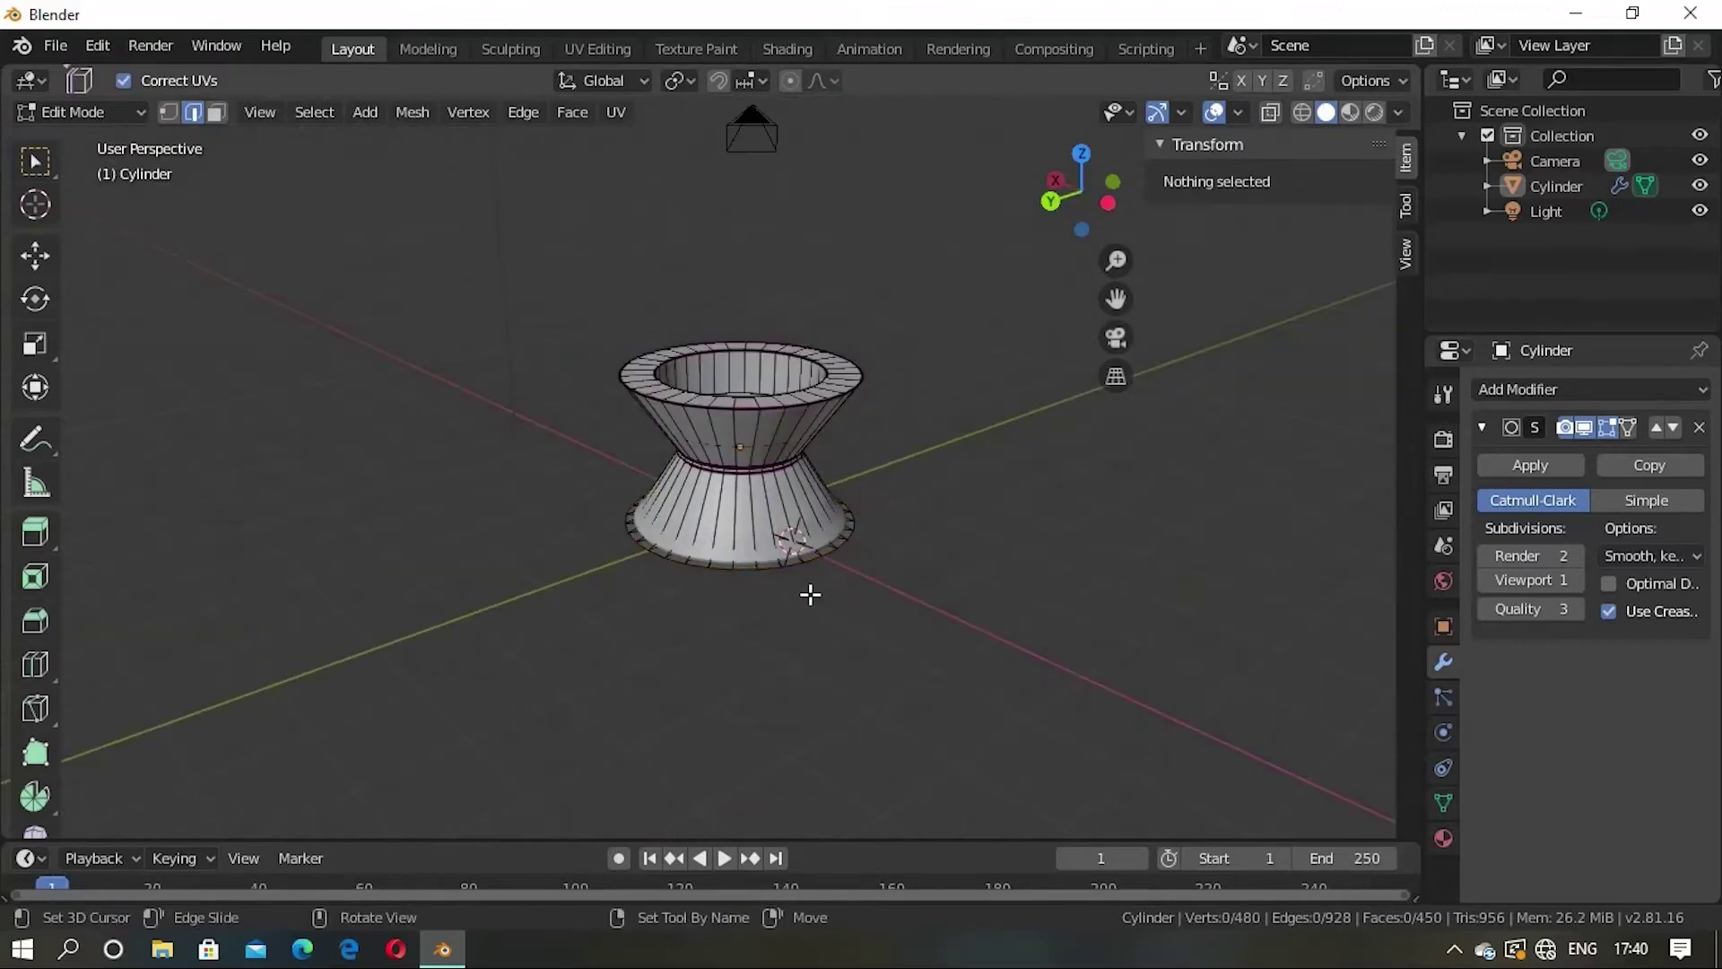
scroll(819, 576, up, 3)
mouse_move(819, 577)
middle_down()
mouse_move(789, 627)
mouse_move(545, 551)
mouse_move(773, 680)
mouse_move(765, 584)
mouse_move(597, 627)
middle_up()
key(Tab)
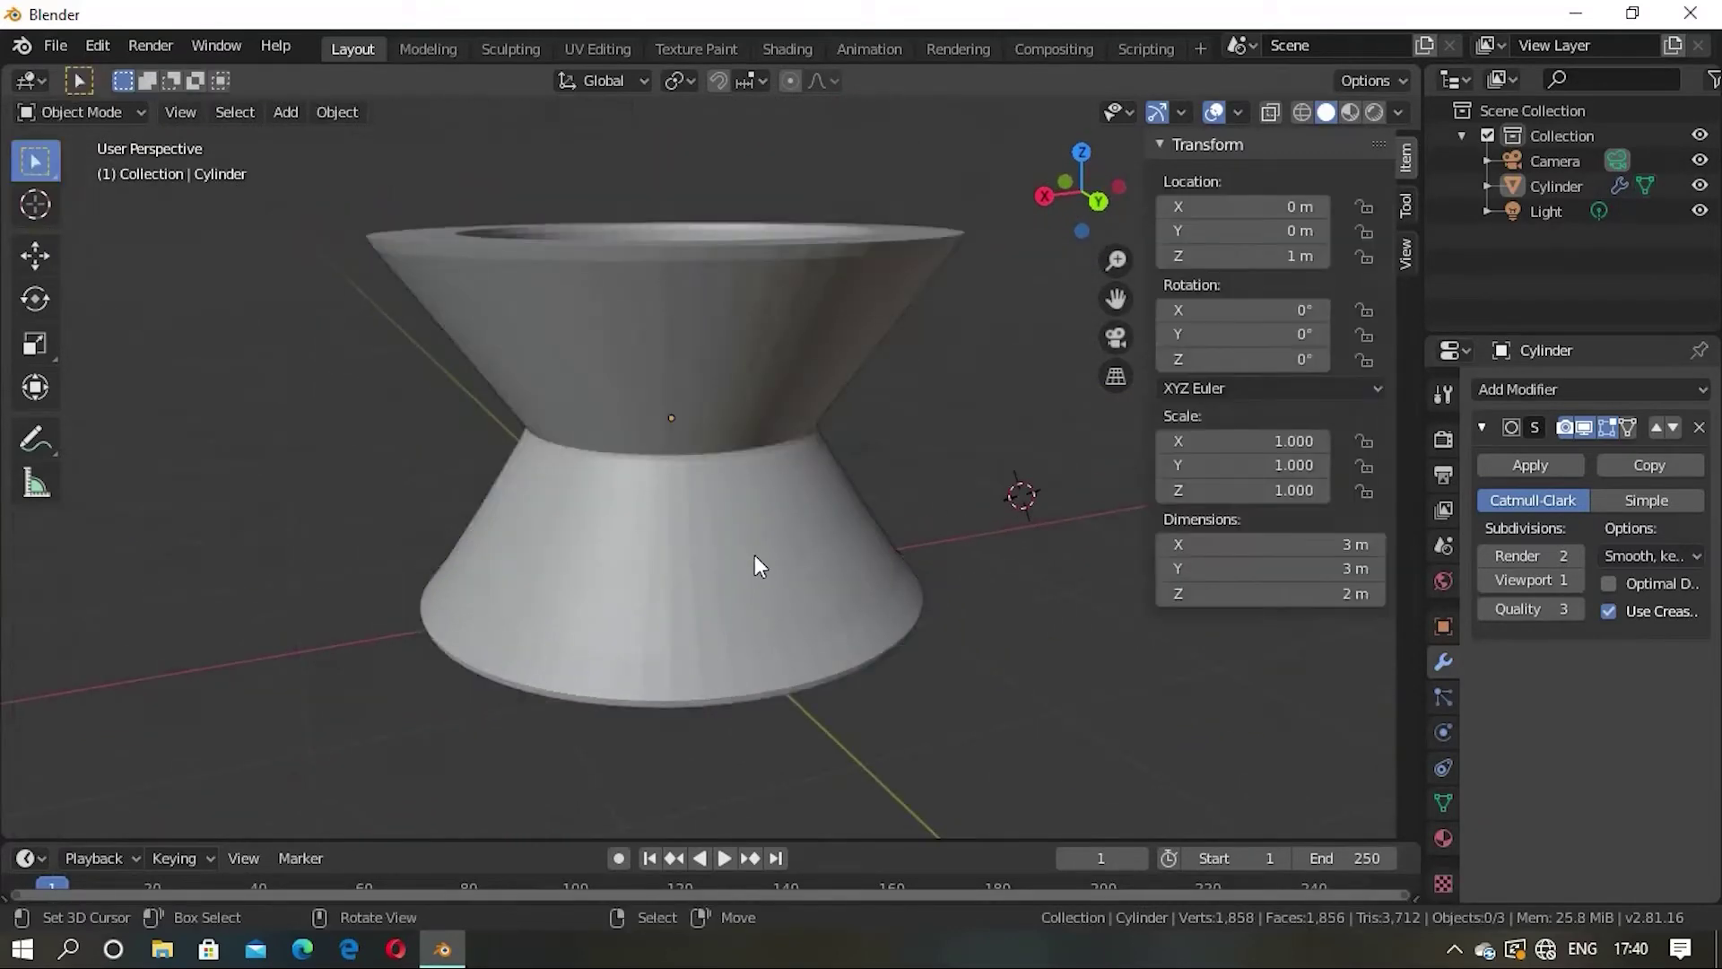
click(756, 555)
Step: Apply Shade Smooth to the cylinder through the 'shad' command search
scroll(761, 571, down, 2)
key(F3)
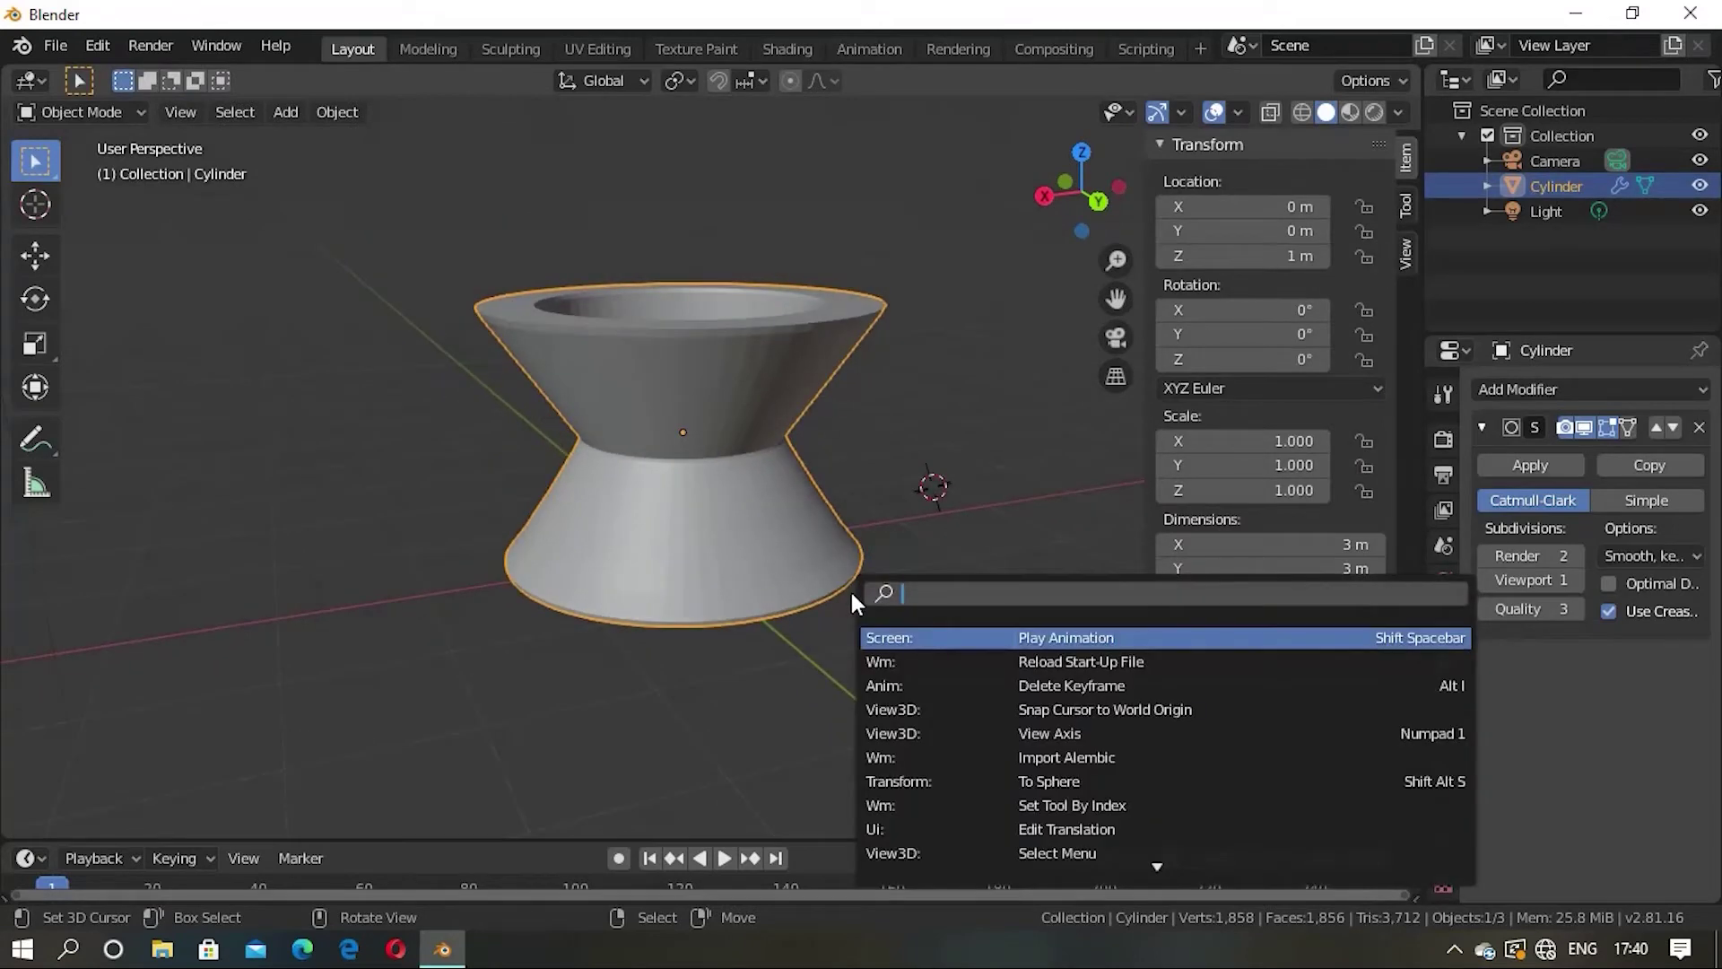
text(shade)
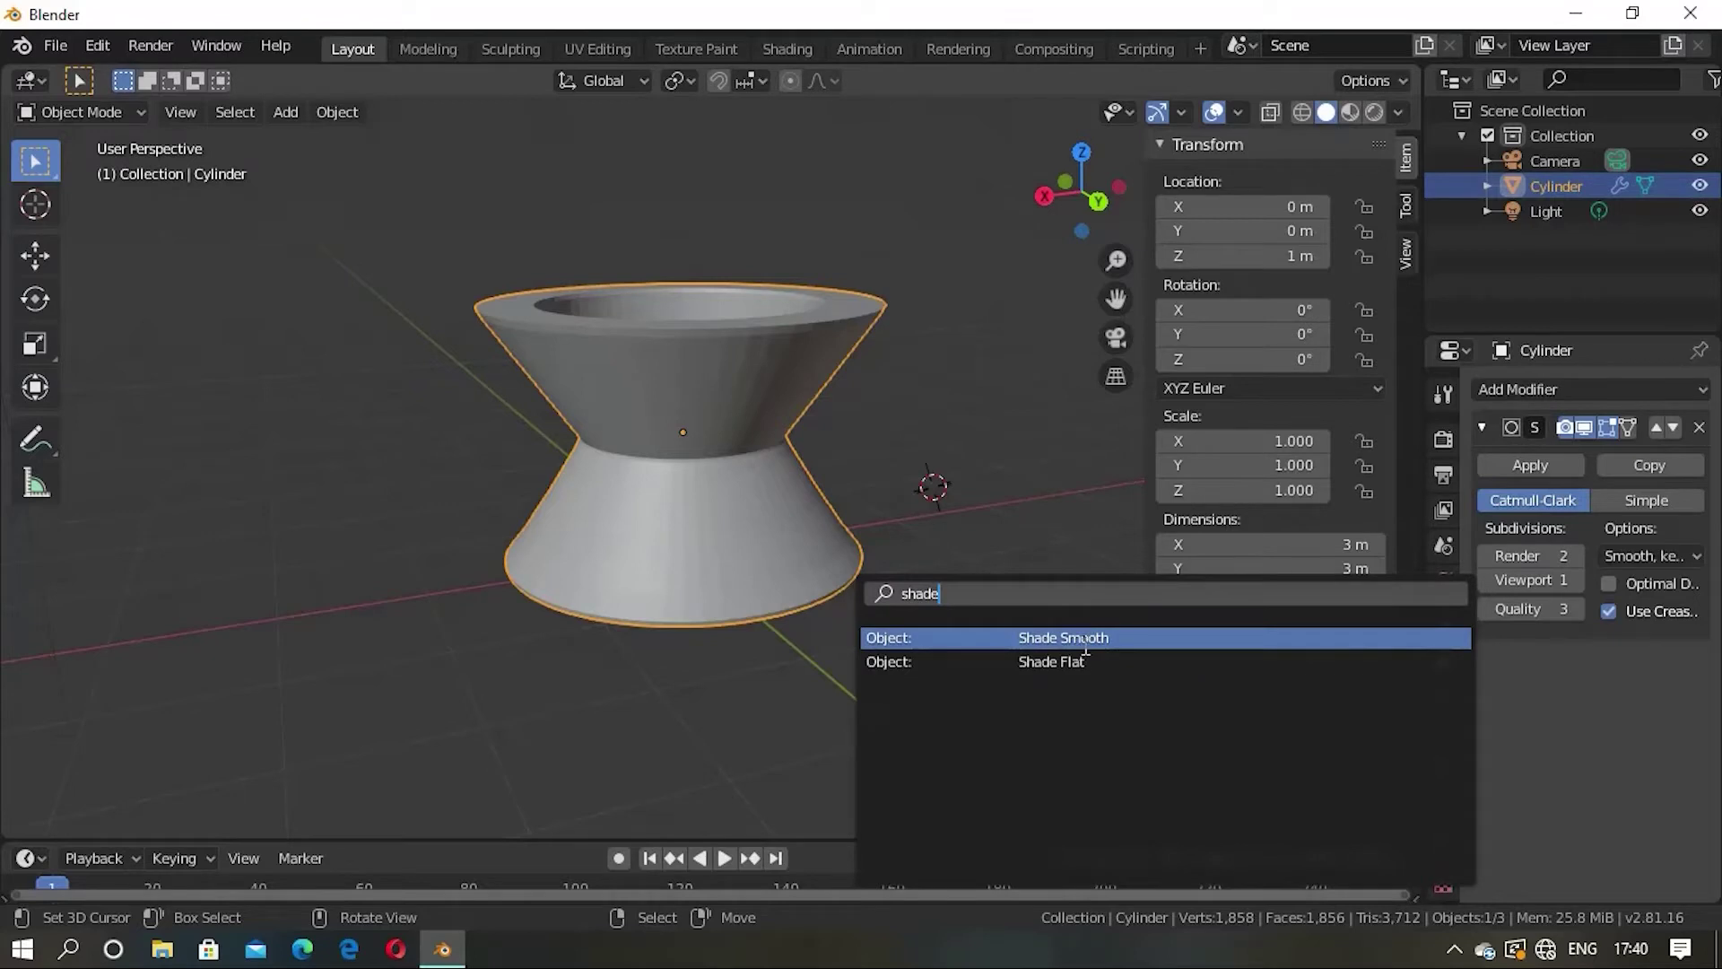
click(1085, 644)
mouse_move(913, 612)
middle_down()
mouse_move(793, 714)
mouse_move(886, 684)
middle_up()
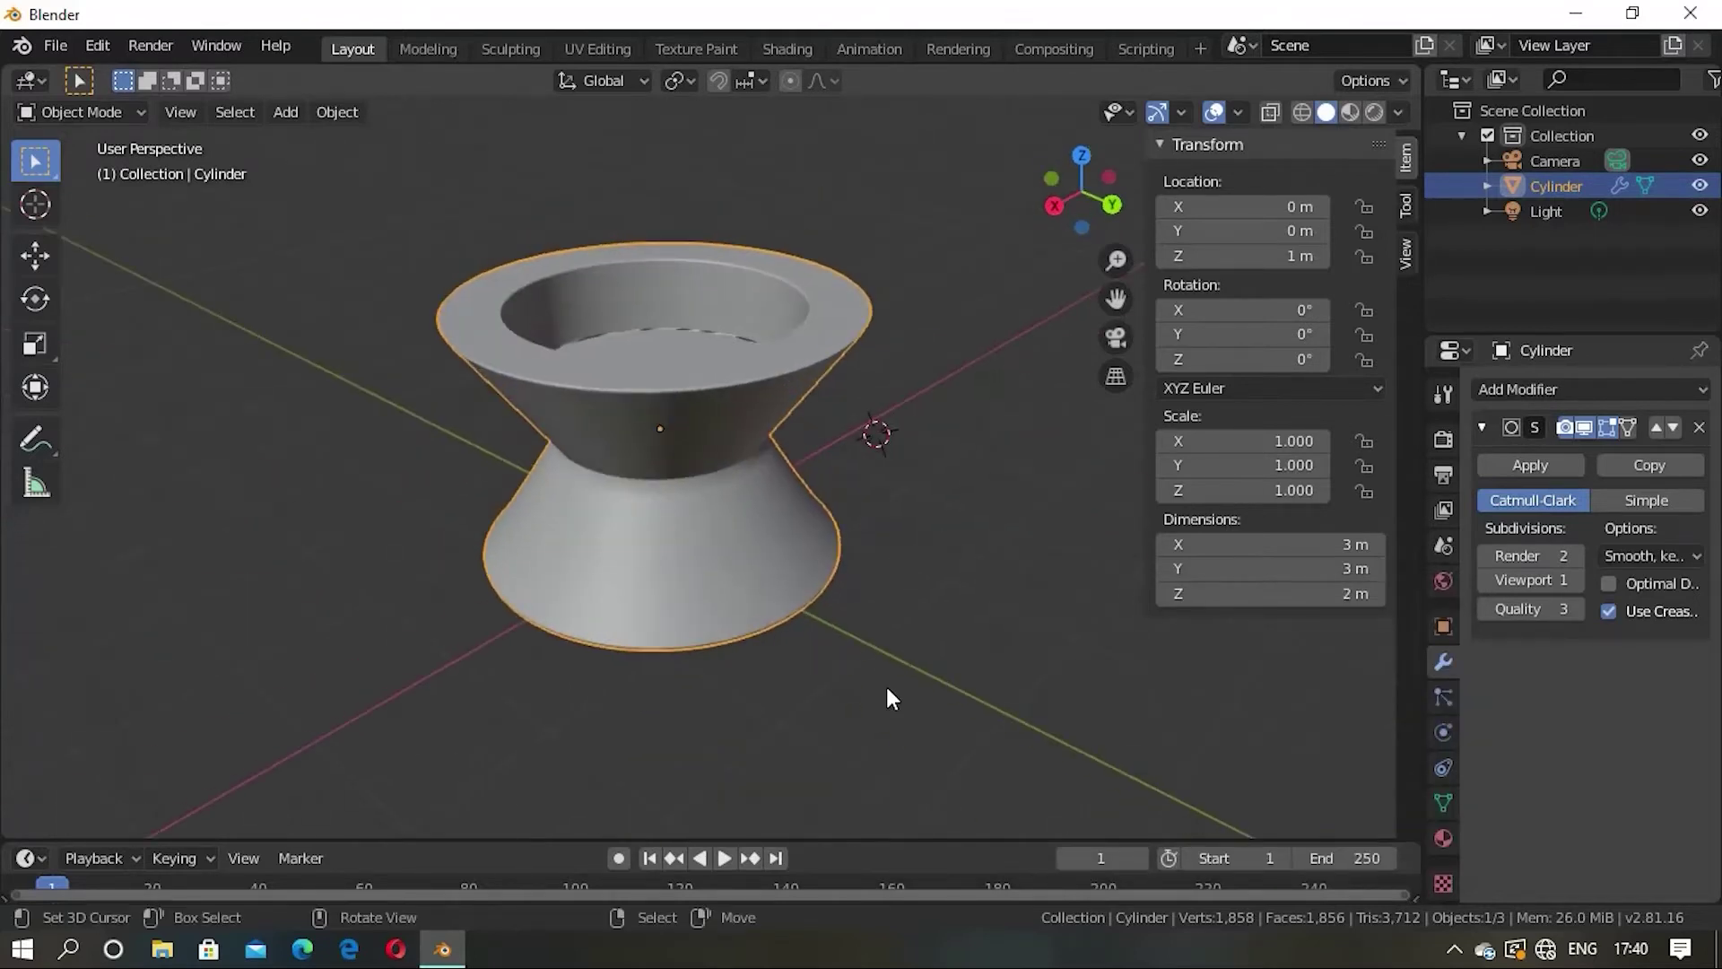
click(933, 628)
mouse_move(932, 628)
middle_down()
mouse_move(864, 687)
mouse_move(992, 608)
mouse_move(946, 561)
mouse_move(923, 446)
mouse_move(807, 338)
mouse_move(765, 388)
mouse_move(584, 468)
mouse_move(630, 574)
mouse_move(753, 439)
mouse_move(616, 511)
mouse_move(750, 433)
mouse_move(842, 448)
mouse_move(804, 529)
mouse_move(719, 498)
mouse_move(805, 384)
mouse_move(768, 477)
mouse_move(854, 471)
mouse_move(714, 492)
mouse_move(923, 619)
mouse_move(923, 565)
mouse_move(769, 642)
mouse_move(815, 492)
mouse_move(642, 481)
mouse_move(877, 511)
mouse_move(607, 577)
mouse_move(730, 550)
mouse_move(746, 564)
middle_up()
Step: Hide the N sidebar, deselect the cylinder and move the 3D cursor off its top
click(714, 491)
key(n)
mouse_move(865, 576)
middle_down()
mouse_move(788, 519)
mouse_move(758, 562)
mouse_move(610, 584)
mouse_move(619, 529)
mouse_move(810, 527)
mouse_move(637, 599)
mouse_move(765, 466)
mouse_move(843, 475)
mouse_move(865, 578)
mouse_move(868, 426)
mouse_move(981, 476)
mouse_move(664, 538)
mouse_move(772, 480)
mouse_move(677, 488)
mouse_move(665, 515)
mouse_move(933, 516)
mouse_move(1165, 457)
mouse_move(838, 523)
mouse_move(869, 466)
mouse_move(739, 599)
mouse_move(891, 508)
mouse_move(907, 546)
mouse_move(796, 542)
mouse_move(1215, 537)
mouse_move(837, 565)
mouse_move(838, 604)
mouse_move(1073, 616)
mouse_move(793, 704)
mouse_move(826, 523)
middle_up()
click(874, 515)
shift+right_click(637, 599)
scroll(759, 529, up, 3)
Step: Shrink the cup's inner top face to about 0.95 in face select, then view it in Object Mode
scroll(826, 524, up, 3)
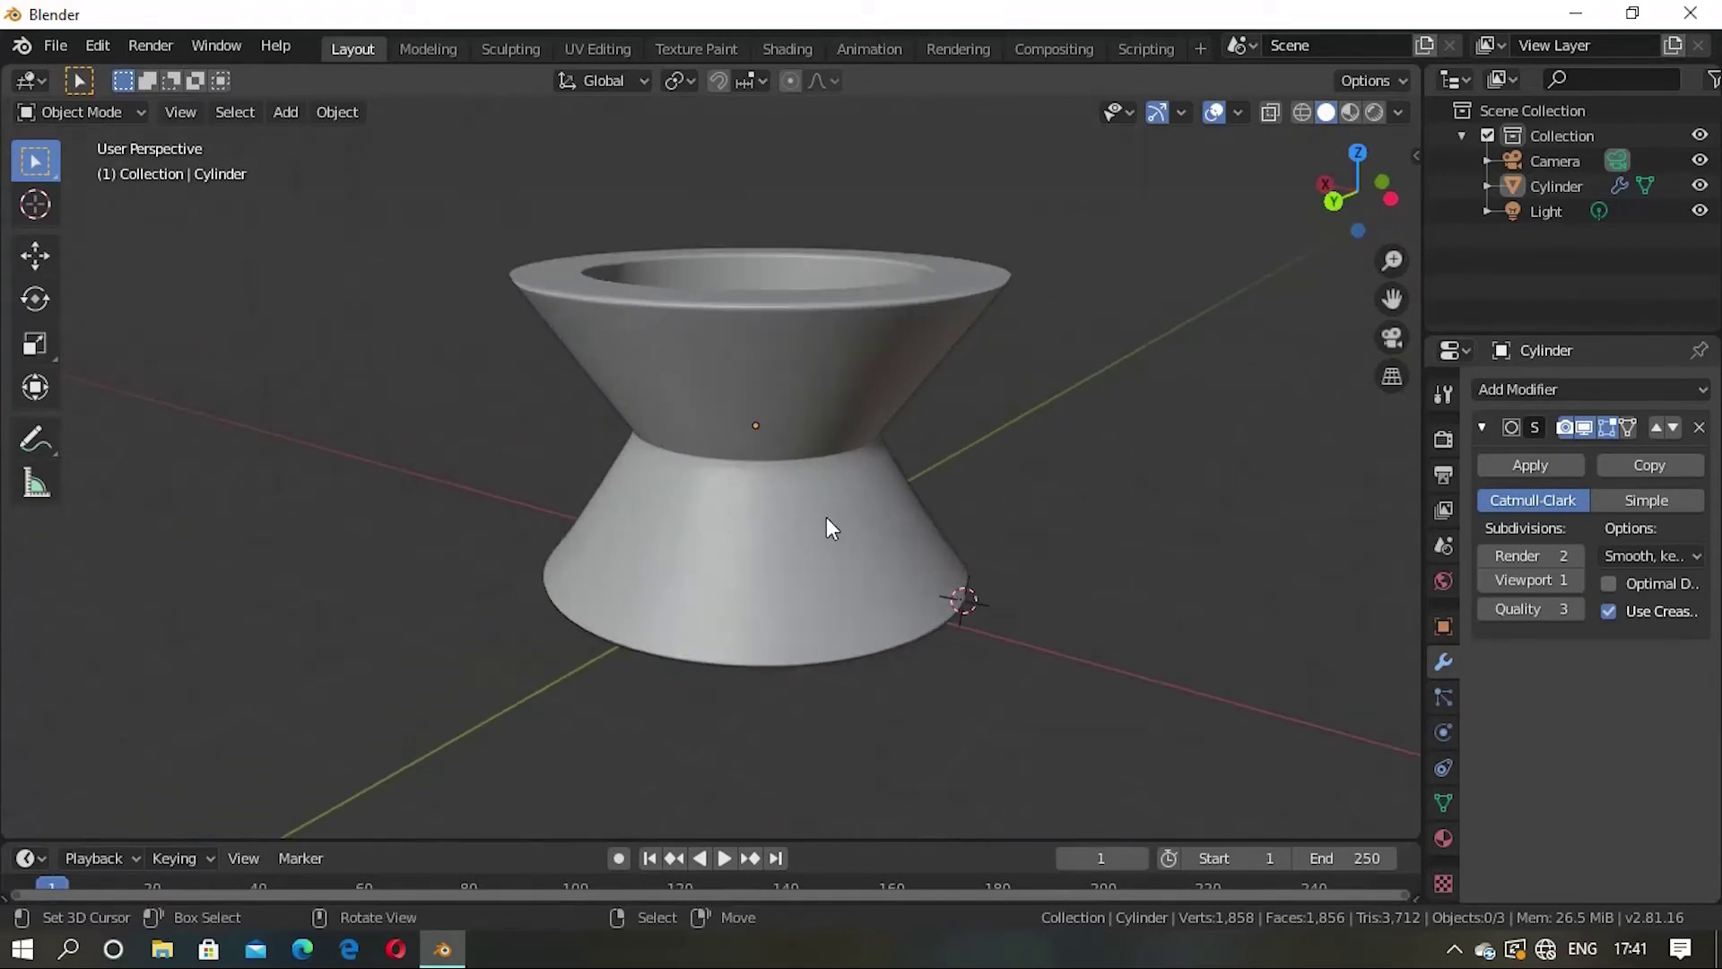
key(Tab)
middle_drag(807, 450, 783, 590)
scroll(783, 590, up, 2)
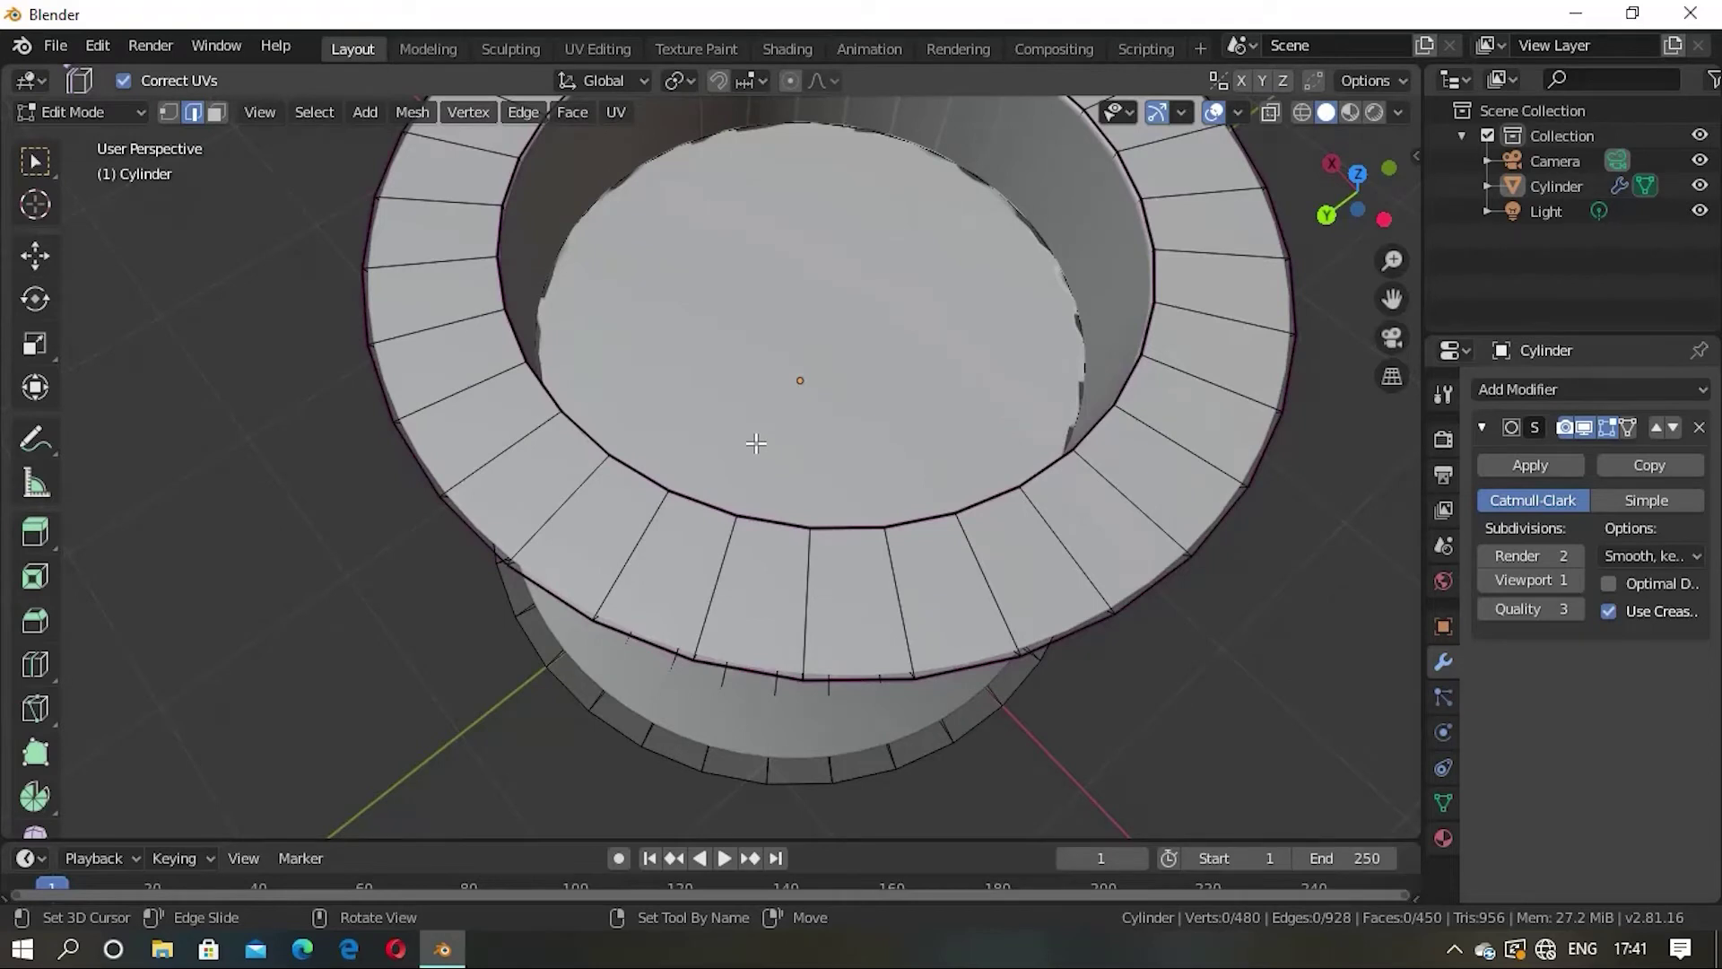
key(3)
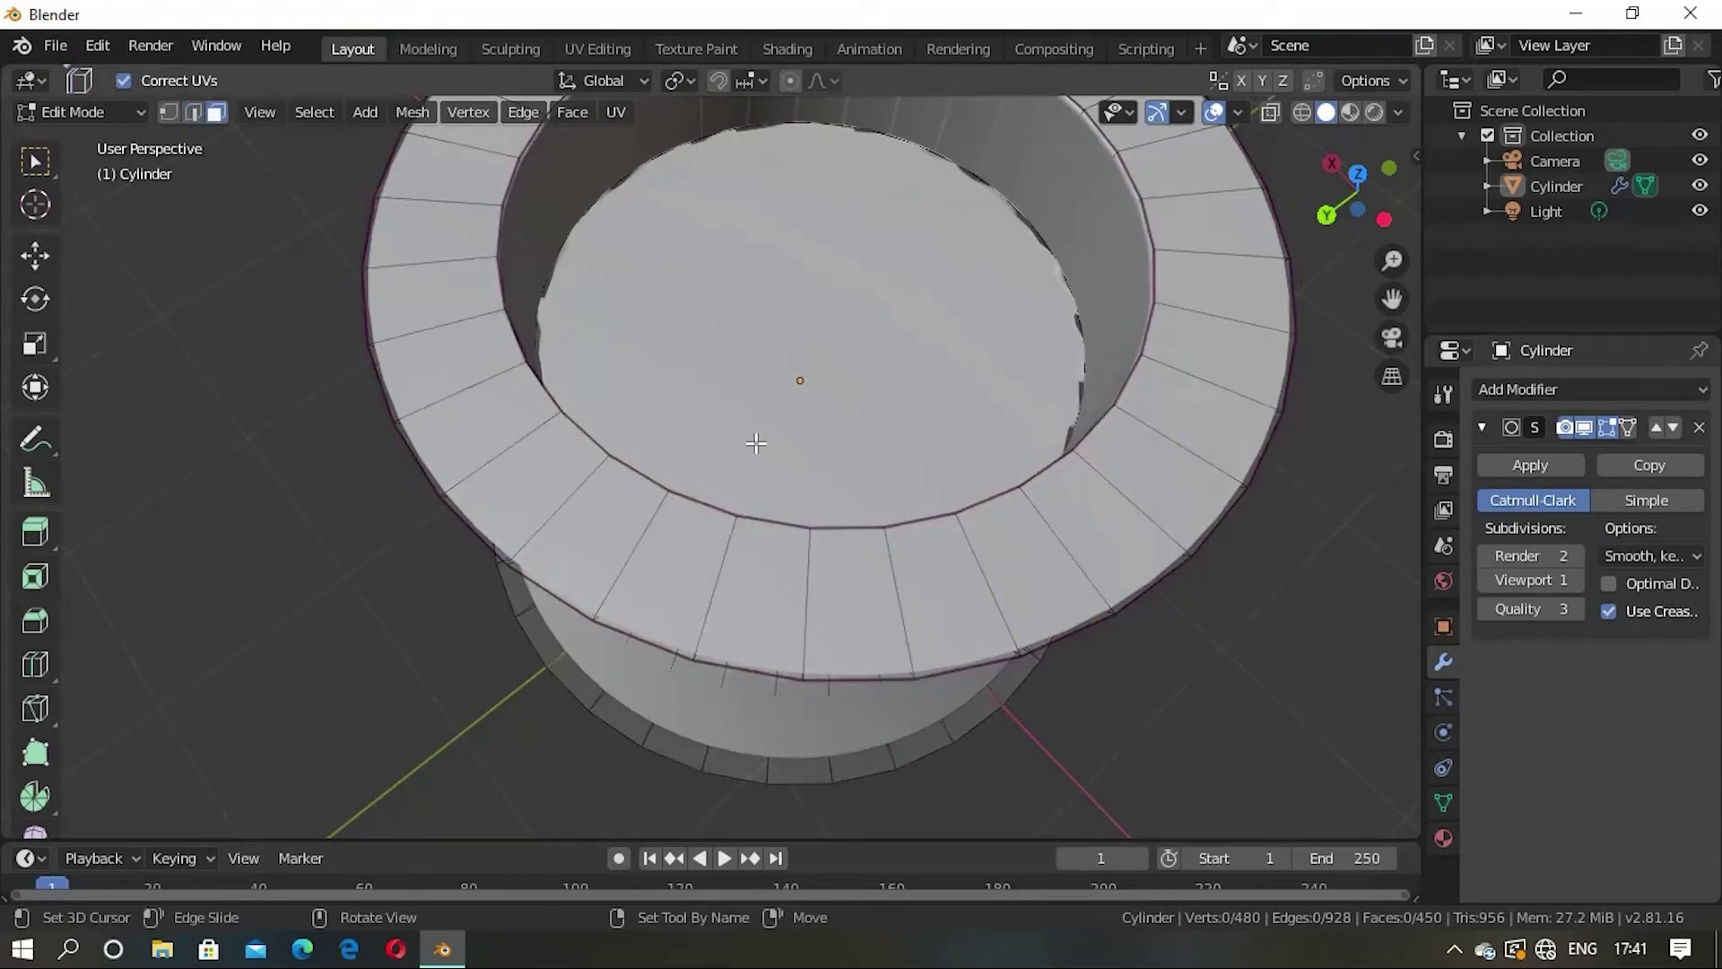
click(756, 442)
scroll(756, 443, down, 3)
middle_drag(811, 569, 756, 551)
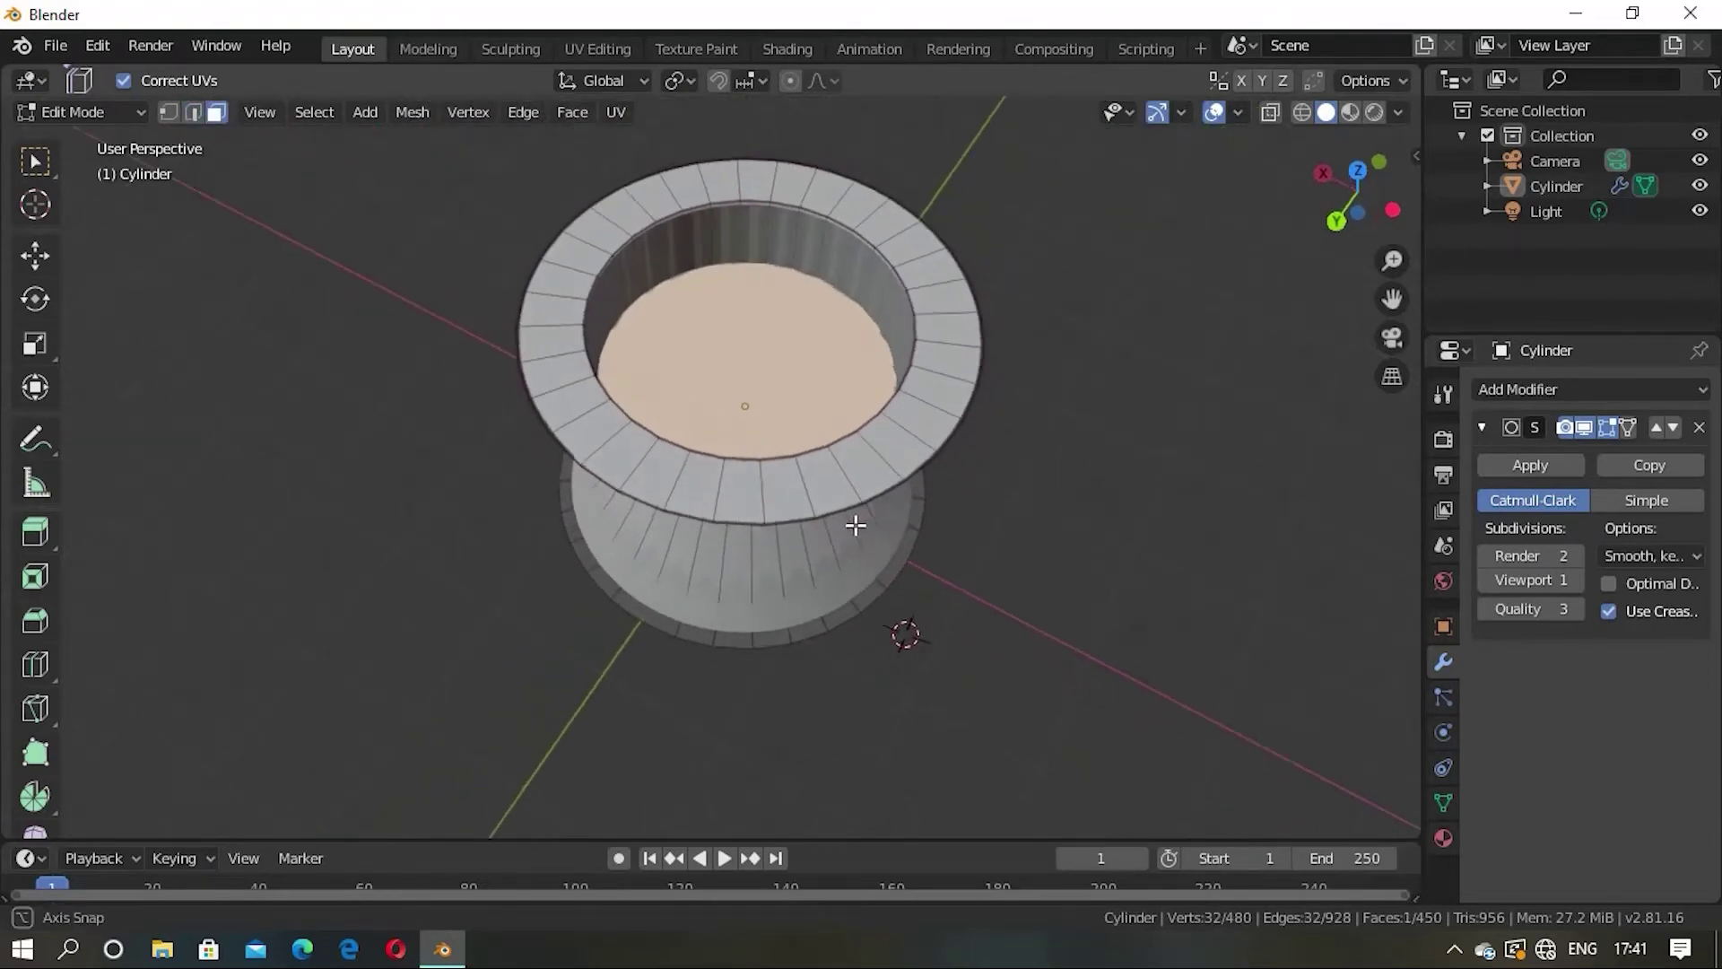
key(s)
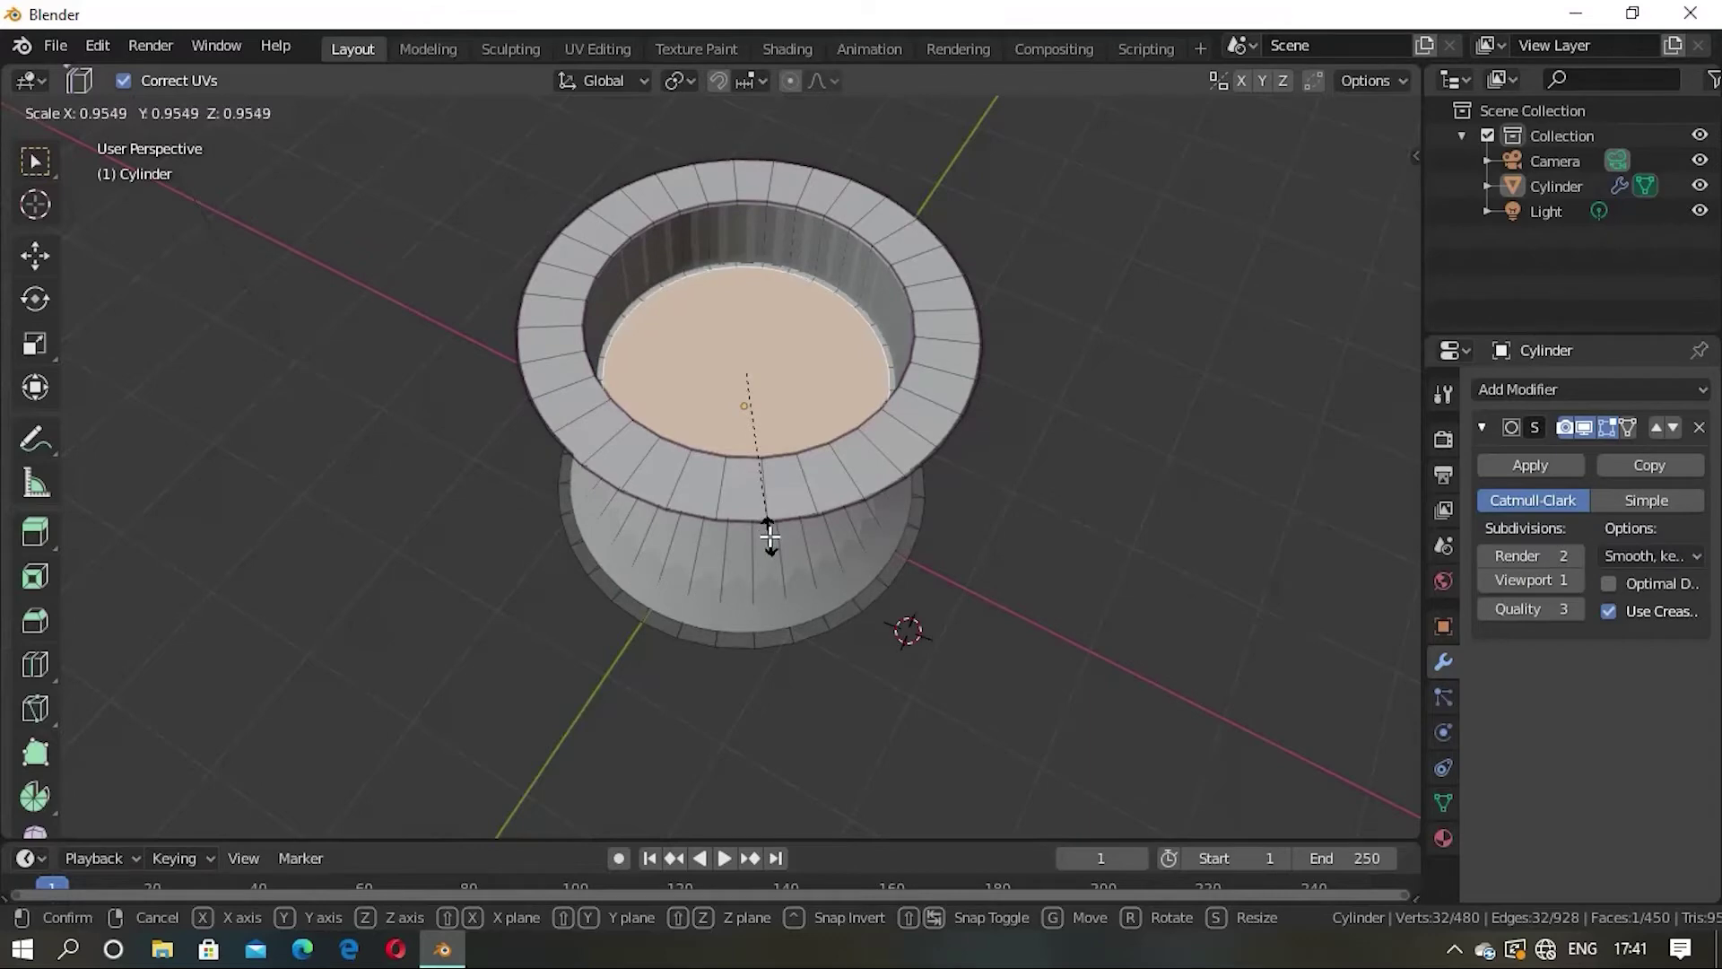
click(770, 536)
key(Tab)
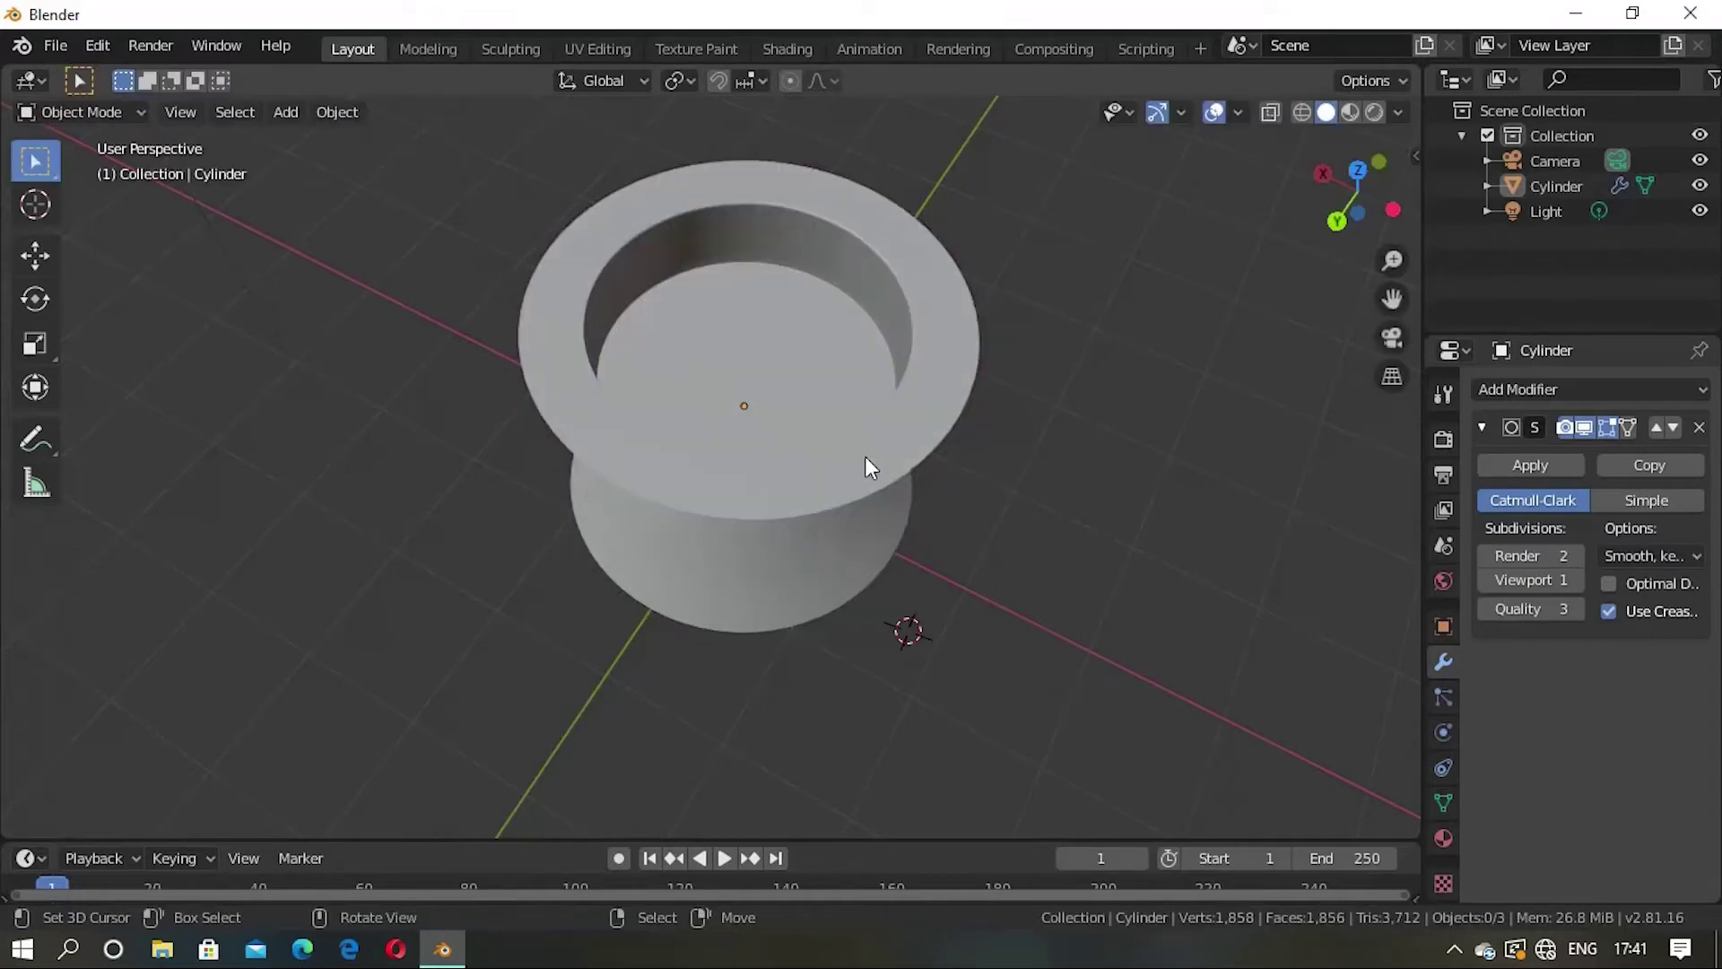
mouse_move(864, 456)
middle_down()
mouse_move(789, 535)
mouse_move(917, 439)
mouse_move(852, 564)
mouse_move(922, 490)
middle_up()
scroll(939, 438, up, 3)
scroll(749, 561, down, 5)
mouse_move(749, 560)
middle_down()
mouse_move(776, 457)
mouse_move(738, 476)
mouse_move(926, 465)
mouse_move(788, 568)
mouse_move(838, 350)
mouse_move(616, 565)
mouse_move(668, 507)
mouse_move(808, 512)
mouse_move(577, 569)
mouse_move(673, 547)
mouse_move(699, 462)
mouse_move(886, 489)
mouse_move(833, 553)
mouse_move(1156, 538)
mouse_move(452, 615)
mouse_move(772, 627)
mouse_move(676, 661)
mouse_move(815, 584)
mouse_move(596, 571)
mouse_move(750, 588)
mouse_move(1049, 565)
mouse_move(715, 654)
mouse_move(897, 655)
mouse_move(829, 663)
middle_up()
mouse_move(983, 634)
middle_down()
mouse_move(484, 692)
mouse_move(654, 654)
middle_up()
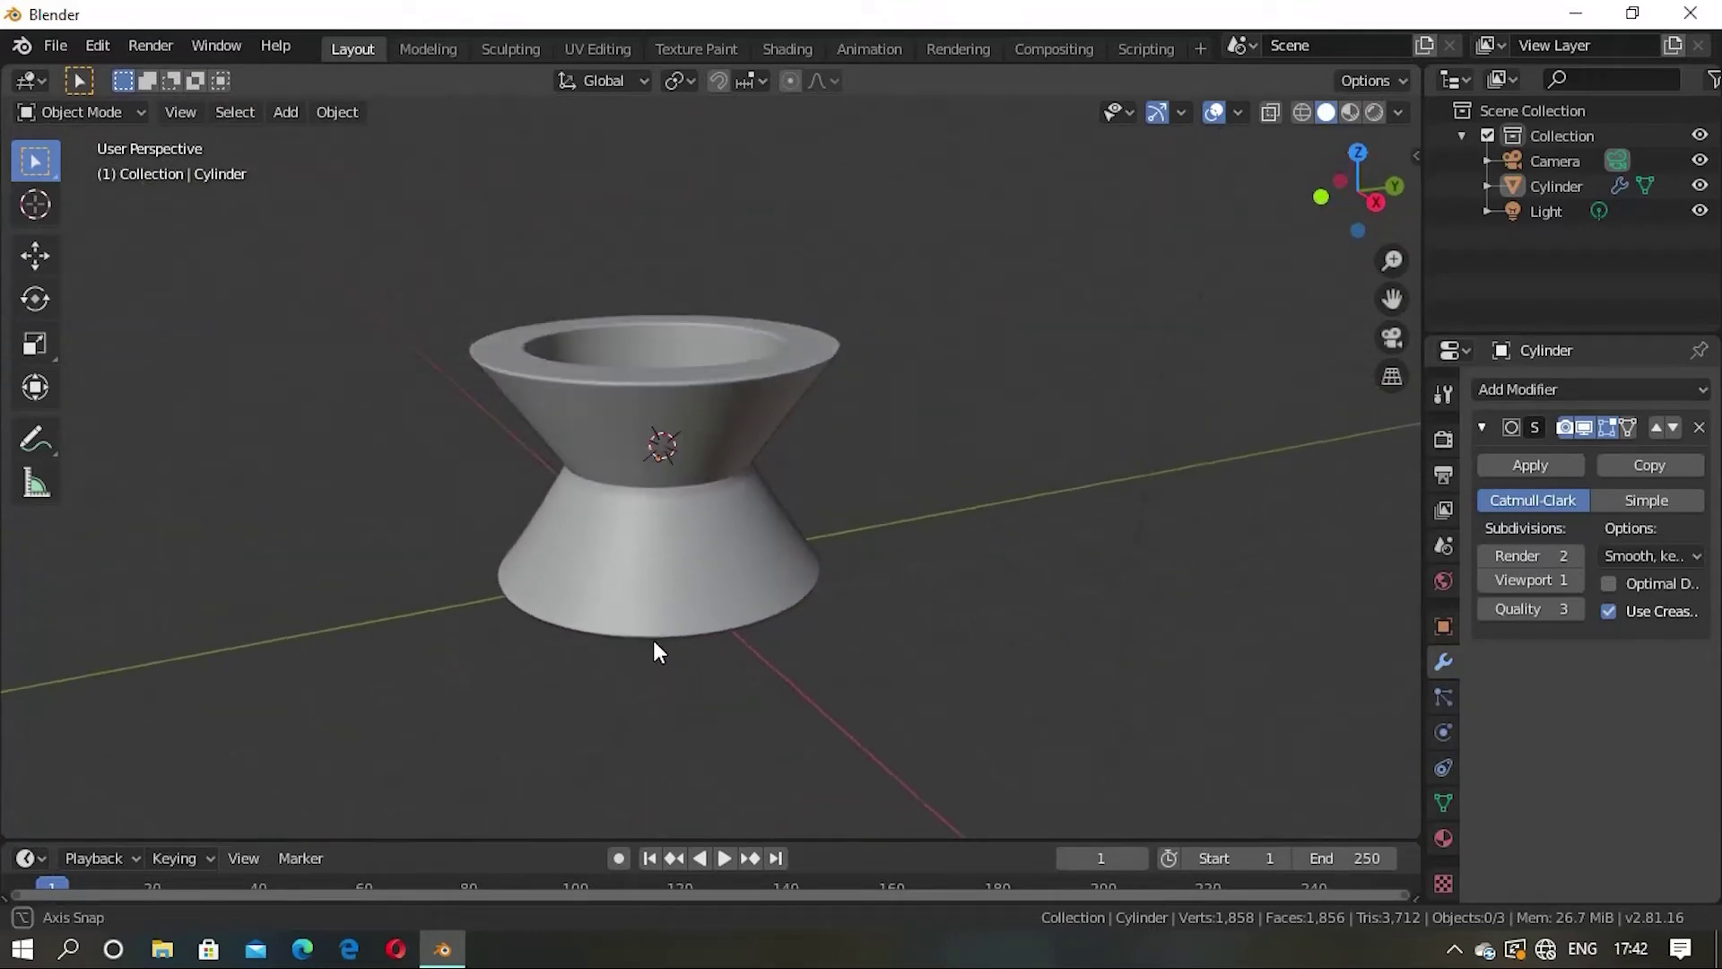
scroll(653, 654, up, 4)
mouse_move(730, 607)
middle_down()
mouse_move(494, 711)
mouse_move(581, 621)
mouse_move(556, 656)
mouse_move(680, 579)
middle_up()
scroll(735, 590, down, 3)
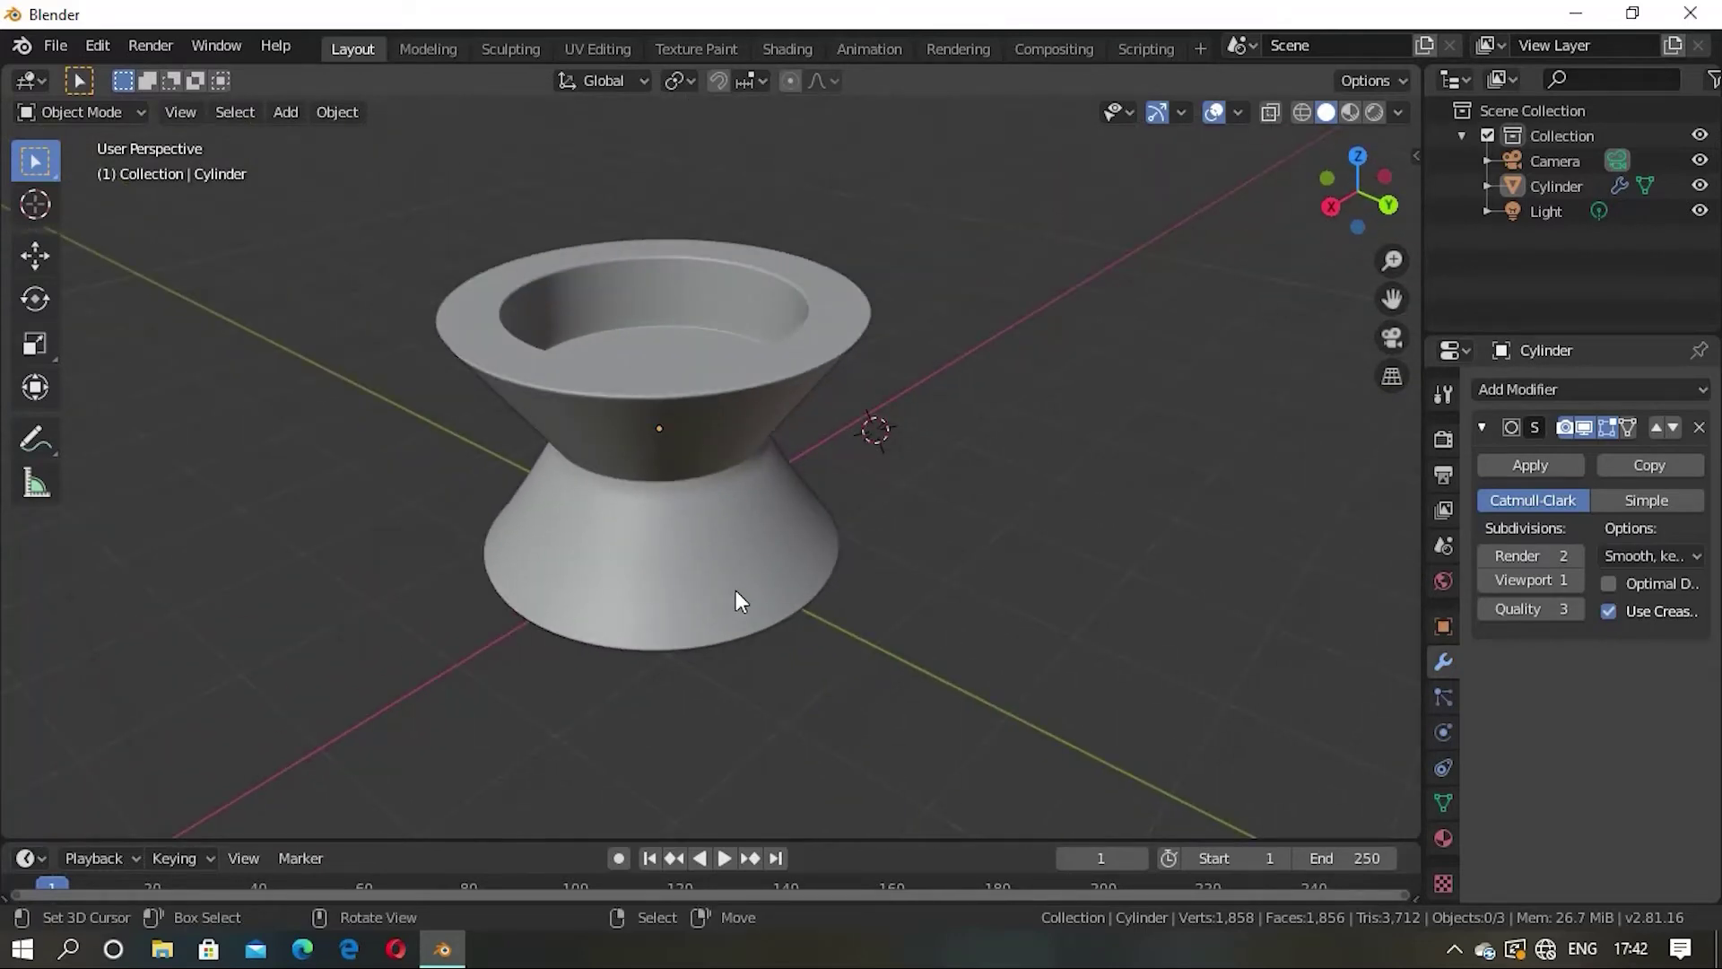
Step: Isolate the new cylinder in local view, move it along Z, and cancel an X-only scale
key(KP_Divide)
scroll(768, 516, down, 2)
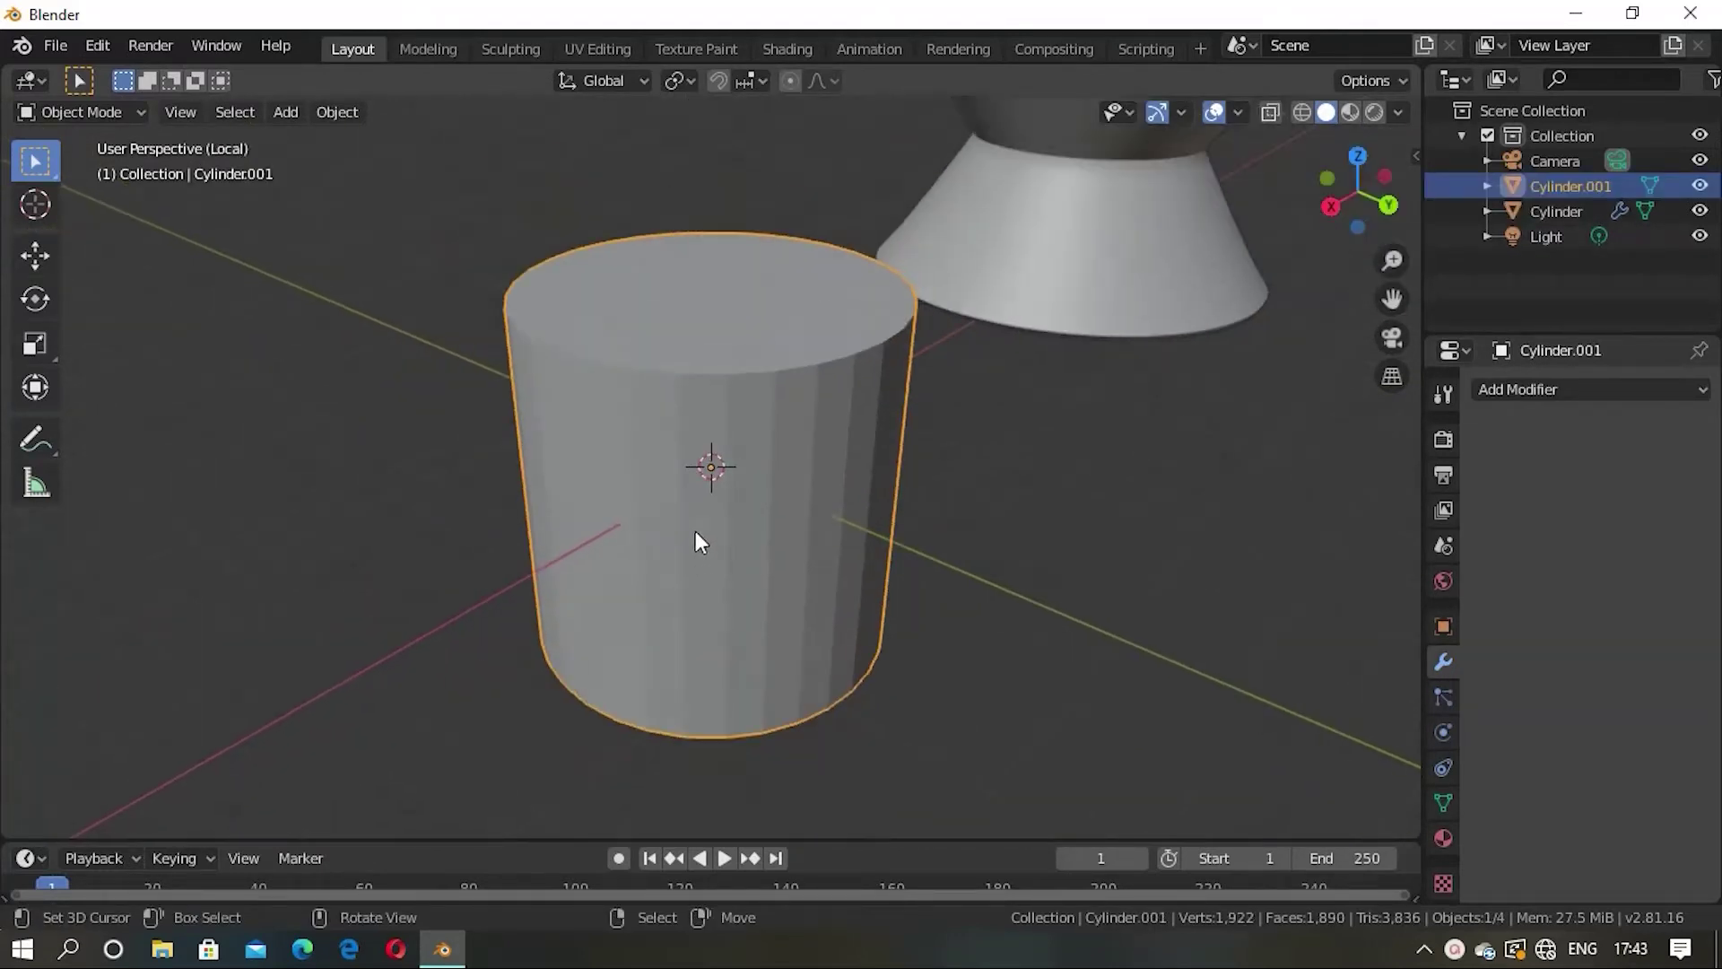
mouse_move(696, 531)
middle_down()
mouse_move(767, 588)
mouse_move(895, 549)
middle_up()
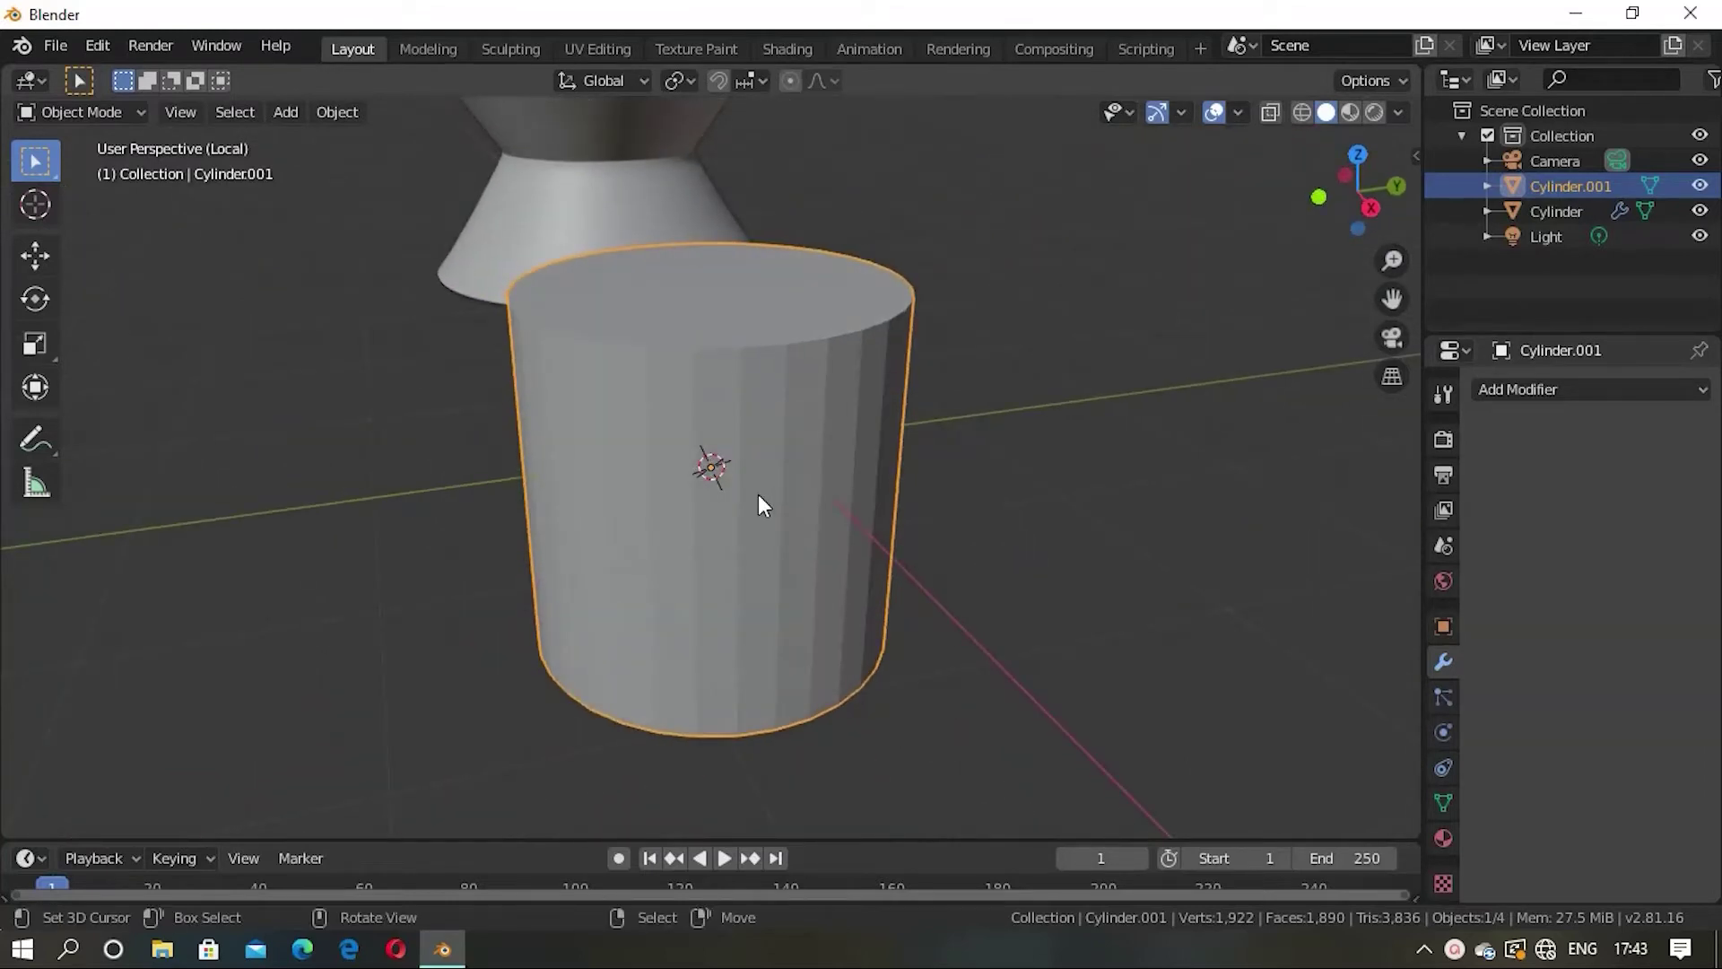
key(g)
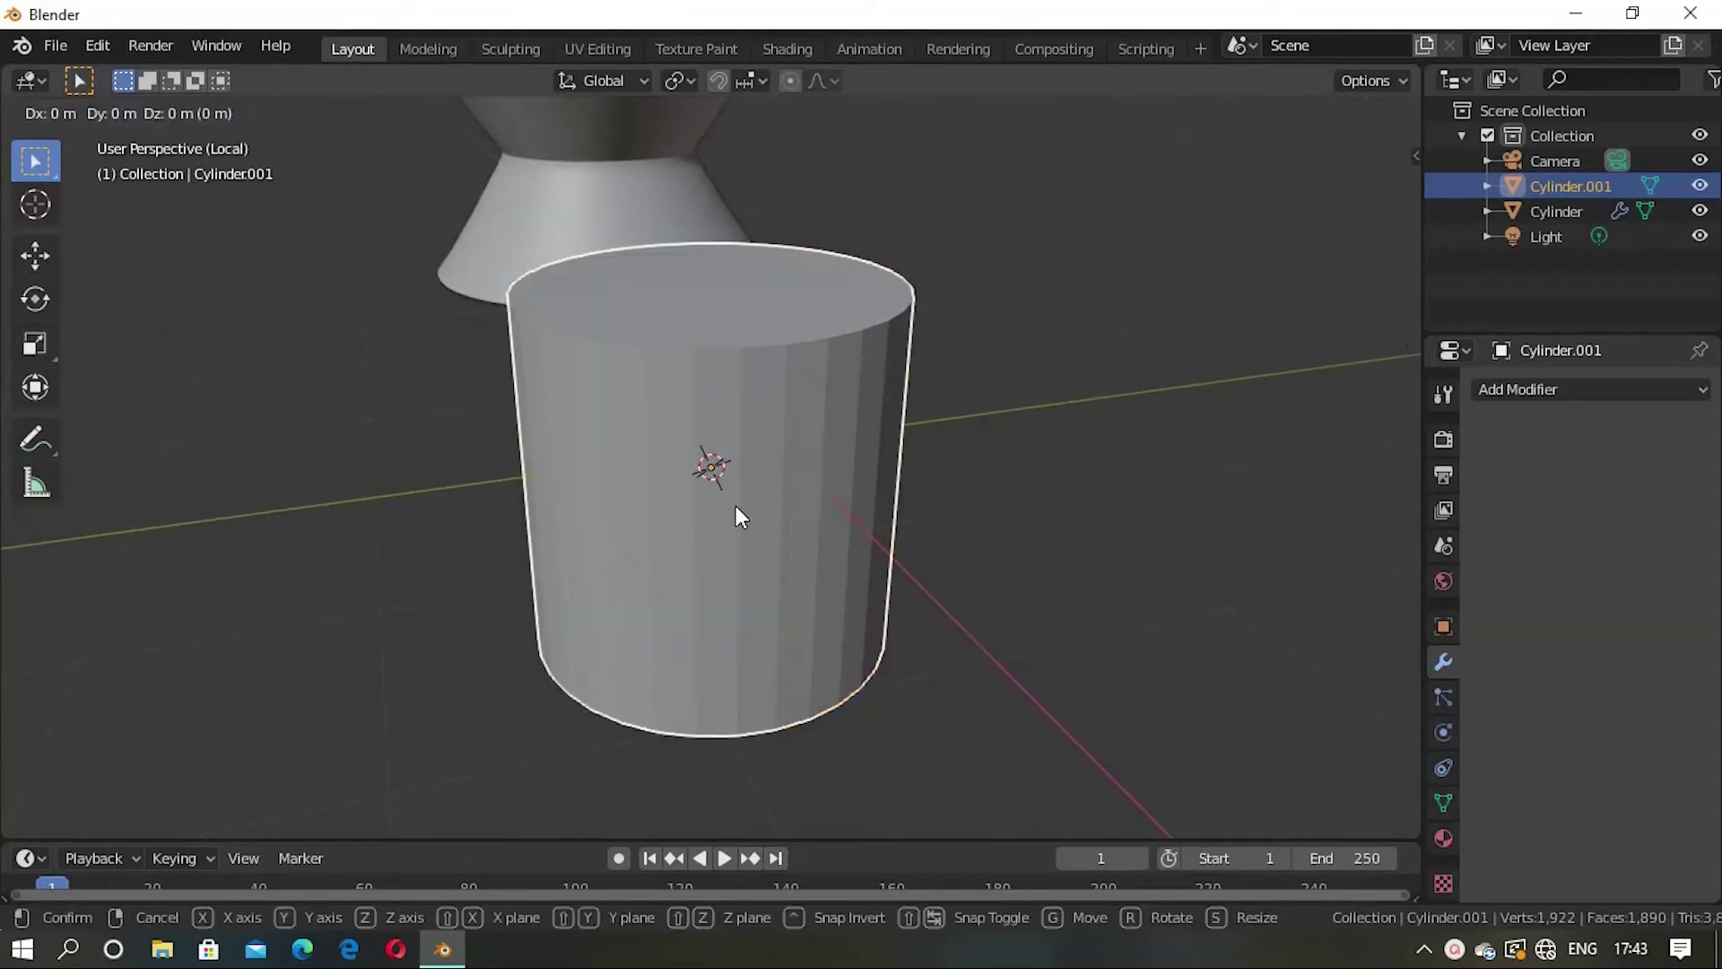
key(z)
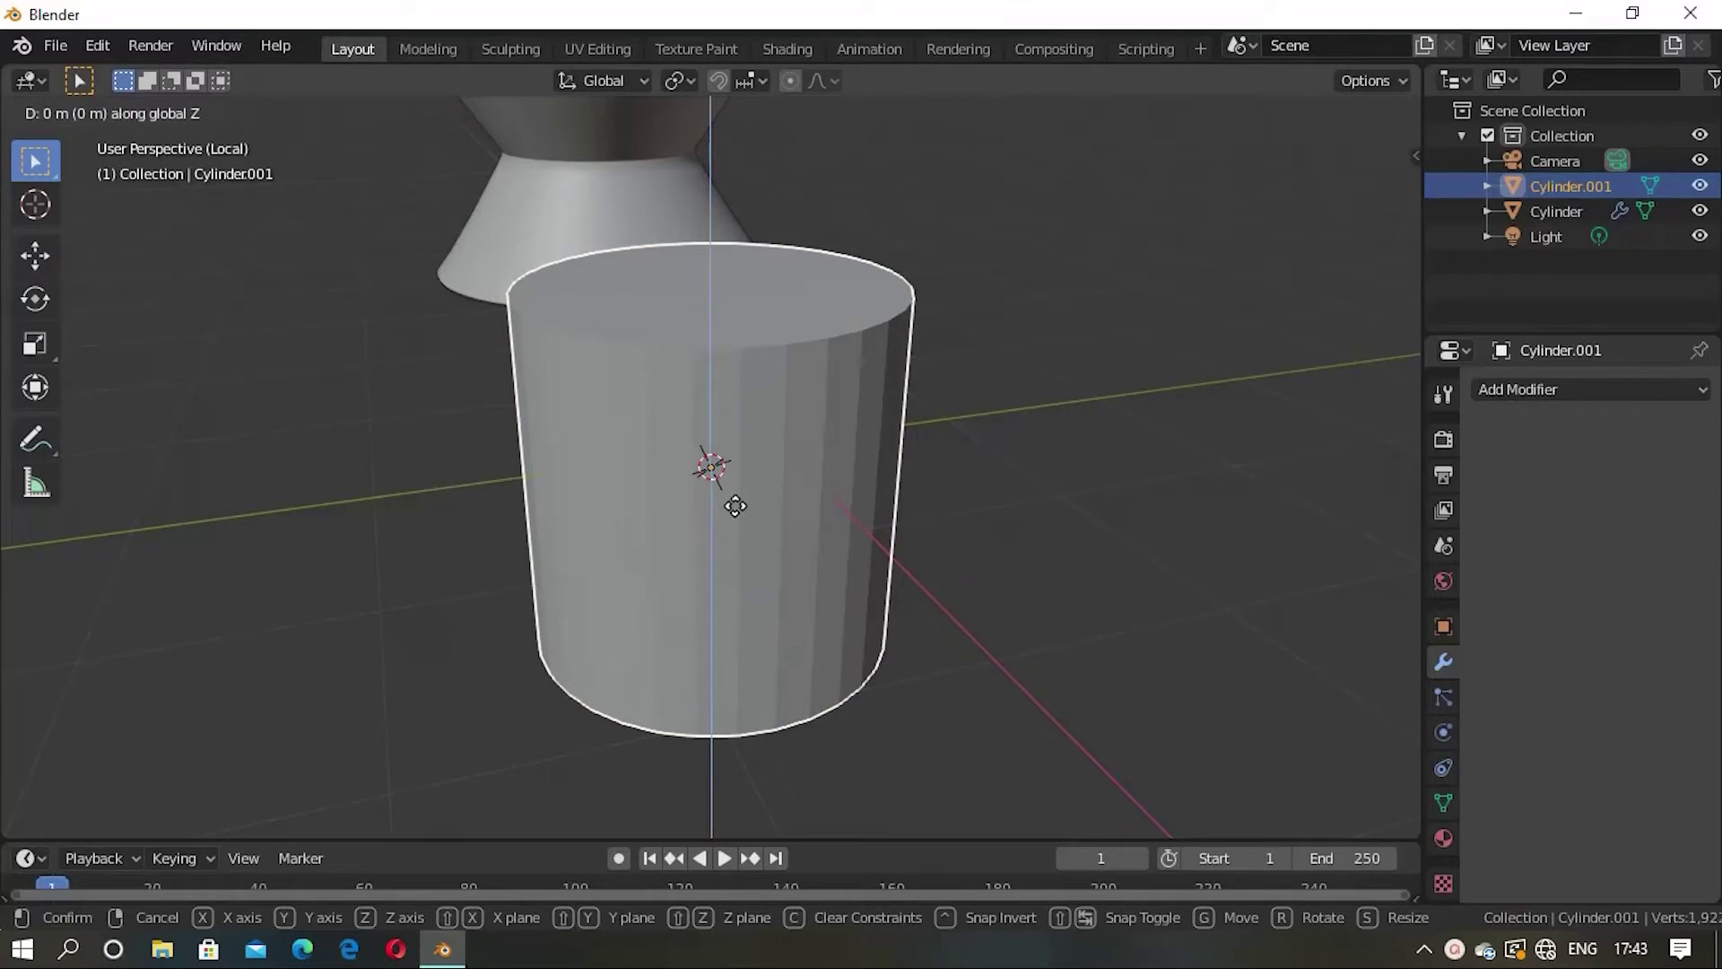
click(736, 505)
key(s)
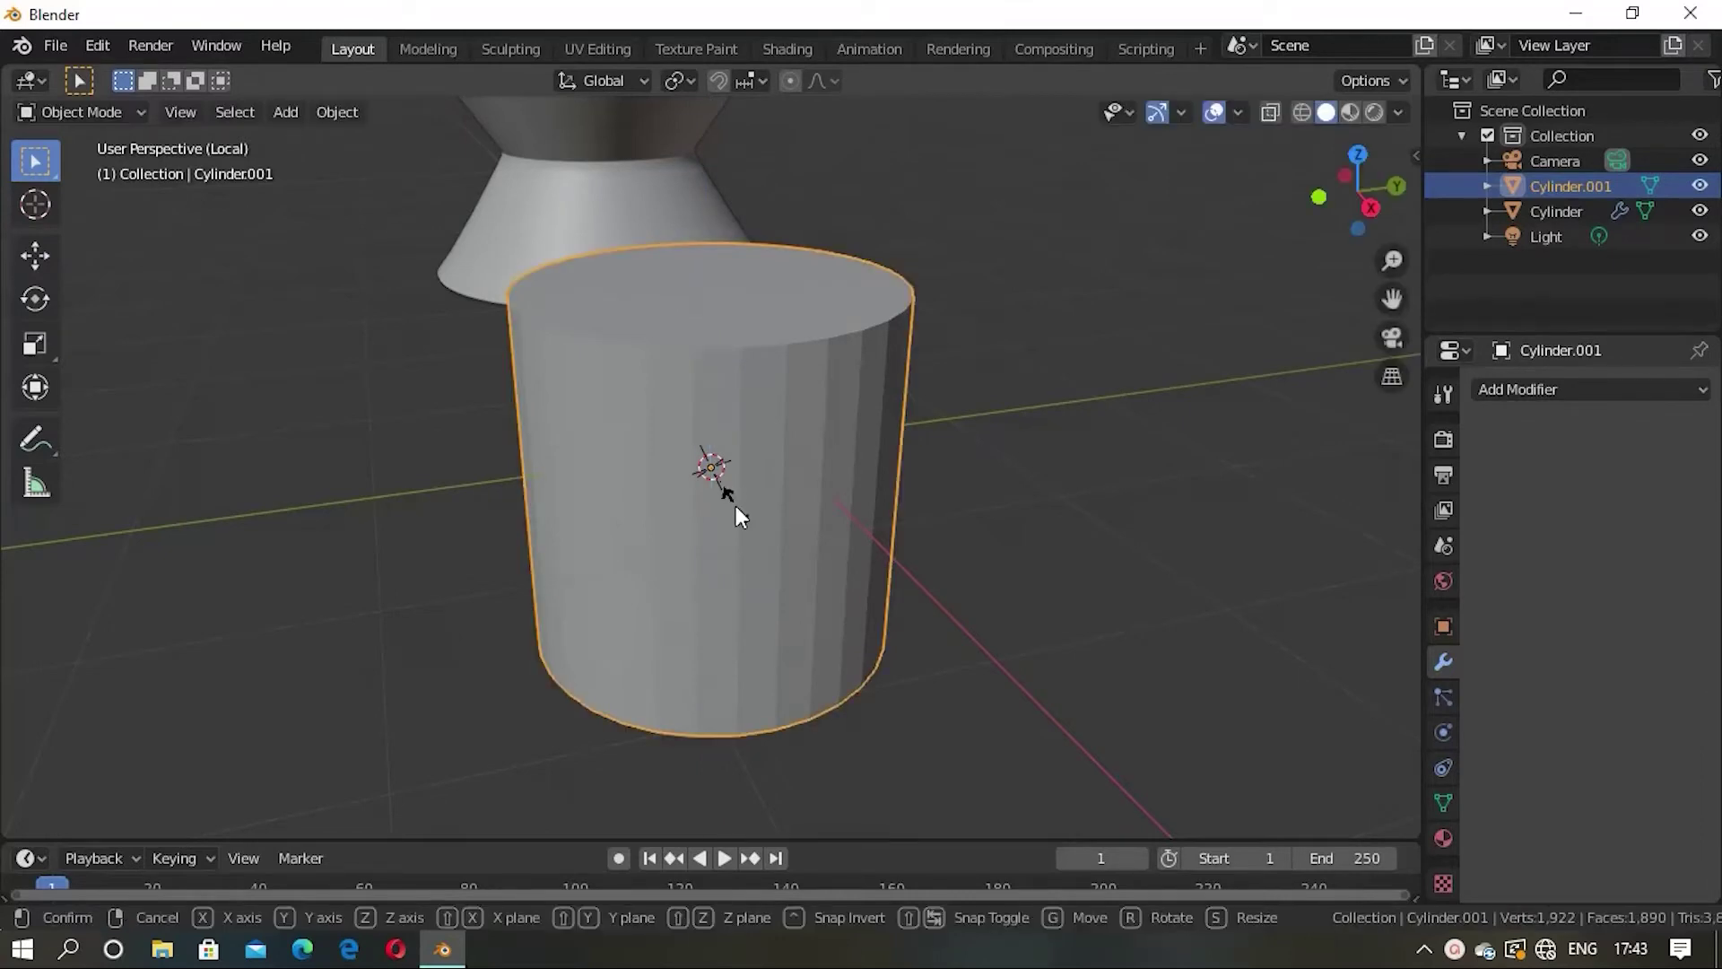
key(x)
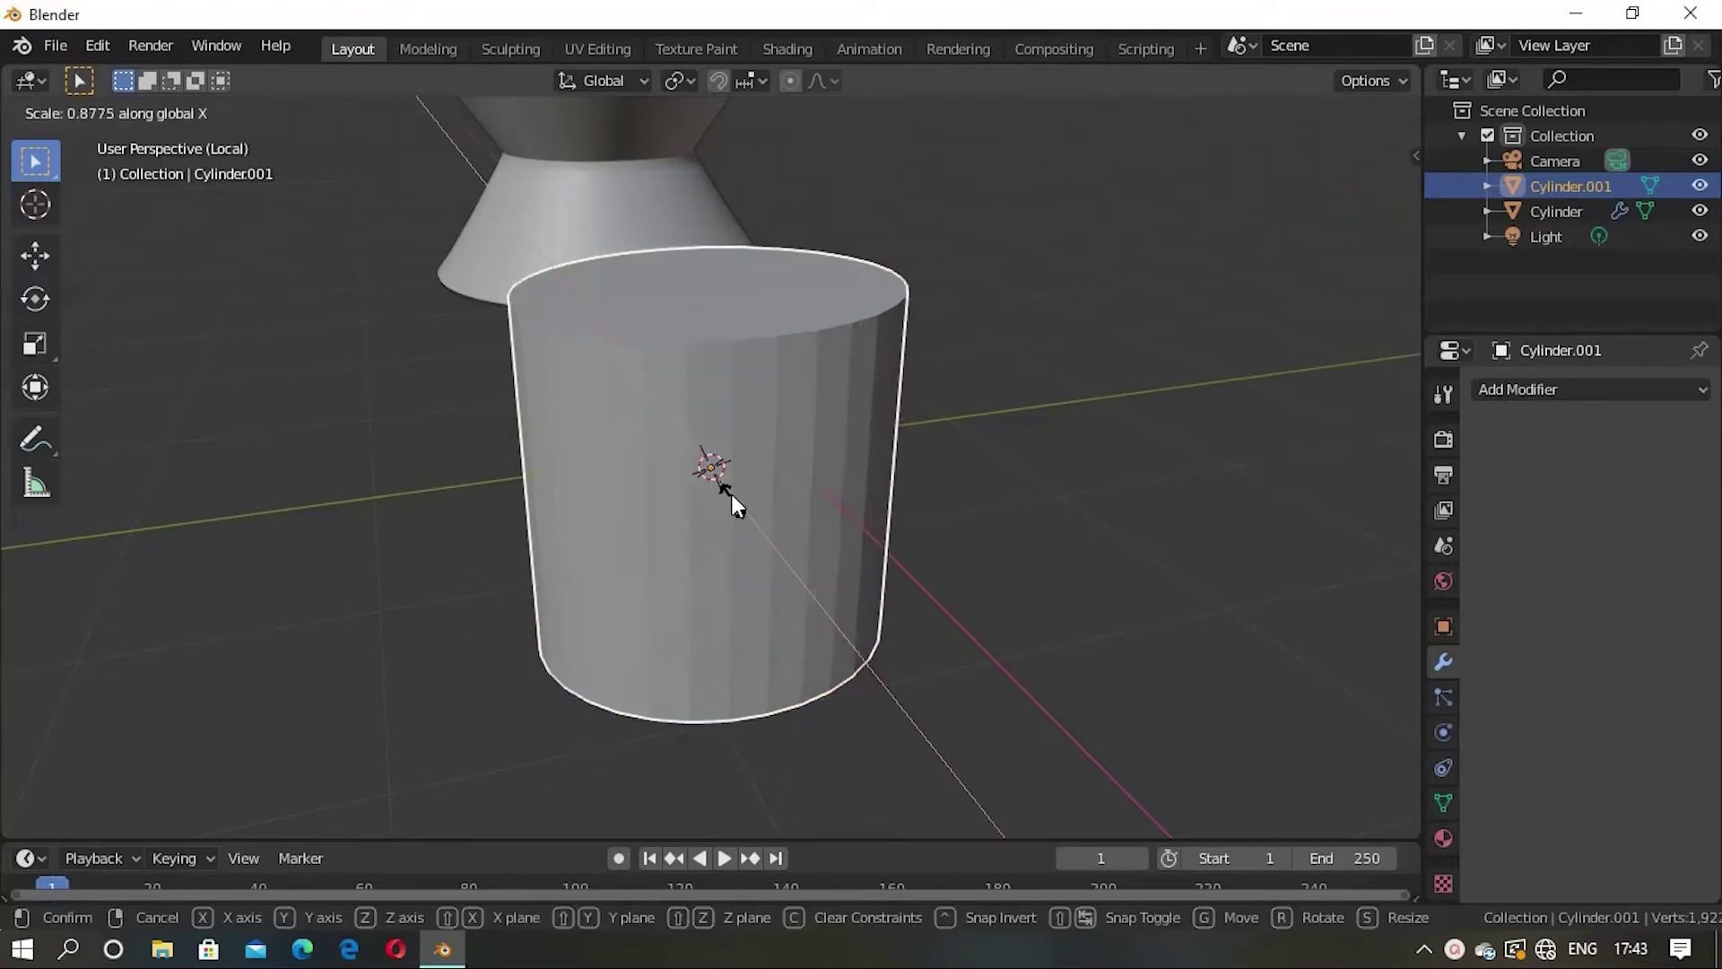
right_click(723, 481)
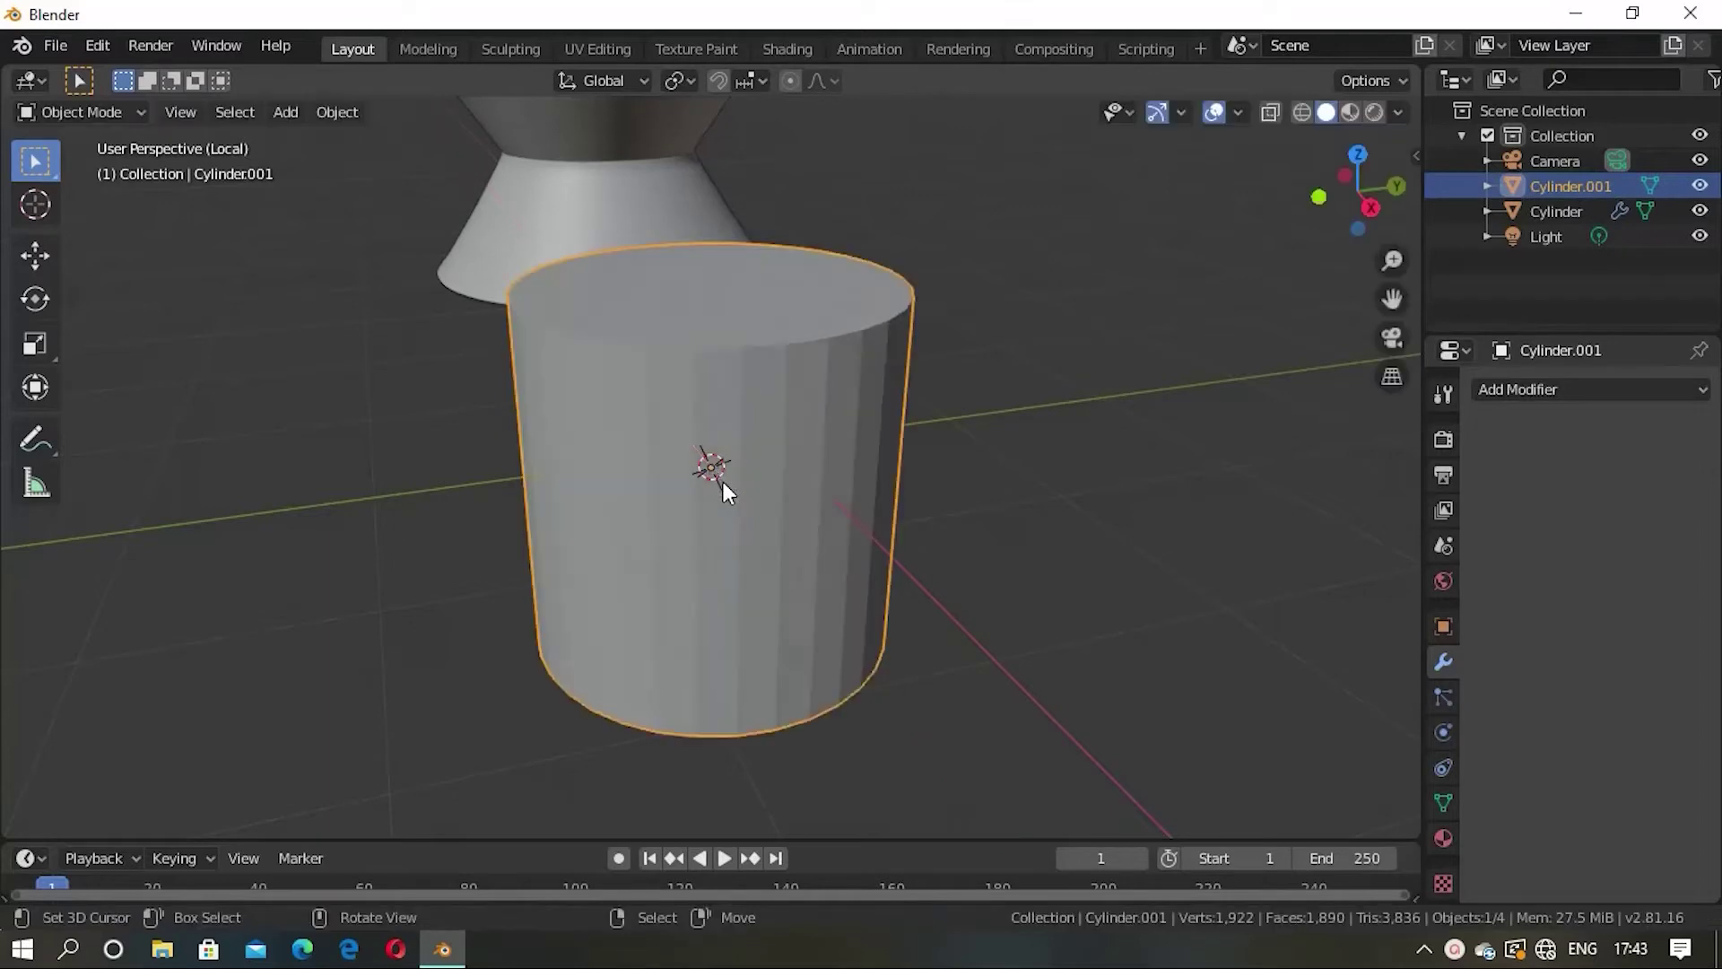
Step: Scale Cylinder.001 down uniformly and enter Edit Mode on its mesh
key(s)
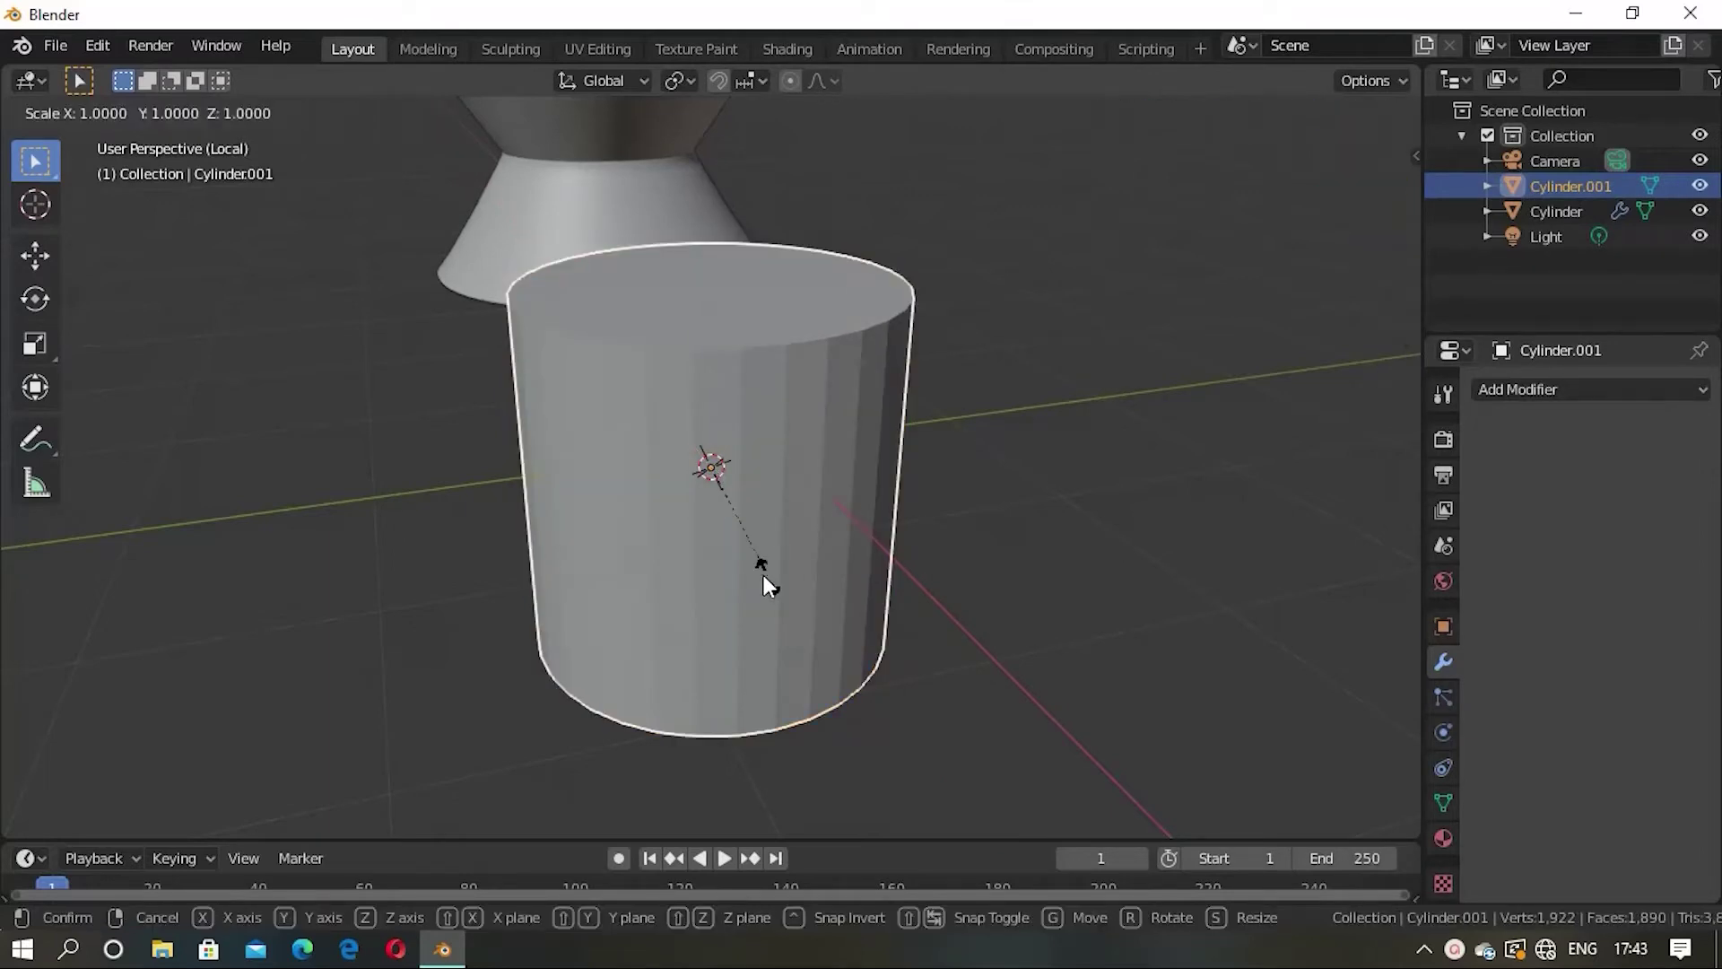
click(746, 536)
mouse_move(751, 548)
middle_down()
mouse_move(984, 523)
mouse_move(711, 551)
mouse_move(821, 574)
mouse_move(888, 534)
mouse_move(731, 500)
mouse_move(856, 493)
middle_up()
key(Tab)
scroll(721, 561, up, 3)
scroll(721, 562, up, 2)
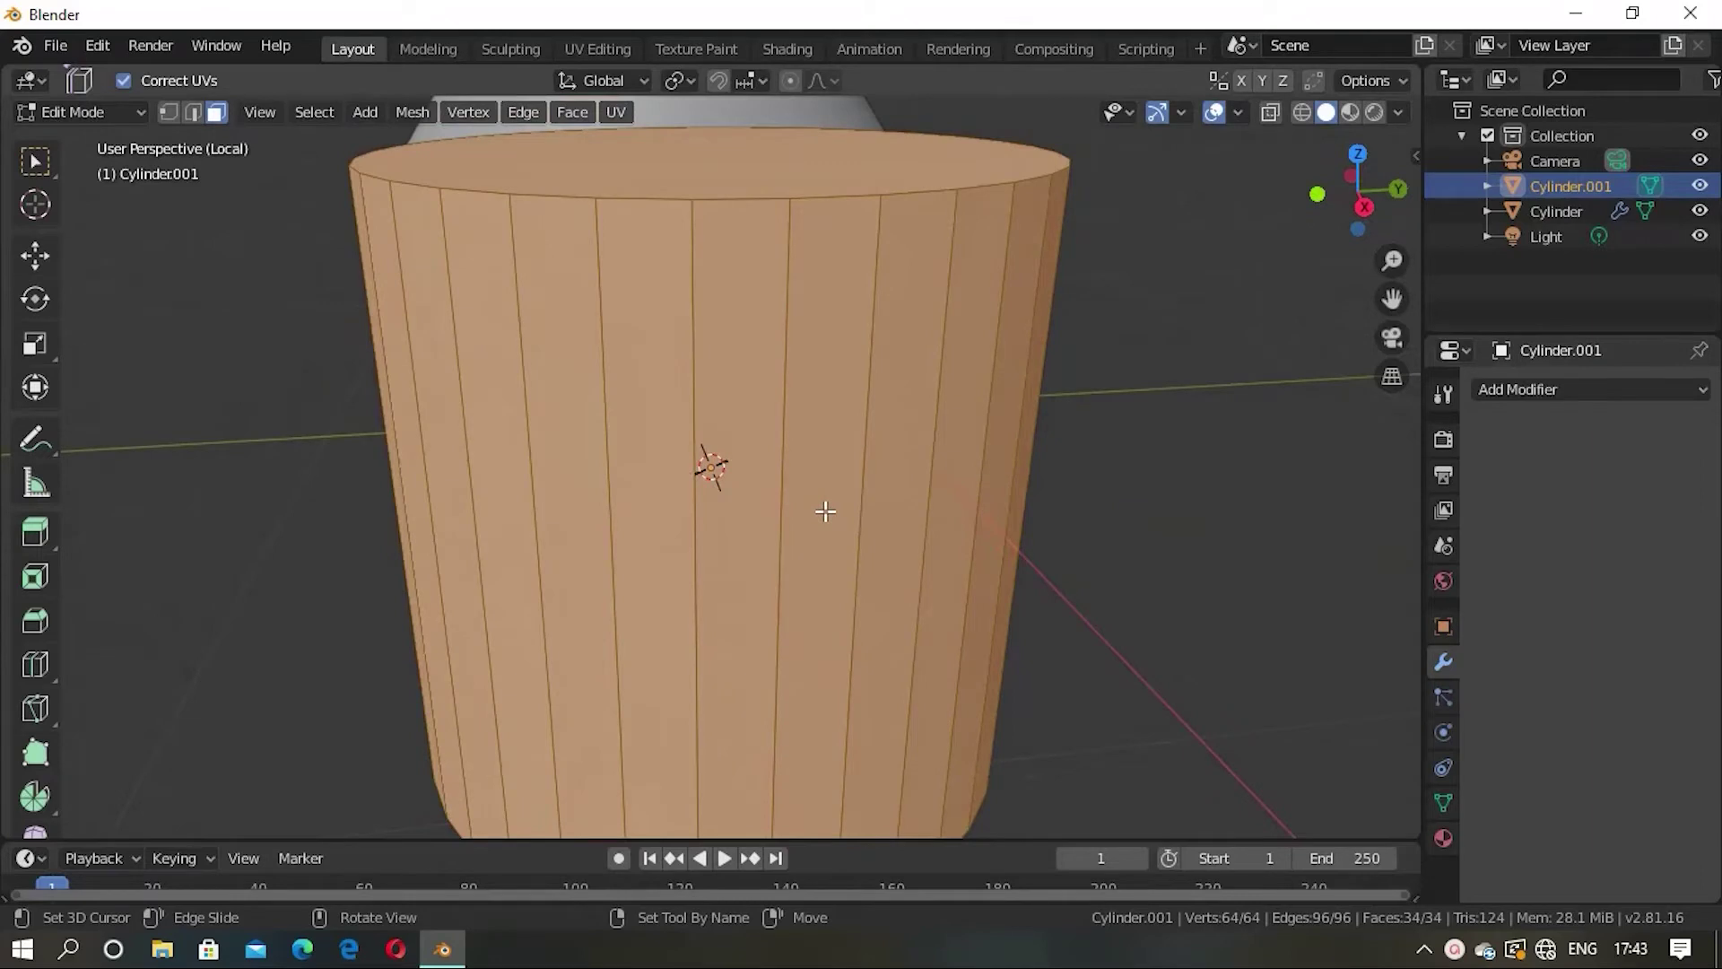
Step: Raise Cylinder.001's whole mesh about 0.036 m along global Z
key(g)
key(z)
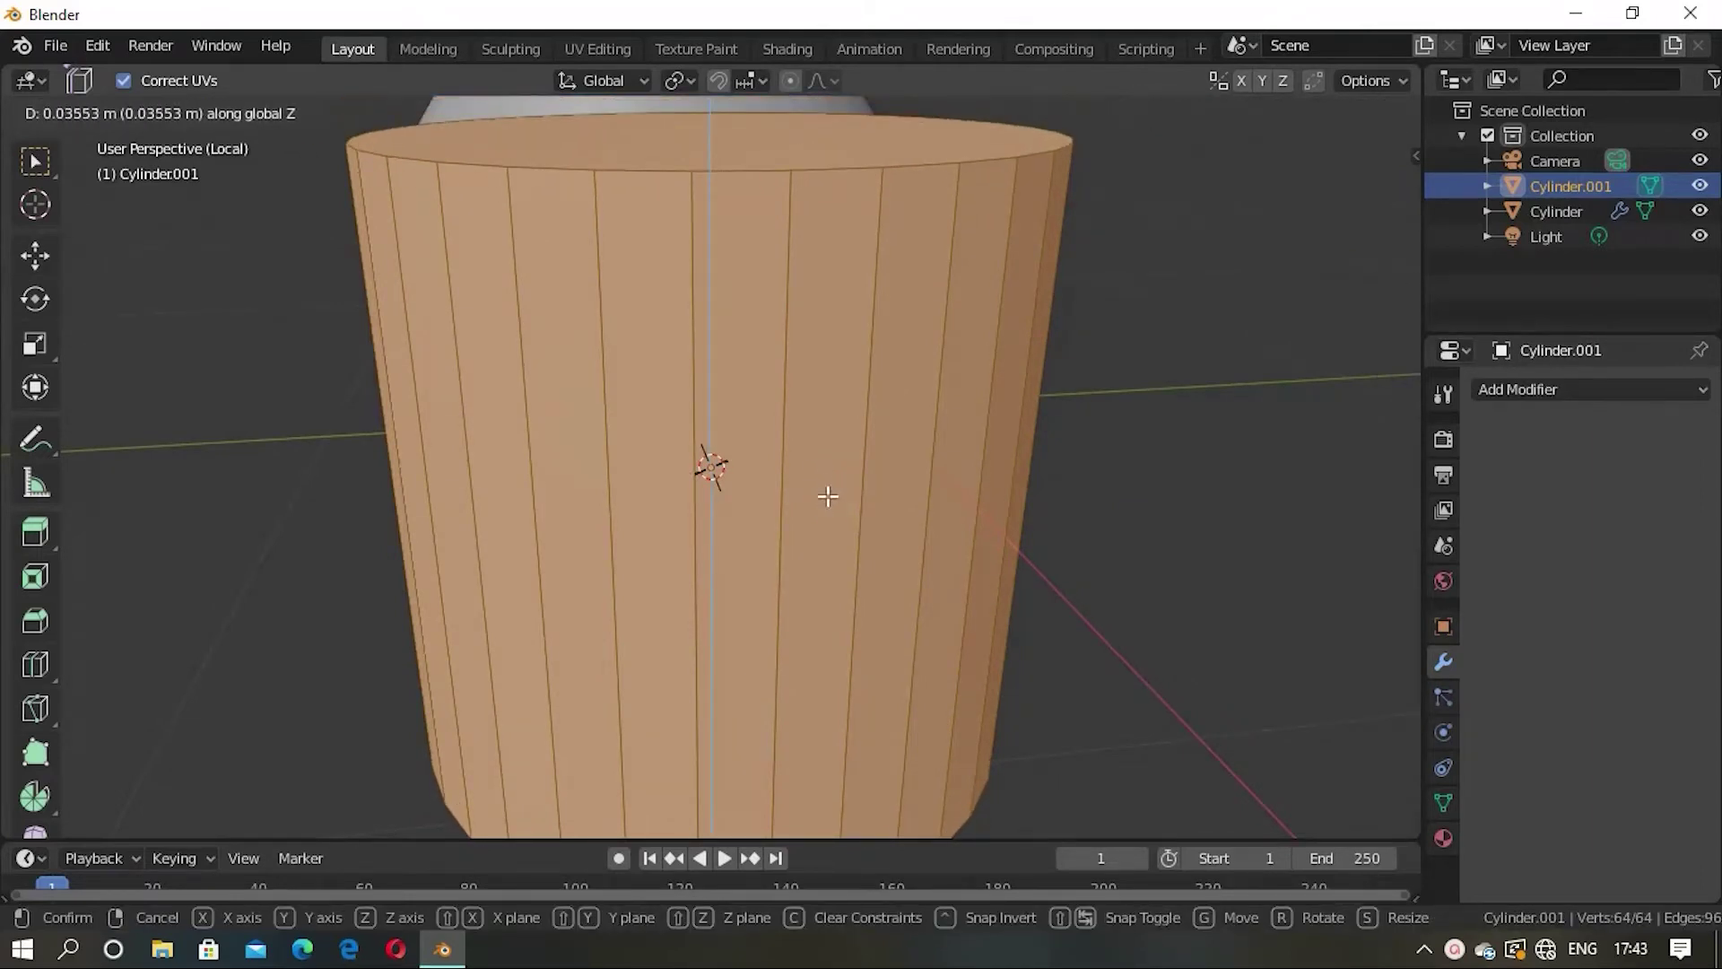
click(827, 496)
scroll(1050, 500, down, 3)
mouse_move(1049, 500)
middle_down()
mouse_move(999, 538)
mouse_move(807, 512)
mouse_move(837, 518)
middle_up()
Step: Deselect the mesh and select the new cylinder's top face
key(alt+a)
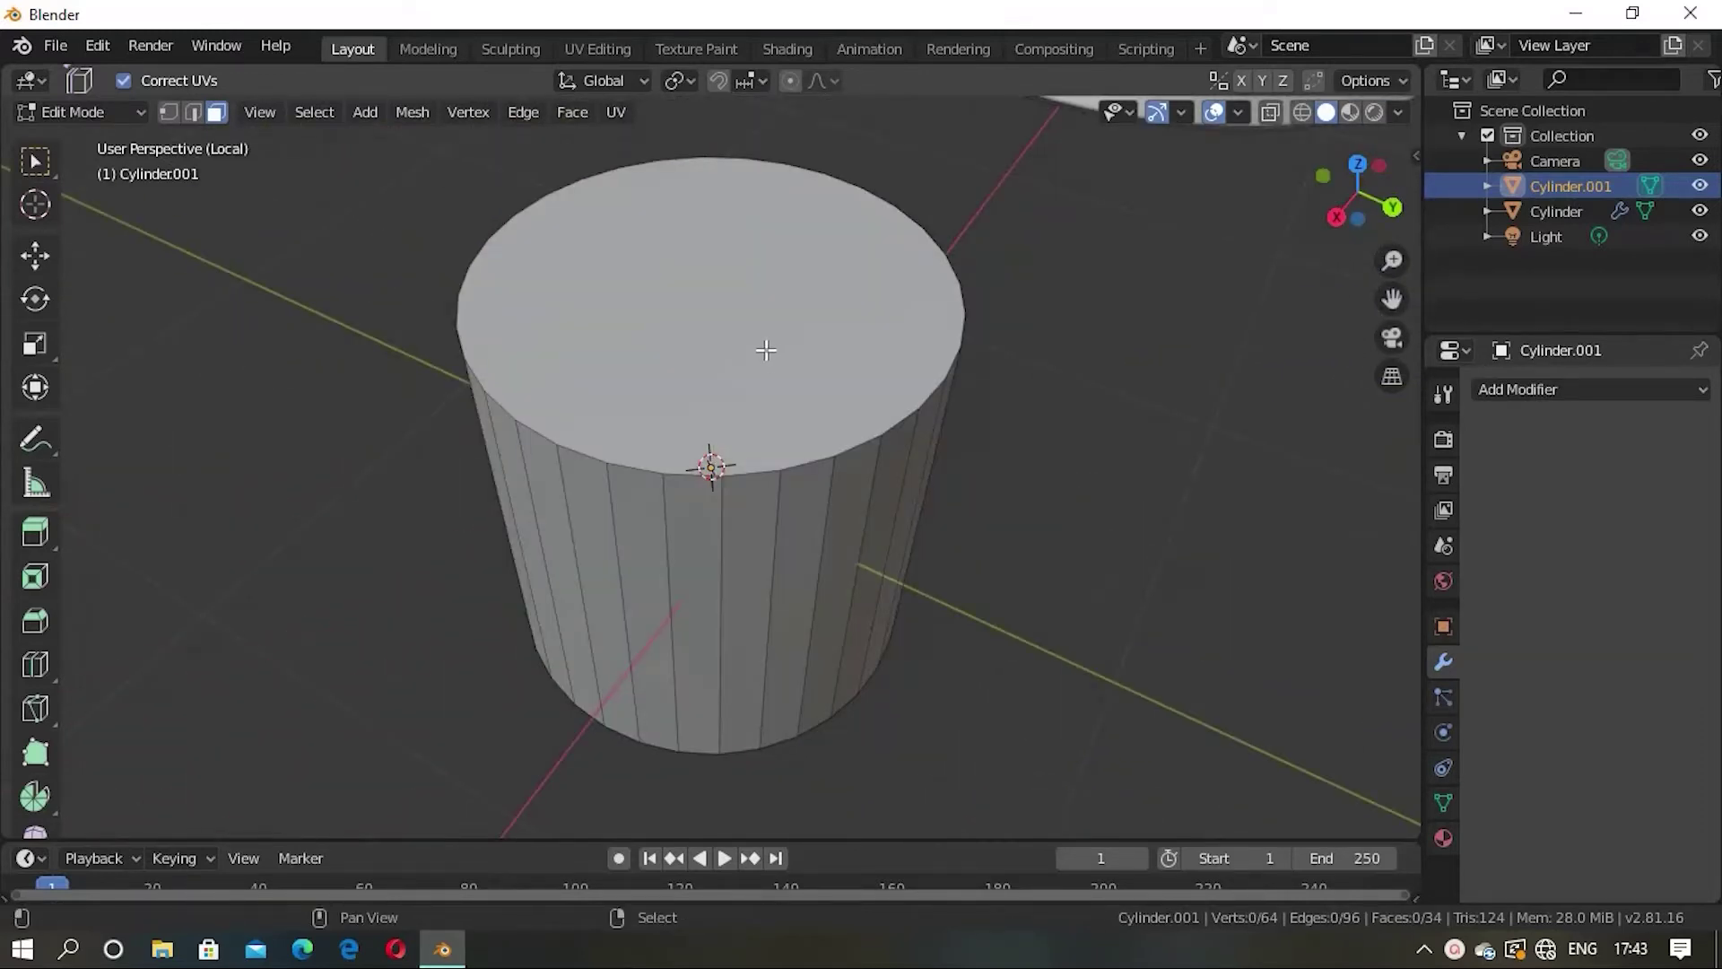
click(766, 350)
mouse_move(711, 530)
middle_down()
mouse_move(811, 503)
mouse_move(857, 446)
mouse_move(822, 441)
mouse_move(767, 470)
middle_up()
mouse_move(700, 539)
middle_down()
mouse_move(892, 488)
mouse_move(627, 534)
mouse_move(768, 512)
mouse_move(757, 565)
mouse_move(788, 545)
middle_up()
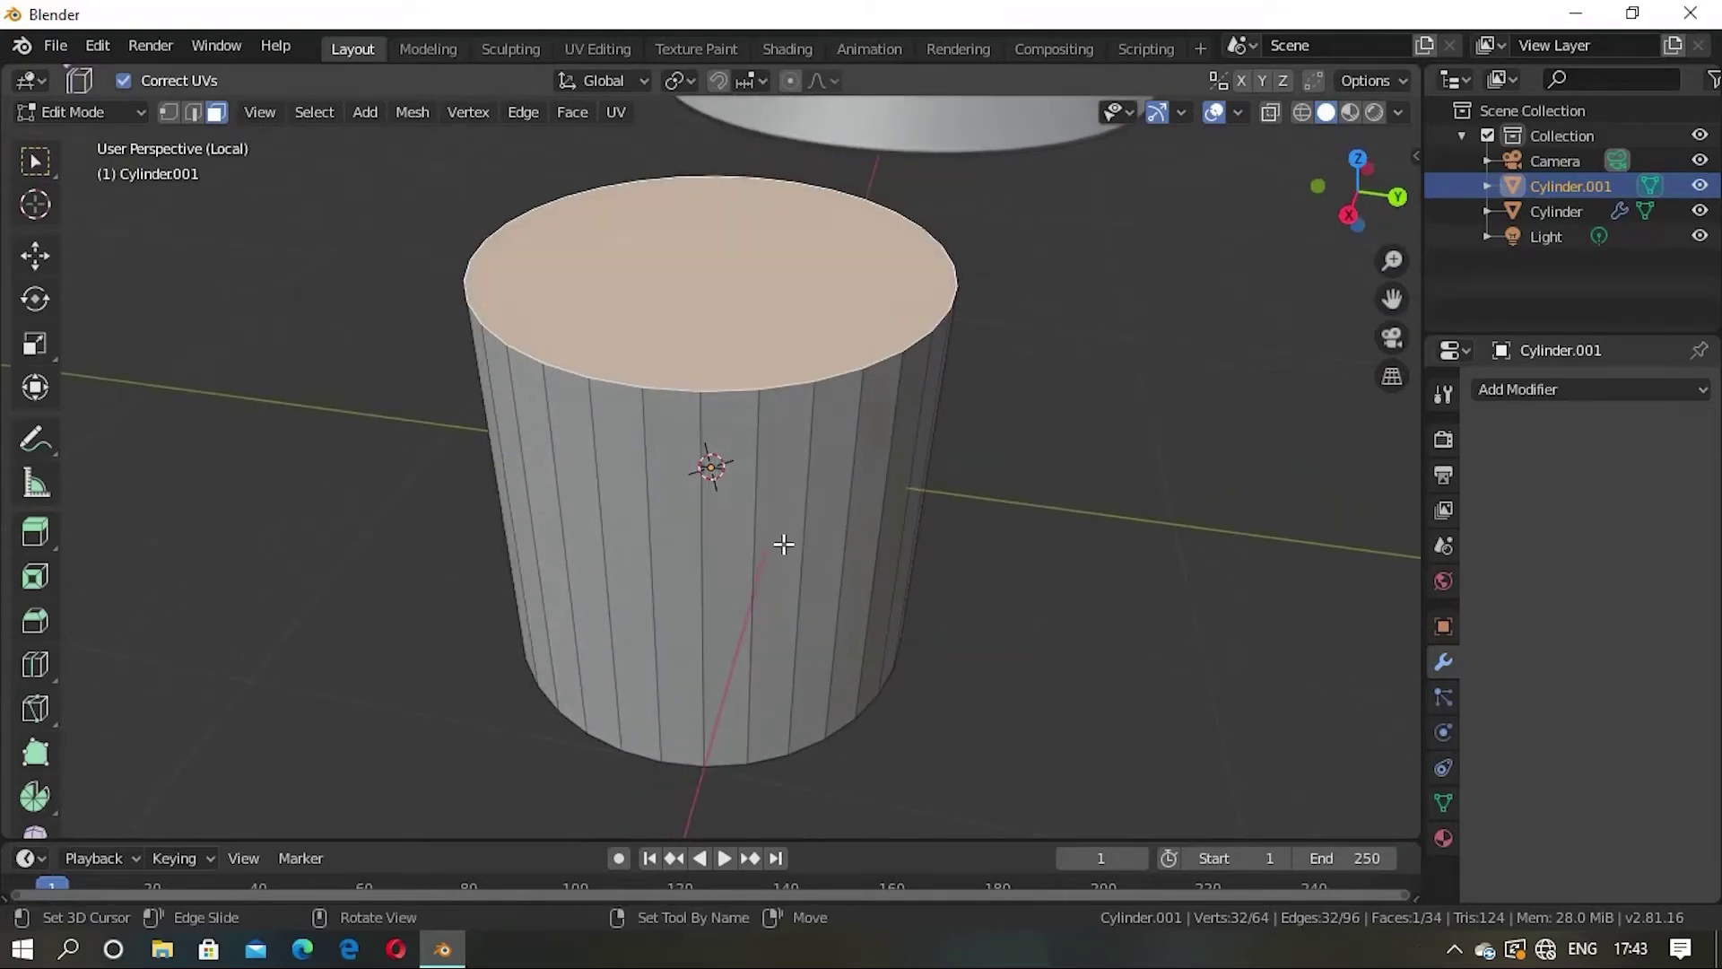
Step: Start an extrusion of the new cylinder's top face, cancel it, and zoom out to see both objects
key(e)
right_click(784, 511)
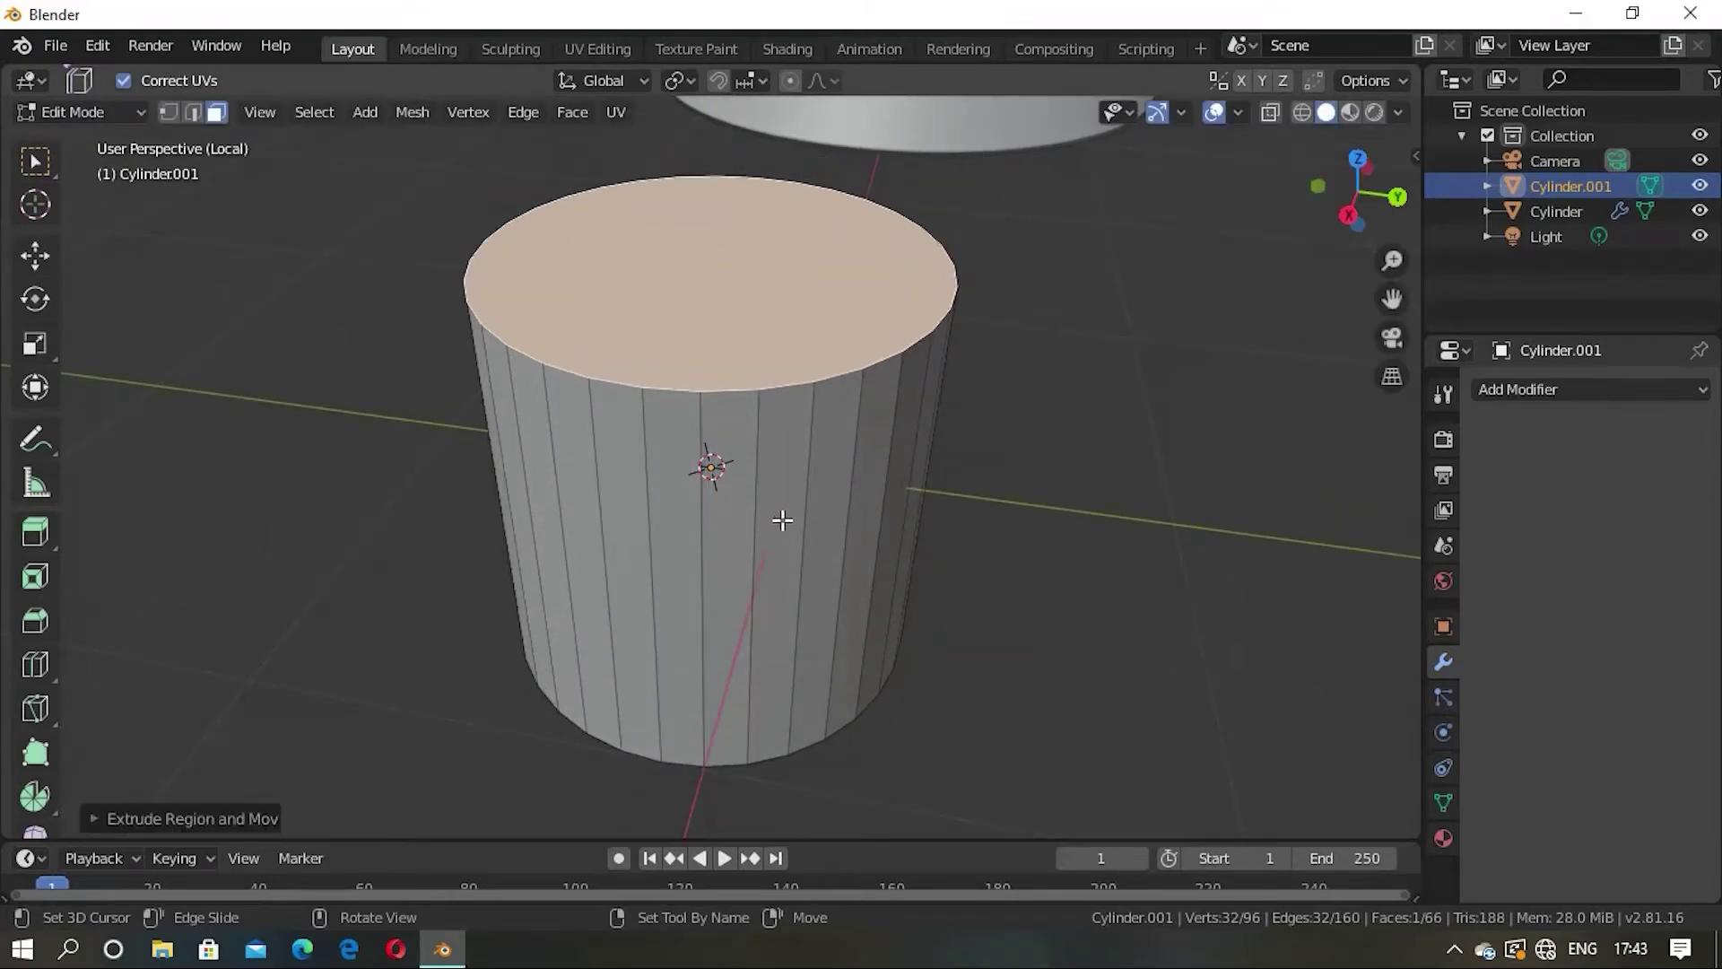
scroll(782, 521, down, 3)
scroll(781, 541, down, 4)
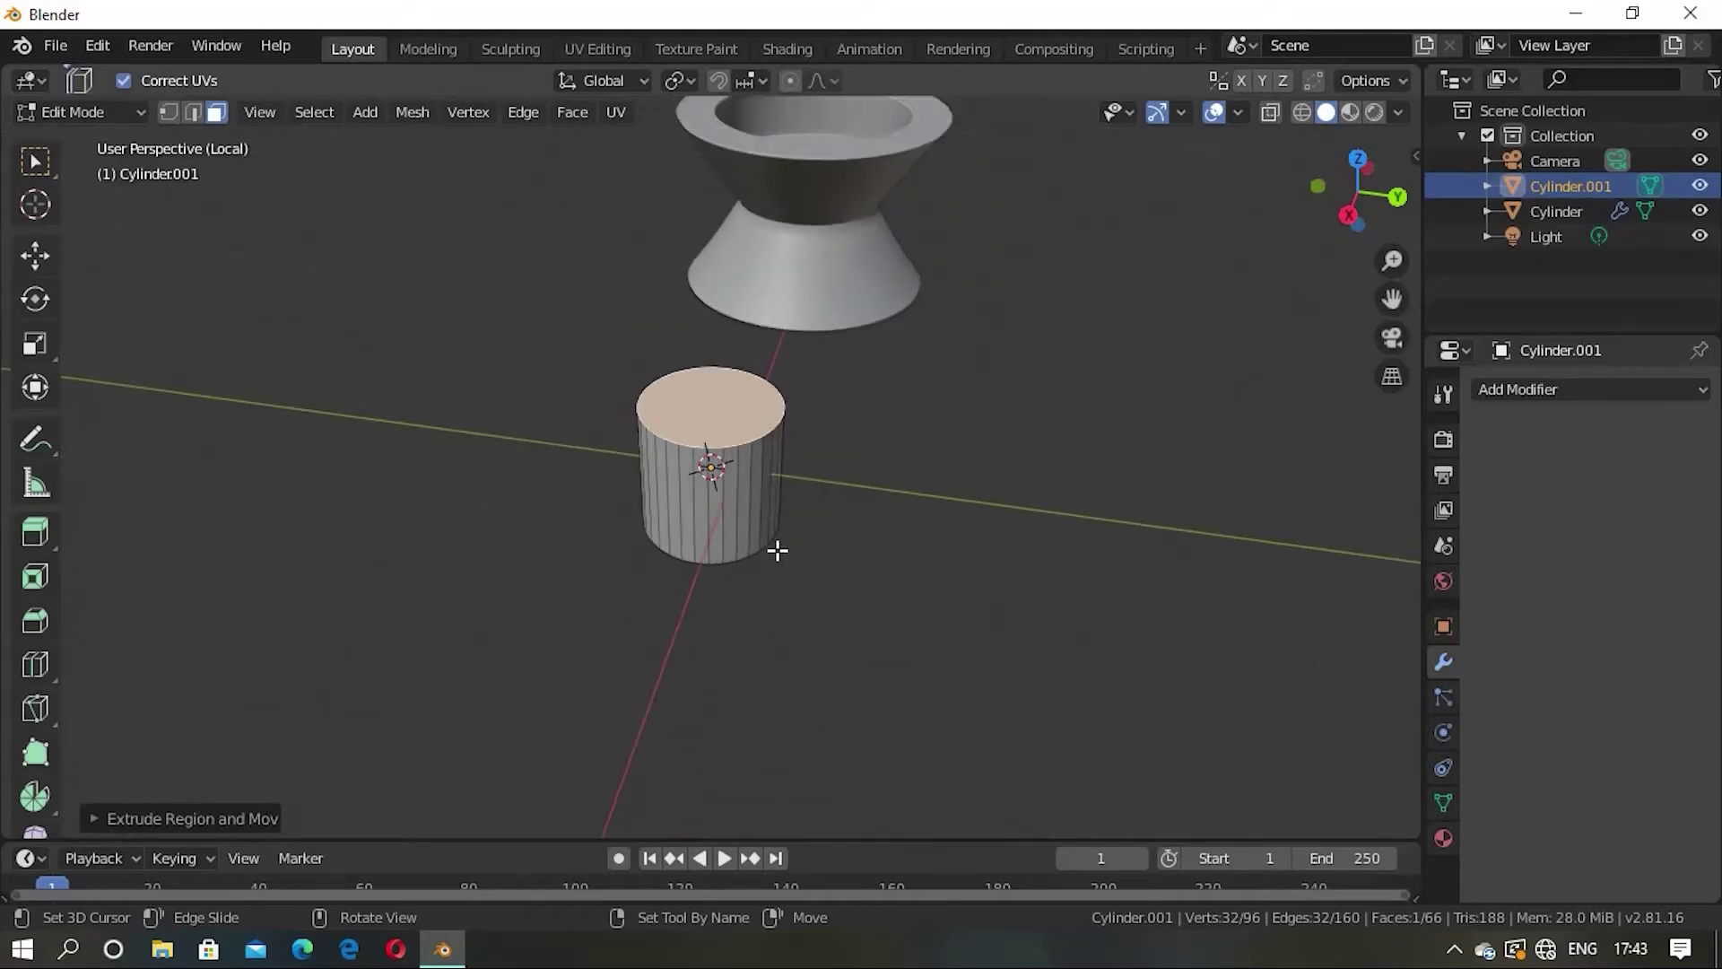
mouse_move(781, 550)
middle_down()
mouse_move(912, 526)
mouse_move(772, 516)
mouse_move(768, 466)
mouse_move(734, 472)
middle_up()
scroll(773, 516, down, 2)
scroll(757, 521, down, 2)
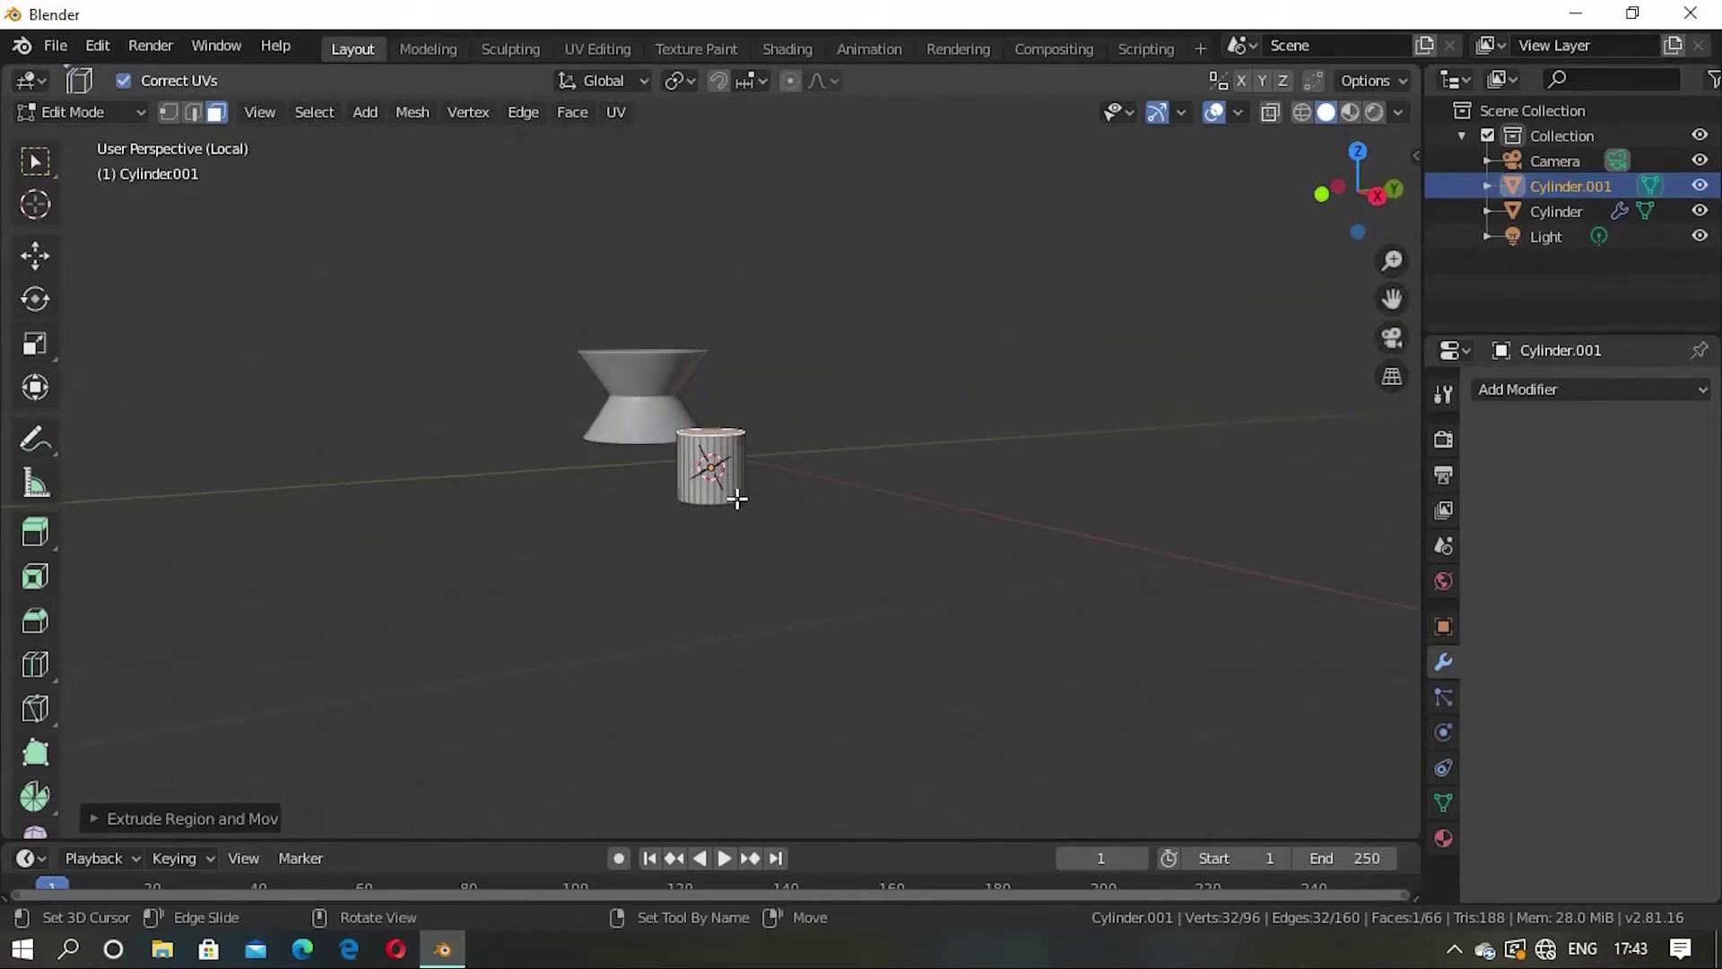
Step: Extrude the cylinder's top face about 4.41 m upward into a tall, narrow stem
key(e)
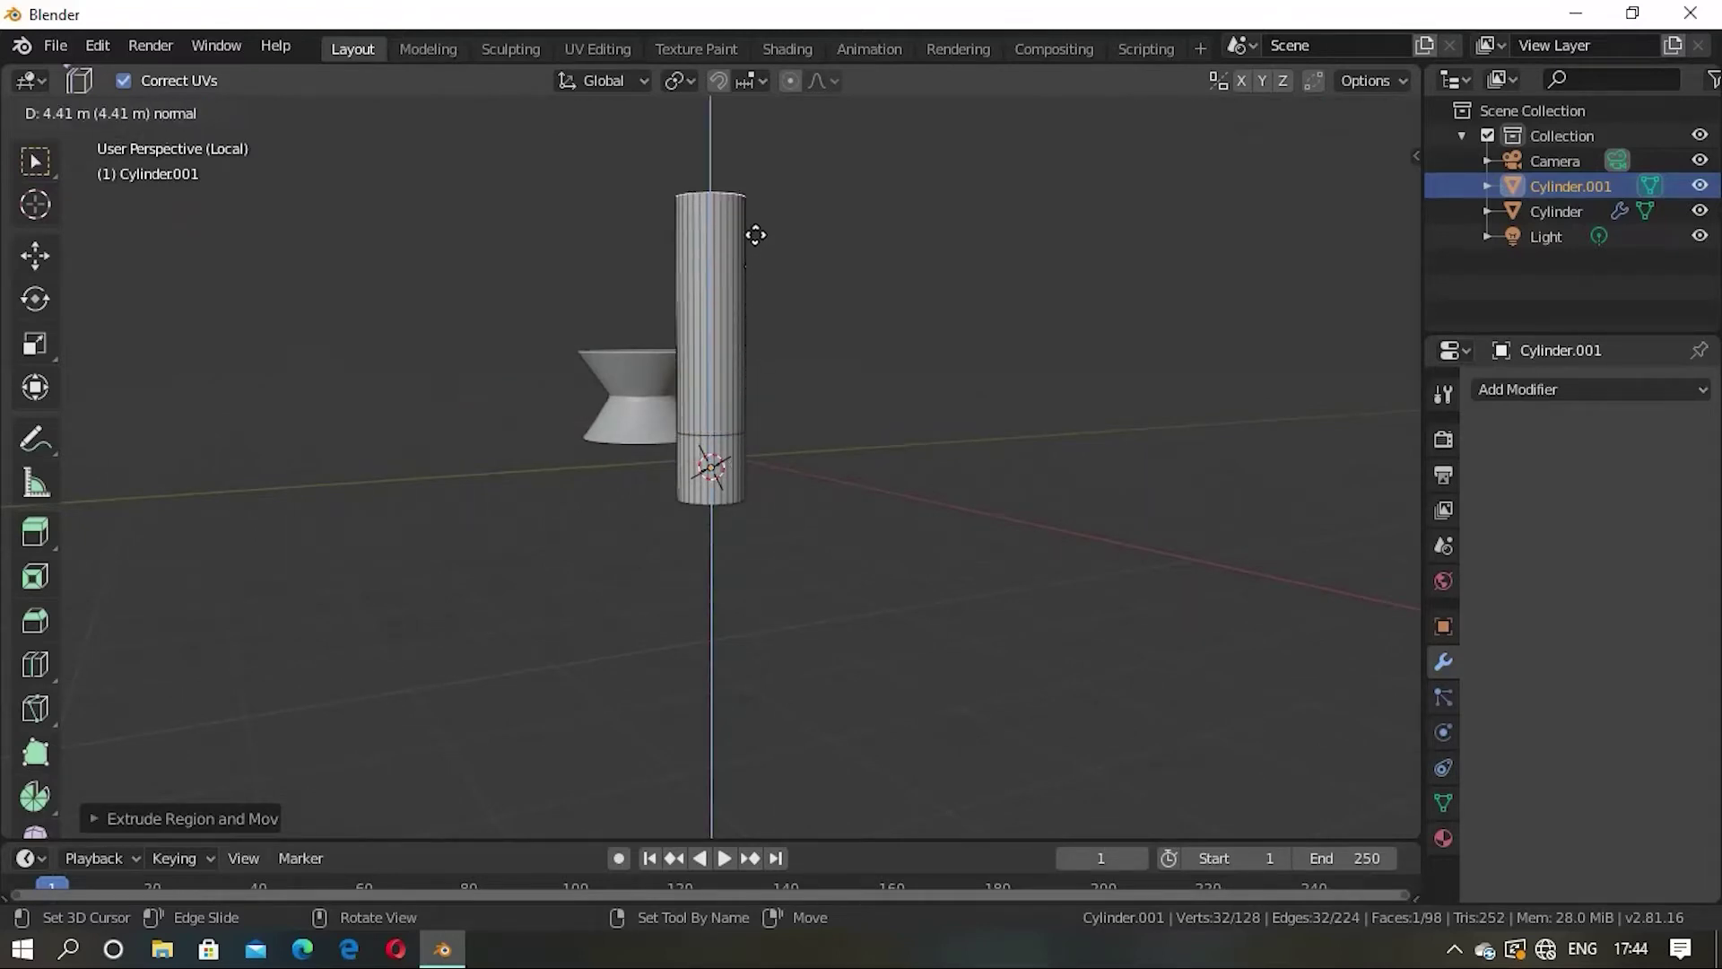
click(755, 190)
mouse_move(776, 378)
middle_down()
mouse_move(754, 503)
mouse_move(846, 553)
mouse_move(694, 431)
middle_up()
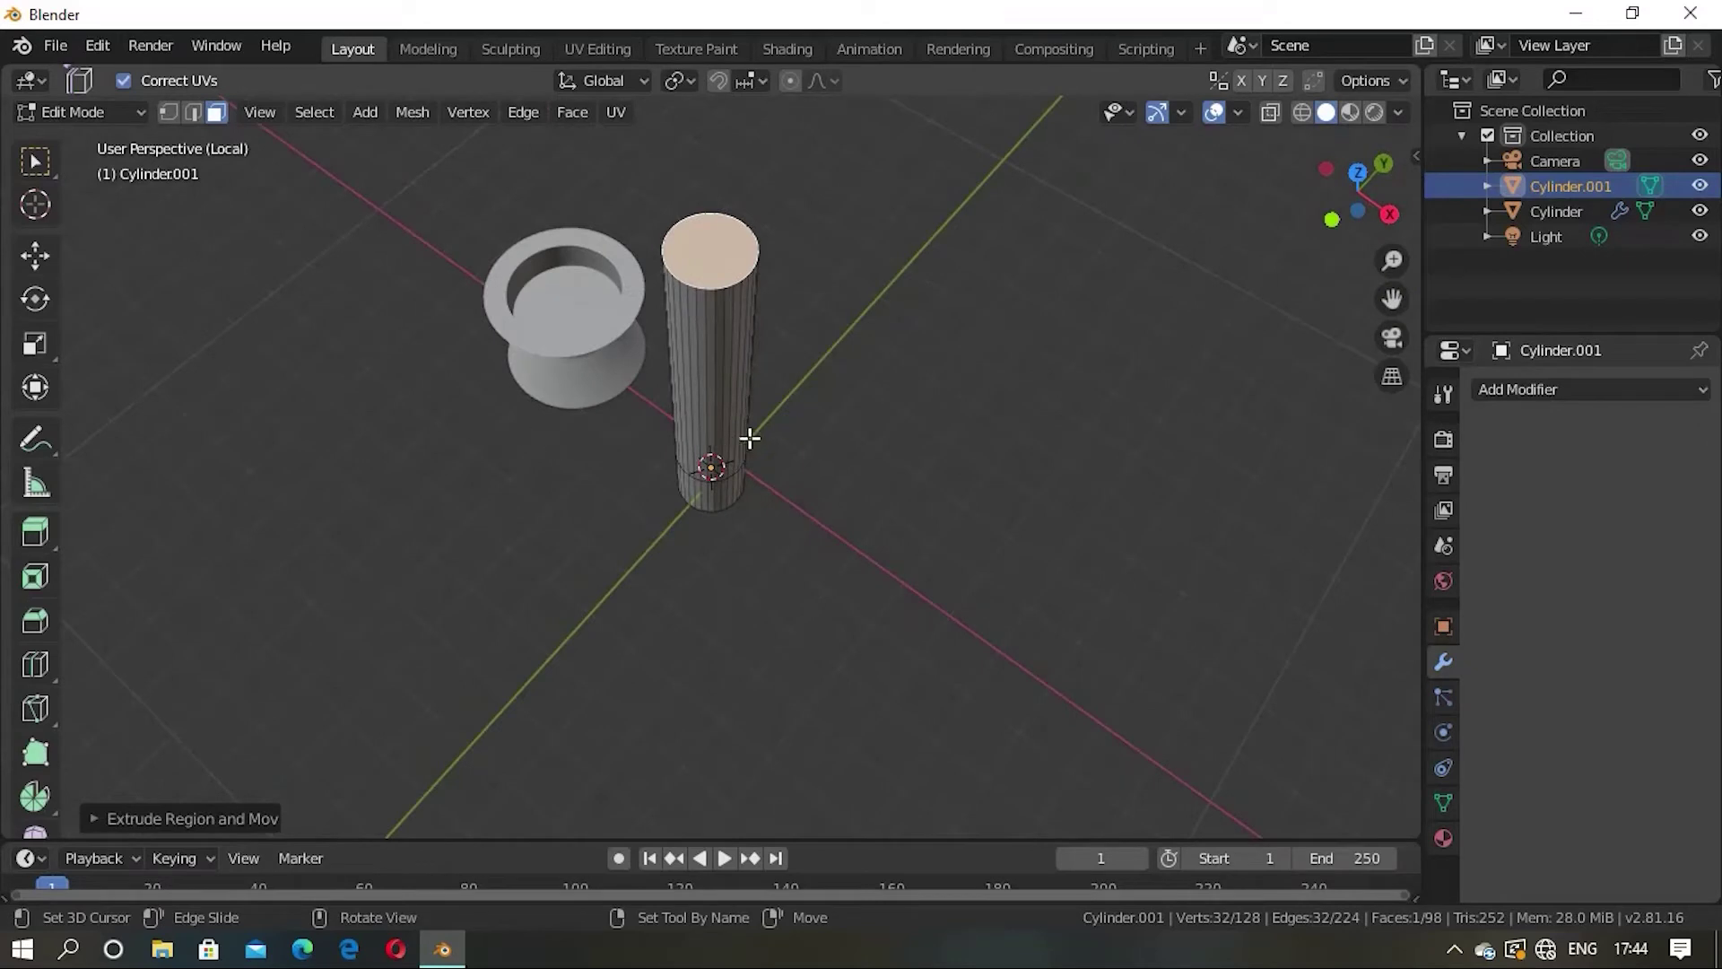
middle_drag(735, 369, 861, 560)
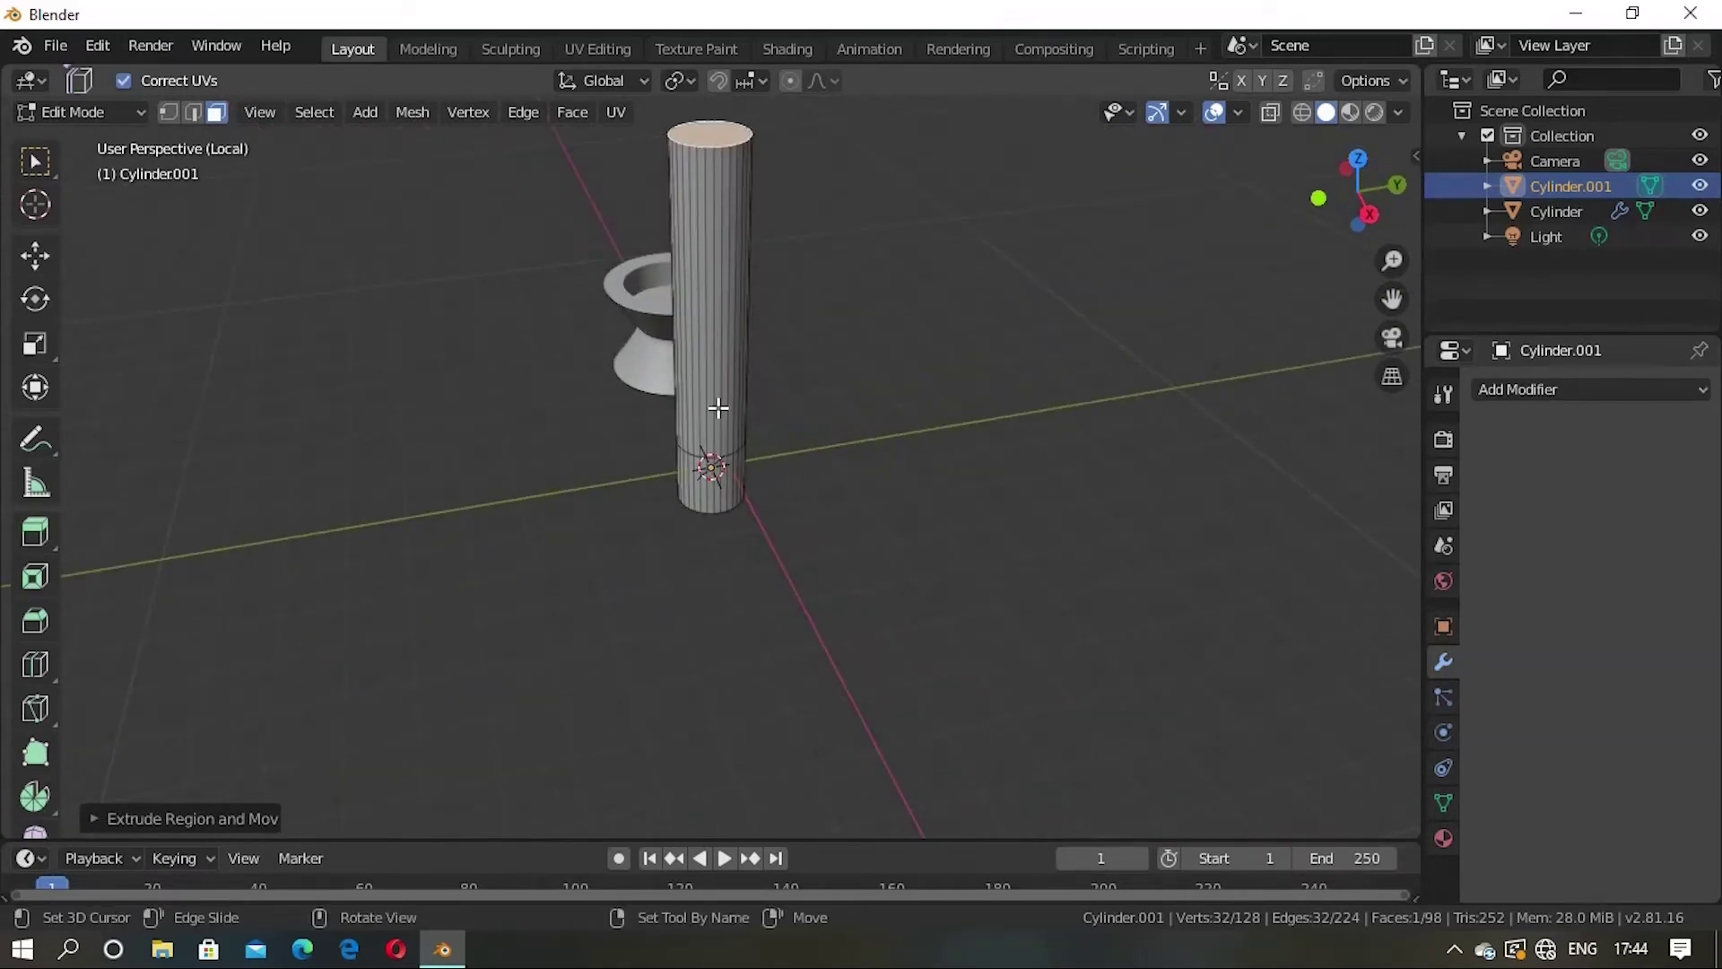
key(e)
key(Escape)
Step: In Object Mode, rotate the stem 90° about the Z axis
key(Tab)
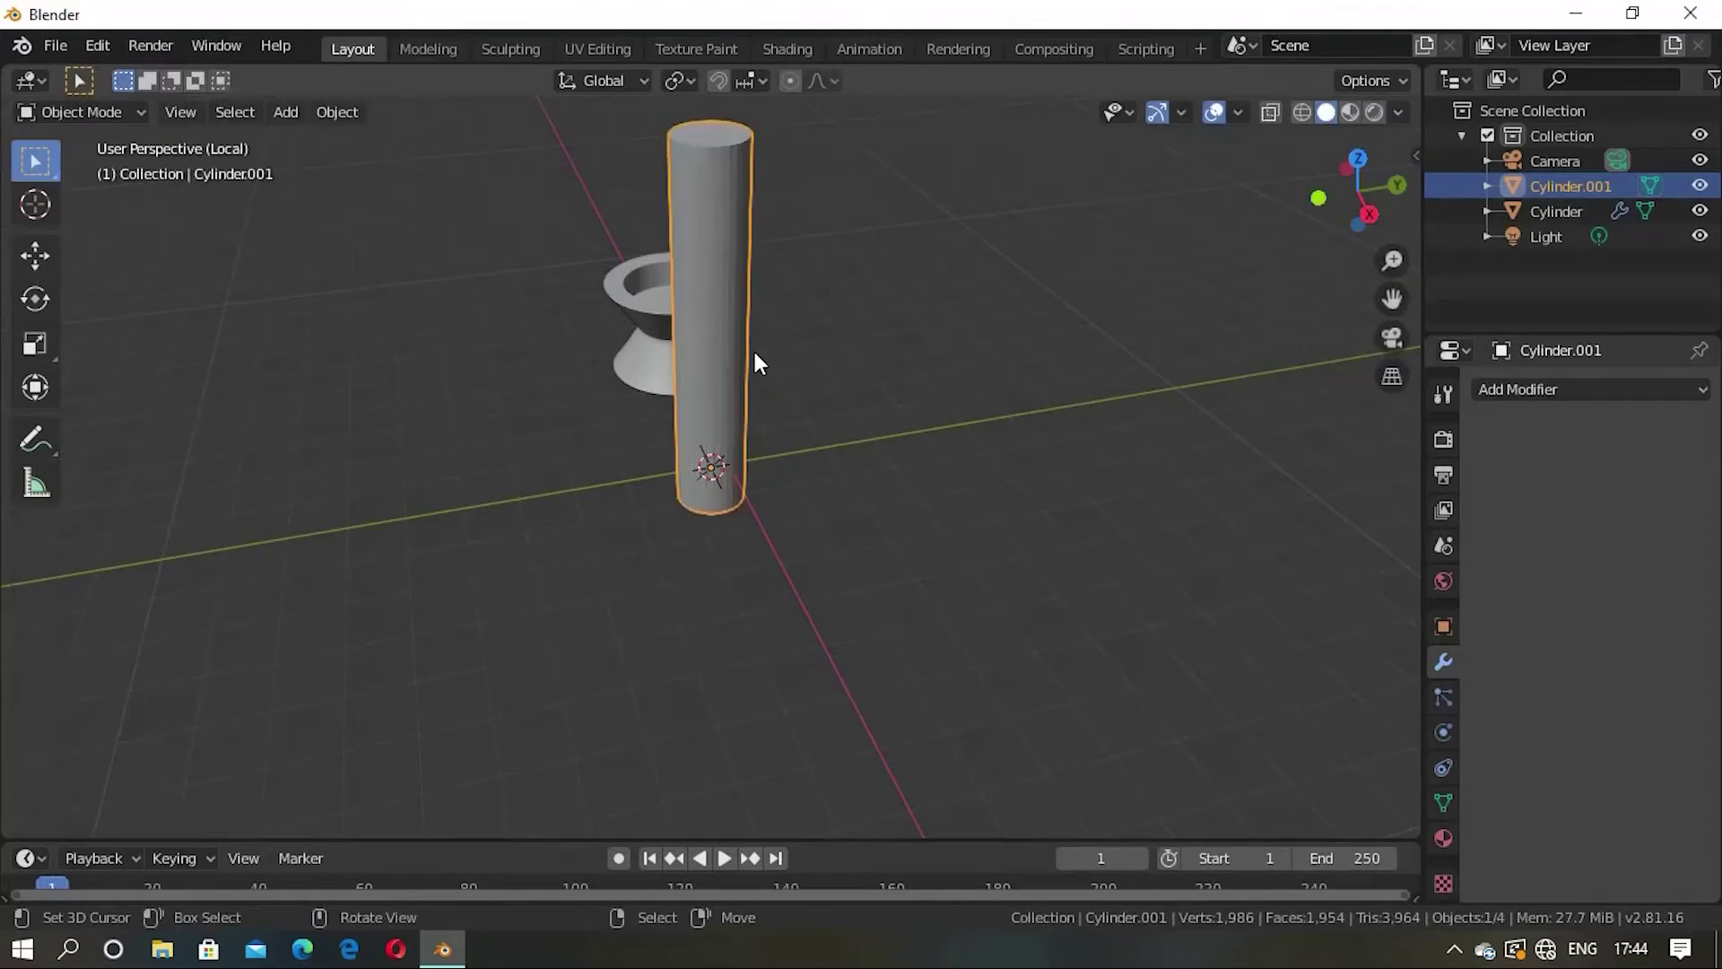
key(r)
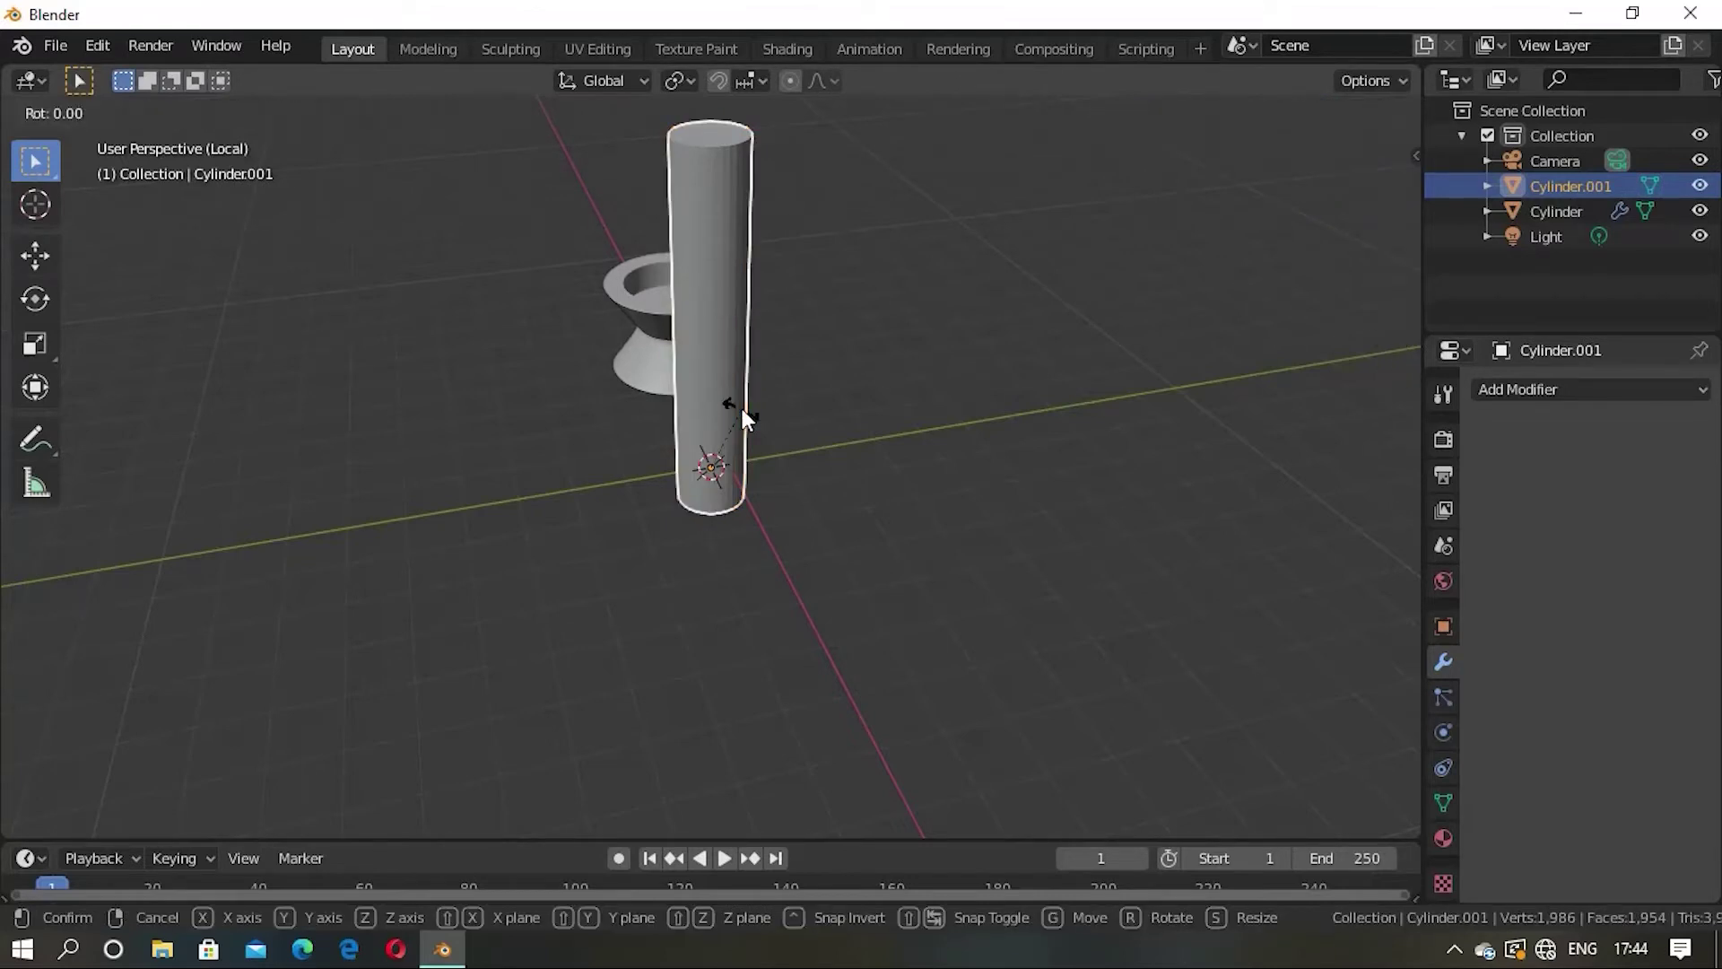
key(z)
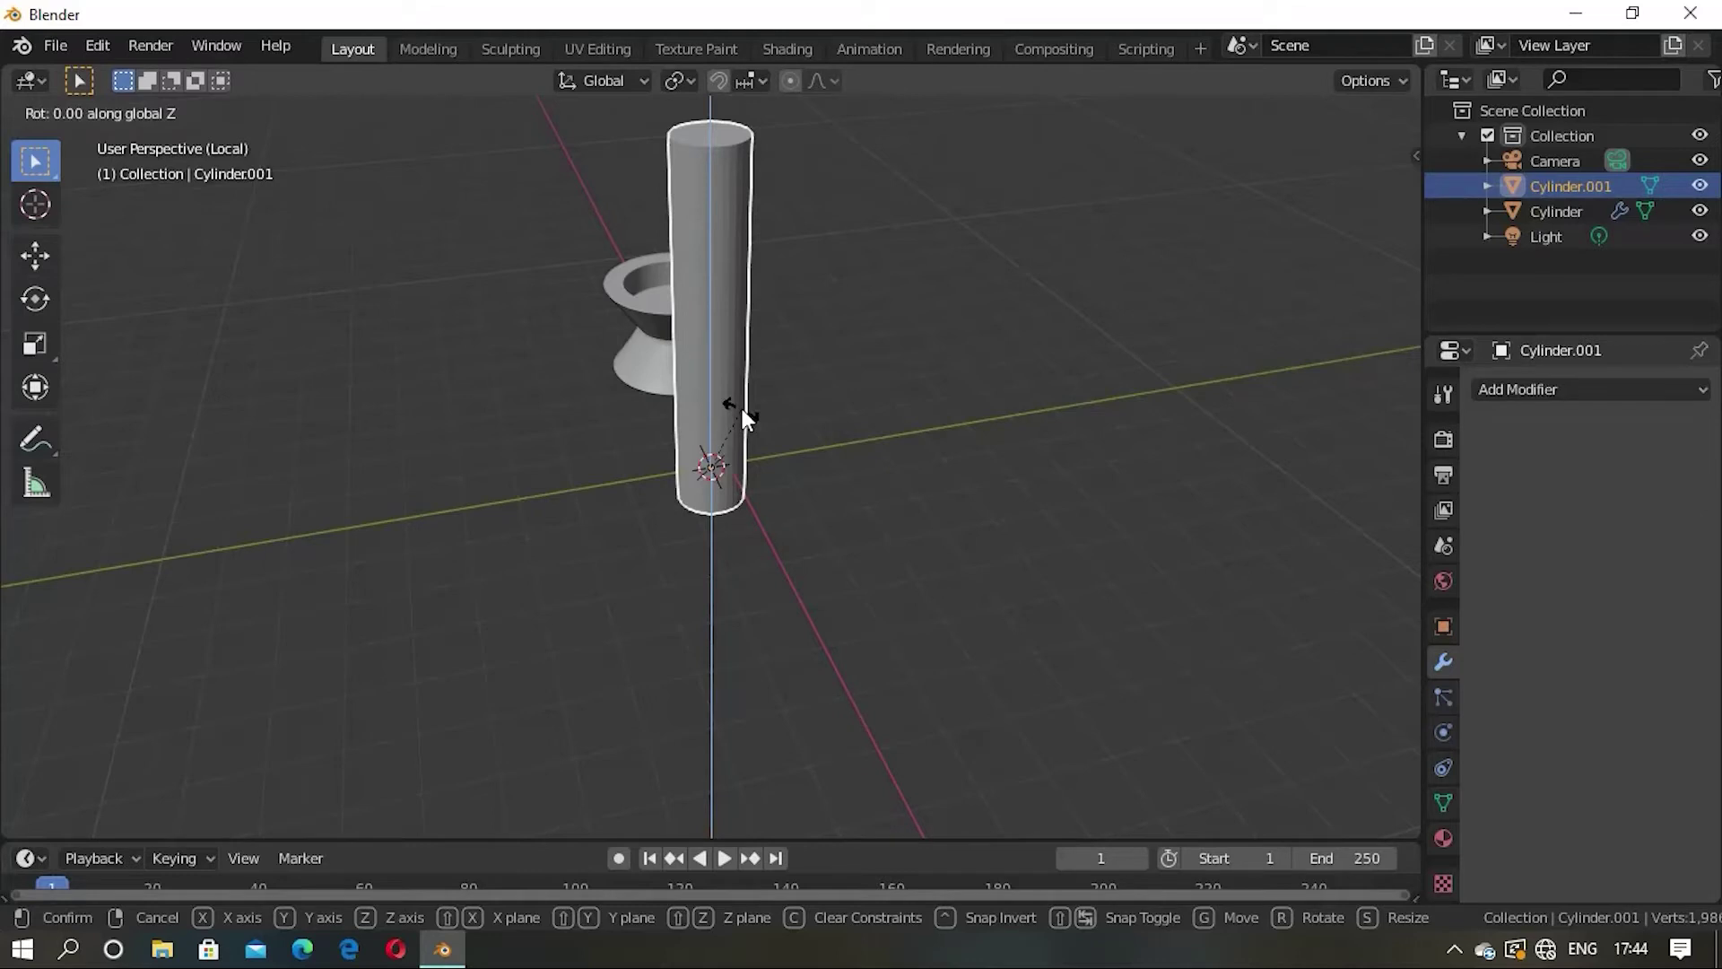
text(90)
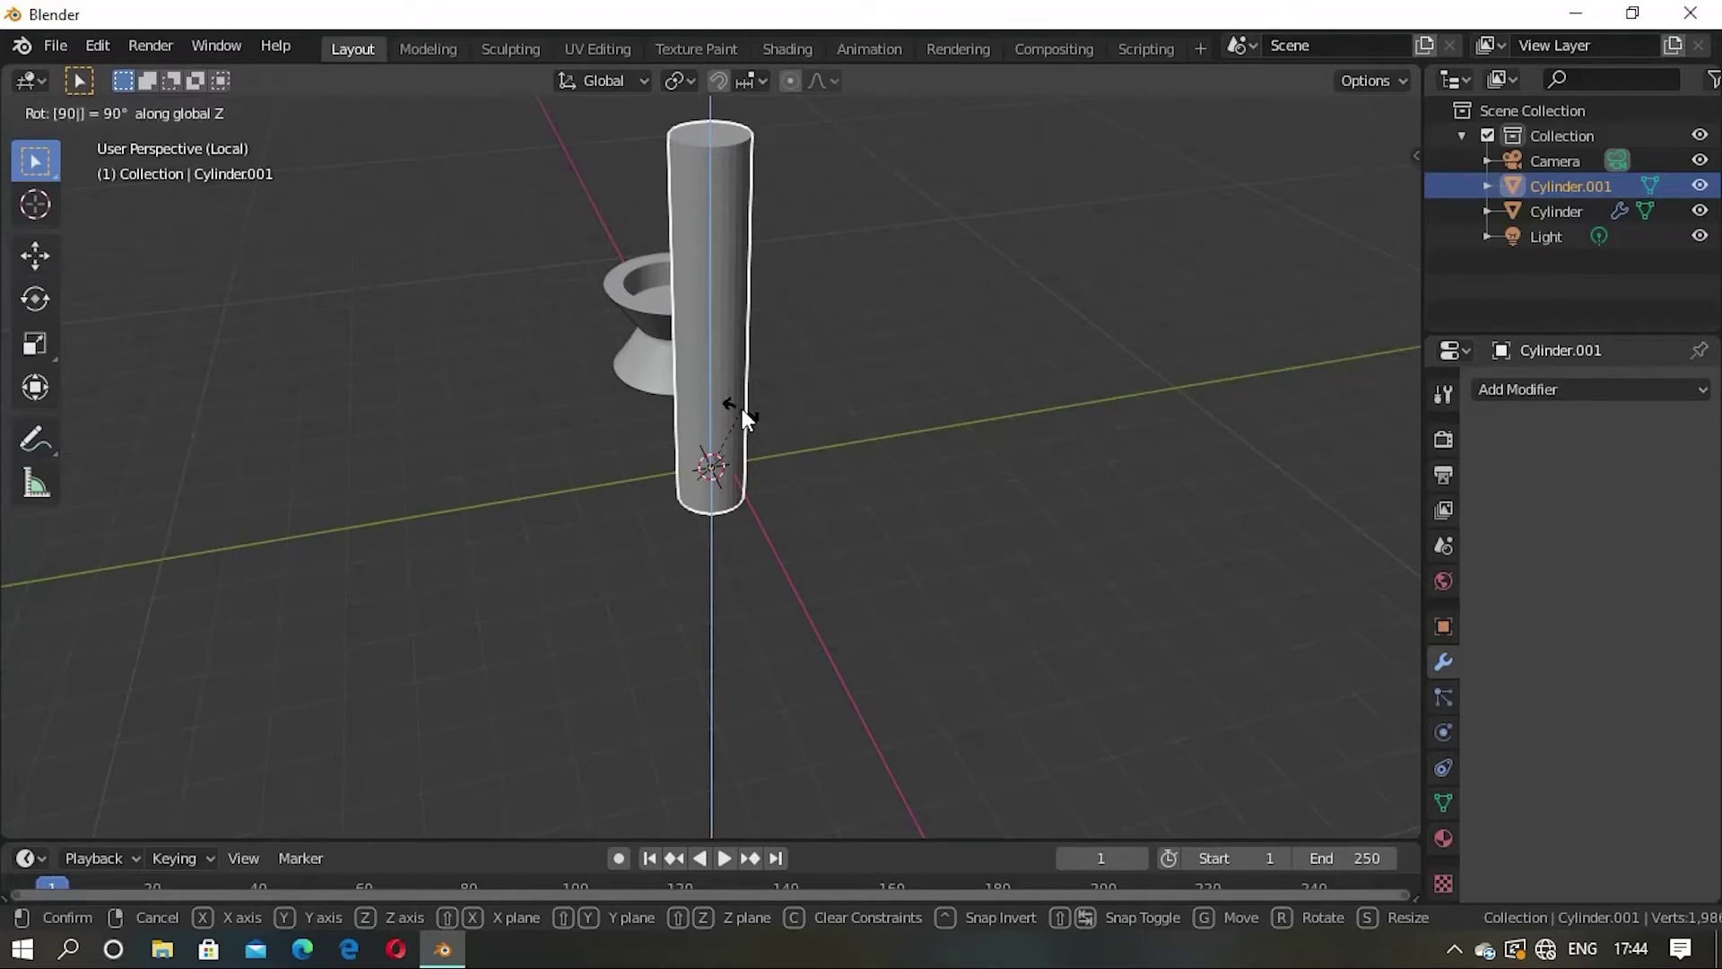
key(Return)
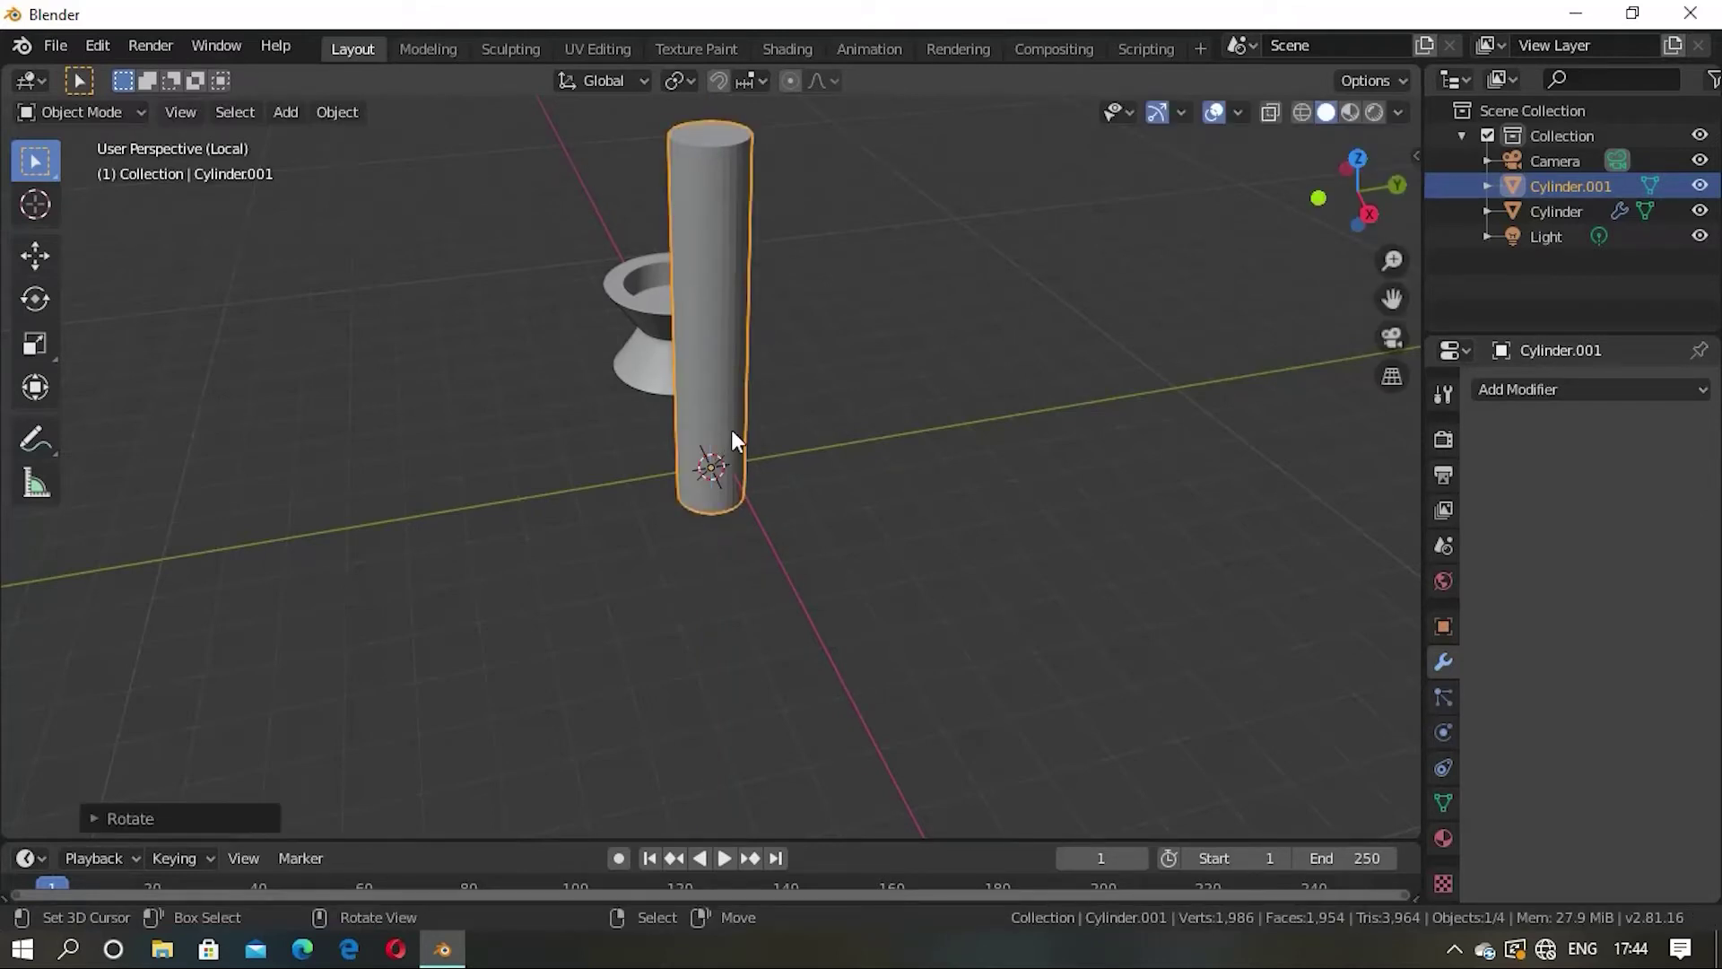
Step: Rotate the cylinder about 90° with the Transform gizmo so it lies horizontally
mouse_move(880, 420)
middle_down()
mouse_move(718, 460)
mouse_move(809, 535)
mouse_move(858, 418)
mouse_move(714, 411)
middle_up()
mouse_move(612, 453)
middle_down()
mouse_move(934, 412)
mouse_move(900, 370)
middle_up()
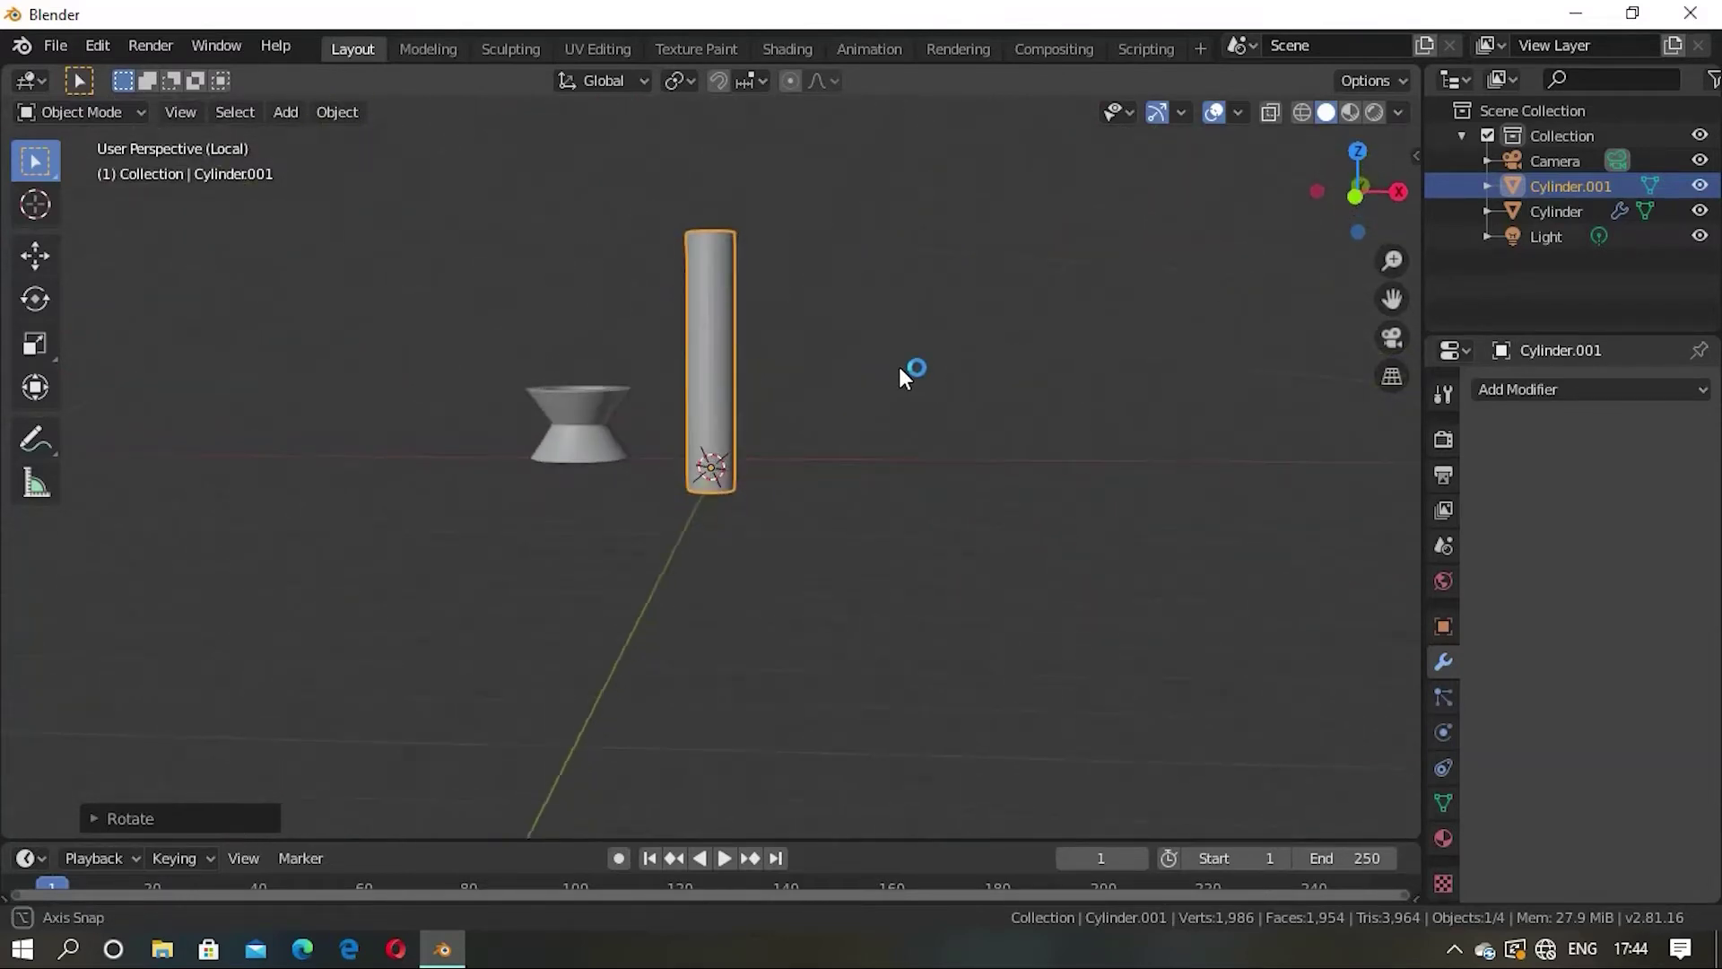
mouse_move(745, 347)
middle_down()
mouse_move(789, 369)
mouse_move(756, 327)
middle_up()
scroll(753, 346, up, 3)
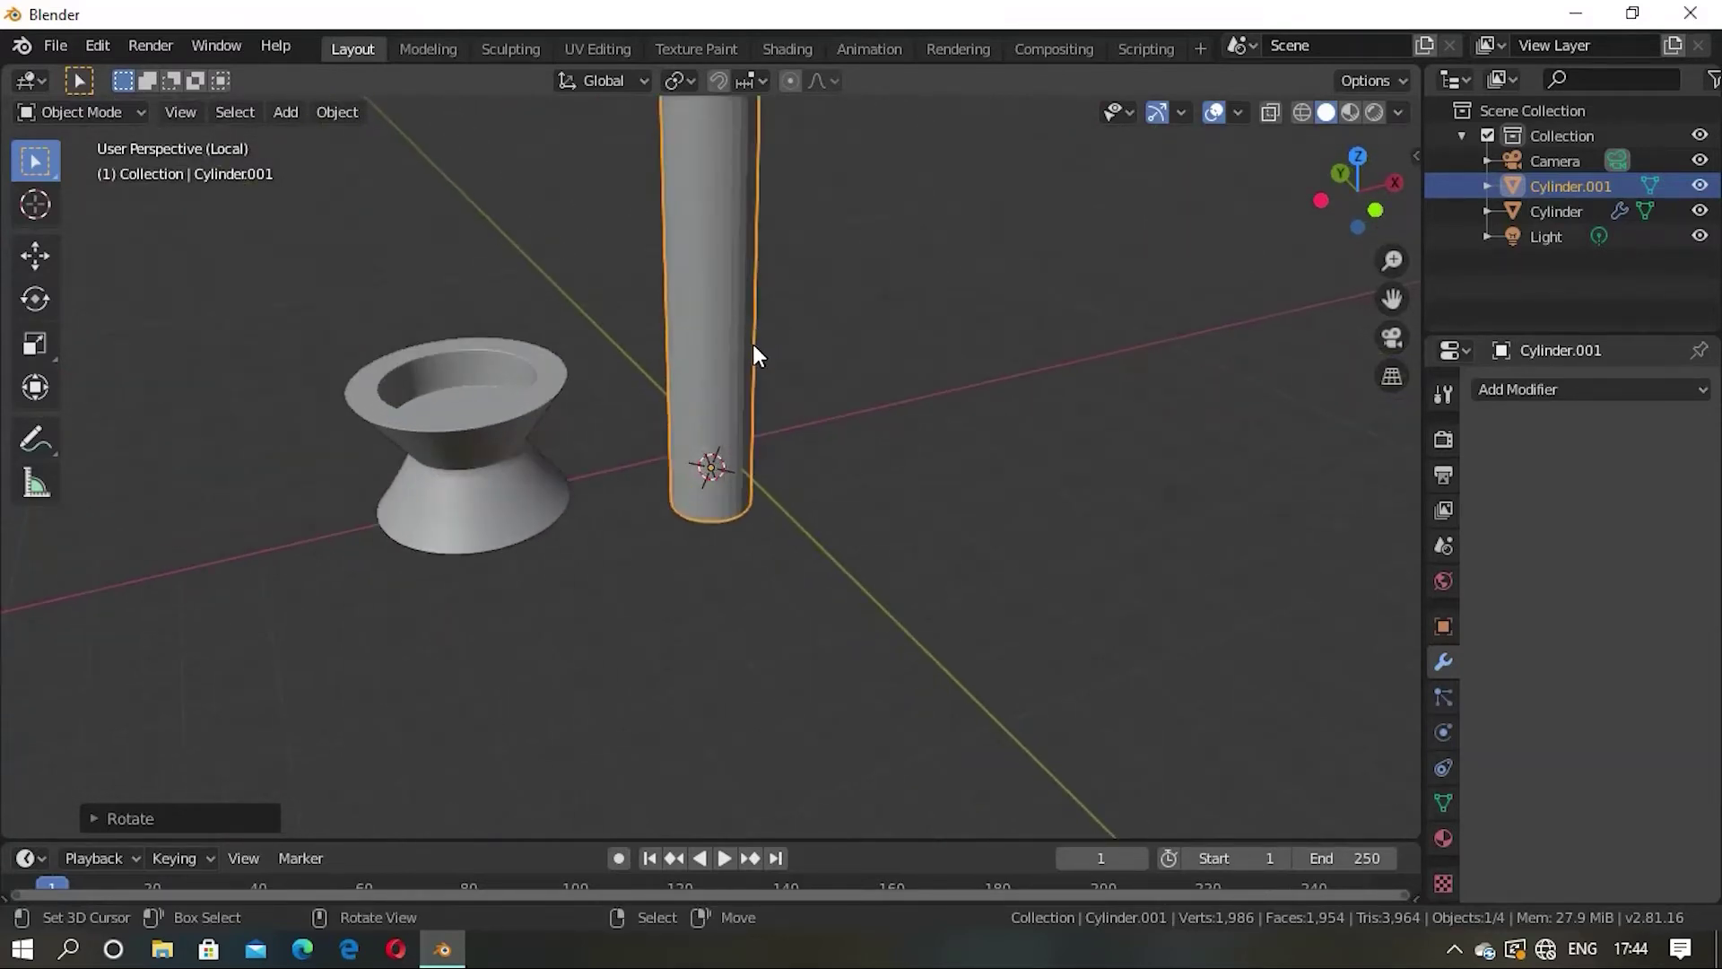
click(41, 373)
drag(626, 467, 718, 429)
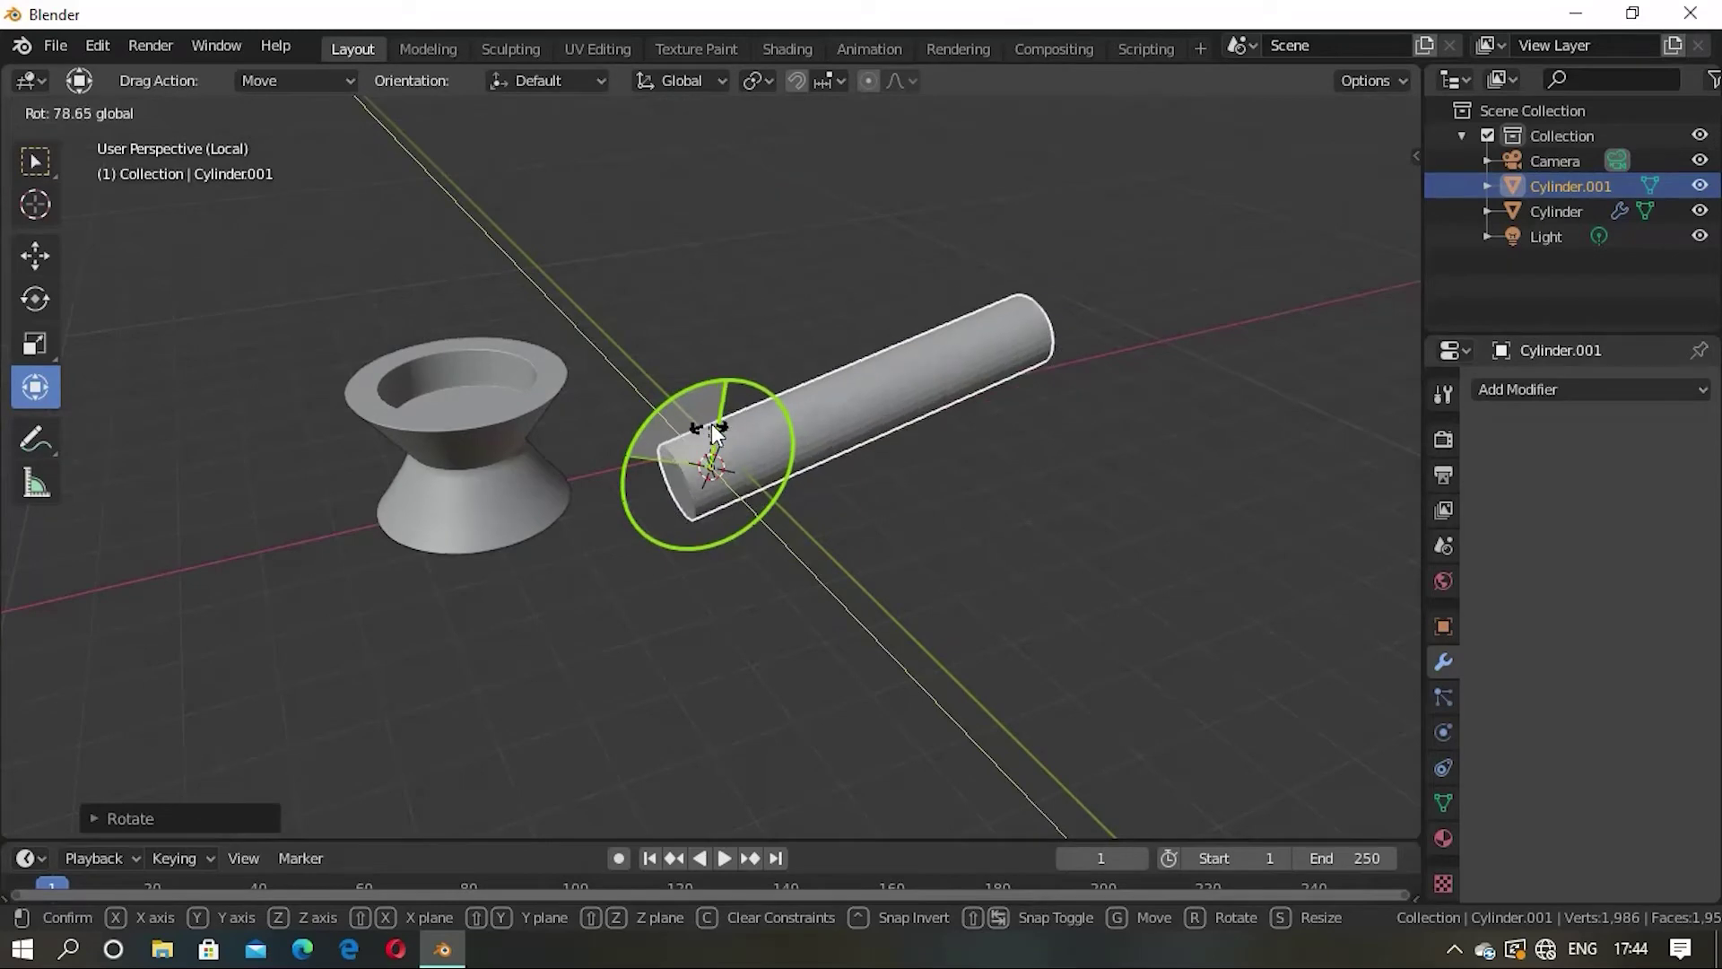
drag(719, 429, 714, 421)
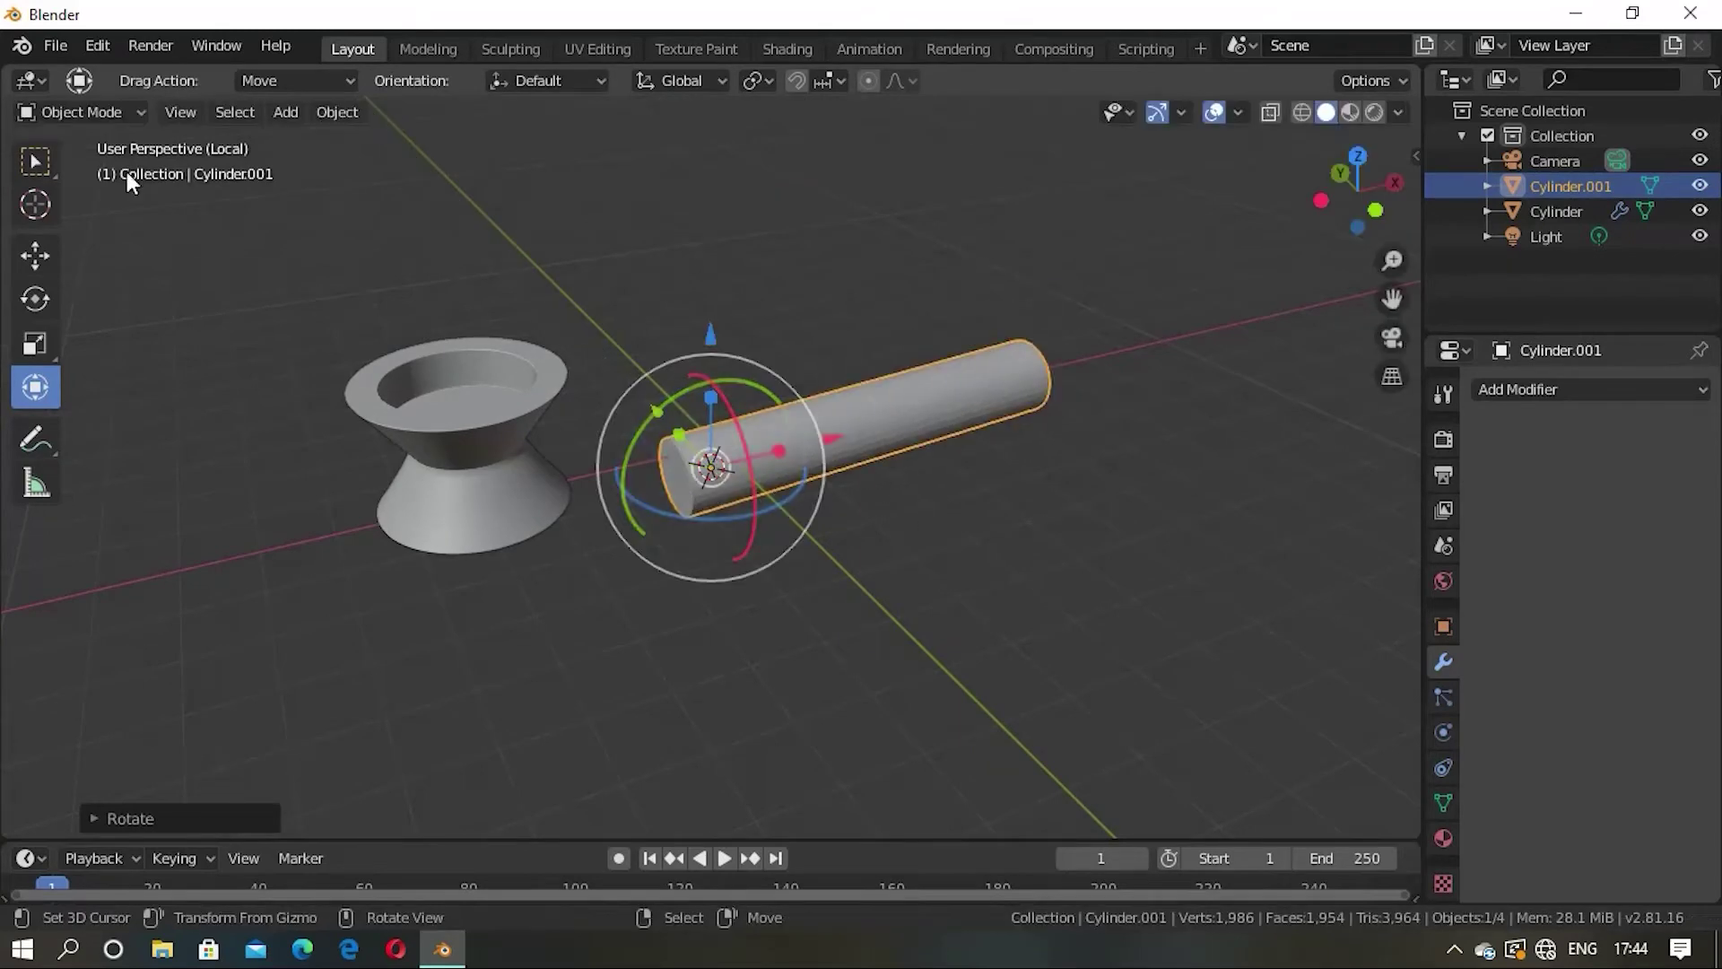
click(39, 156)
mouse_move(1182, 406)
middle_down()
mouse_move(857, 454)
mouse_move(849, 385)
mouse_move(709, 465)
mouse_move(558, 508)
mouse_move(556, 687)
middle_up()
scroll(708, 465, up, 3)
Step: Scale the cylinder uniformly, then squash it along the Z axis
key(s)
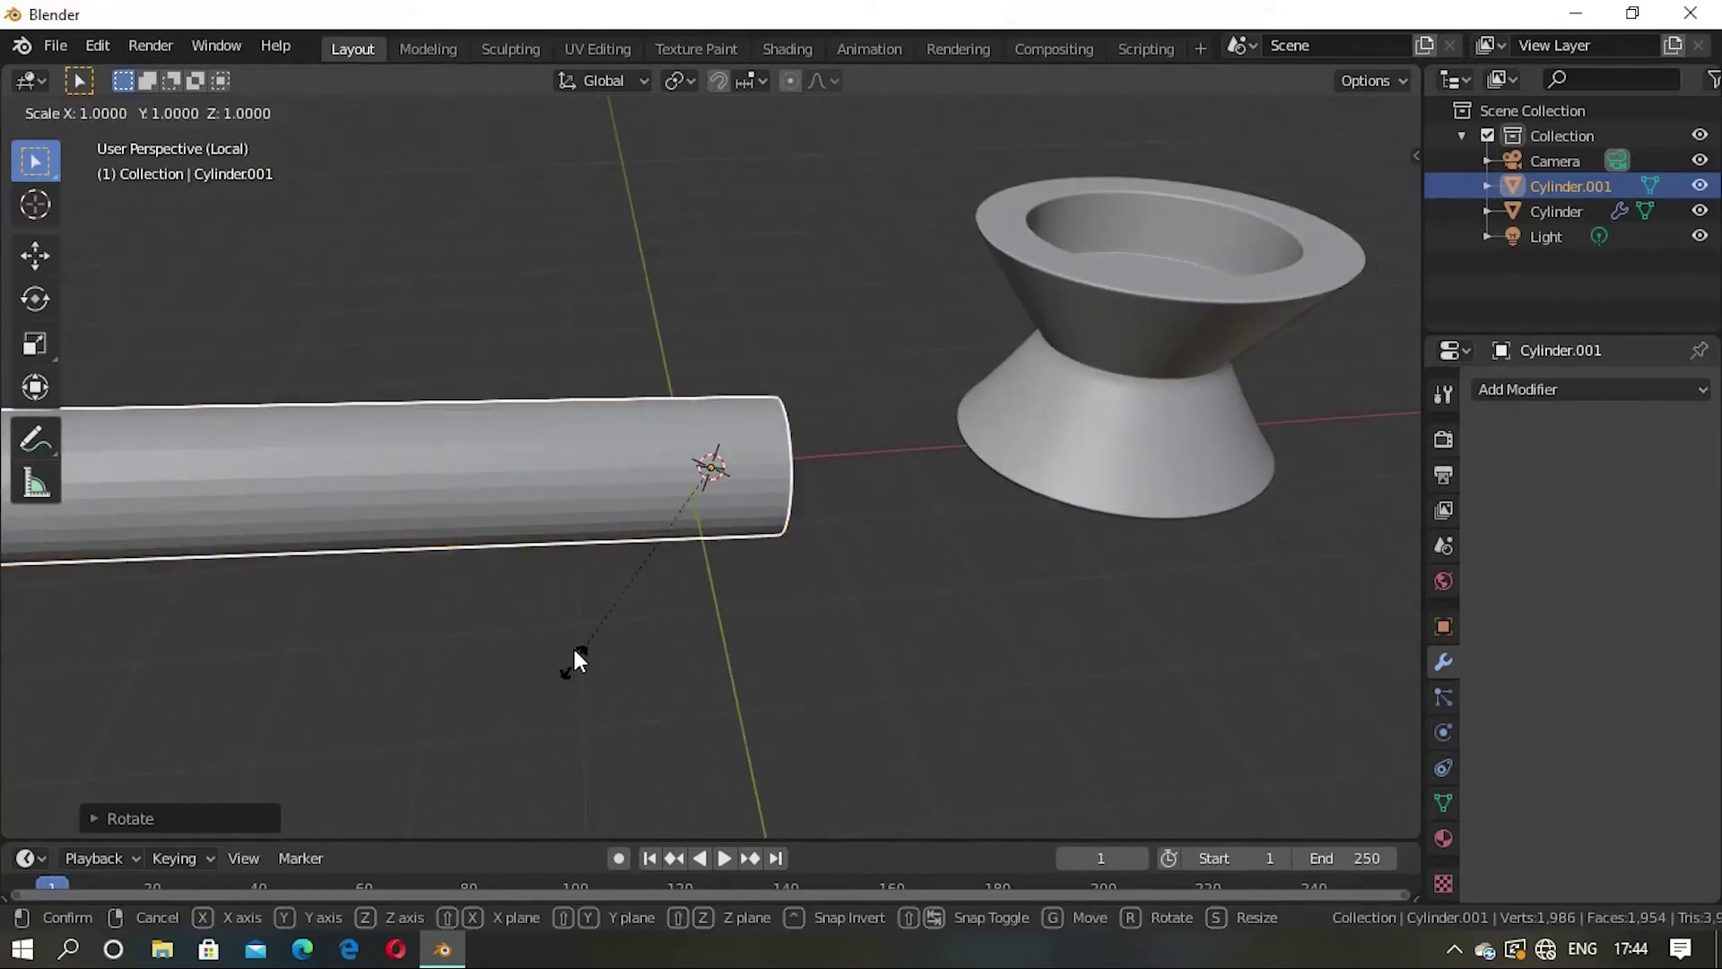
click(585, 641)
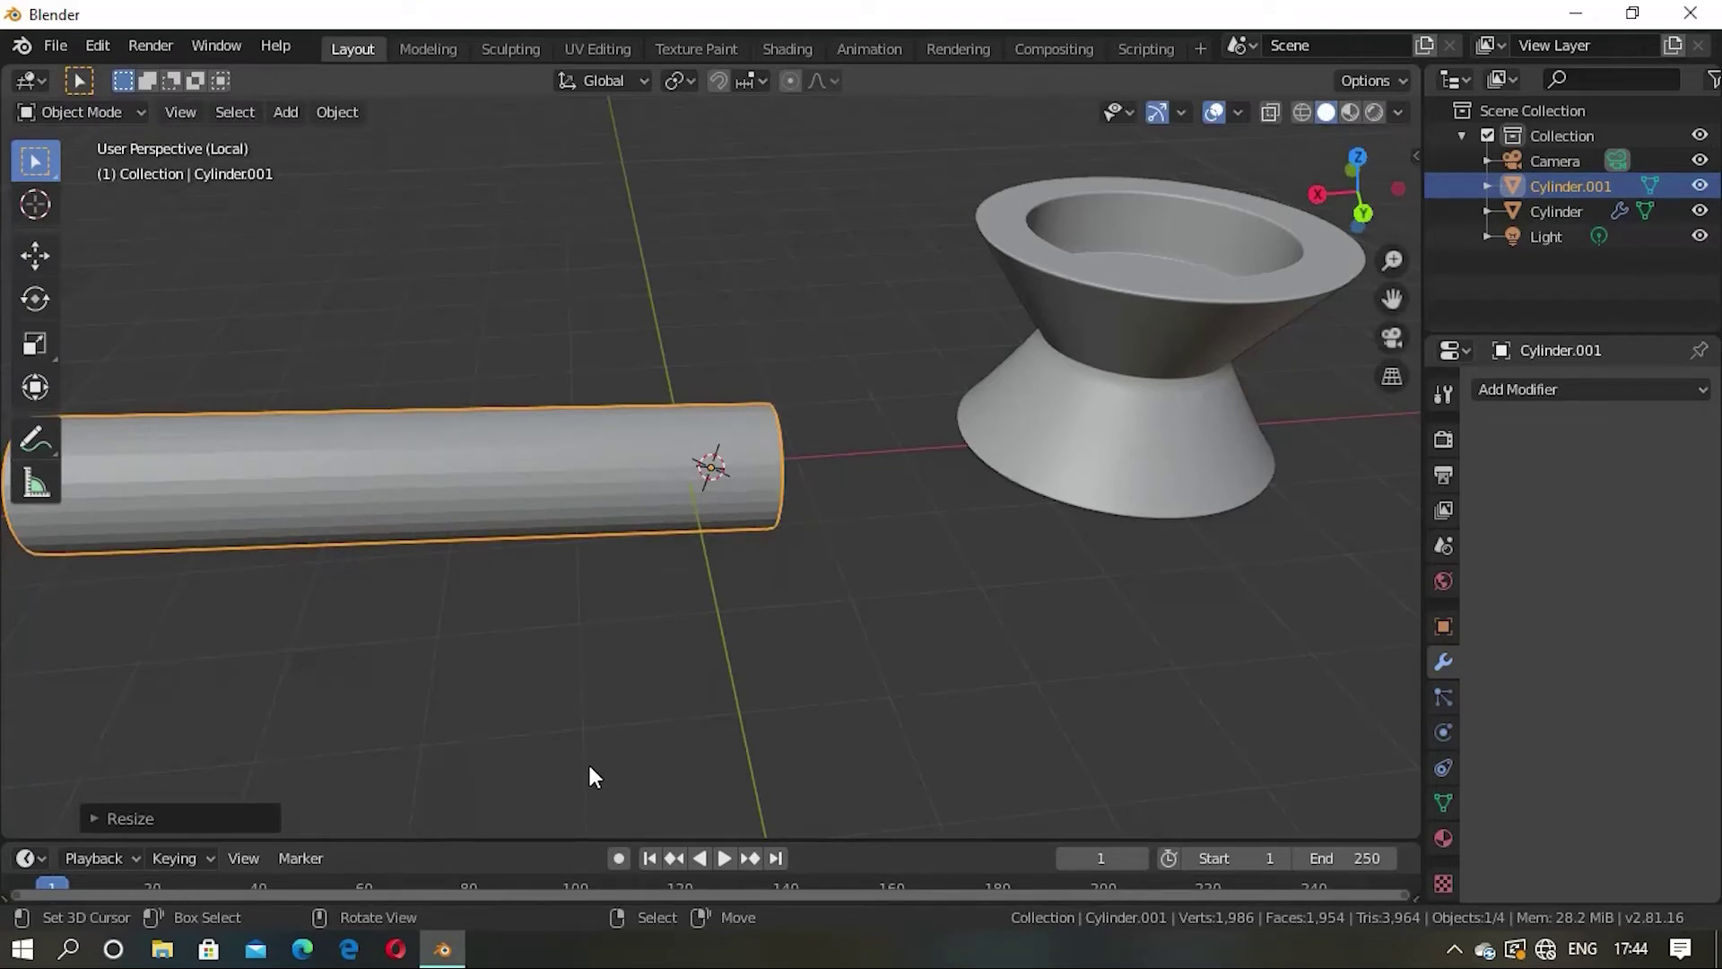
key(s)
key(z)
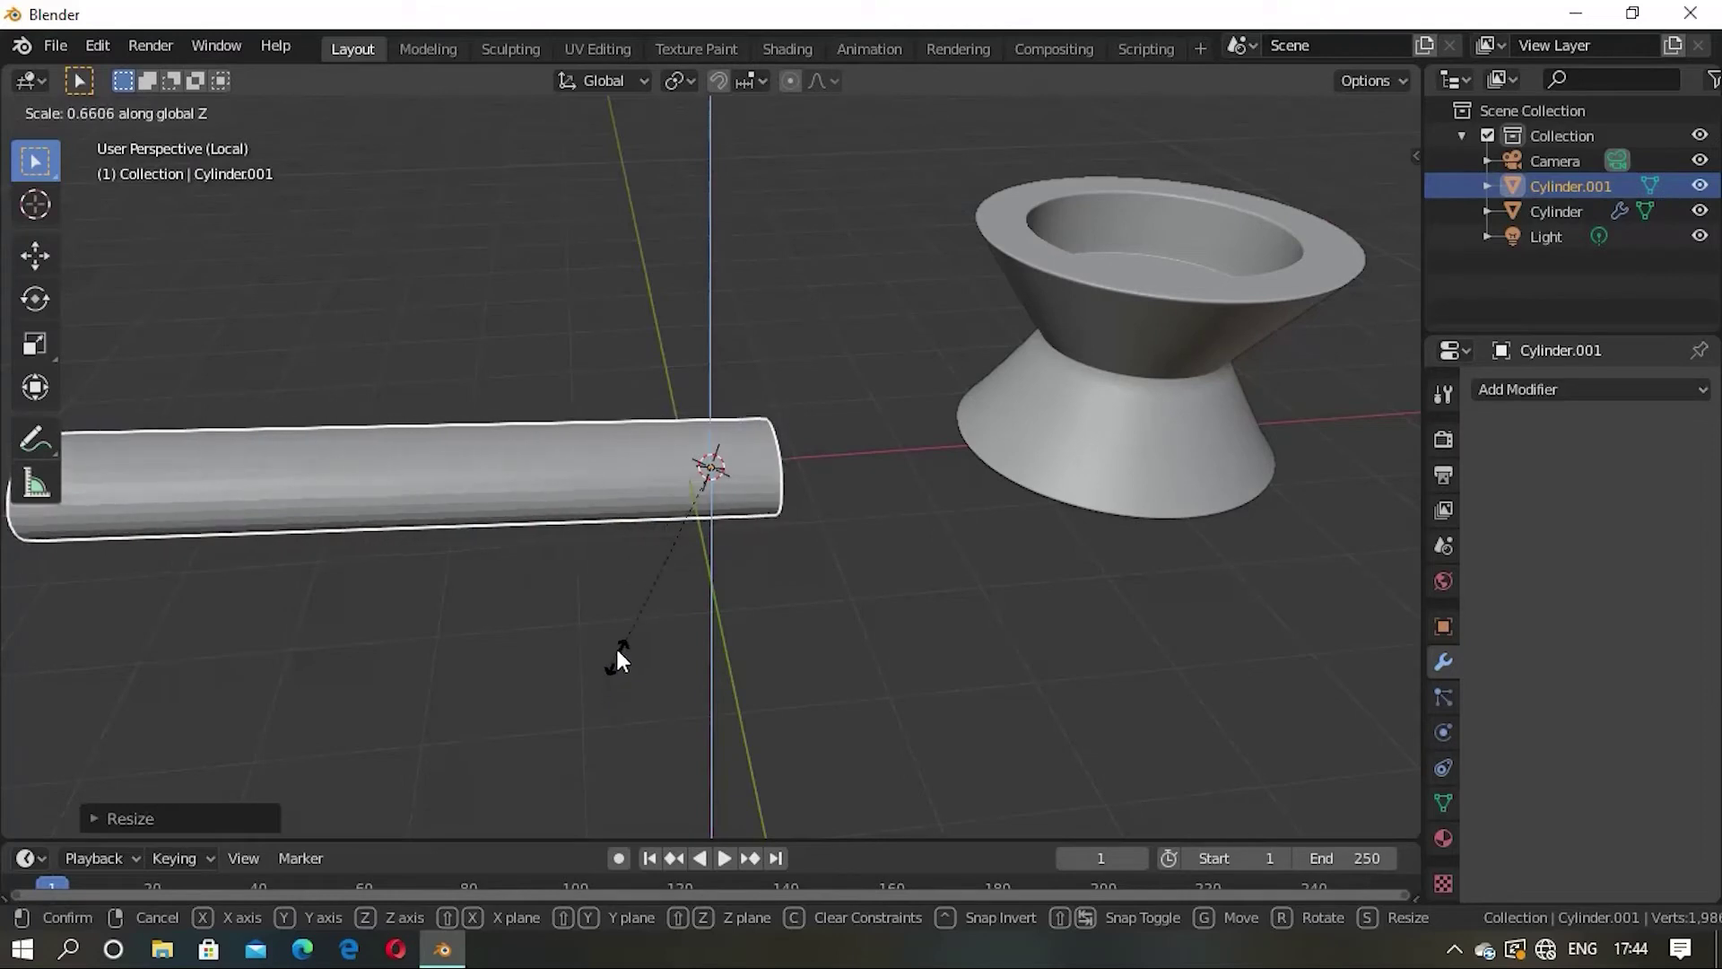
click(621, 621)
scroll(745, 664, down, 3)
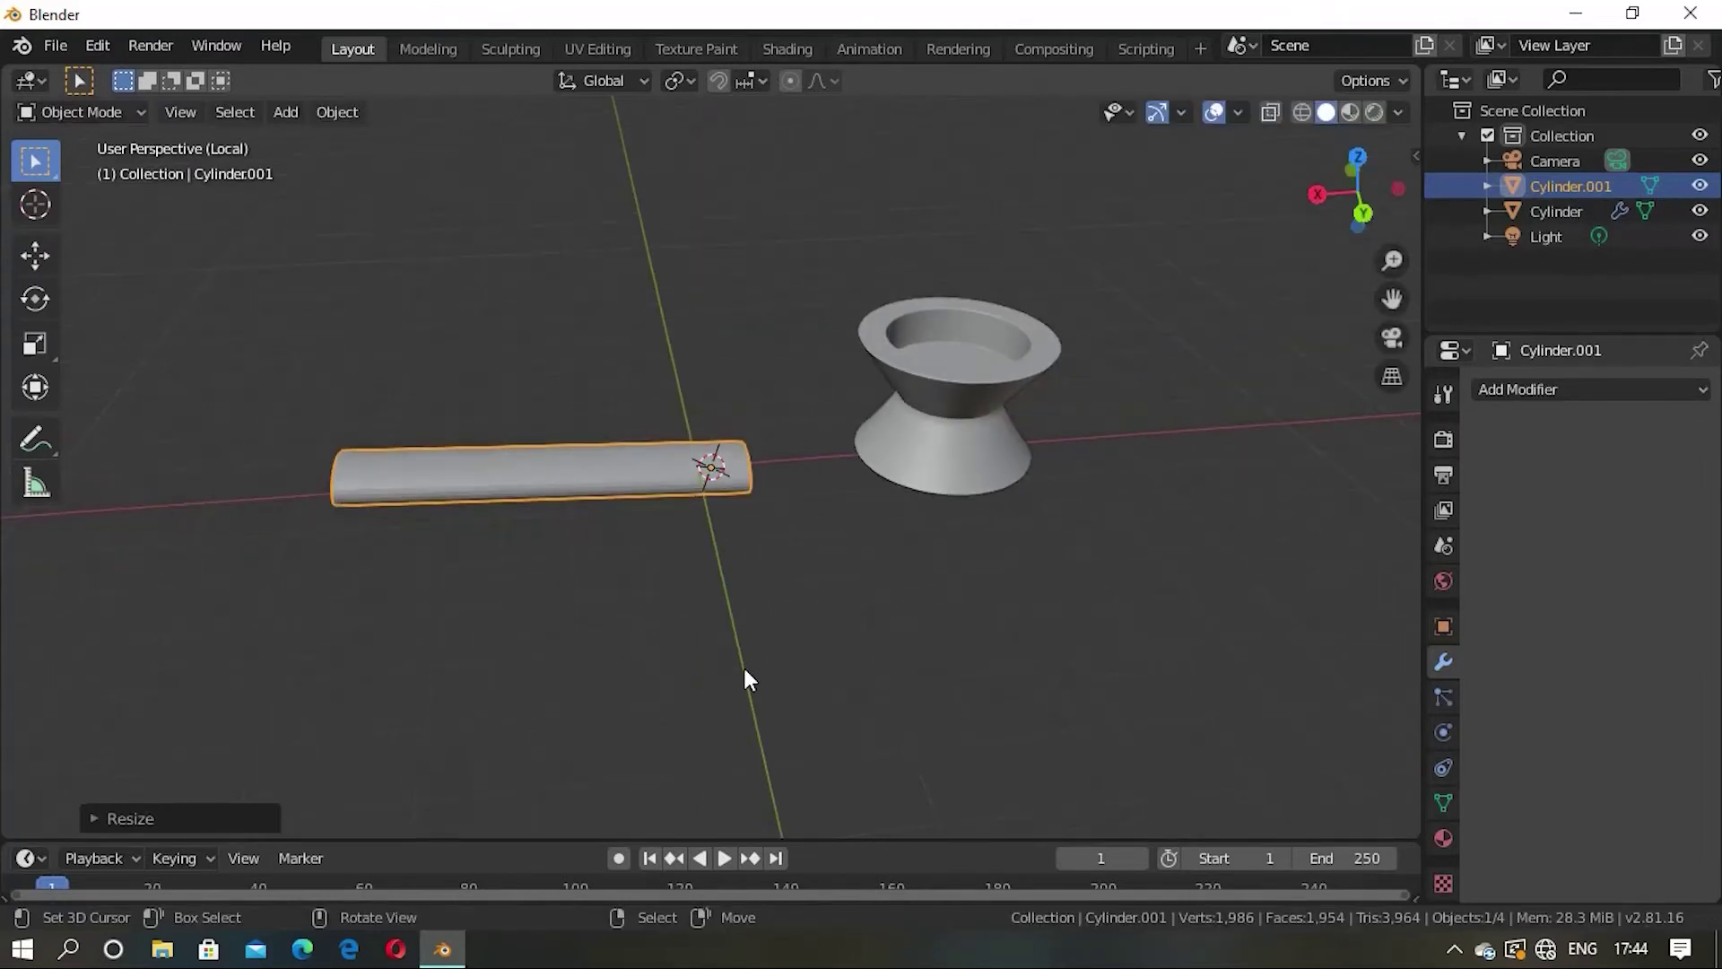
middle_drag(745, 663, 848, 659)
Step: In front orthographic view, stretch the cylinder along X and resize it along Y
key(KP_1)
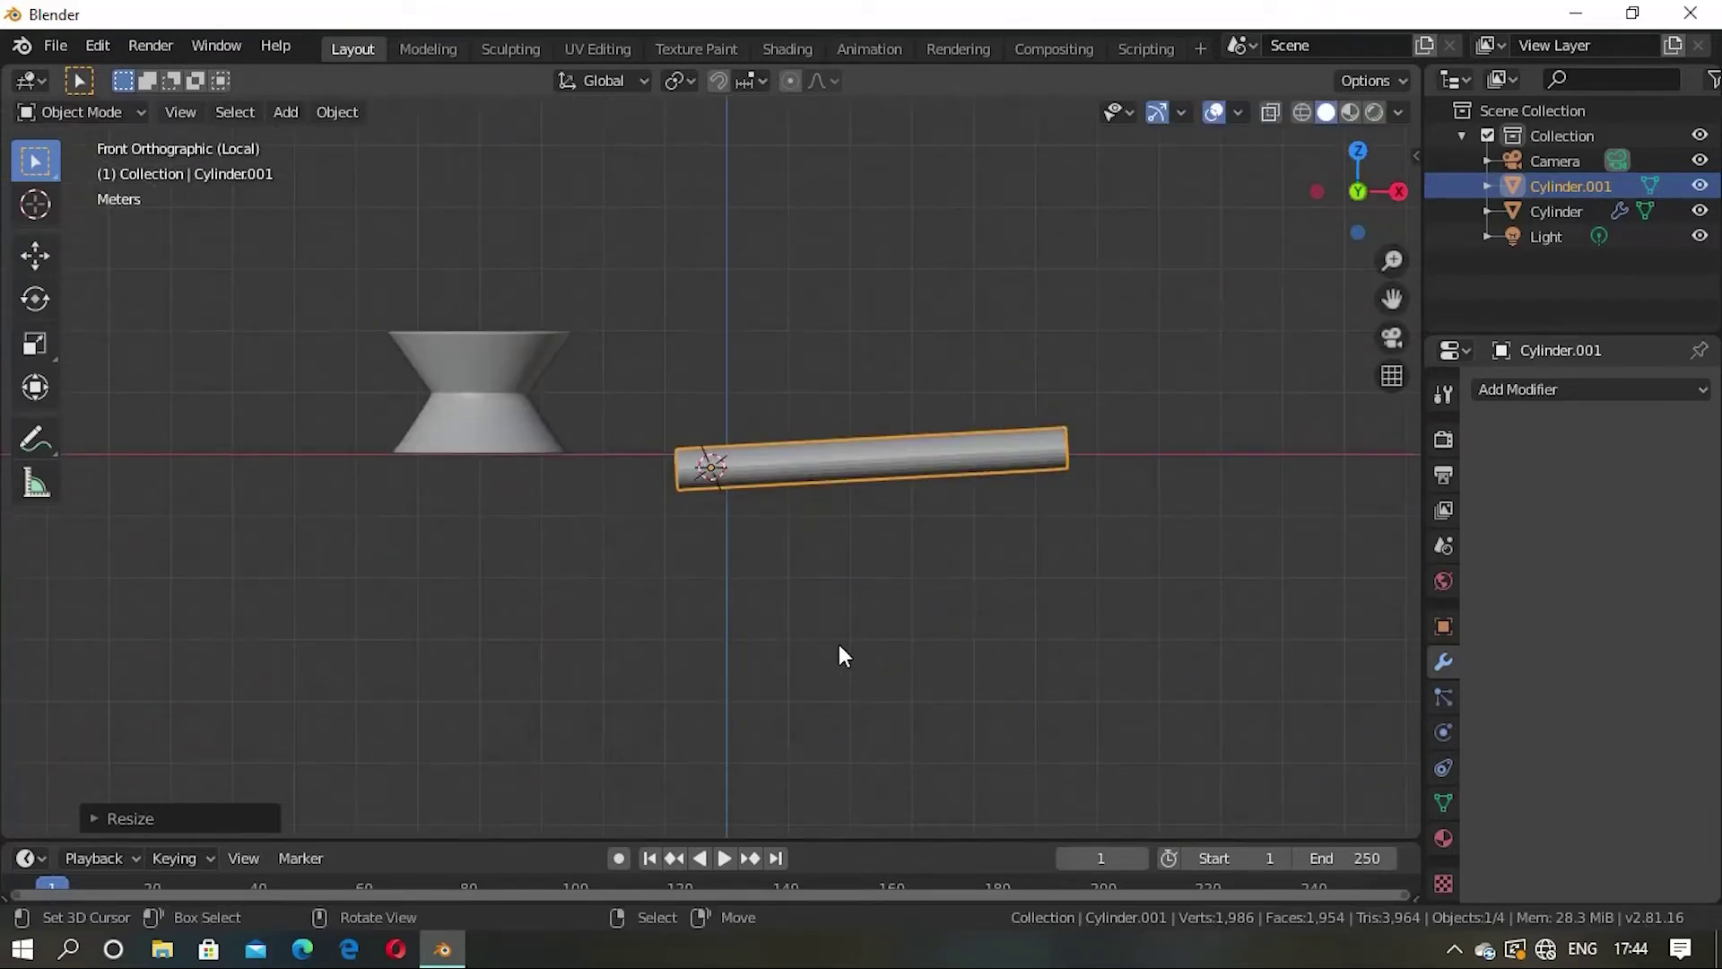
key(s)
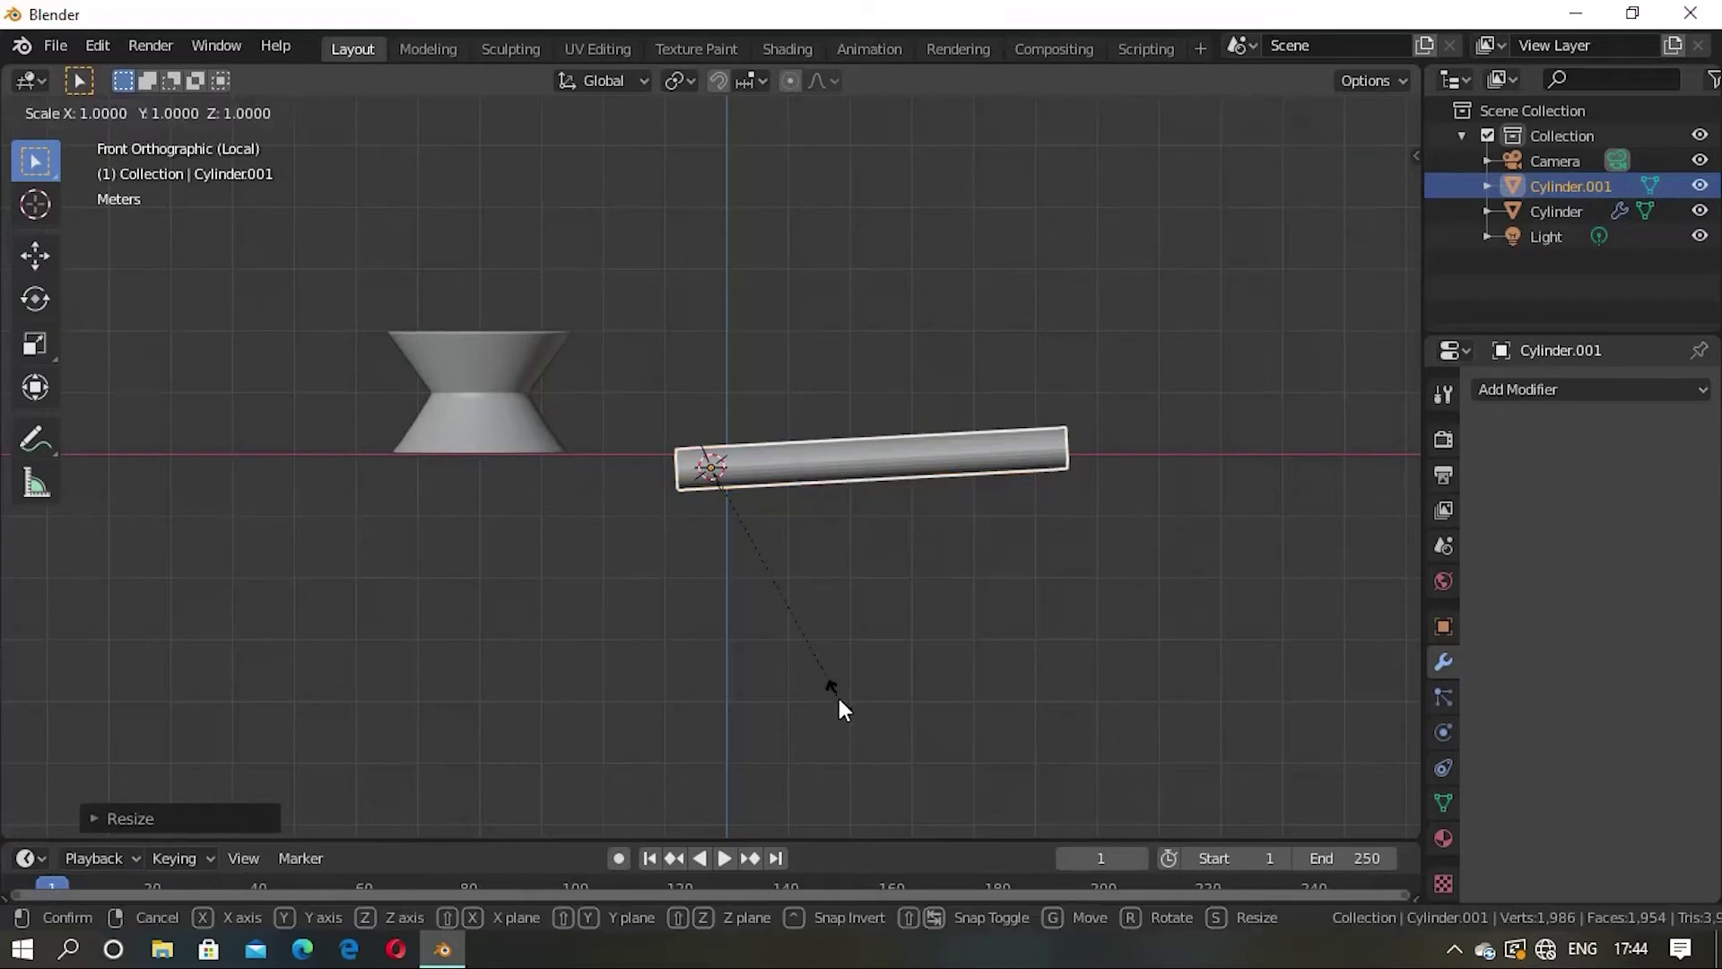
key(x)
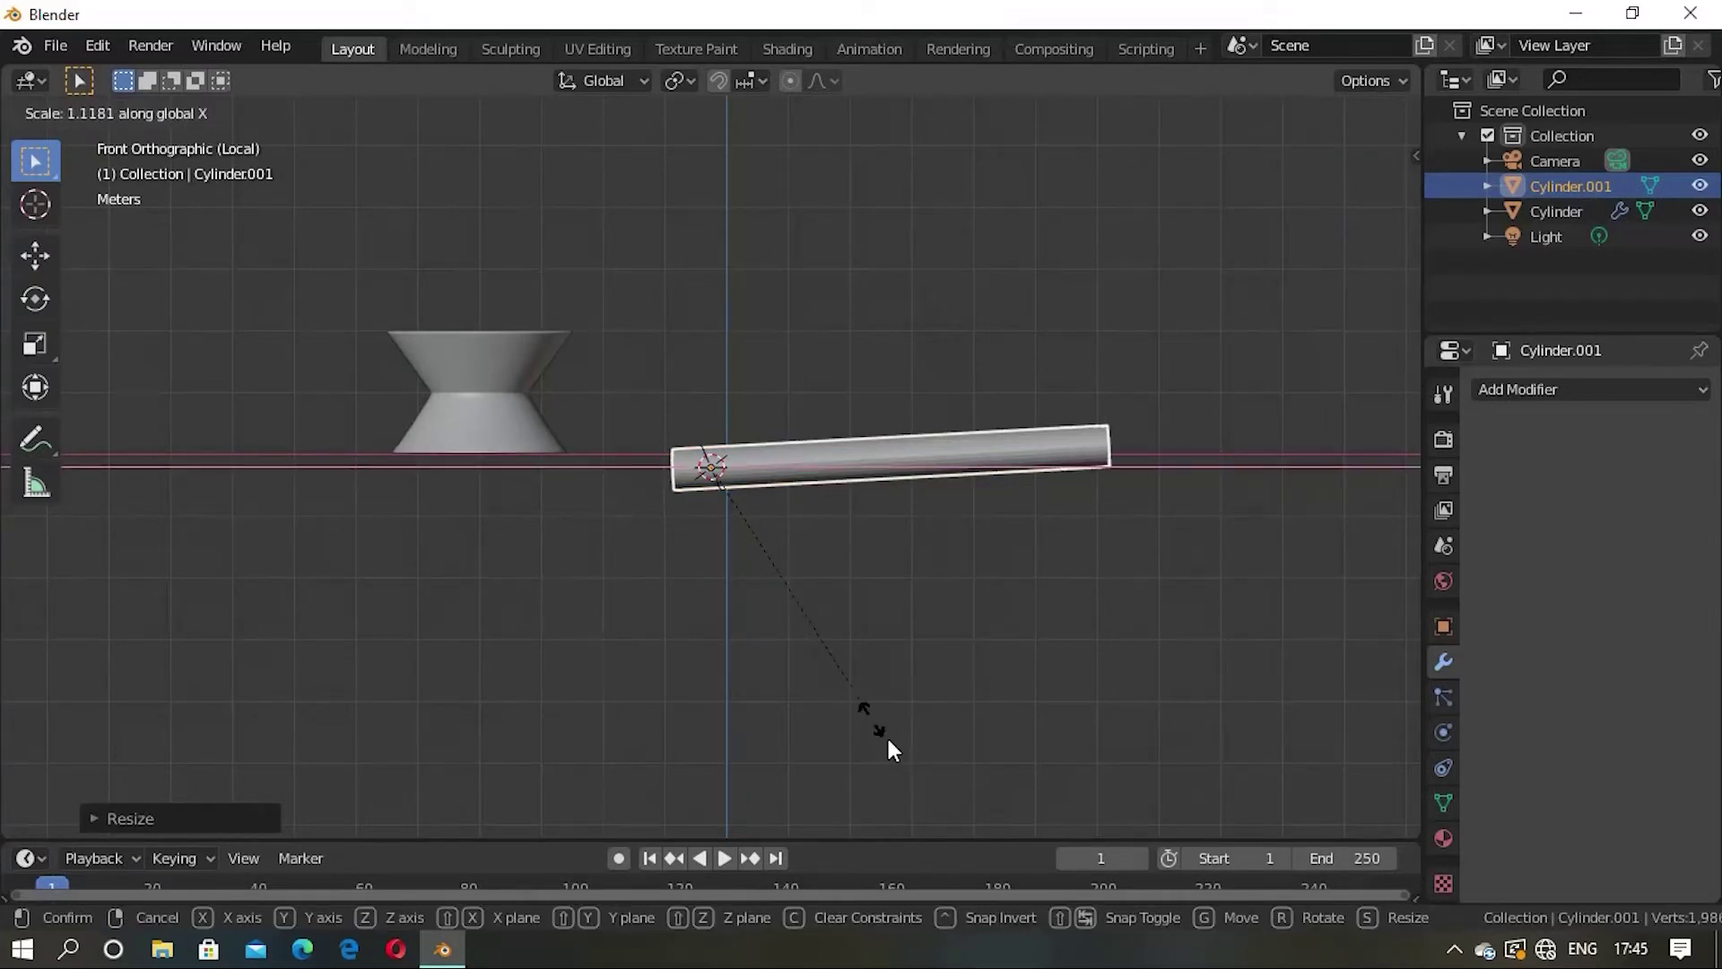
click(931, 773)
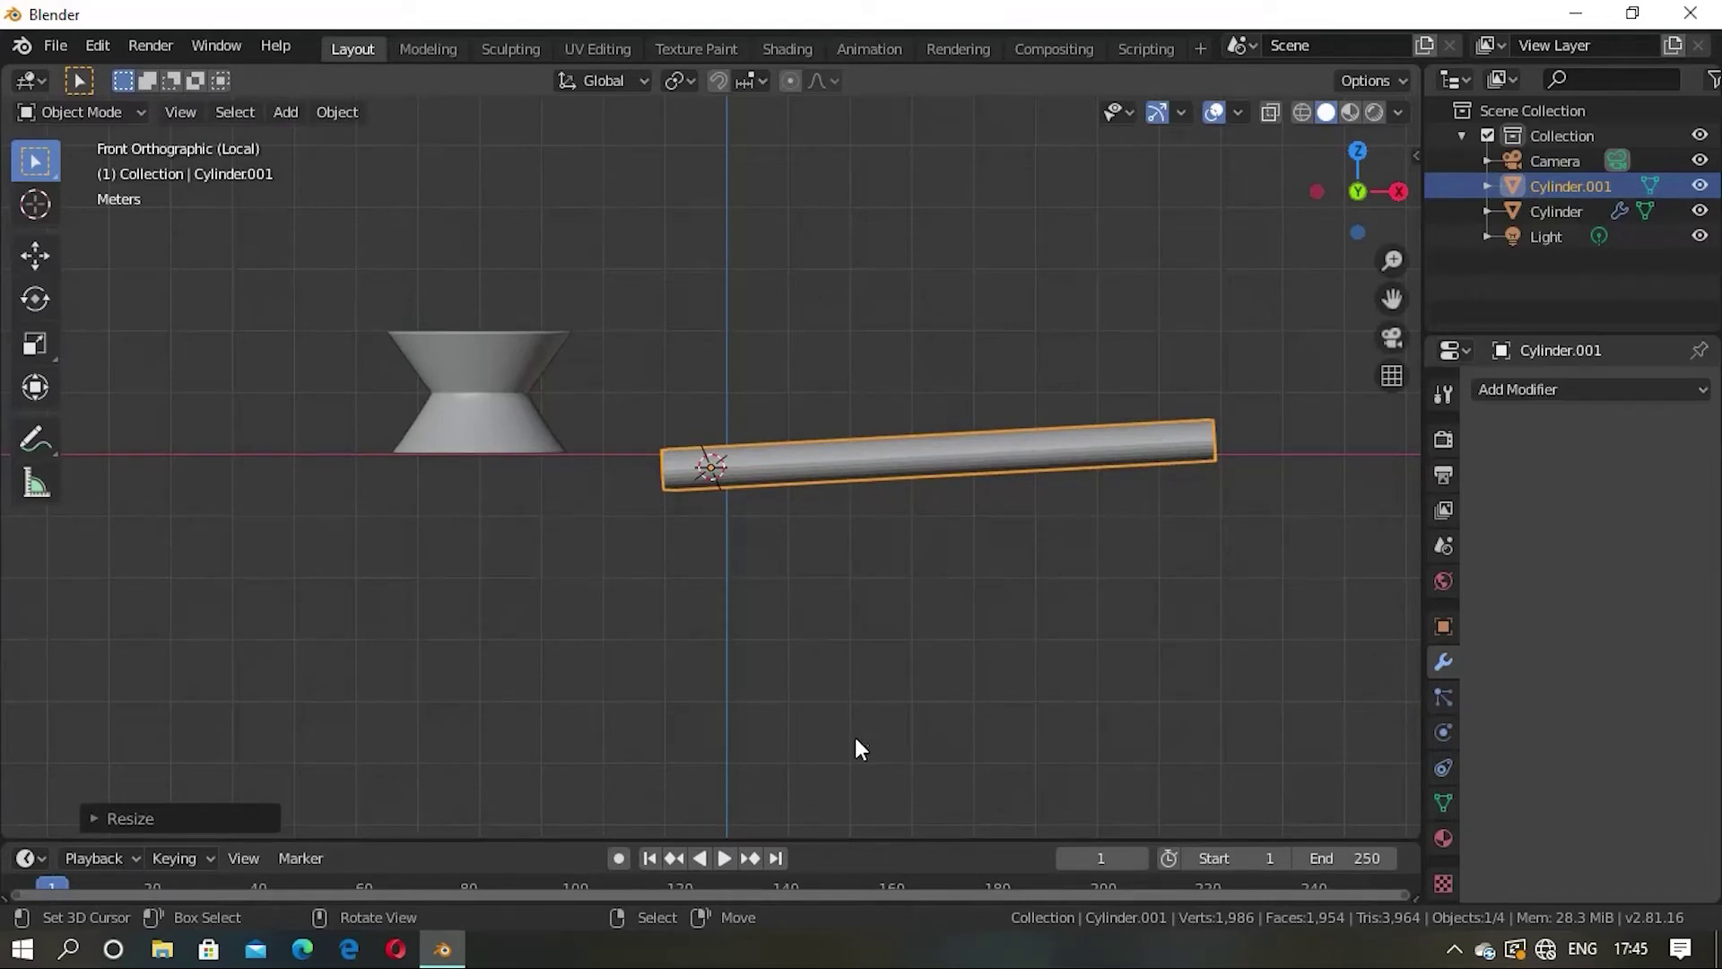
key(s)
key(y)
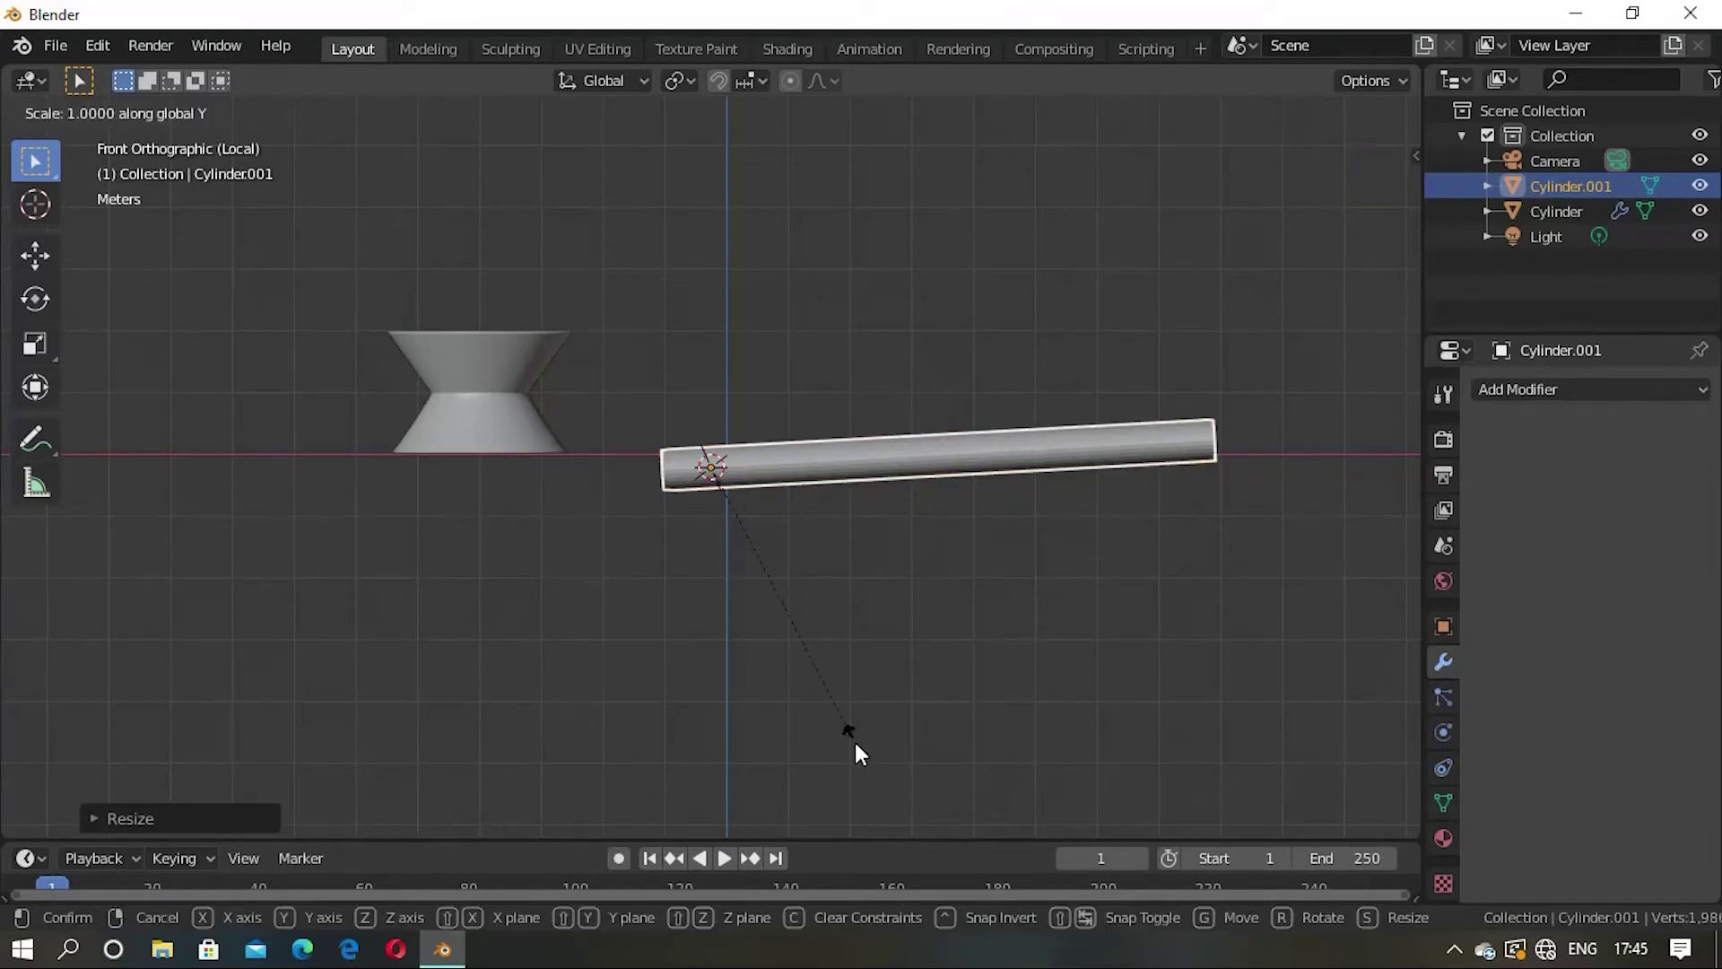
click(789, 588)
Step: Orbit back to a perspective view and enter Edit Mode on the cylinder
mouse_move(1122, 644)
middle_down()
mouse_move(880, 692)
mouse_move(795, 670)
middle_up()
mouse_move(773, 590)
middle_down()
mouse_move(655, 707)
mouse_move(787, 623)
middle_up()
mouse_move(730, 527)
middle_down()
mouse_move(622, 619)
mouse_move(740, 504)
mouse_move(696, 504)
mouse_move(811, 426)
mouse_move(520, 622)
mouse_move(586, 579)
mouse_move(1053, 473)
mouse_move(823, 514)
mouse_move(890, 526)
middle_up()
key(Tab)
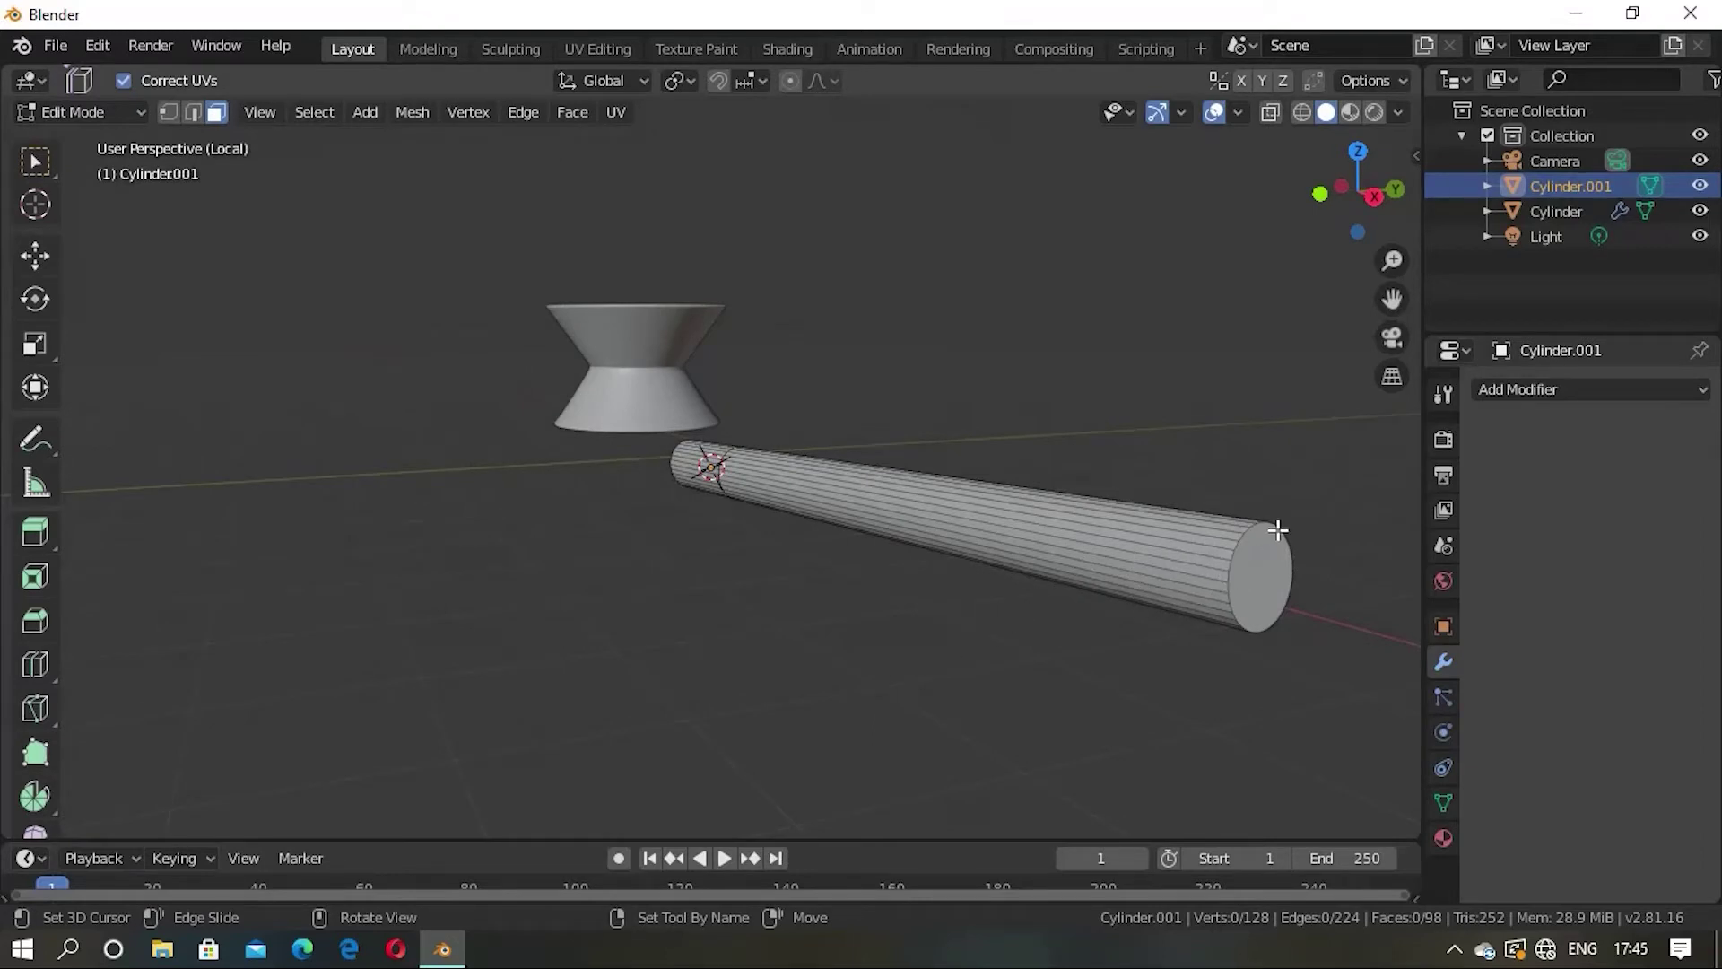
Step: Slightly resize the stem's far end-cap face
click(1247, 589)
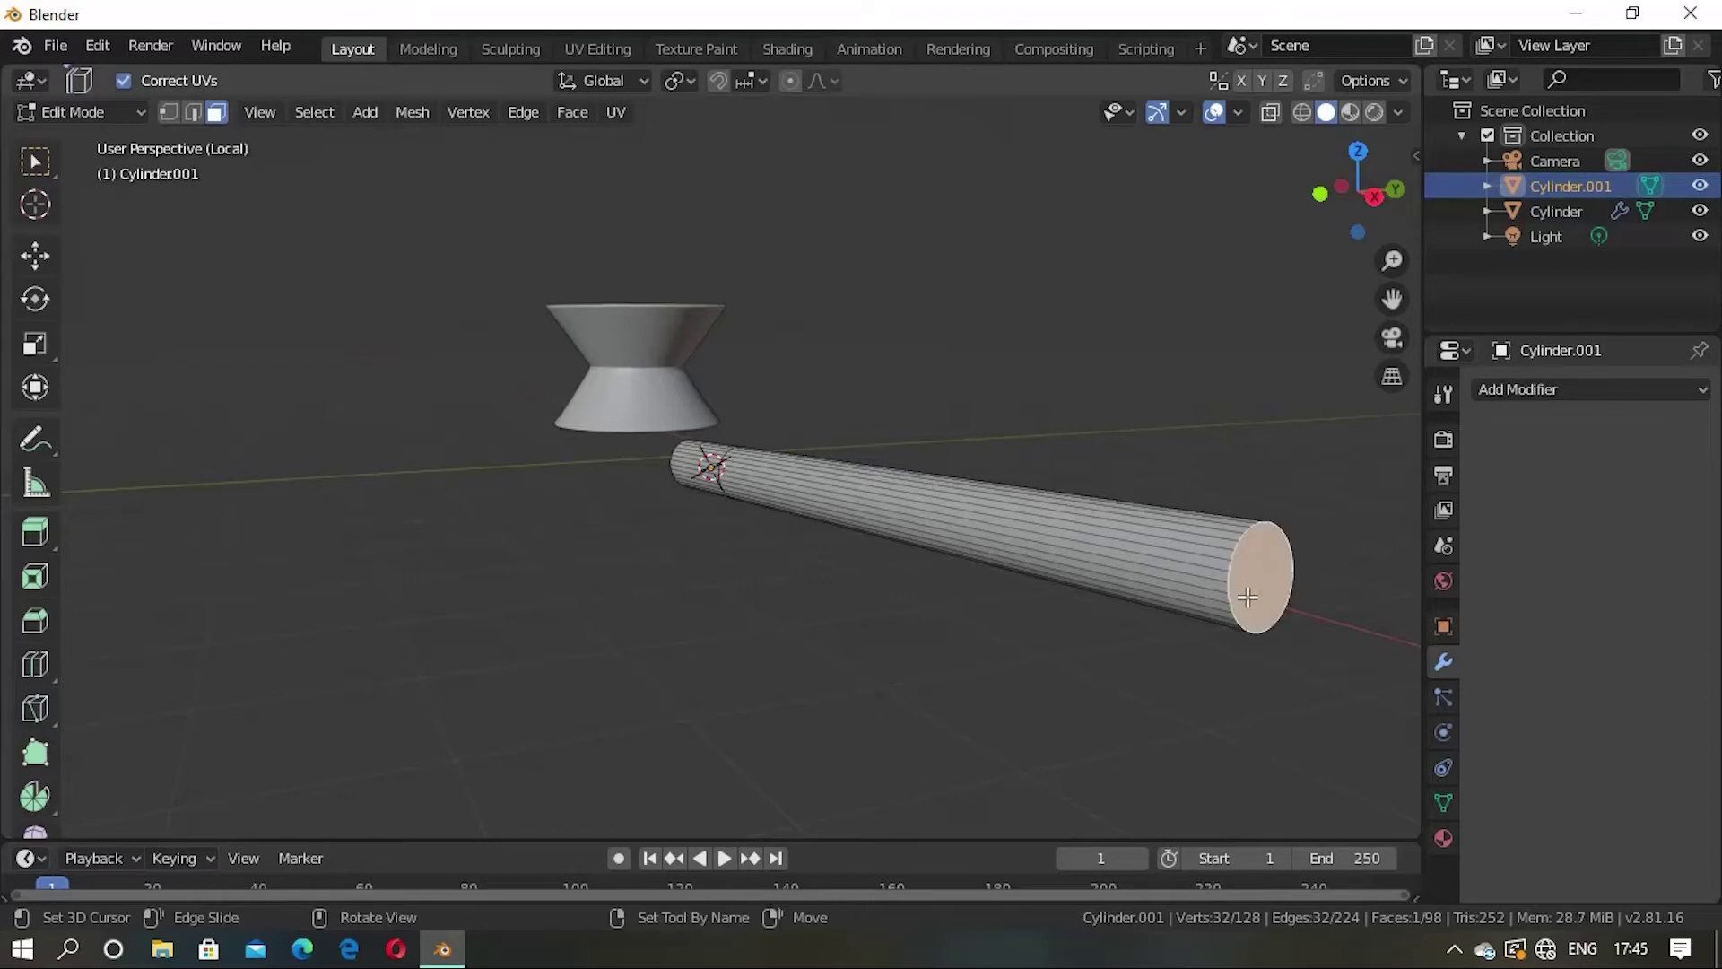
key(s)
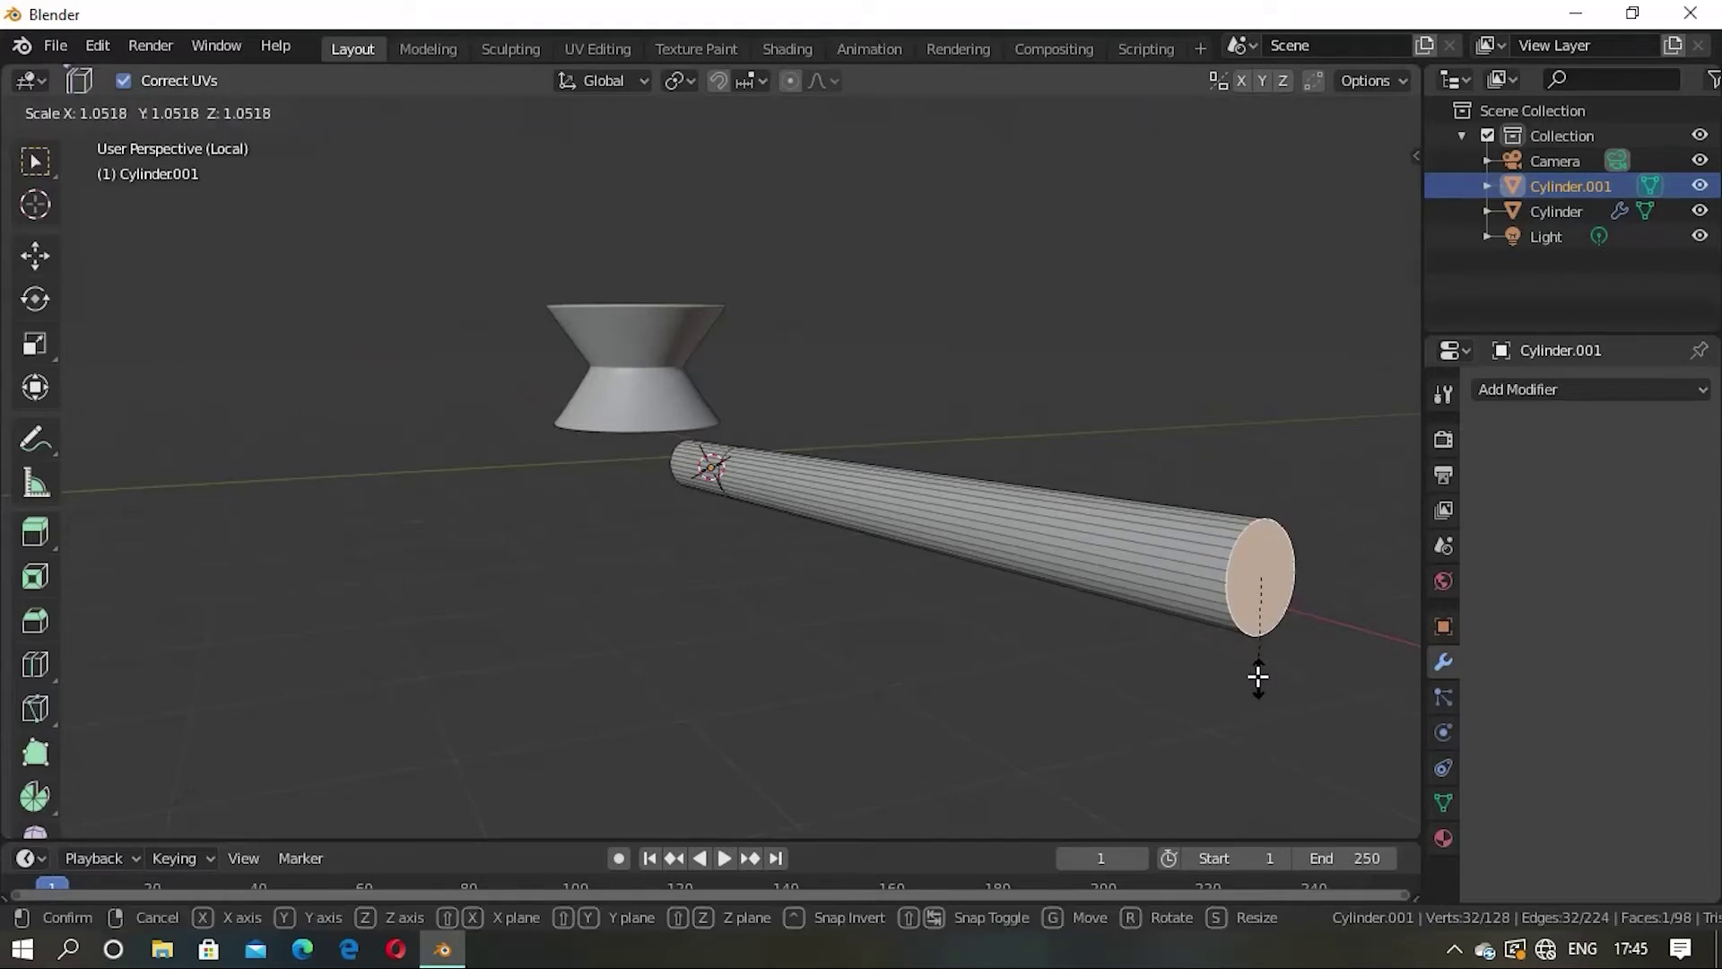
click(1258, 677)
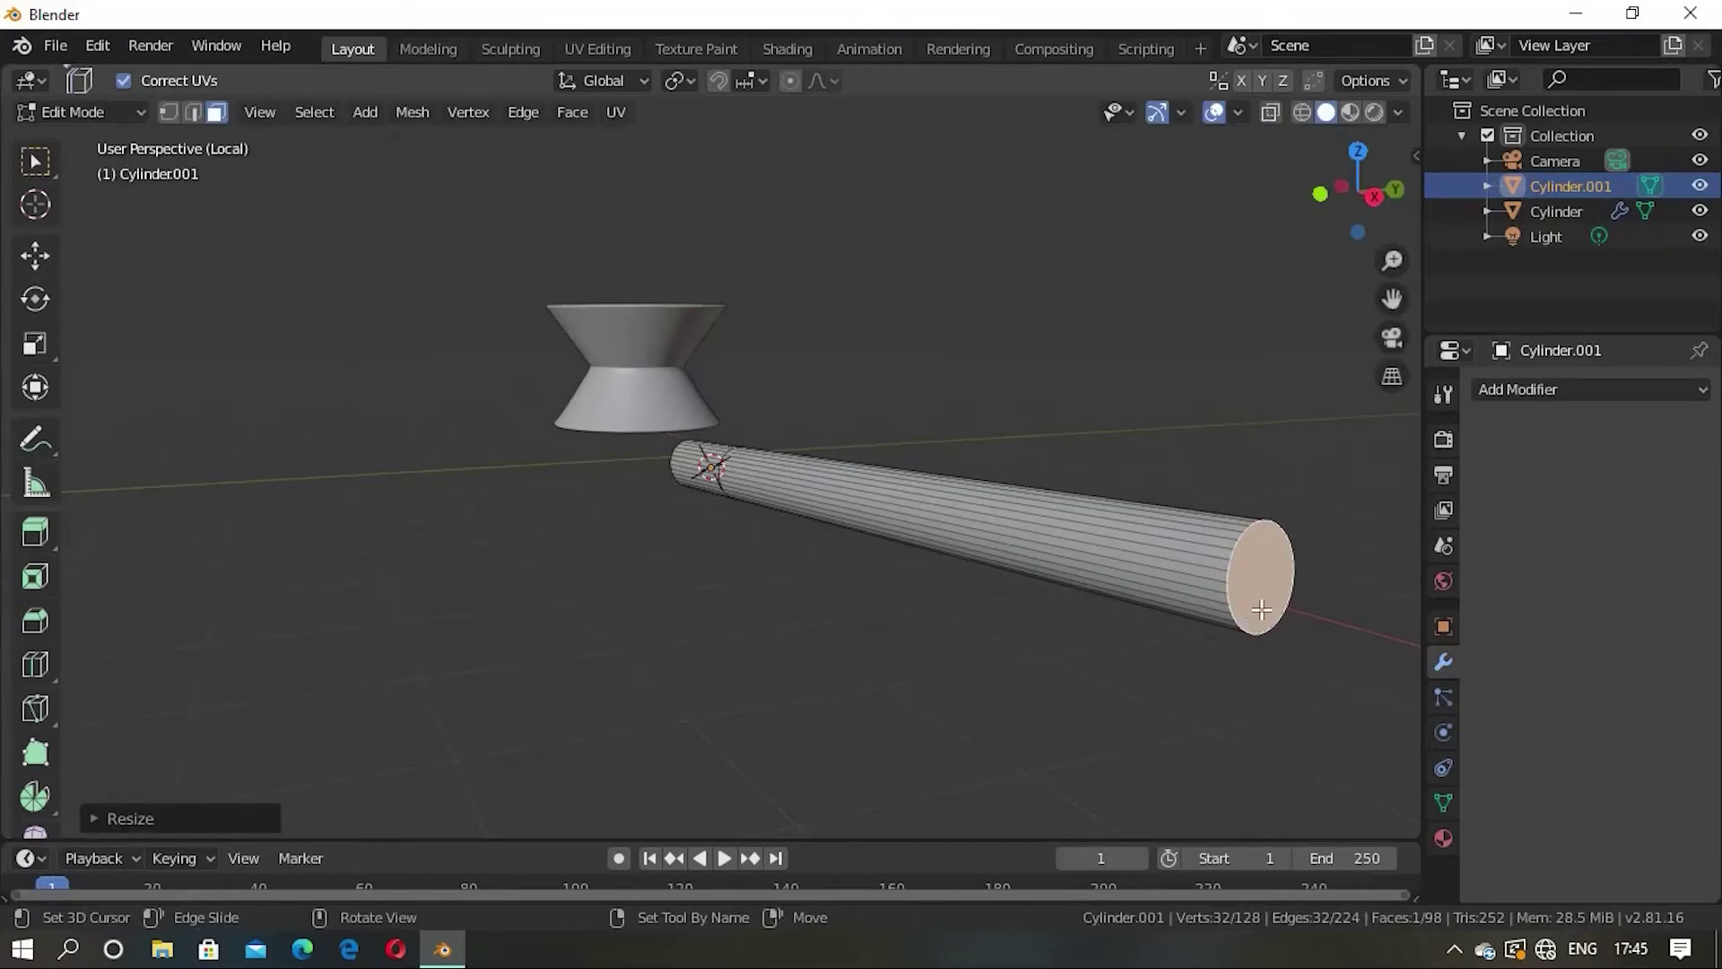
Step: In edge mode, add a loop cut around the stem slid close to the end cap
key(alt+a)
key(2)
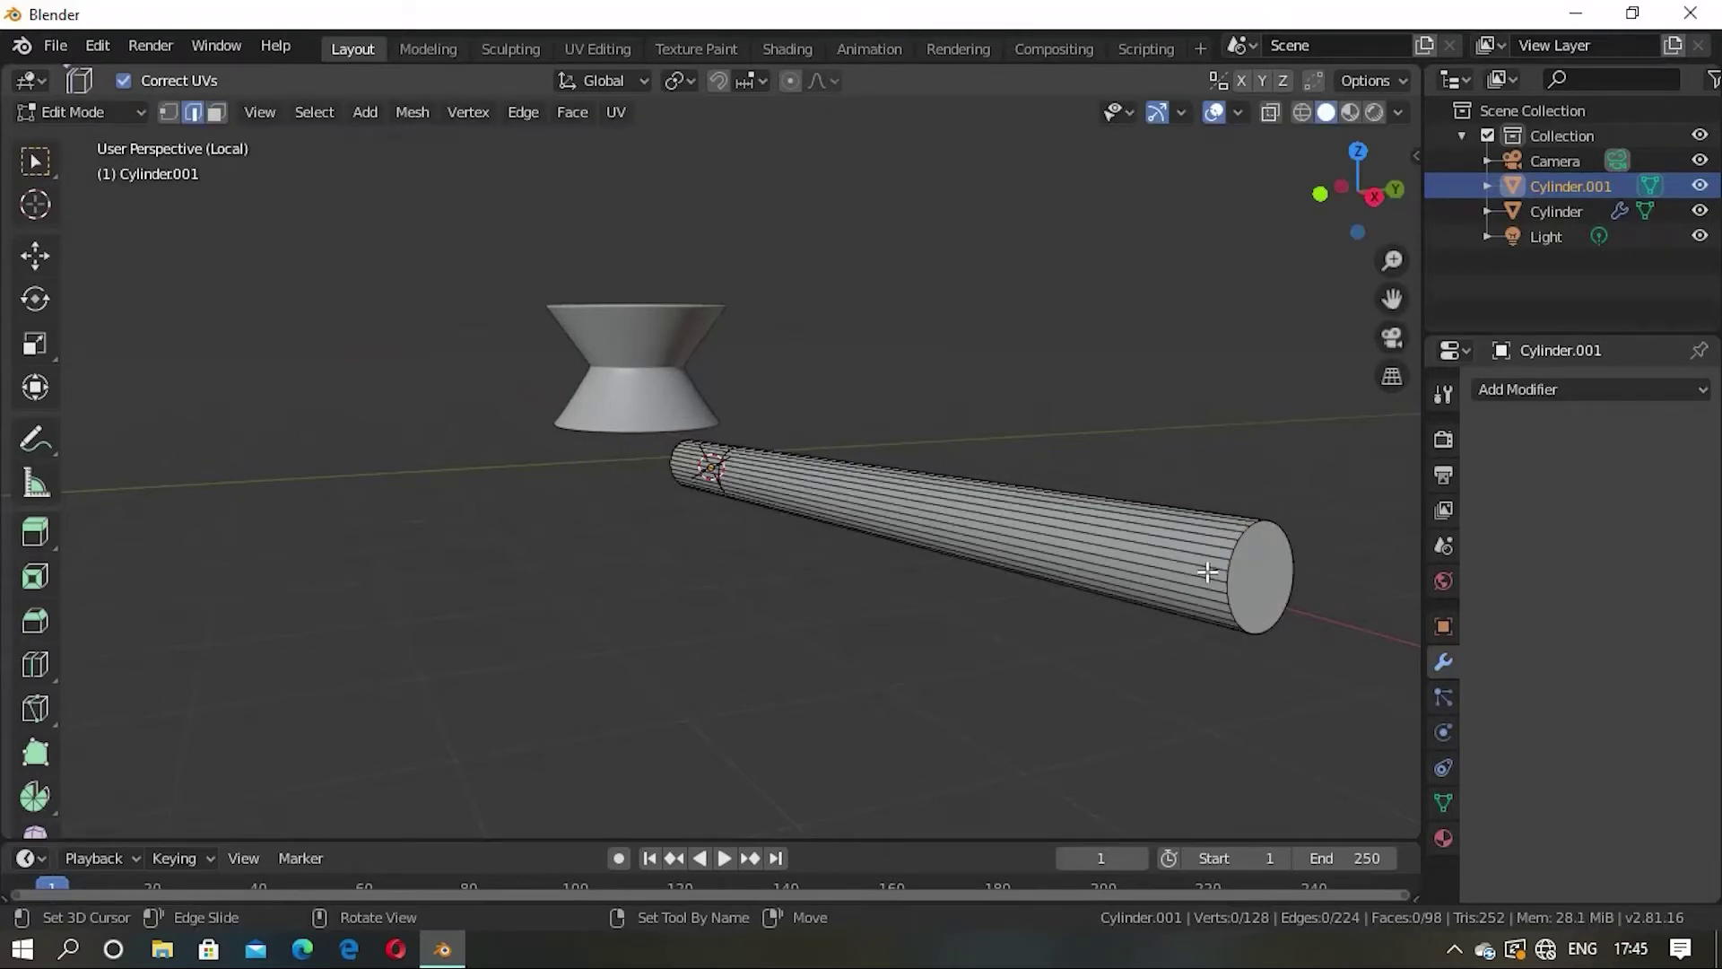
key(ctrl+r)
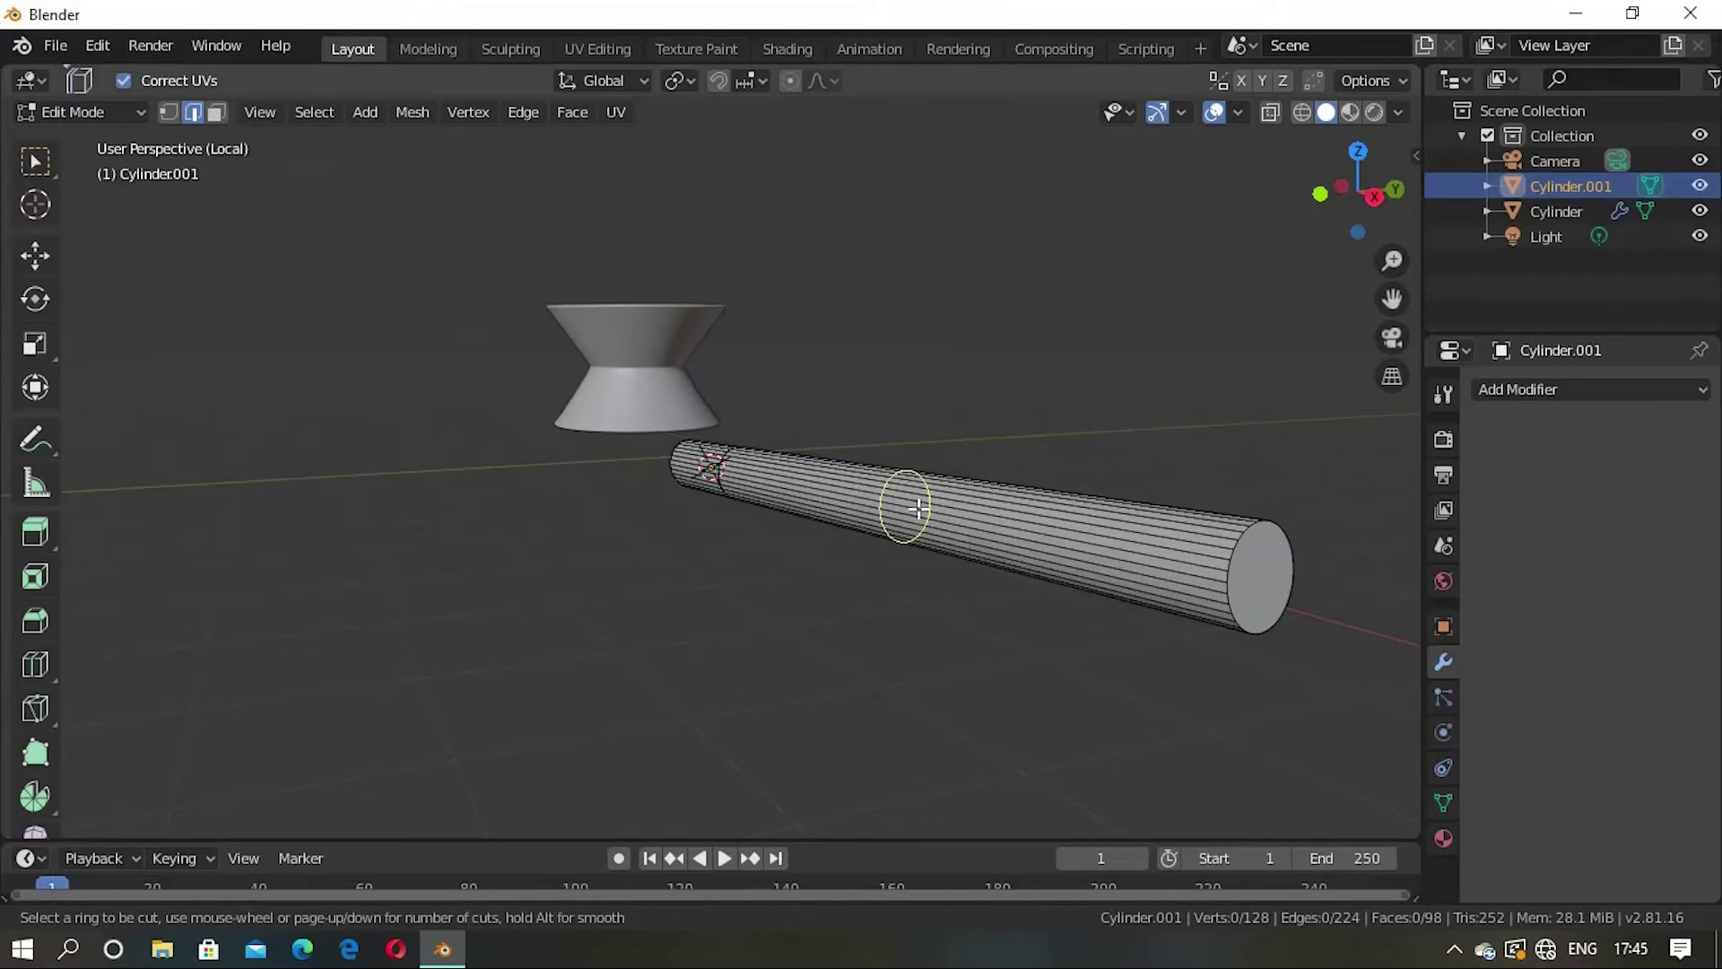
click(918, 507)
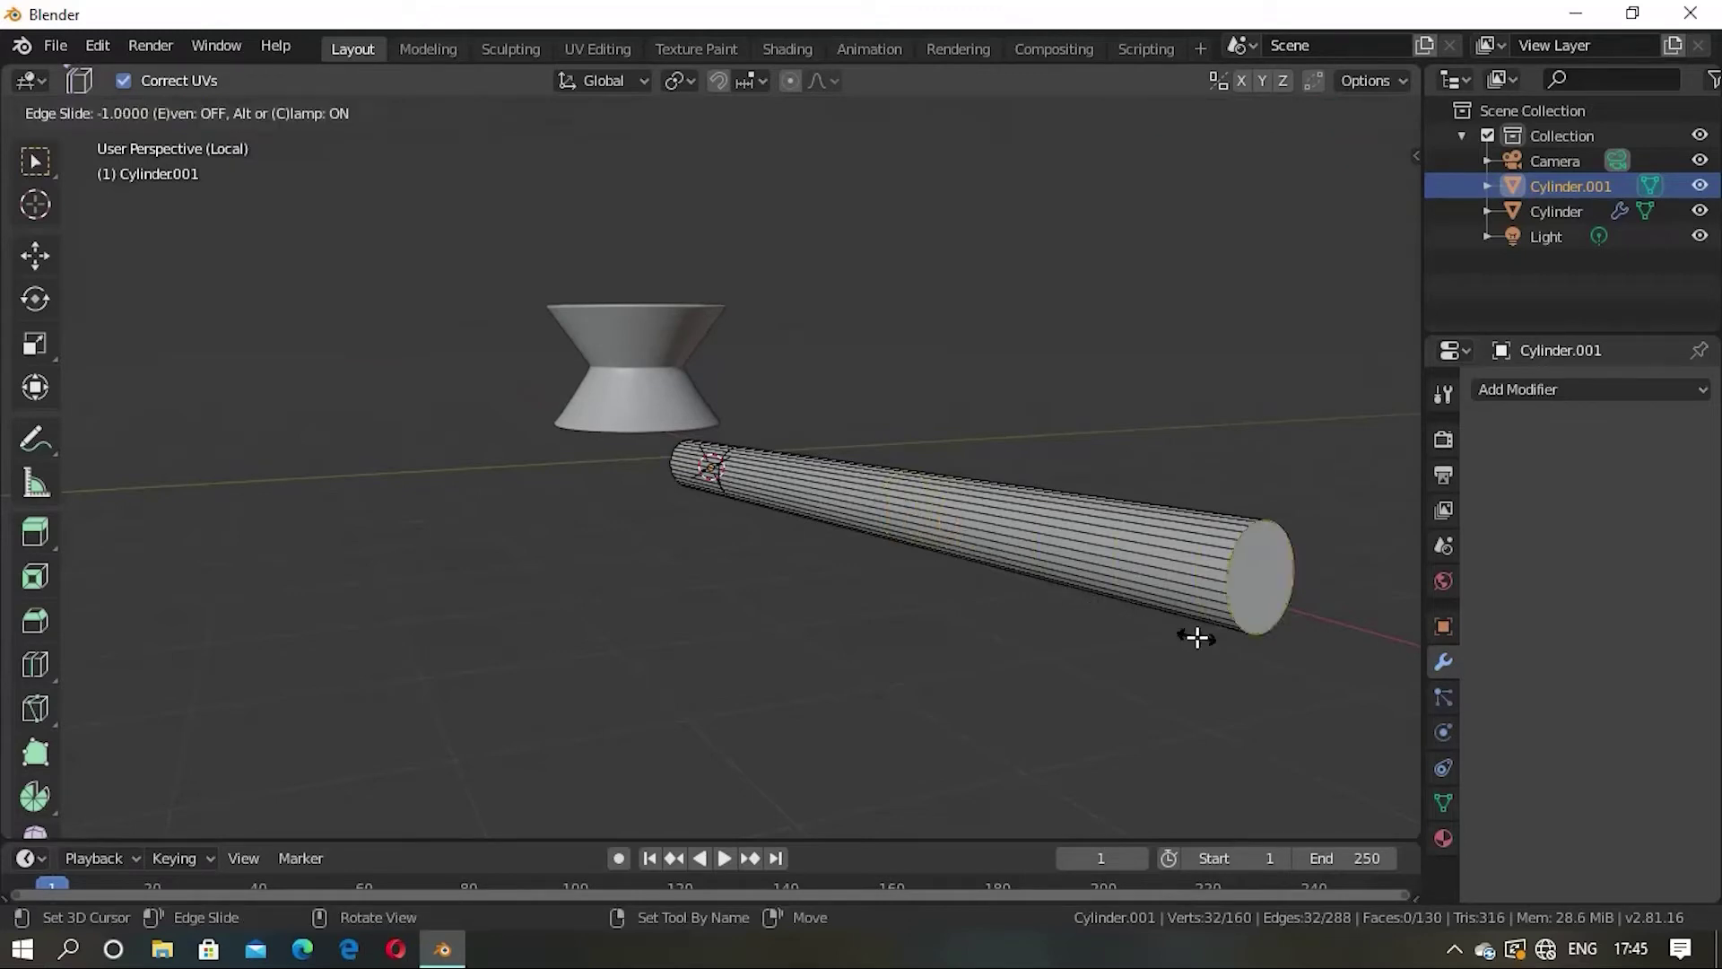
click(1131, 563)
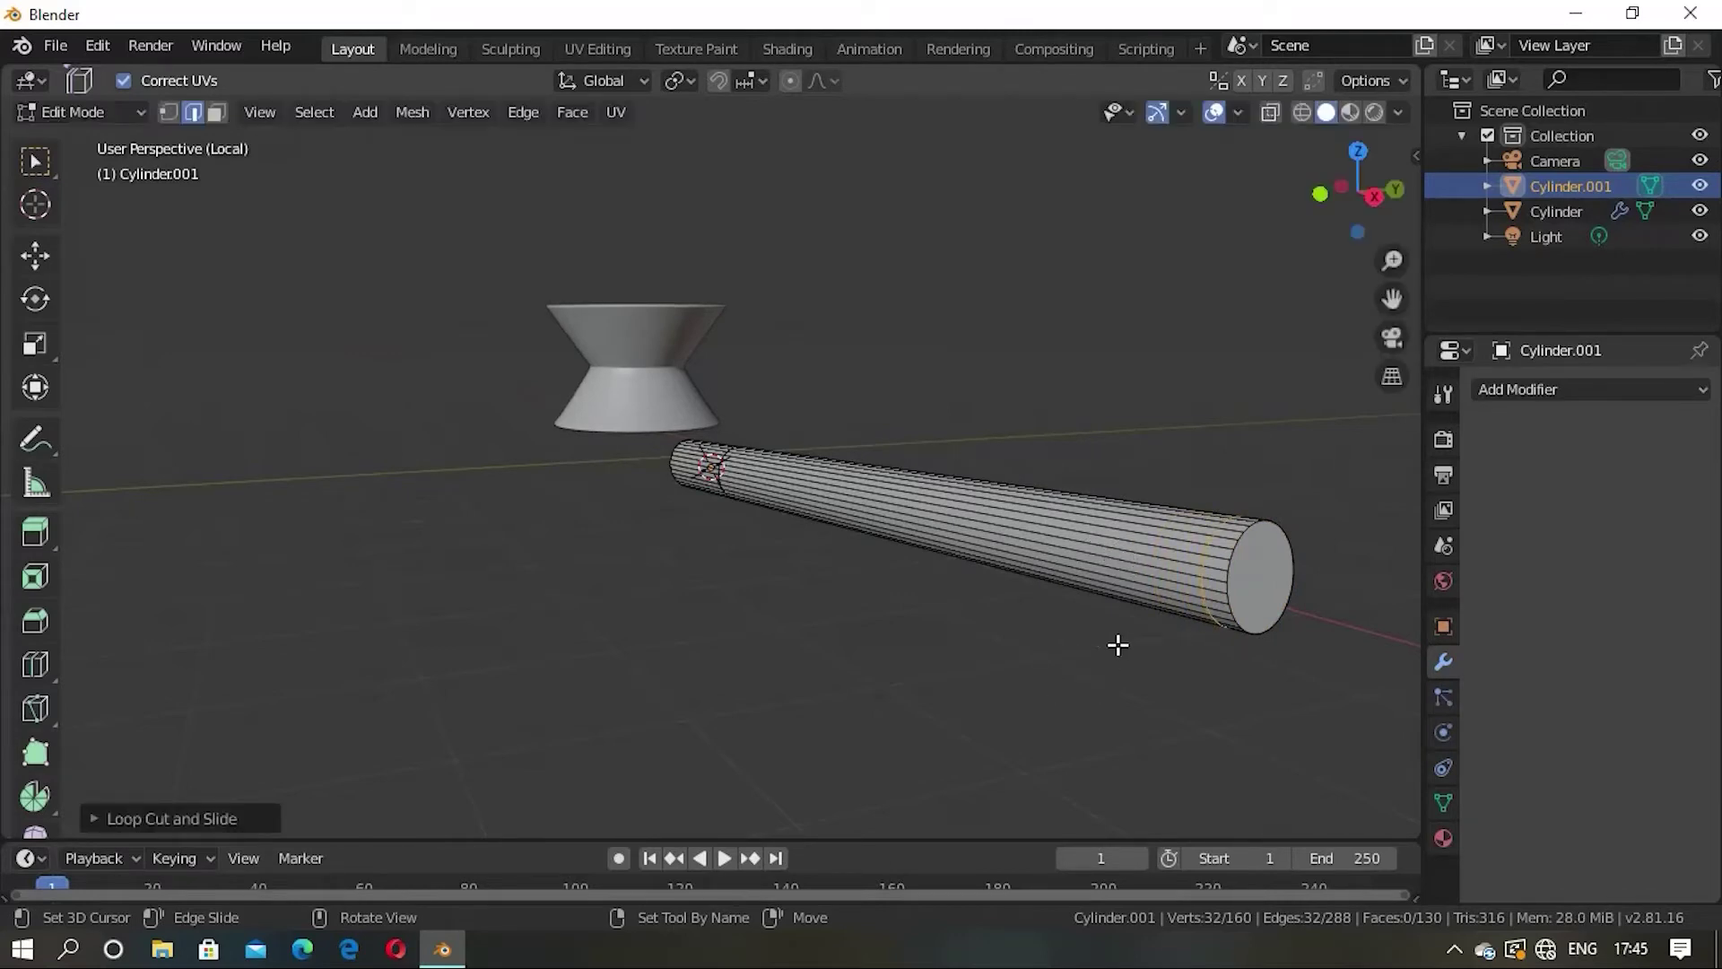
Step: Enlarge the far end-cap face about 1.3× to flare the stem's end outward
key(3)
click(1256, 596)
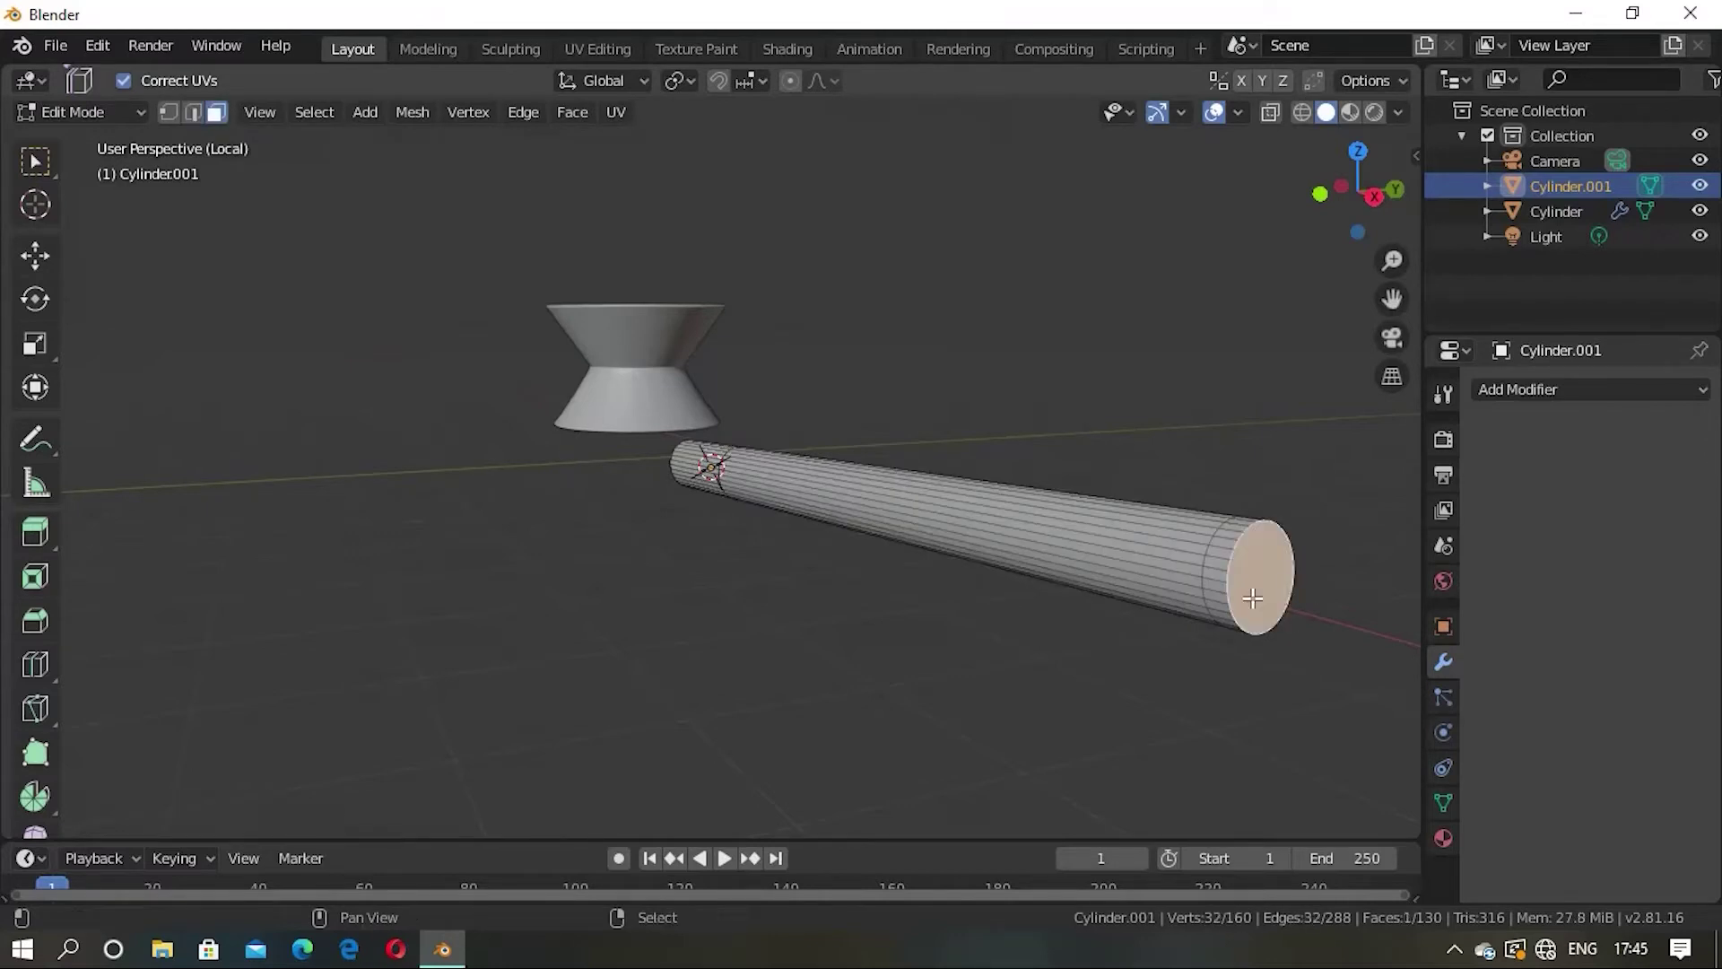
key(s)
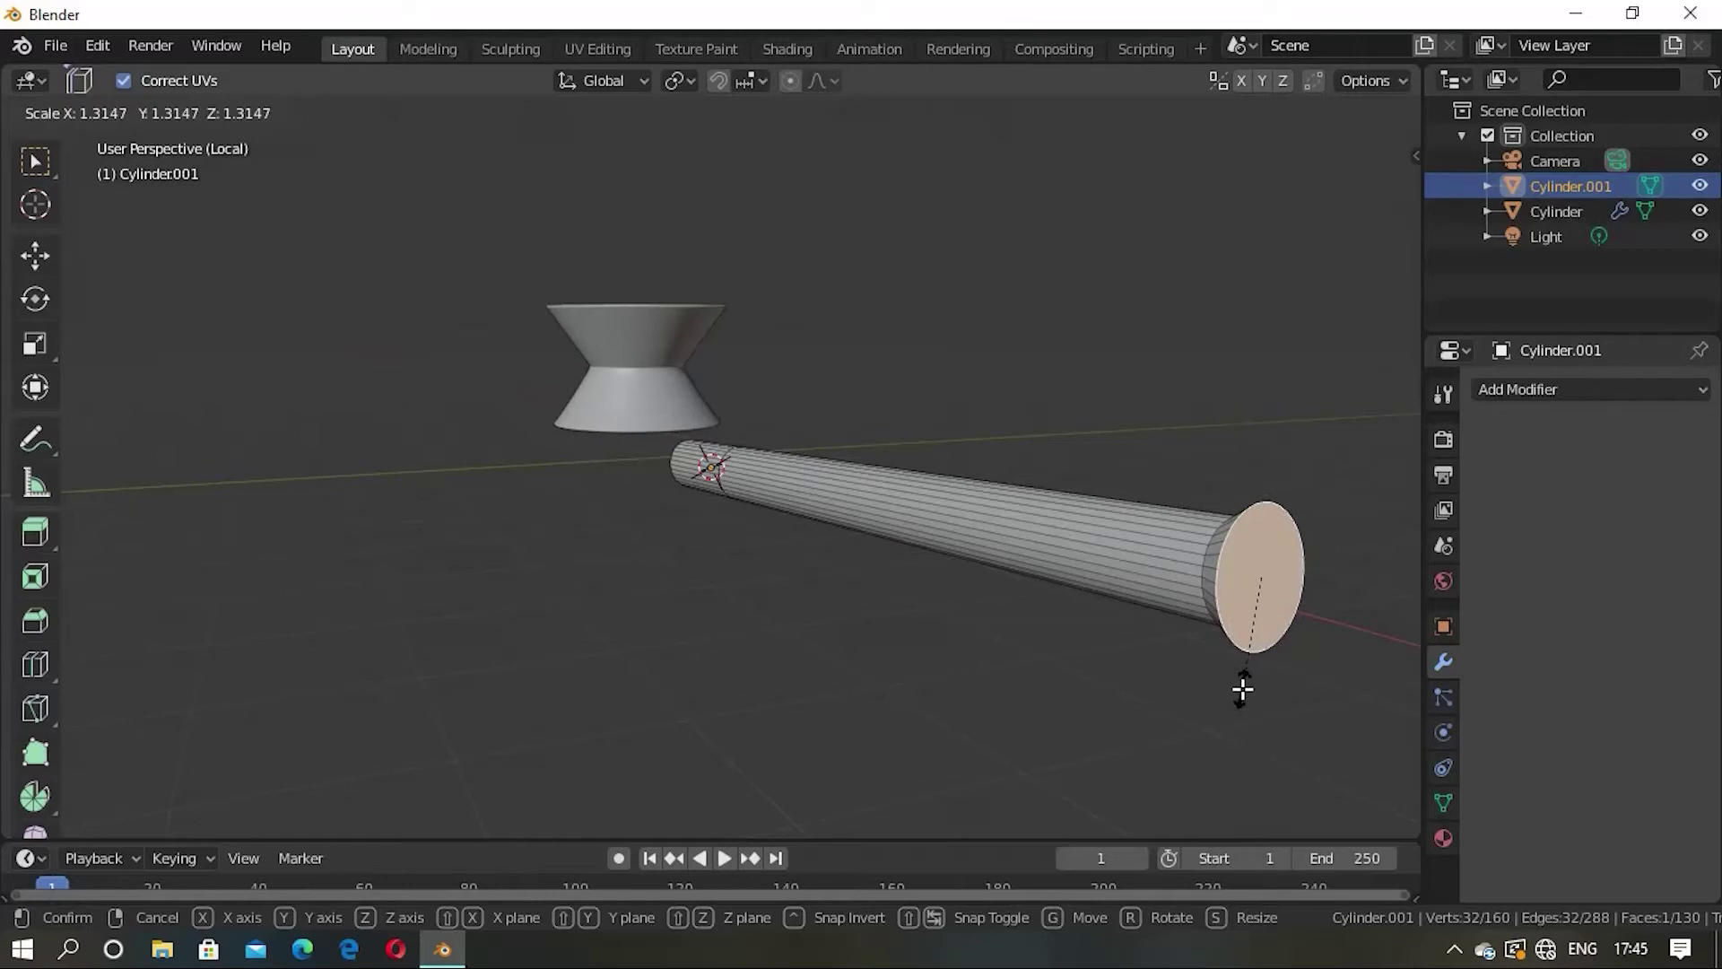
click(1242, 689)
mouse_move(1286, 596)
middle_down()
mouse_move(1088, 650)
mouse_move(570, 627)
mouse_move(623, 577)
mouse_move(722, 549)
mouse_move(696, 608)
mouse_move(1052, 542)
mouse_move(1265, 527)
mouse_move(790, 554)
mouse_move(869, 585)
mouse_move(869, 607)
mouse_move(918, 611)
middle_up()
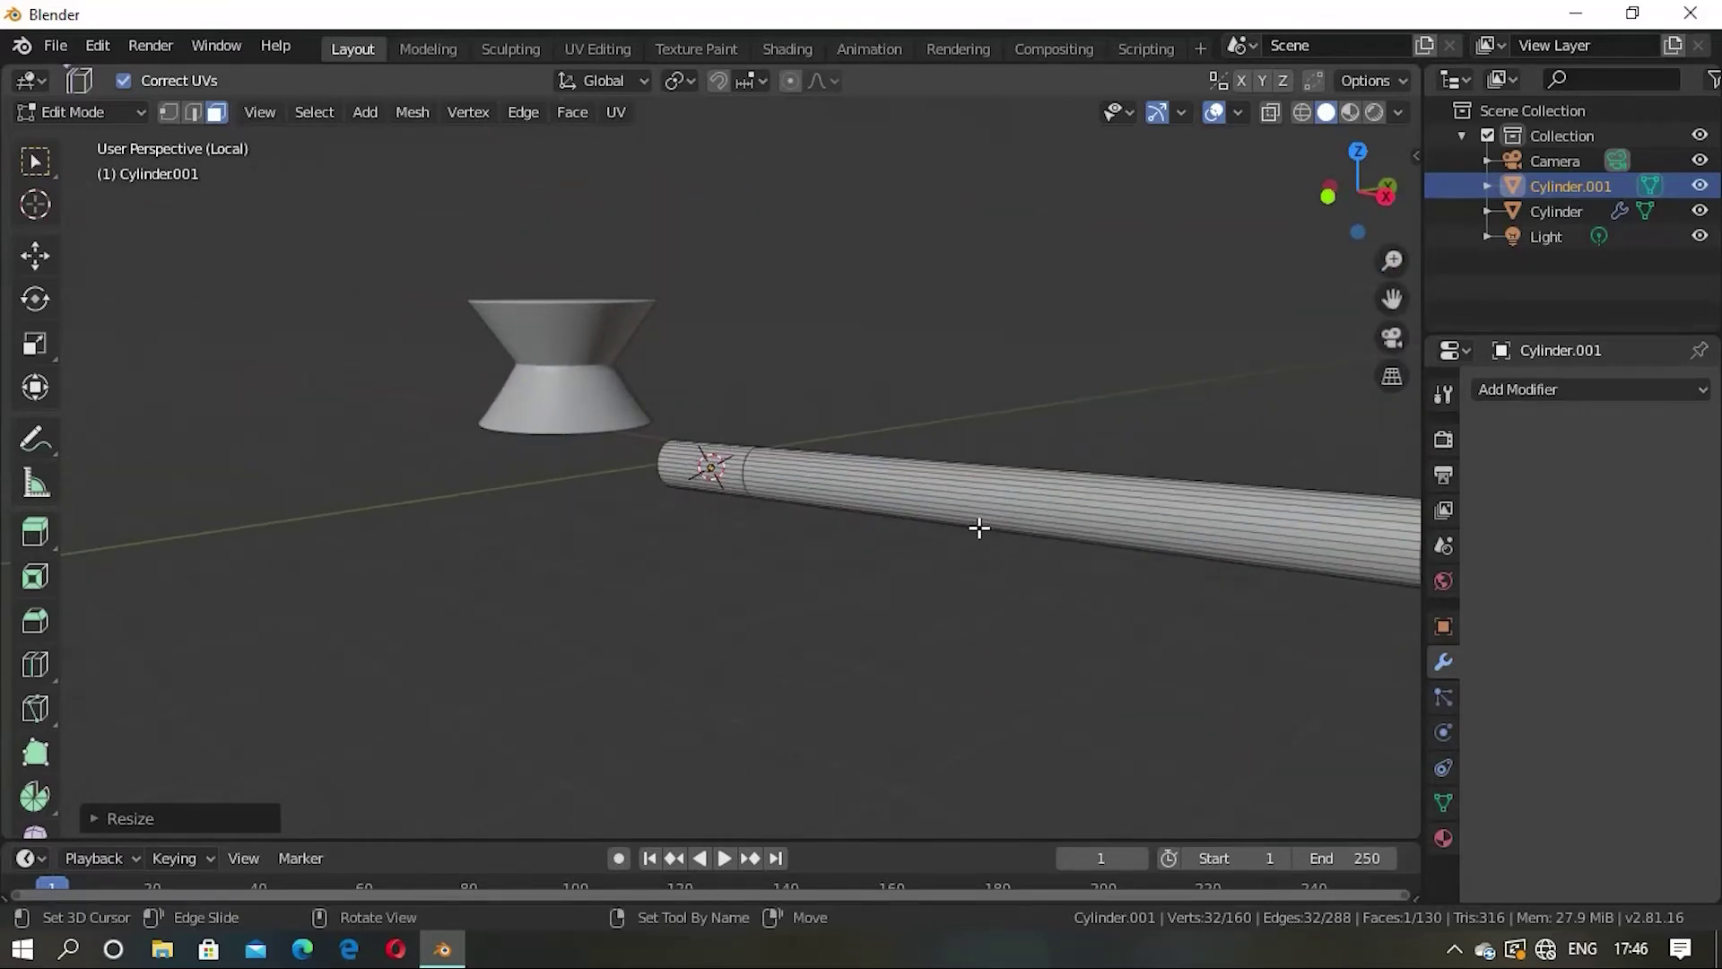
middle_drag(978, 528, 987, 568)
mouse_move(995, 665)
middle_down()
mouse_move(1053, 654)
mouse_move(1024, 690)
middle_up()
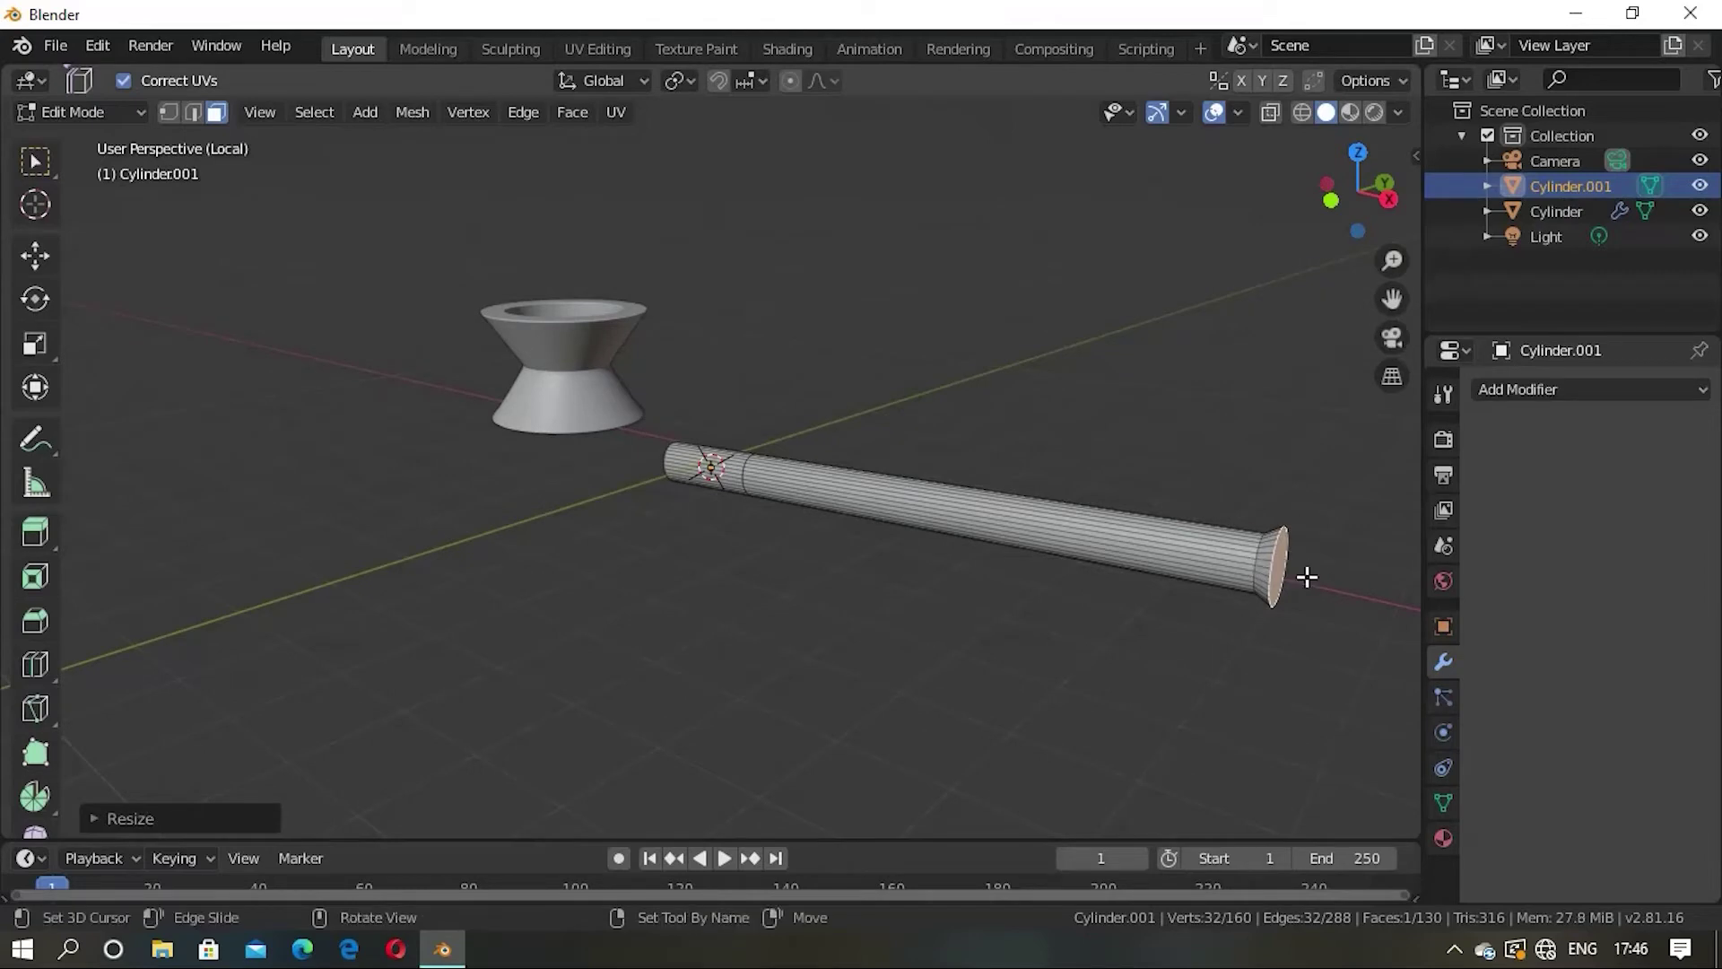
key(alt+a)
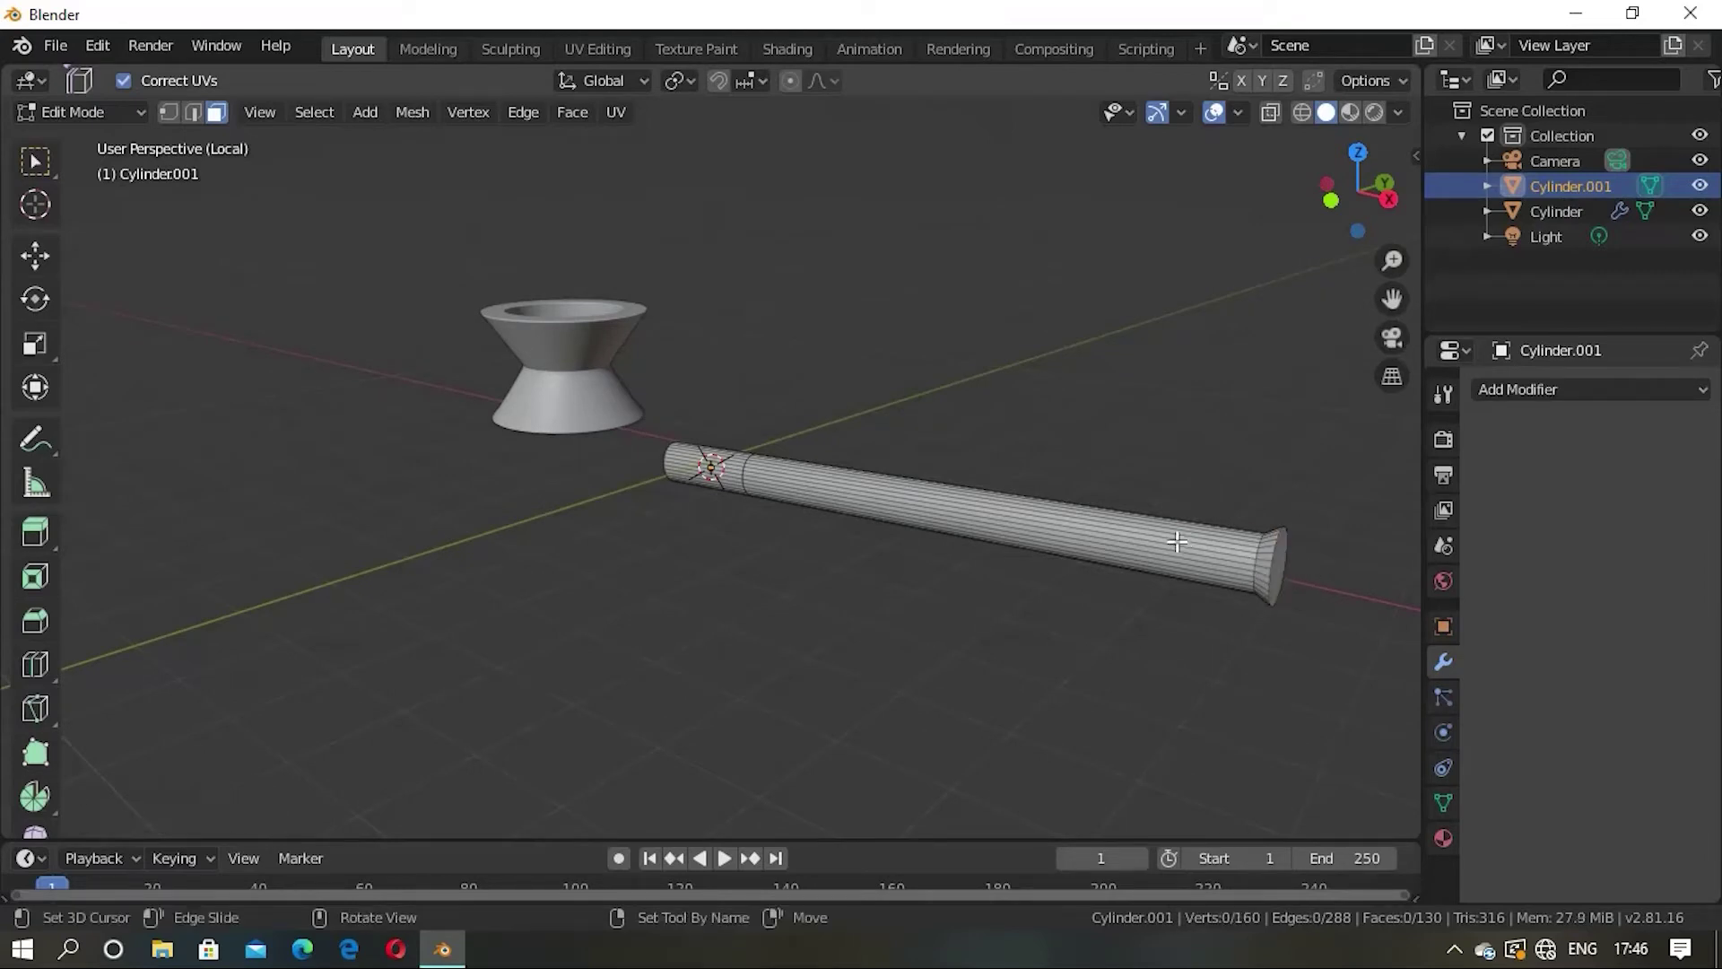
key(ctrl+r)
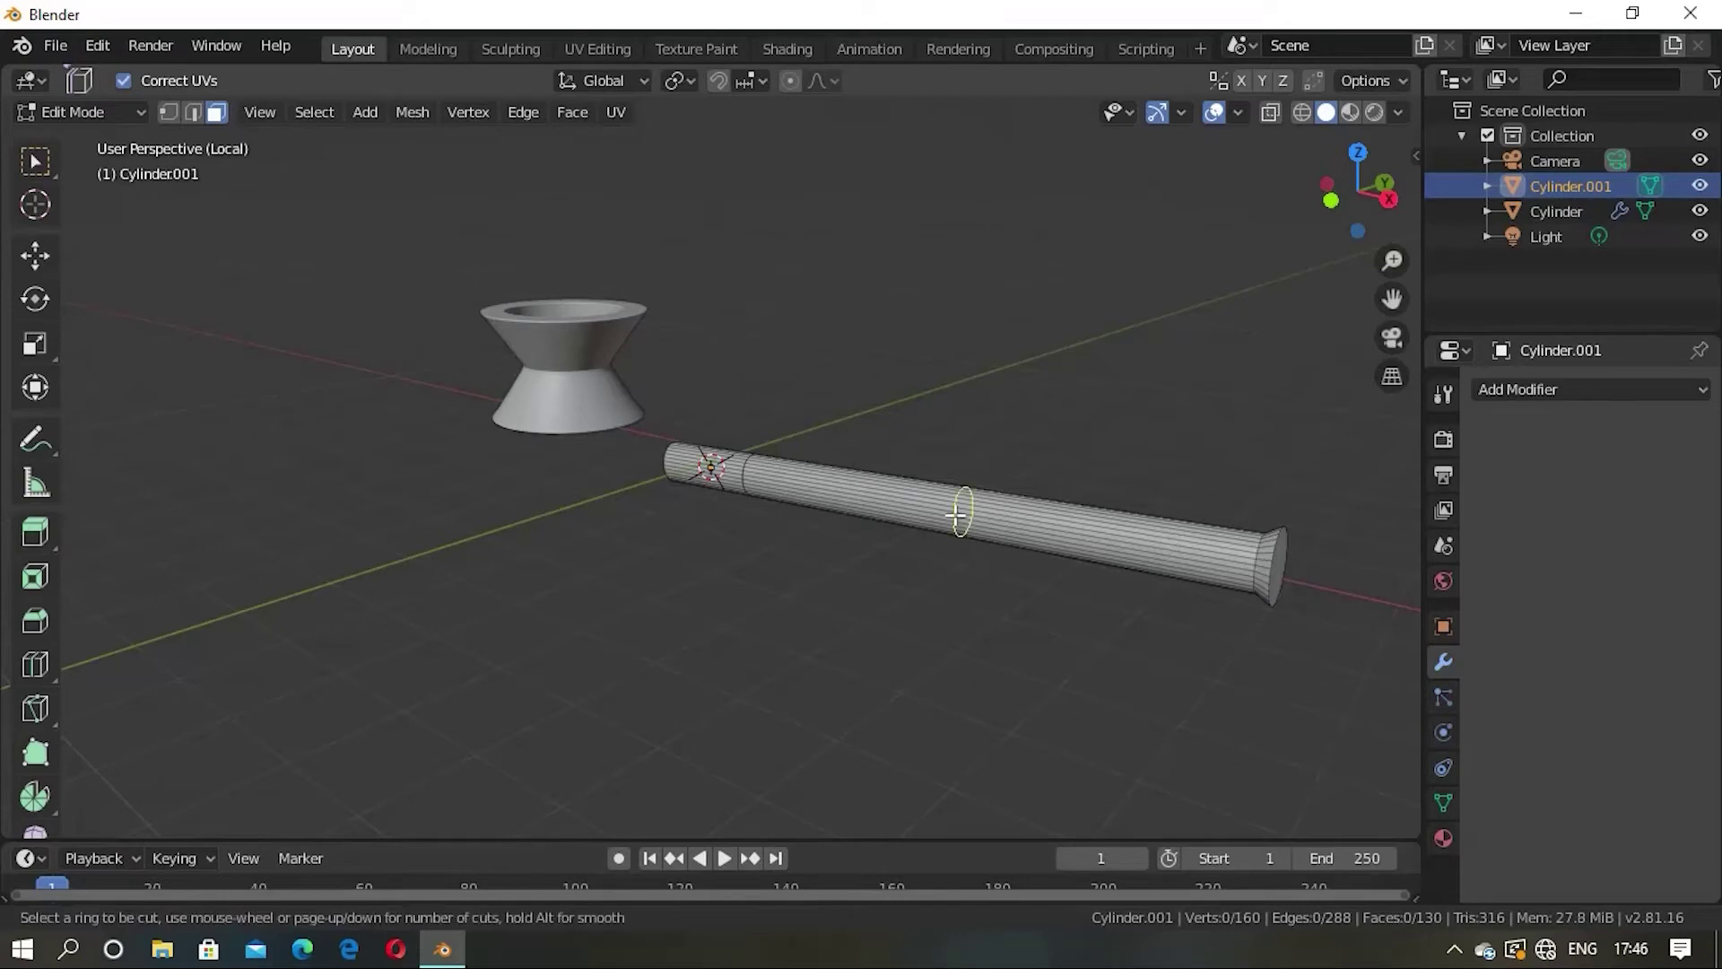
Step: Add two edge loops on the stem, one near the flared end and one near the middle
click(957, 514)
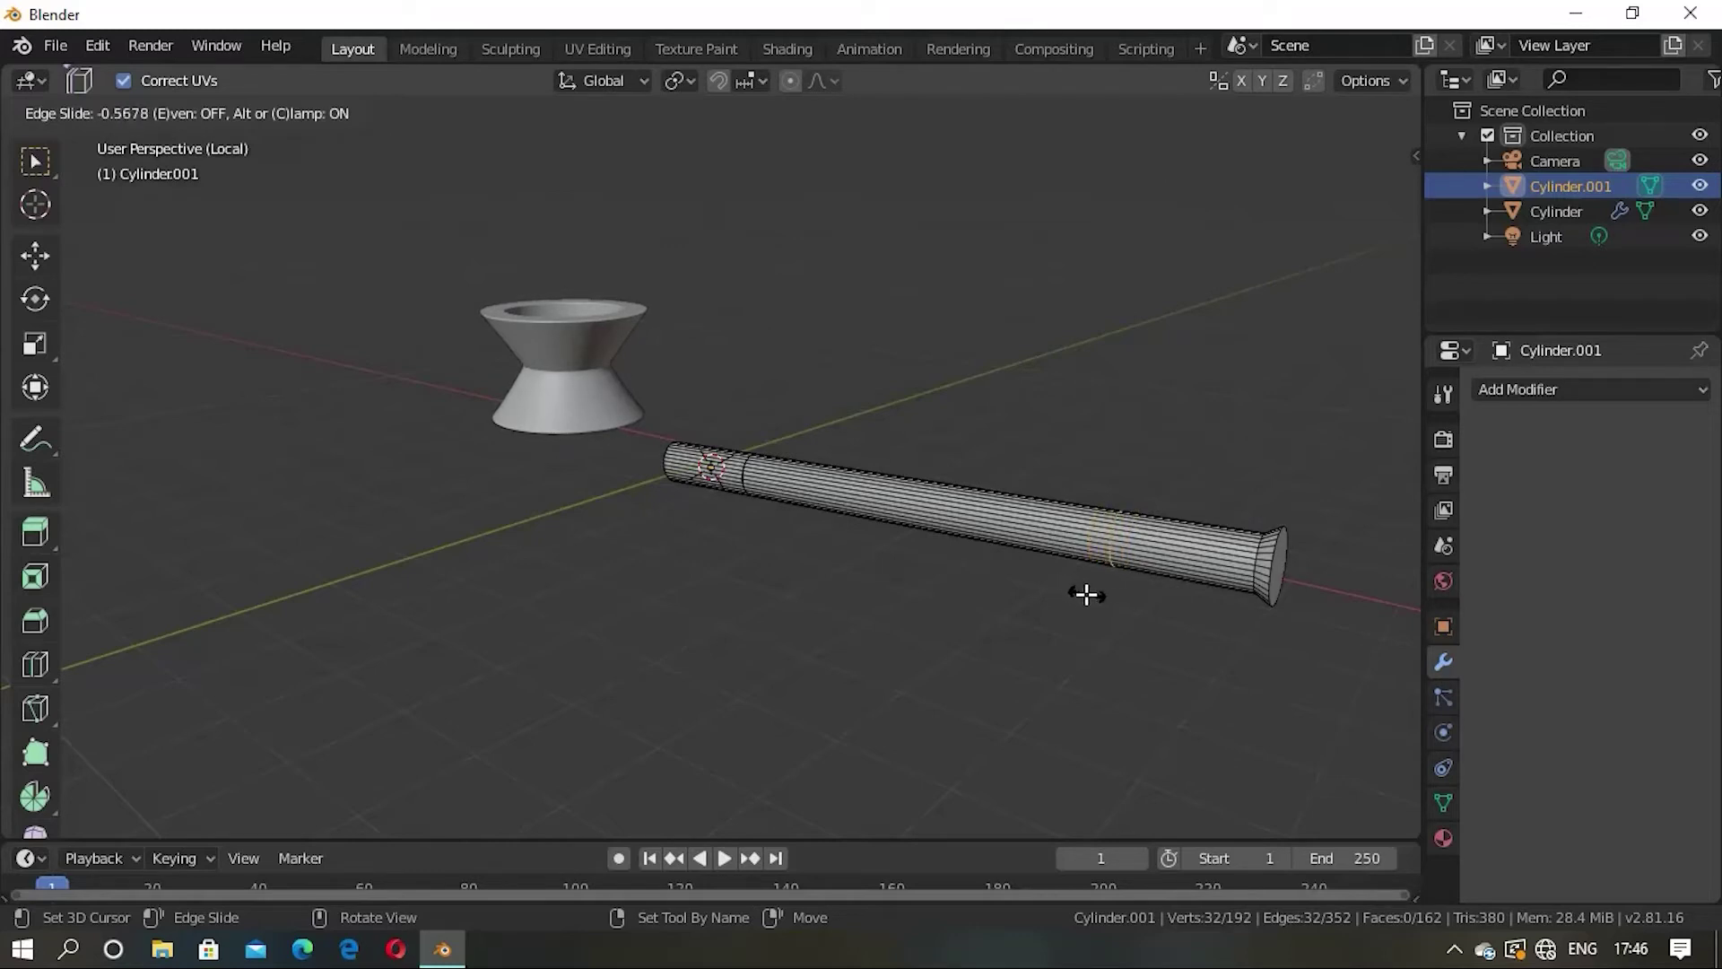
click(1069, 584)
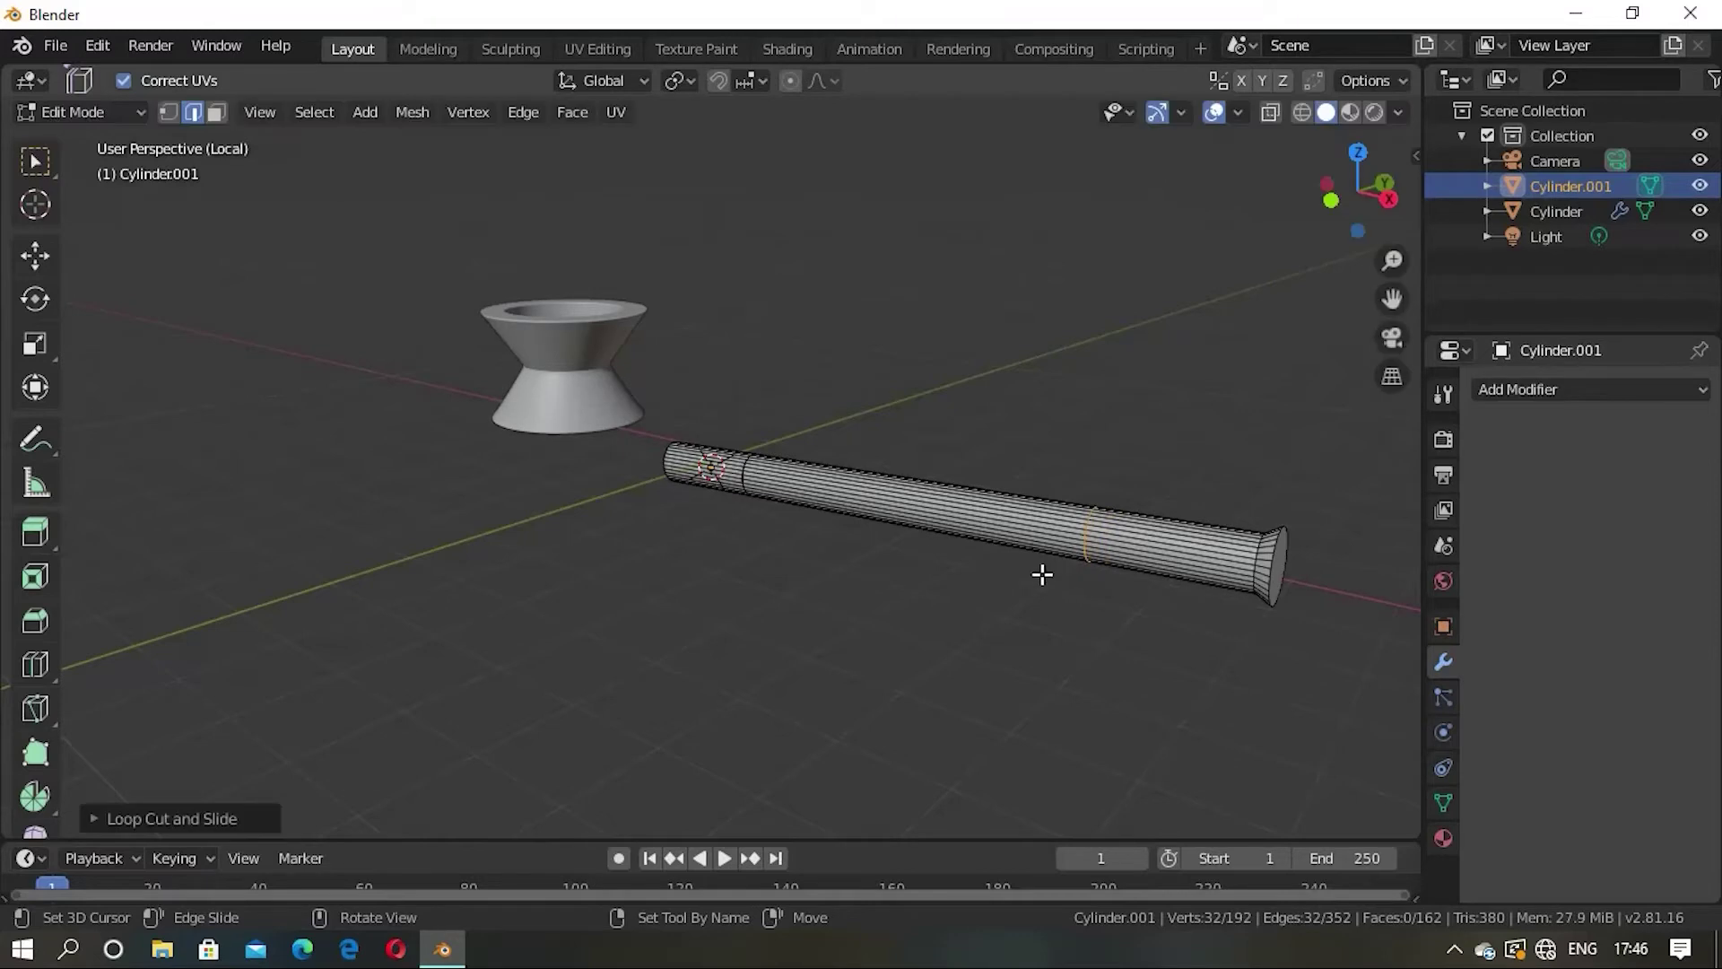
key(ctrl+r)
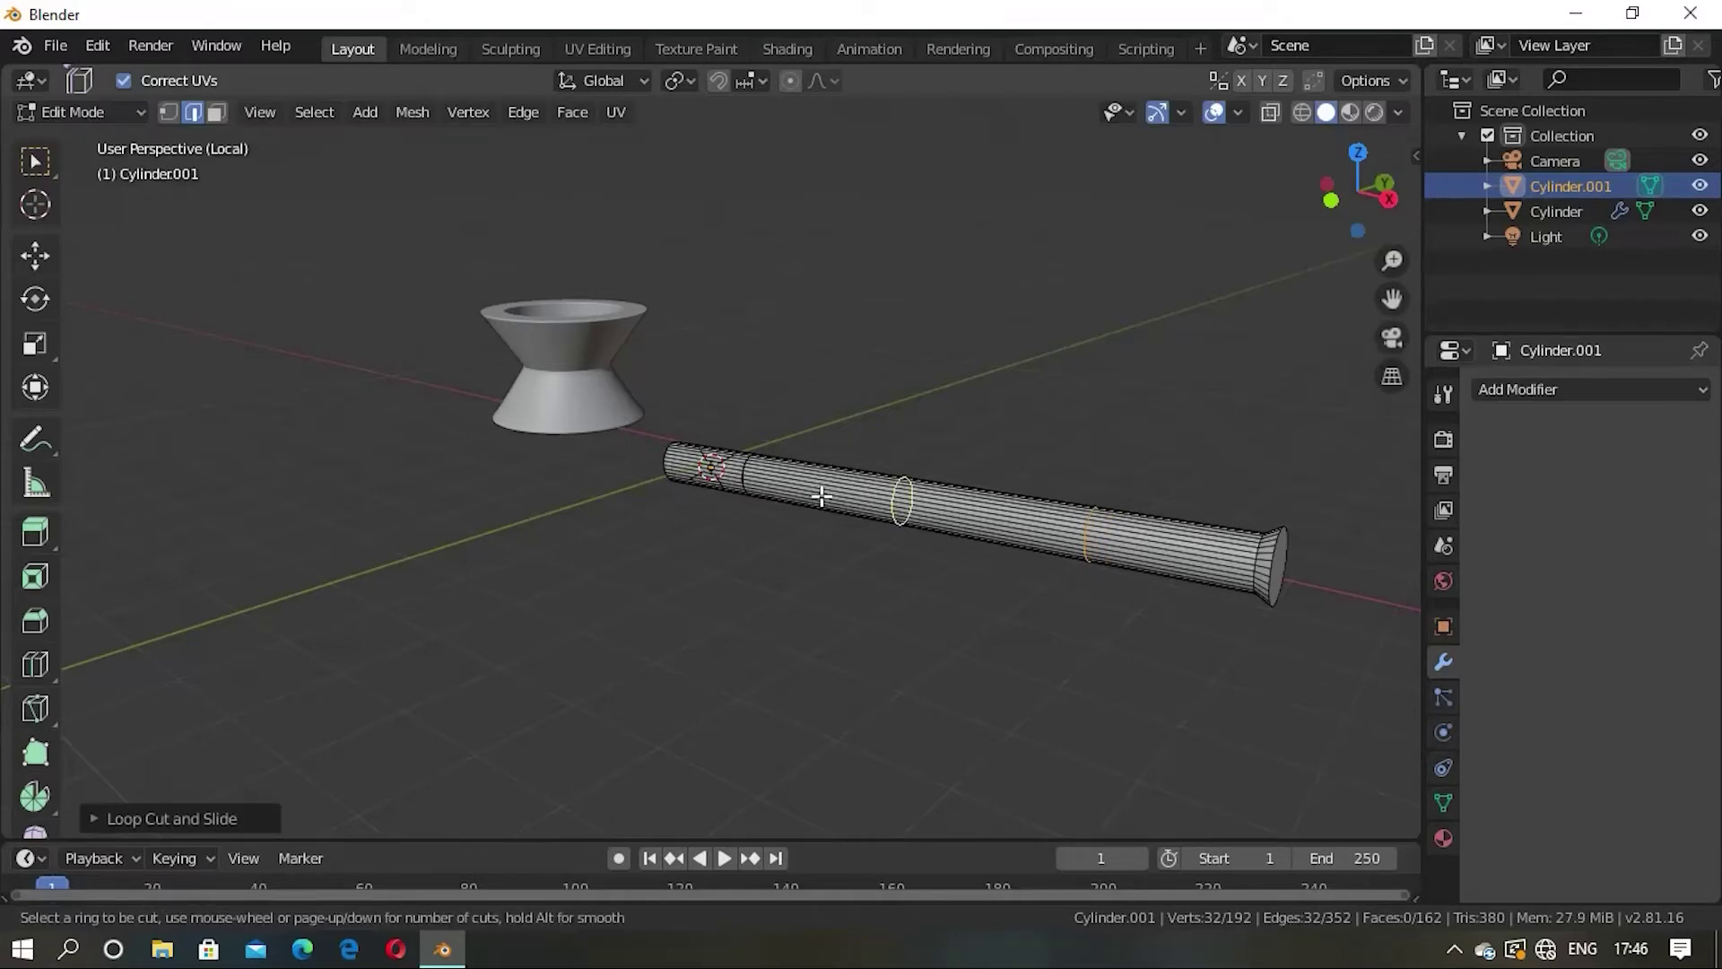
click(888, 507)
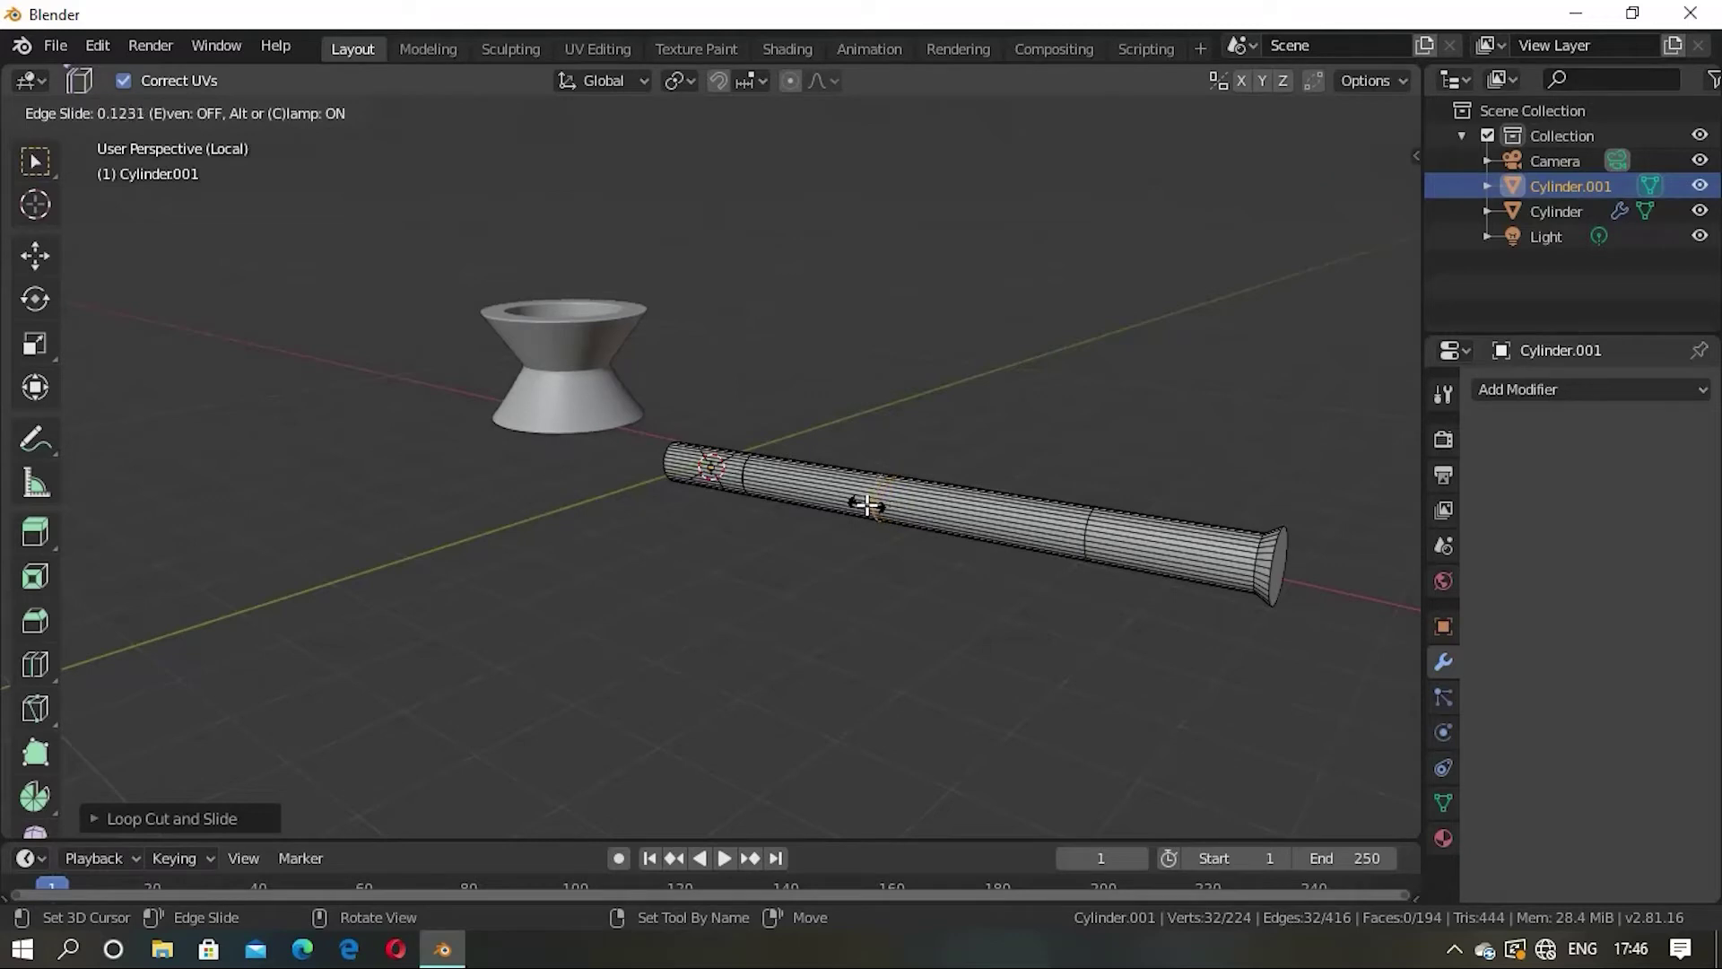
click(866, 504)
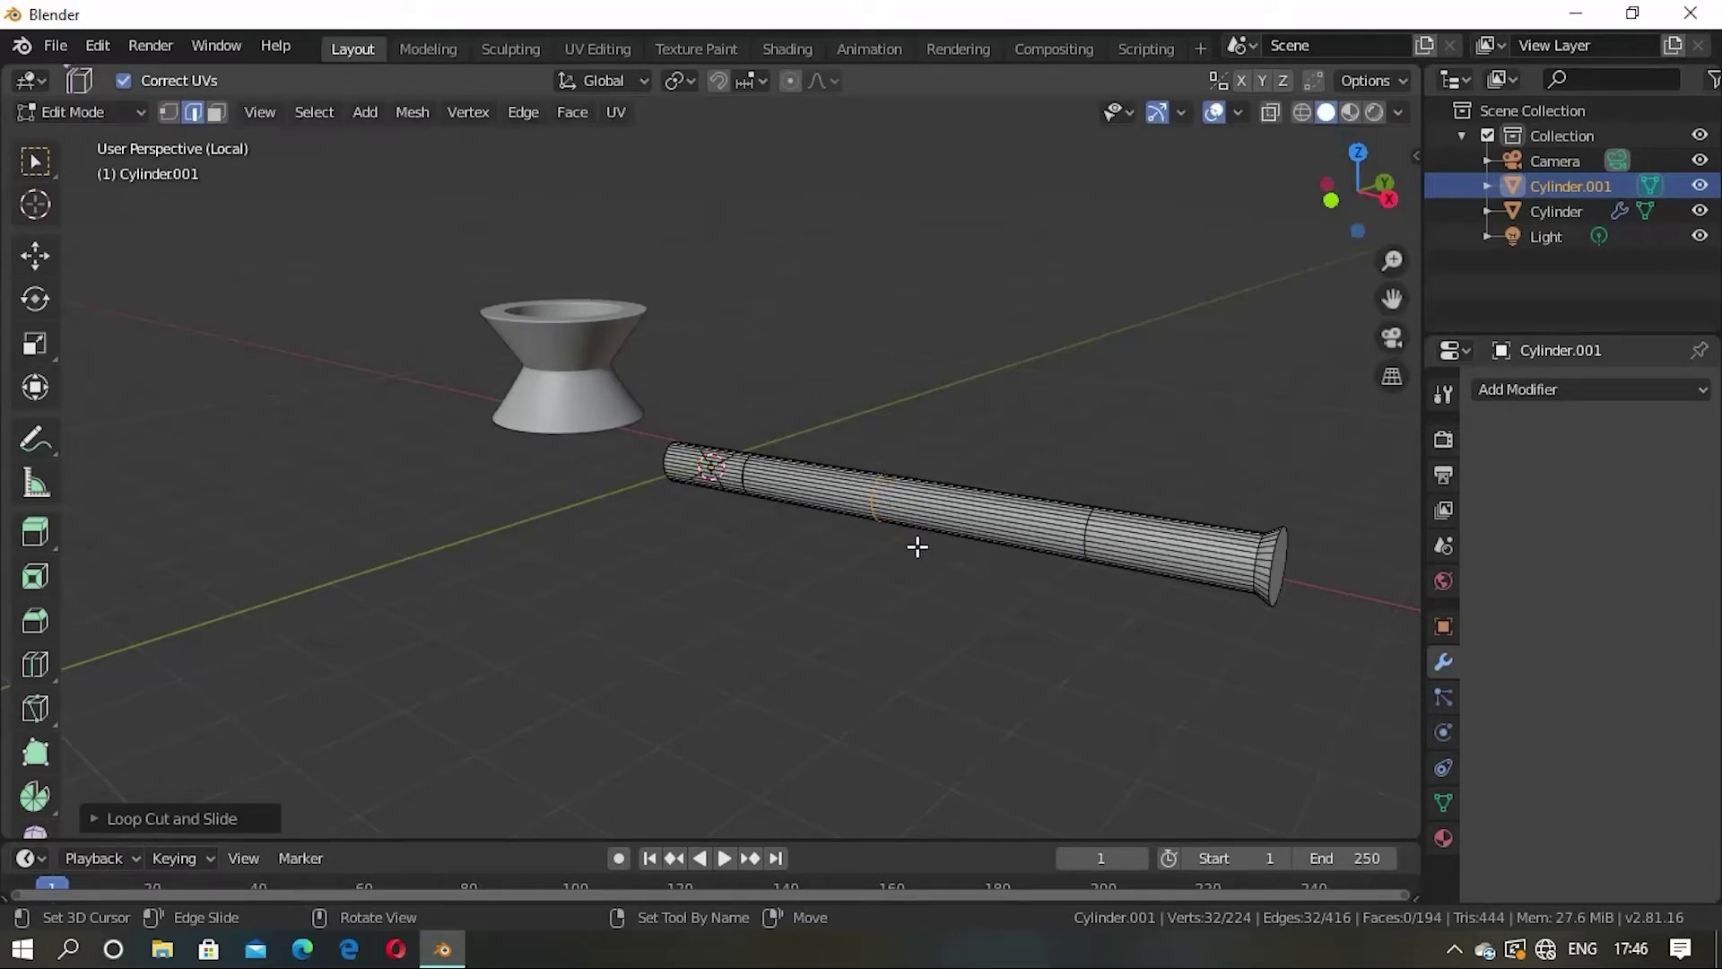
key(3)
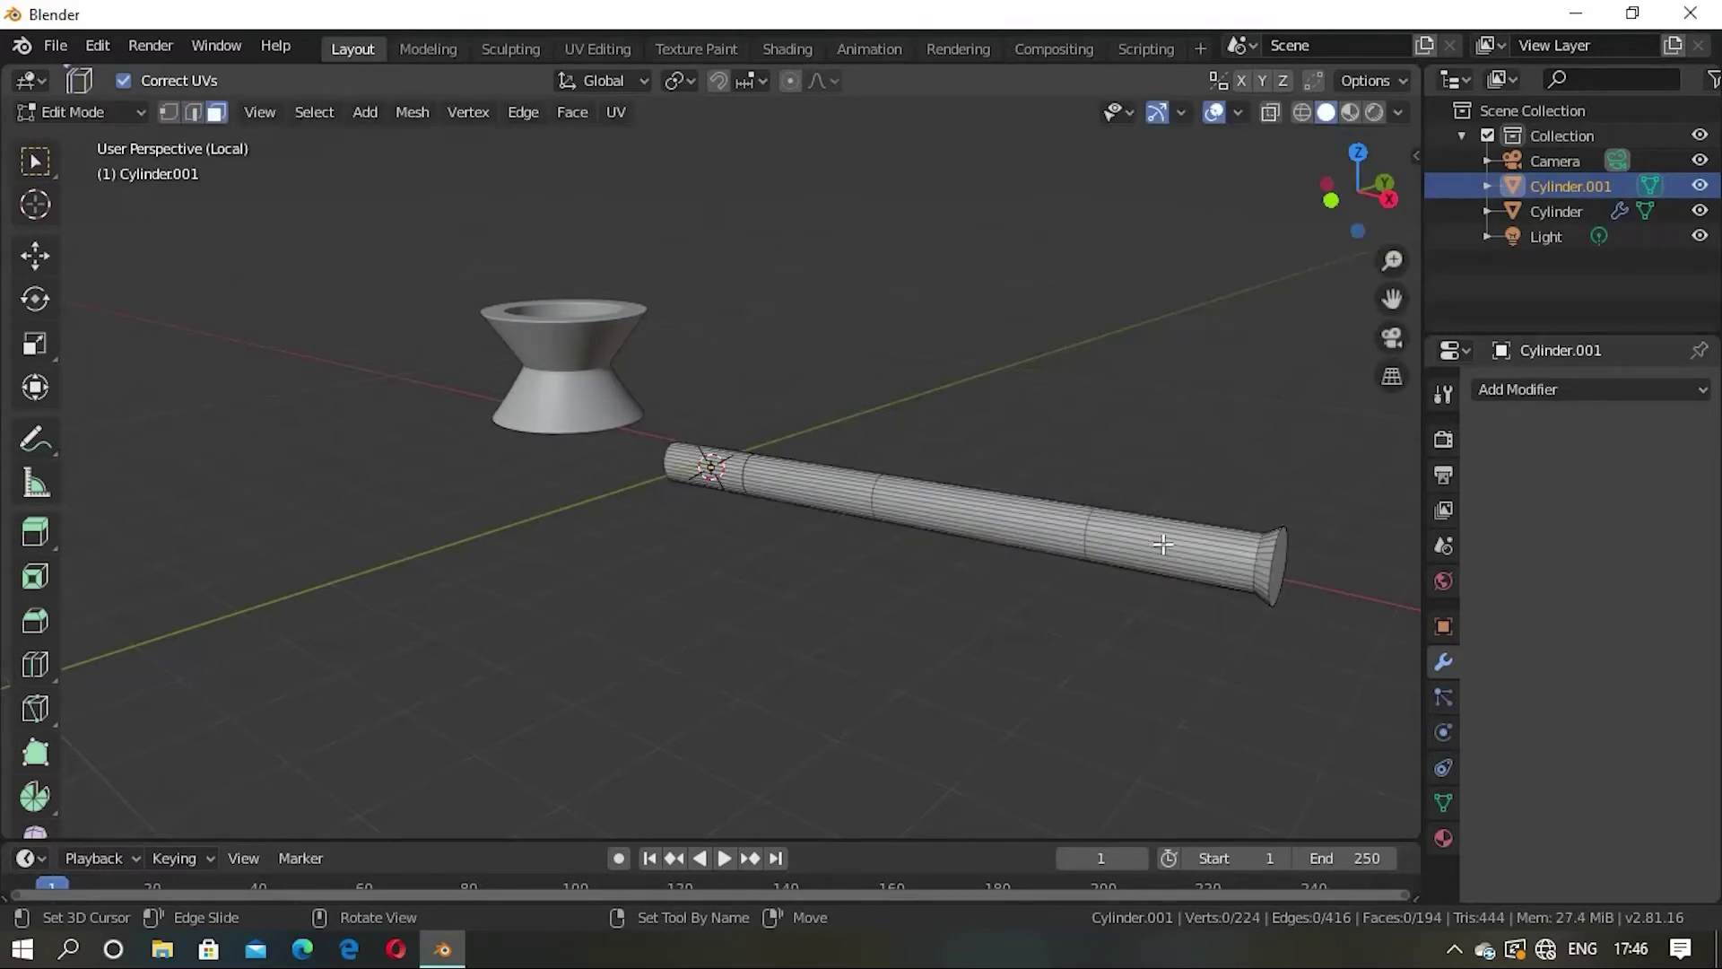
key(shift)
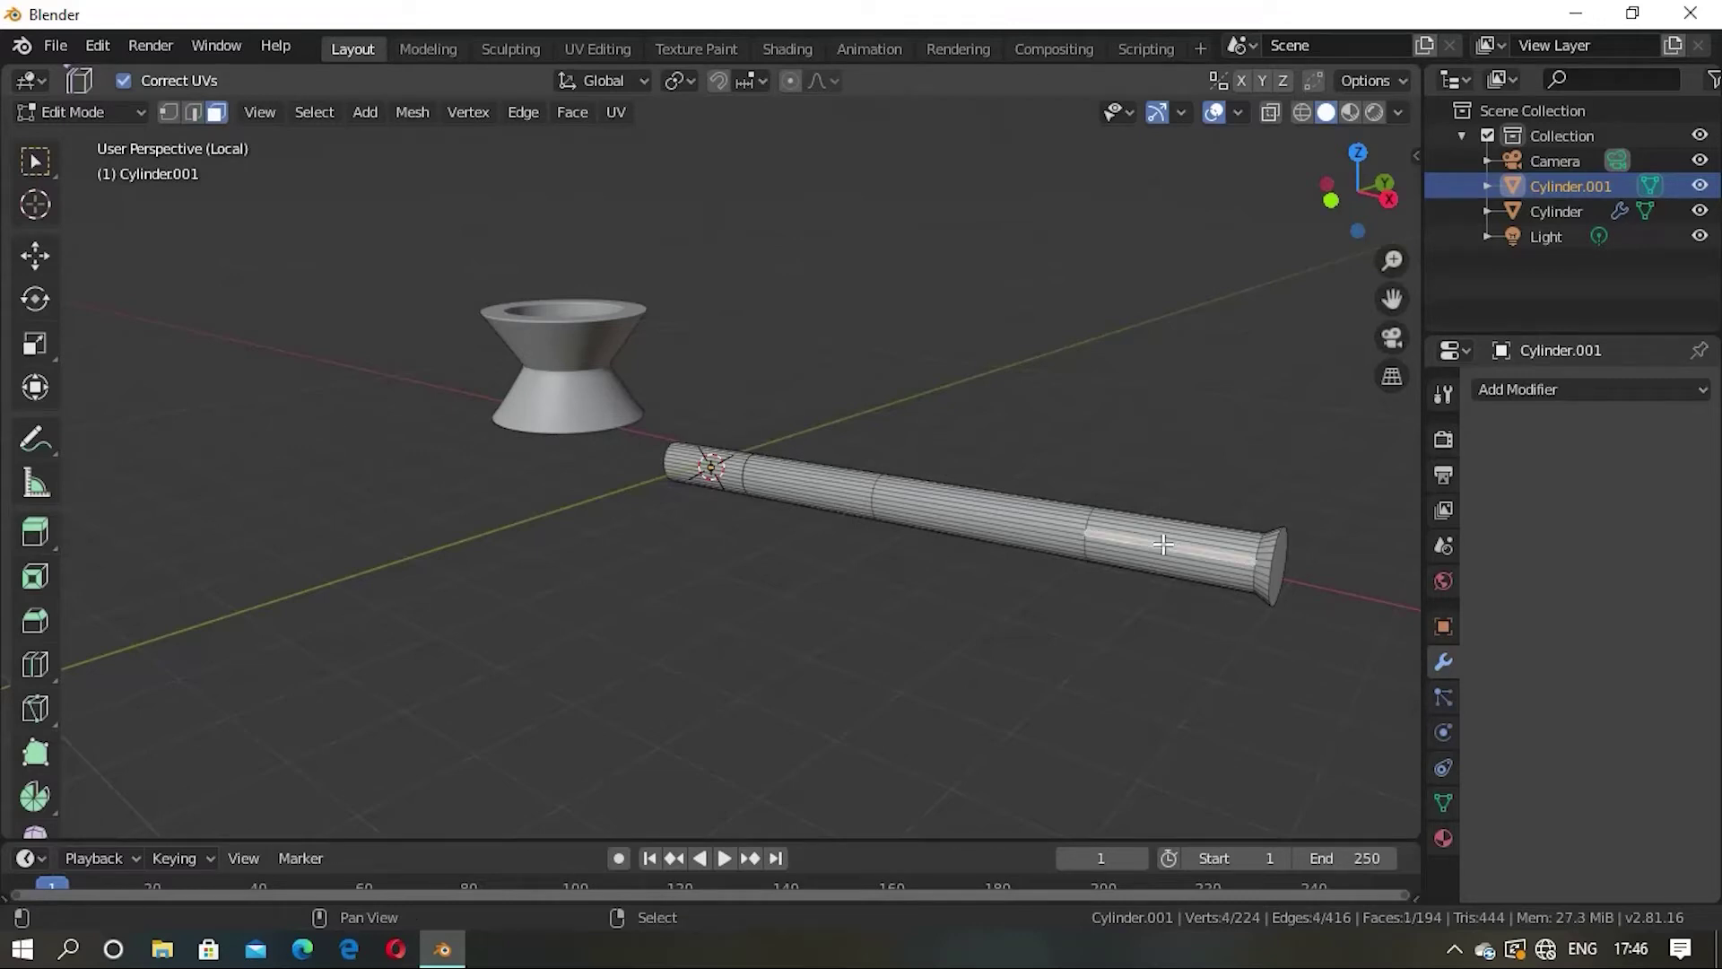
Step: Select the face ring near the far end and scale it along Z, Y and X (about 1.05 on X)
alt+click(1163, 544)
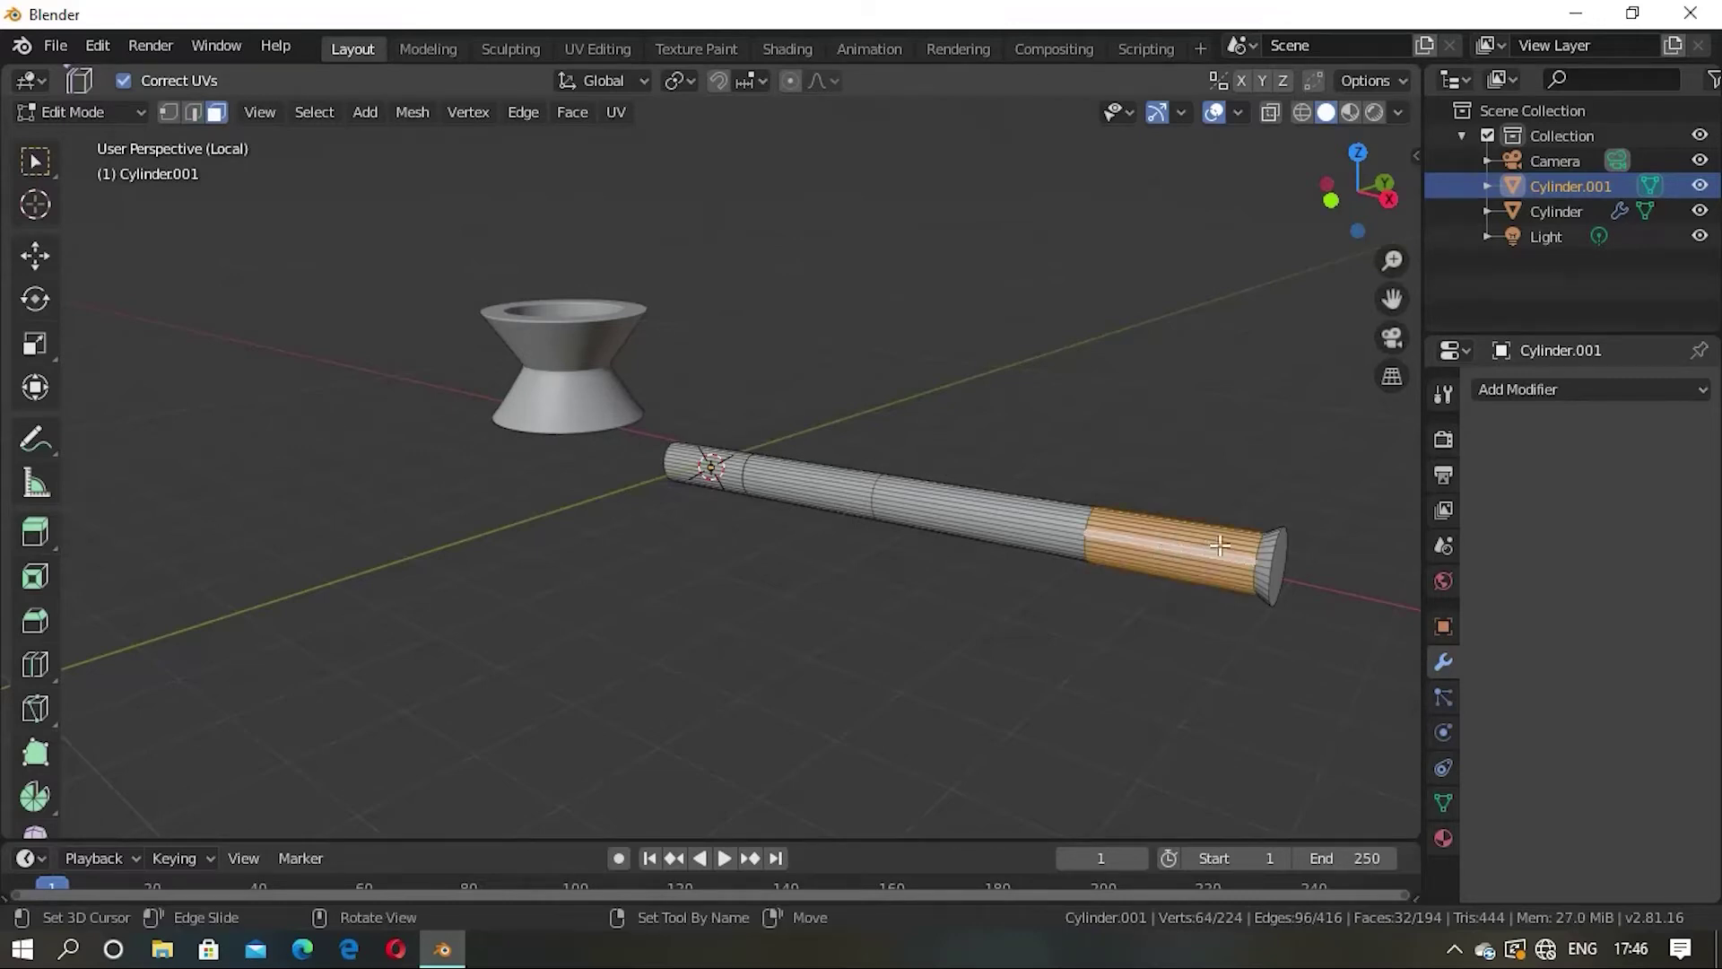
mouse_move(1163, 545)
middle_down()
mouse_move(1202, 569)
mouse_move(1143, 619)
middle_up()
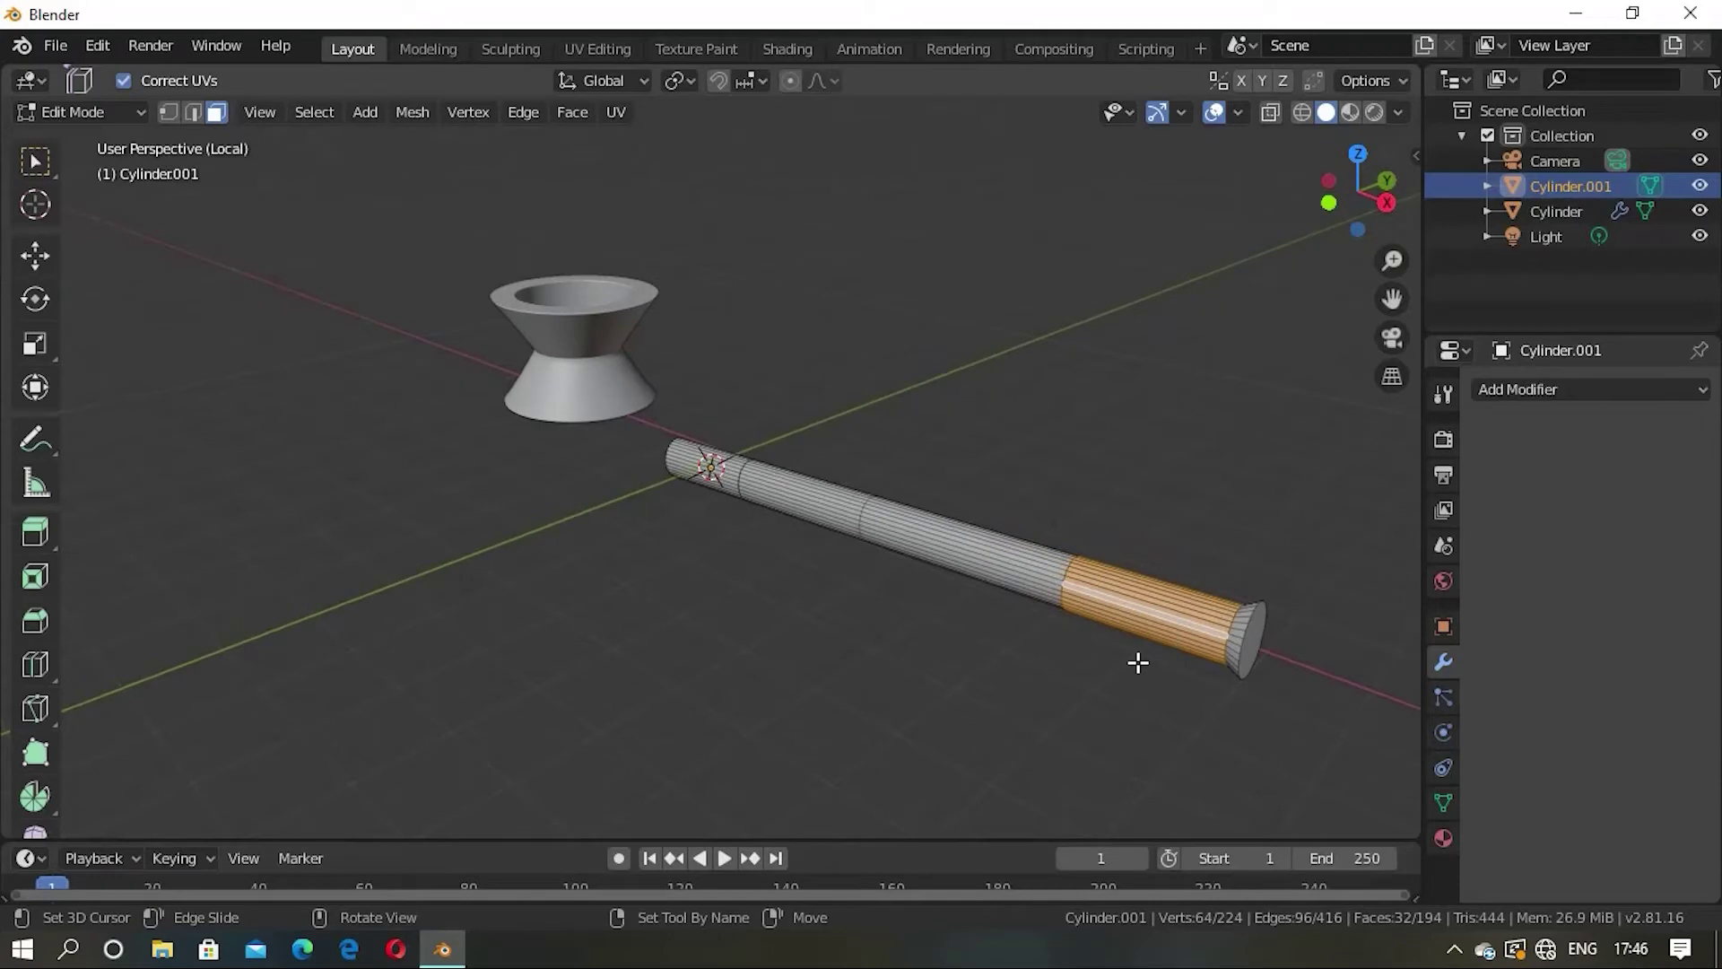
key(s)
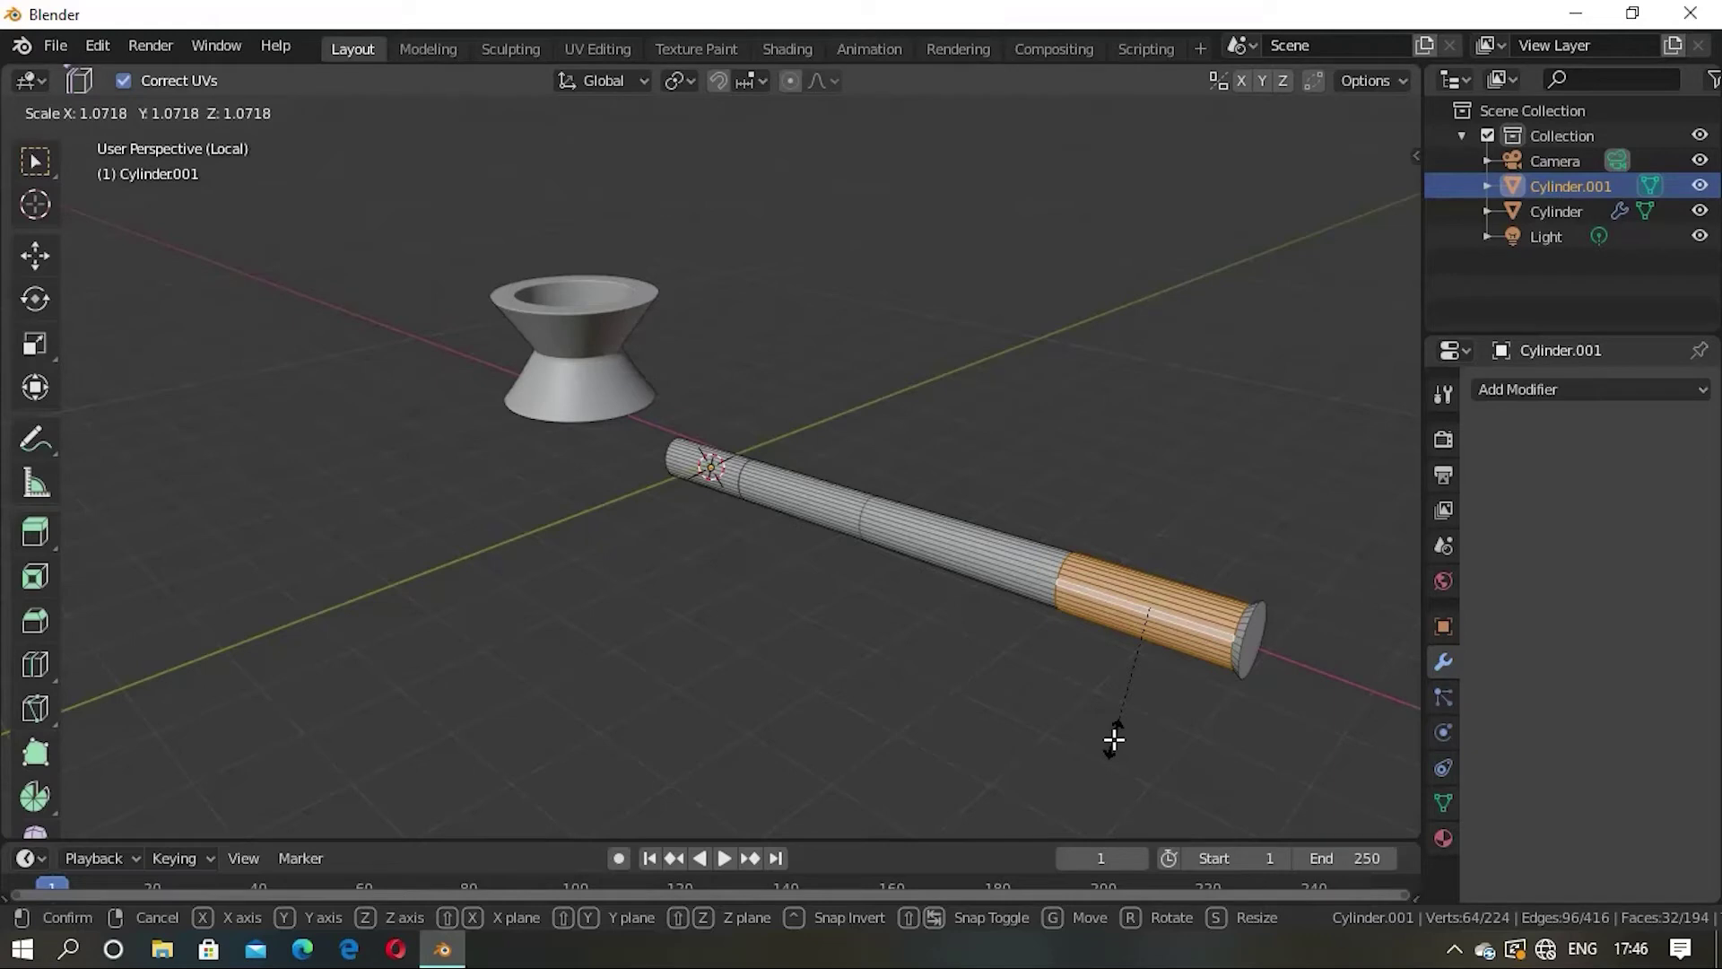
key(z)
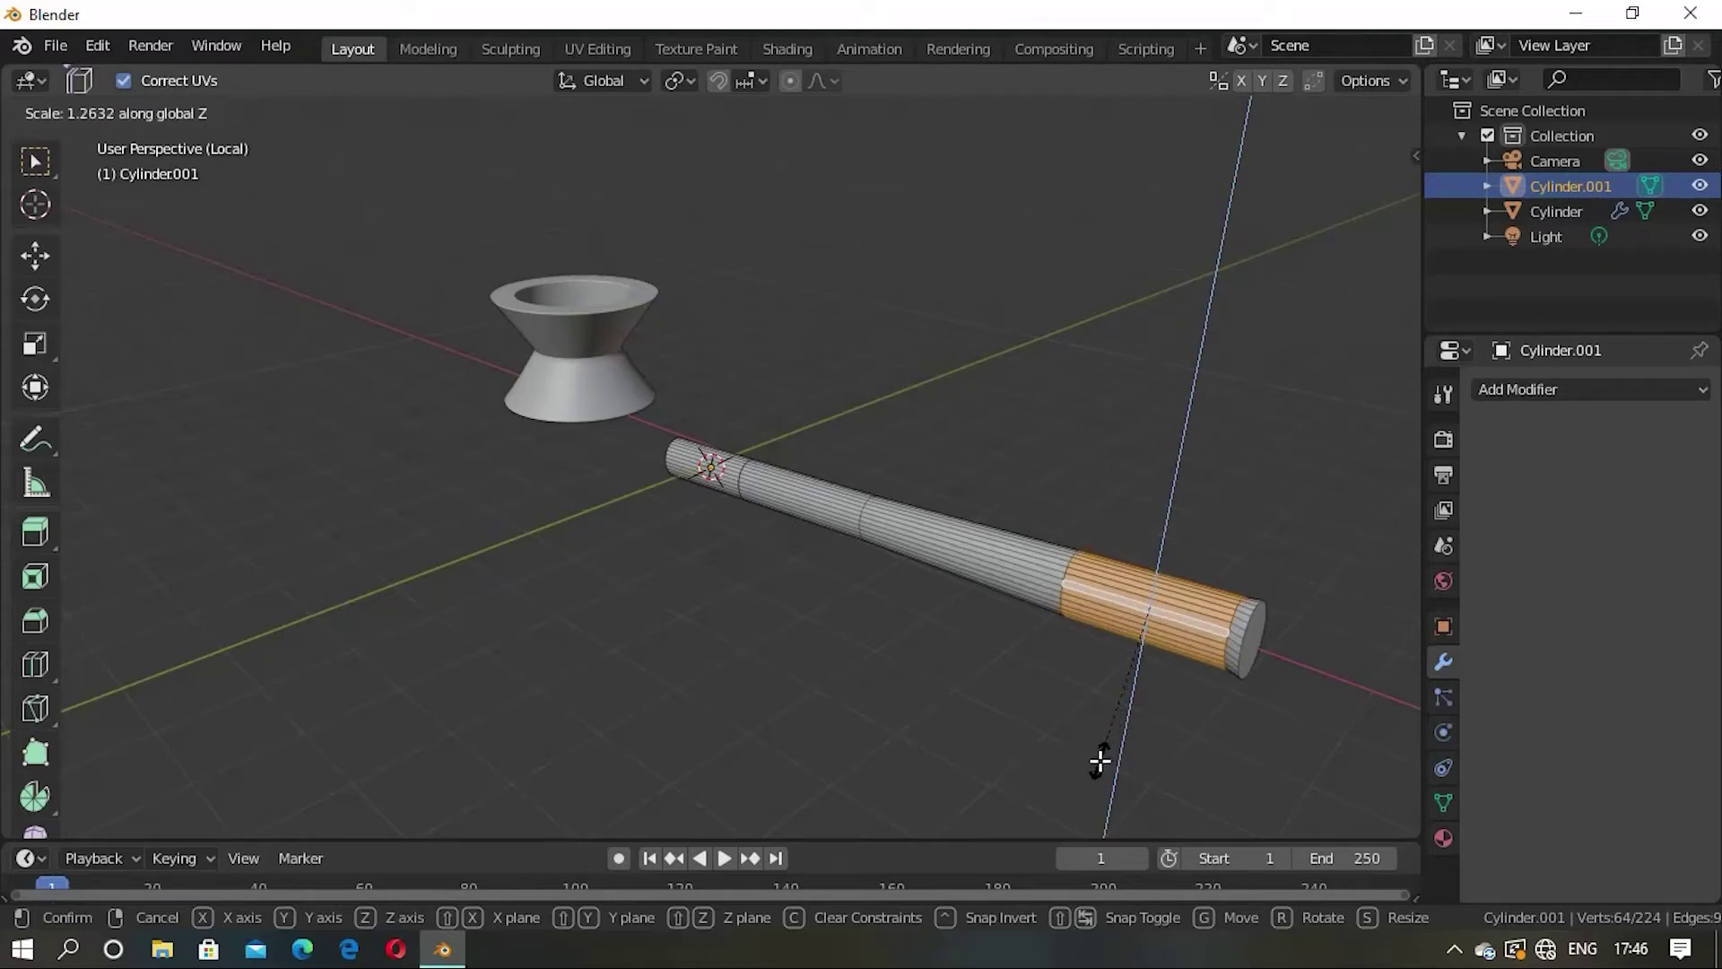
click(1101, 761)
key(s)
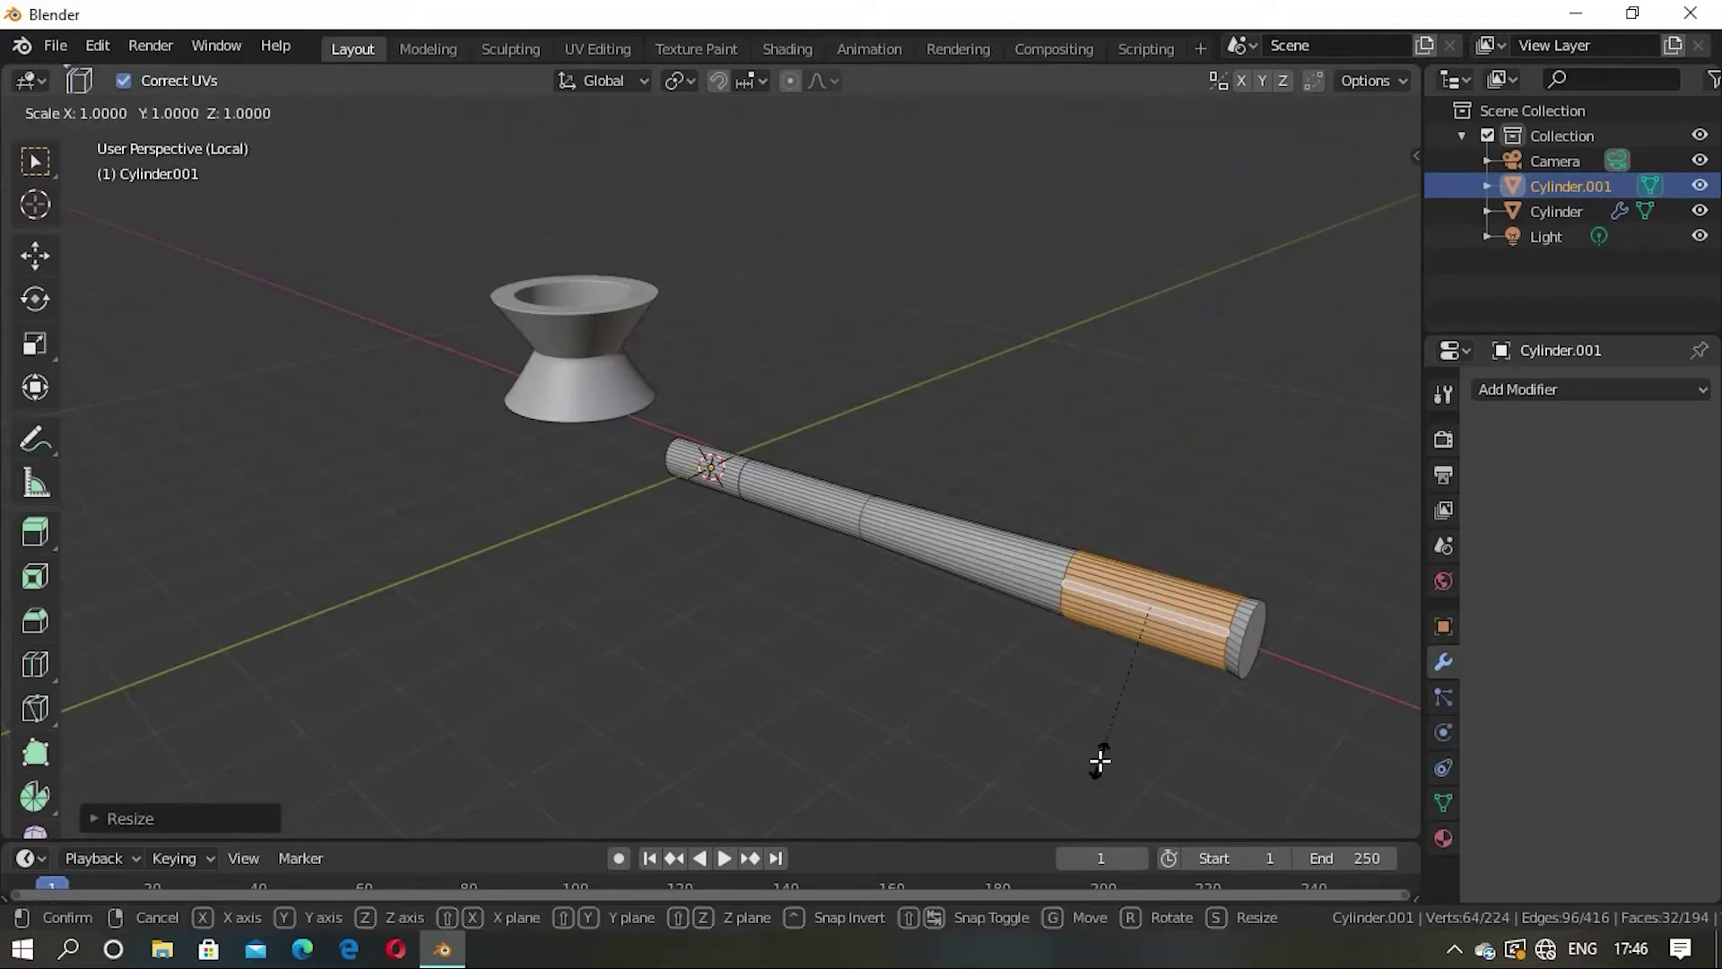
key(y)
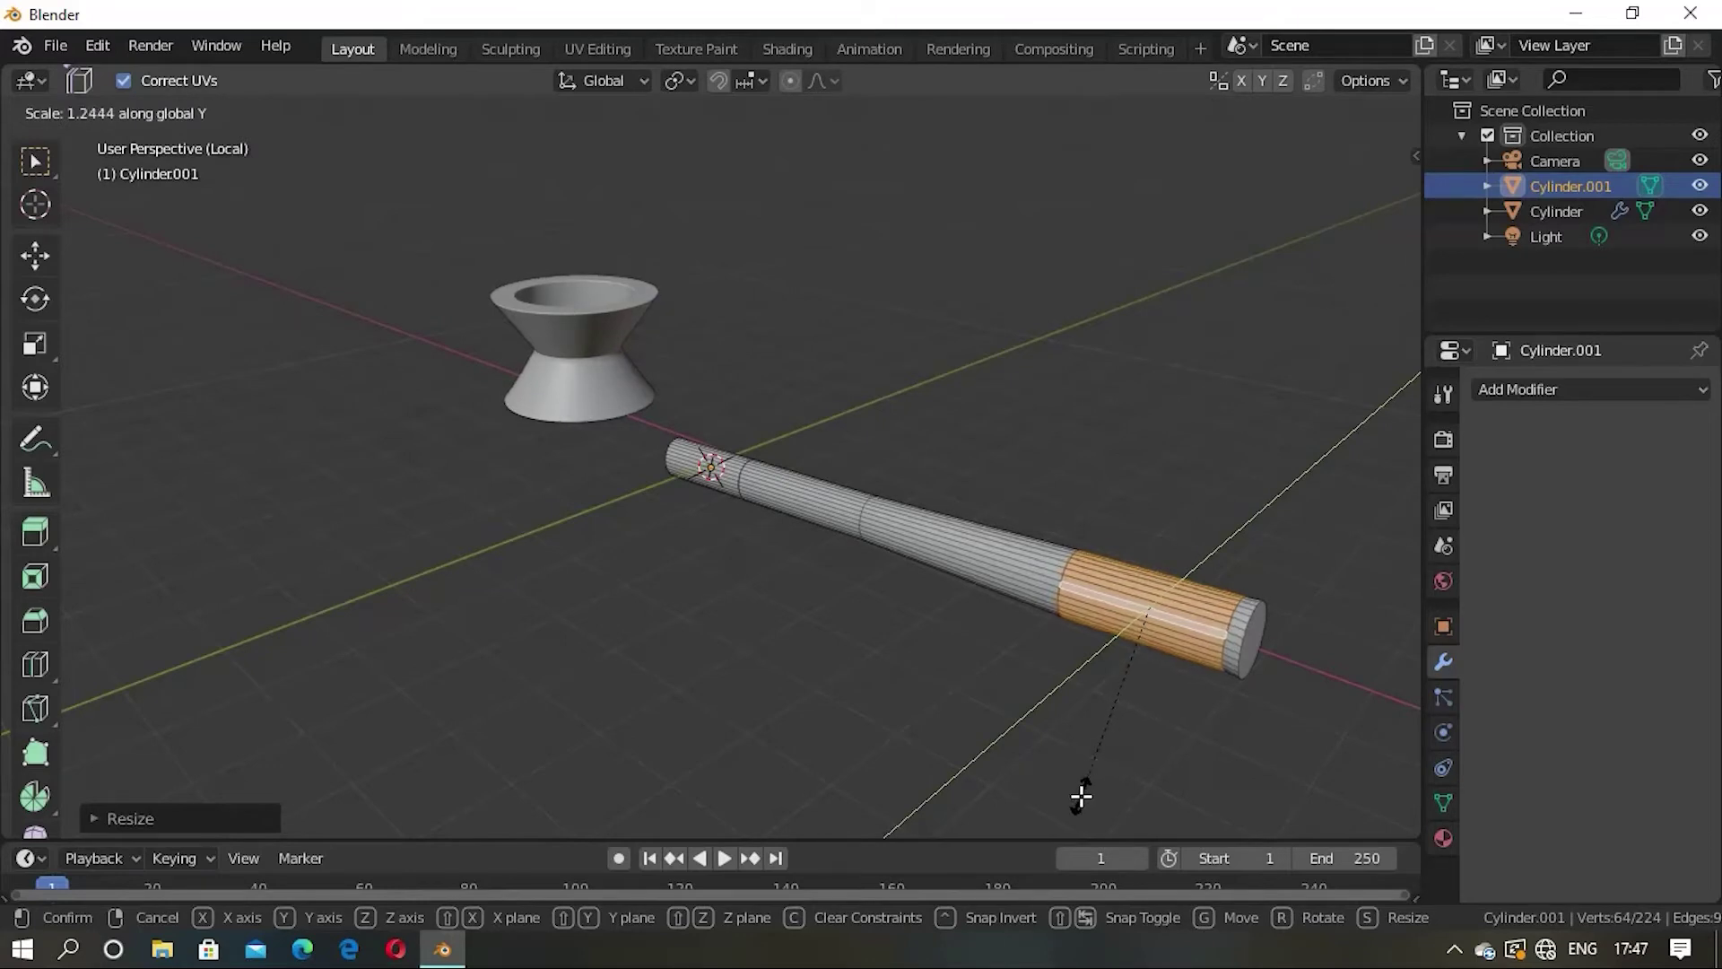
click(1081, 795)
key(s)
key(x)
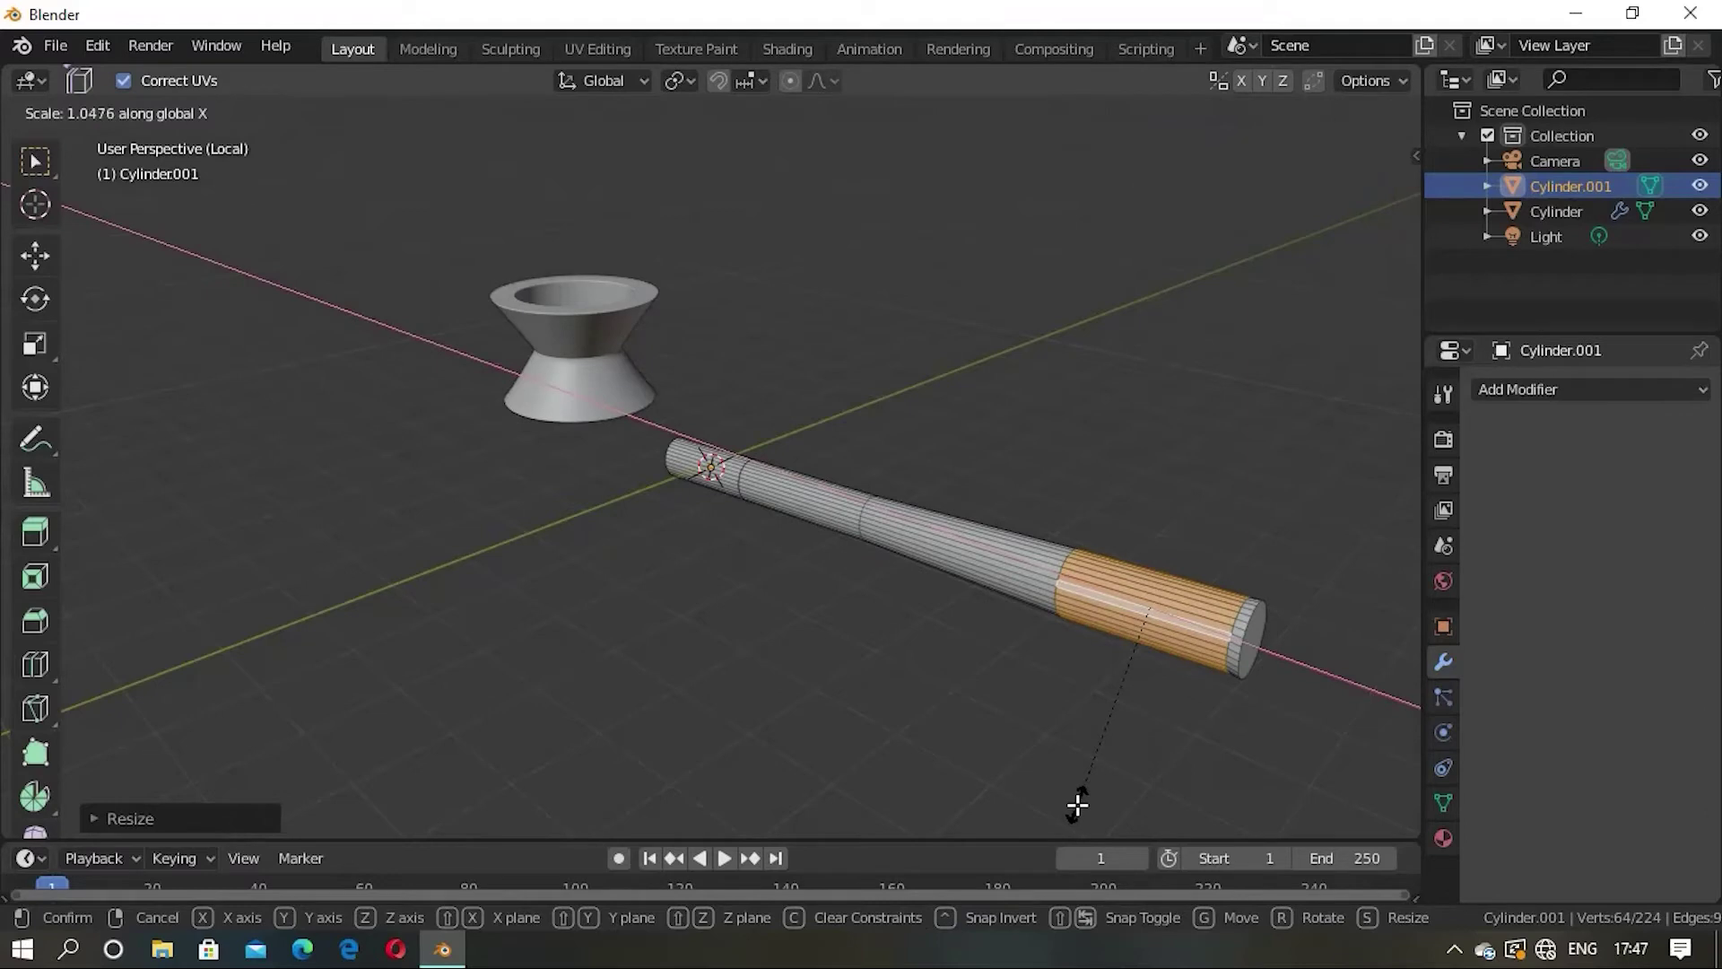
click(1077, 804)
mouse_move(1214, 628)
middle_down()
mouse_move(1134, 711)
mouse_move(1049, 664)
mouse_move(780, 696)
mouse_move(841, 633)
middle_up()
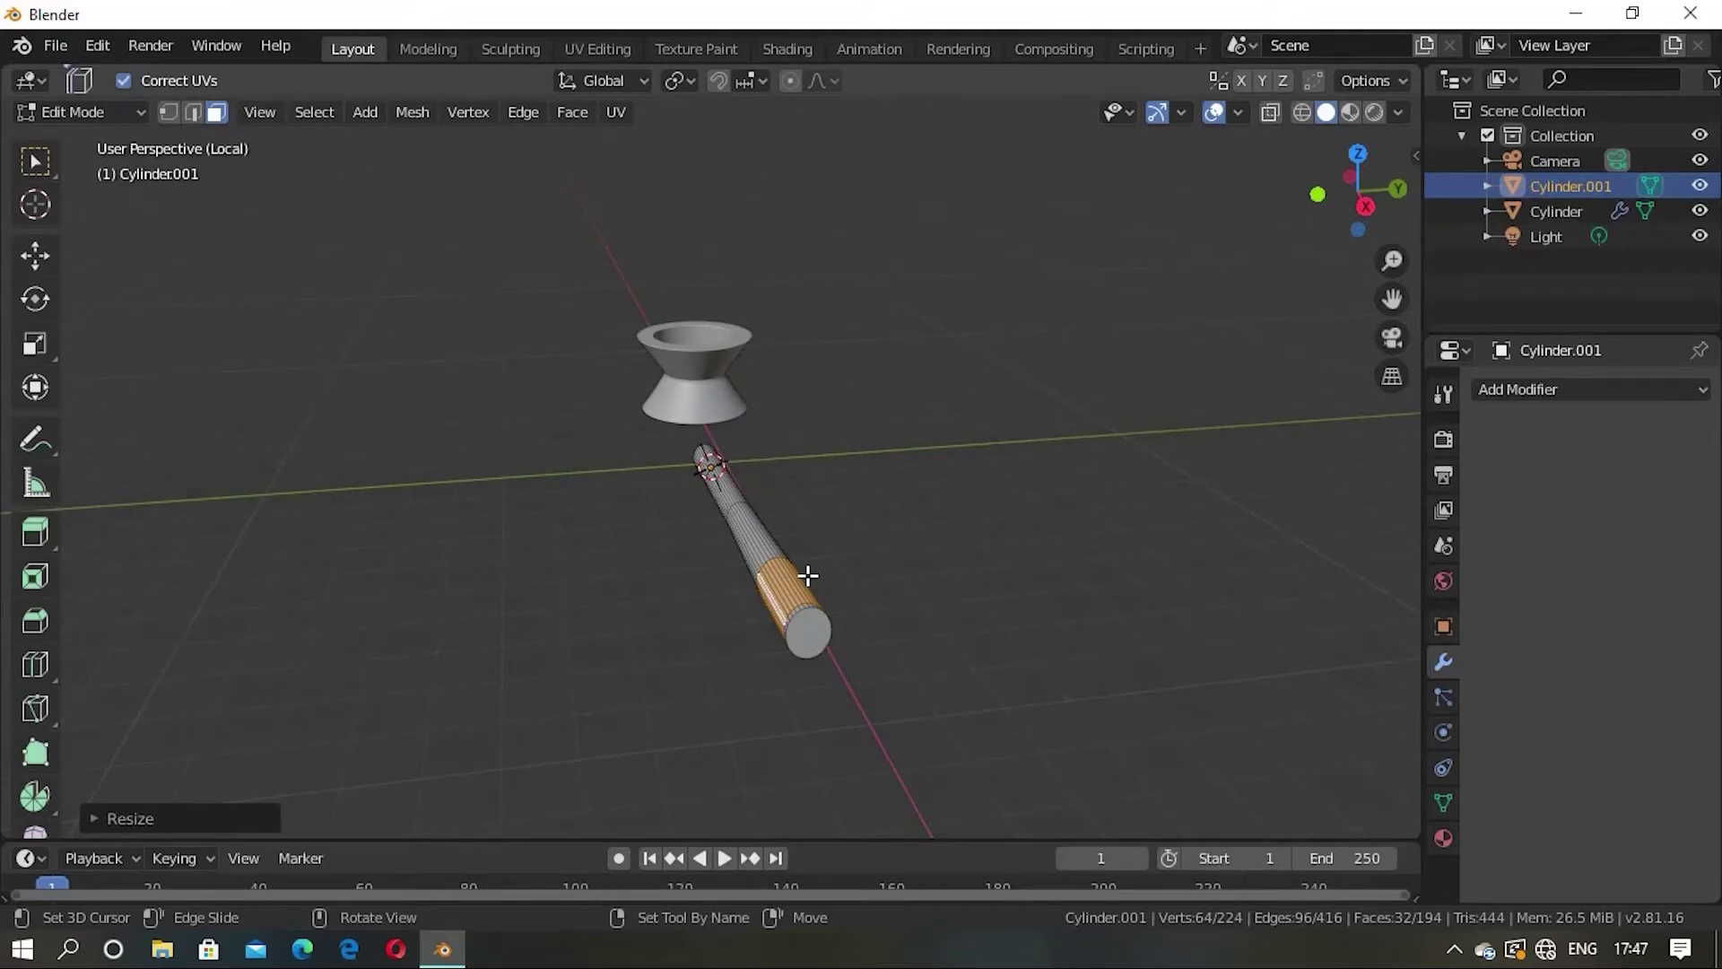
Step: Scale the end-cap face up slightly to flare the tip, then return to Object Mode
key(alt+a)
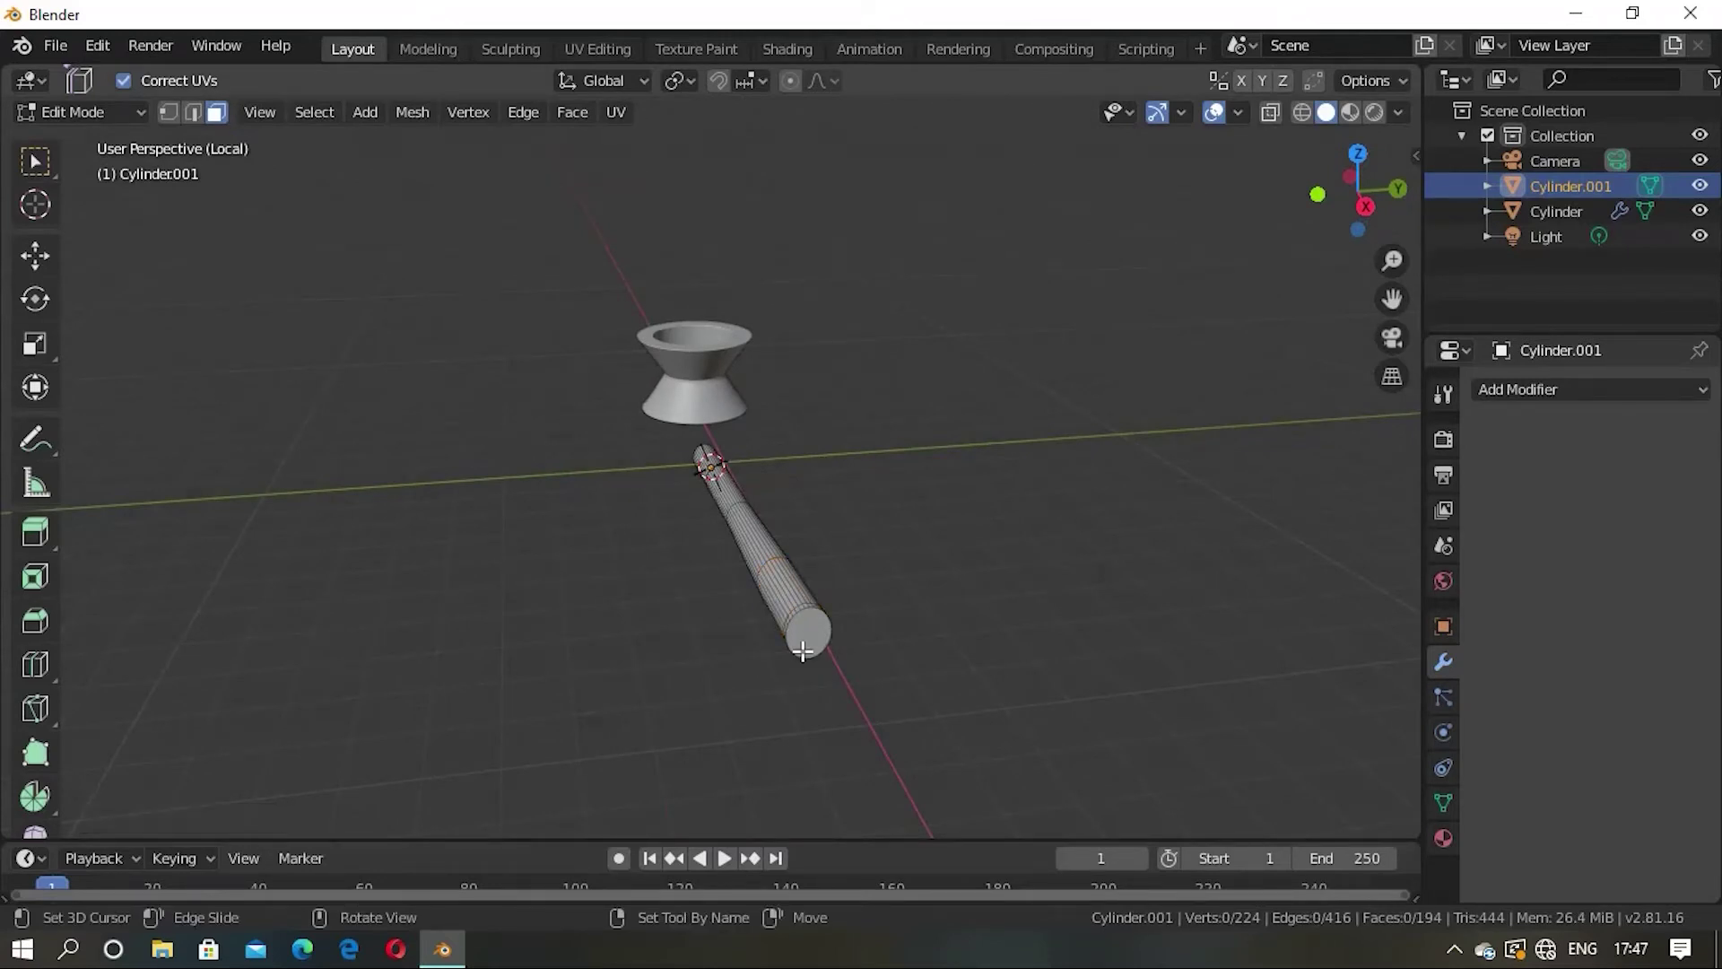
click(803, 650)
key(s)
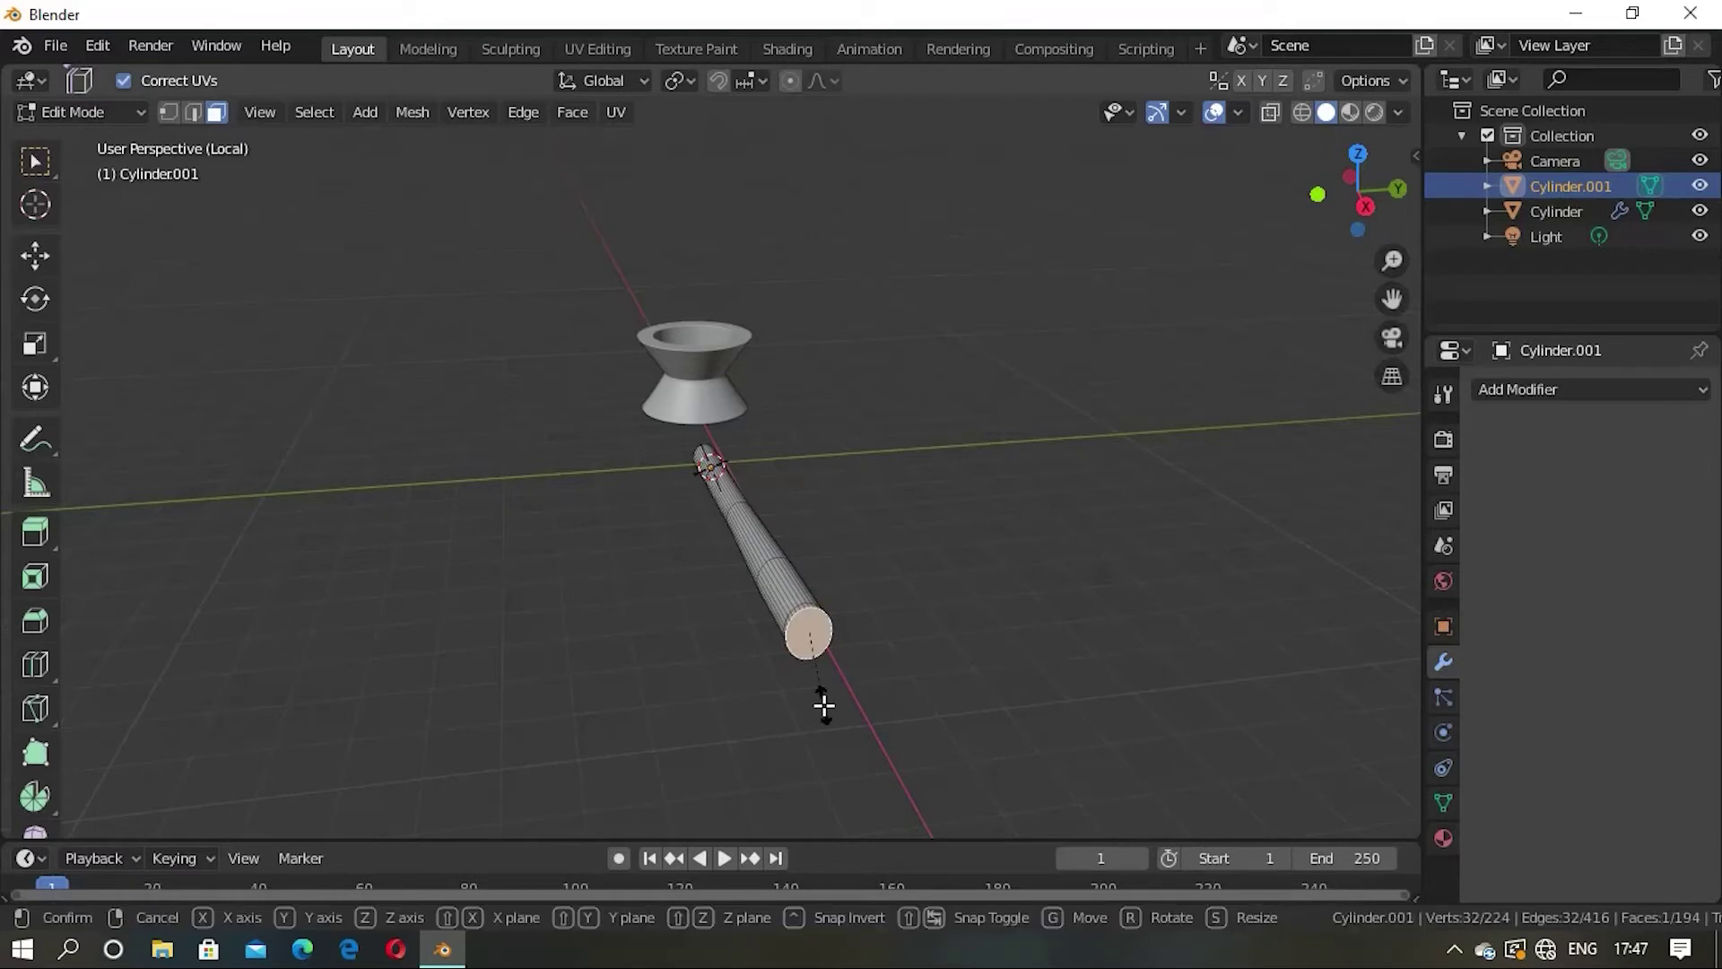
click(827, 718)
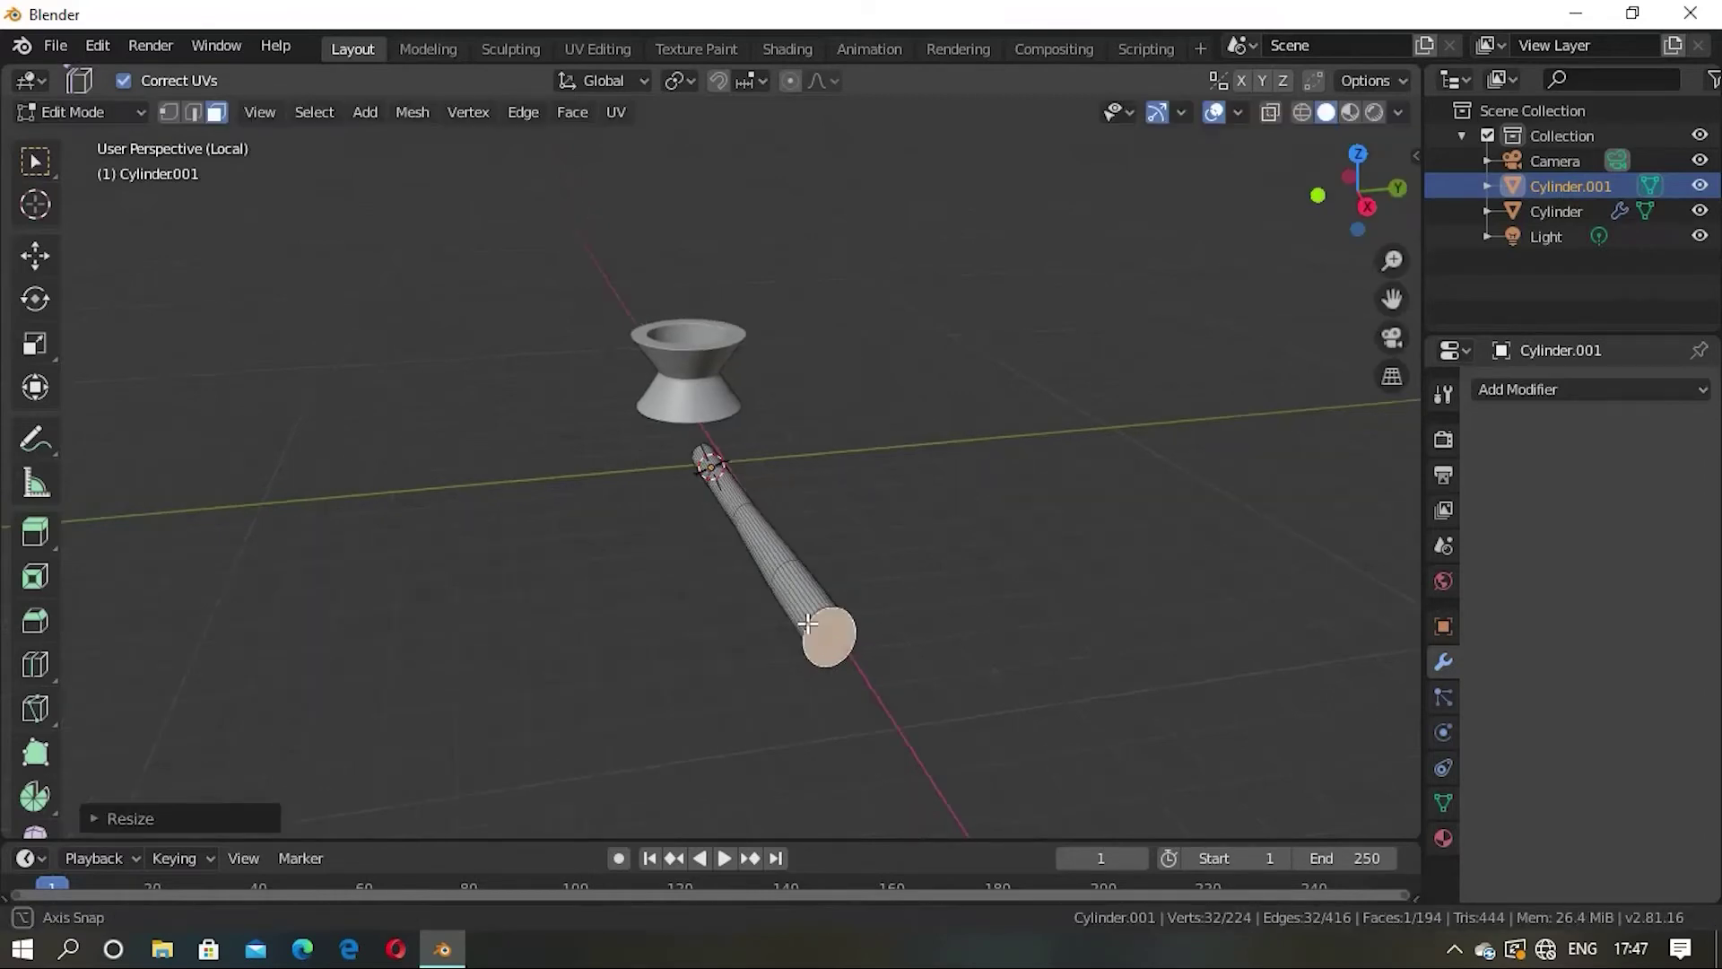
middle_drag(827, 718, 1024, 660)
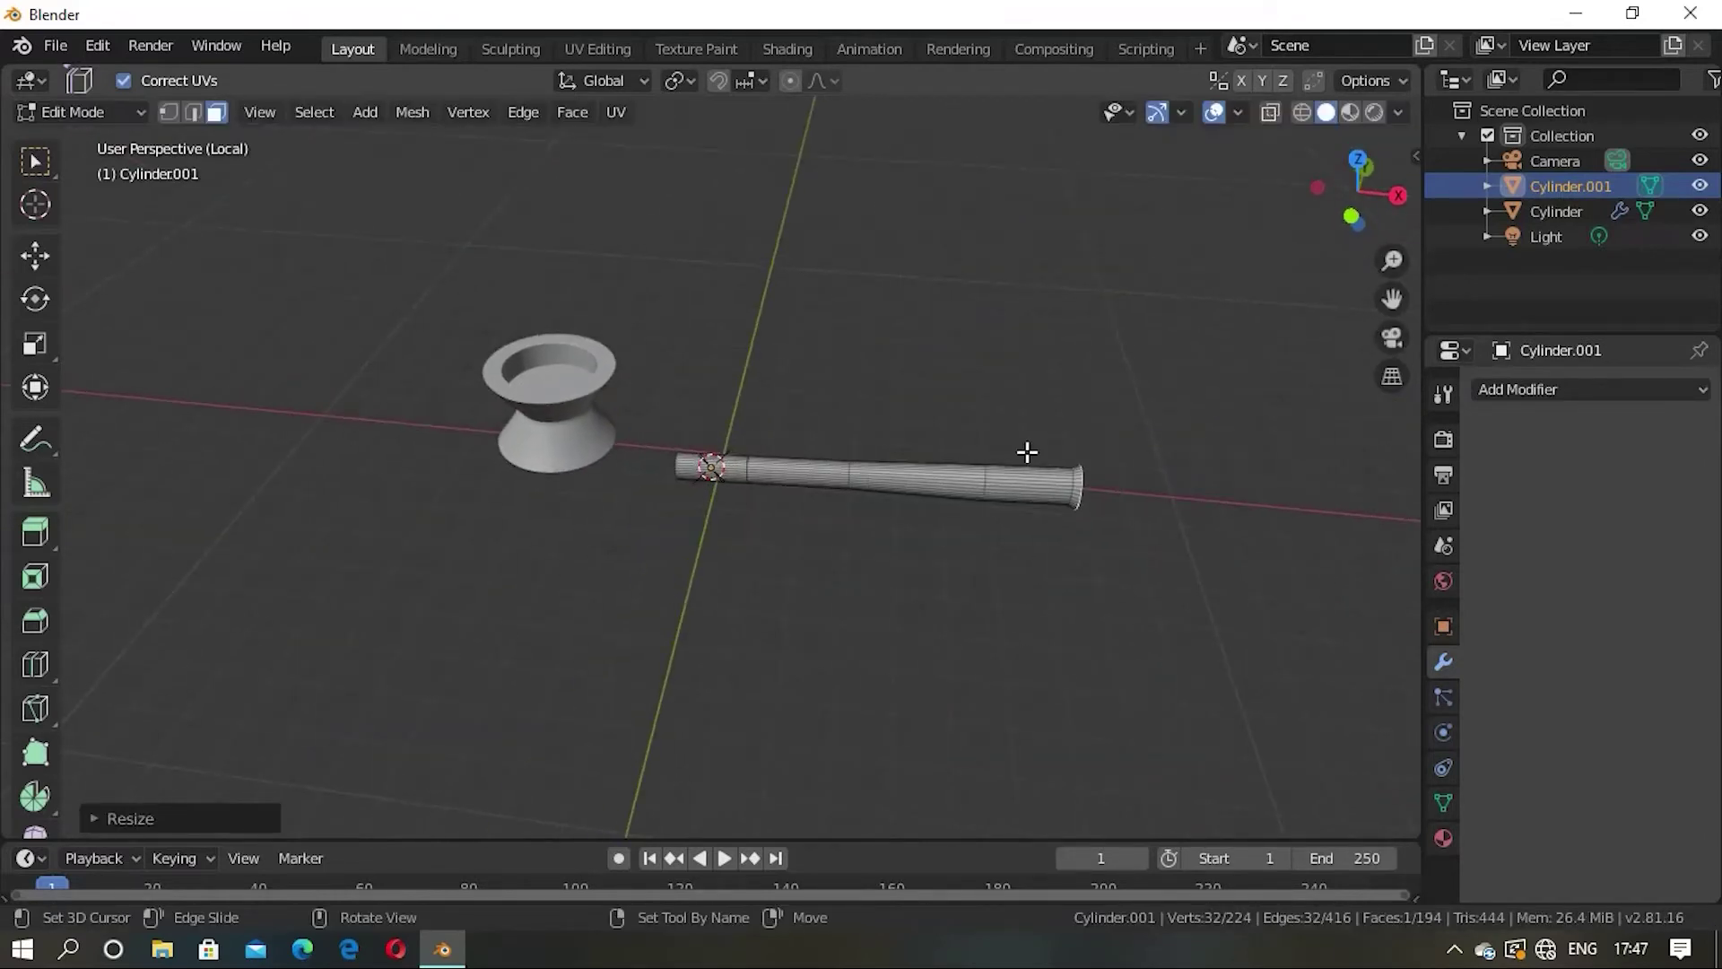
middle_drag(1026, 454, 996, 596)
scroll(1032, 551, up, 1)
scroll(1076, 538, up, 4)
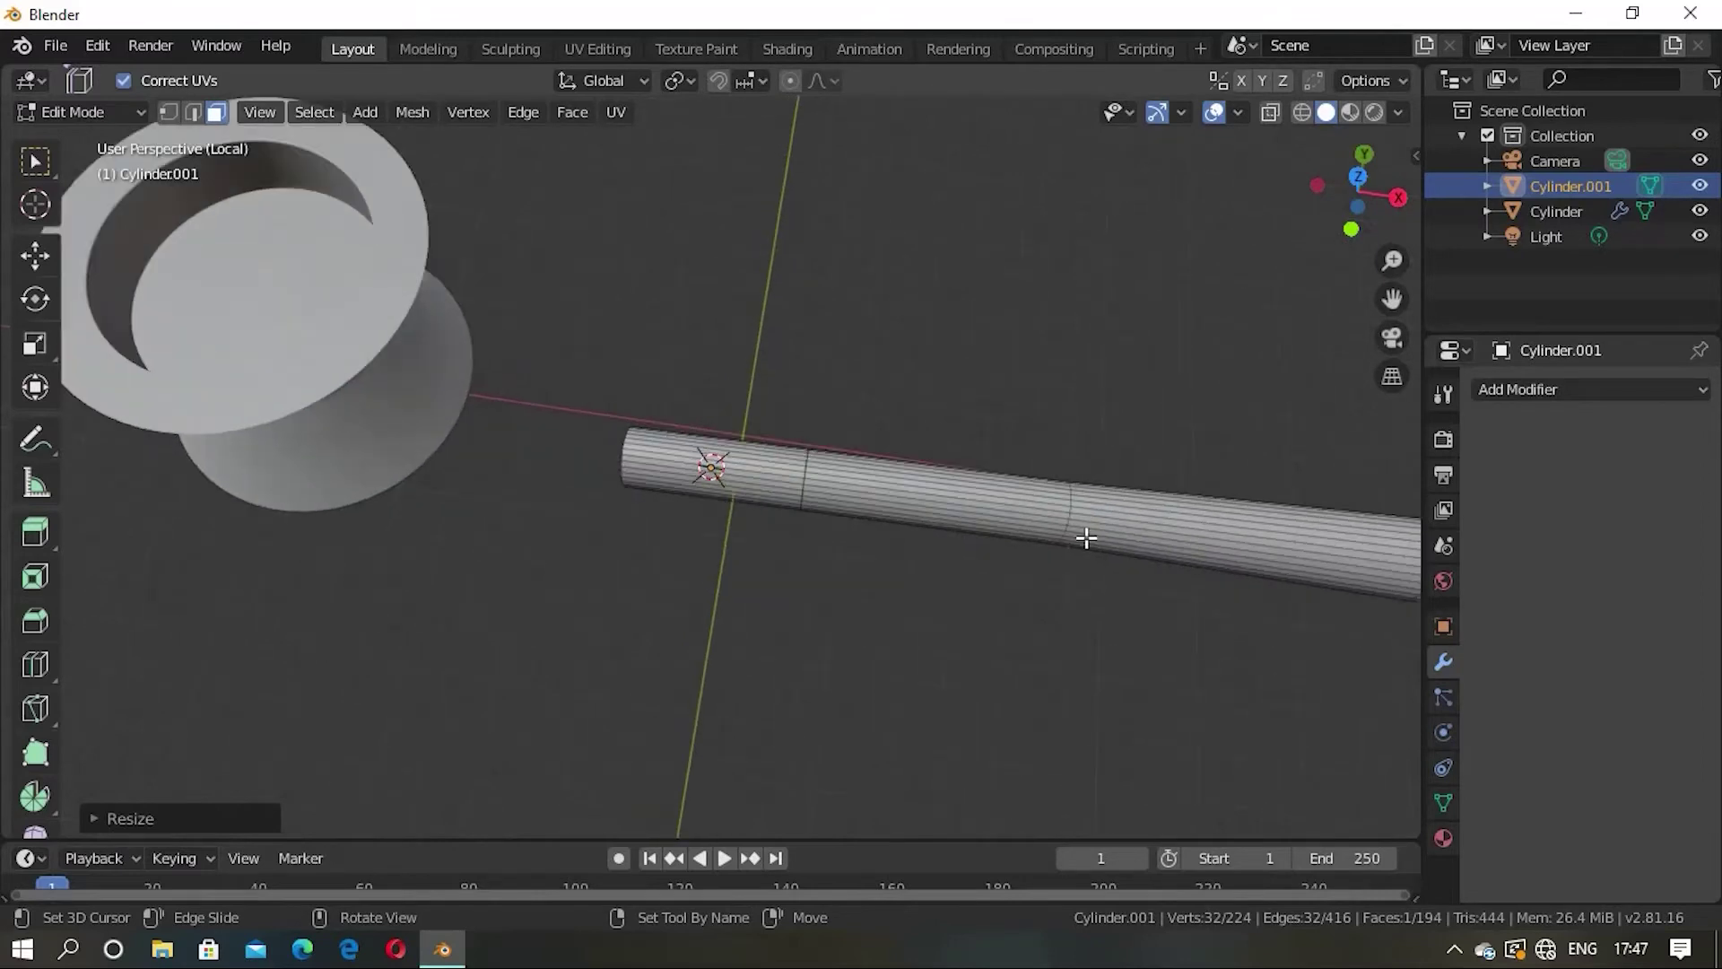
mouse_move(1079, 535)
middle_down()
mouse_move(1018, 482)
mouse_move(888, 634)
mouse_move(908, 576)
mouse_move(866, 536)
middle_up()
mouse_move(854, 626)
middle_down()
mouse_move(955, 700)
mouse_move(1162, 612)
mouse_move(1082, 542)
middle_up()
key(Tab)
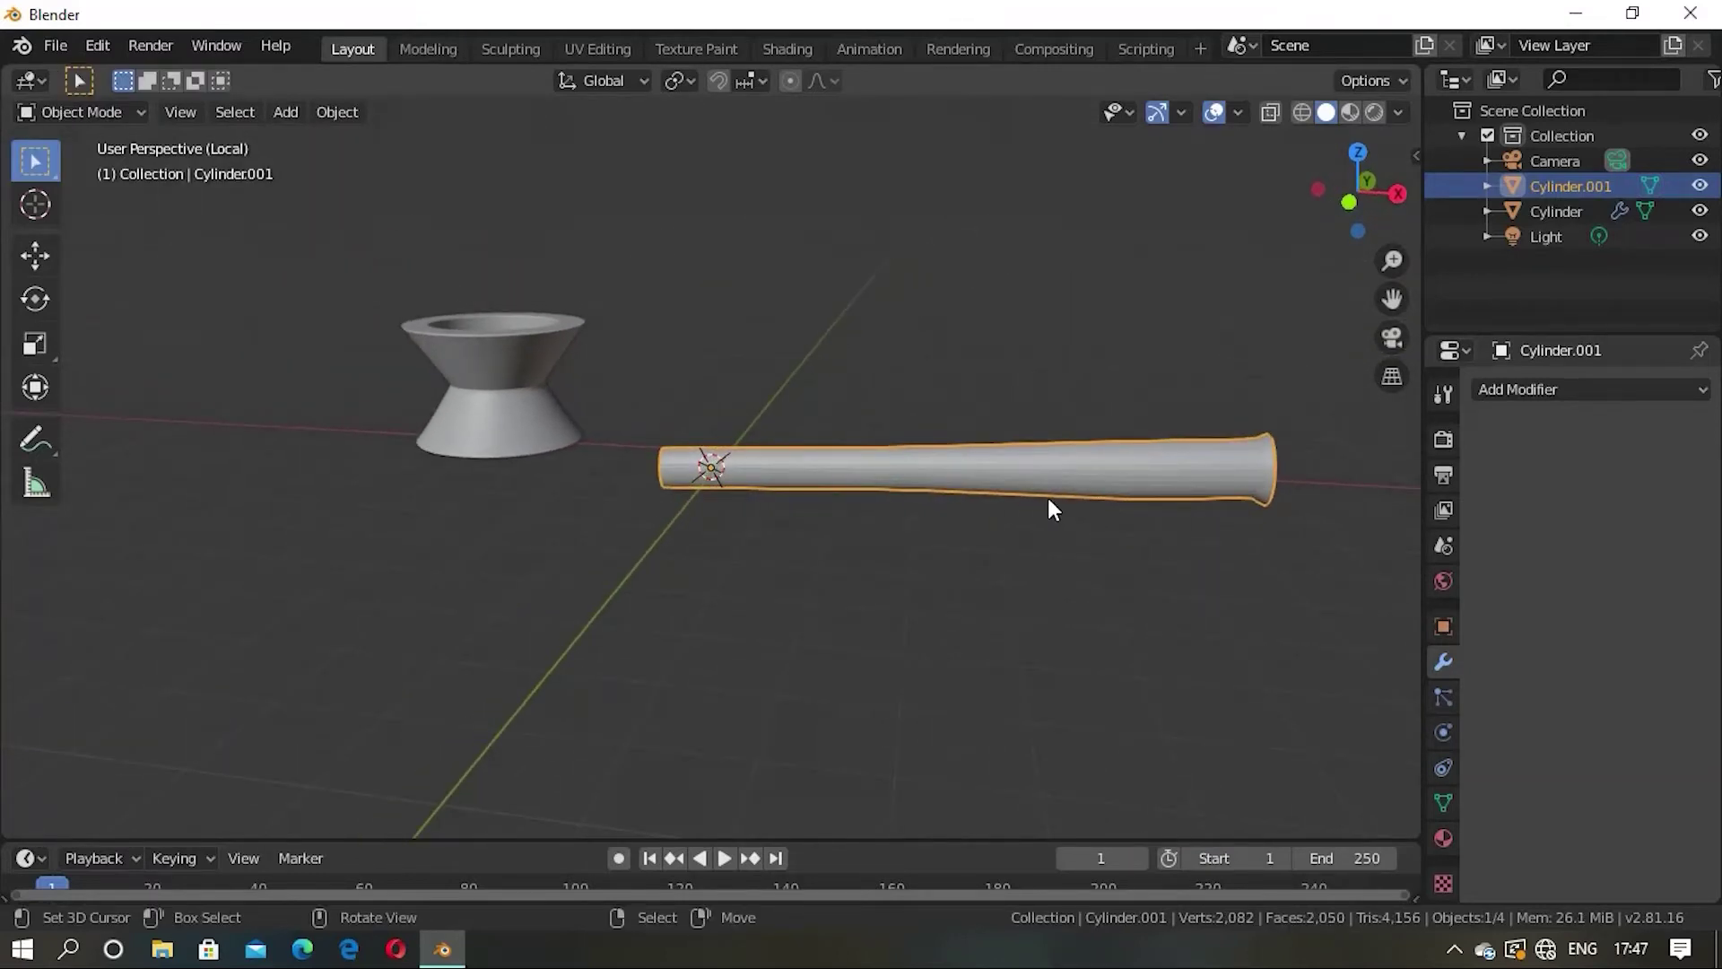
Step: Scale the whole stem down to about 0.57 and isolate it in Local View
key(s)
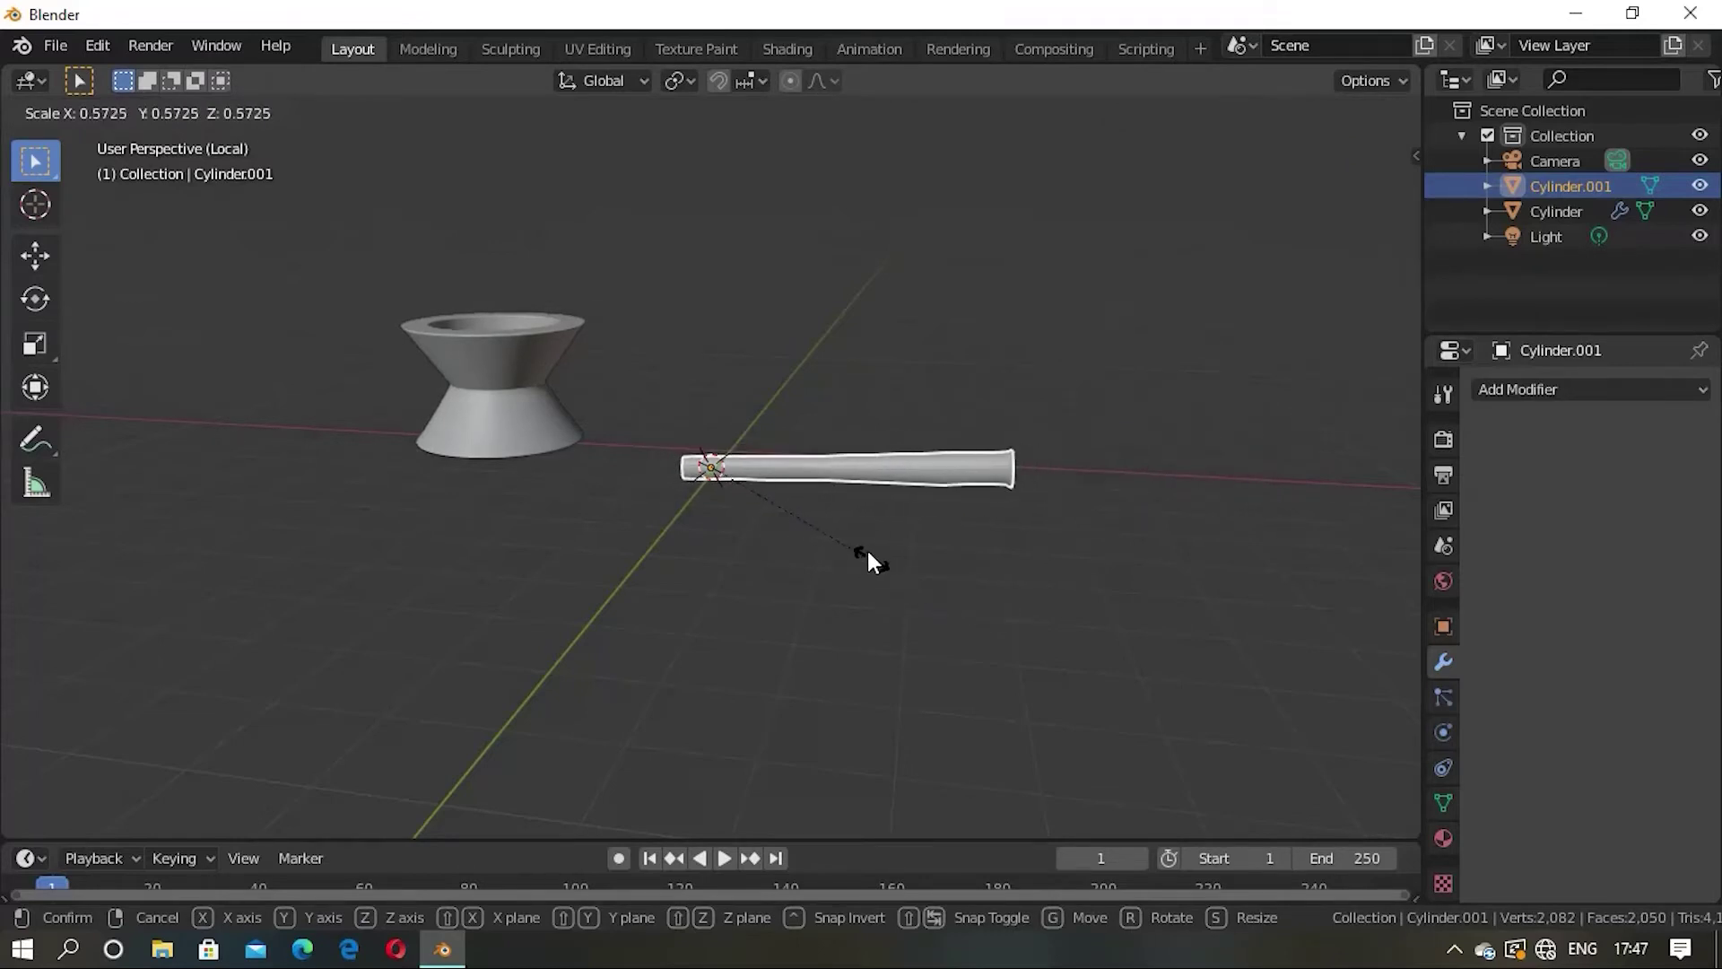
click(861, 547)
scroll(974, 524, up, 3)
scroll(974, 525, up, 1)
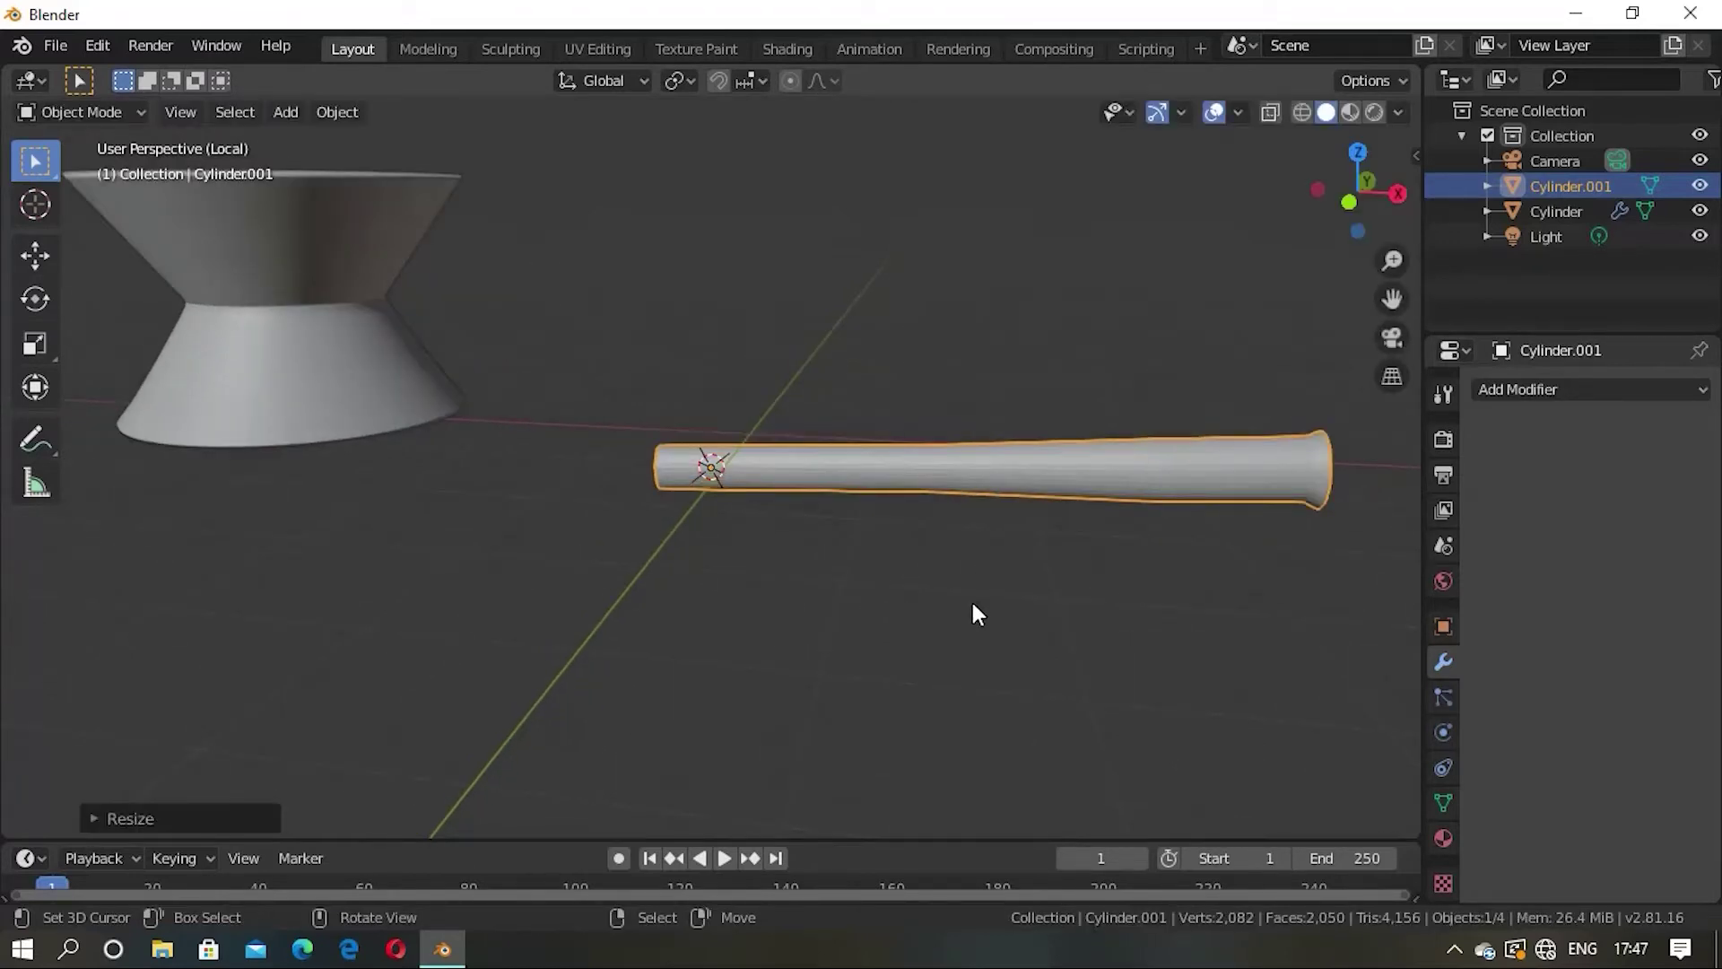
key(KP_Divide)
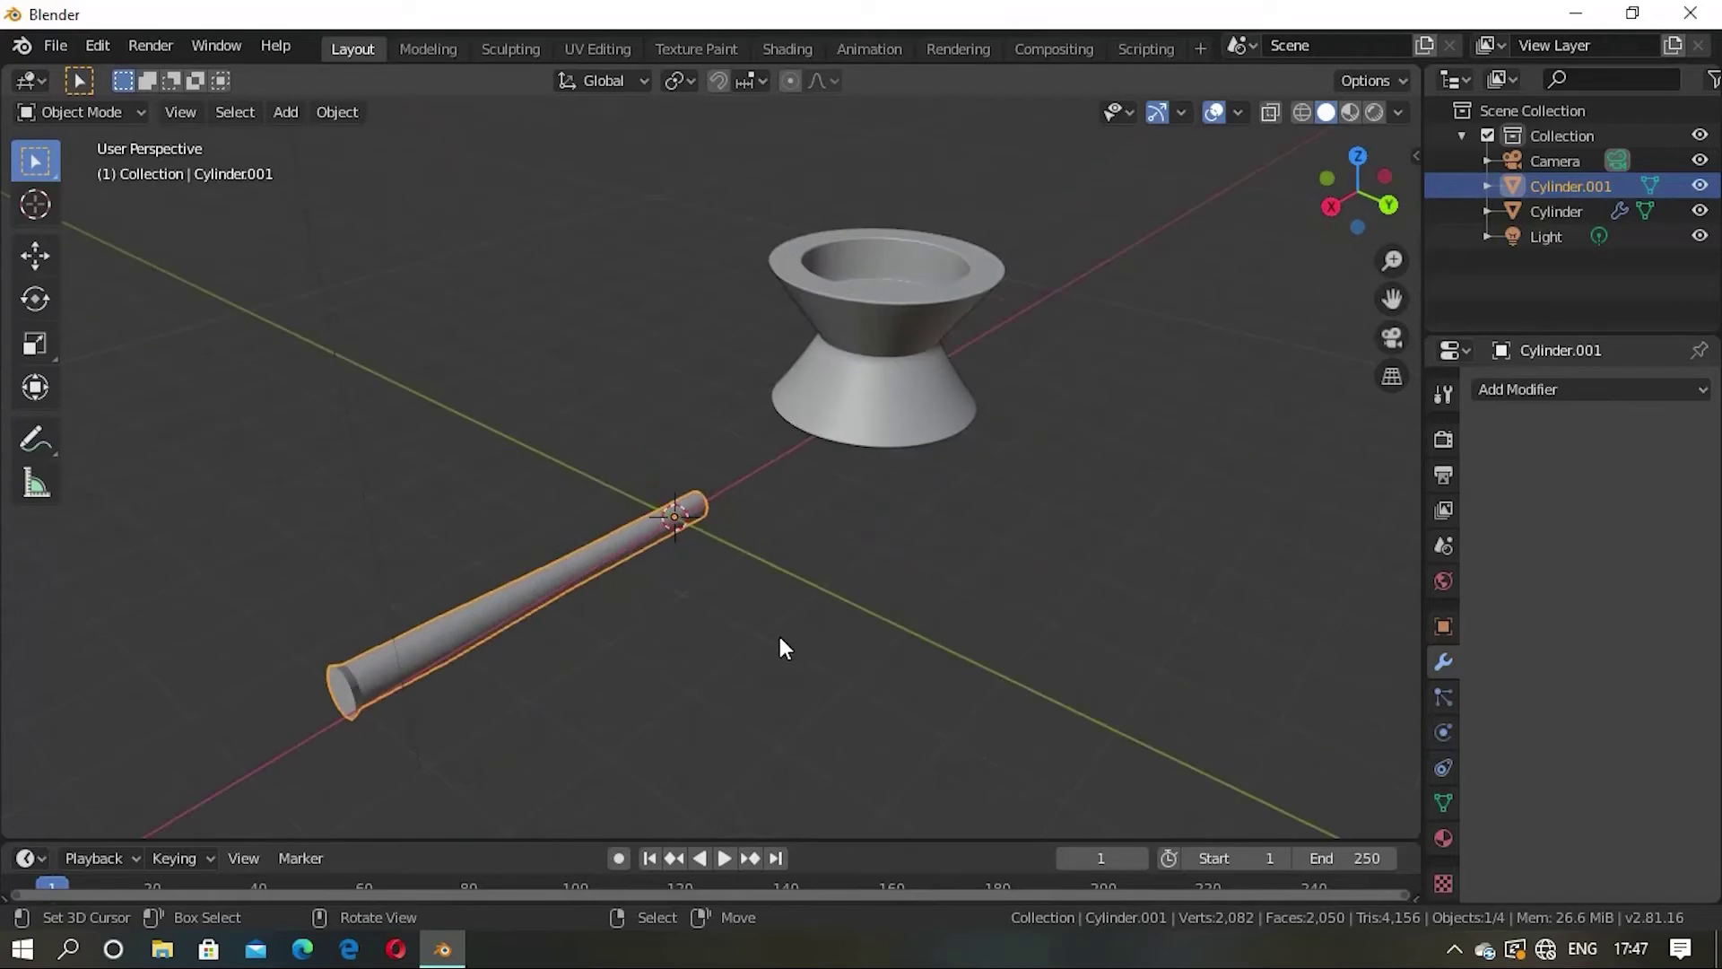
key(KP_Divide)
middle_drag(740, 631, 879, 566)
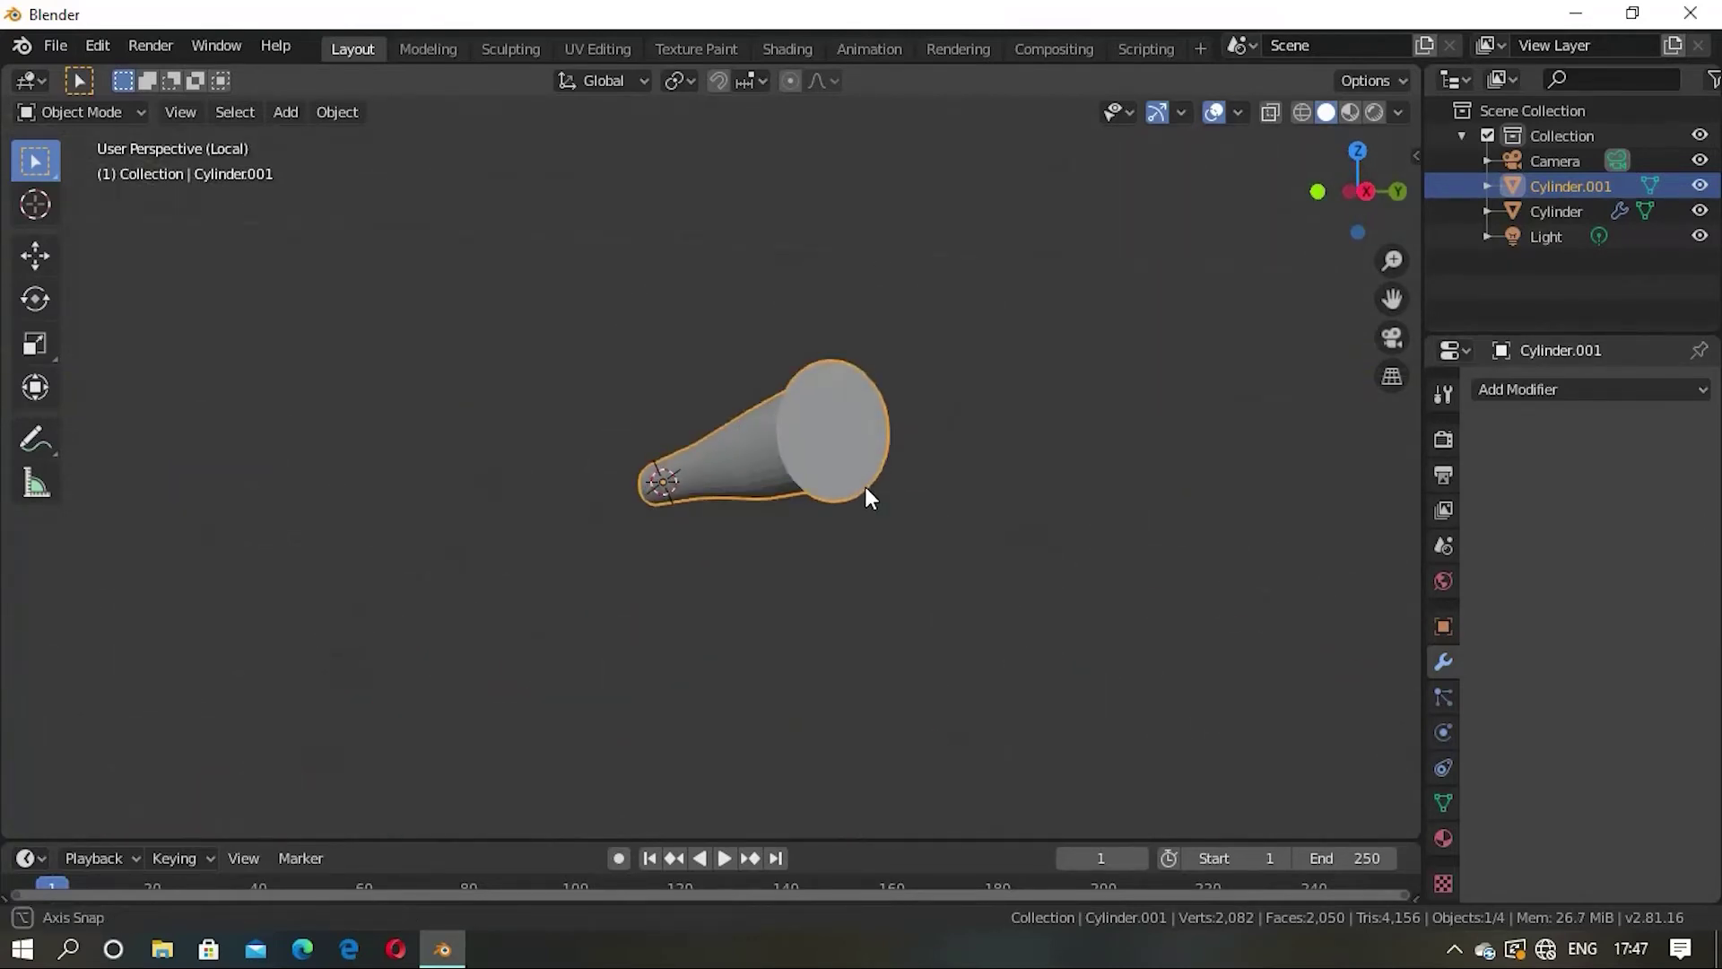
mouse_move(868, 493)
middle_down()
mouse_move(957, 541)
mouse_move(1083, 565)
middle_up()
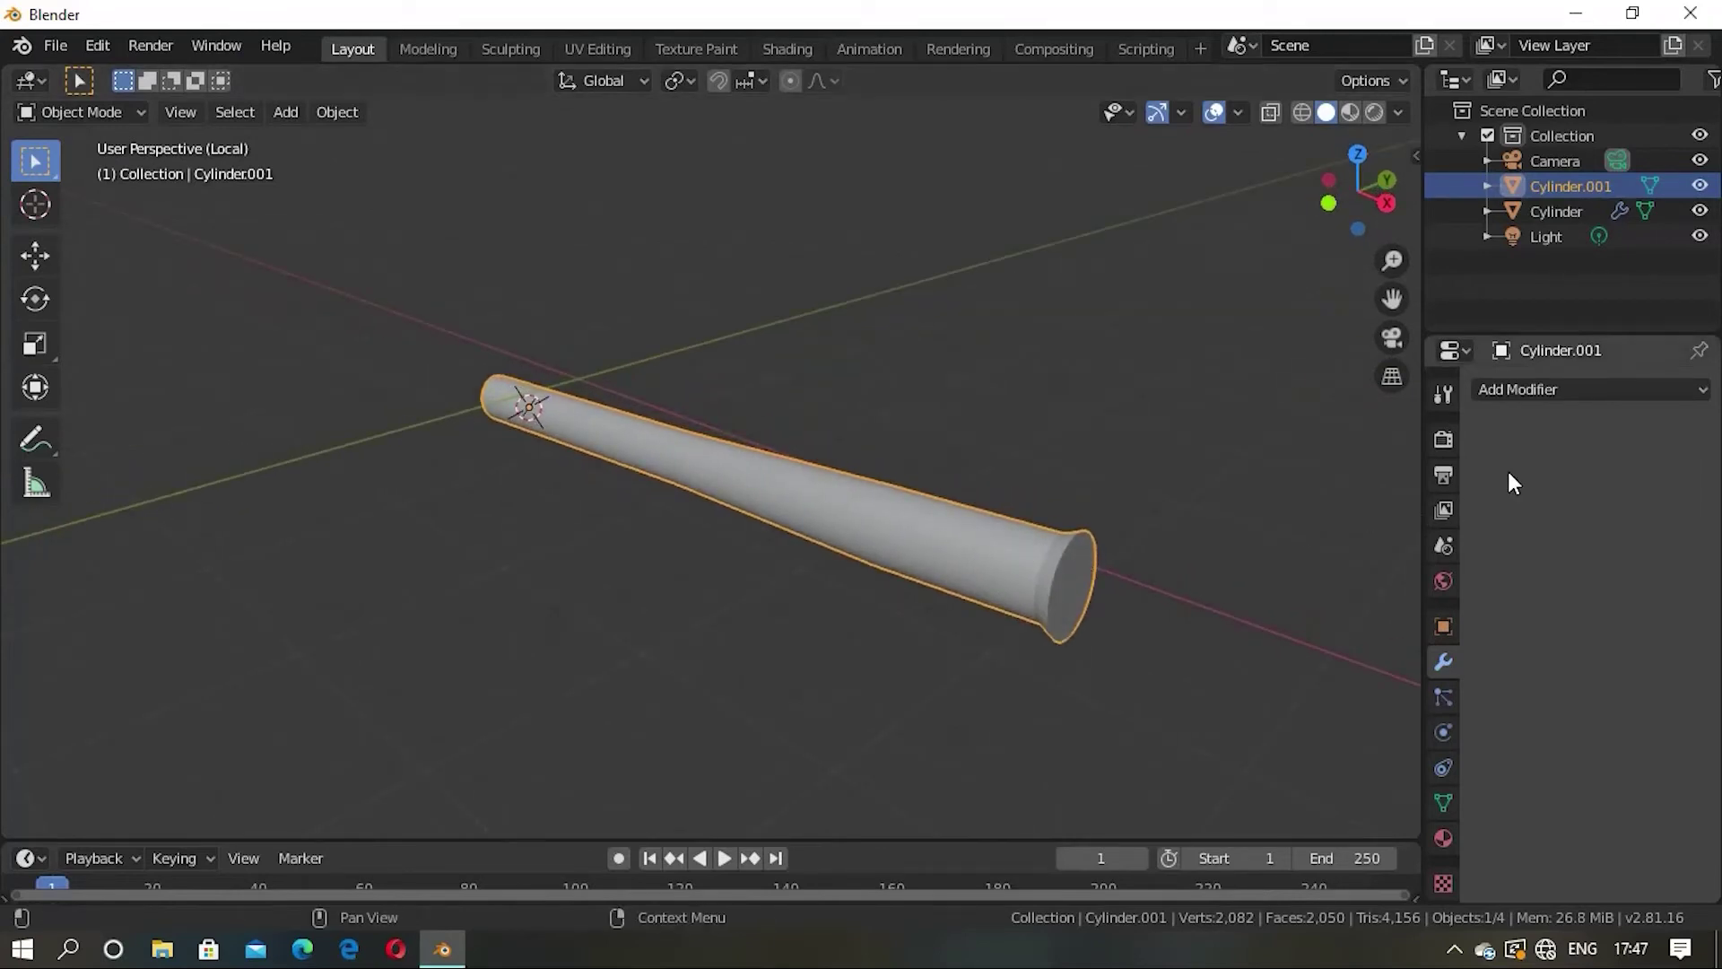
Step: Add a Subdivision Surface modifier to the stem and go back into Edit Mode
click(1592, 386)
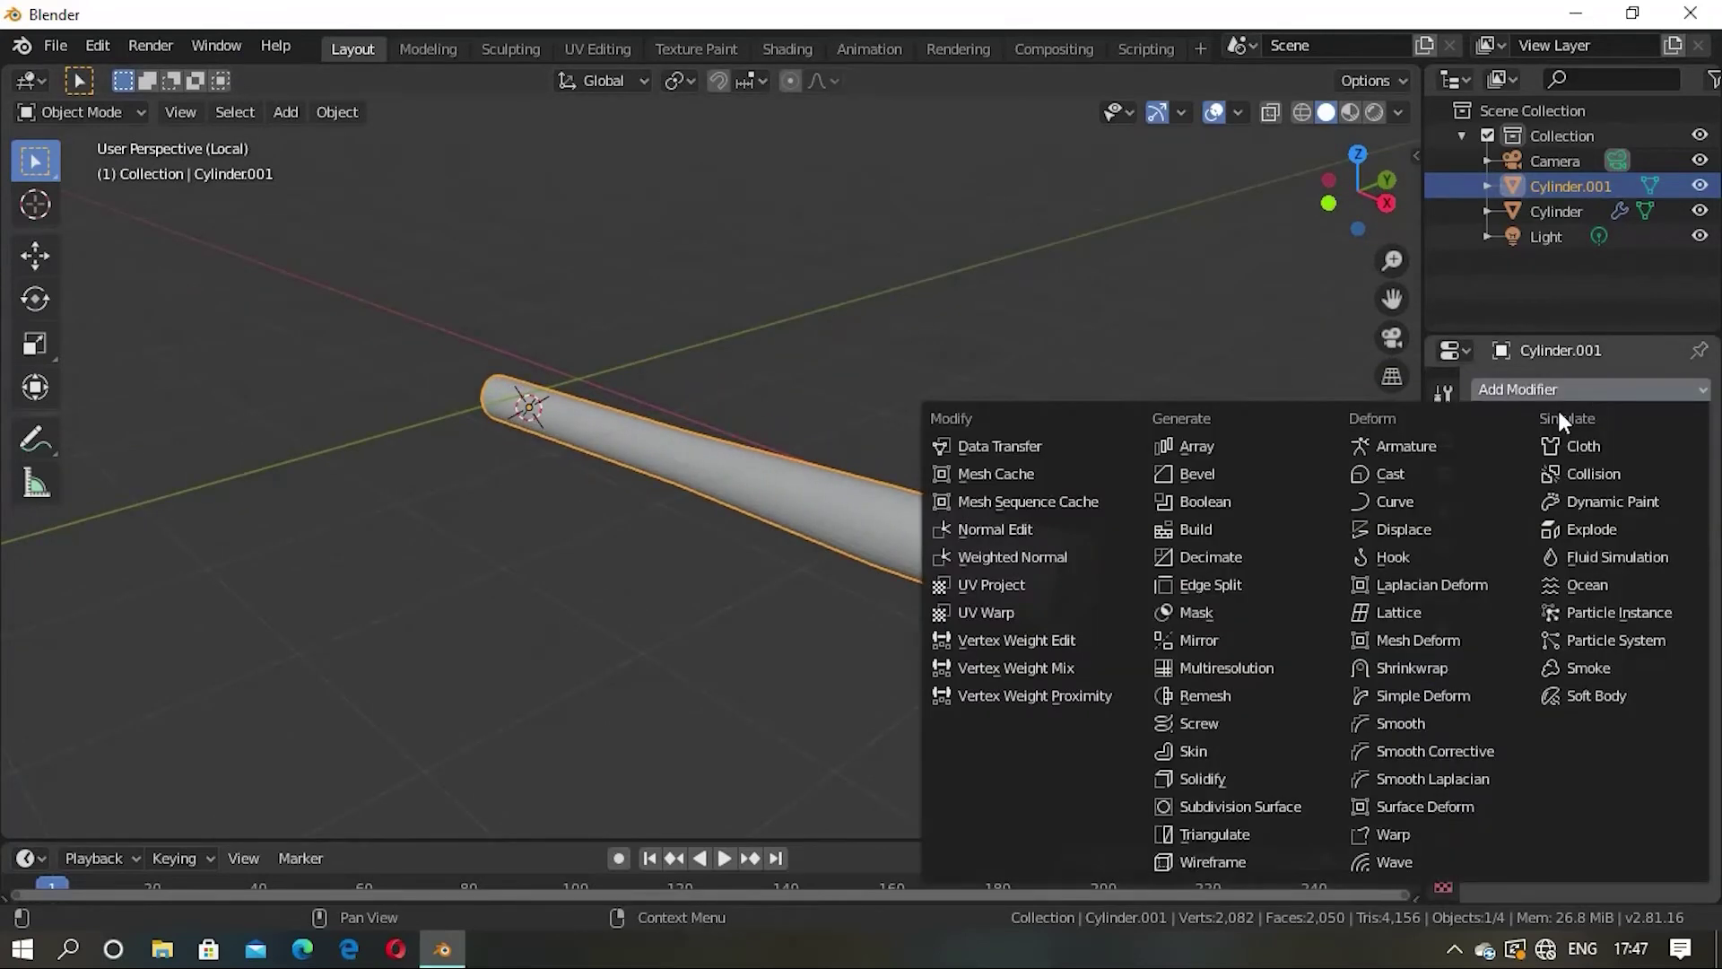
click(1213, 799)
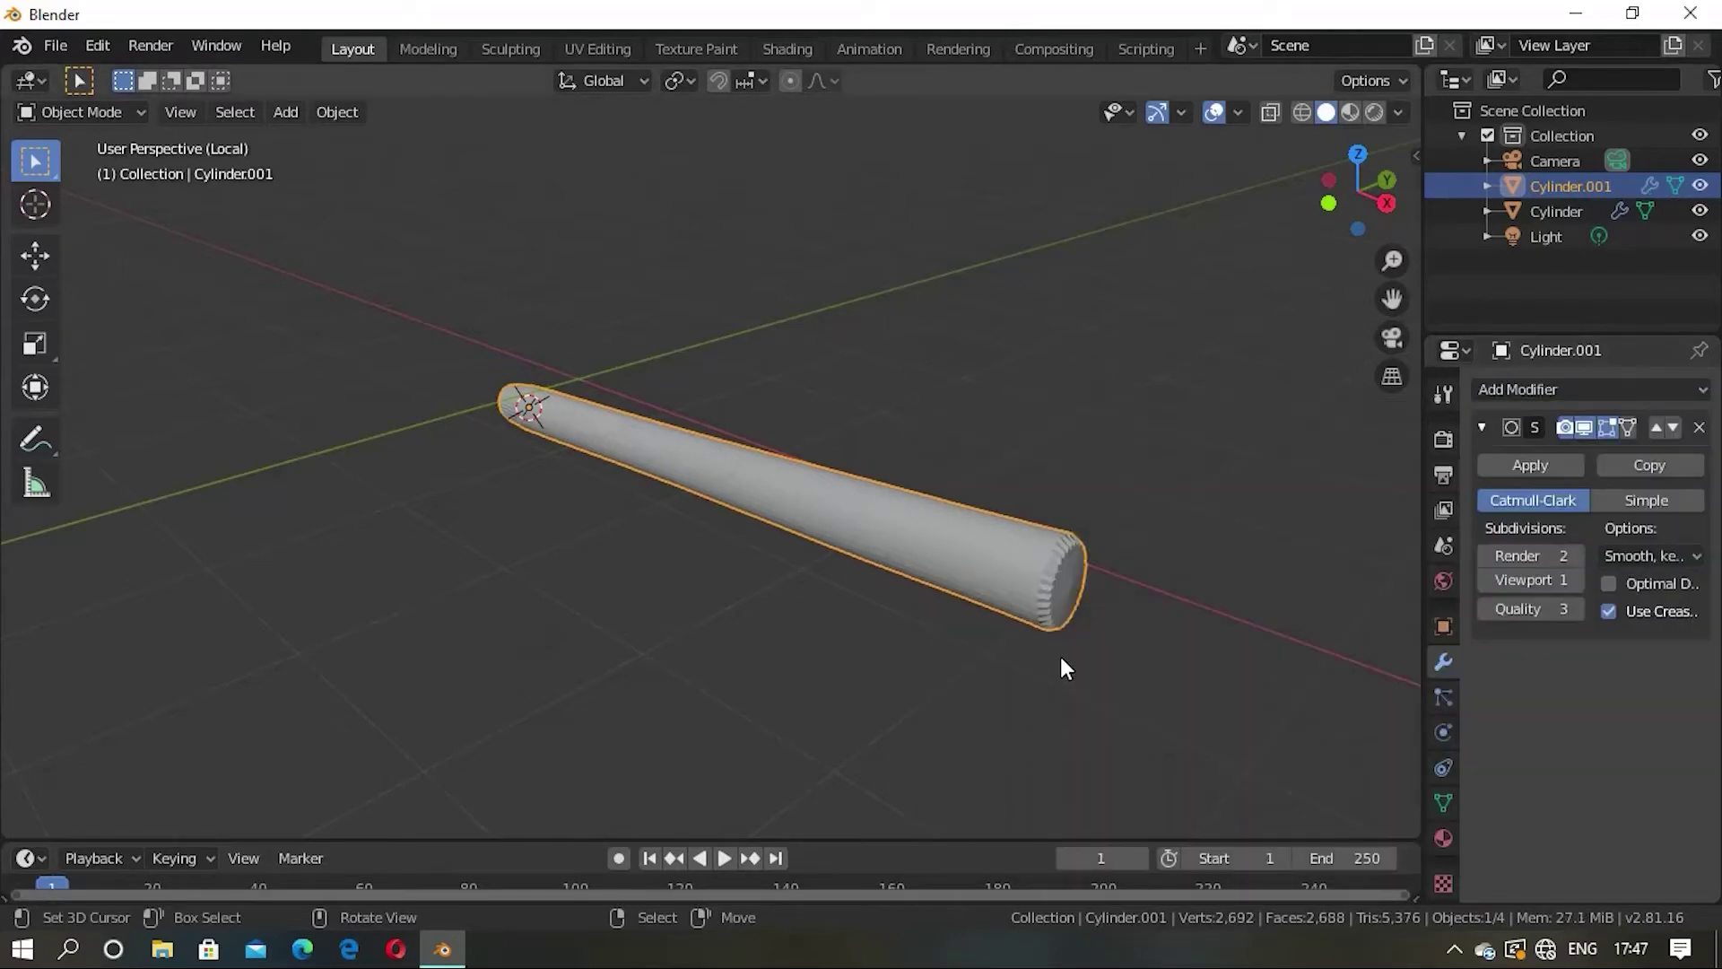
key(Tab)
mouse_move(1038, 627)
middle_down()
mouse_move(1011, 574)
mouse_move(1098, 578)
middle_up()
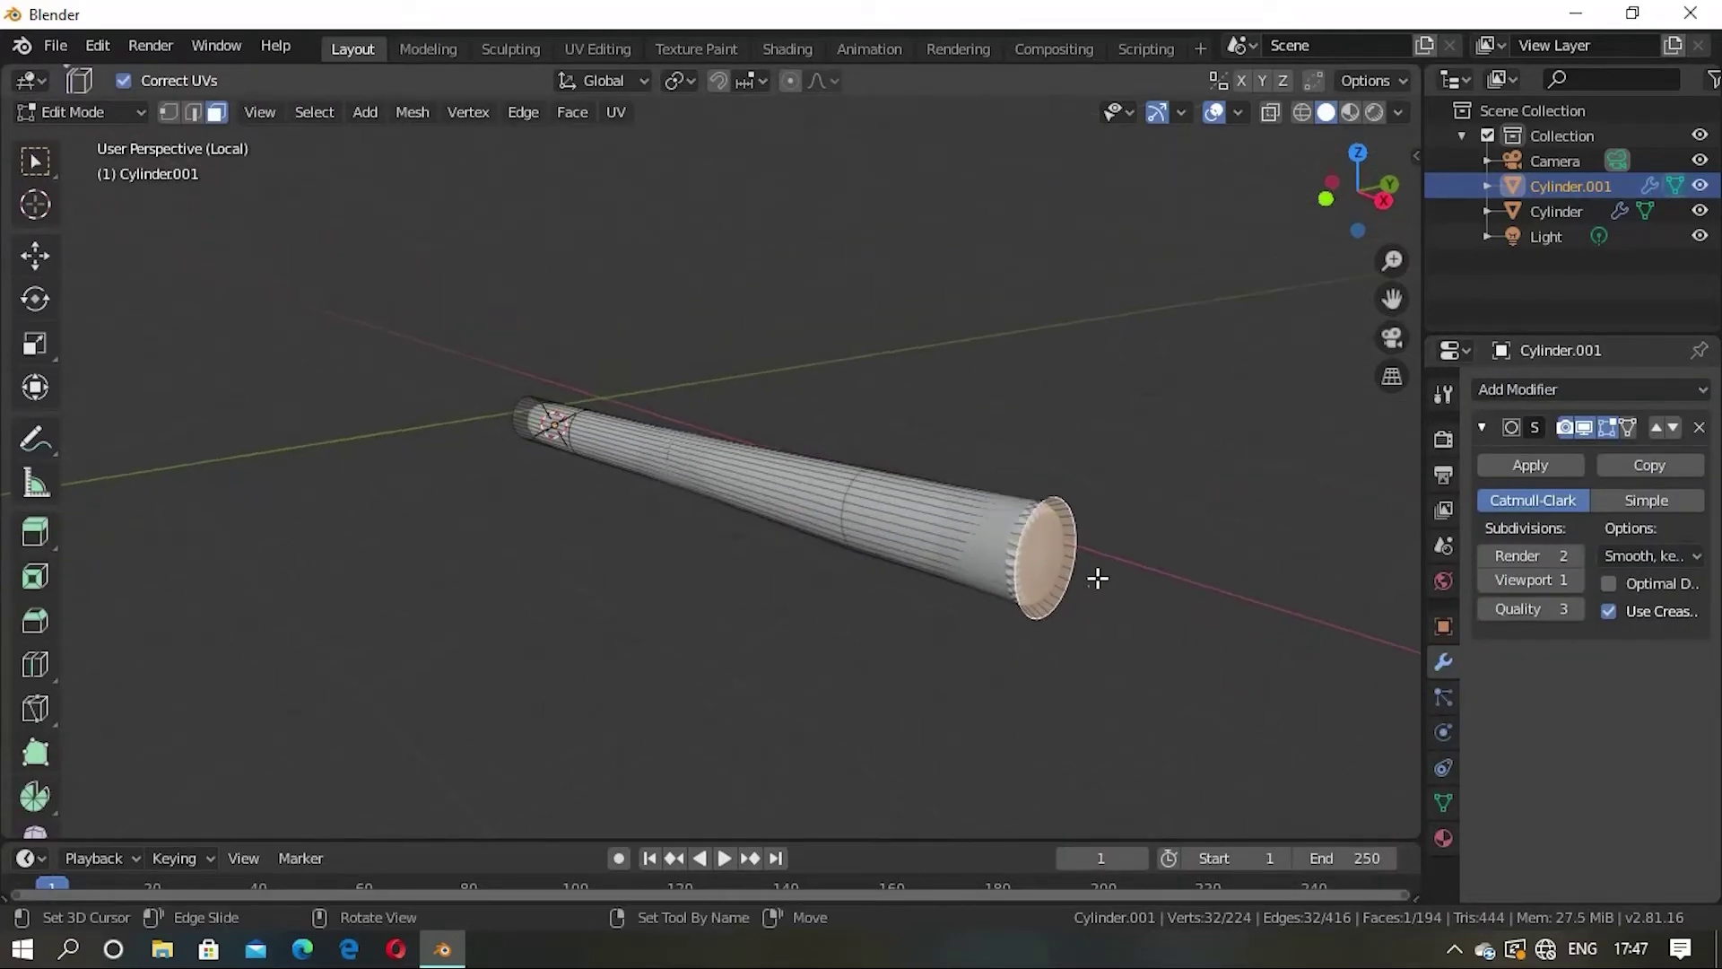
Step: Enlarge the end face about 1.38 to widen the flare, checking the smoothed result
key(s)
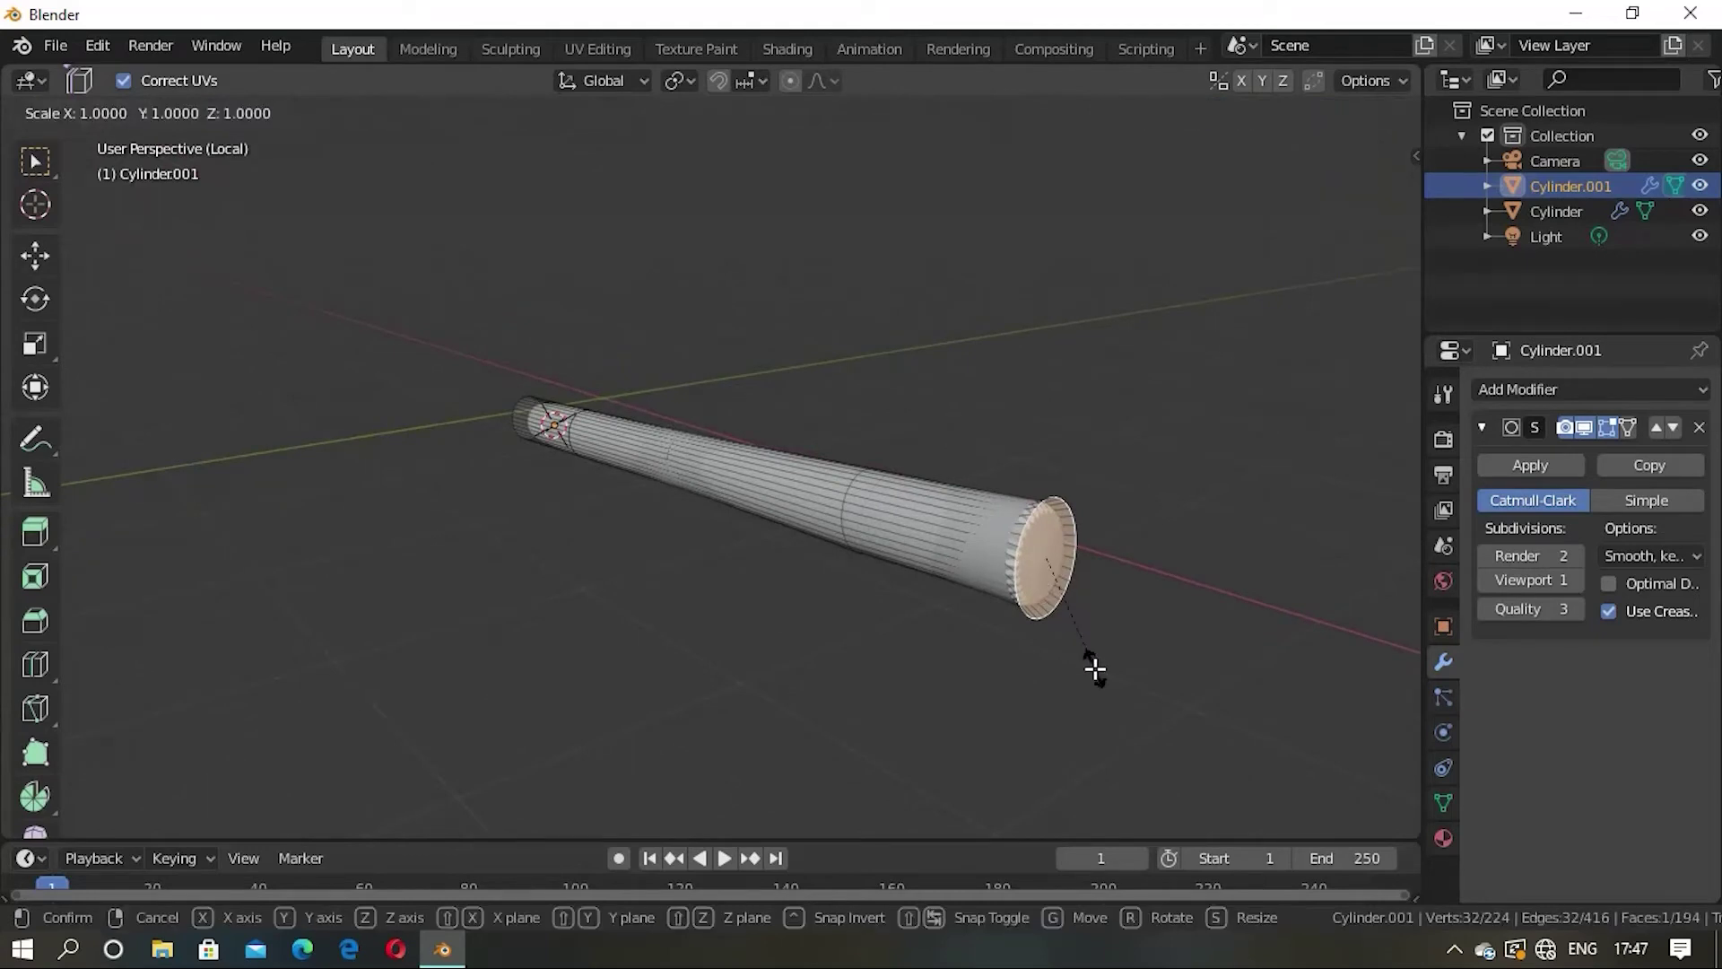
click(1096, 732)
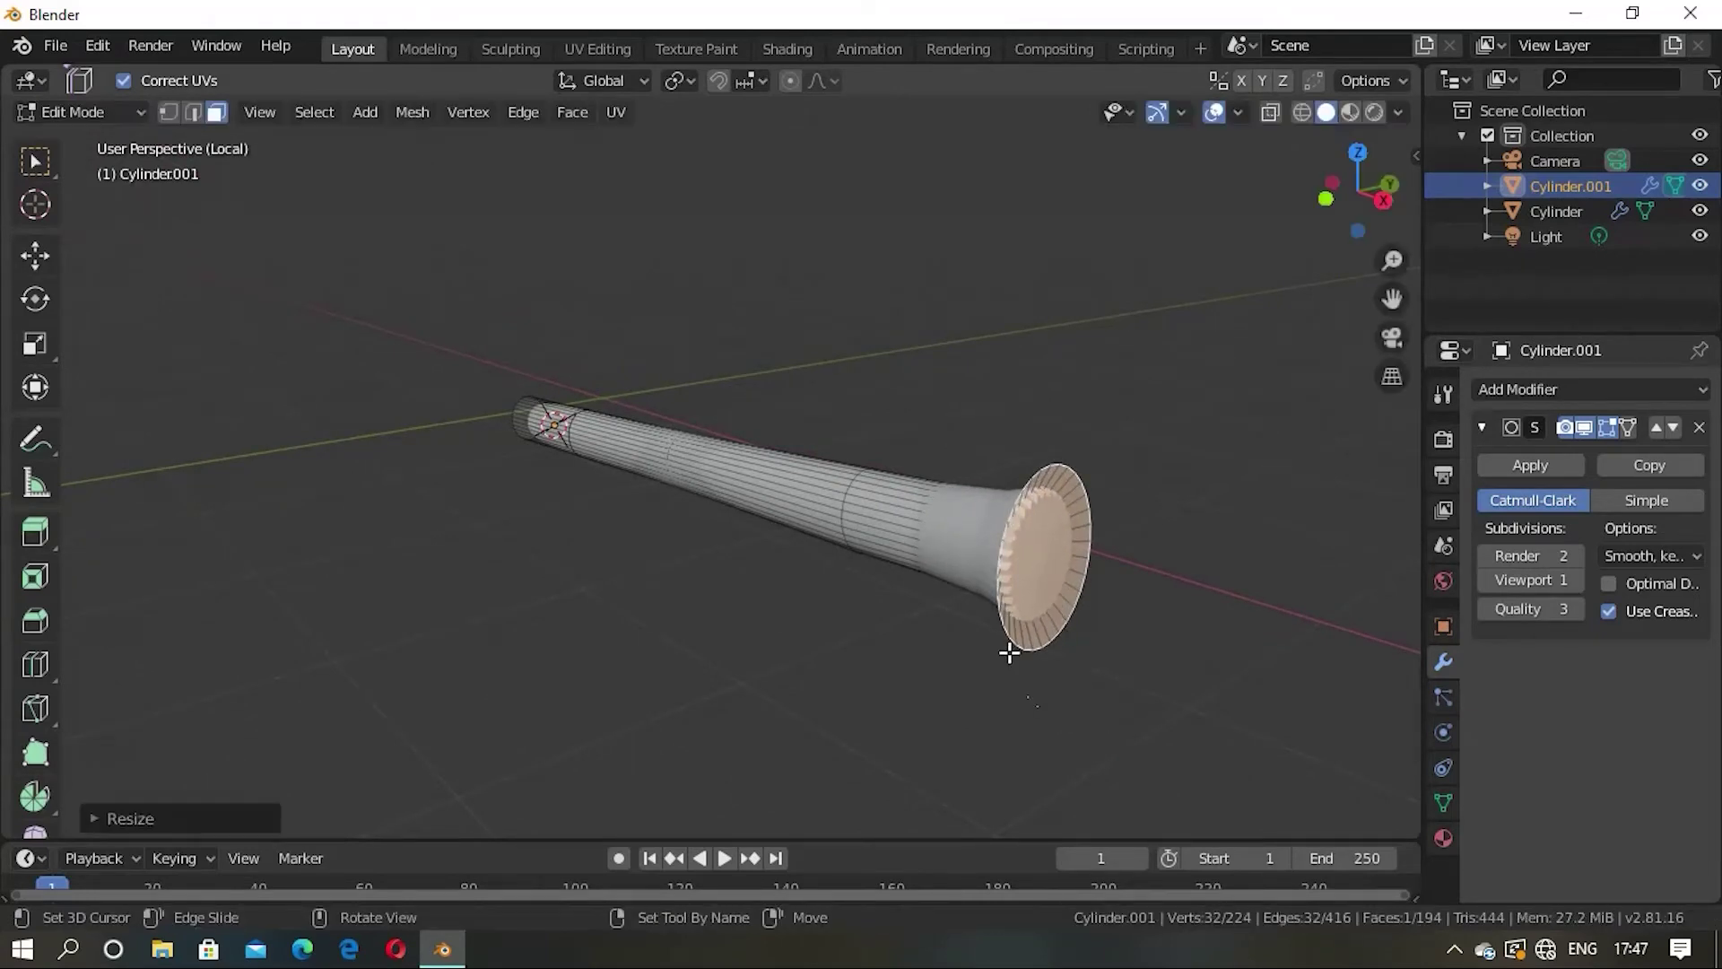
scroll(993, 613, up, 3)
mouse_move(909, 589)
middle_down()
mouse_move(1011, 573)
mouse_move(1022, 442)
mouse_move(1165, 439)
middle_up()
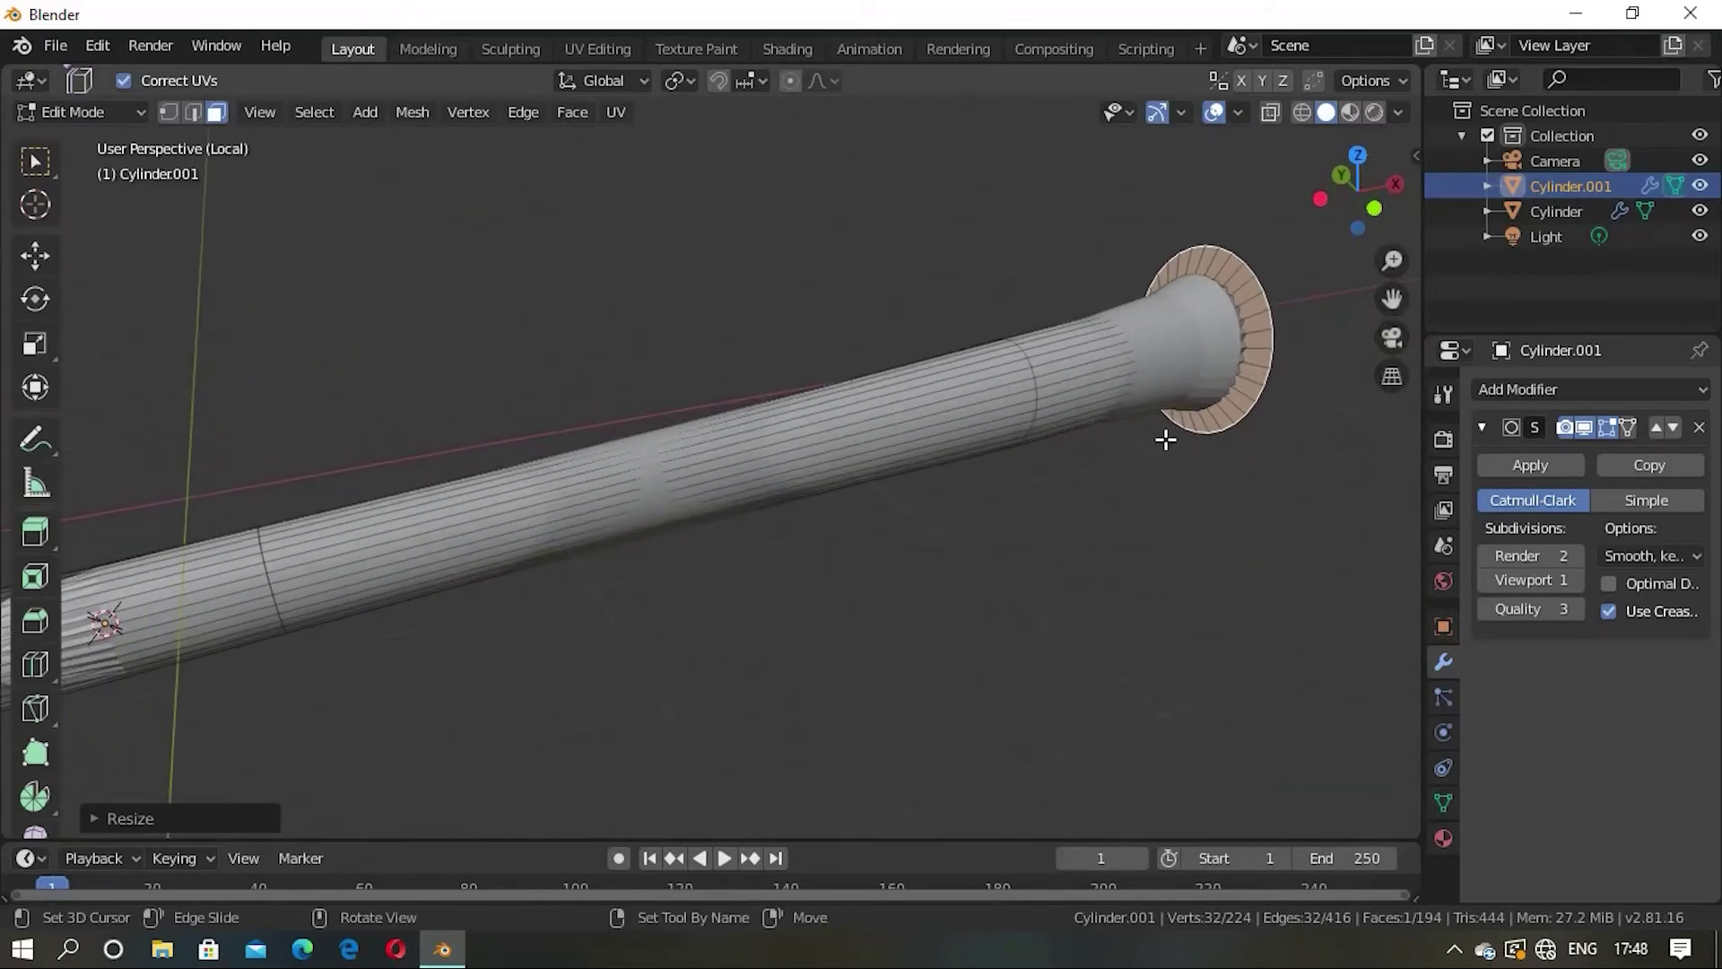
key(Tab)
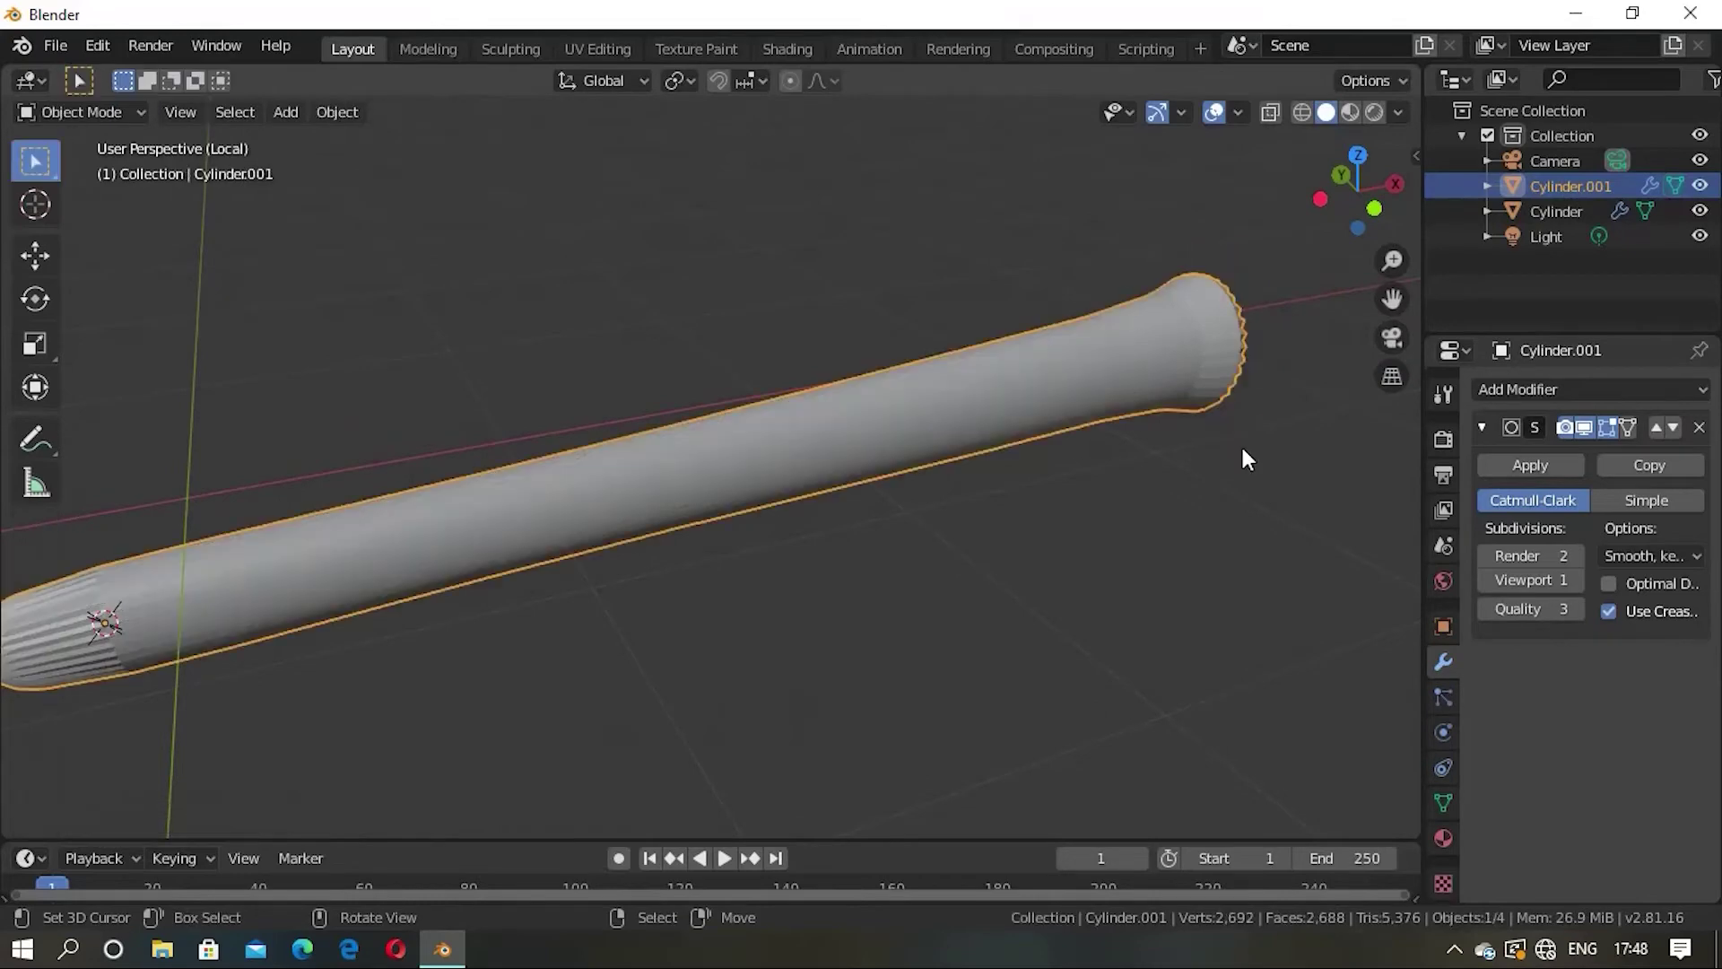
mouse_move(1206, 429)
middle_down()
mouse_move(1116, 386)
mouse_move(1103, 352)
mouse_move(1130, 367)
middle_up()
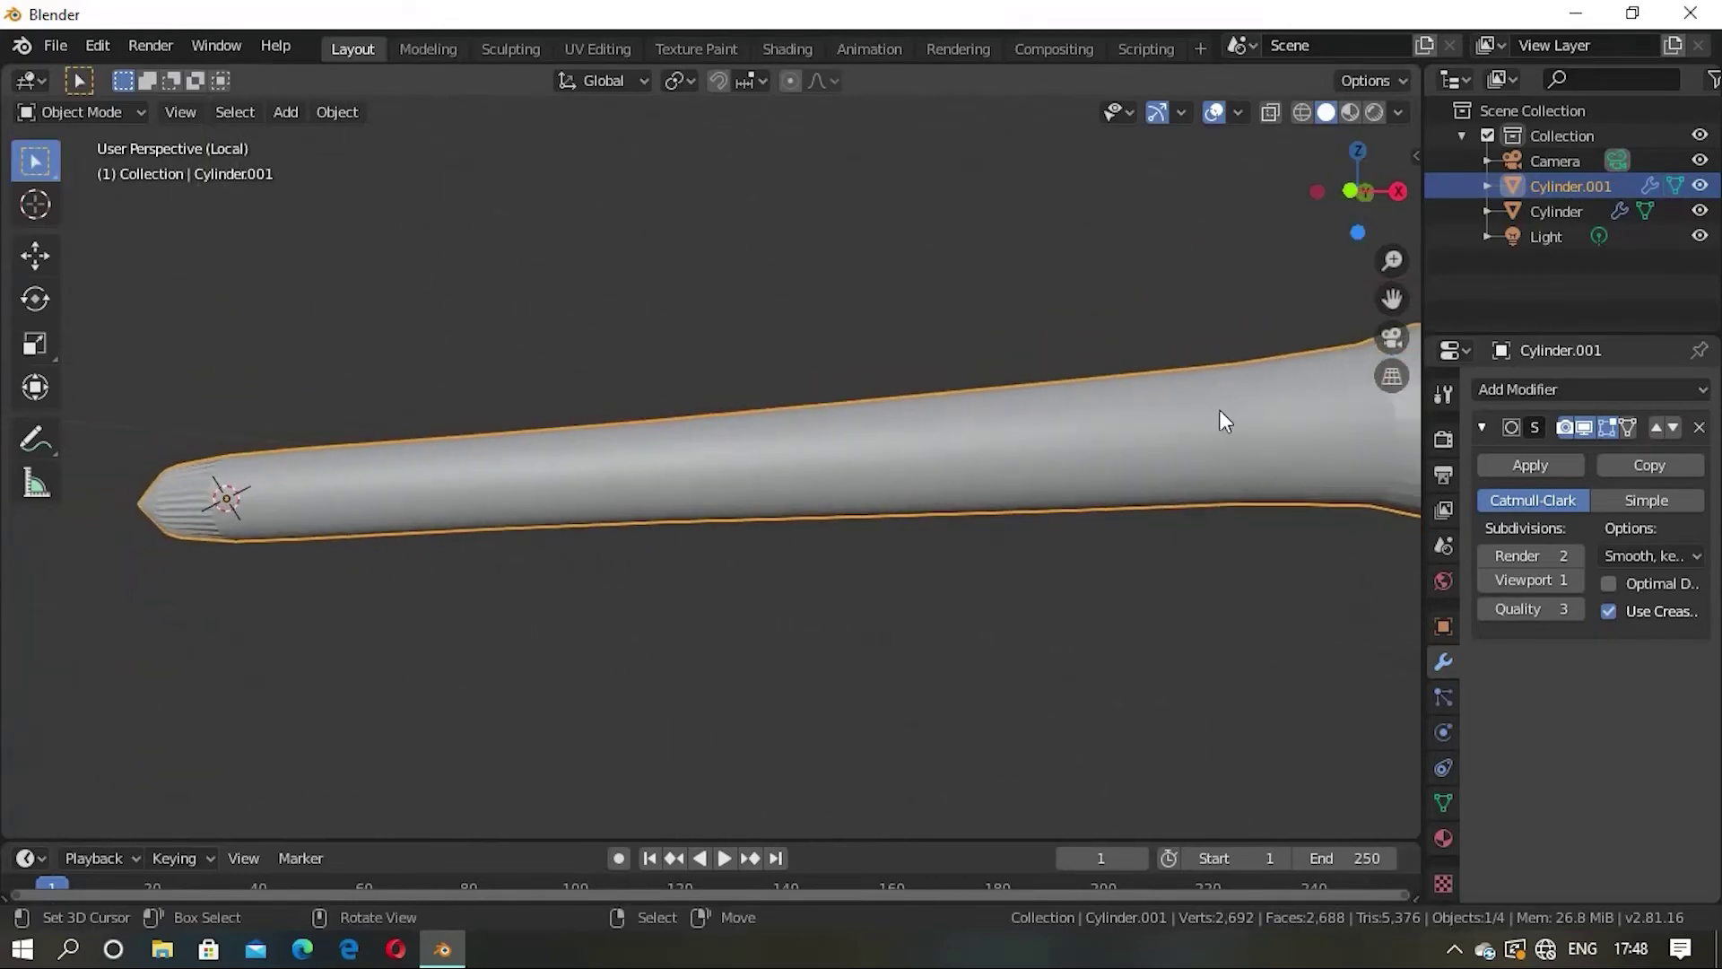
key(Tab)
scroll(1216, 488, down, 1)
Step: Orbit to face the flared end and apply a first inset to its end face
scroll(1193, 503, down, 2)
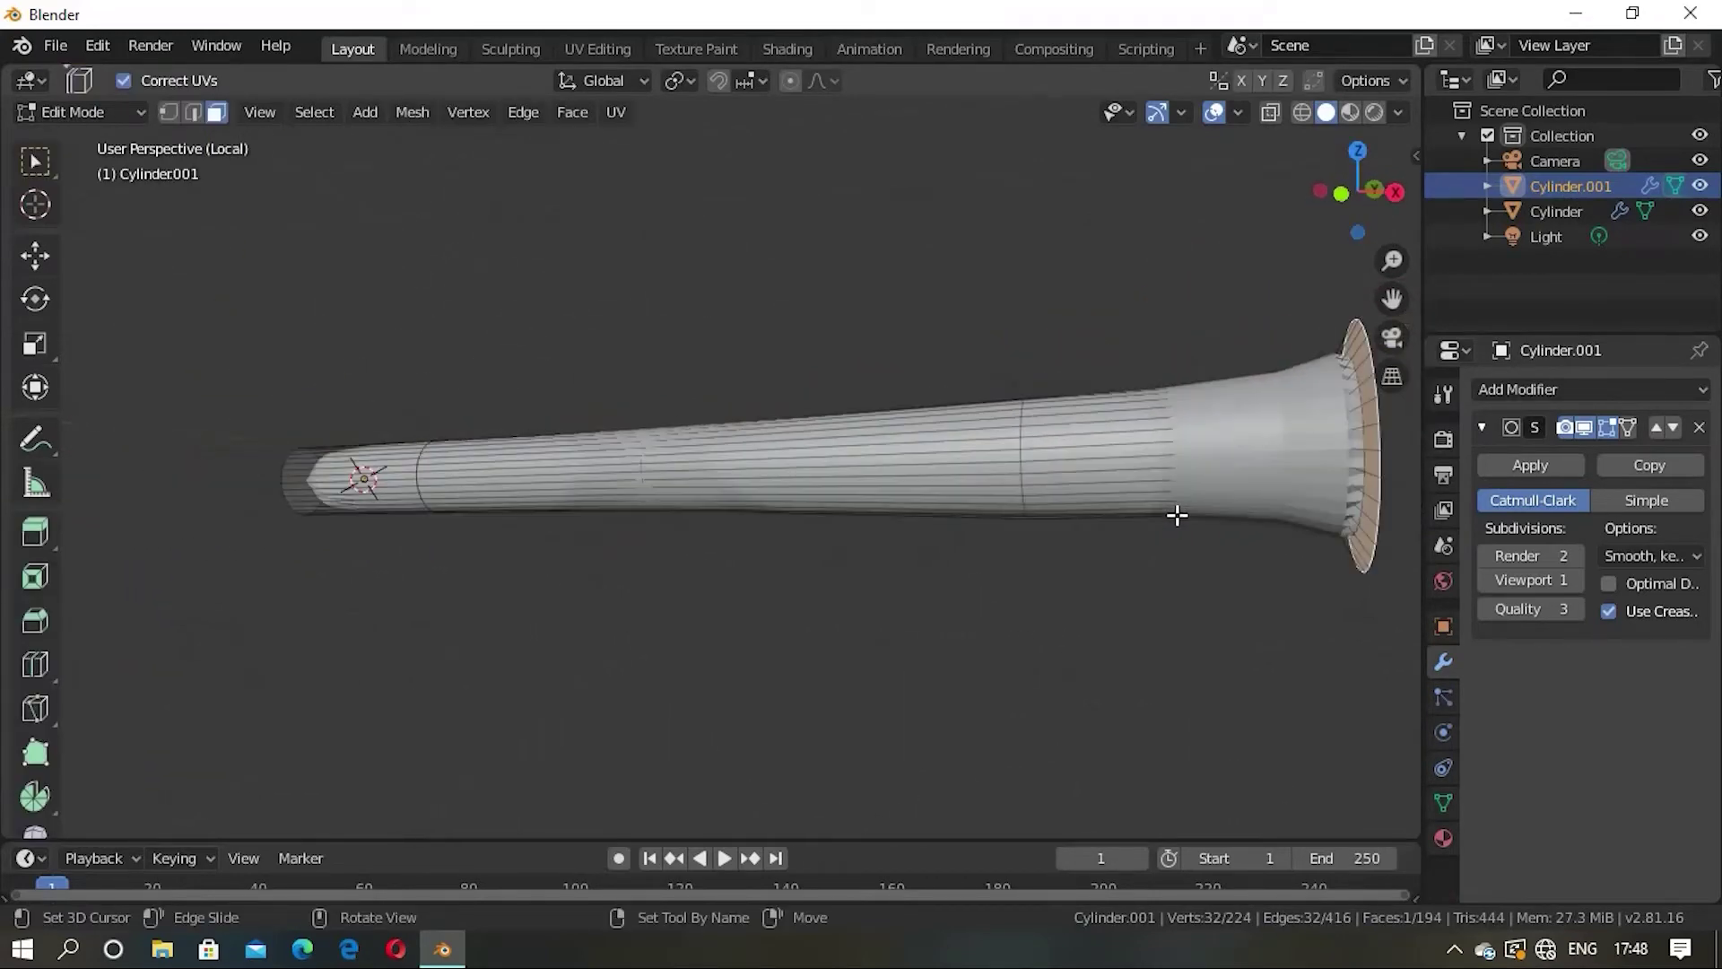
scroll(1180, 507, down, 2)
mouse_move(1185, 477)
middle_down()
mouse_move(880, 539)
mouse_move(1001, 511)
middle_up()
scroll(983, 458, up, 2)
scroll(974, 443, up, 1)
scroll(982, 481, up, 1)
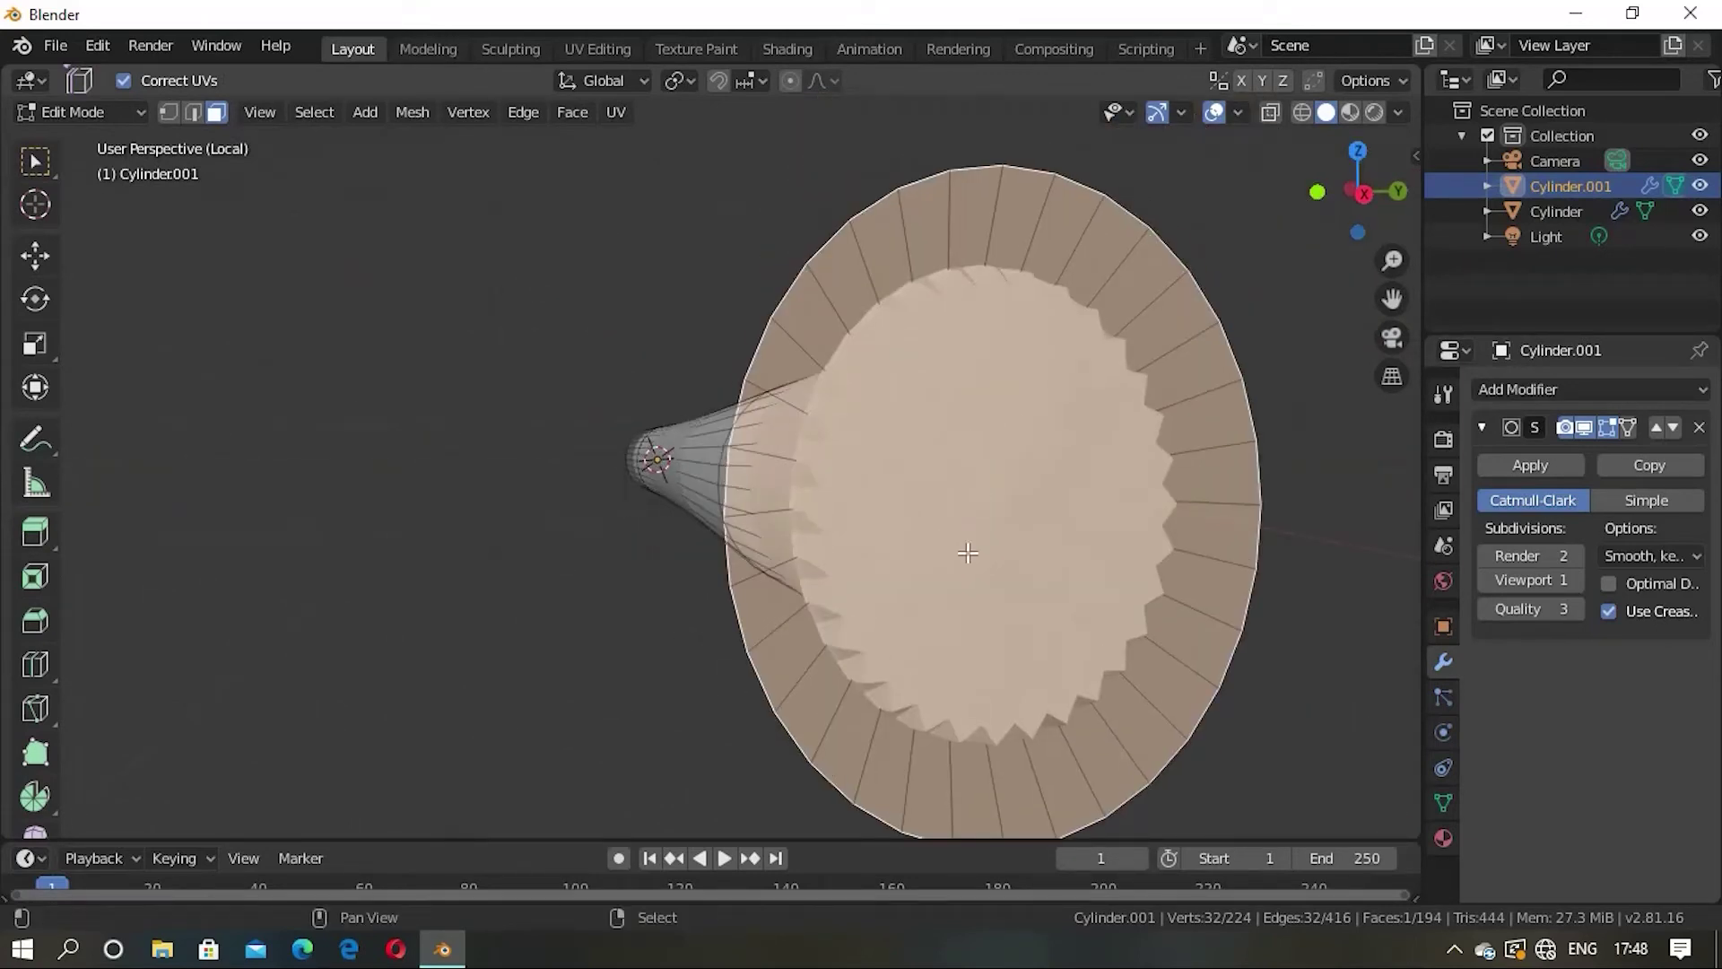
key(alt+a)
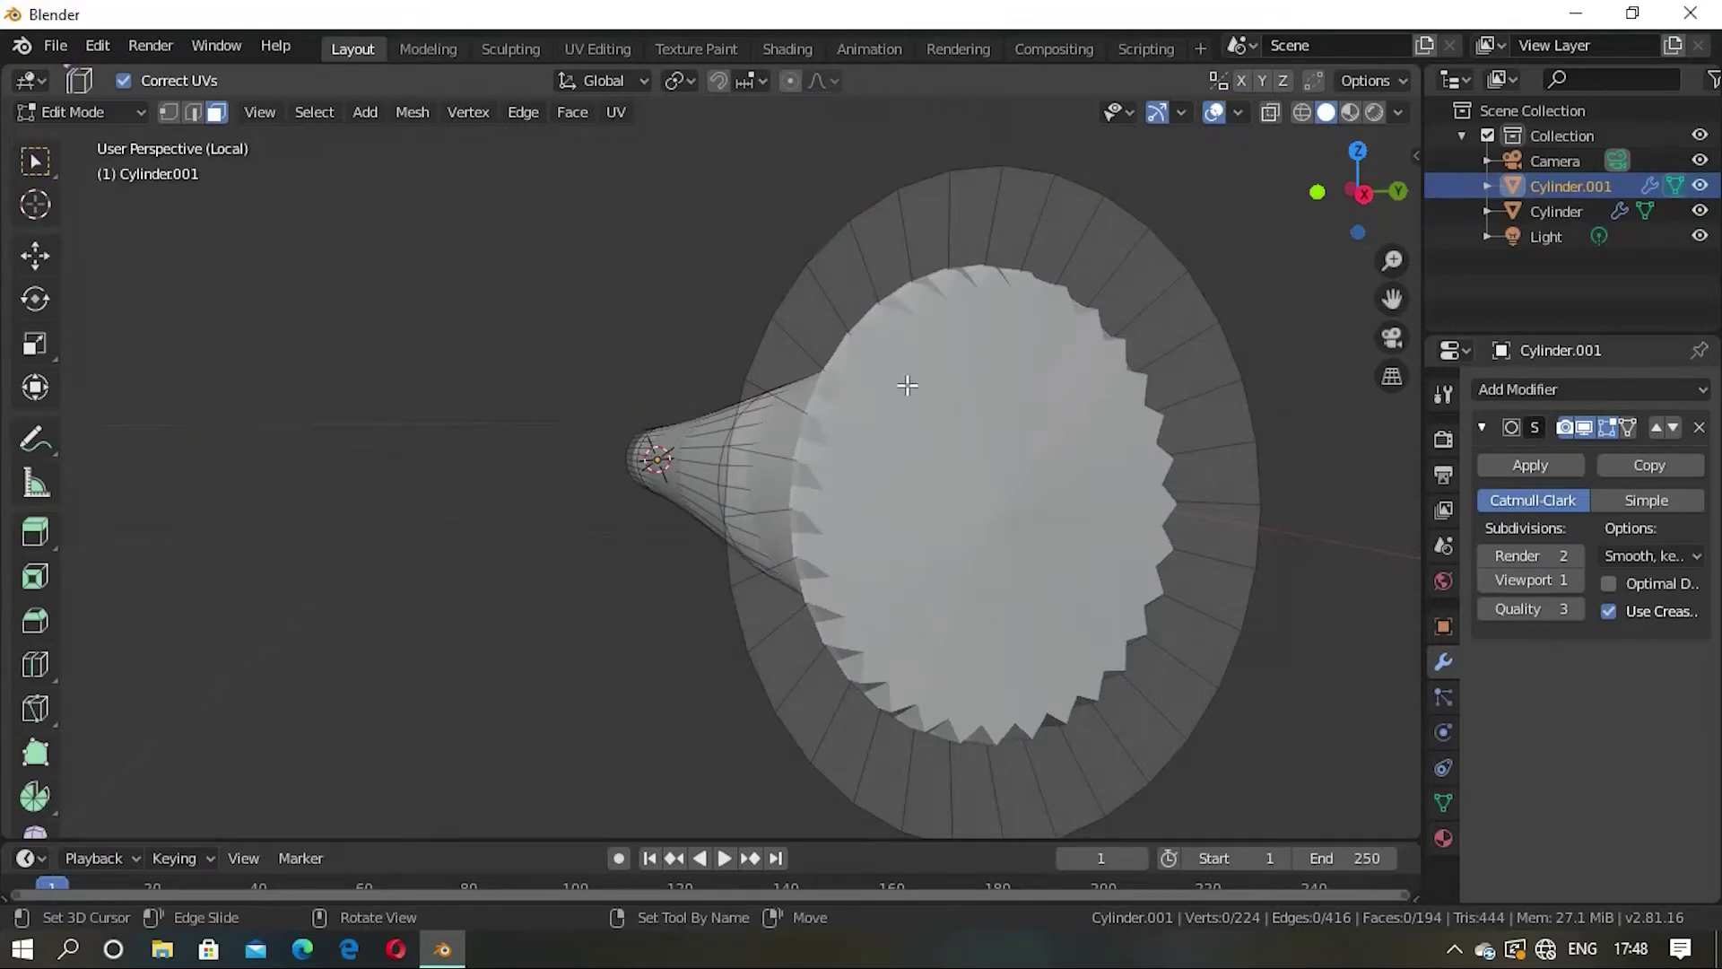
middle_drag(923, 358, 924, 365)
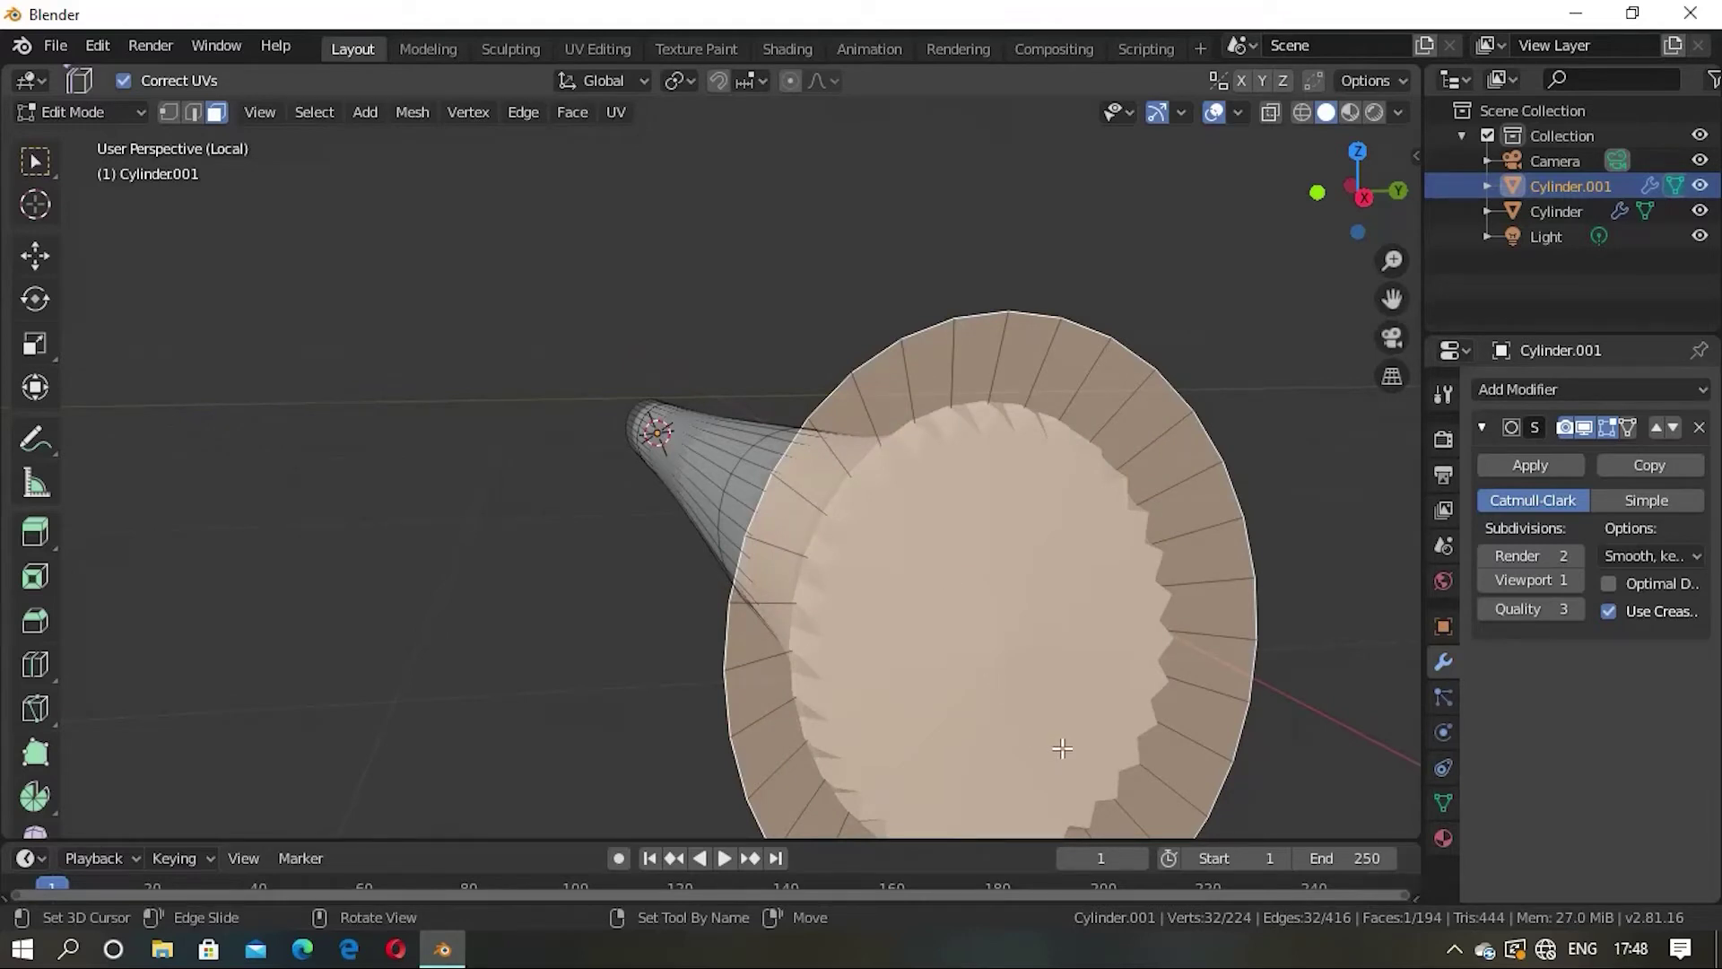
key(i)
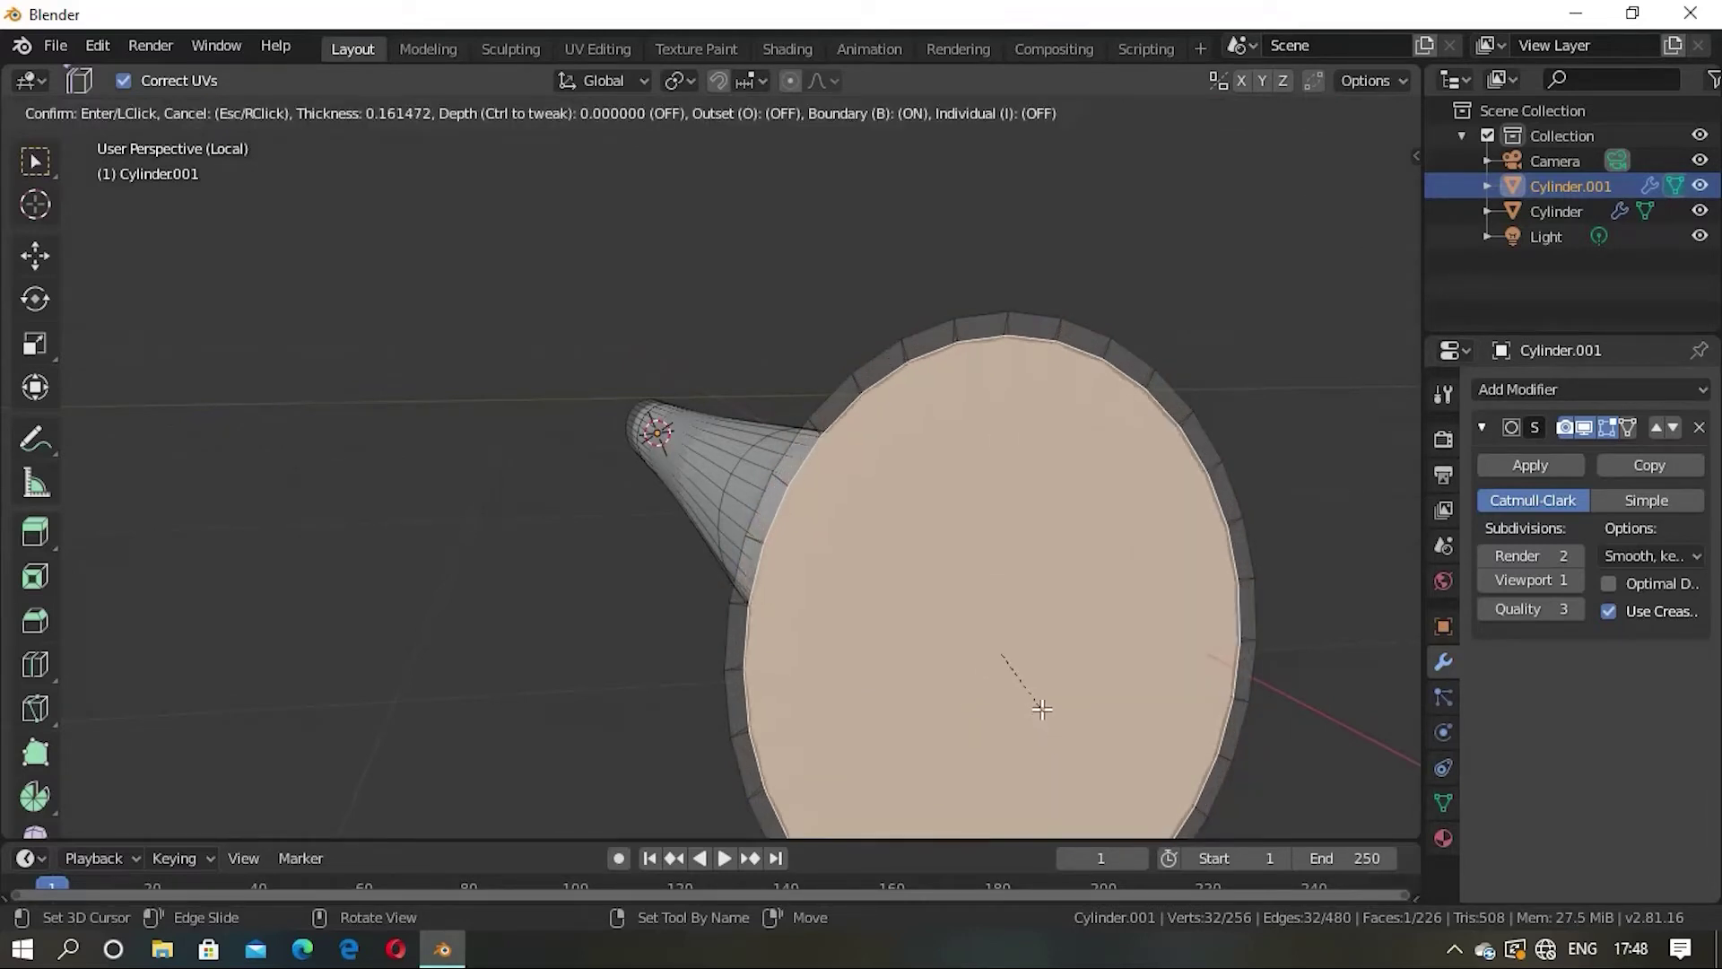
click(1019, 638)
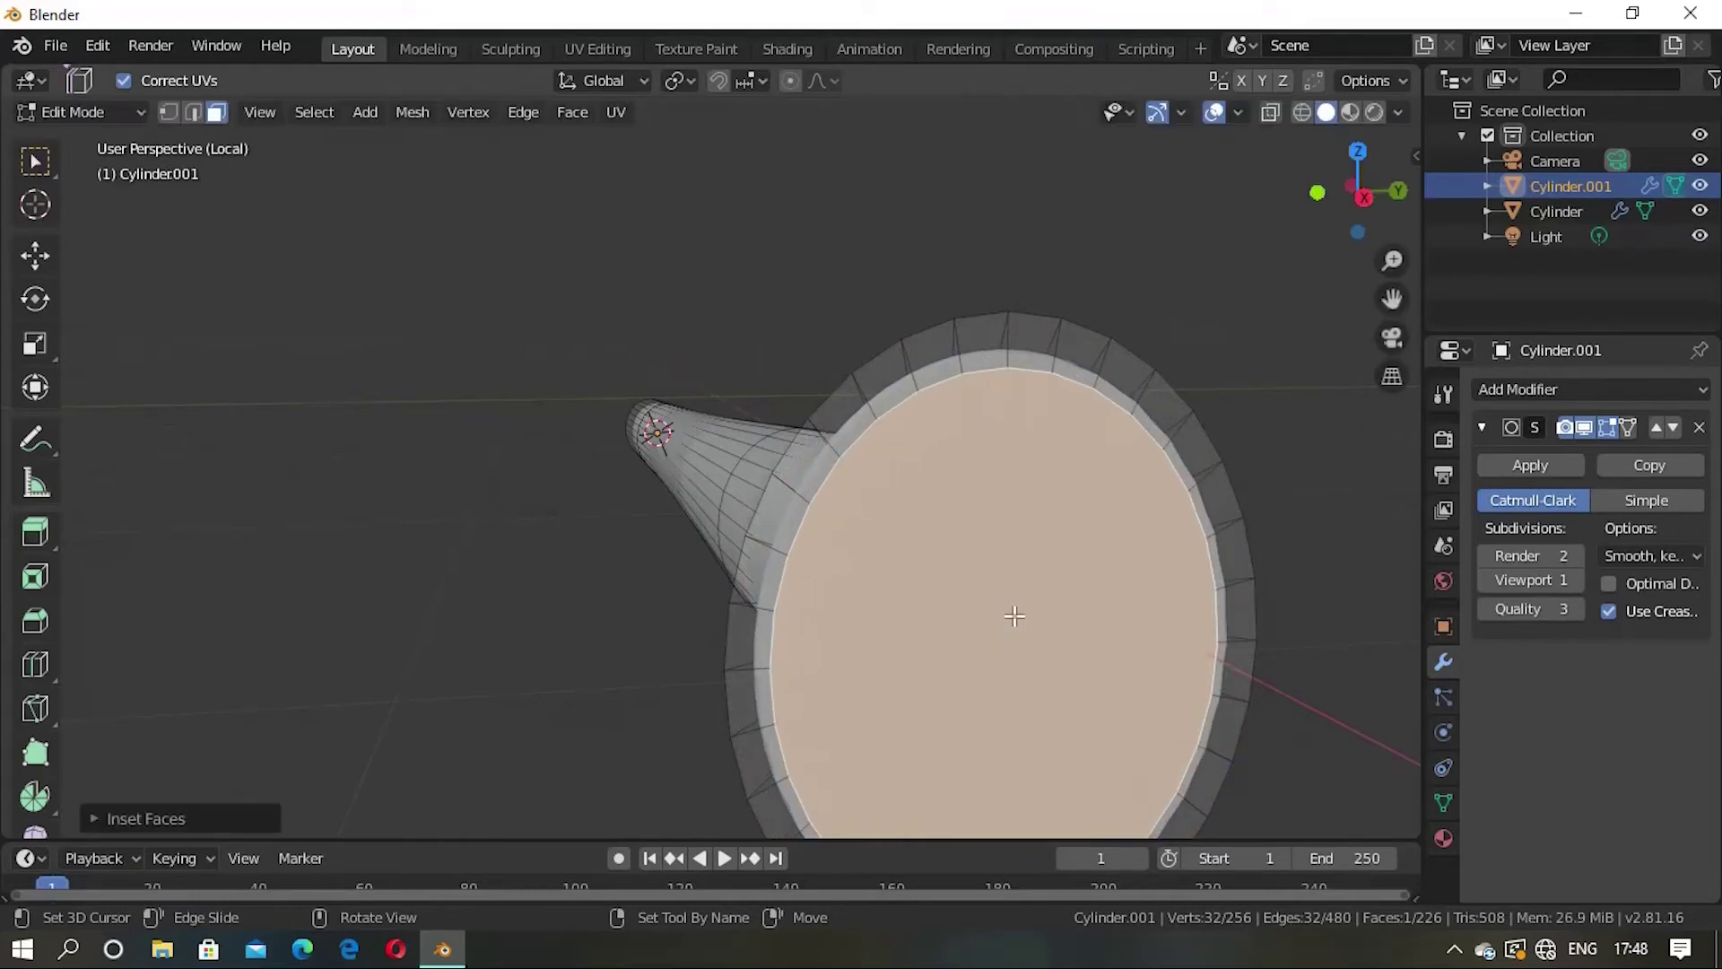
Step: Add a second, thicker inset on the flared end and preview it smoothed in Object Mode
scroll(976, 661, down, 4)
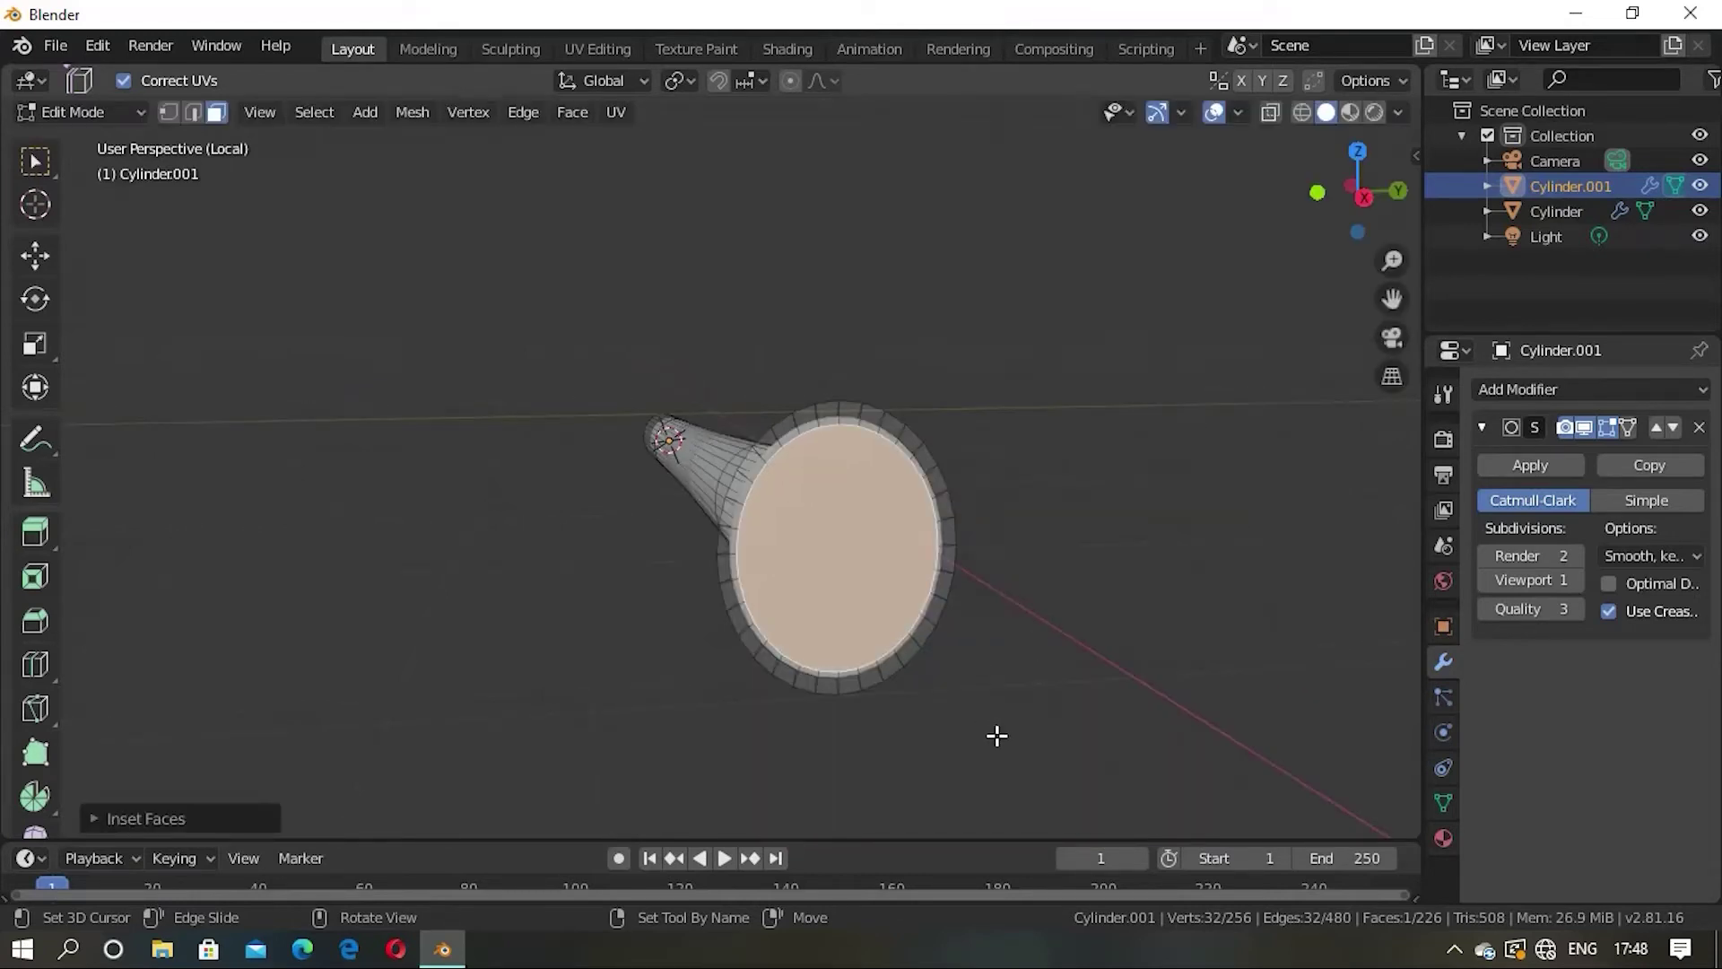
key(i)
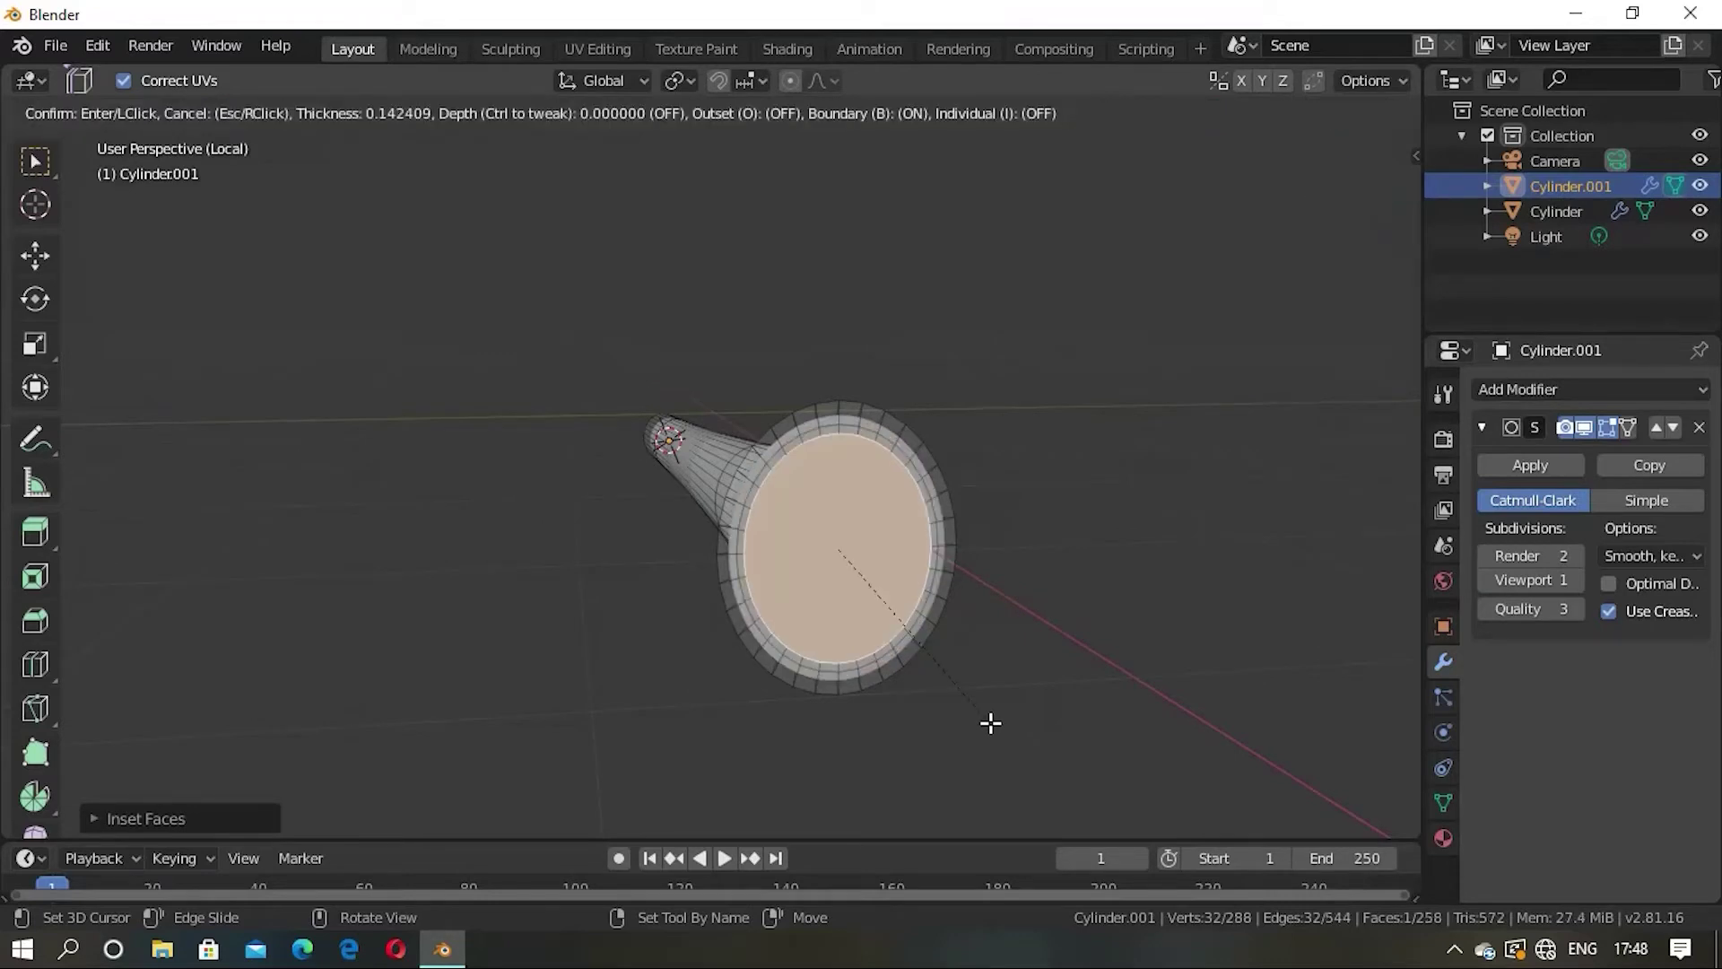
click(939, 652)
mouse_move(965, 553)
middle_down()
mouse_move(992, 615)
mouse_move(1122, 584)
mouse_move(1045, 514)
mouse_move(1115, 492)
mouse_move(902, 568)
middle_up()
key(Tab)
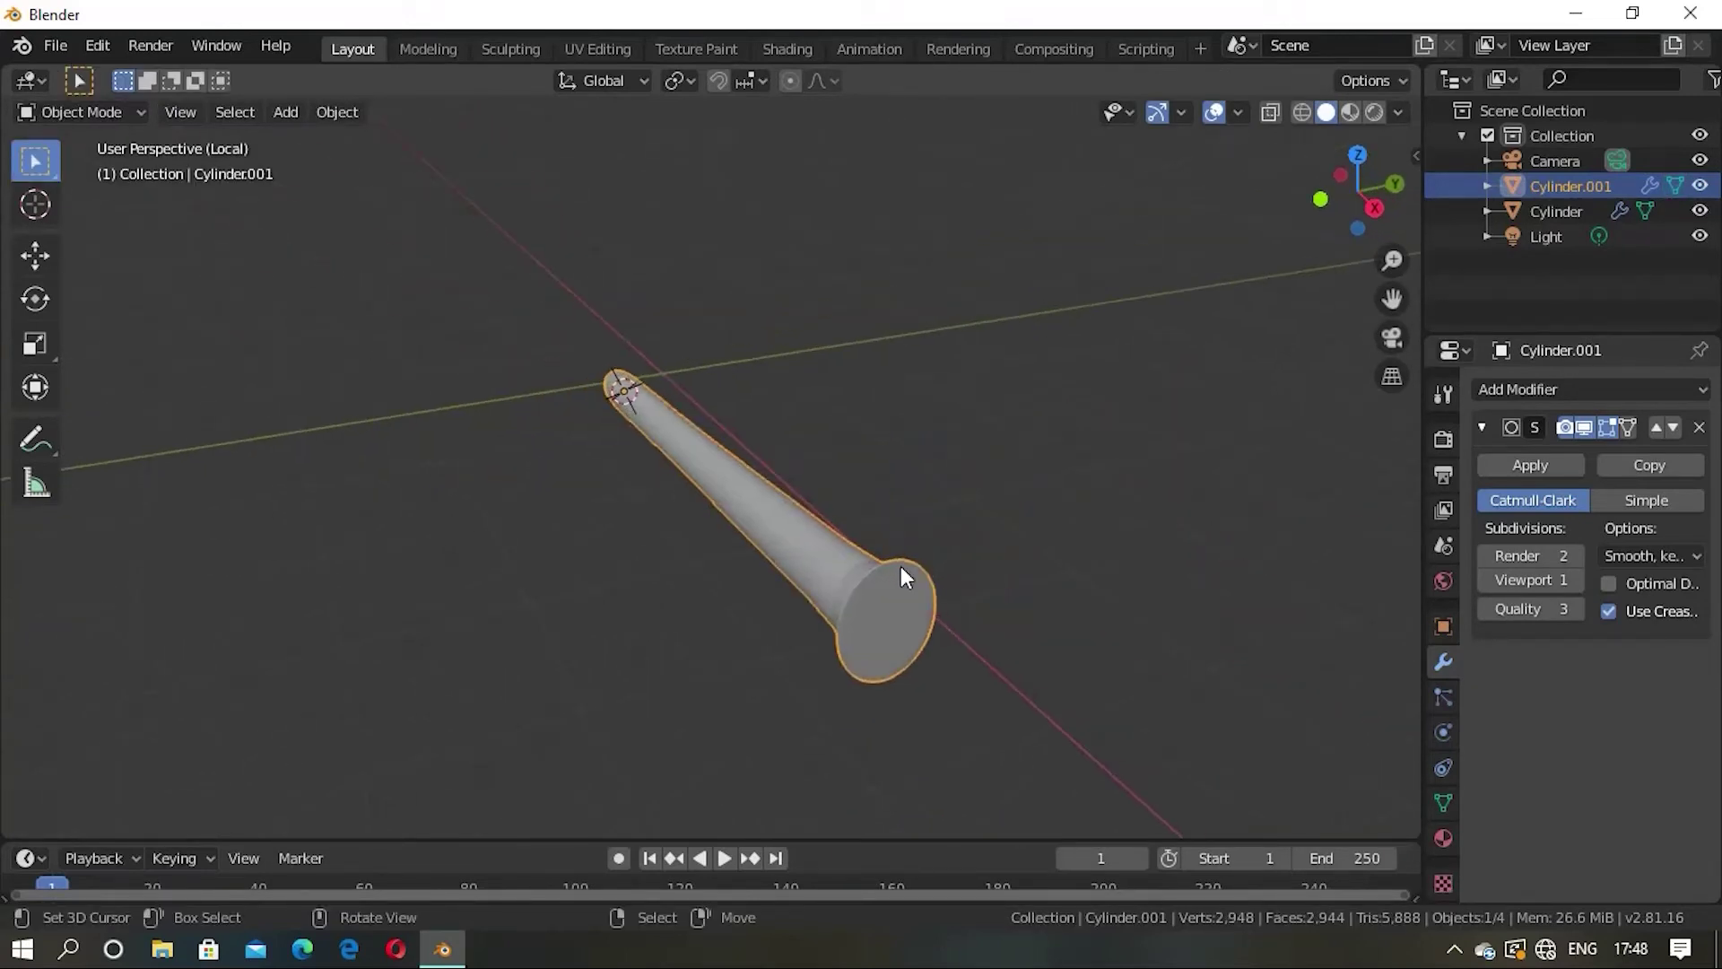
Step: Return to Edit Mode, adjust the face selection beside the cap, and orbit toward the narrow tip
key(Tab)
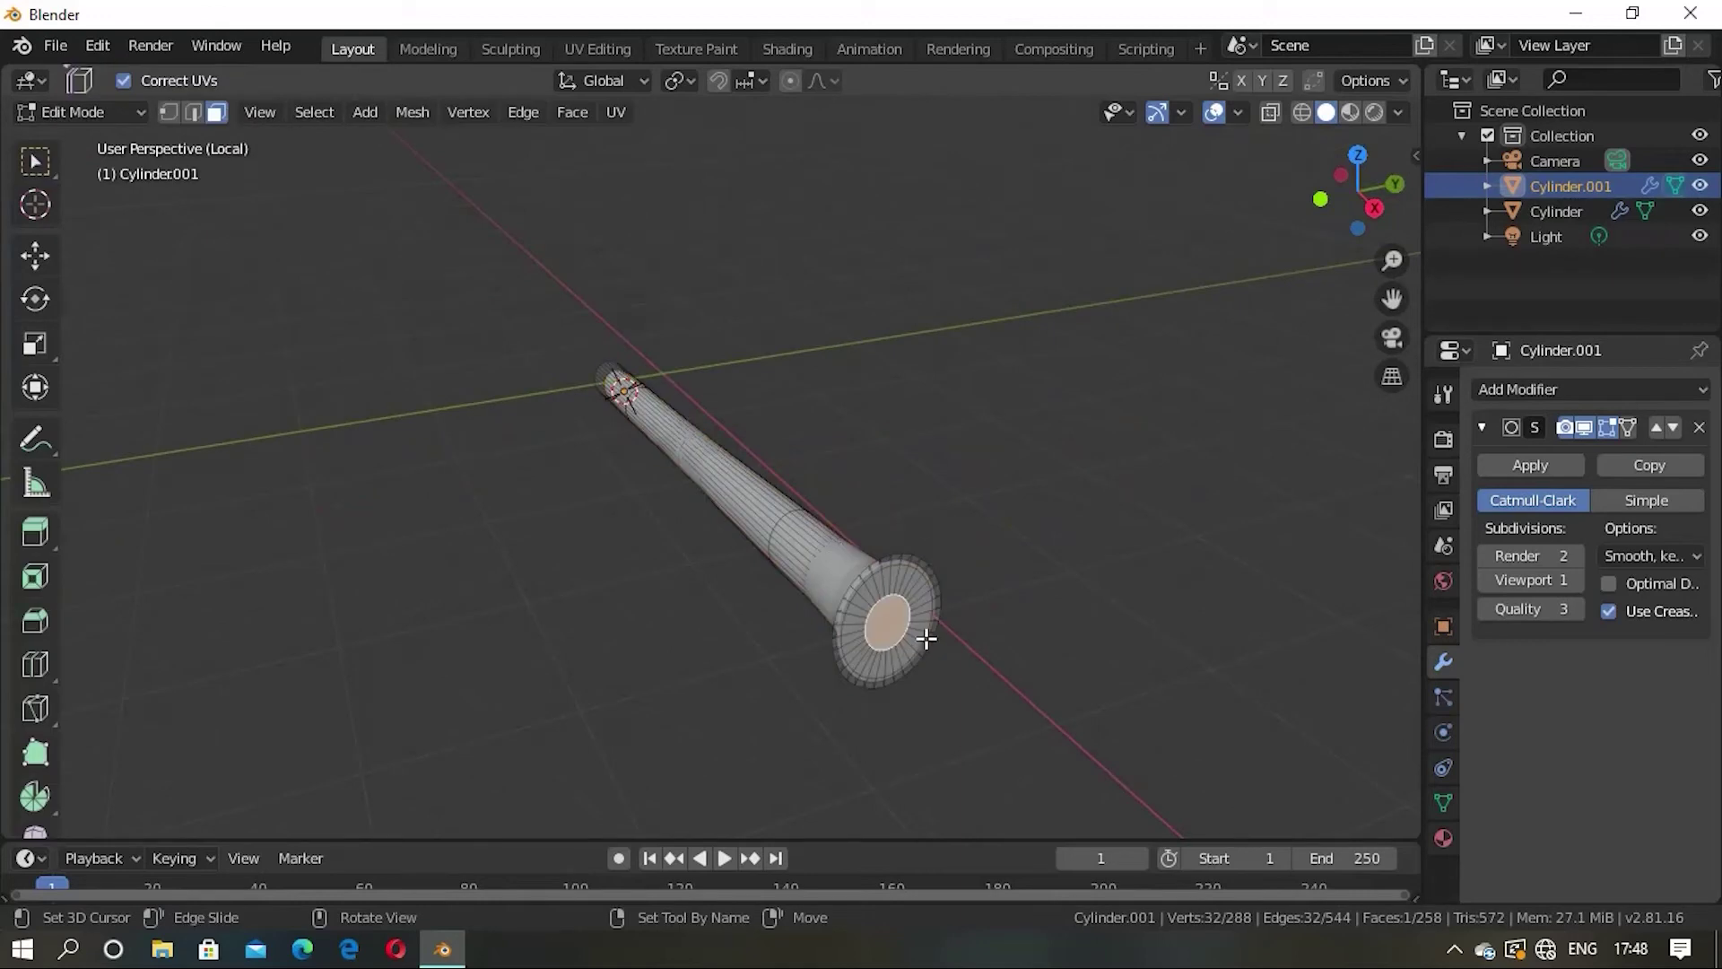
shift+click(924, 636)
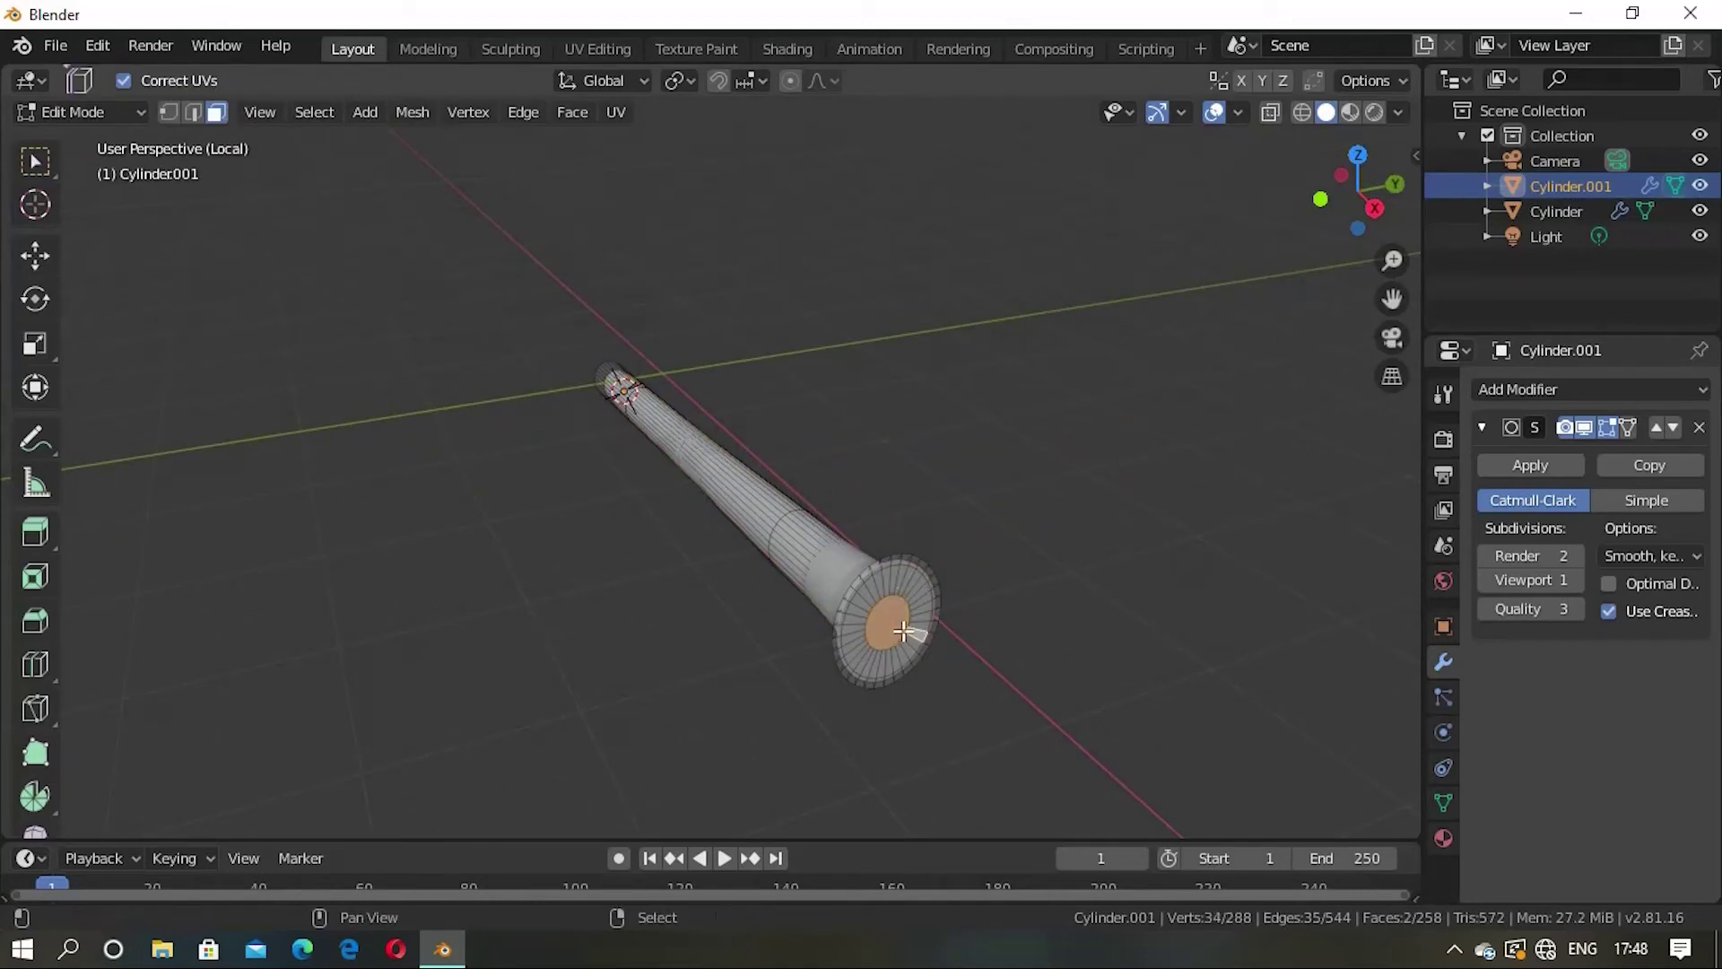
click(903, 631)
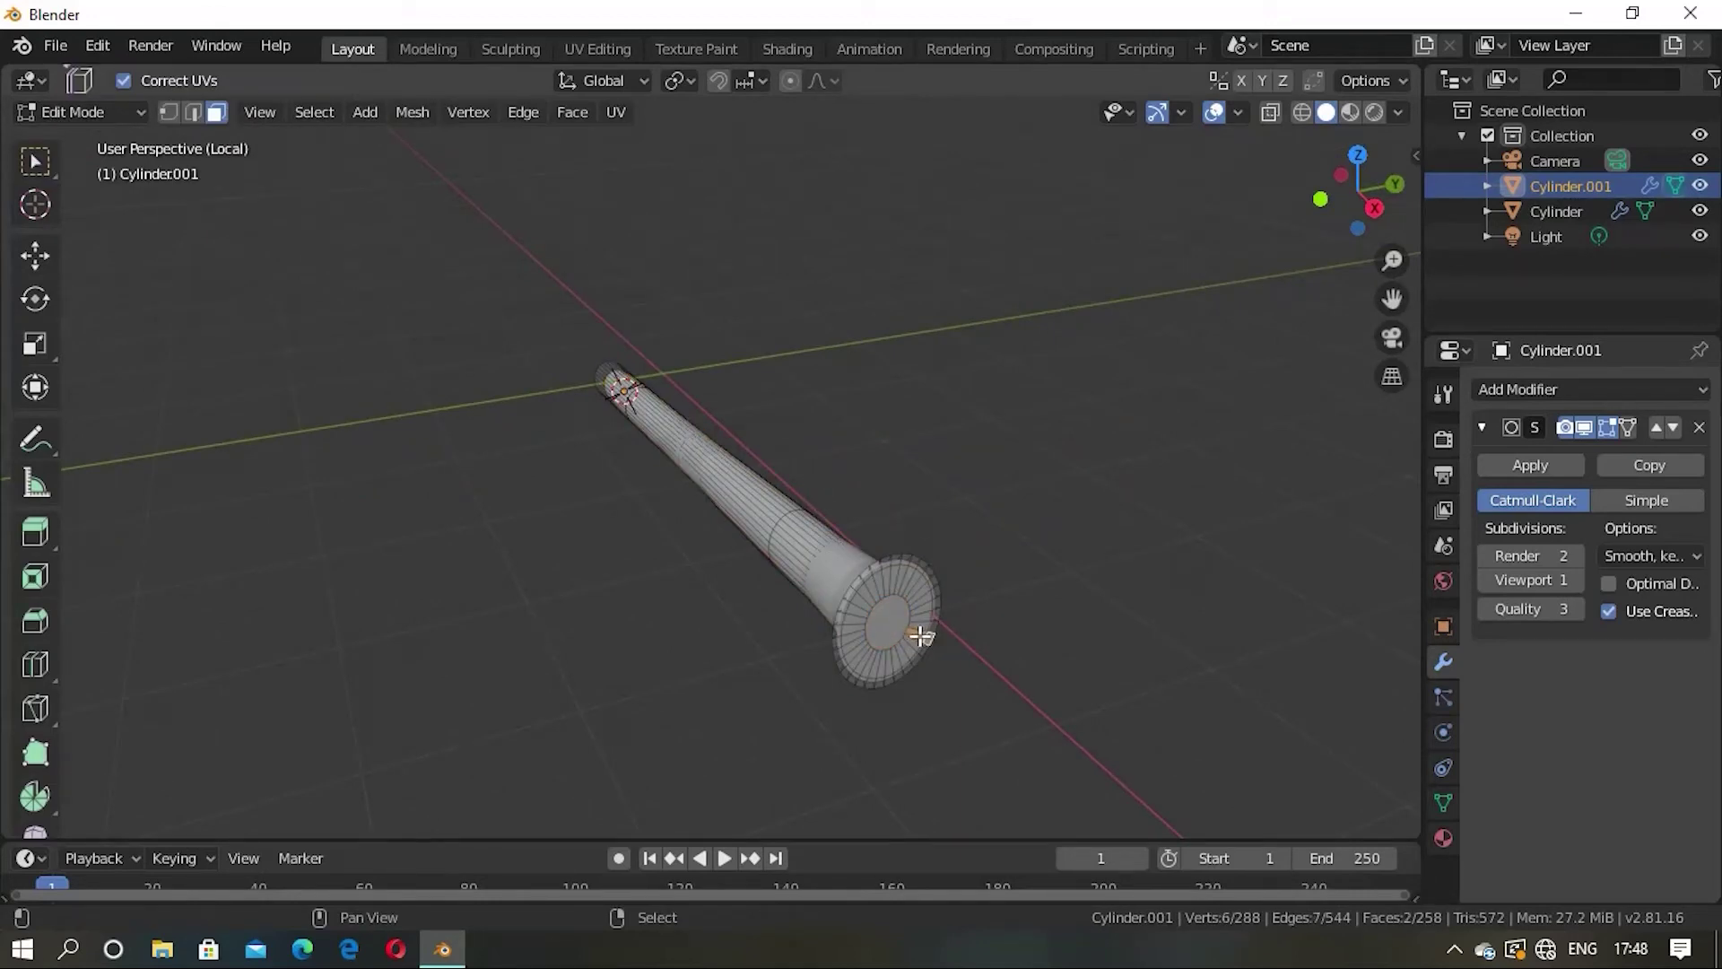
mouse_move(834, 500)
middle_down()
mouse_move(1026, 545)
mouse_move(880, 476)
mouse_move(631, 543)
mouse_move(780, 569)
mouse_move(822, 615)
mouse_move(865, 600)
mouse_move(847, 554)
middle_up()
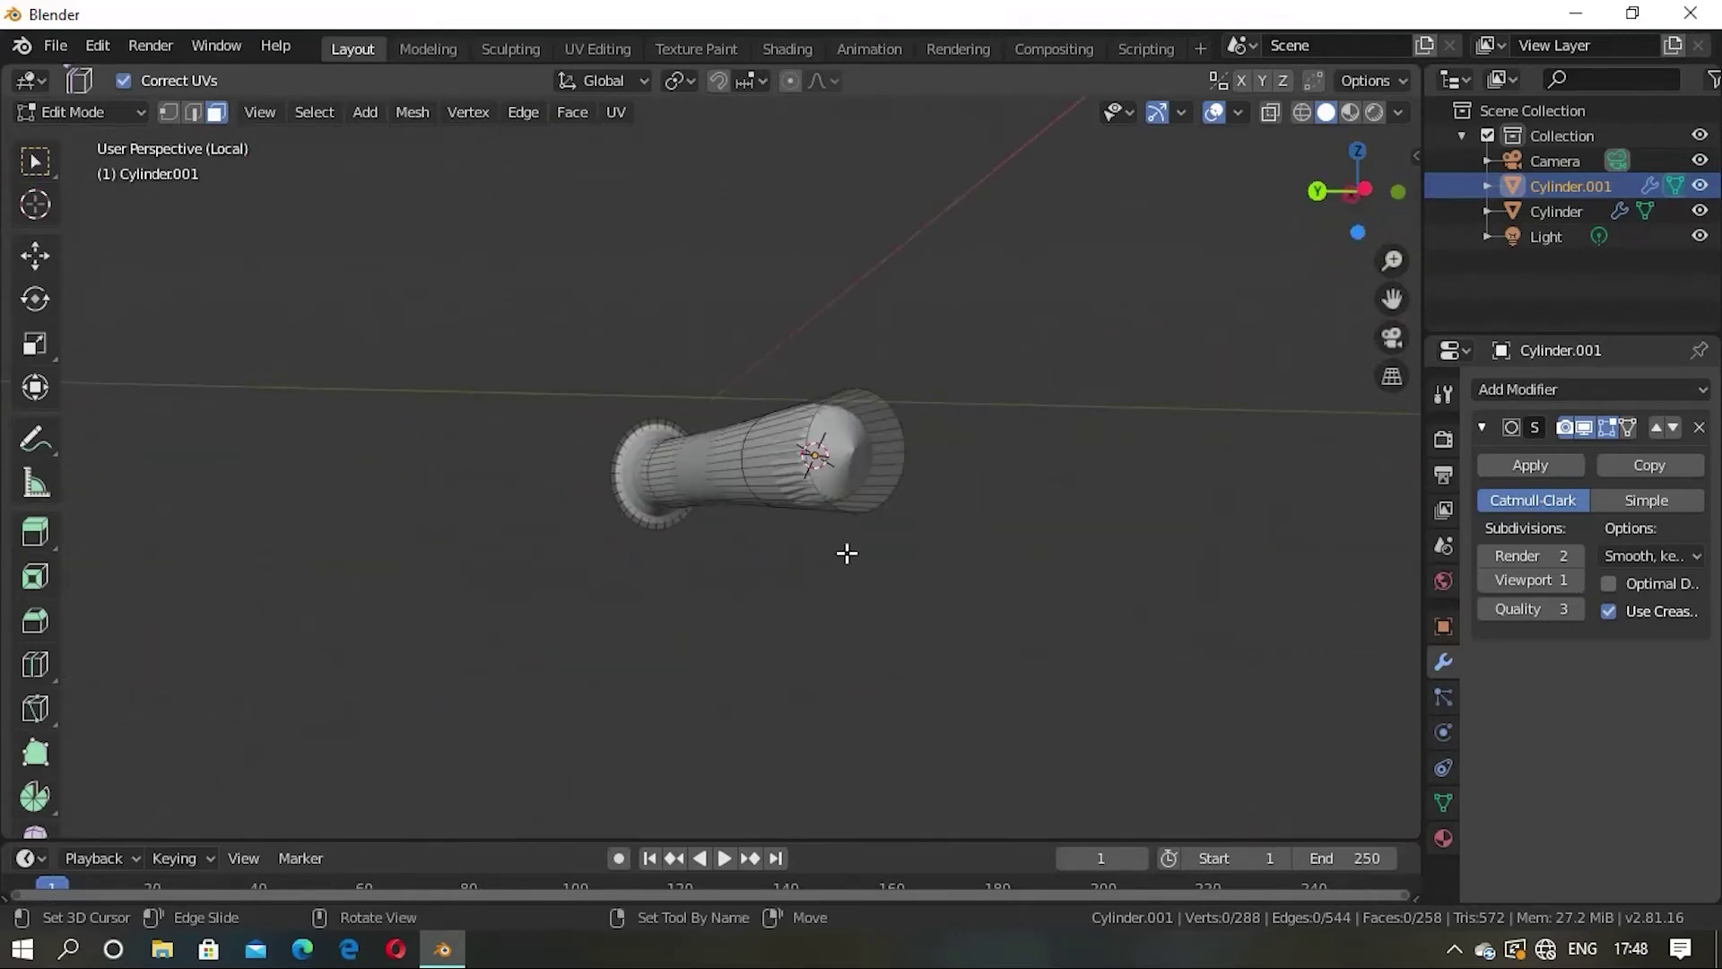
Step: Select the tip's end face, inset it once, and preview the smoothed tip
click(860, 458)
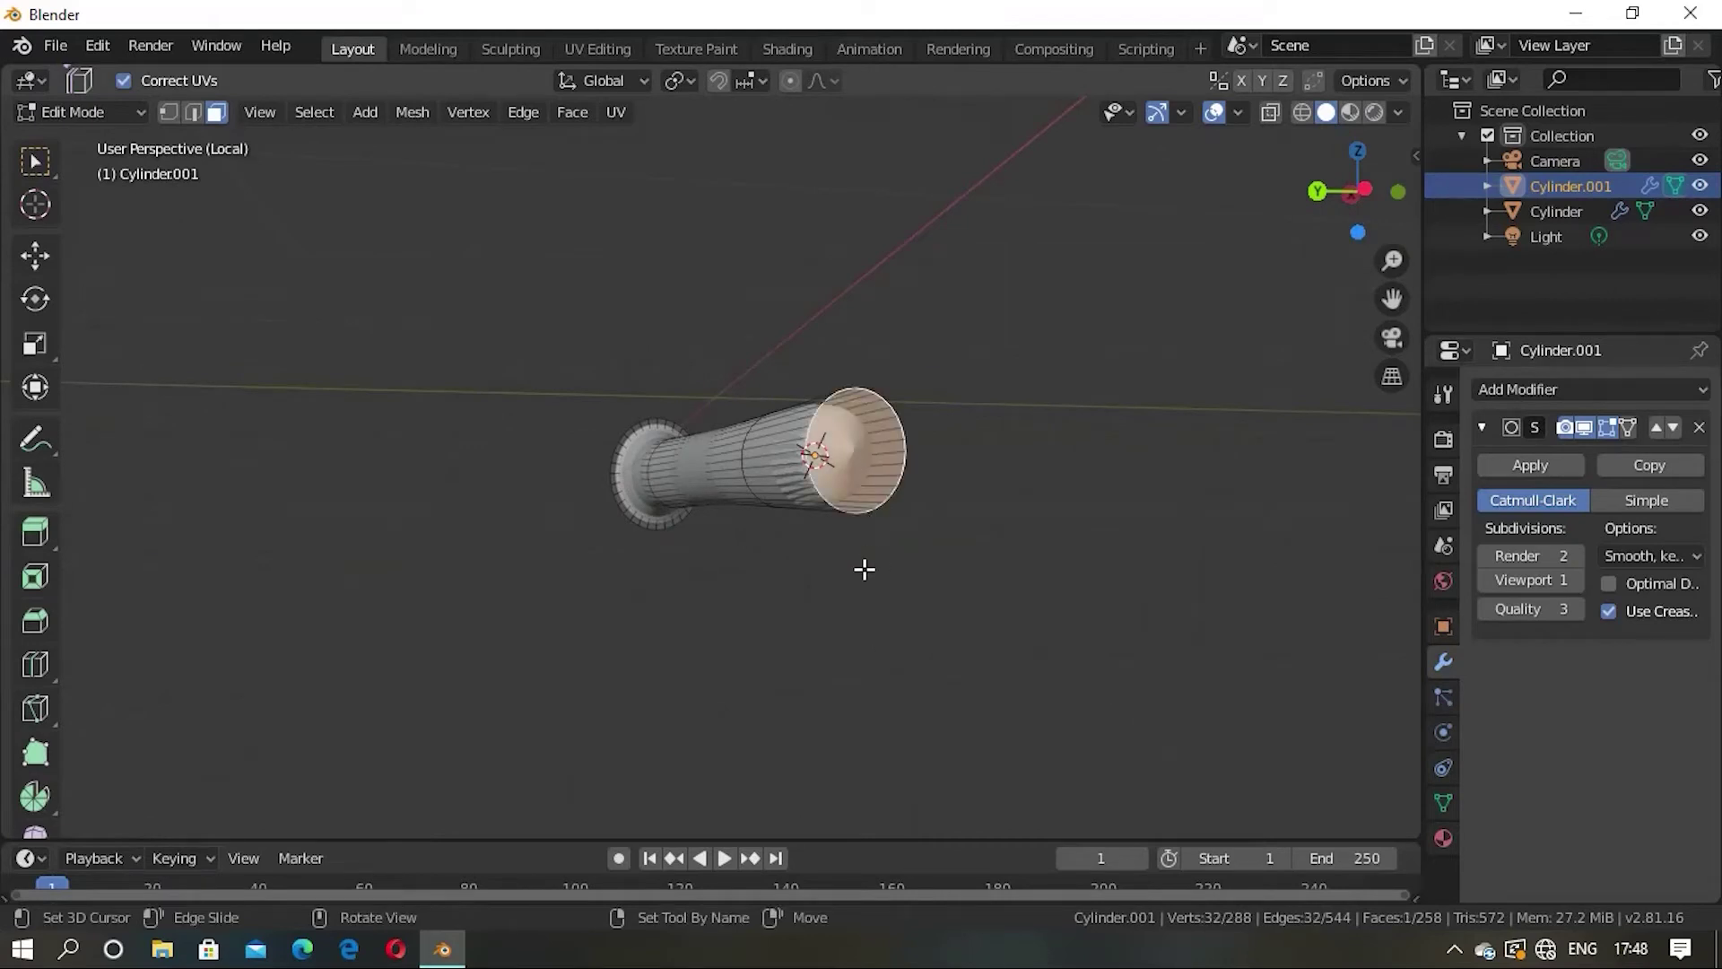
key(i)
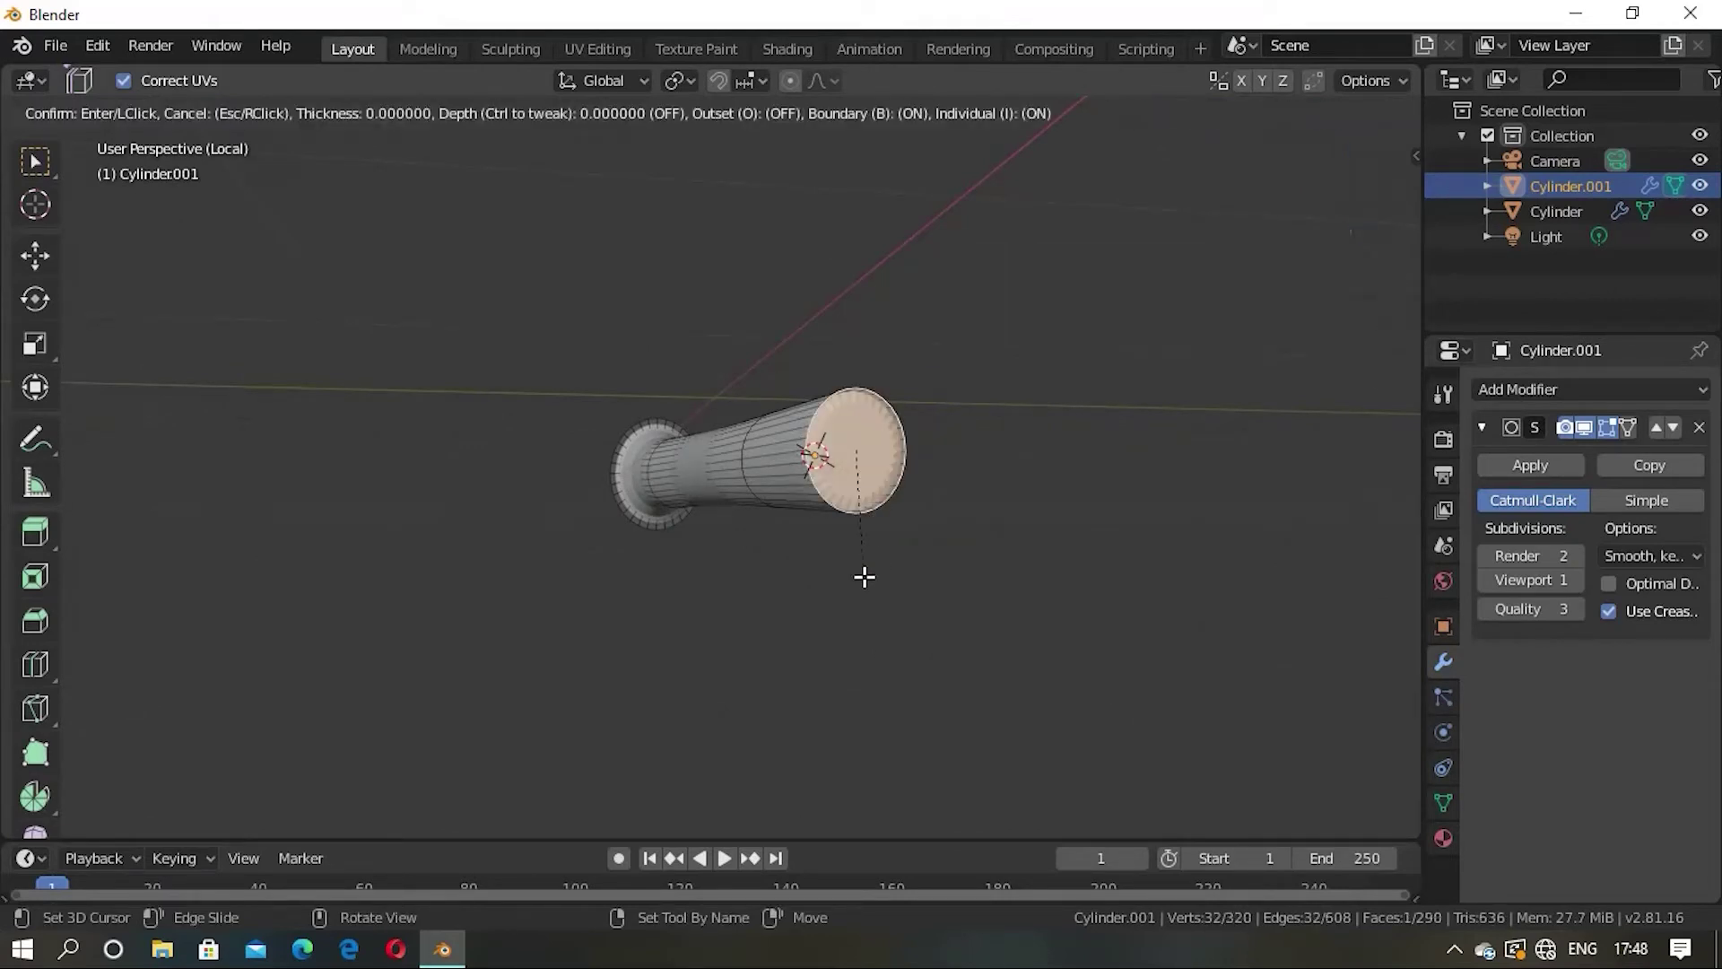
click(855, 501)
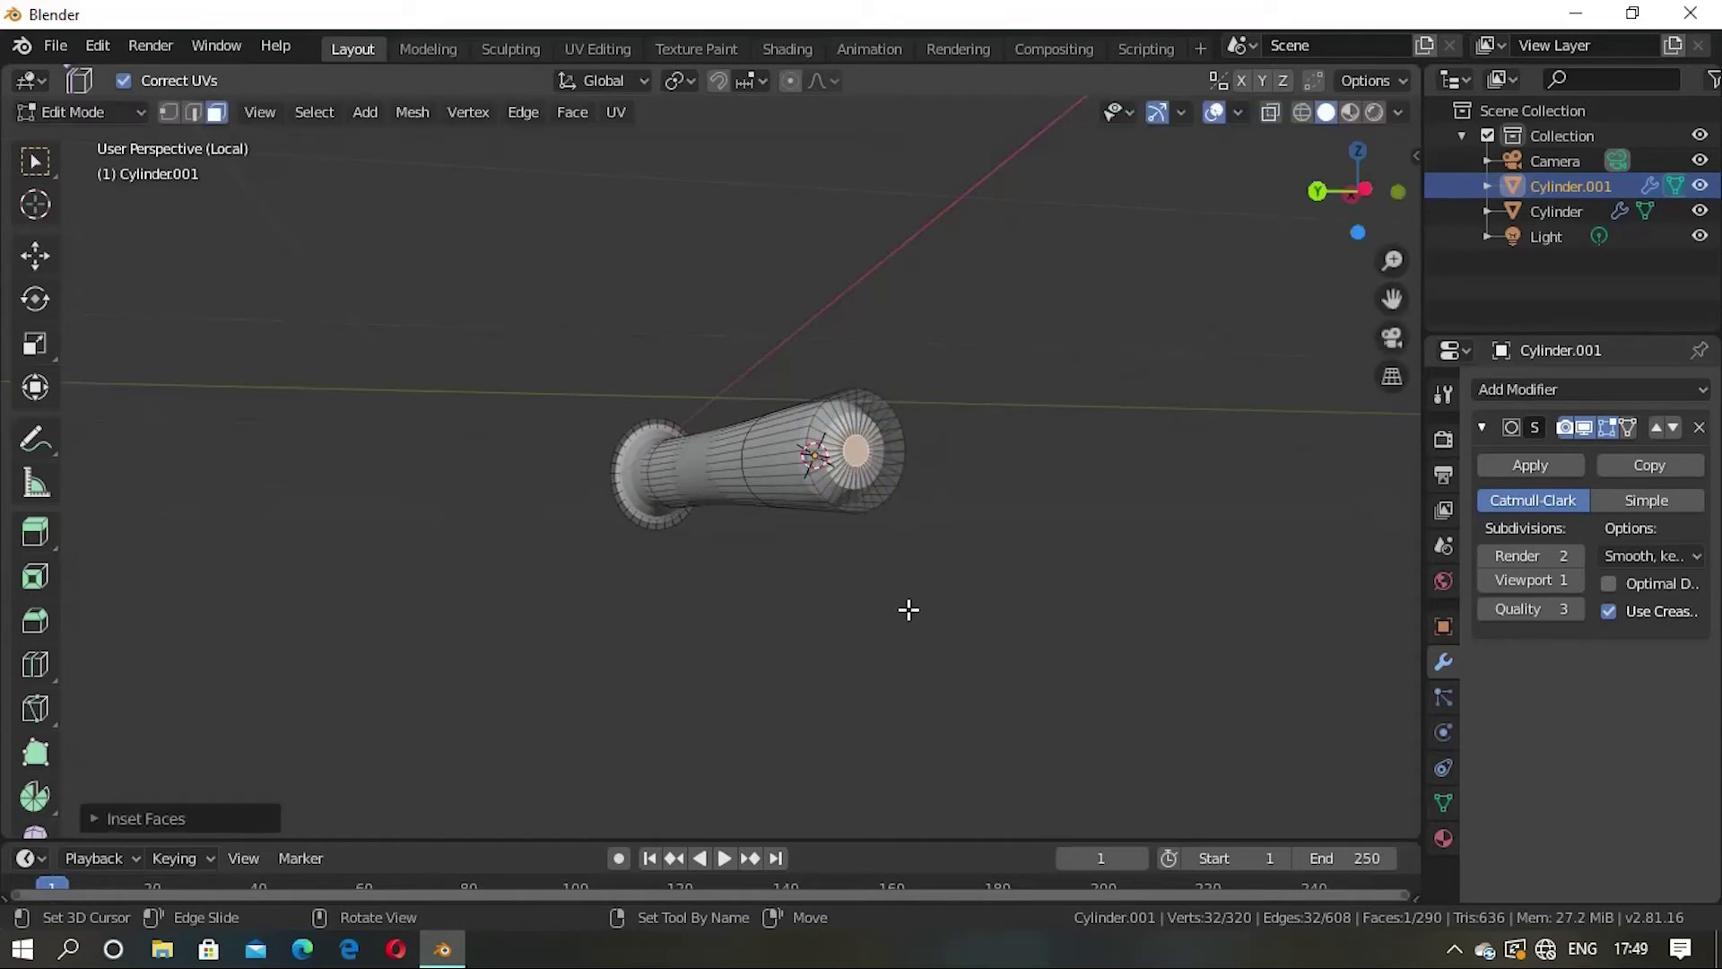
key(Tab)
middle_drag(823, 557, 869, 577)
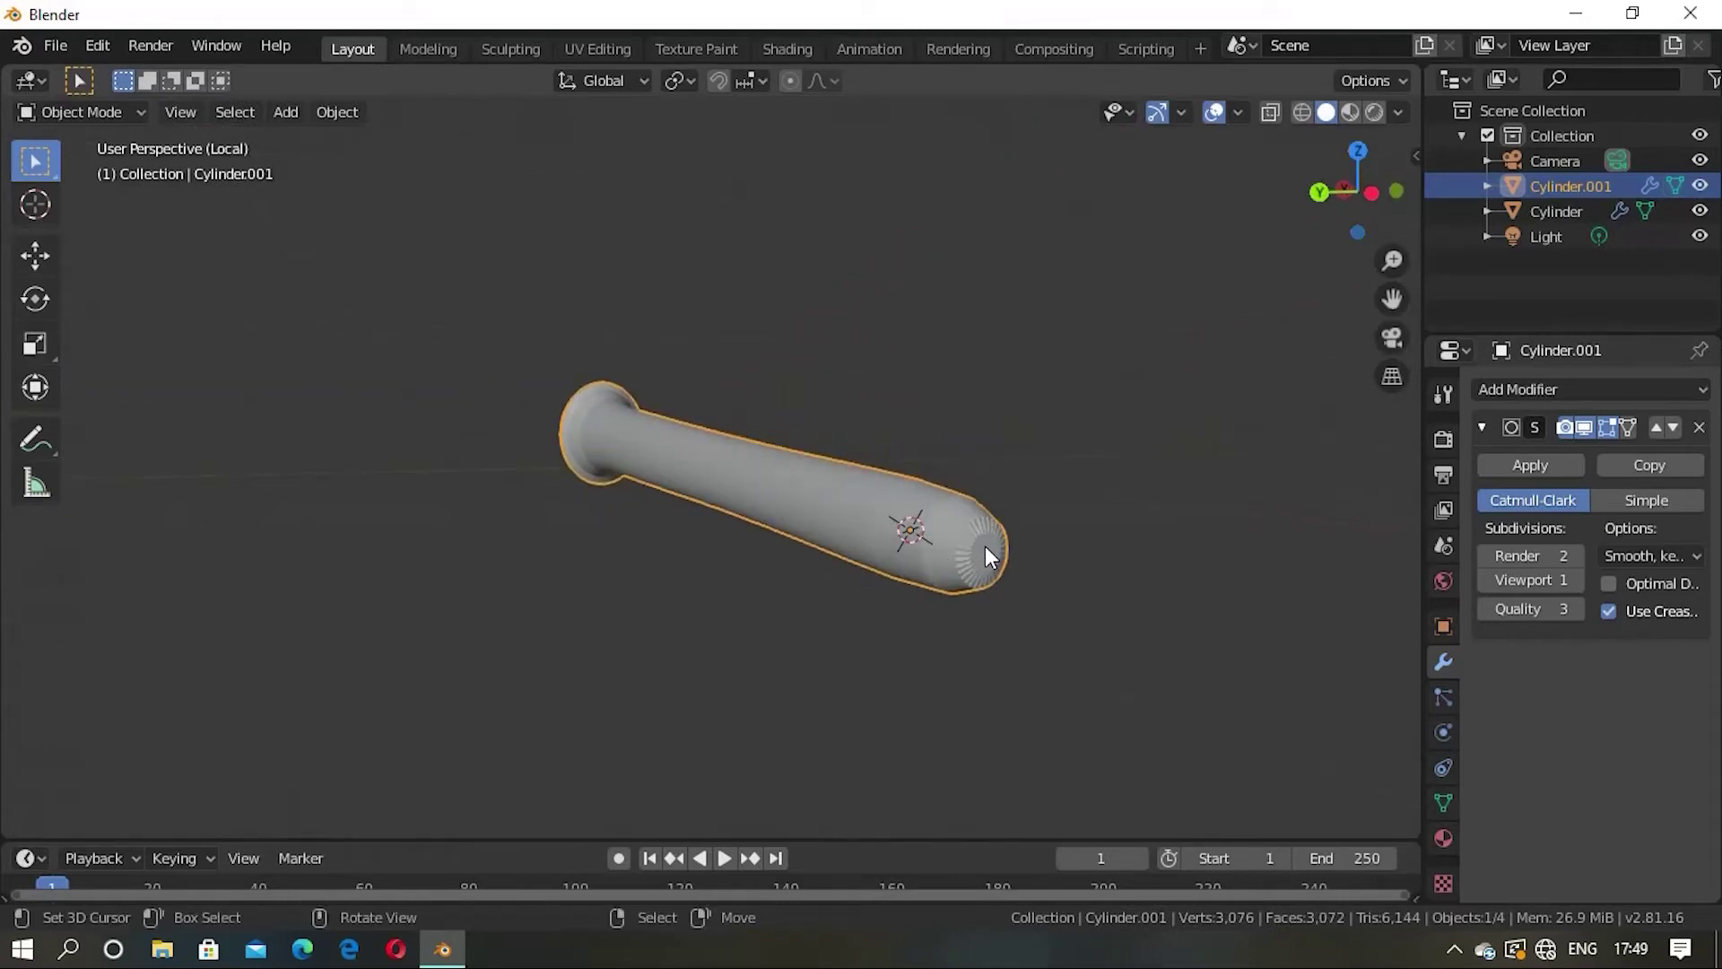
key(Tab)
Step: Inset the tip face twice more, the last one with zero thickness
mouse_move(1000, 583)
middle_down()
mouse_move(988, 539)
mouse_move(953, 543)
middle_up()
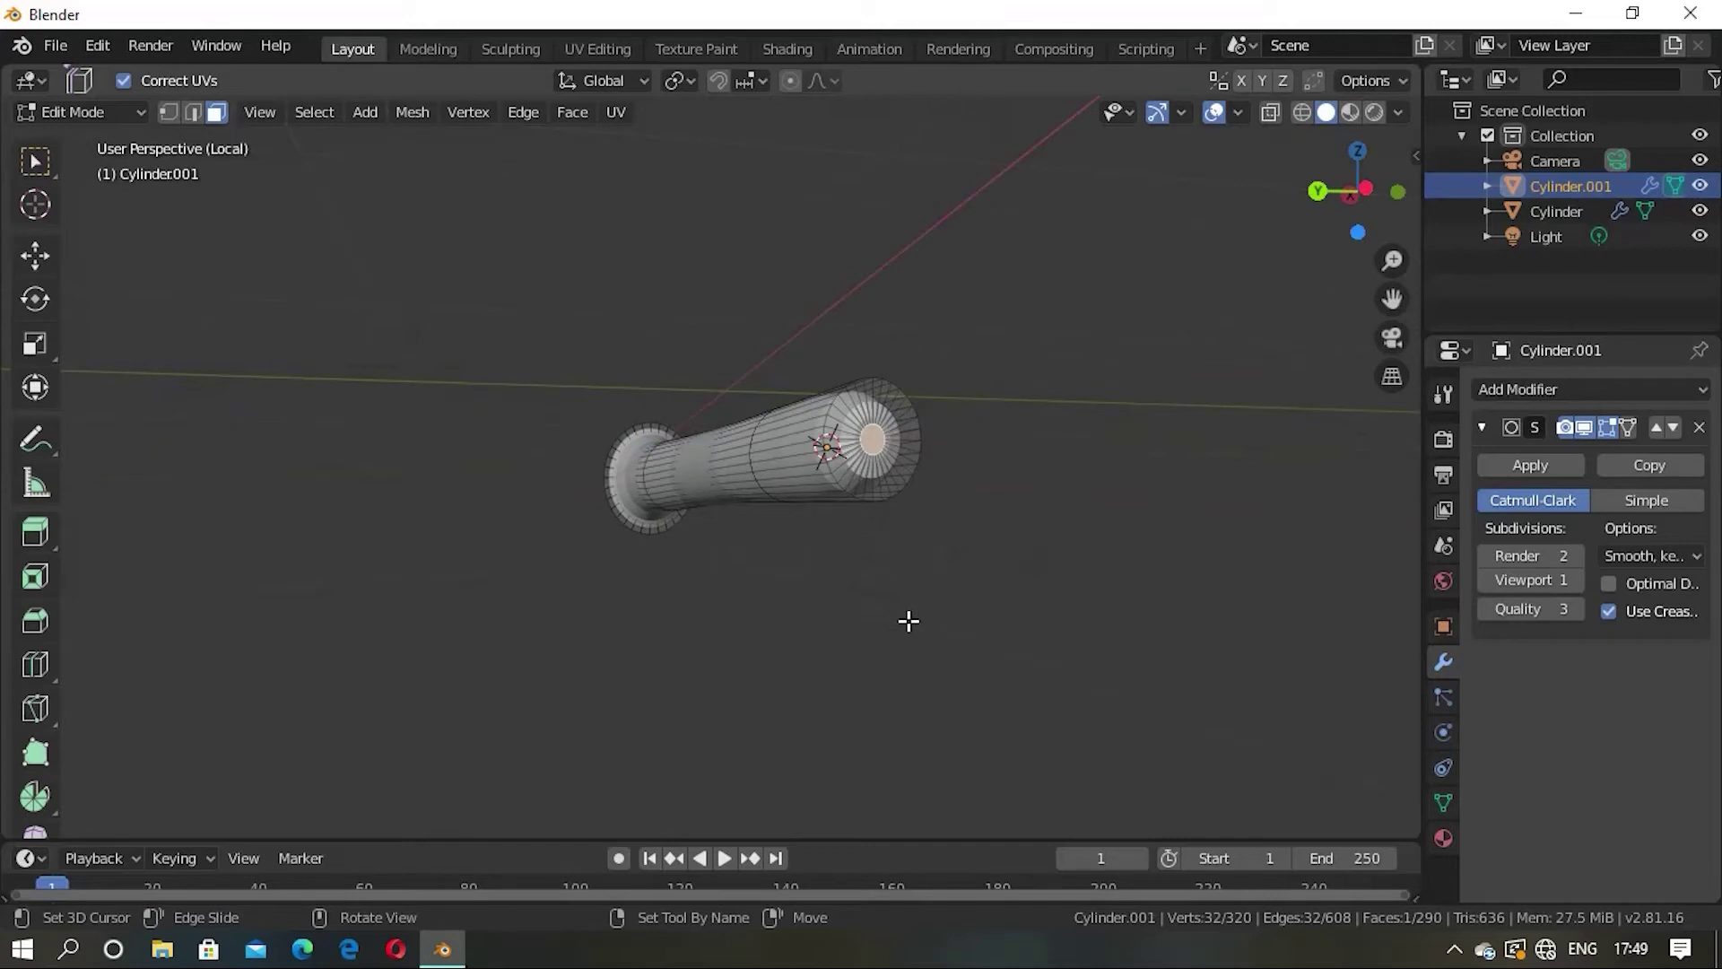
key(i)
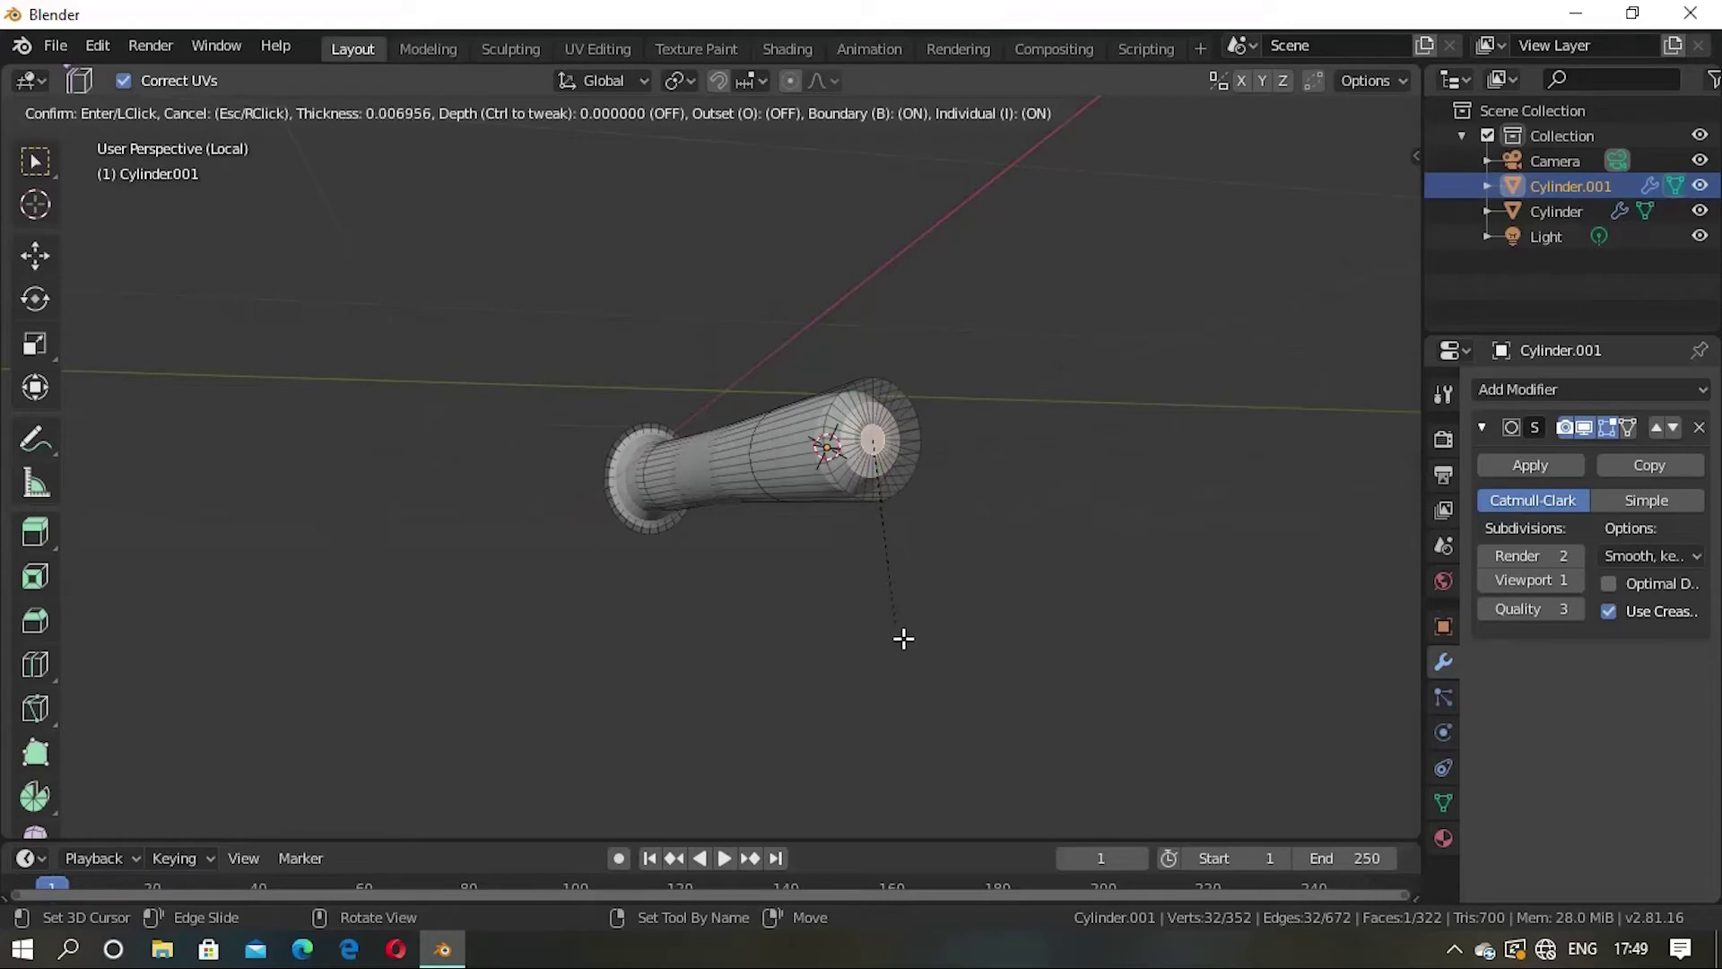
click(968, 741)
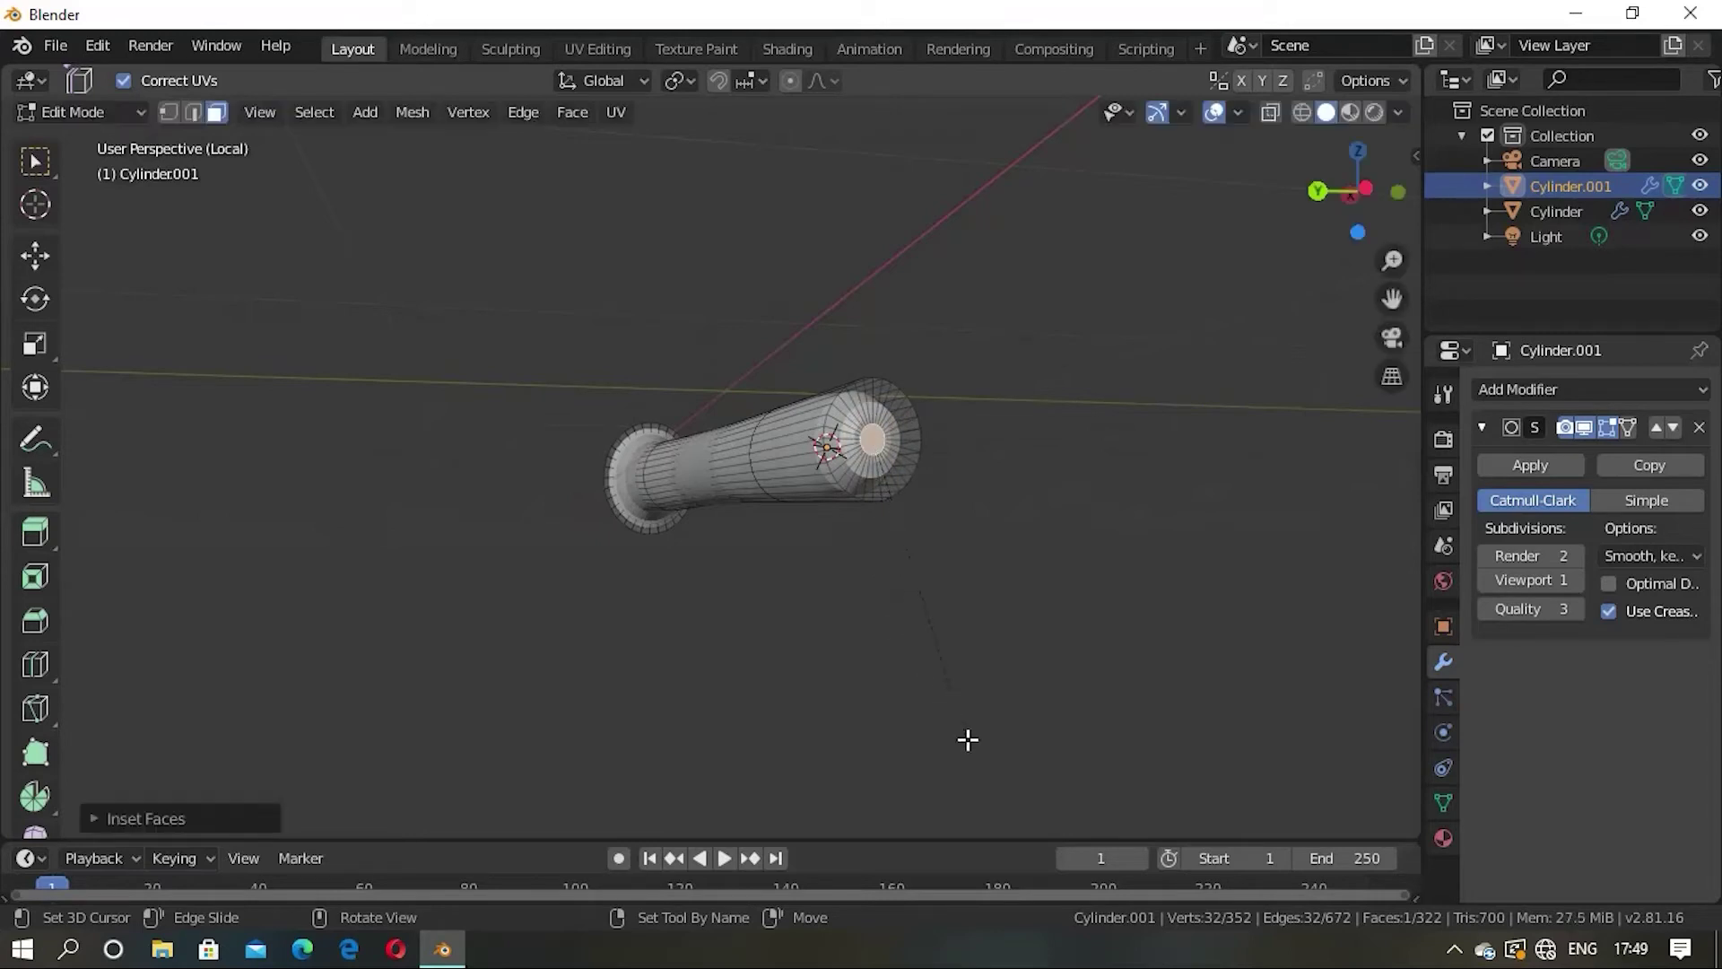
key(i)
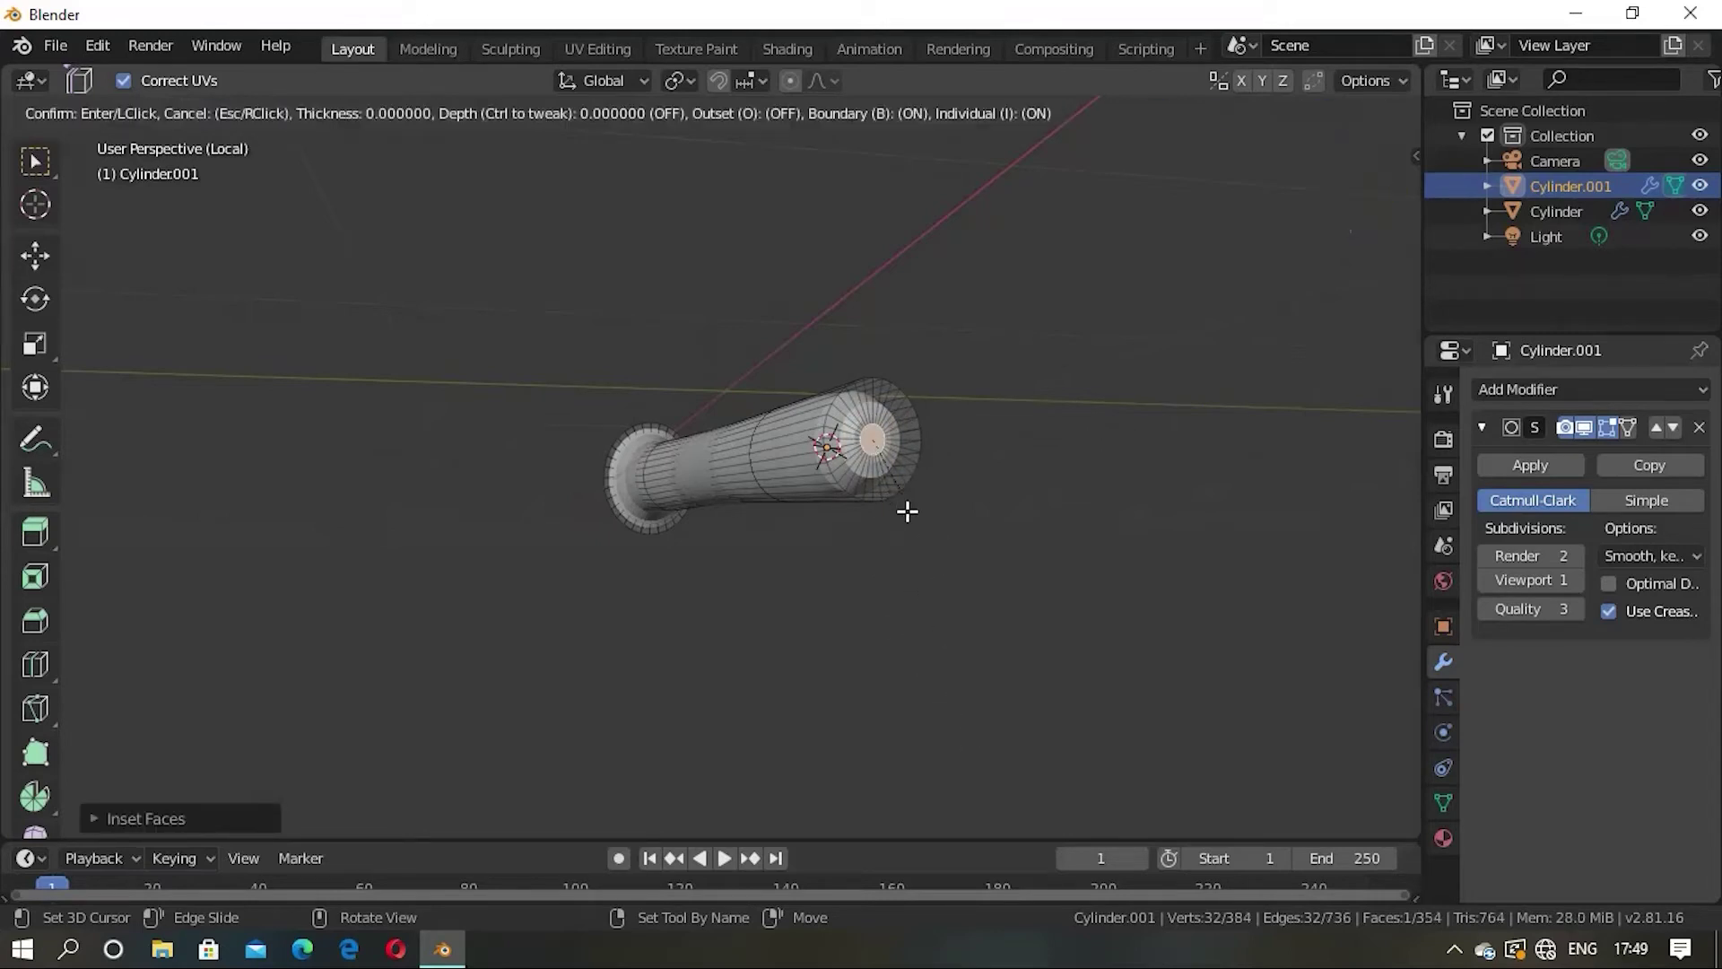
click(925, 544)
Step: Scale the new inner tip face up about 1.98 and preview the rounded tip
key(s)
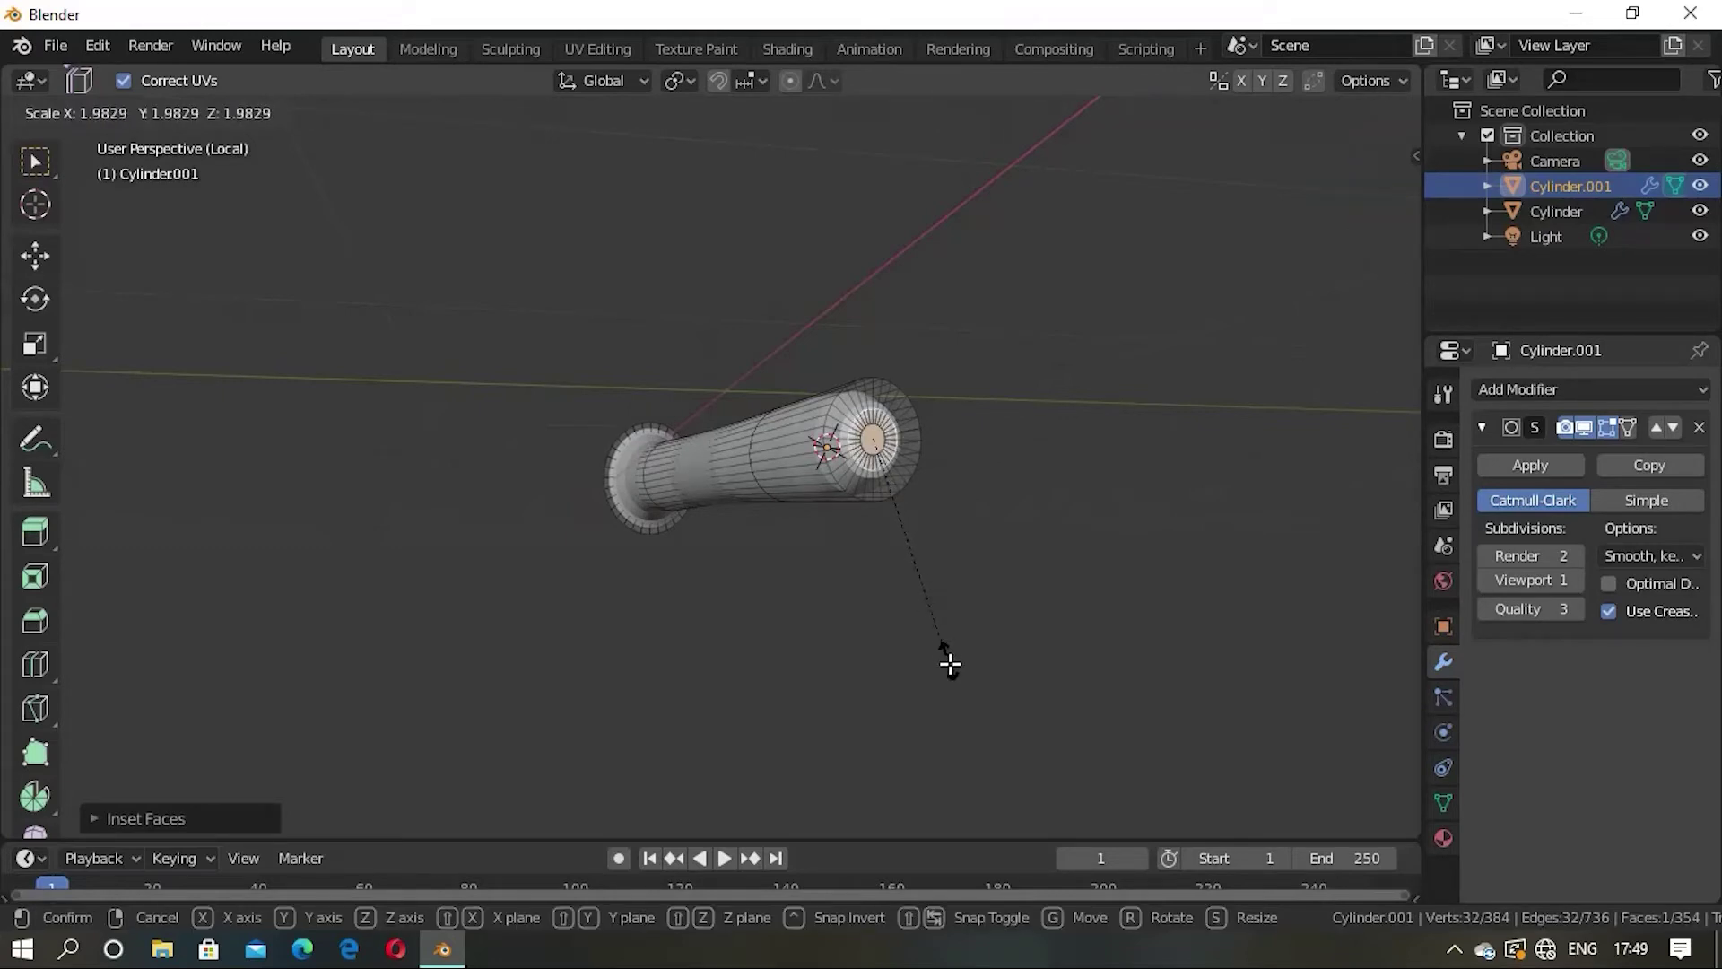
click(981, 725)
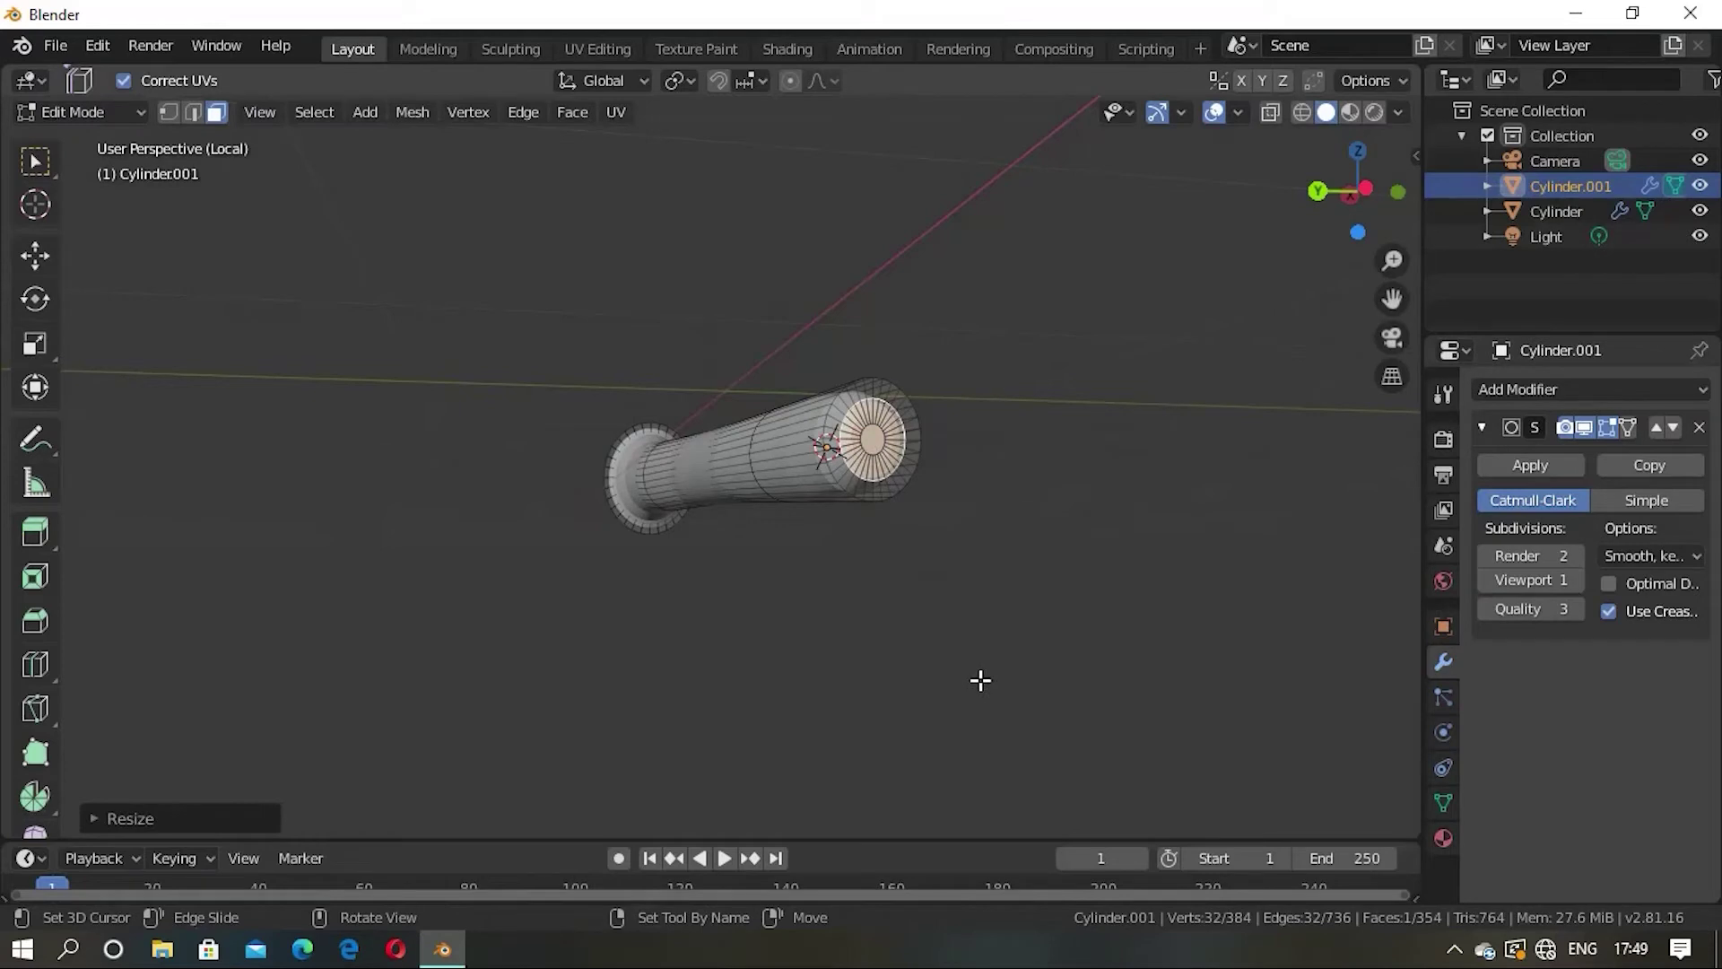
key(Tab)
mouse_move(923, 550)
middle_down()
mouse_move(965, 663)
mouse_move(987, 614)
mouse_move(775, 626)
middle_up()
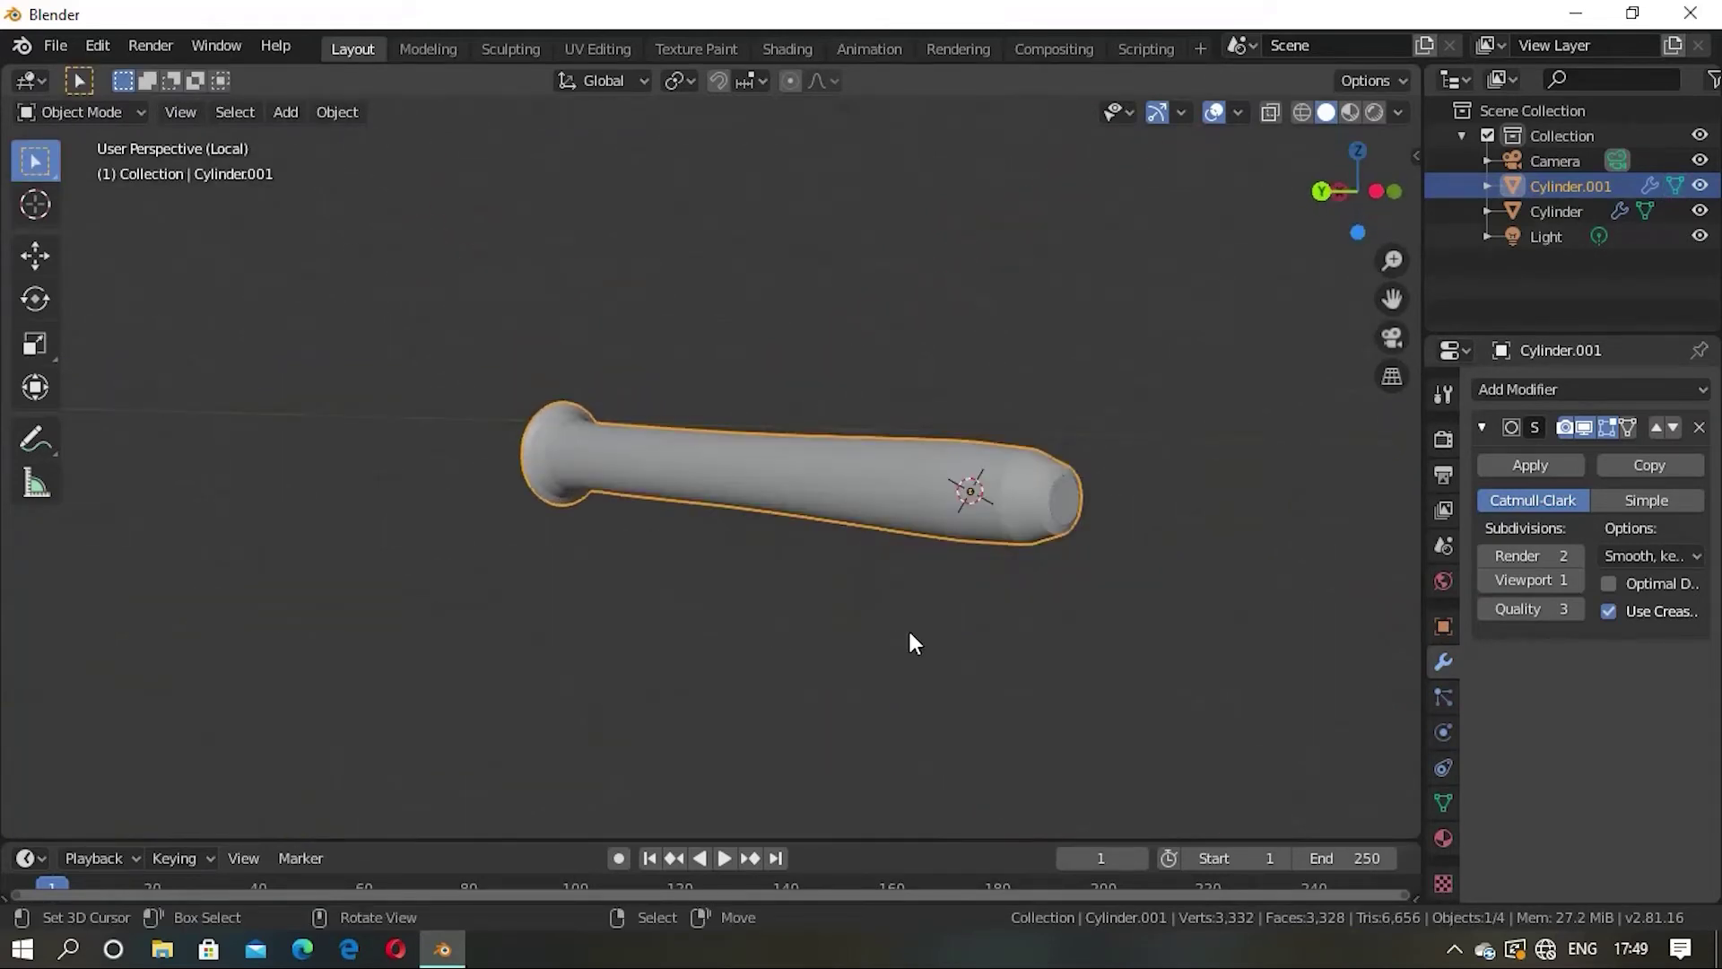
key(Tab)
middle_drag(1068, 522, 891, 508)
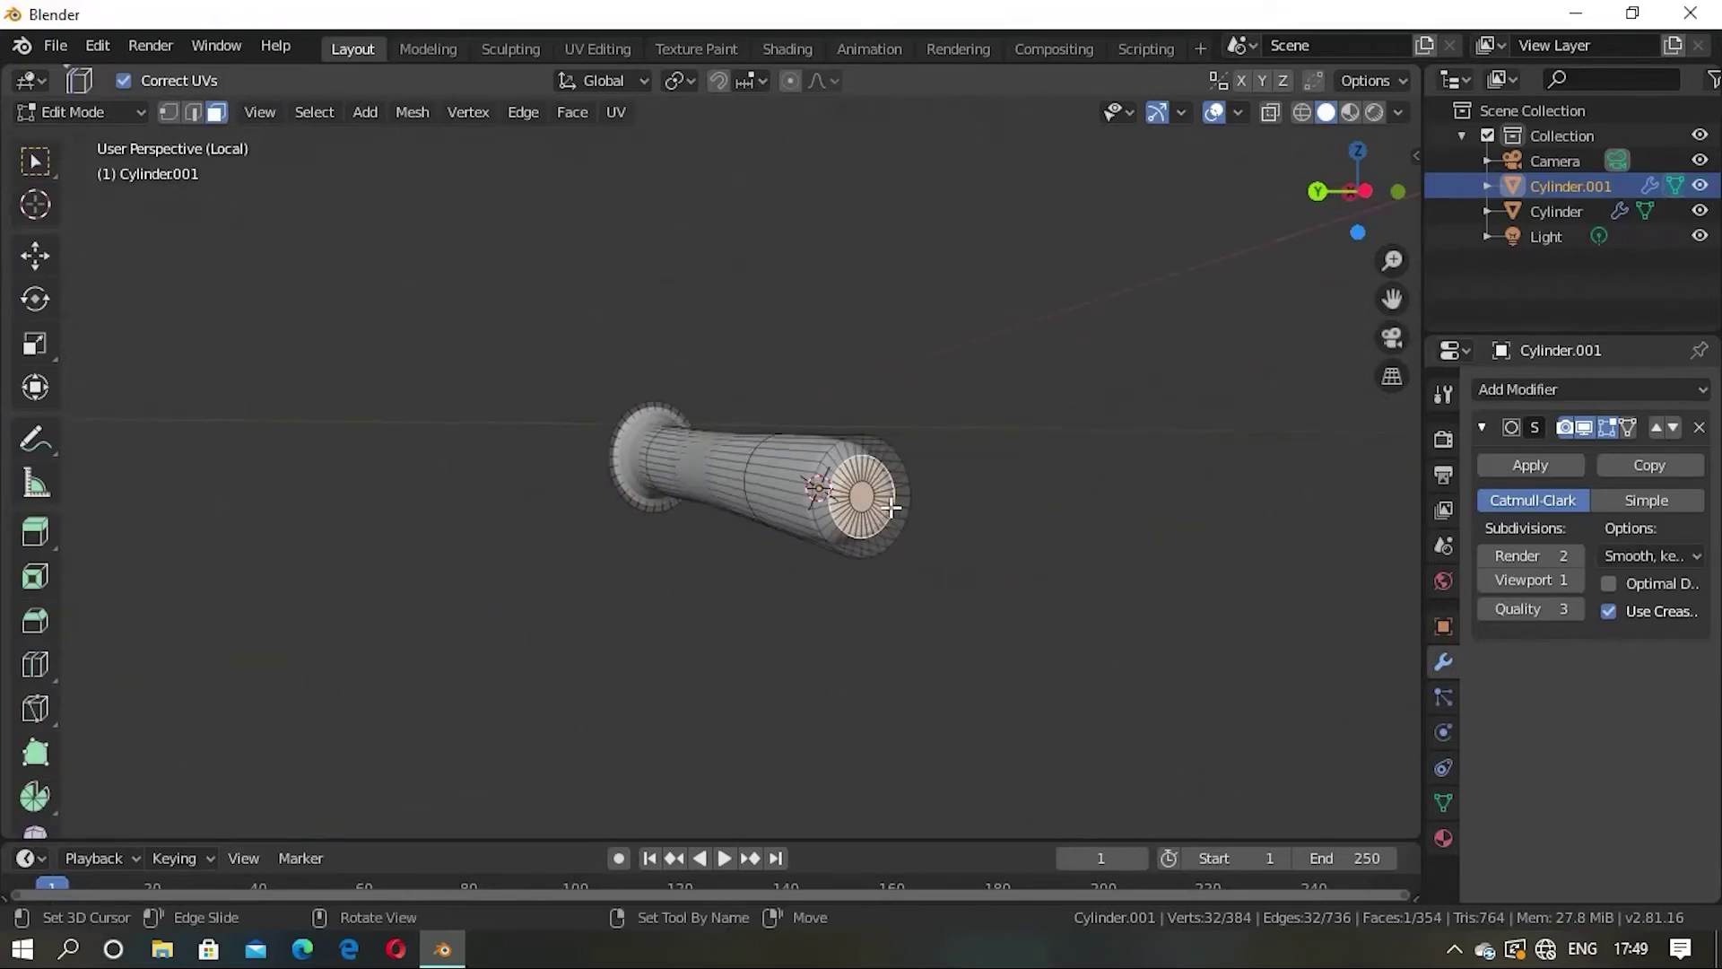
Step: Shrink the cap selection, undo the last two extrusions, and check the smoothed result
scroll(892, 508, up, 4)
mouse_move(1180, 538)
middle_down()
mouse_move(1145, 493)
mouse_move(1175, 507)
mouse_move(1046, 492)
middle_up()
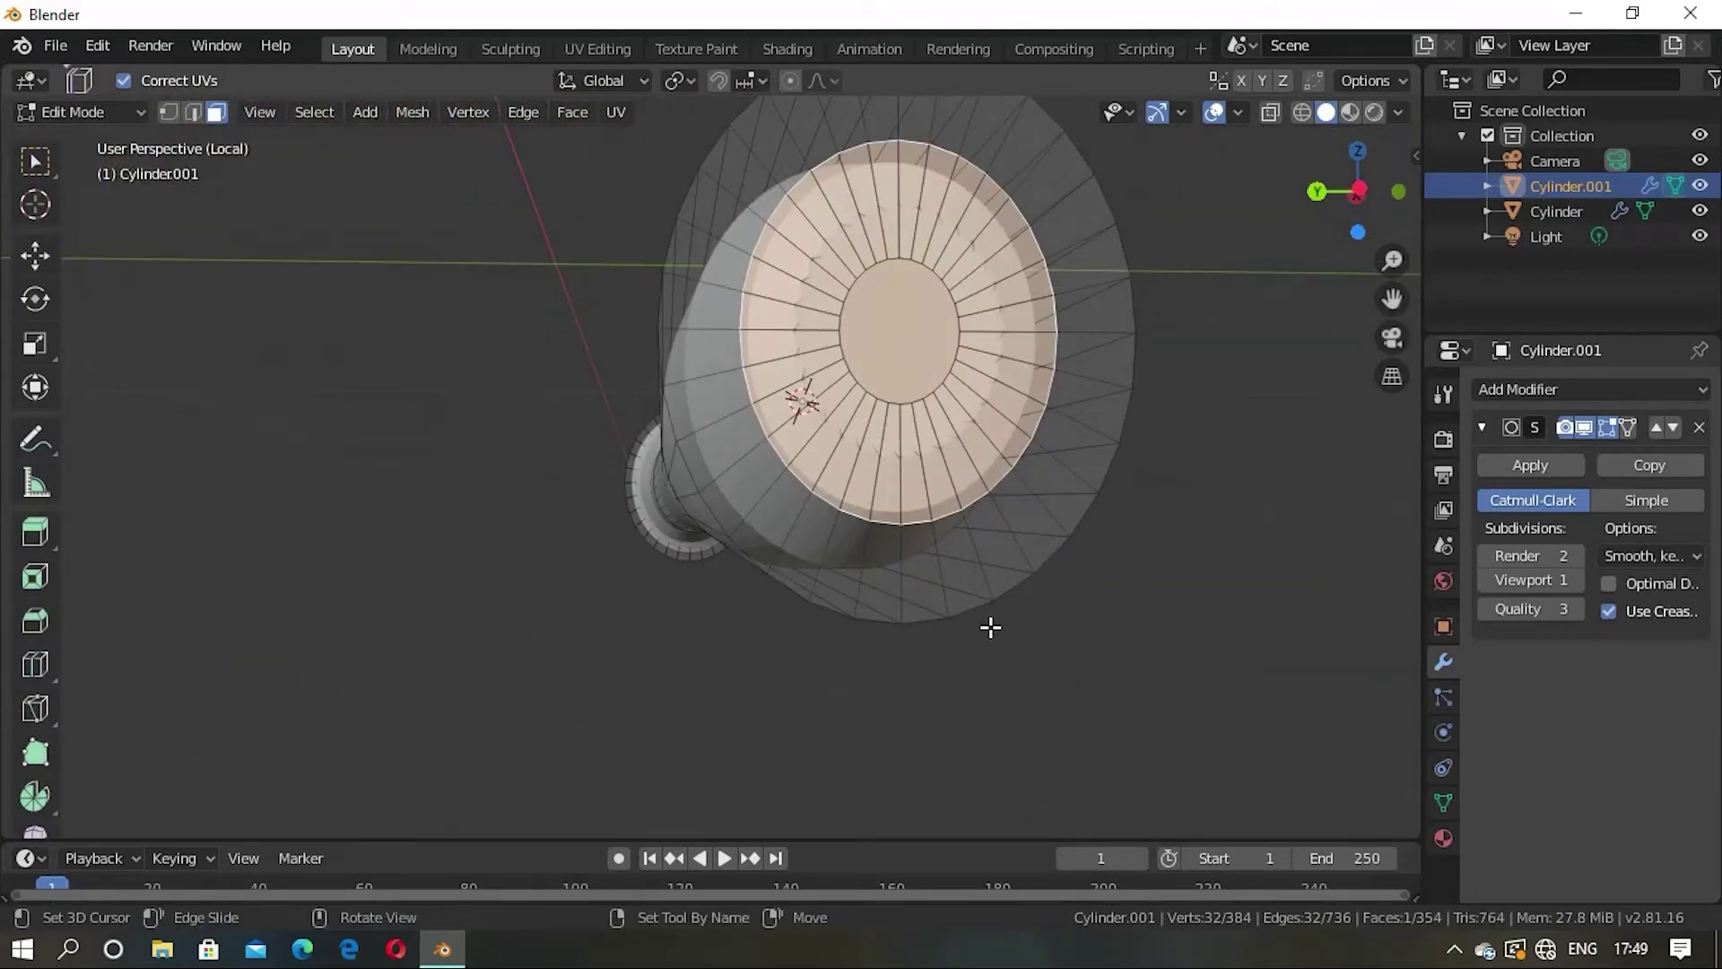
key(ctrl)
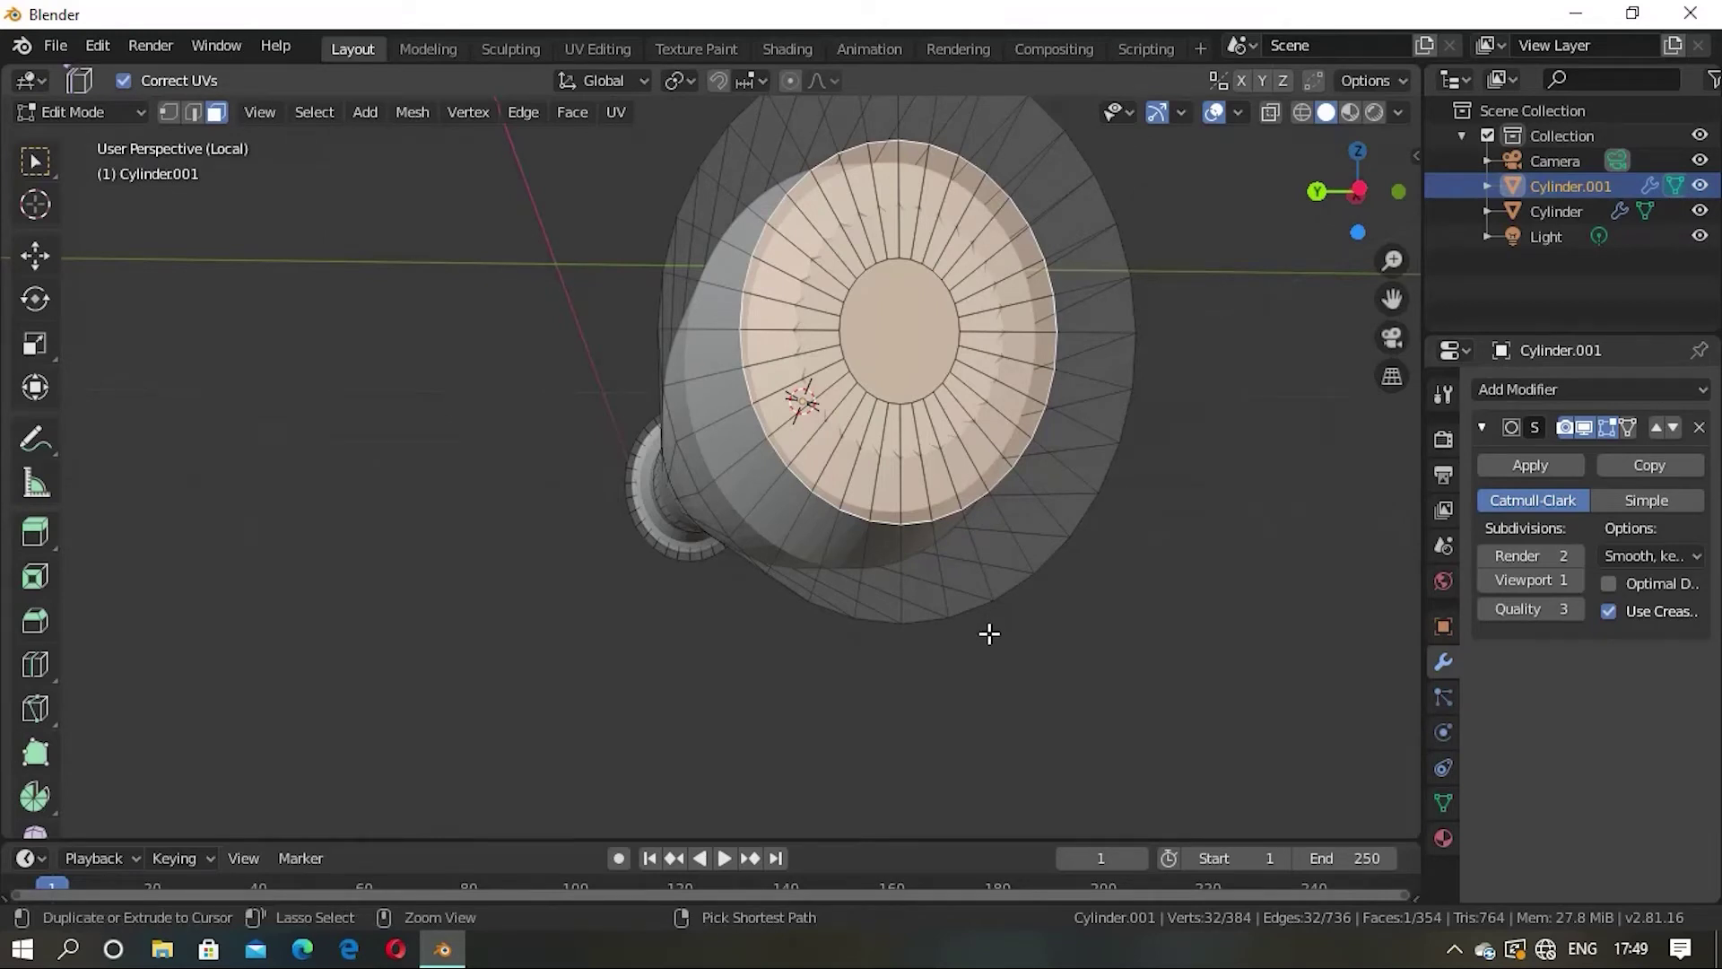
key(Tab)
key(Tab)
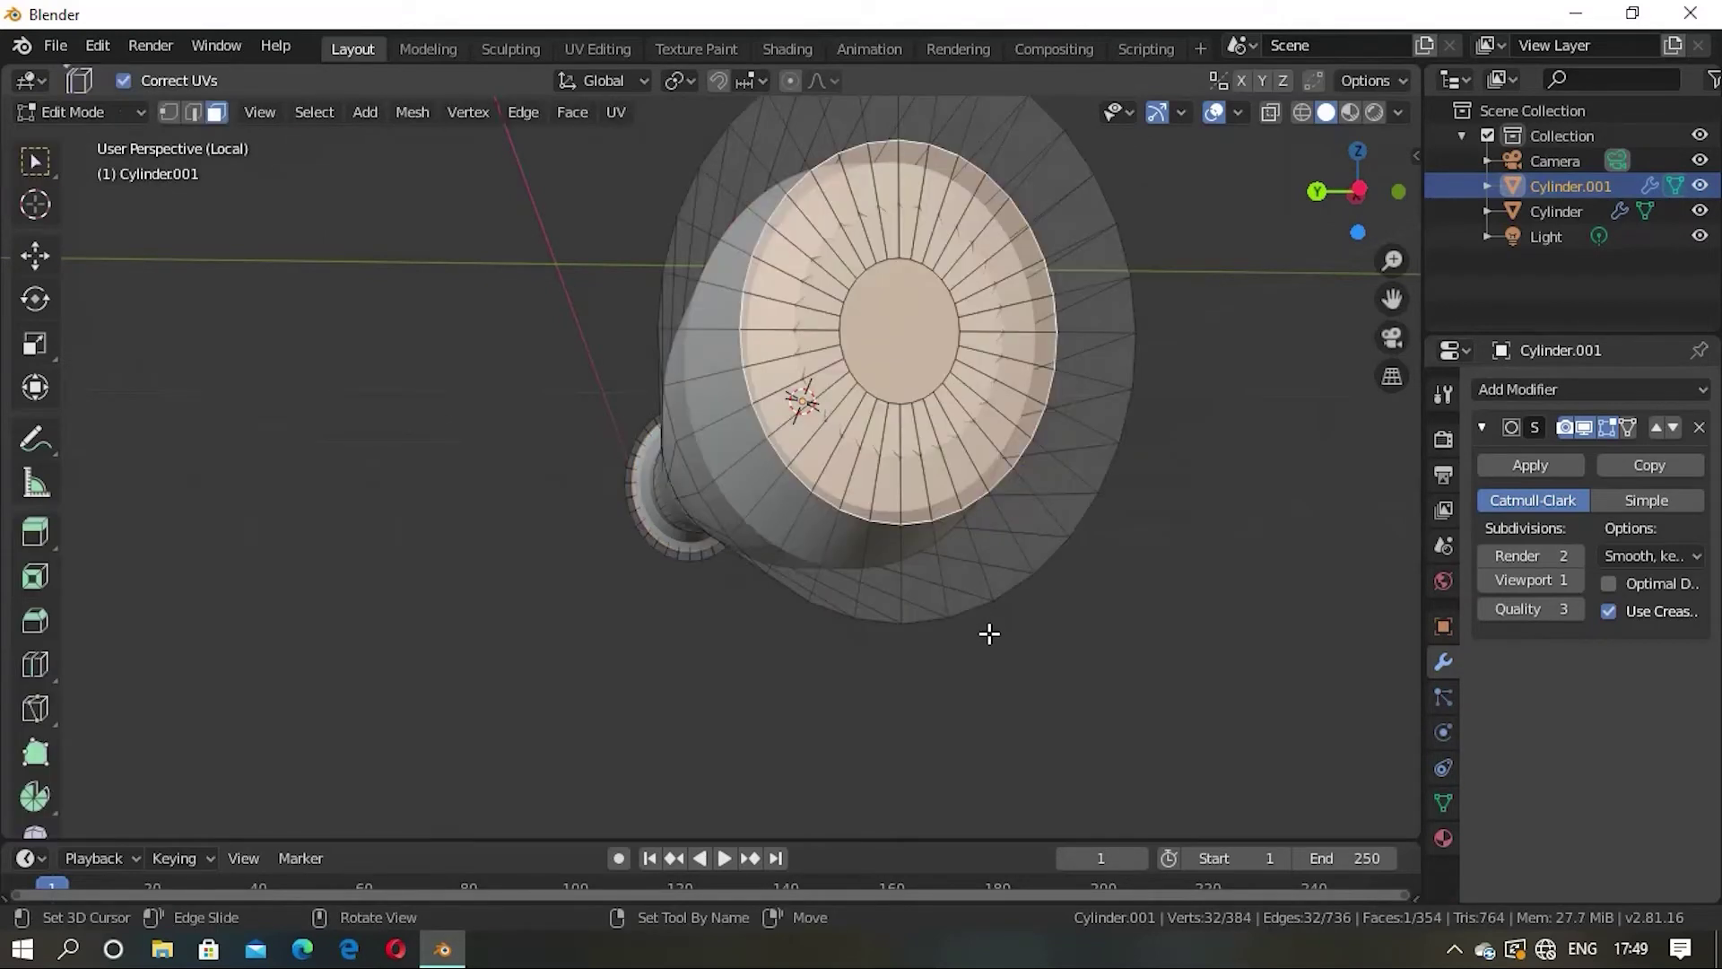
key(ctrl+KP_Subtract)
key(ctrl)
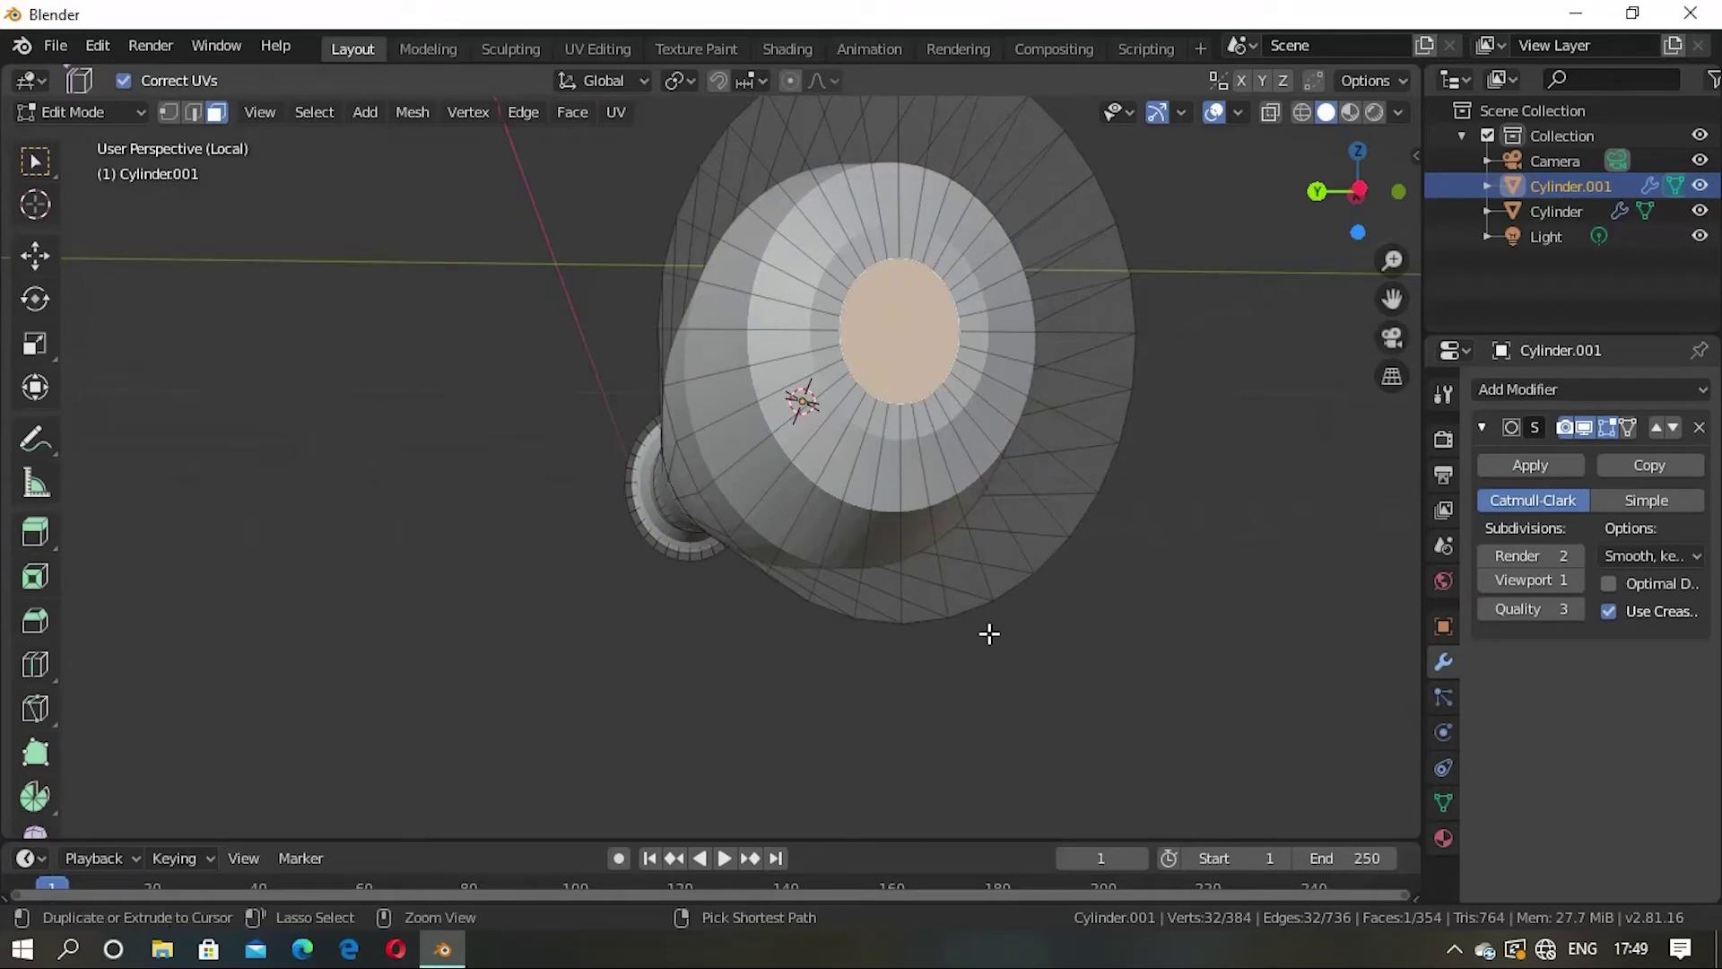
key(ctrl+z)
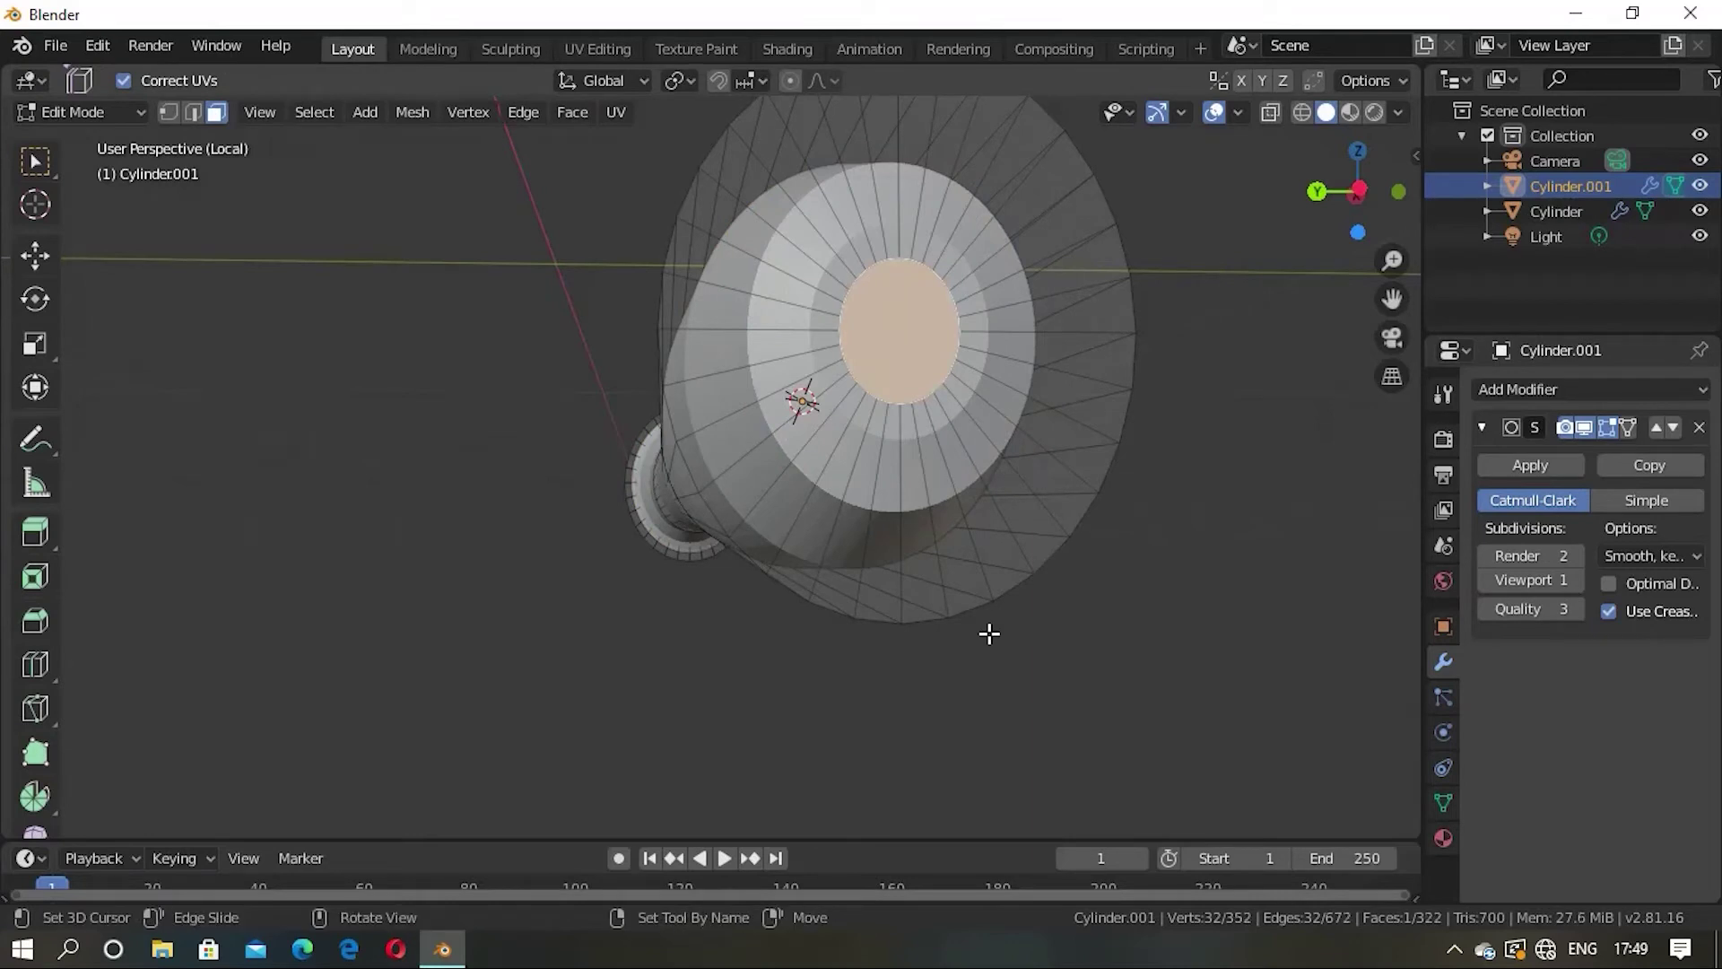
key(ctrl)
key(ctrl+z)
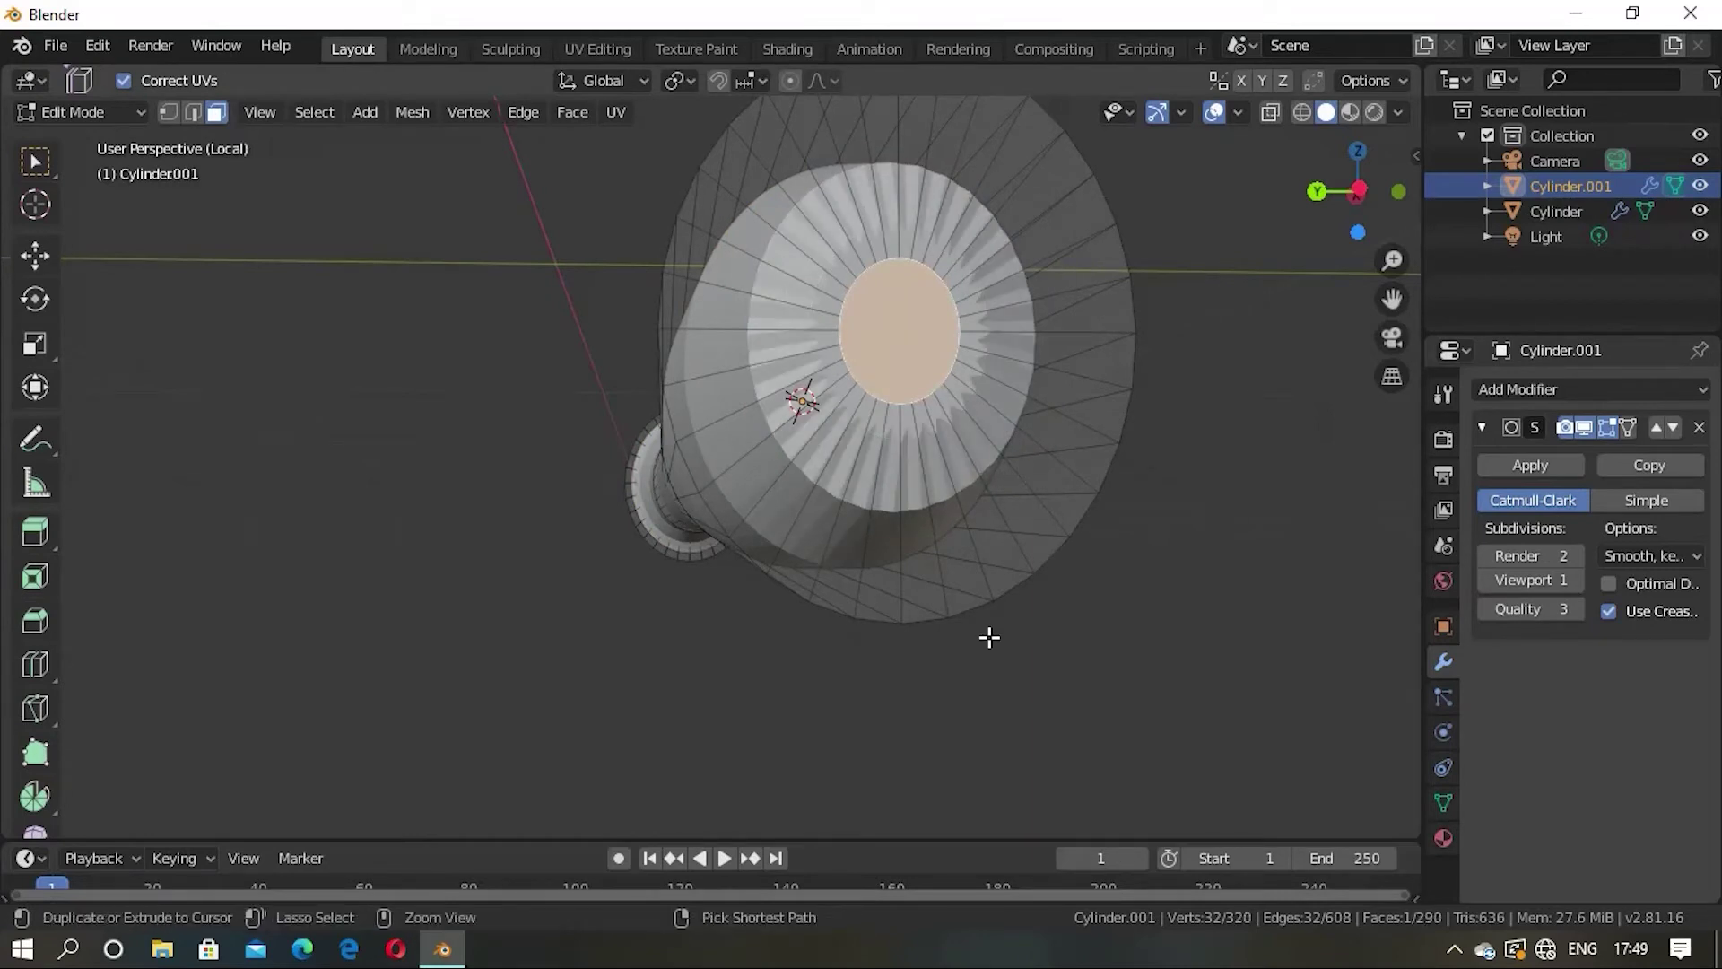
key(Tab)
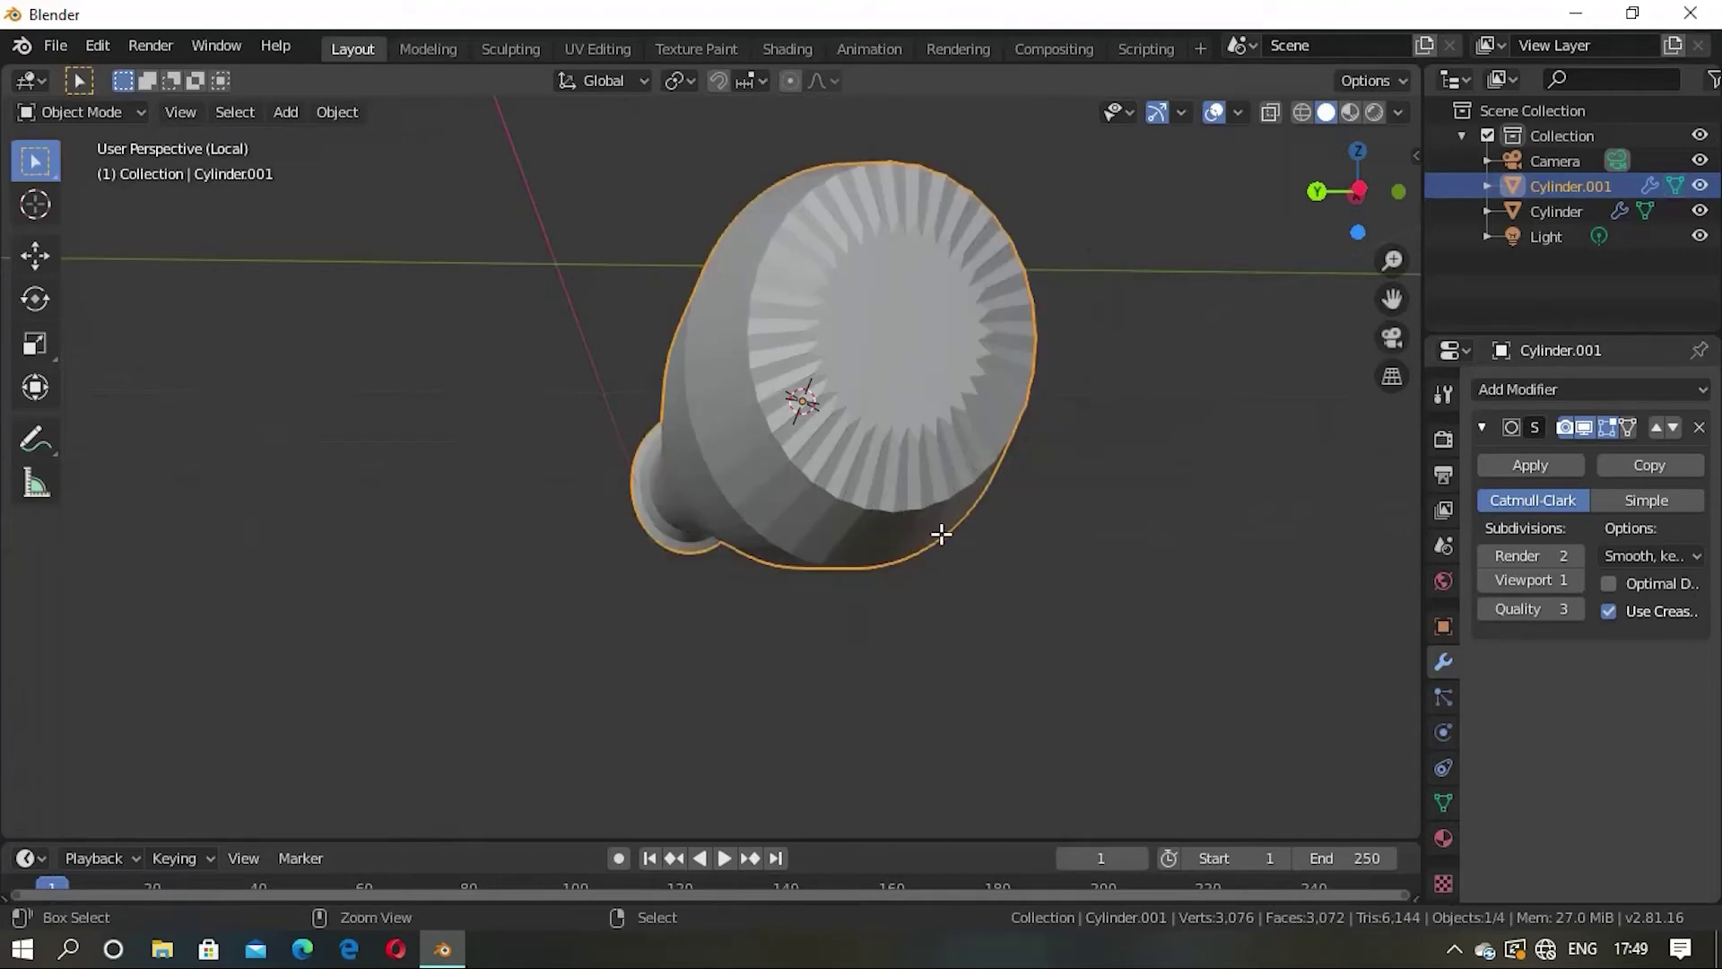
key(Tab)
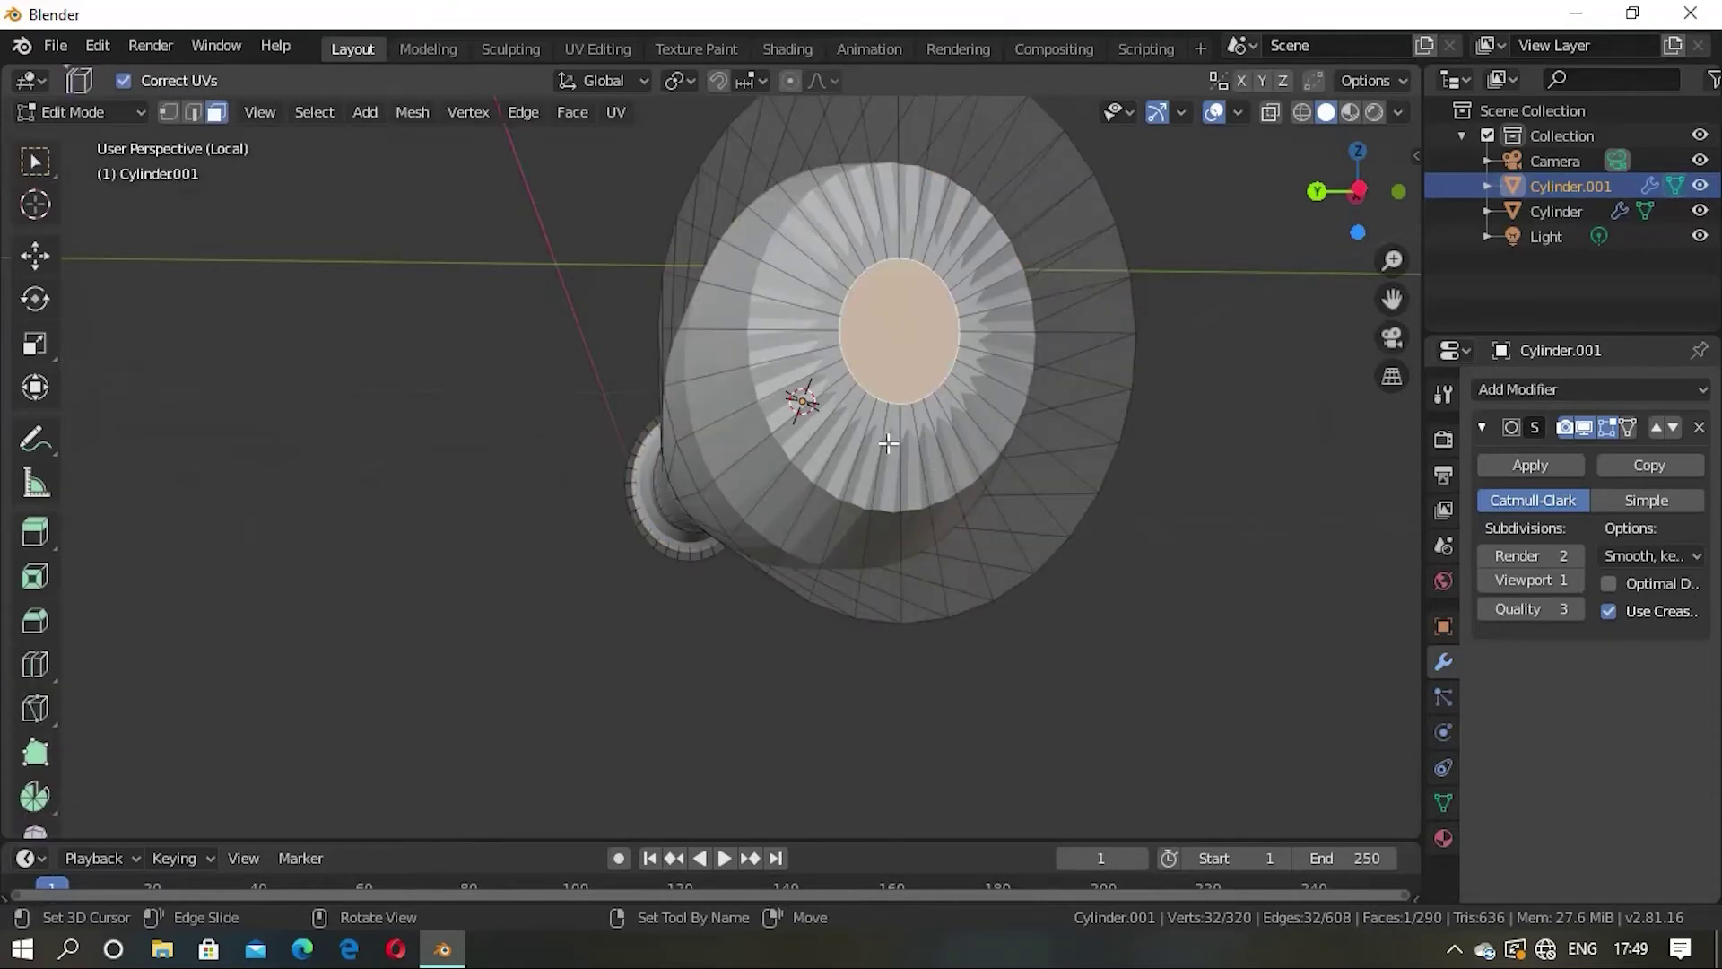
Step: Inset the stem's end face twice and return to Object Mode to view it
middle_drag(888, 443, 900, 454)
mouse_move(1100, 615)
middle_down()
mouse_move(998, 587)
mouse_move(1062, 643)
middle_up()
key(i)
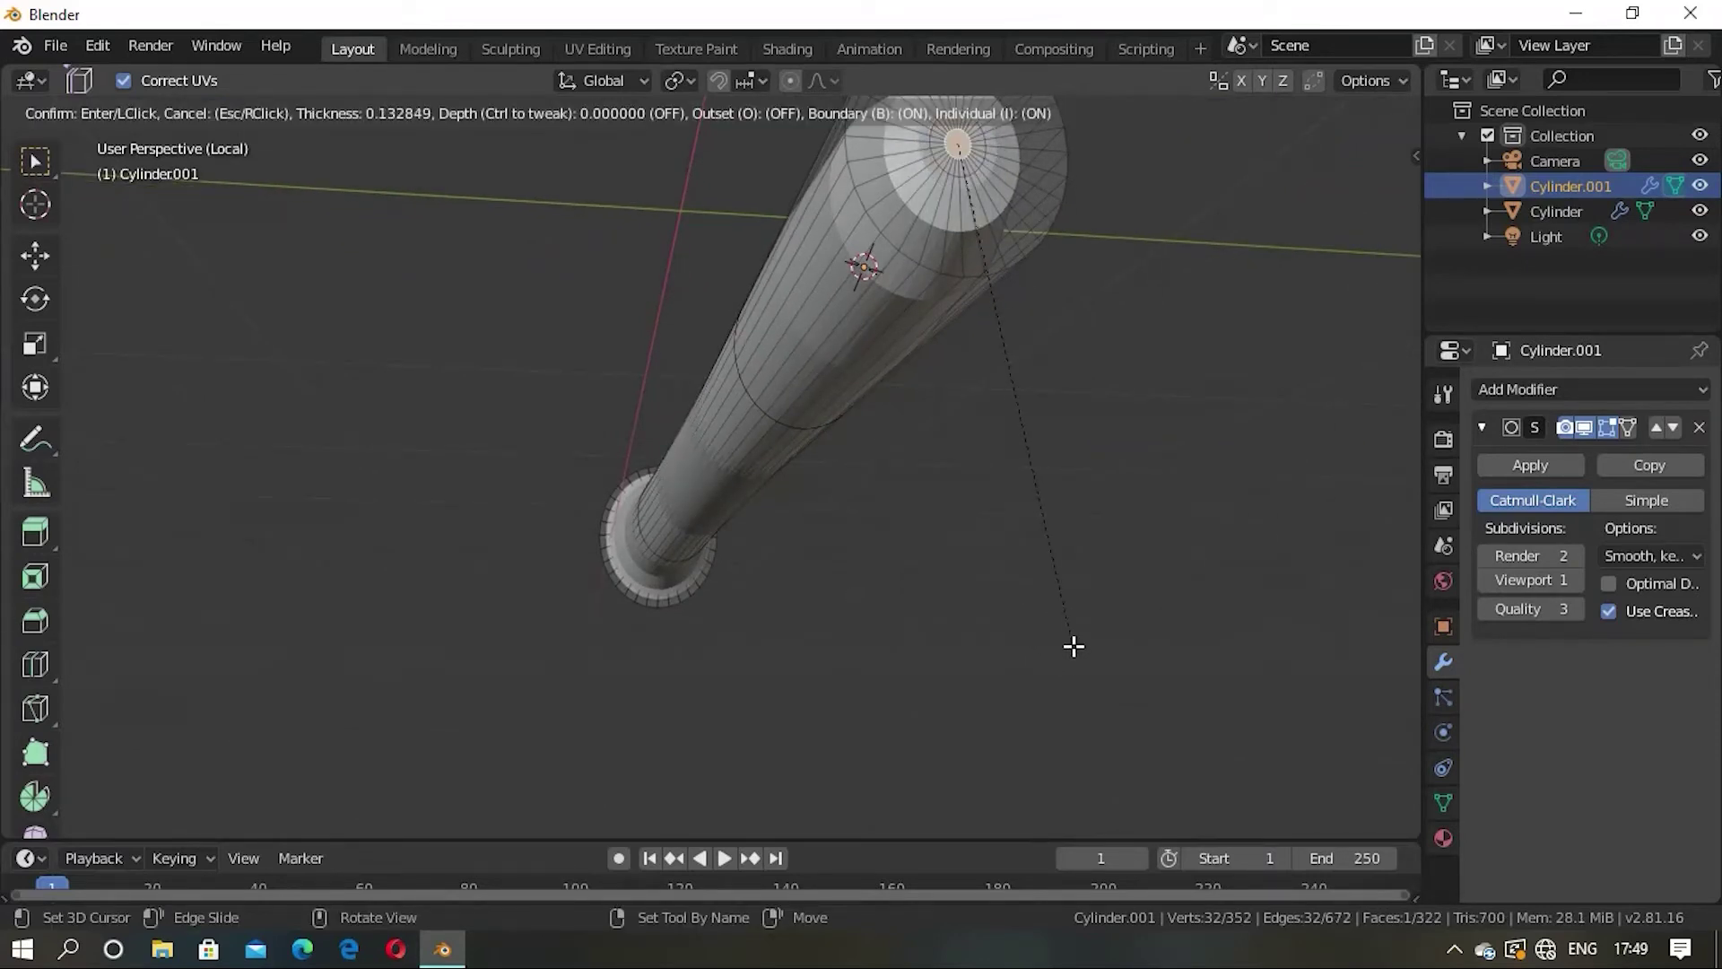
click(1140, 794)
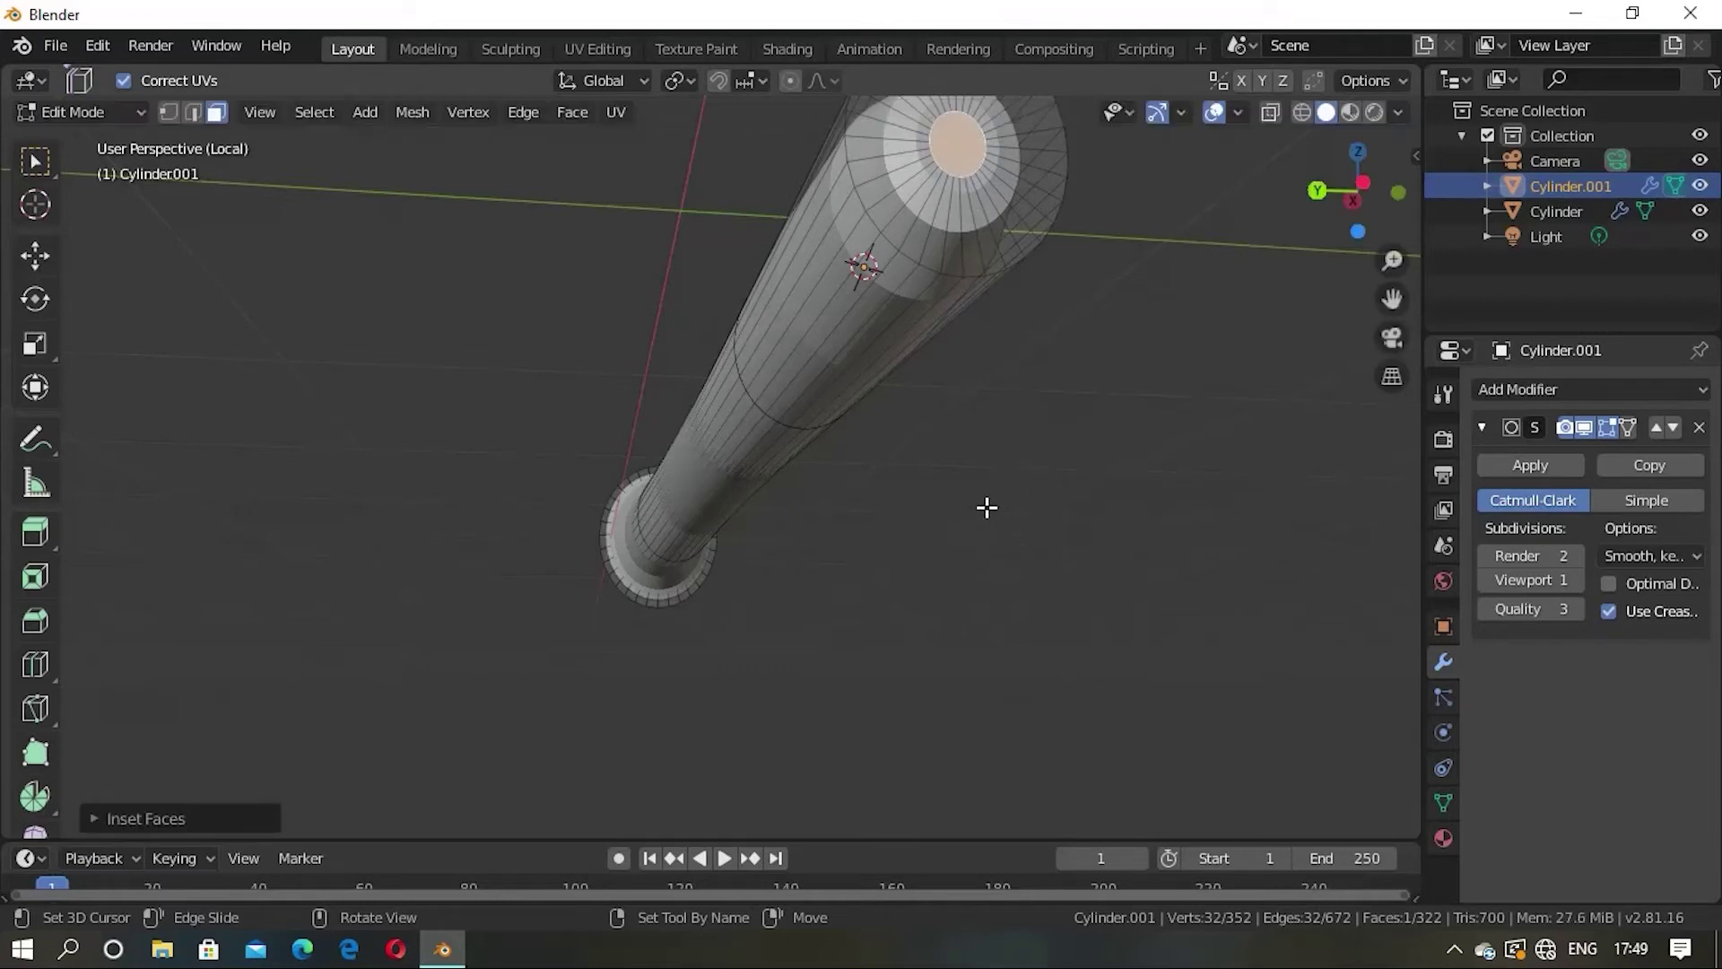
key(i)
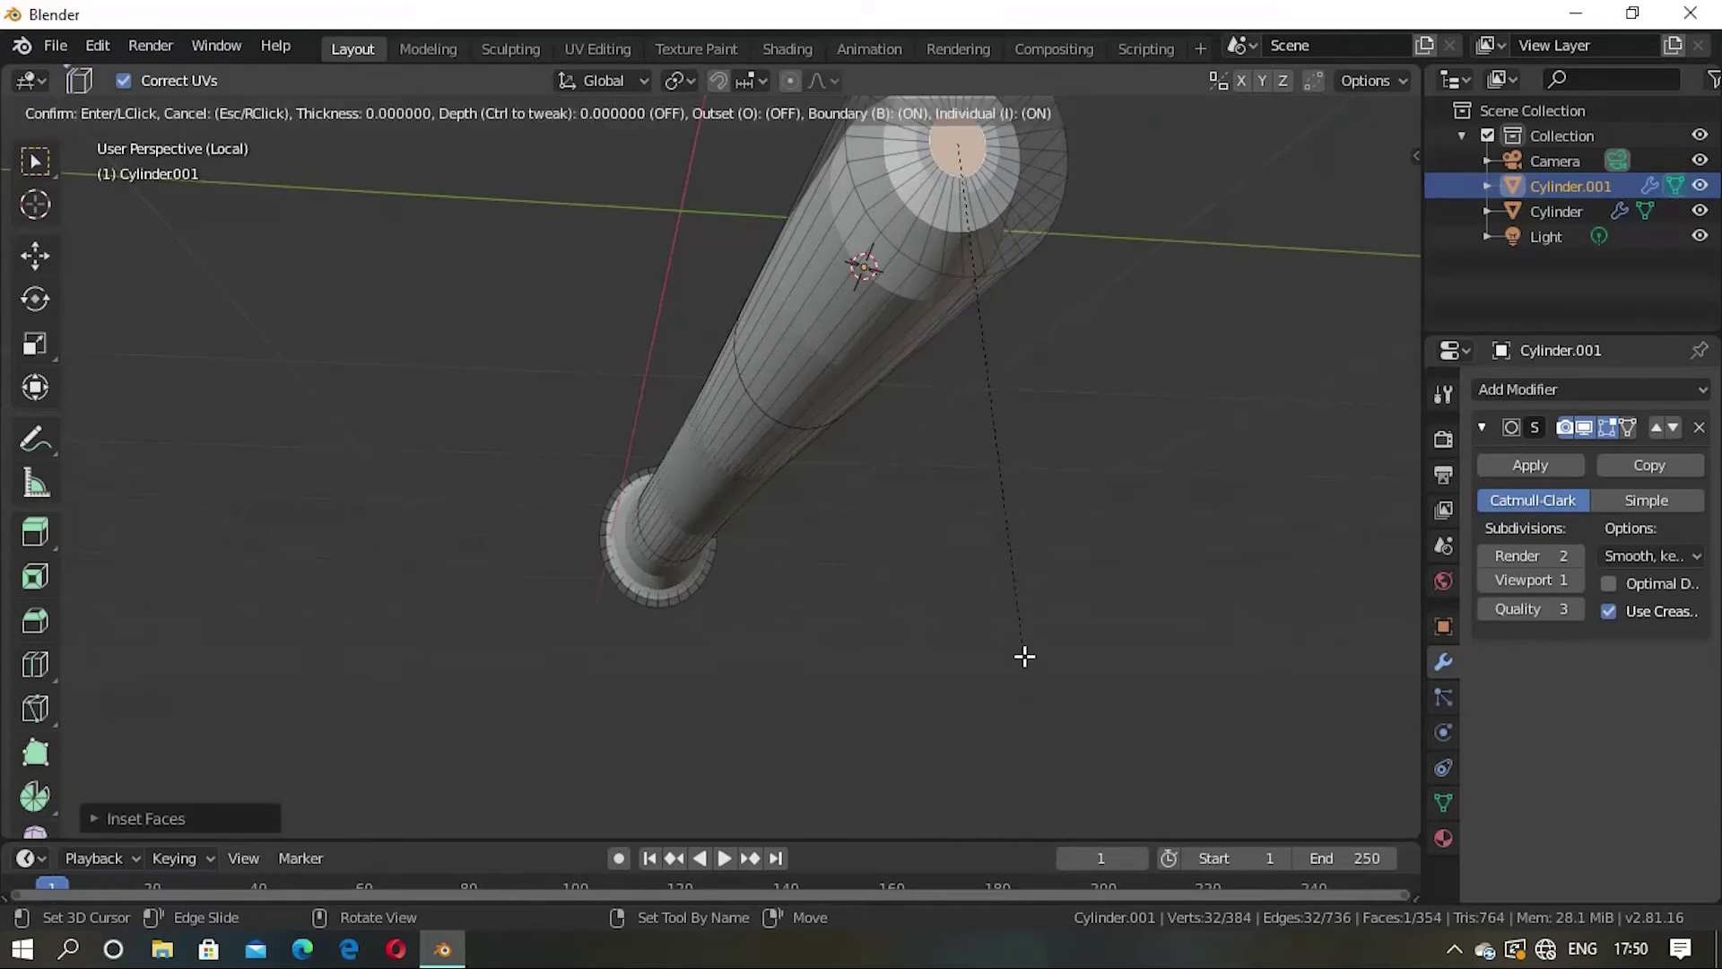
click(1025, 656)
mouse_move(1027, 597)
middle_down()
mouse_move(1042, 474)
mouse_move(996, 517)
middle_up()
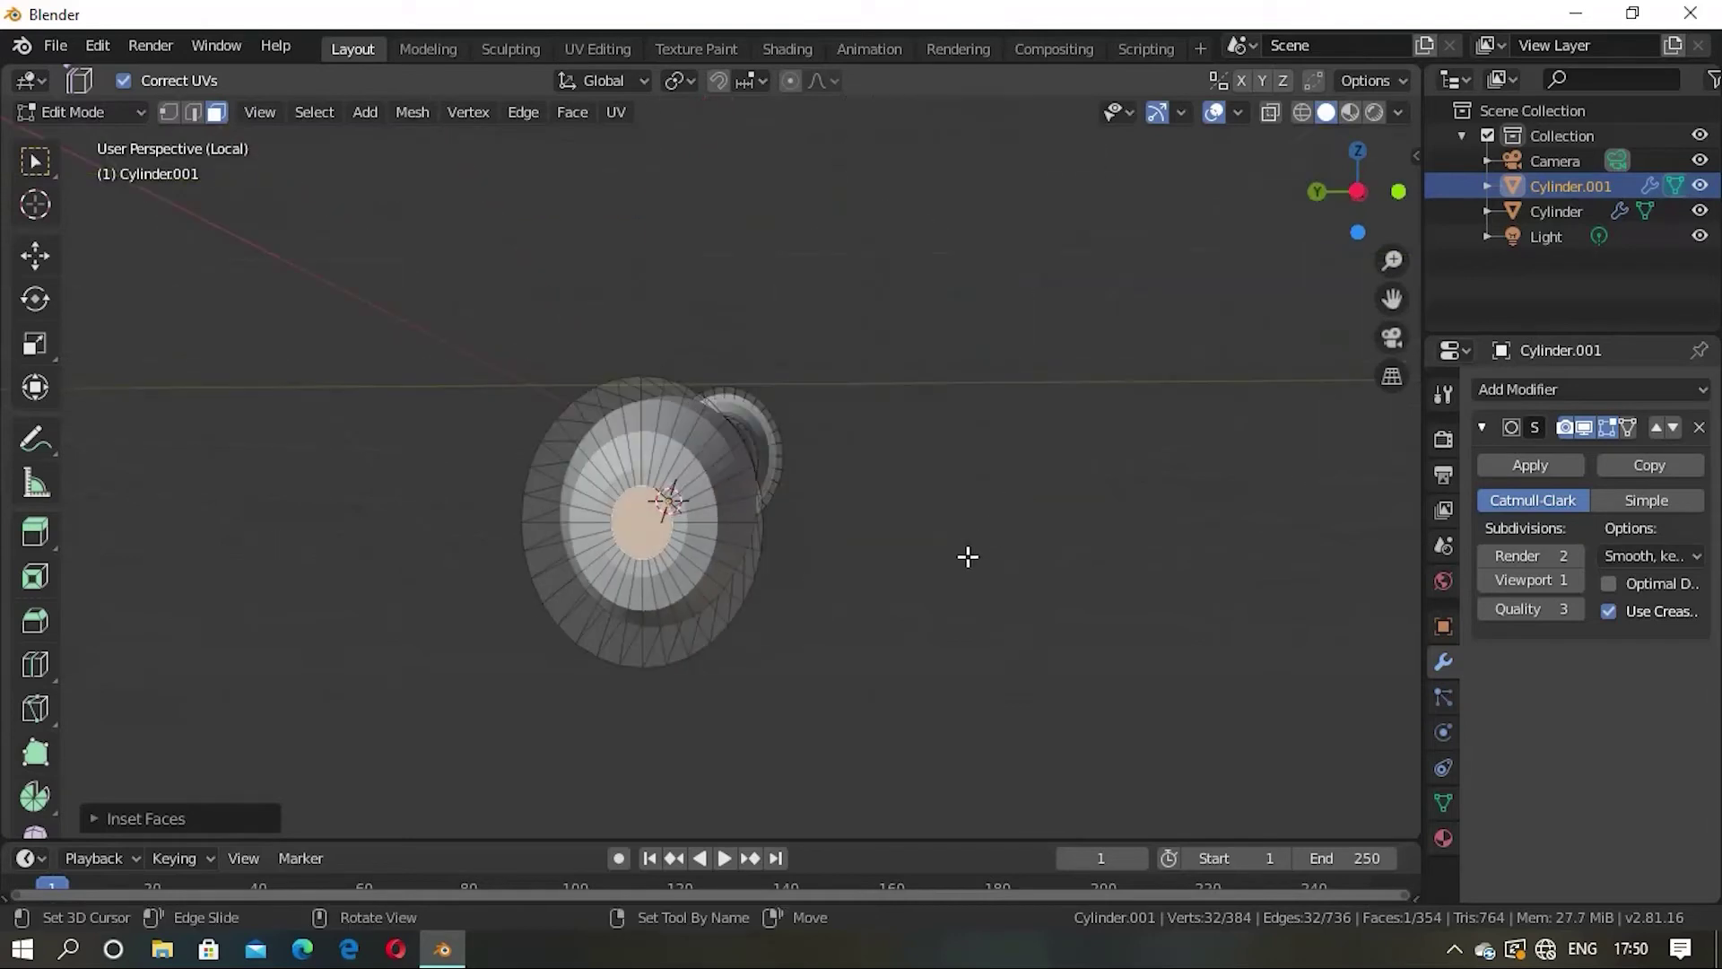
key(Tab)
drag(809, 584, 843, 599)
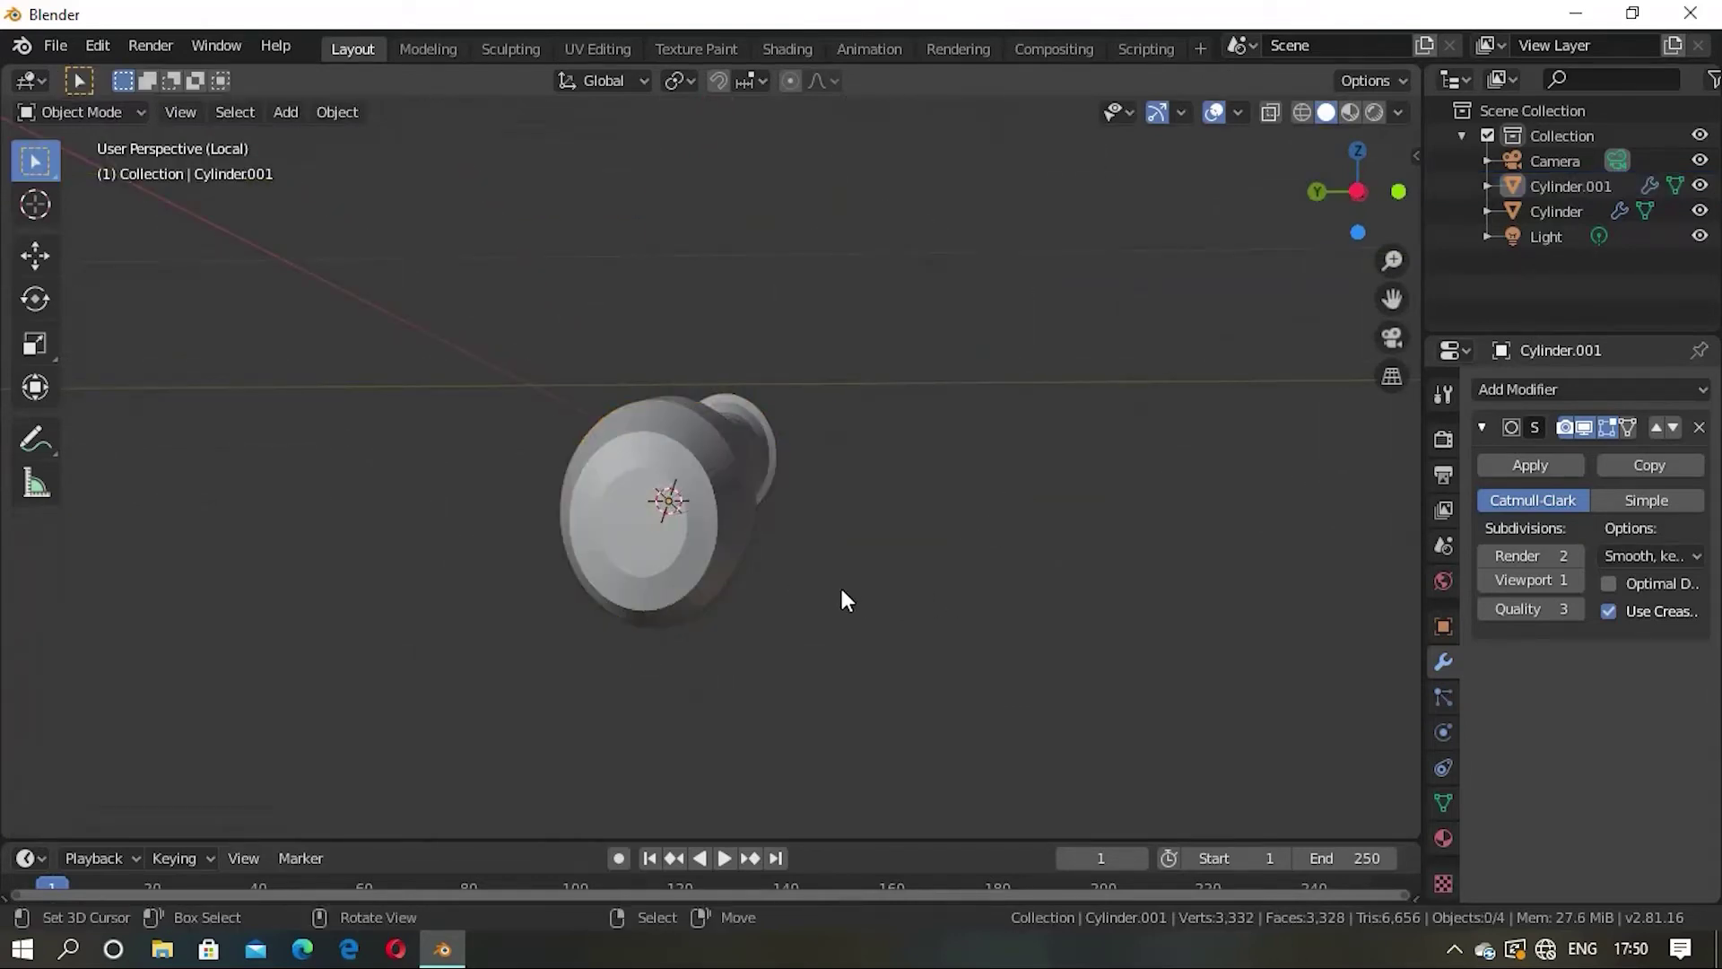
Step: Select the whole stem object and scale it very slightly smaller
mouse_move(758, 592)
middle_down()
mouse_move(861, 584)
mouse_move(904, 485)
mouse_move(973, 488)
mouse_move(1037, 565)
middle_up()
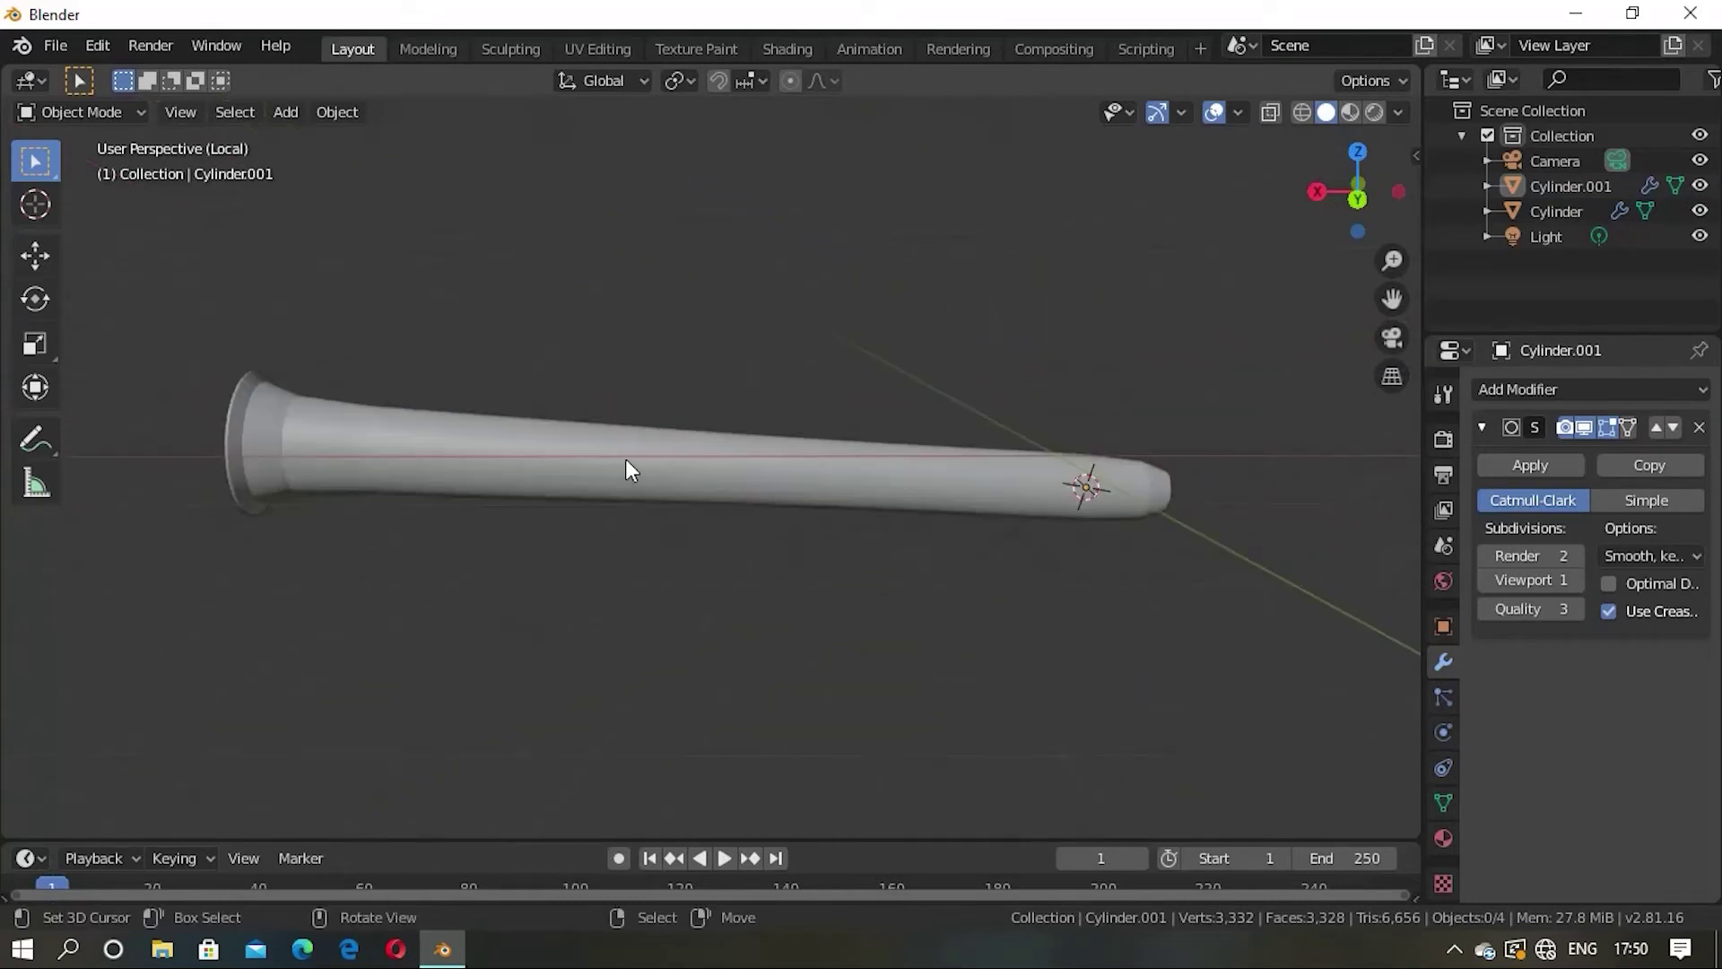
mouse_move(626, 469)
middle_down()
mouse_move(769, 496)
mouse_move(584, 511)
mouse_move(515, 573)
mouse_move(492, 534)
mouse_move(567, 535)
mouse_move(673, 585)
middle_up()
key(Tab)
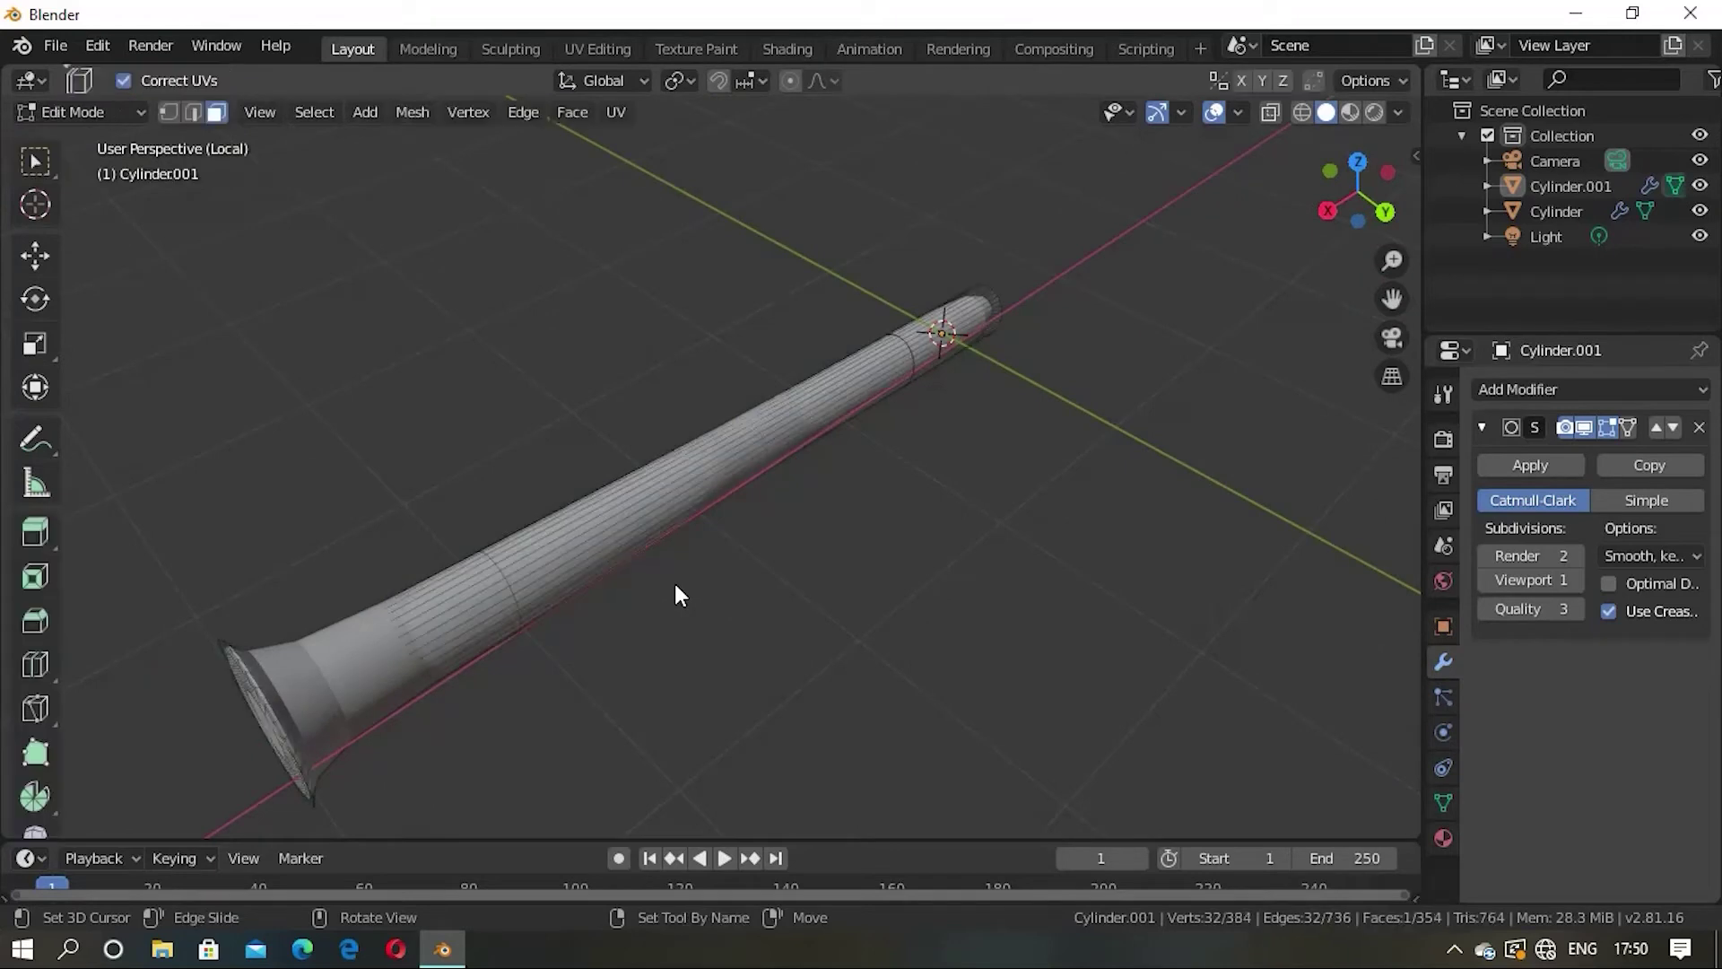
key(Tab)
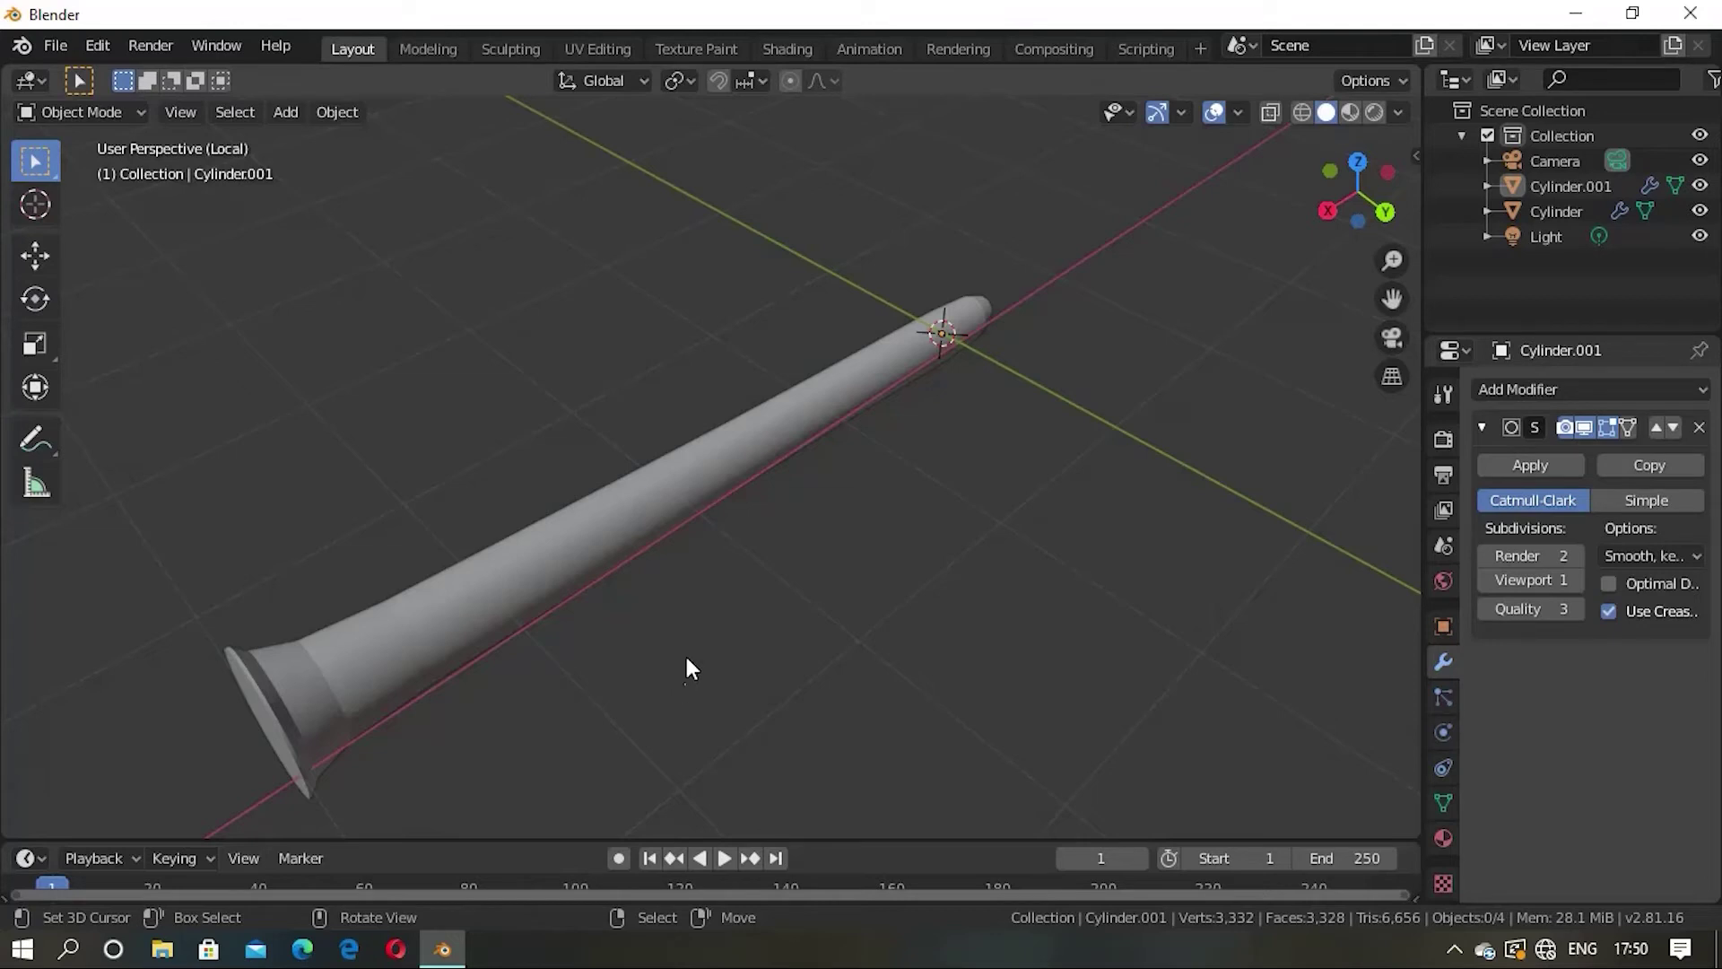
click(598, 532)
key(s)
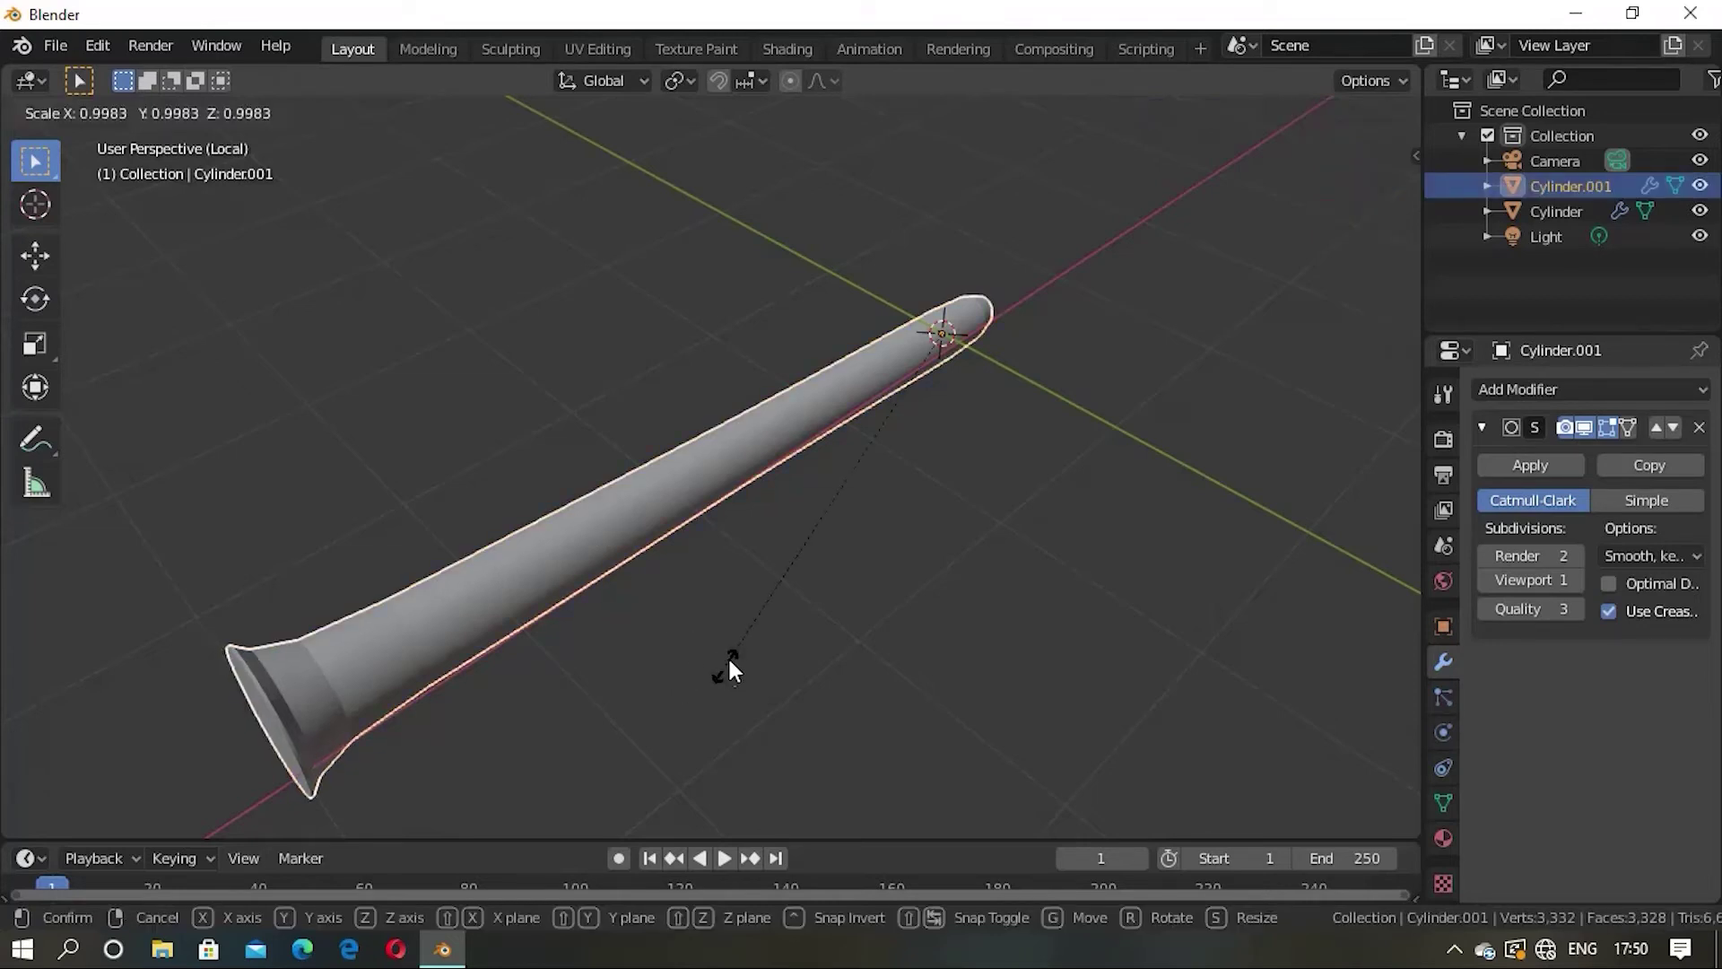
click(785, 608)
Step: Deselect the stem, orbit along its length, and enter Edit Mode on its mesh
mouse_move(789, 618)
middle_down()
mouse_move(884, 523)
mouse_move(842, 454)
mouse_move(769, 475)
mouse_move(847, 493)
middle_up()
click(851, 538)
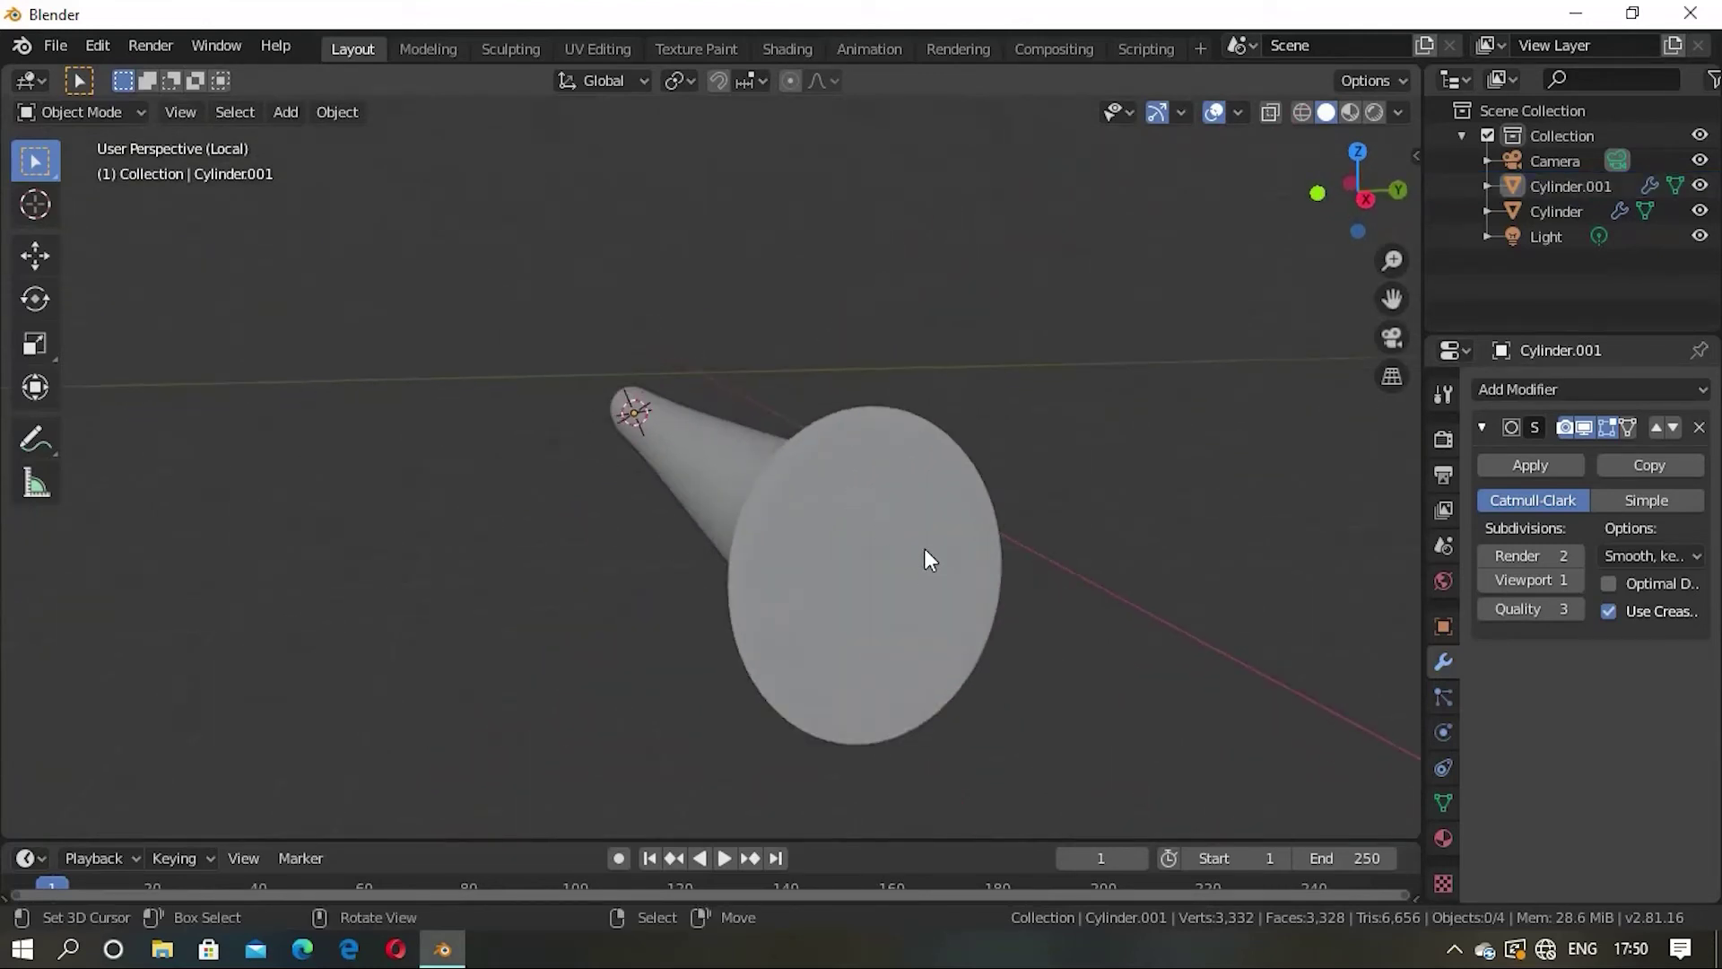
mouse_move(927, 558)
middle_down()
mouse_move(884, 469)
mouse_move(738, 439)
mouse_move(700, 601)
mouse_move(858, 531)
mouse_move(706, 625)
mouse_move(815, 591)
mouse_move(824, 529)
mouse_move(799, 622)
mouse_move(615, 477)
mouse_move(611, 538)
mouse_move(666, 526)
middle_up()
key(Tab)
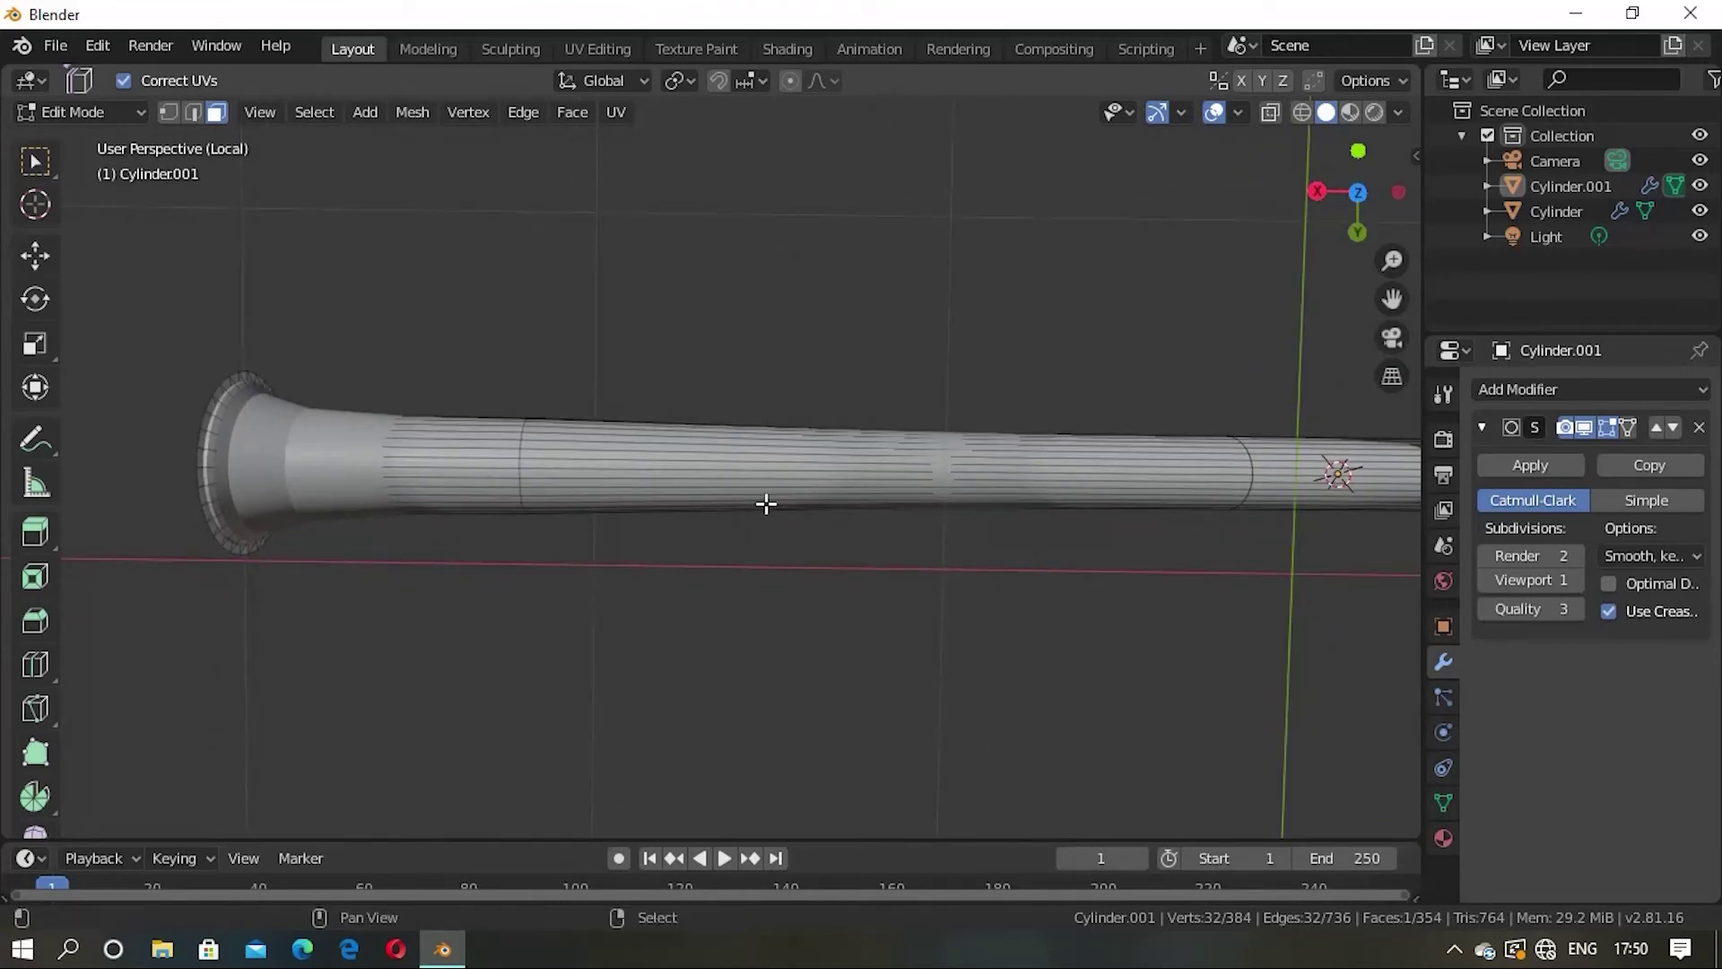
Step: Scale down the middle face loop into a narrow waist and view the smoothed stem in Object Mode
alt+shift+click(777, 466)
mouse_move(945, 489)
middle_down()
mouse_move(1019, 320)
mouse_move(1080, 557)
mouse_move(1036, 369)
mouse_move(1073, 469)
mouse_move(869, 514)
middle_up()
mouse_move(822, 454)
middle_down()
mouse_move(926, 485)
mouse_move(923, 684)
middle_up()
key(s)
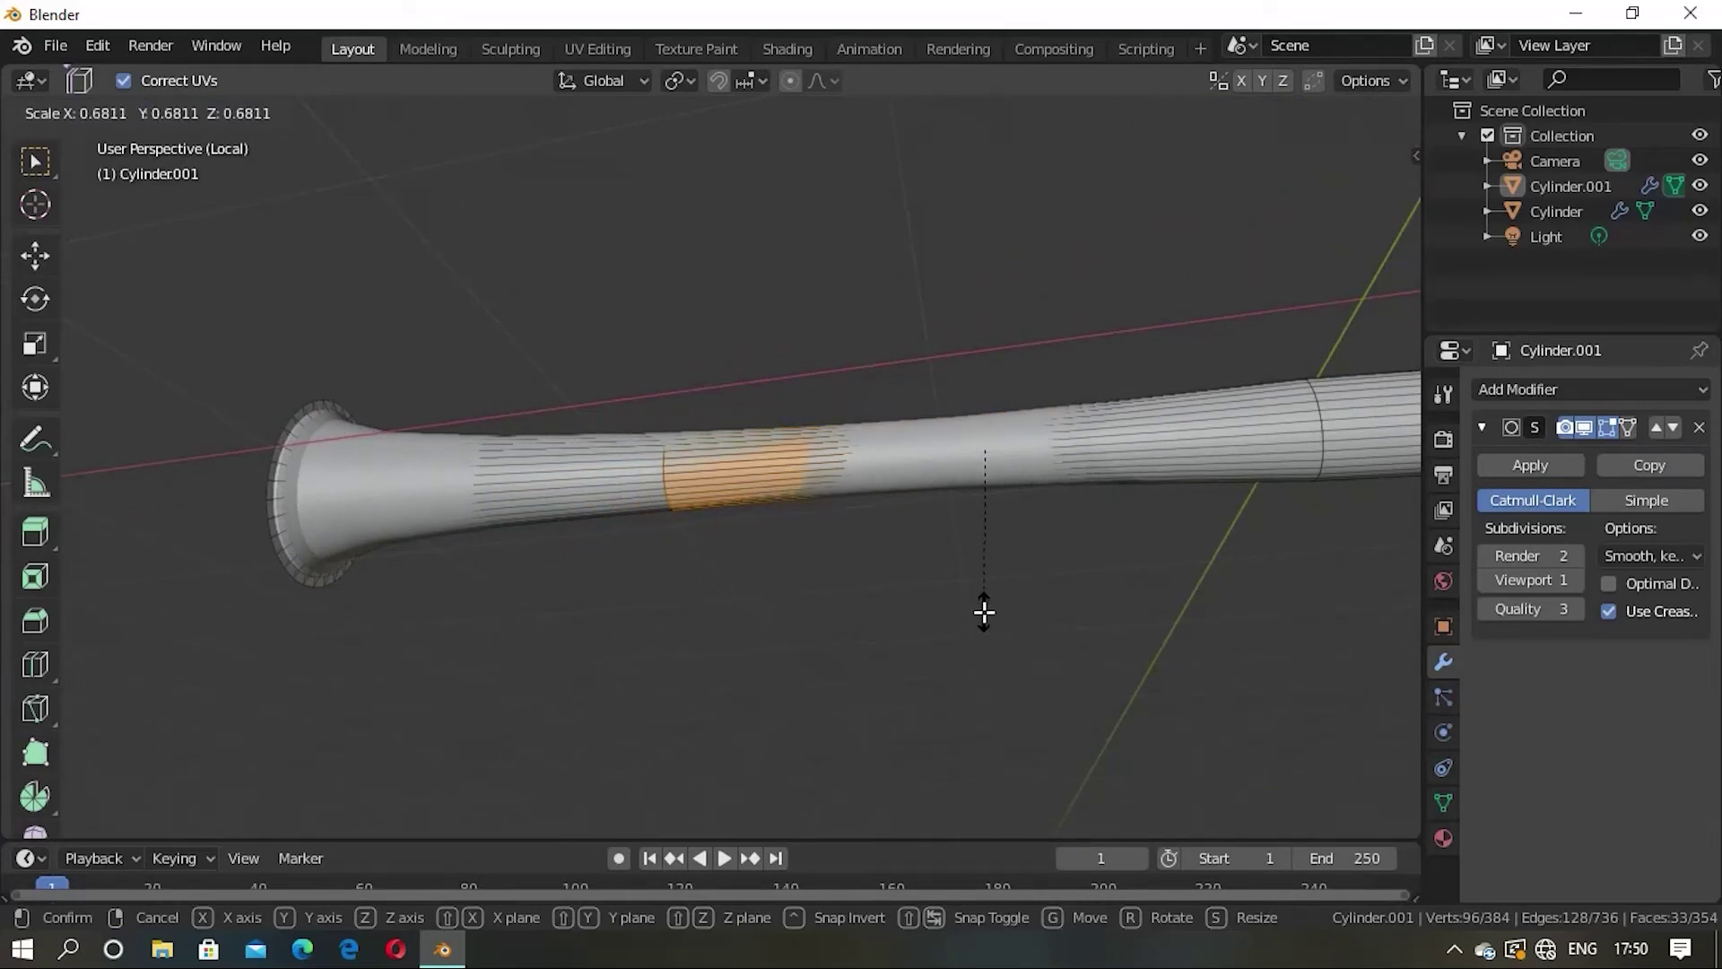
click(991, 543)
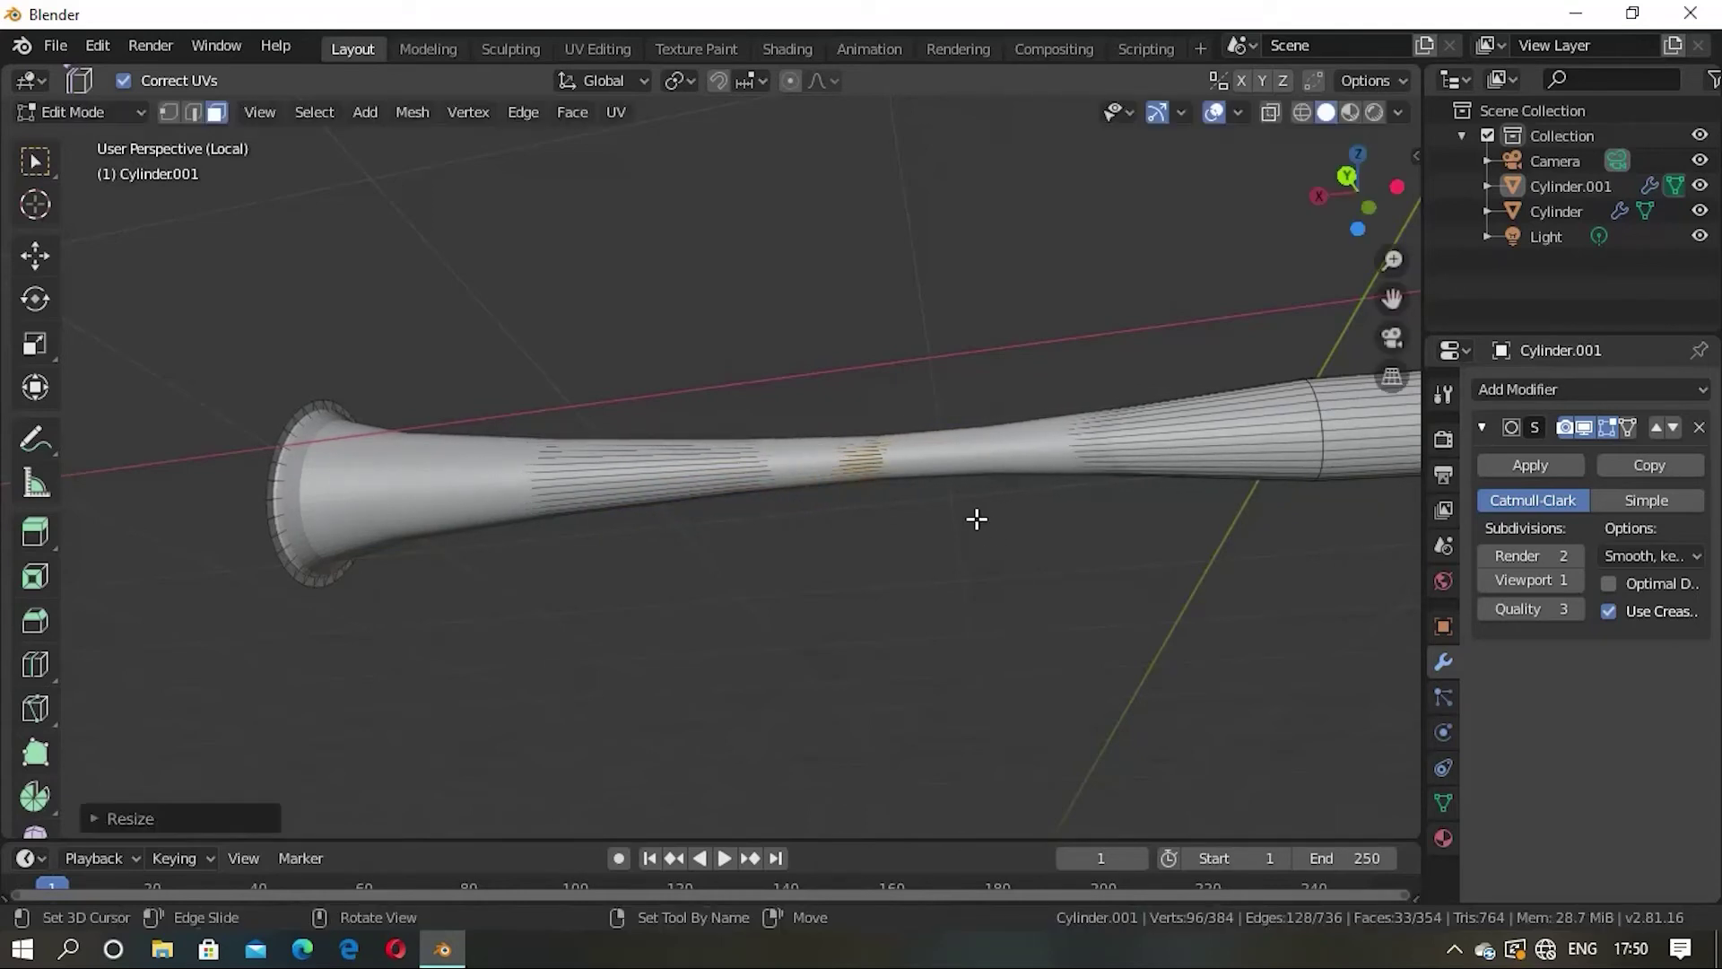
scroll(977, 516, down, 3)
mouse_move(961, 543)
middle_down()
mouse_move(962, 604)
mouse_move(1017, 559)
mouse_move(875, 580)
middle_up()
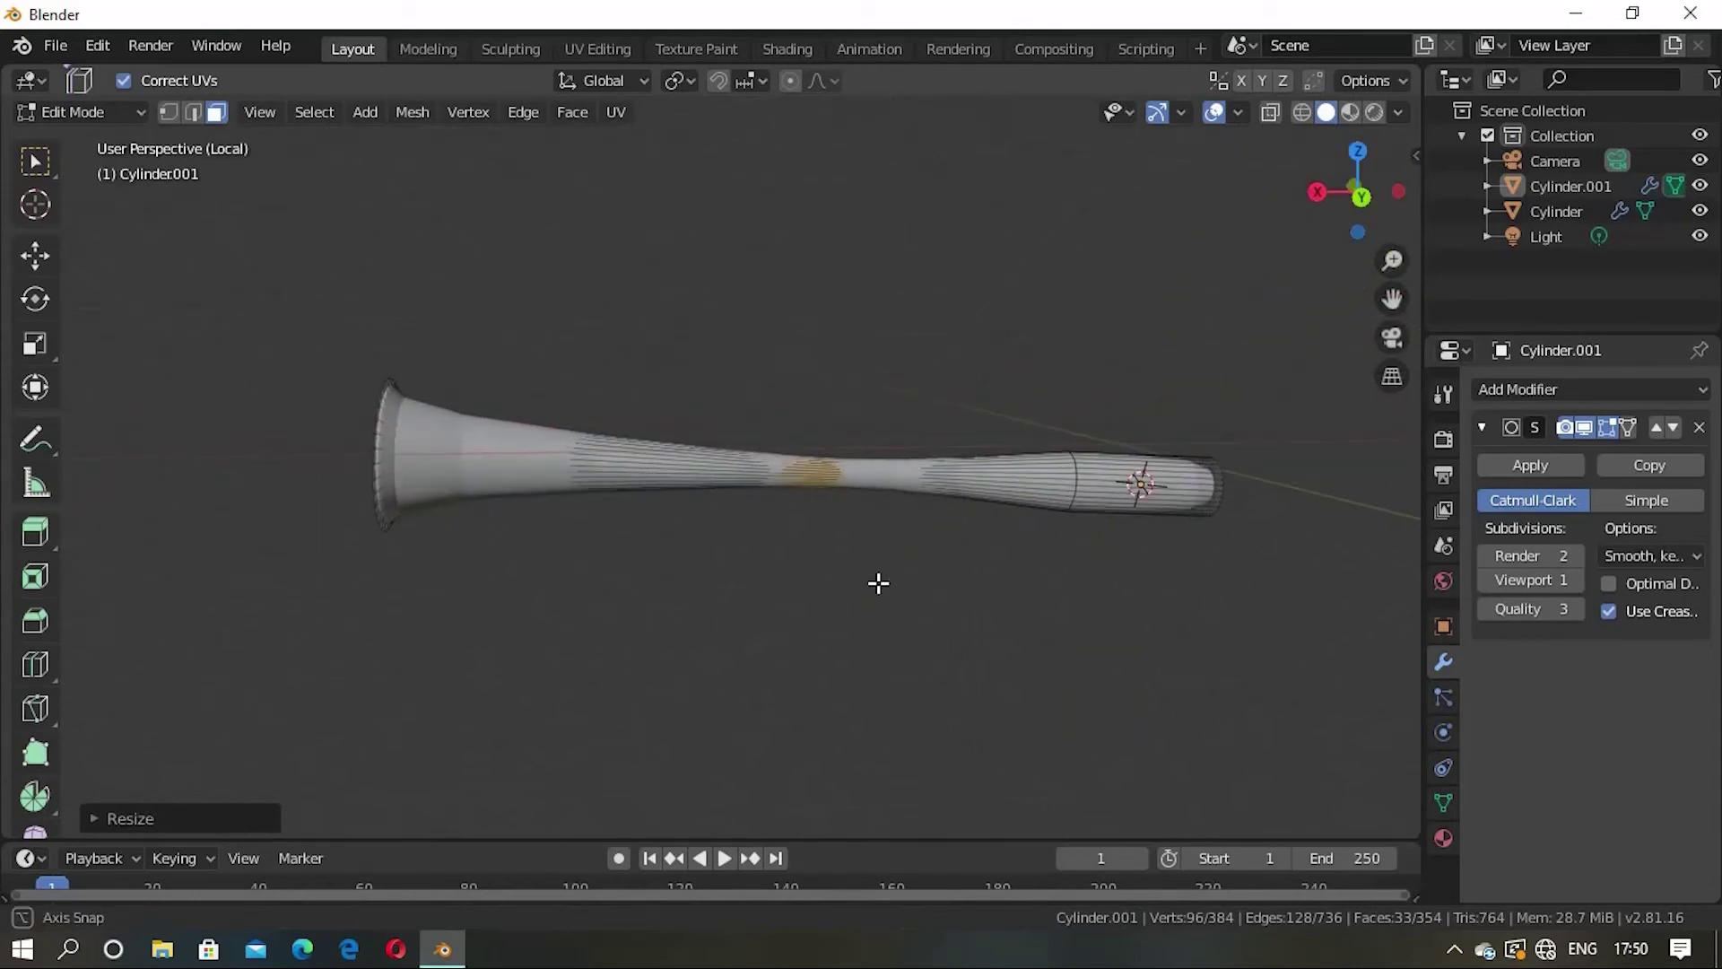
key(Tab)
mouse_move(814, 518)
middle_down()
mouse_move(923, 633)
mouse_move(842, 584)
mouse_move(961, 569)
mouse_move(542, 577)
mouse_move(874, 515)
mouse_move(895, 552)
mouse_move(964, 466)
middle_up()
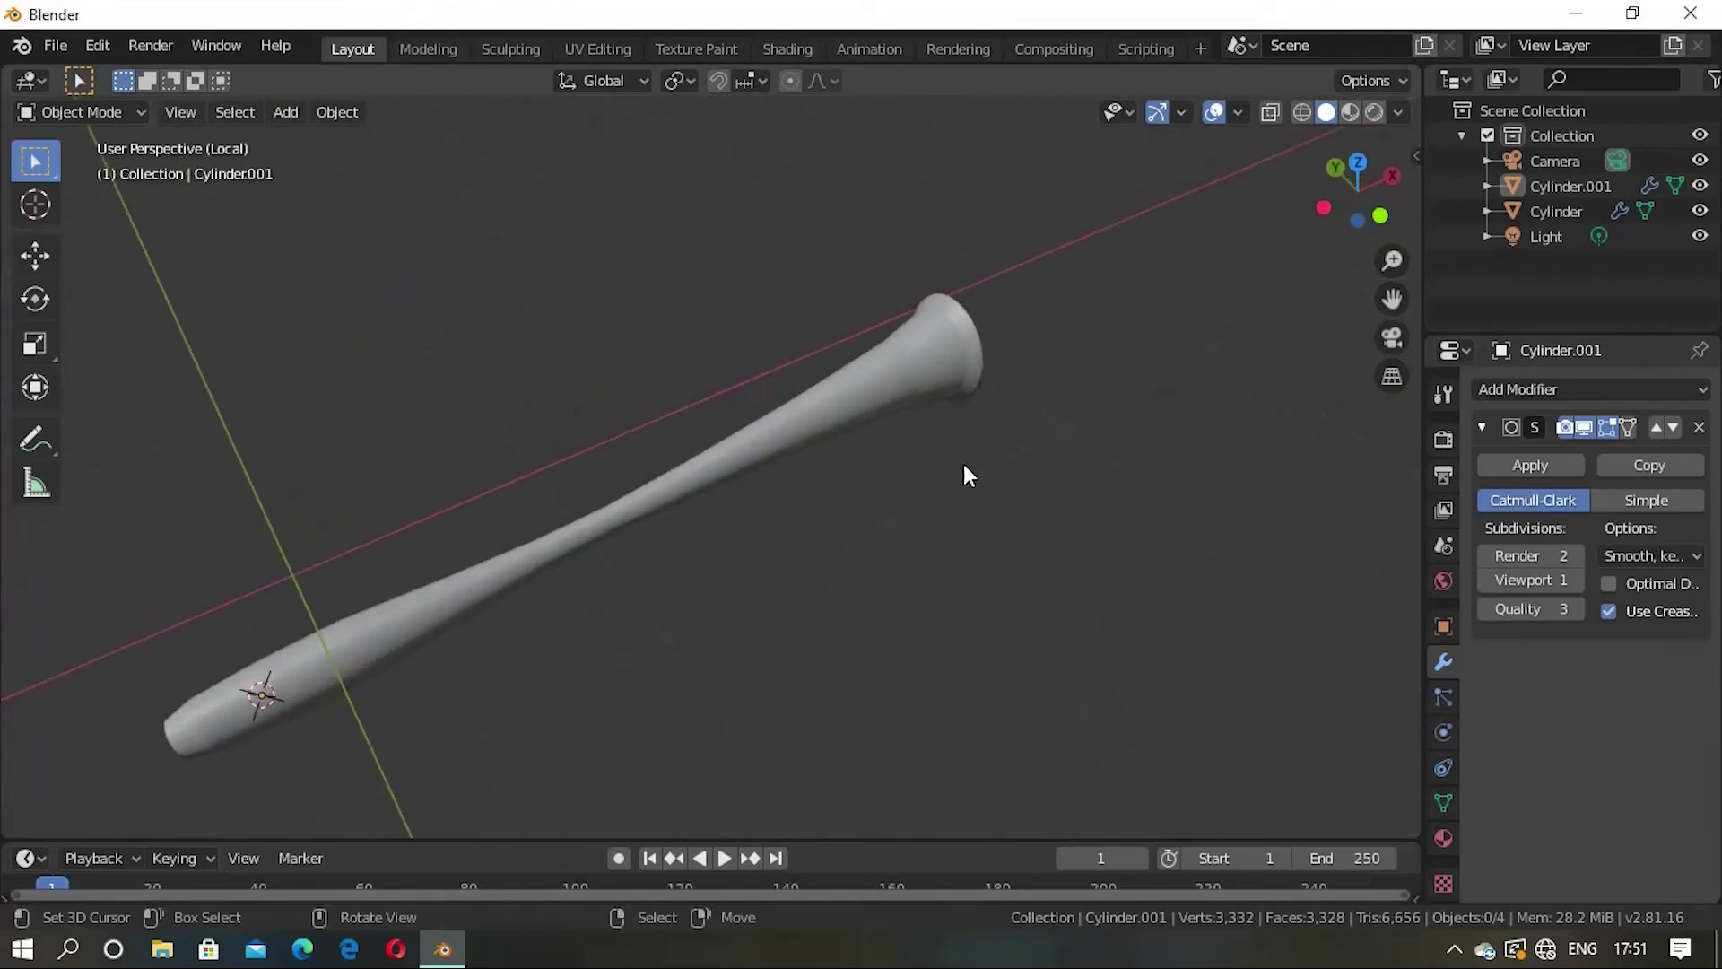
Step: Select the stem and search F3 for a shade smooth command with 'shs'
click(606, 511)
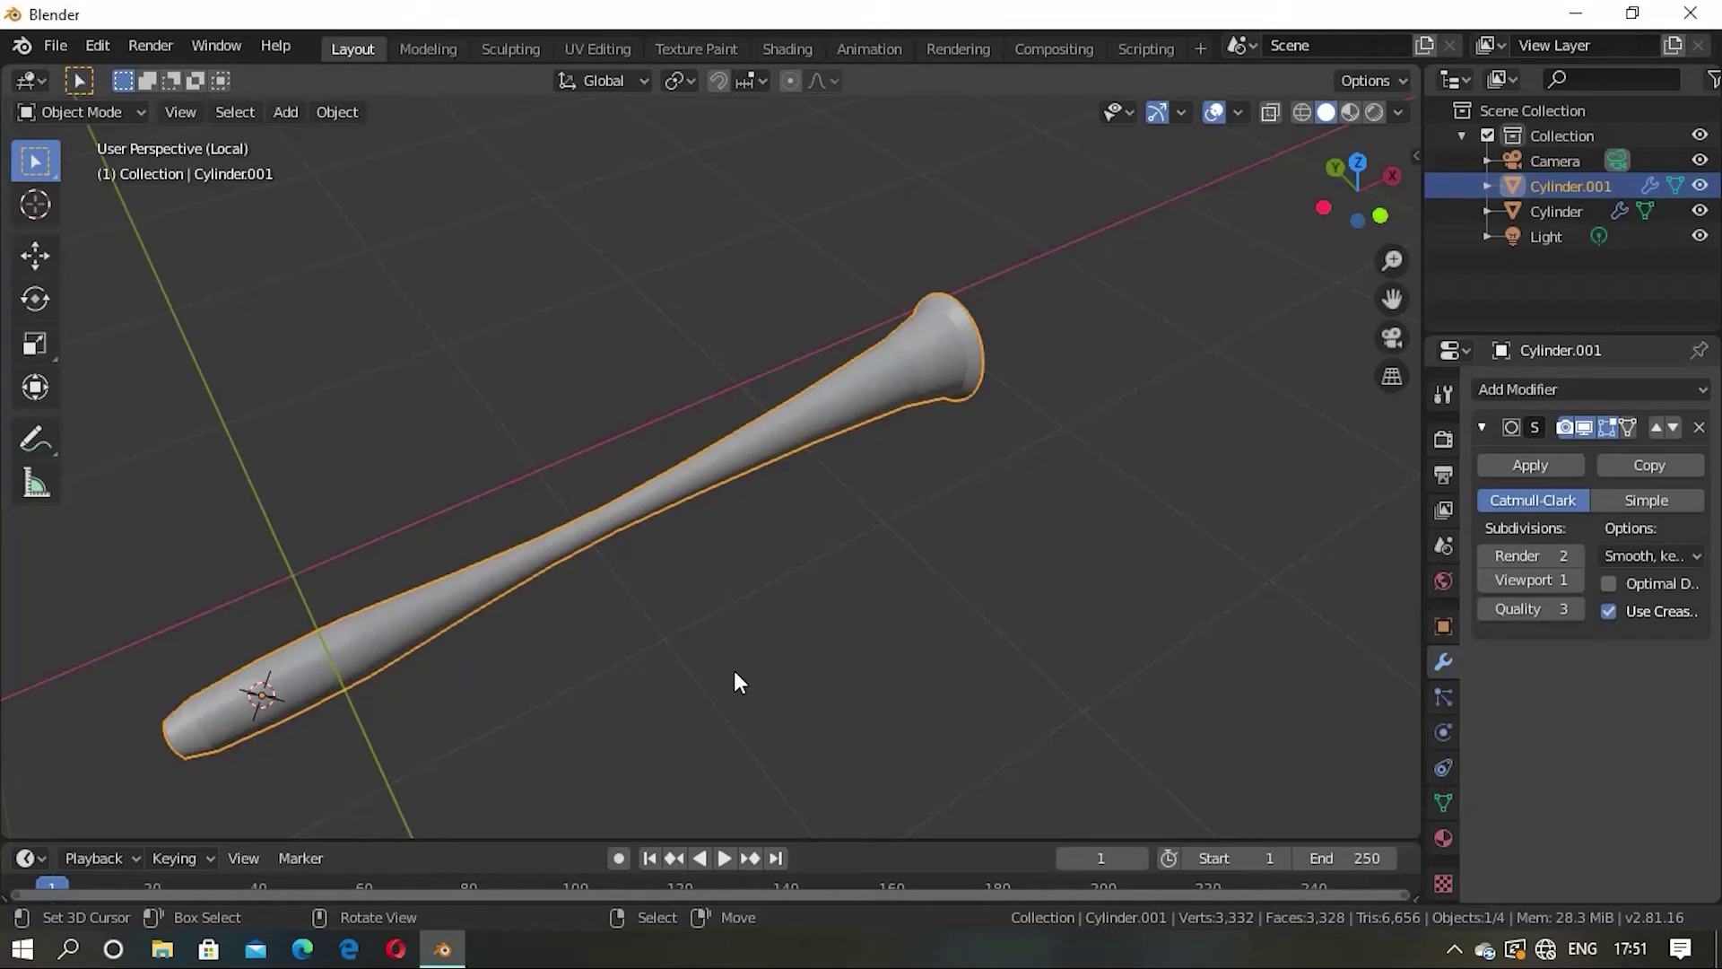
key(F3)
text(s)
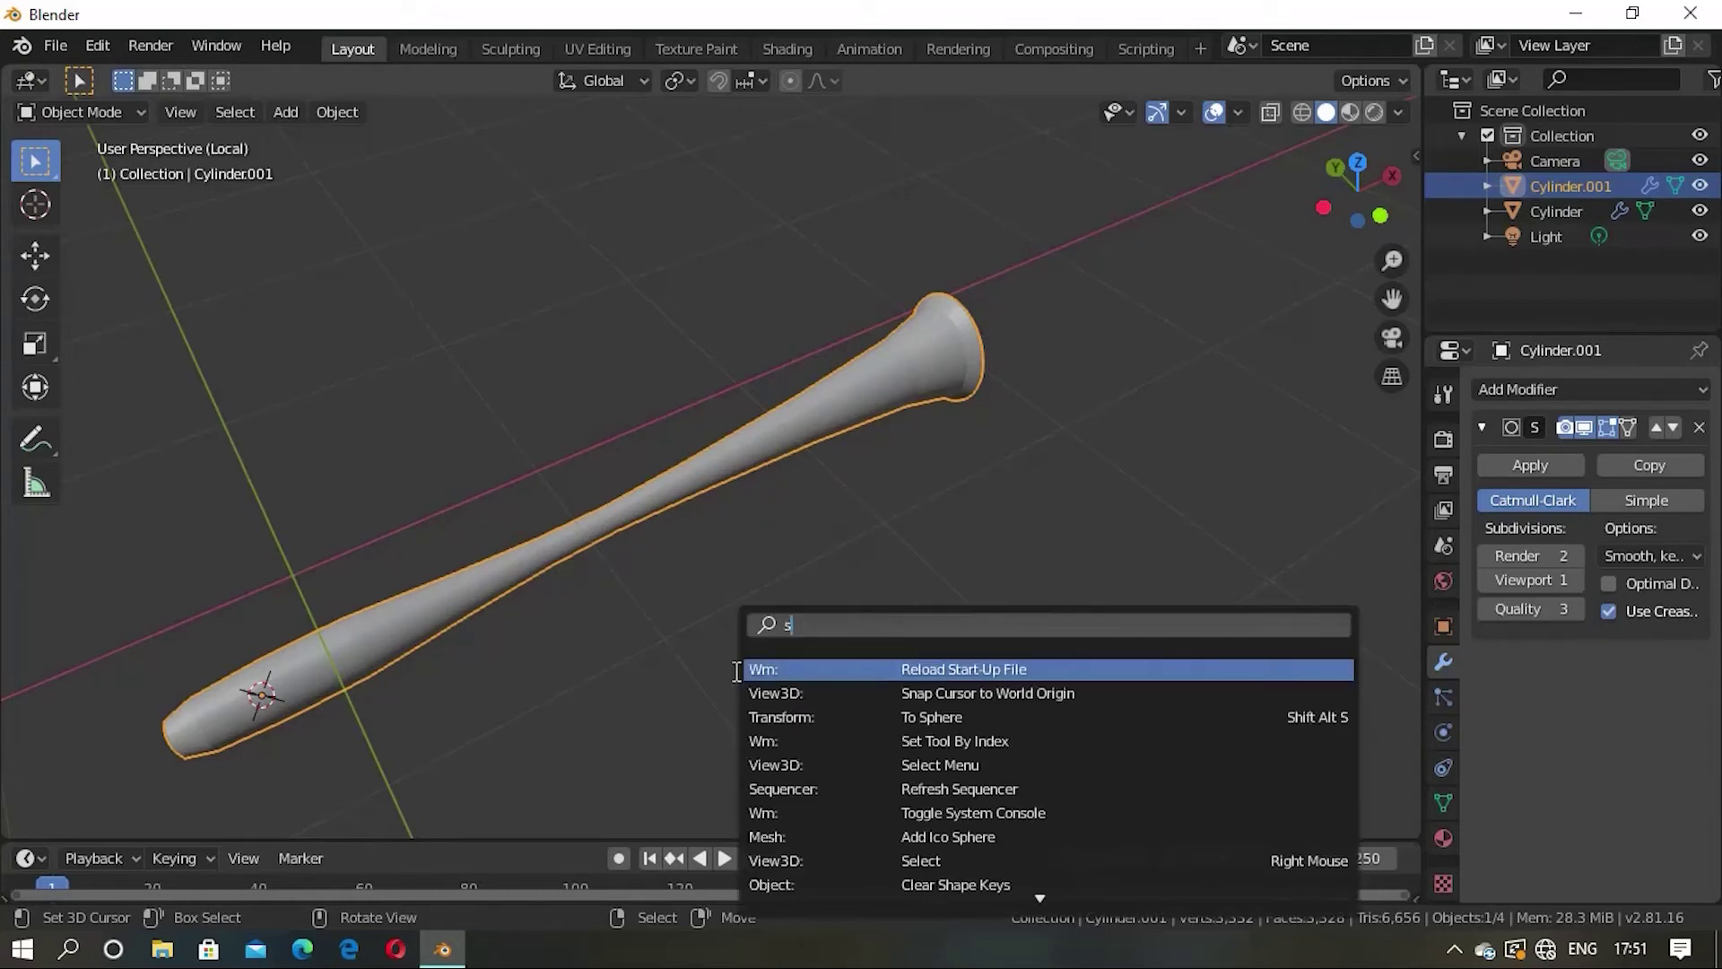
text(h)
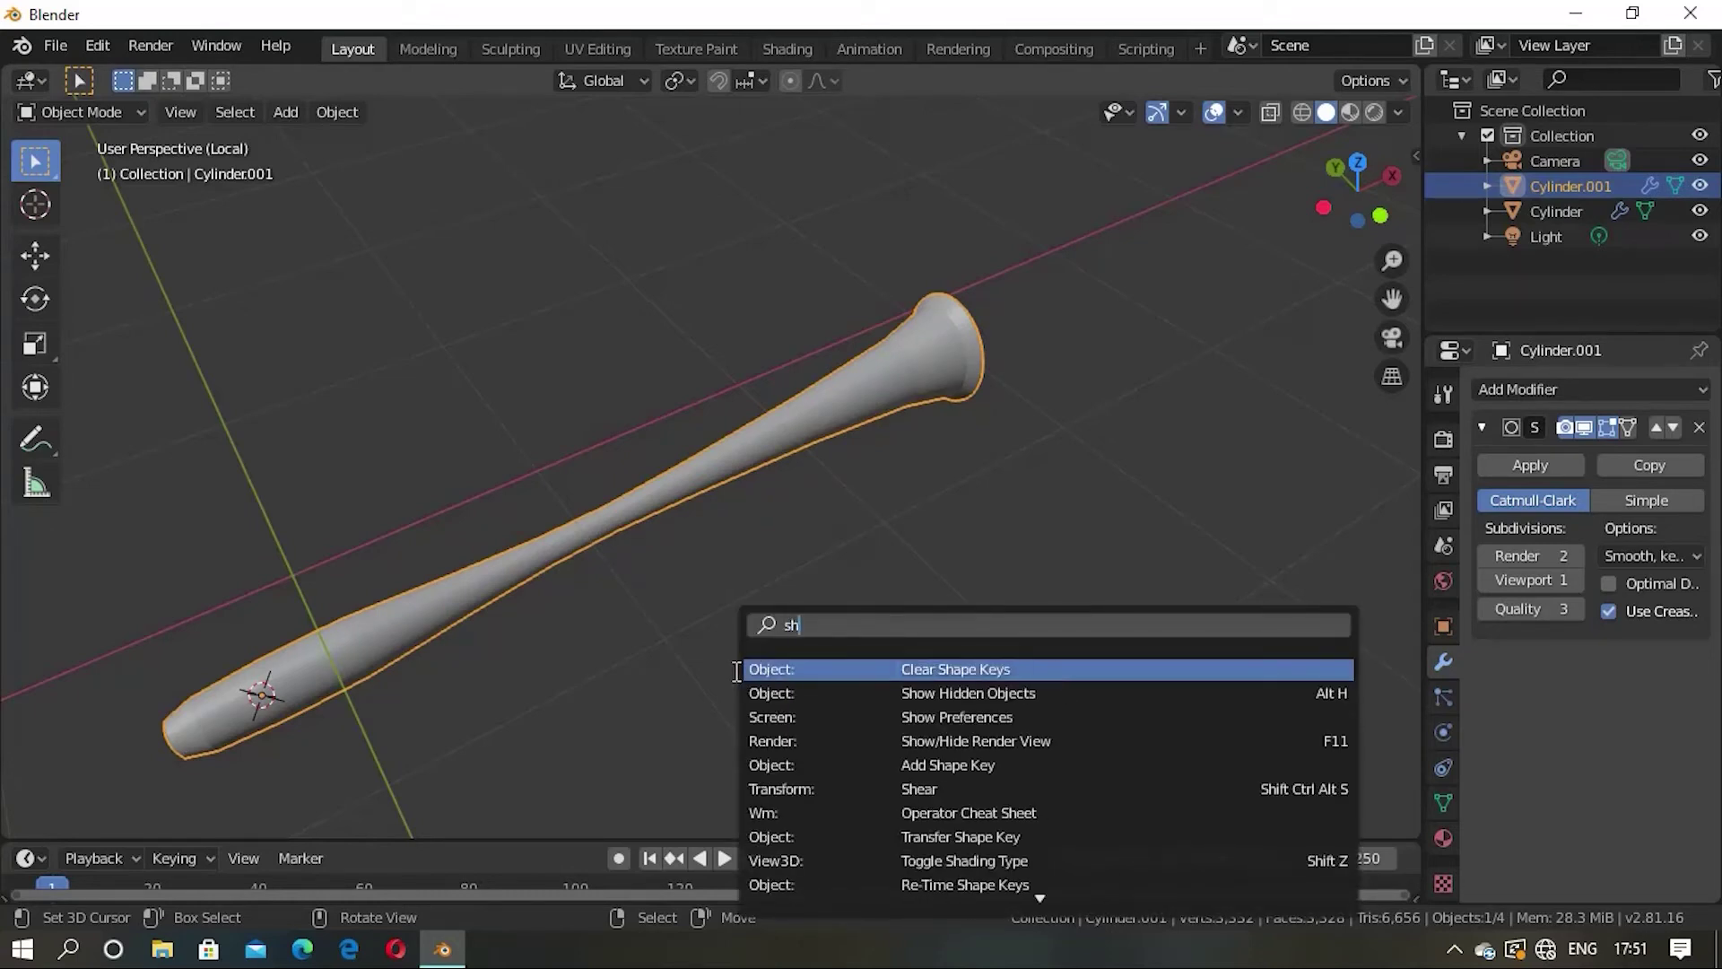
text(sade smooth)
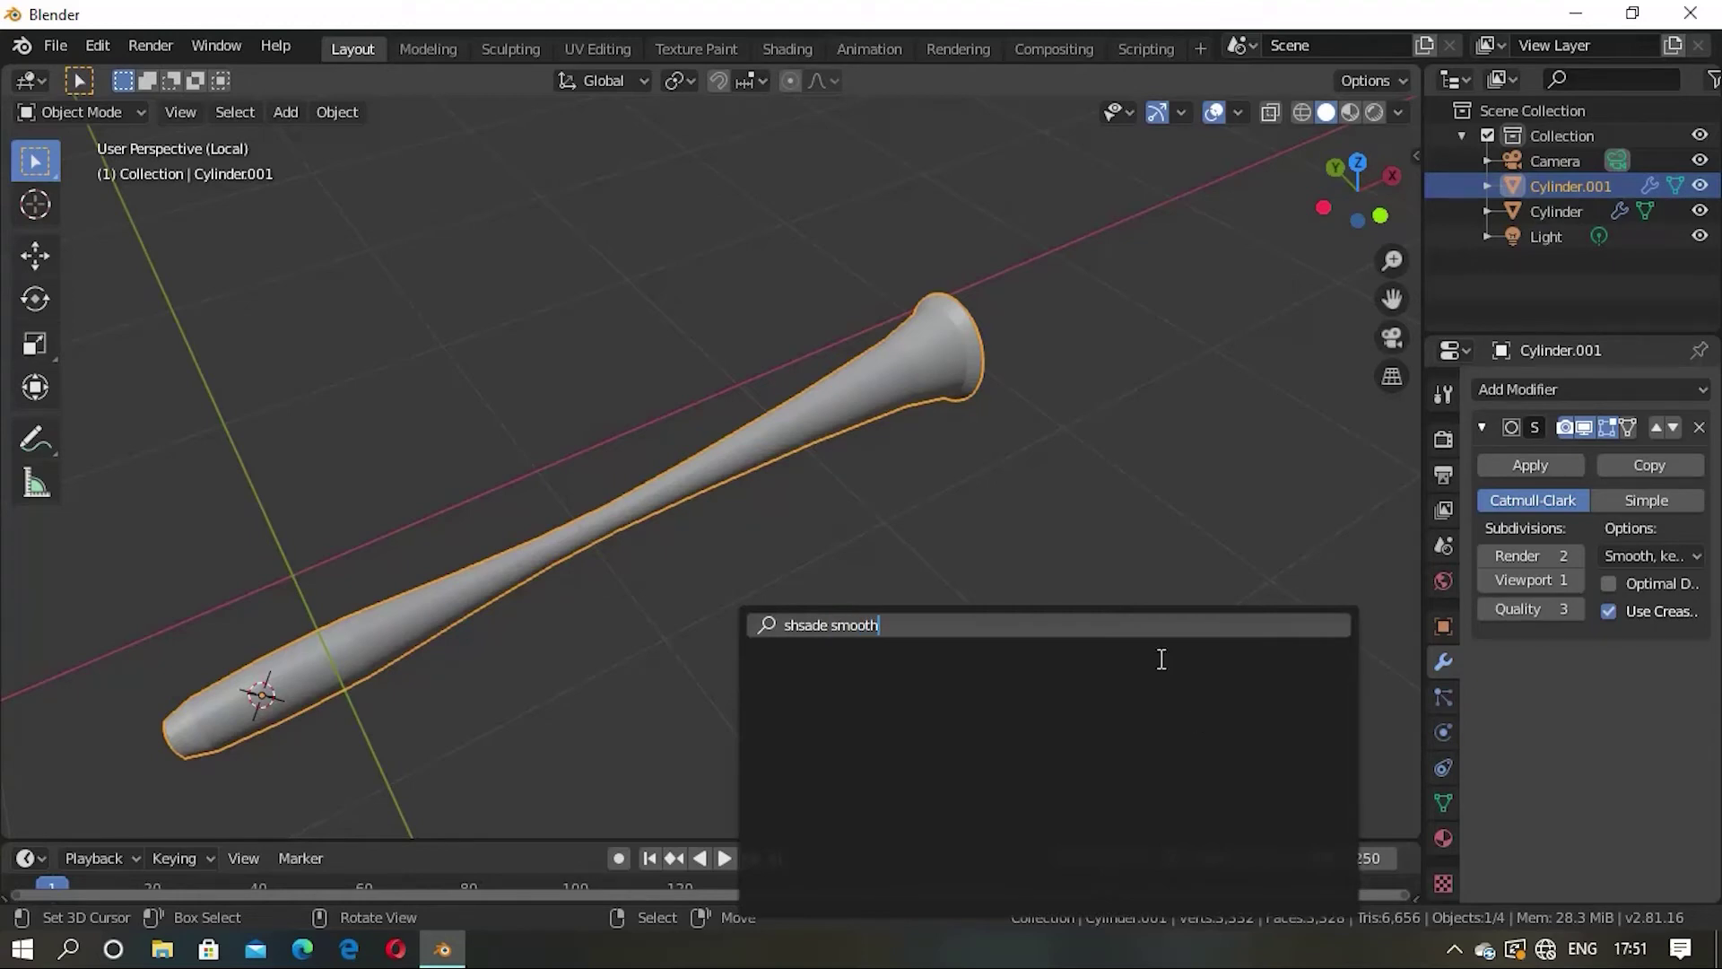
Step: Run Shade Smooth on the isolated pestle and orbit around it to inspect the surface
key(Escape)
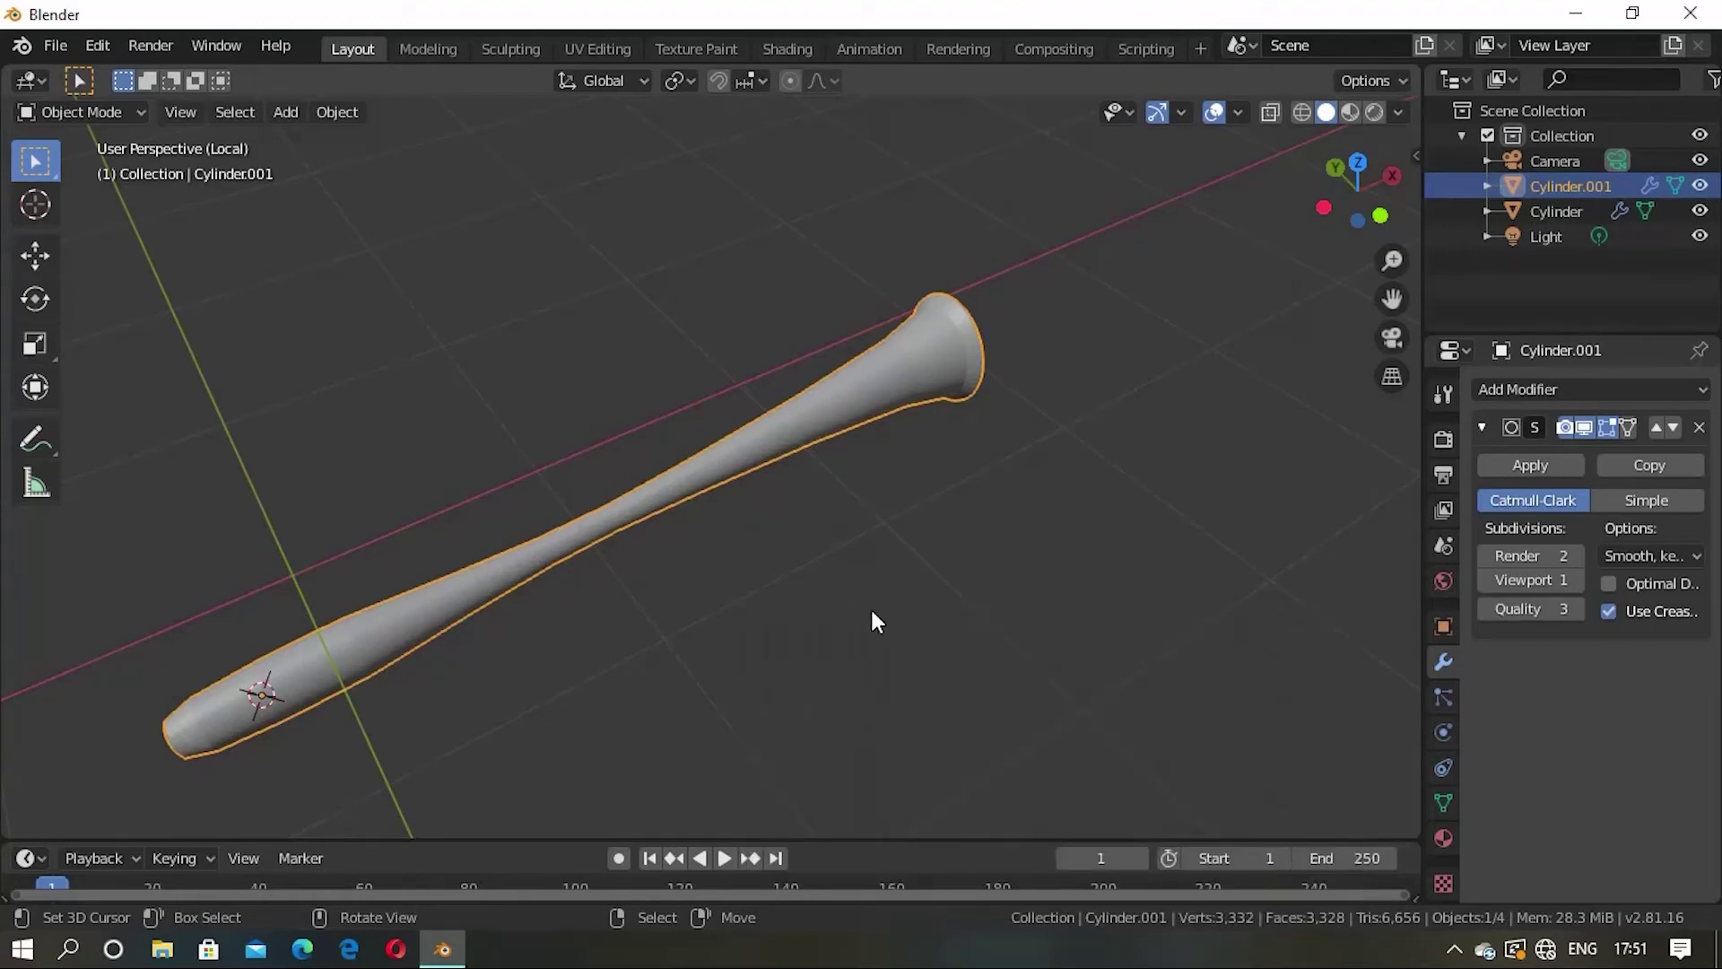
mouse_move(732, 585)
middle_down()
mouse_move(823, 607)
mouse_move(727, 589)
mouse_move(750, 584)
middle_up()
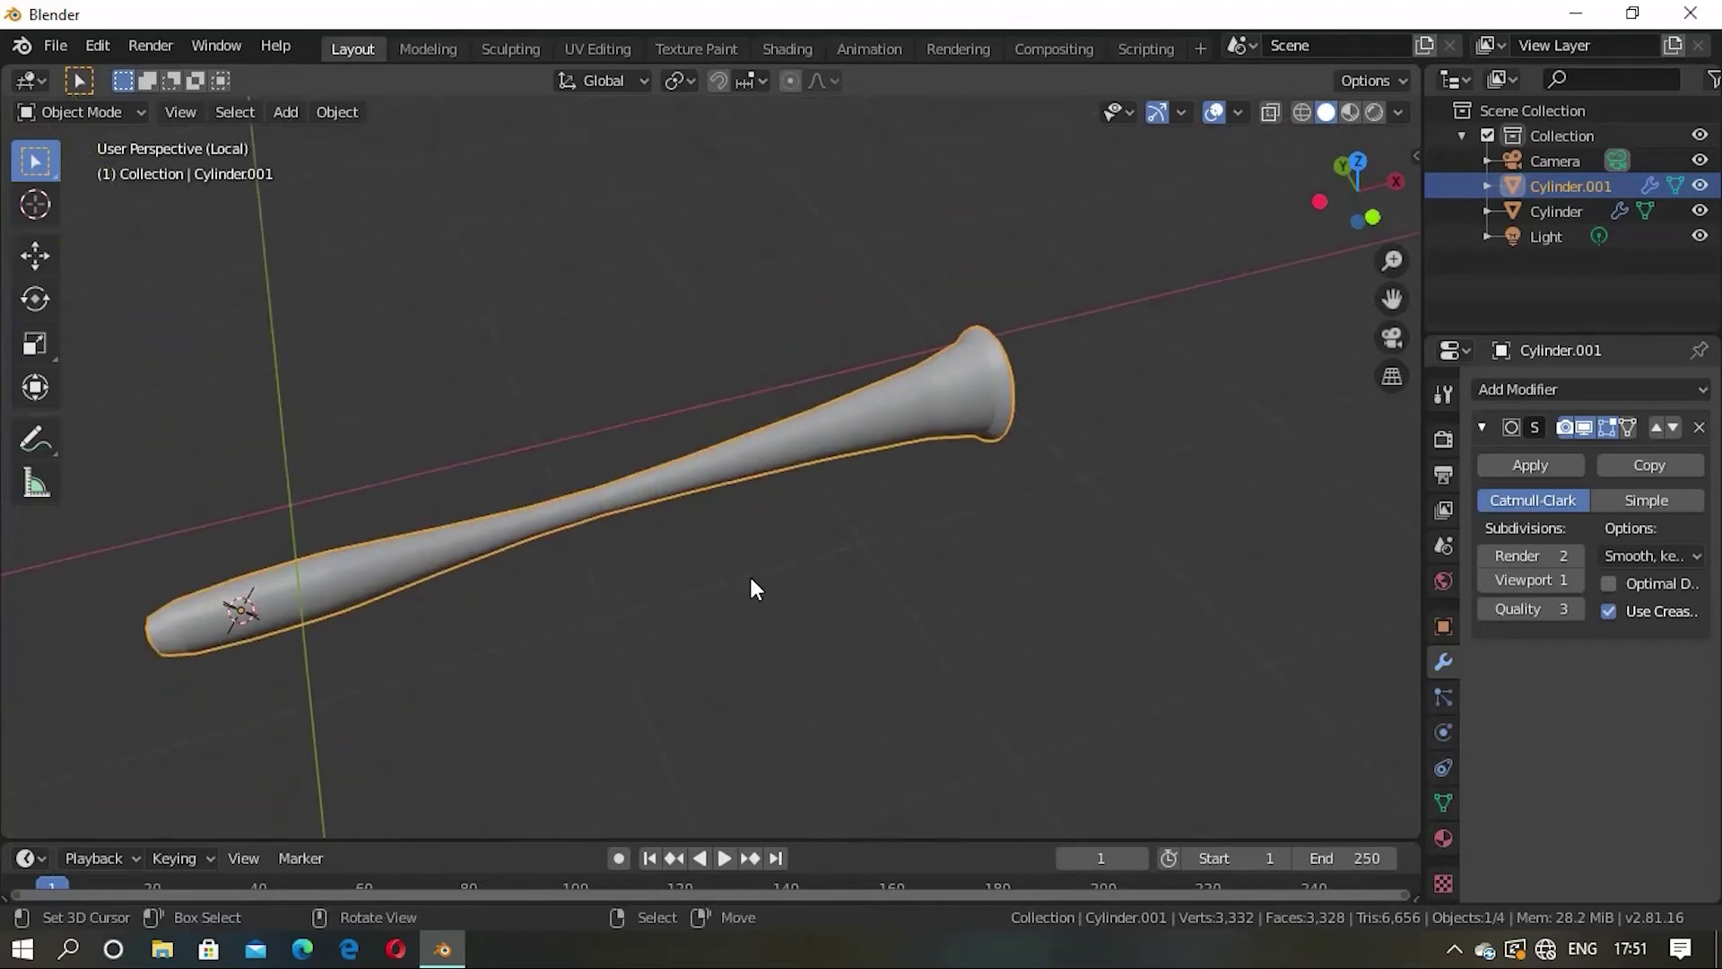
key(F3)
text(Shade Smooth)
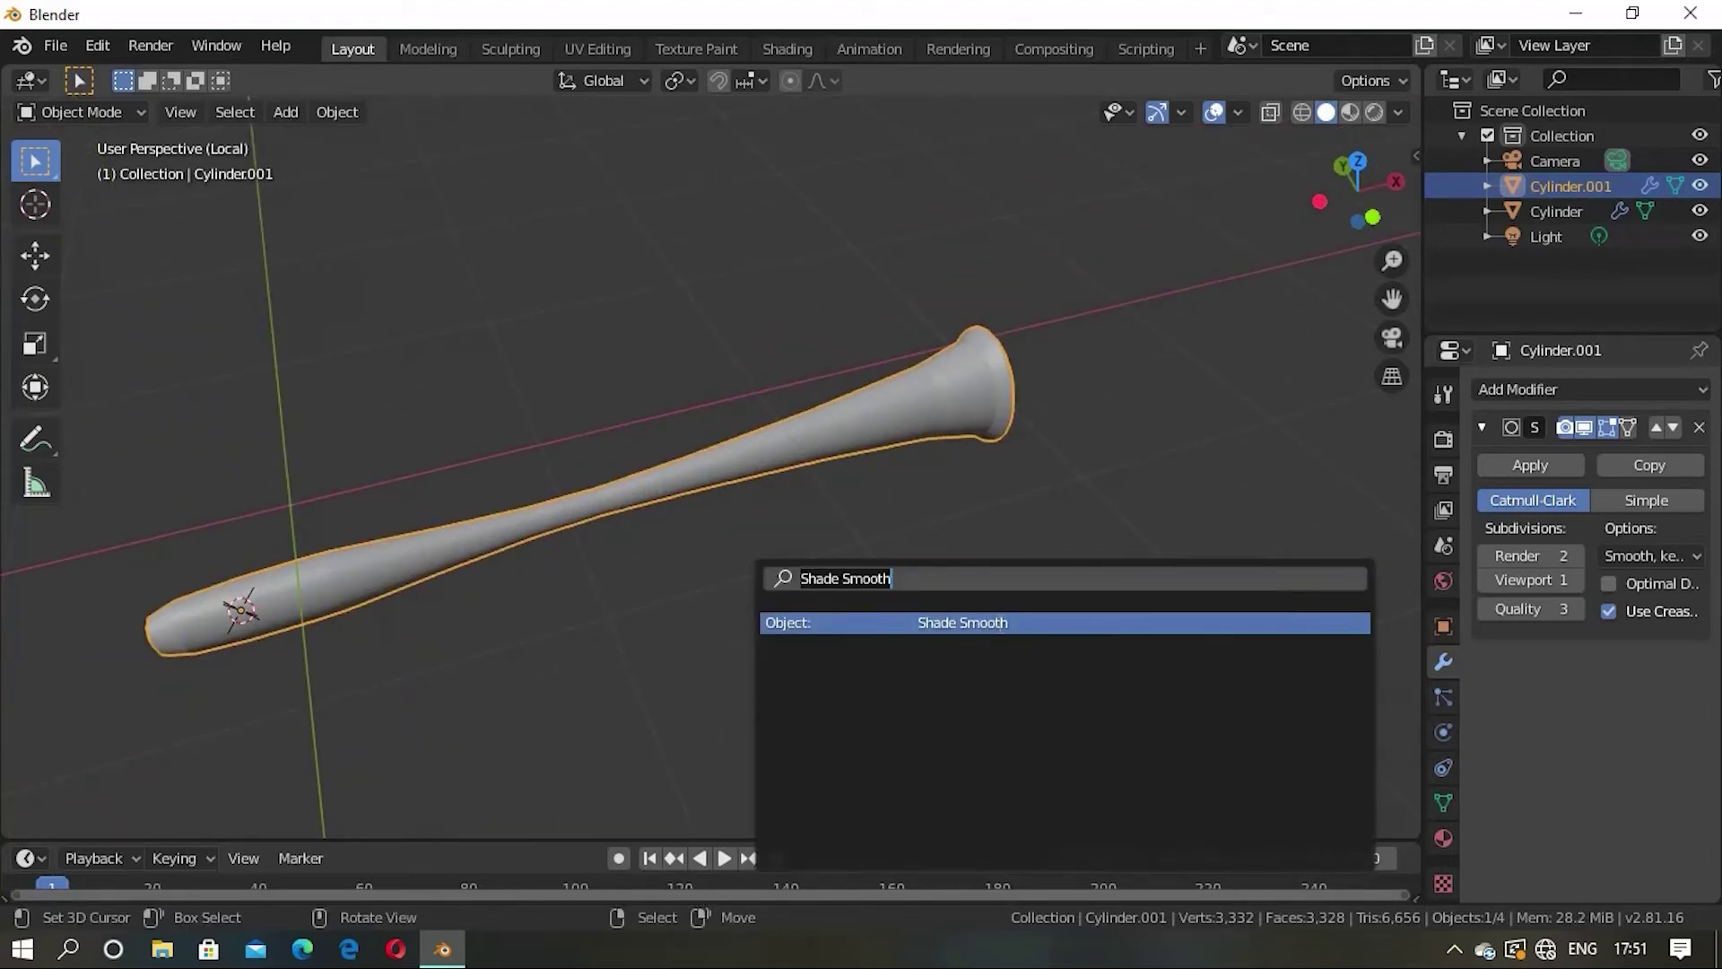
click(1000, 623)
mouse_move(777, 592)
middle_down()
mouse_move(843, 583)
mouse_move(913, 467)
mouse_move(891, 468)
mouse_move(915, 468)
mouse_move(942, 429)
mouse_move(939, 452)
mouse_move(912, 456)
middle_up()
click(1034, 439)
mouse_move(1034, 440)
middle_down()
mouse_move(861, 562)
mouse_move(1095, 511)
mouse_move(923, 523)
mouse_move(994, 539)
mouse_move(942, 554)
mouse_move(834, 520)
mouse_move(619, 587)
middle_up()
mouse_move(606, 603)
middle_down()
mouse_move(672, 472)
mouse_move(768, 565)
mouse_move(762, 642)
mouse_move(965, 408)
mouse_move(1026, 481)
mouse_move(596, 354)
mouse_move(799, 508)
mouse_move(991, 499)
mouse_move(996, 476)
mouse_move(906, 495)
mouse_move(1048, 448)
mouse_move(917, 463)
mouse_move(999, 439)
mouse_move(858, 508)
mouse_move(991, 445)
mouse_move(923, 461)
middle_up()
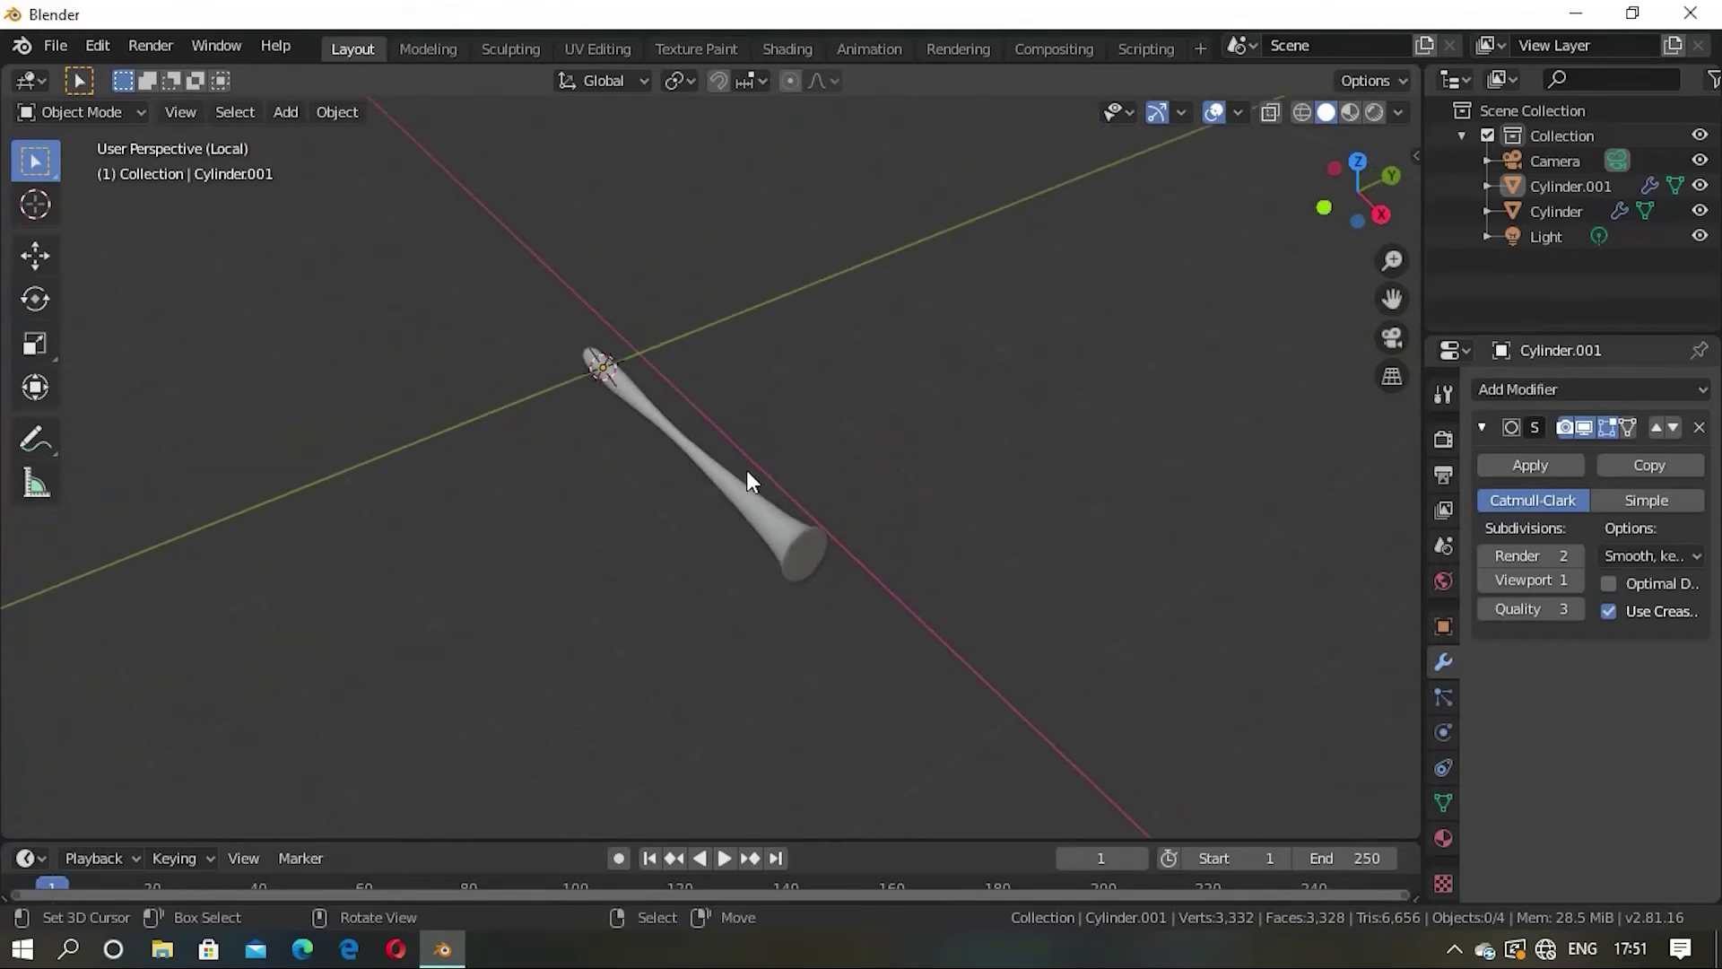
Step: Leave local view so the whole scene shows, then select the pestle
click(785, 505)
key(KP_Divide)
mouse_move(793, 498)
middle_down()
mouse_move(859, 445)
mouse_move(798, 494)
middle_up()
click(796, 486)
mouse_move(664, 556)
middle_down()
mouse_move(726, 549)
mouse_move(761, 518)
mouse_move(585, 556)
mouse_move(630, 536)
middle_up()
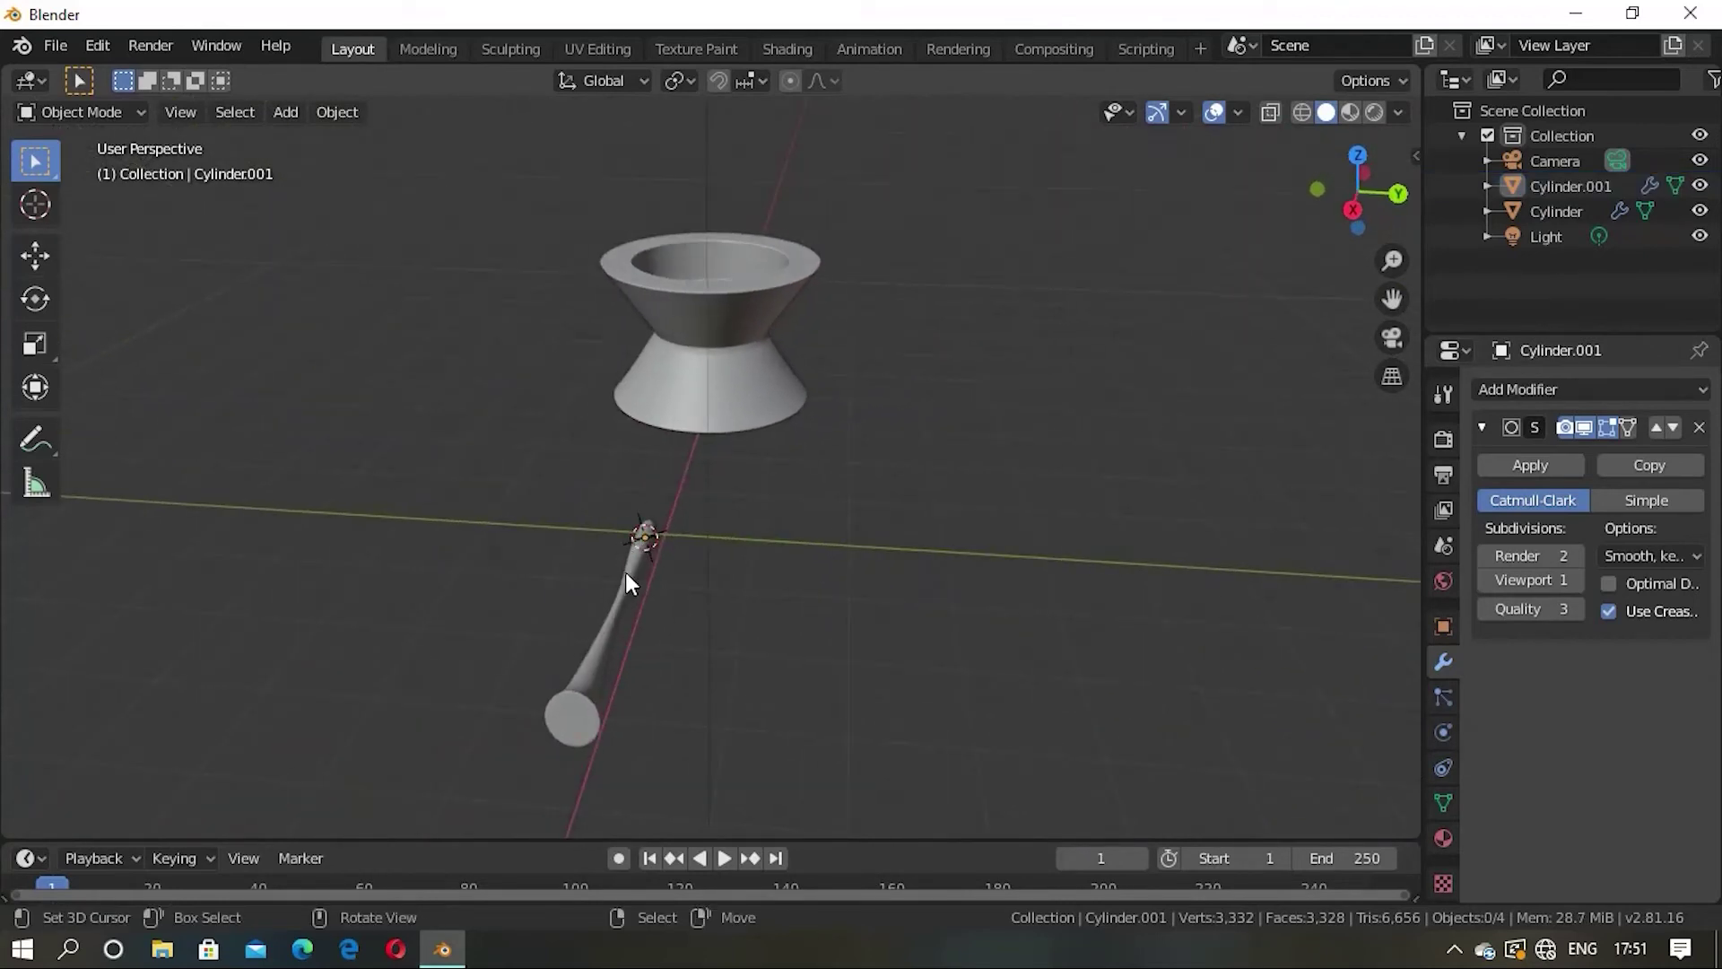
click(626, 574)
Step: Move the pestle up along Z, over the bowl along X, then down into it
key(g)
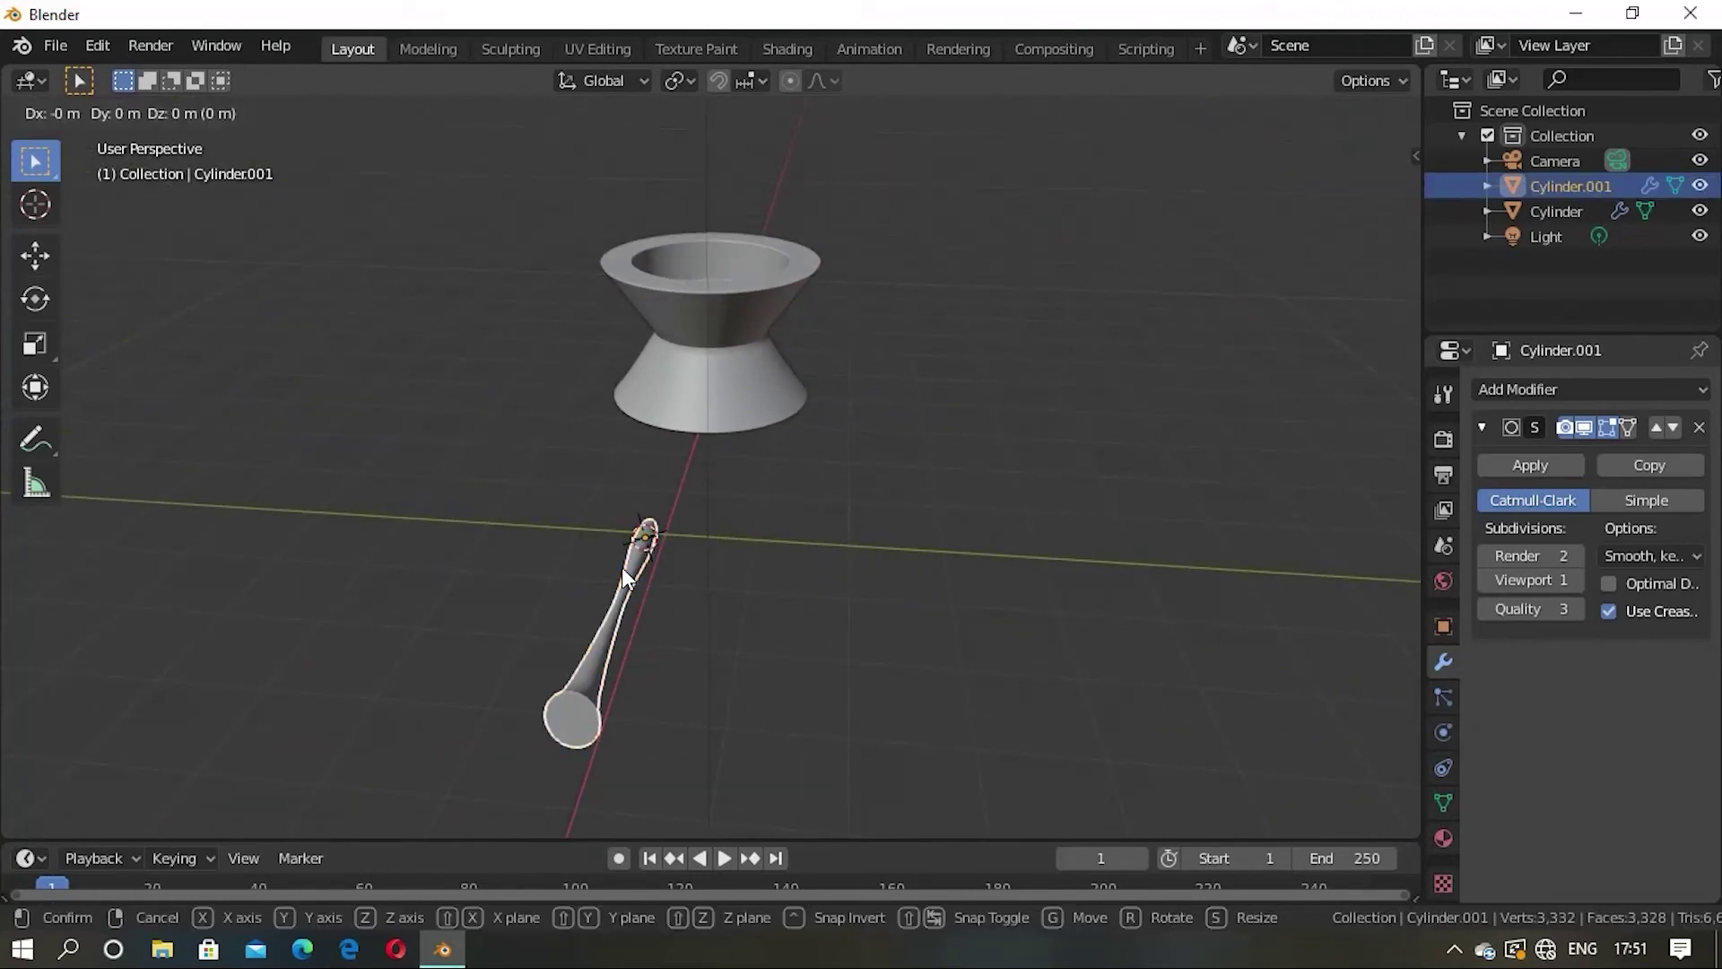
key(z)
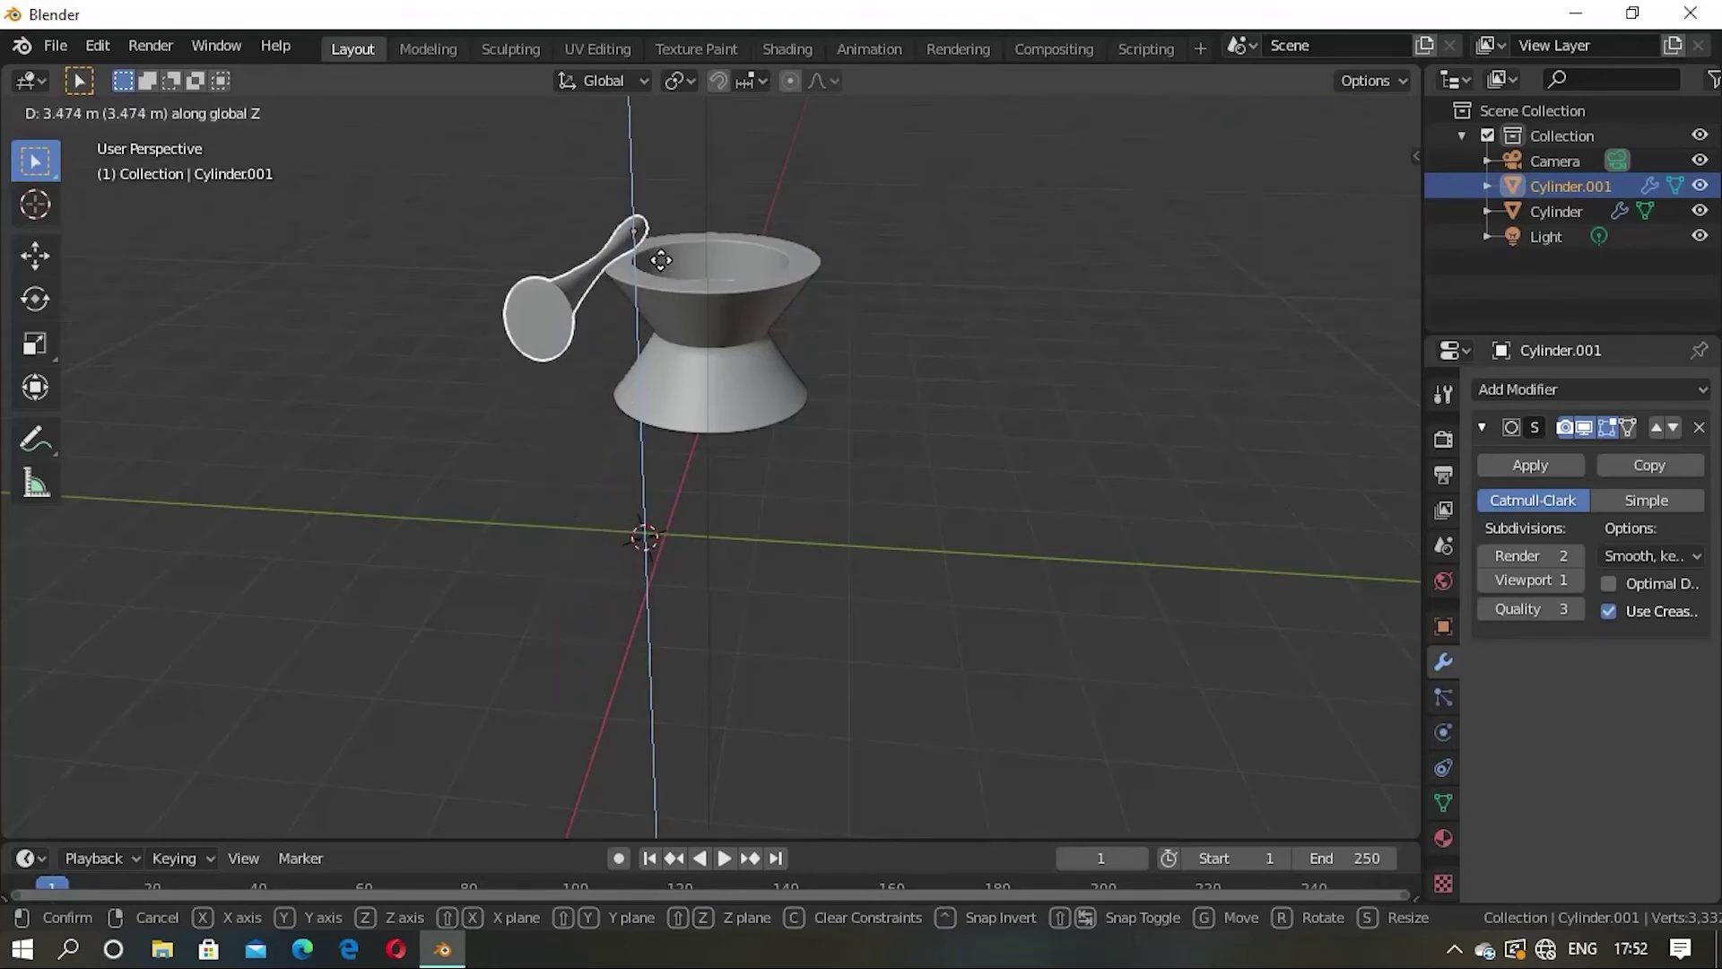
click(661, 260)
mouse_move(917, 314)
middle_down()
mouse_move(760, 385)
mouse_move(825, 381)
middle_up()
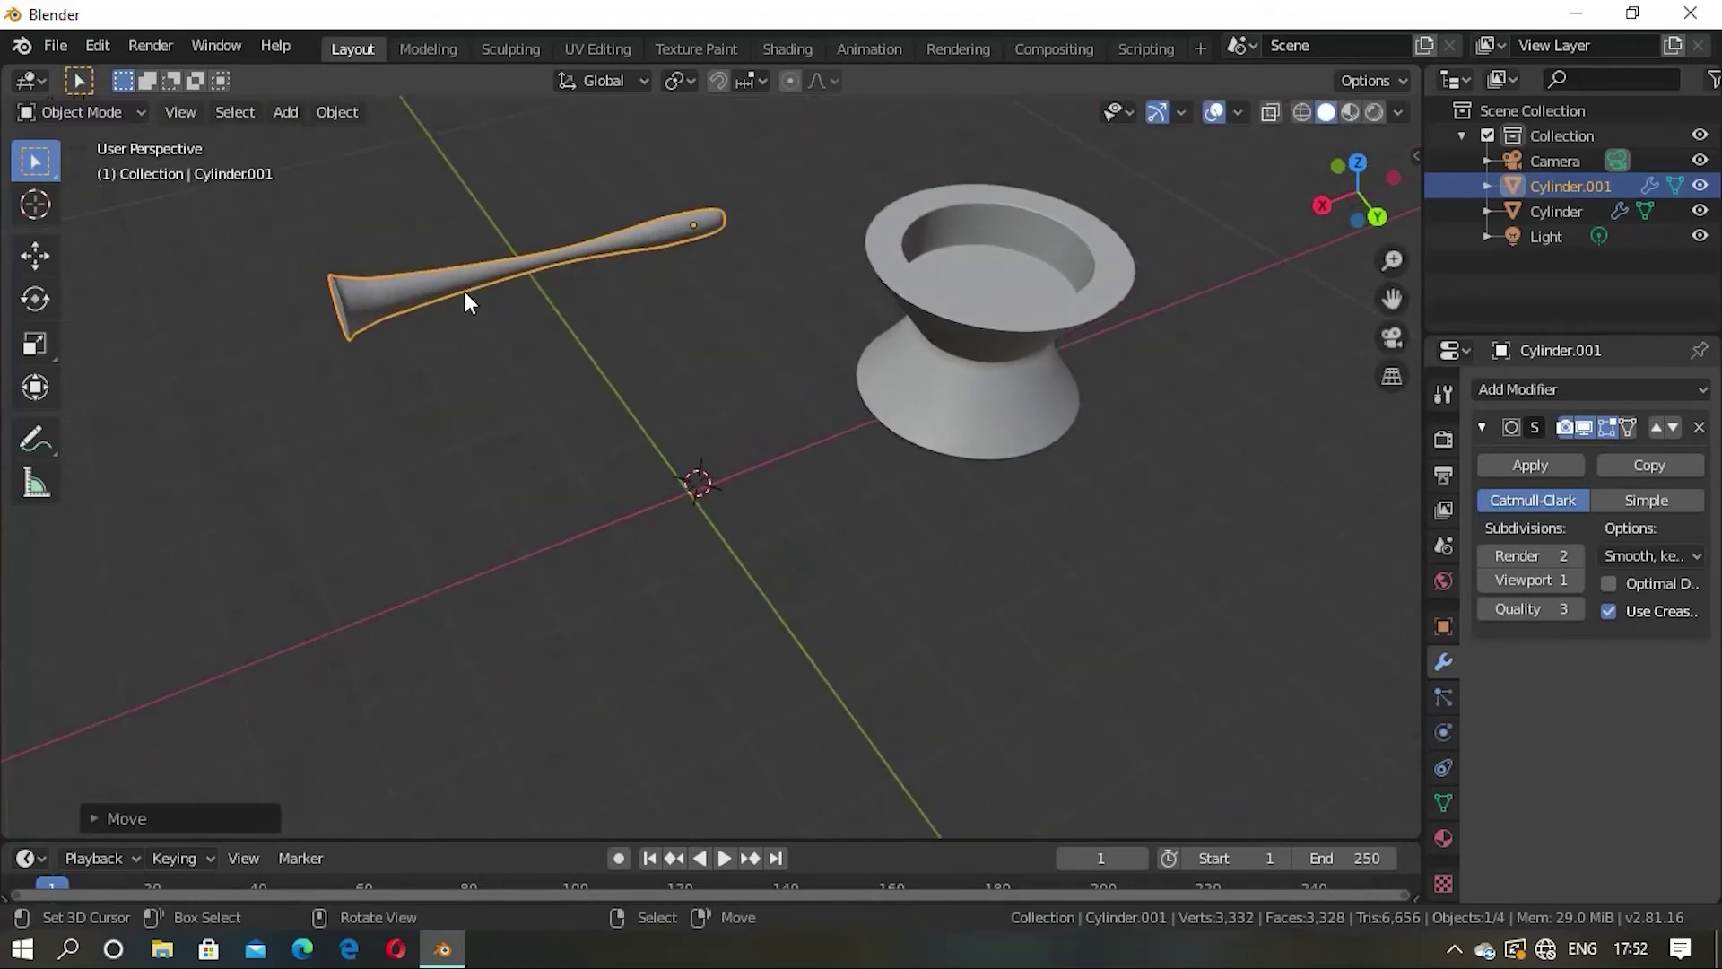
key(g)
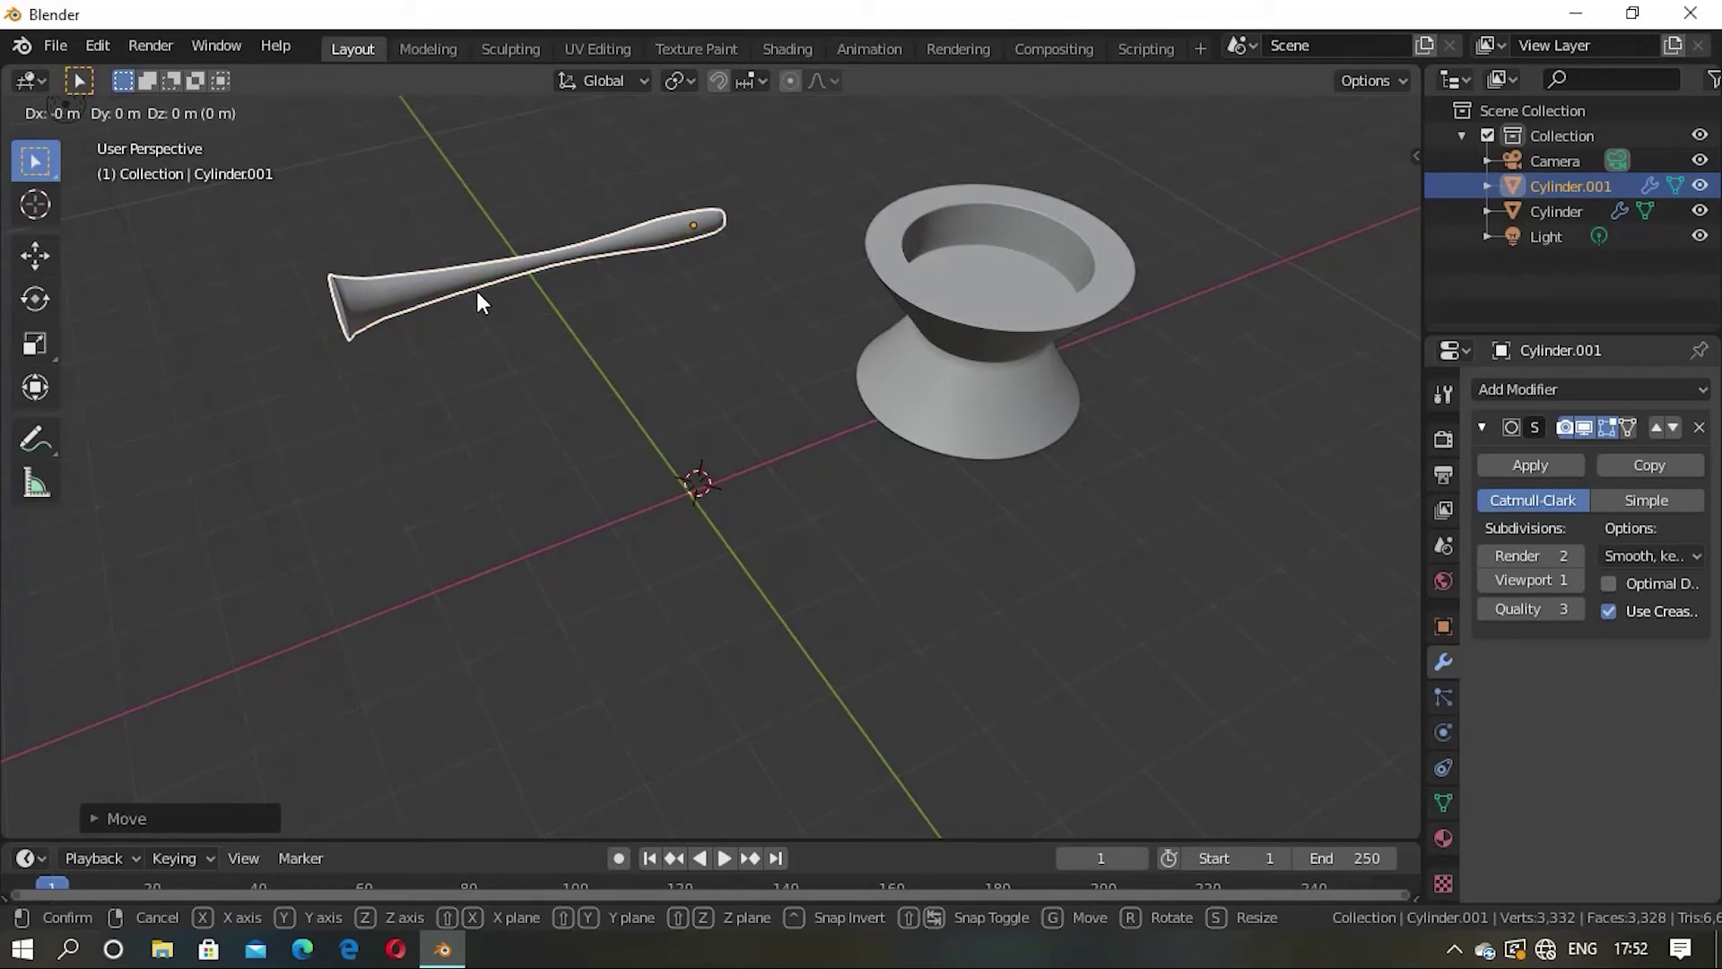
key(x)
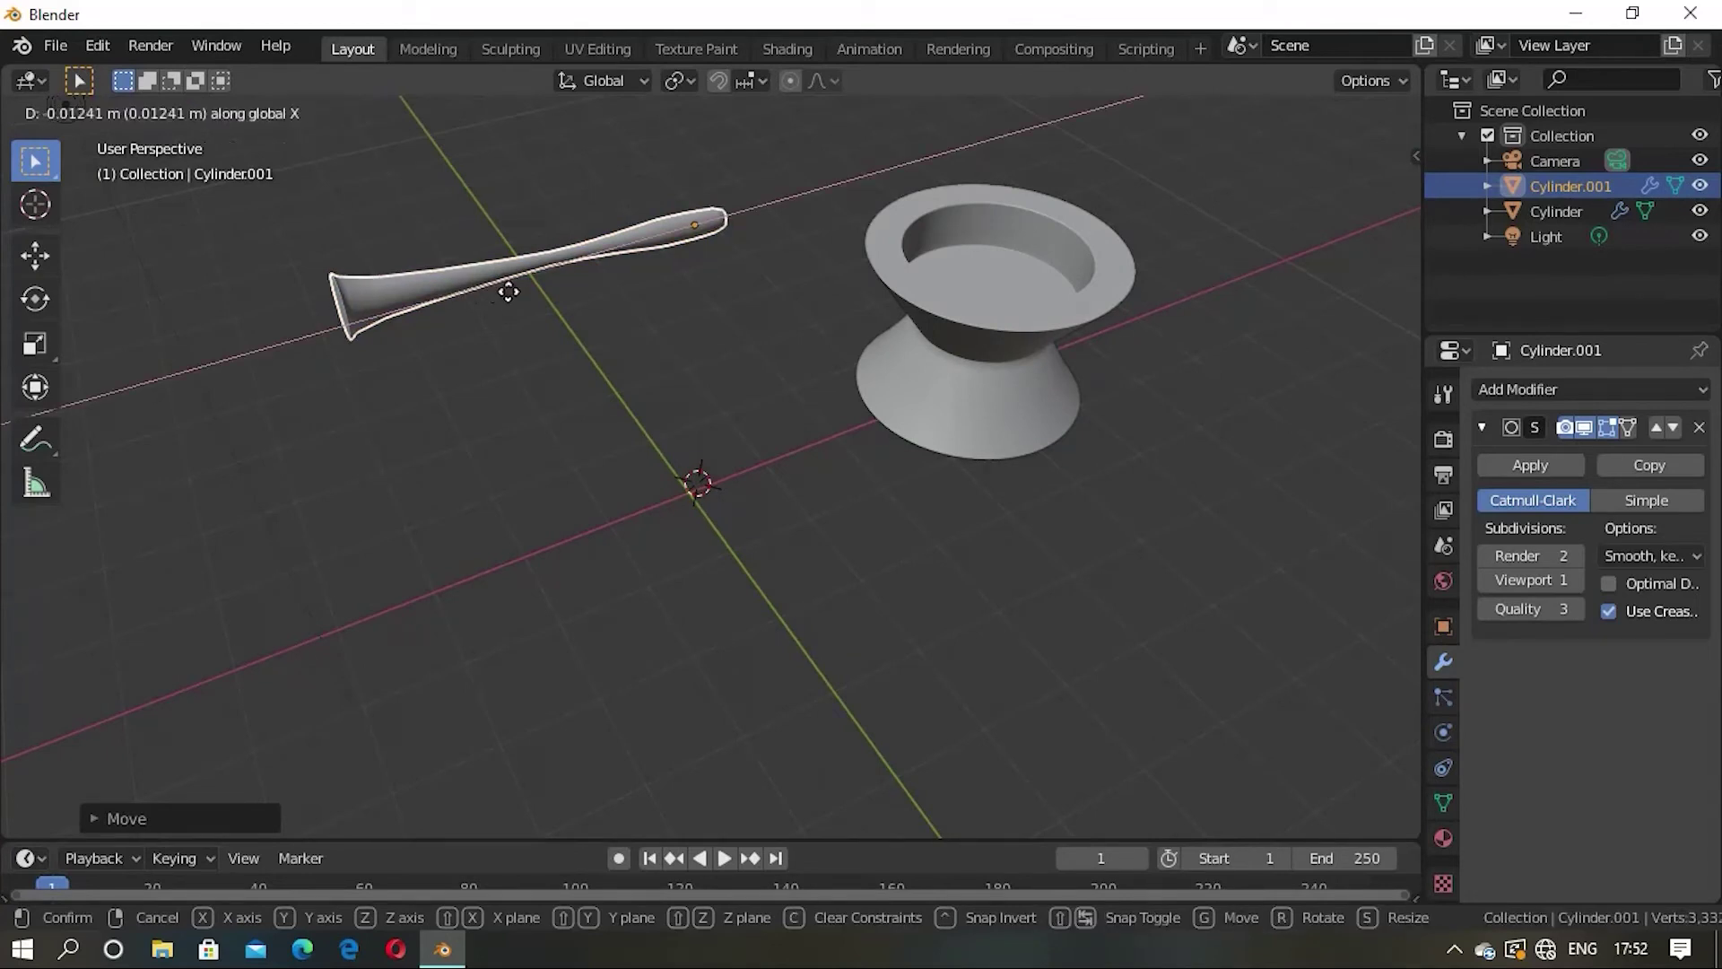
click(726, 269)
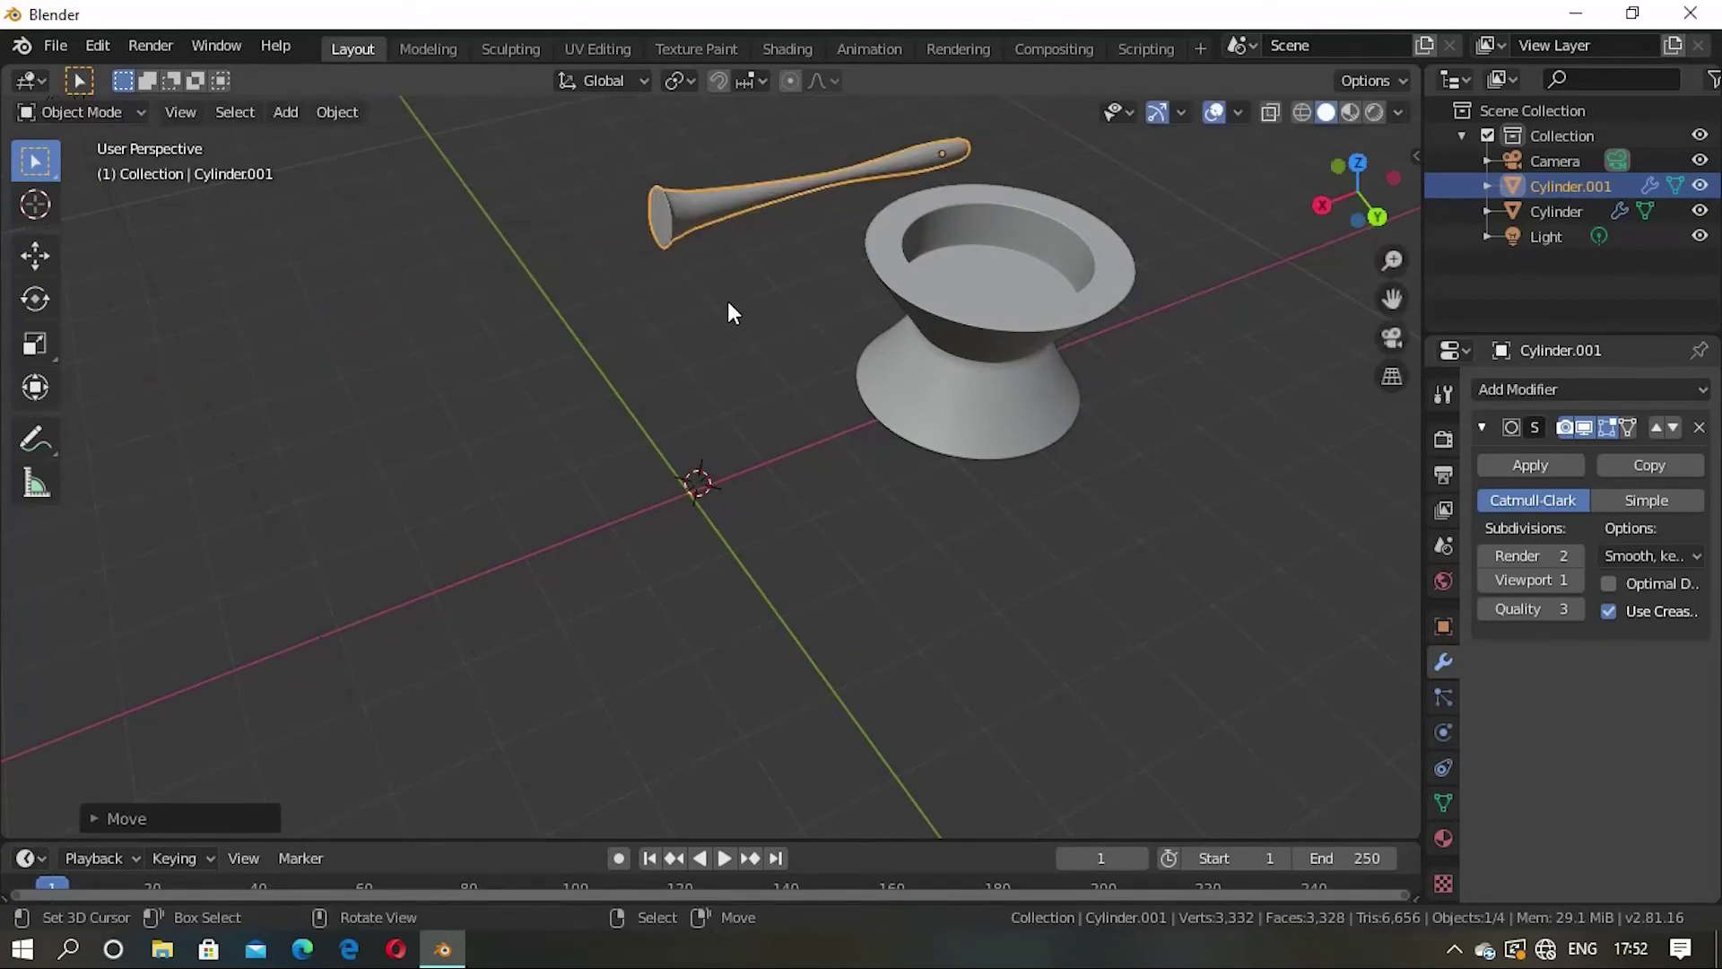
key(g)
key(z)
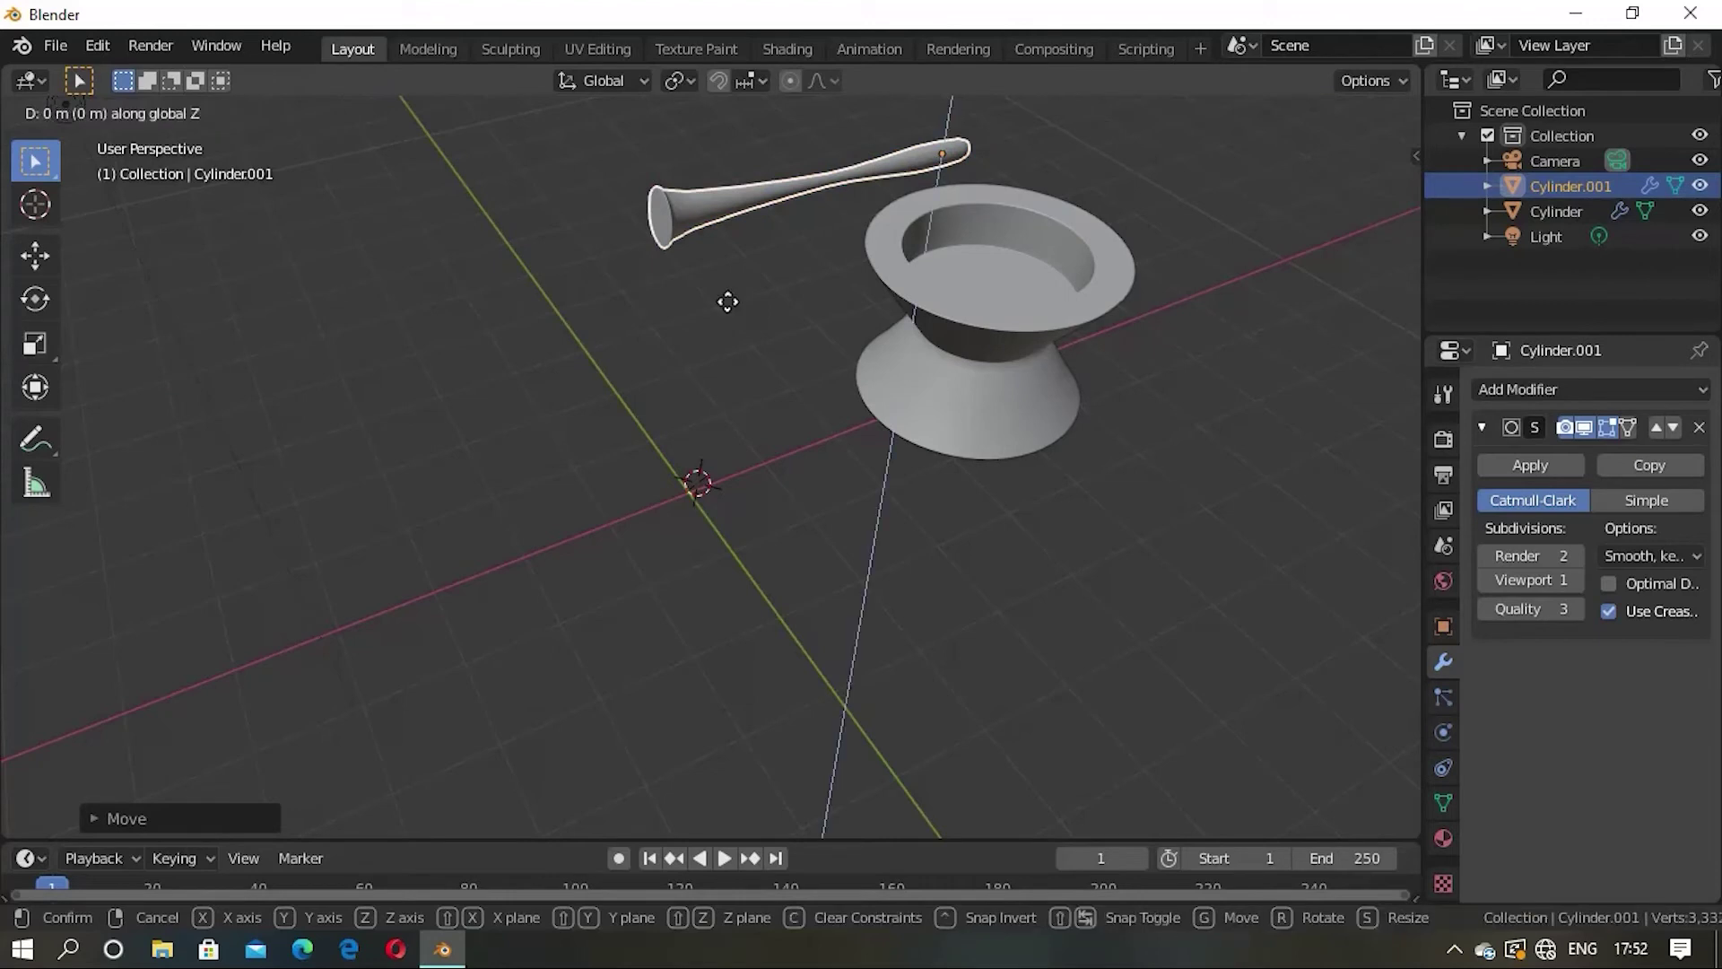
click(759, 377)
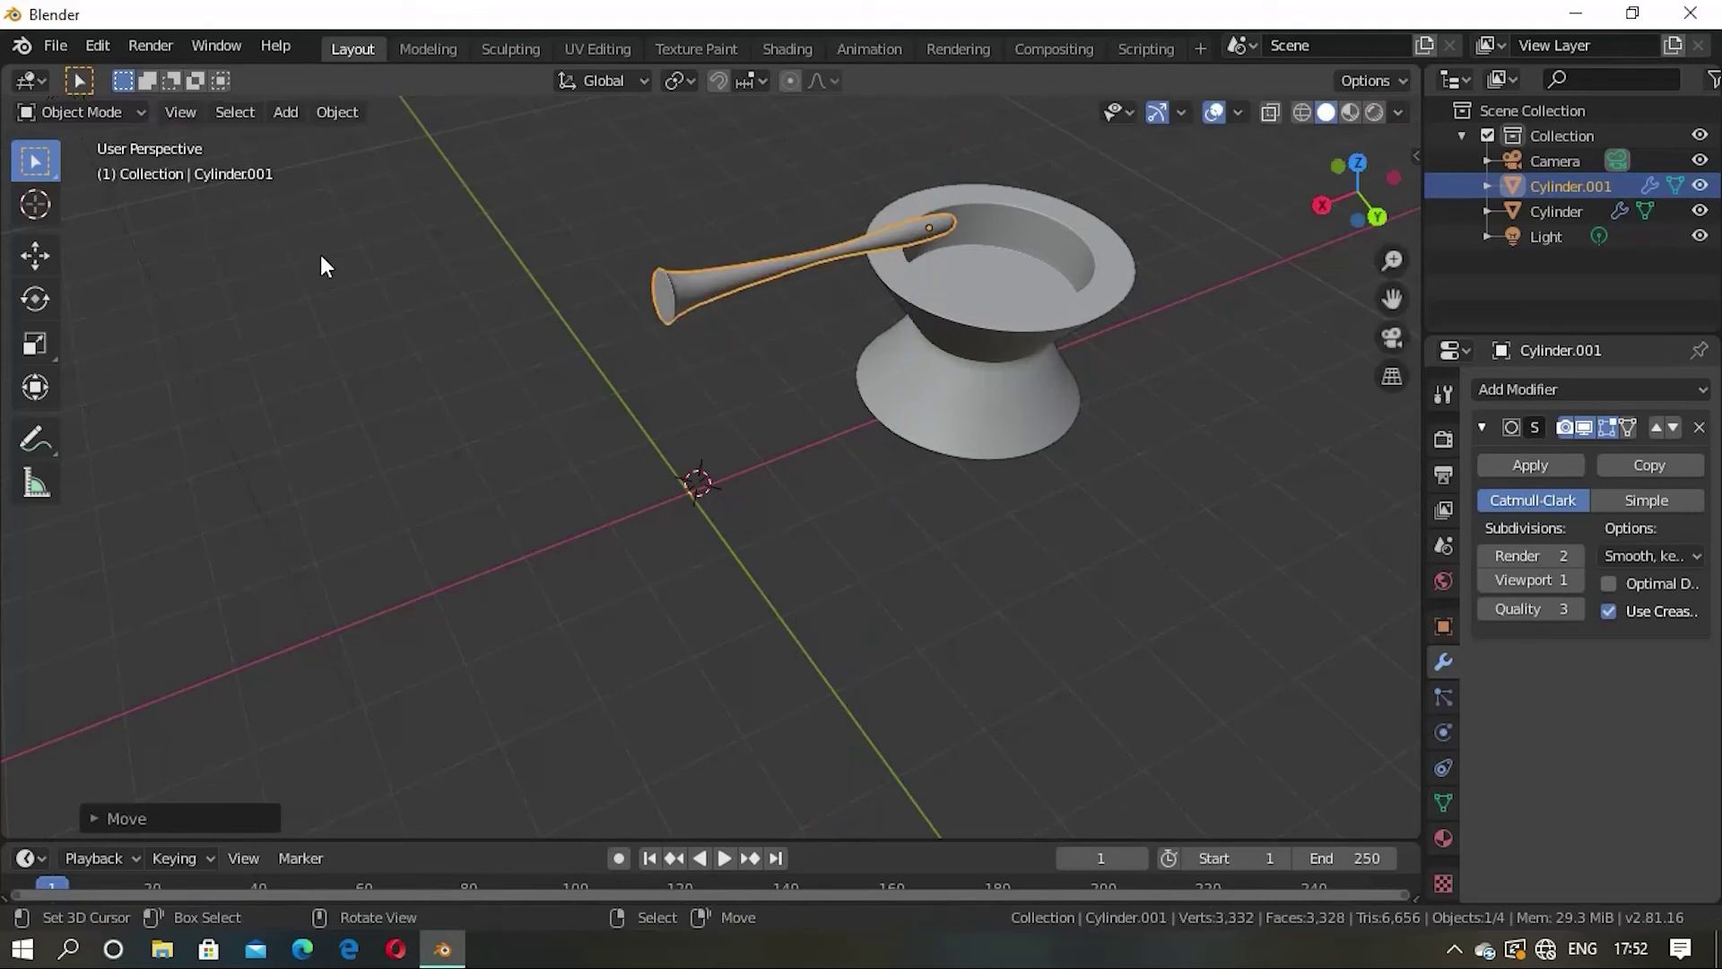
Step: Rotate the pestle about 93° on the green Transform ring so it tilts into the bowl
click(38, 371)
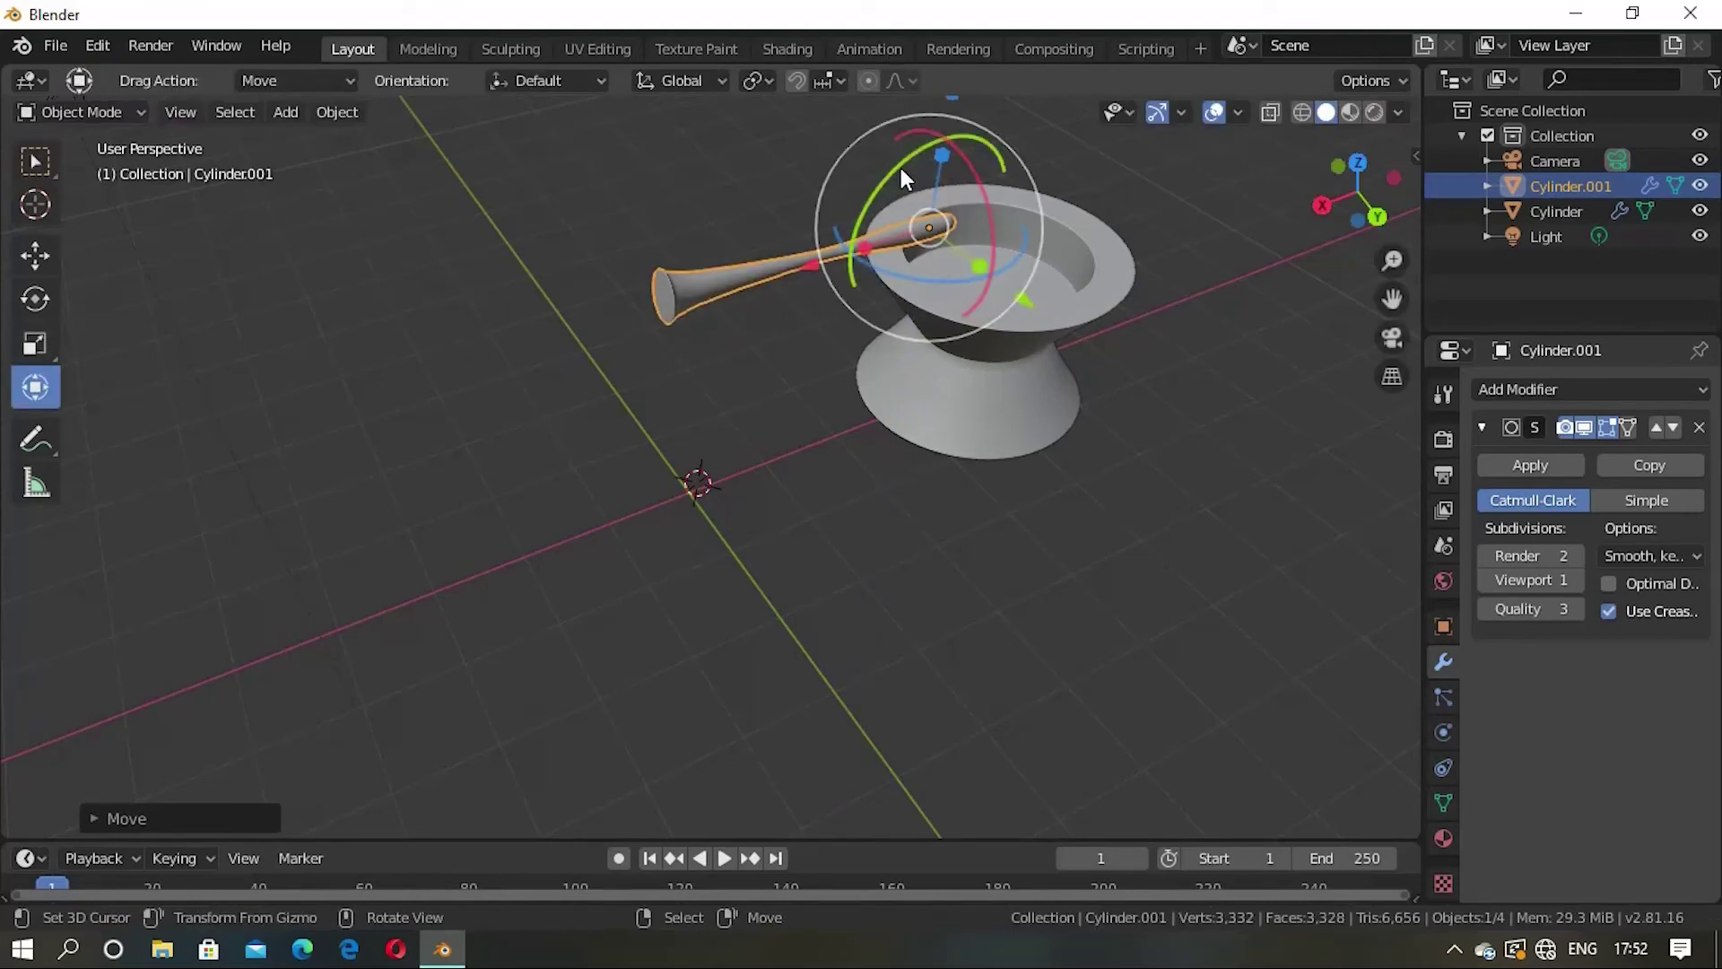
mouse_move(900, 159)
mouse_down()
mouse_move(798, 300)
mouse_move(767, 508)
mouse_move(777, 612)
mouse_move(825, 755)
mouse_move(877, 135)
mouse_up()
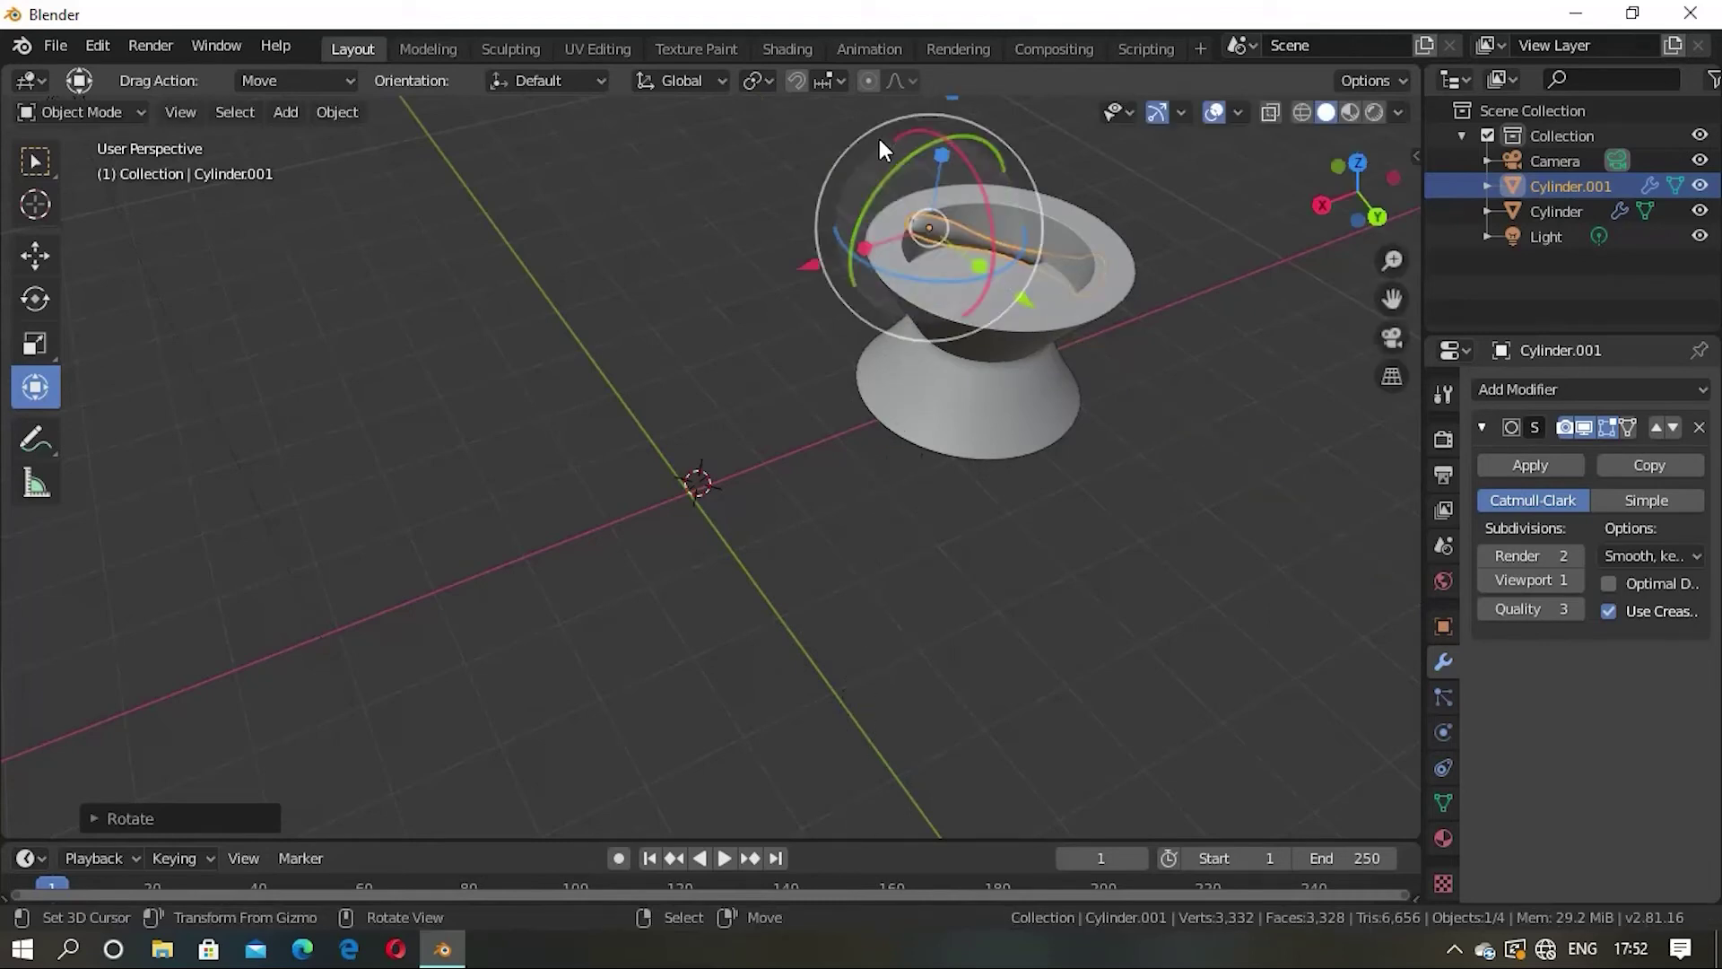
click(27, 161)
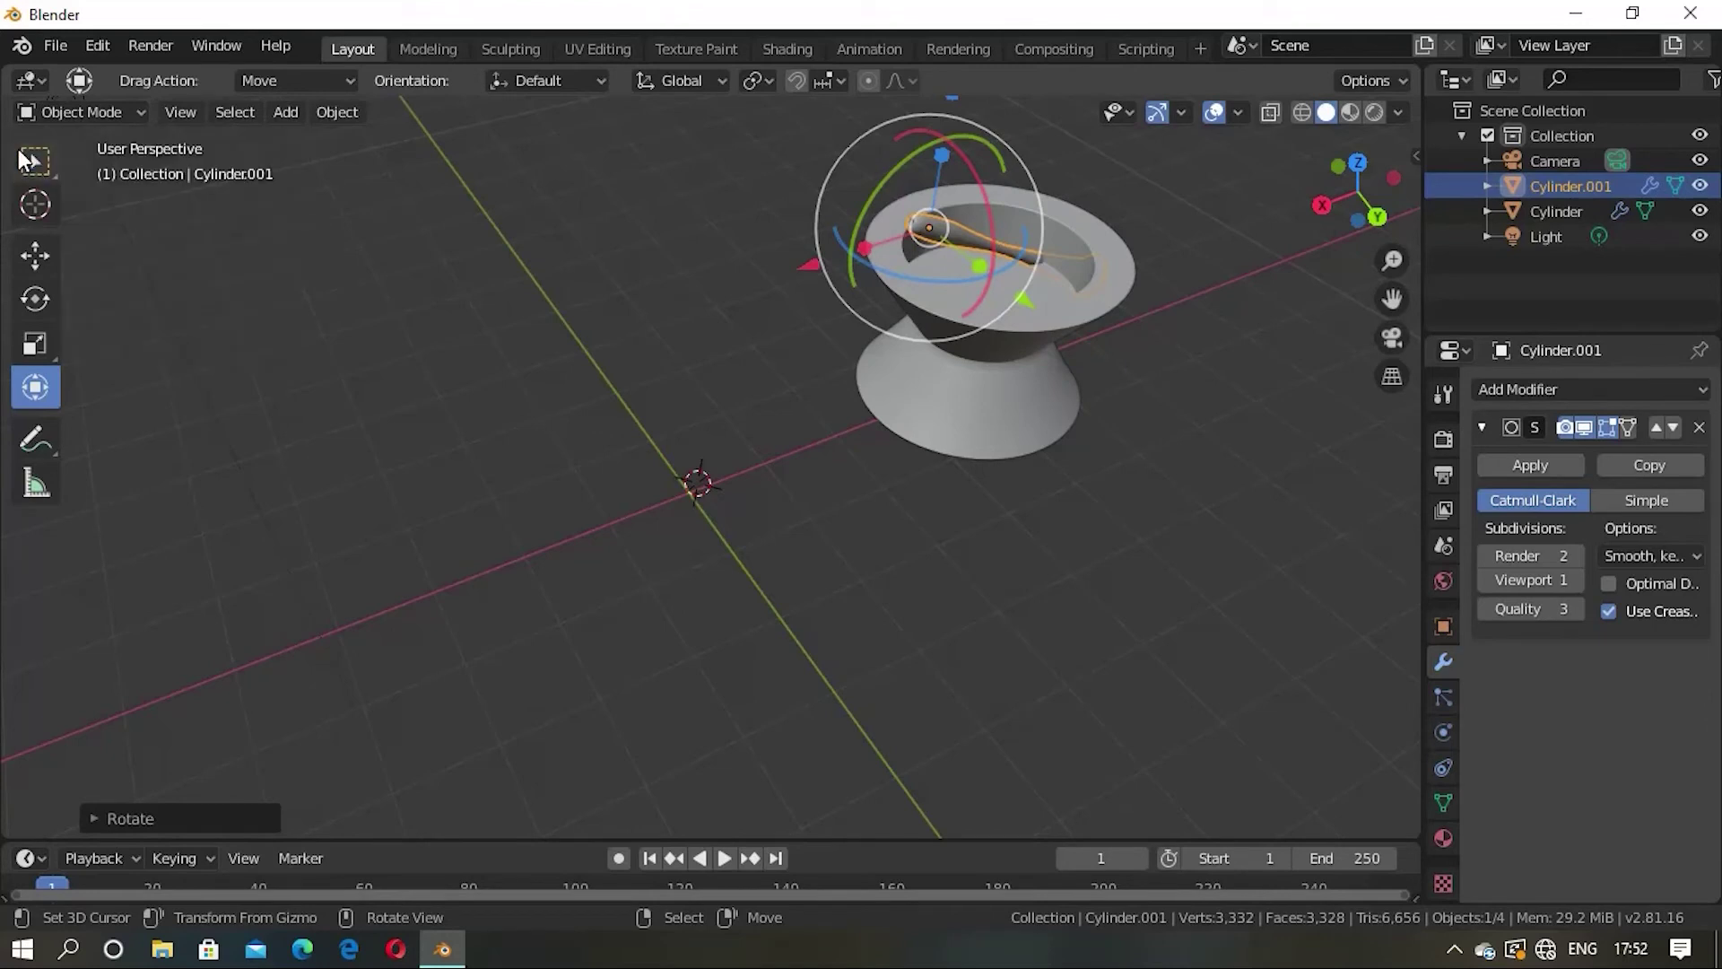
click(154, 235)
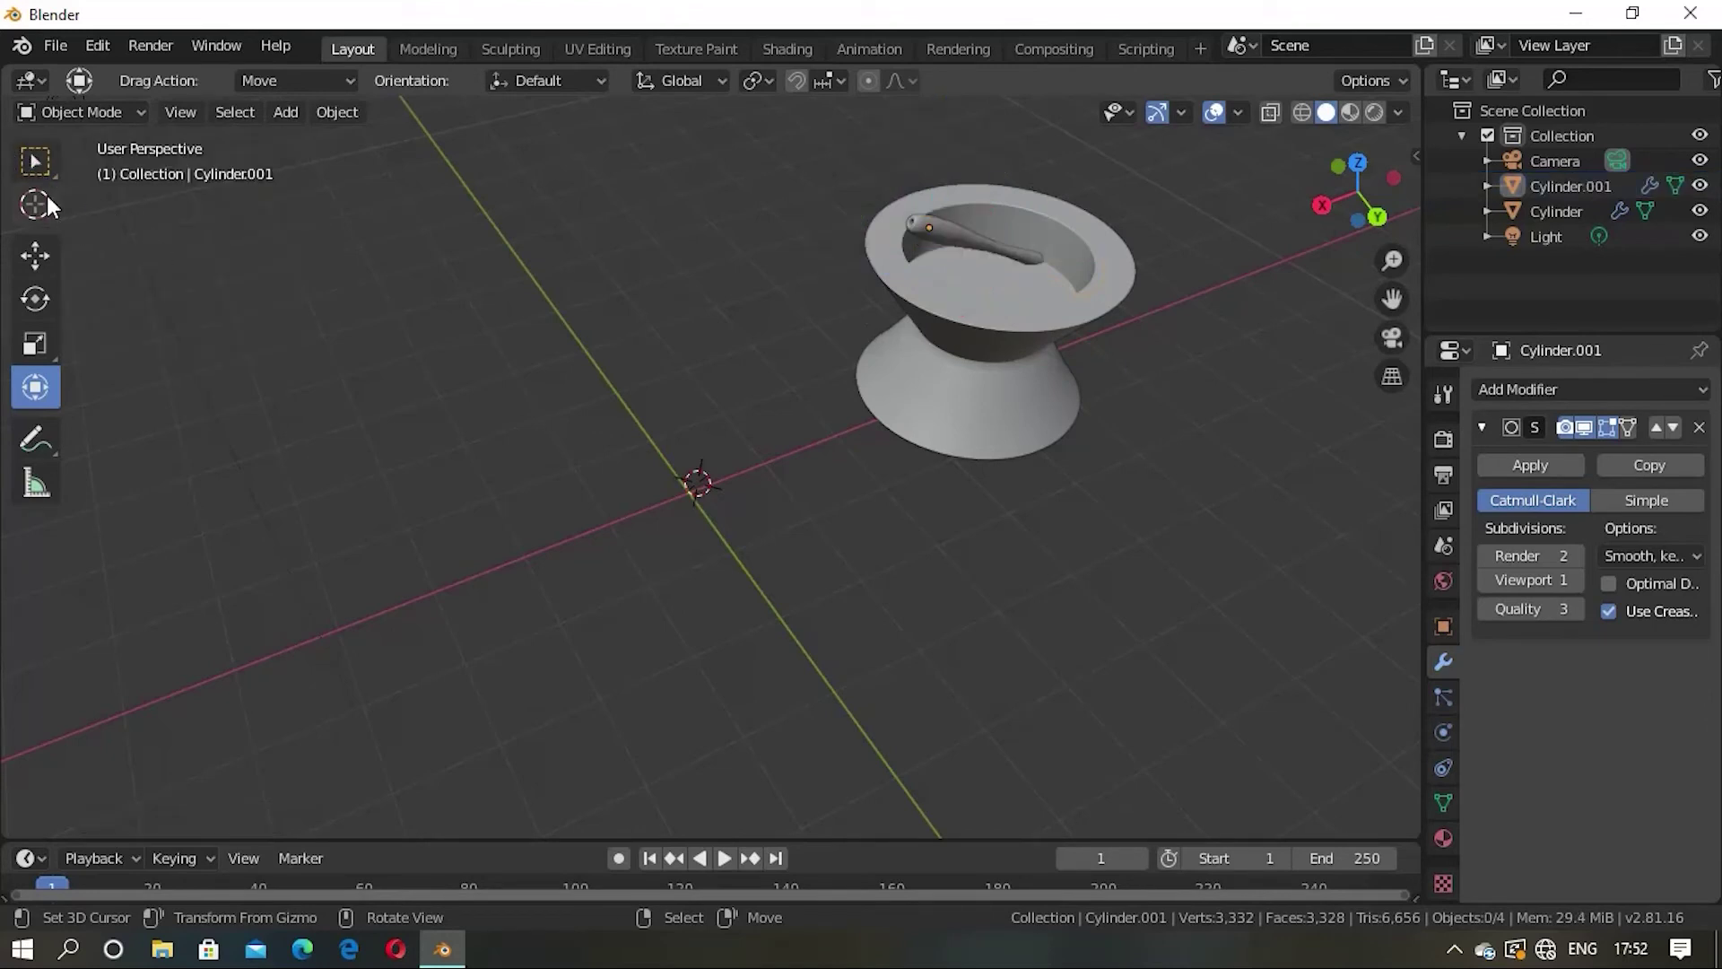
Step: Select the pestle and slide it left along X over the bowl
click(36, 163)
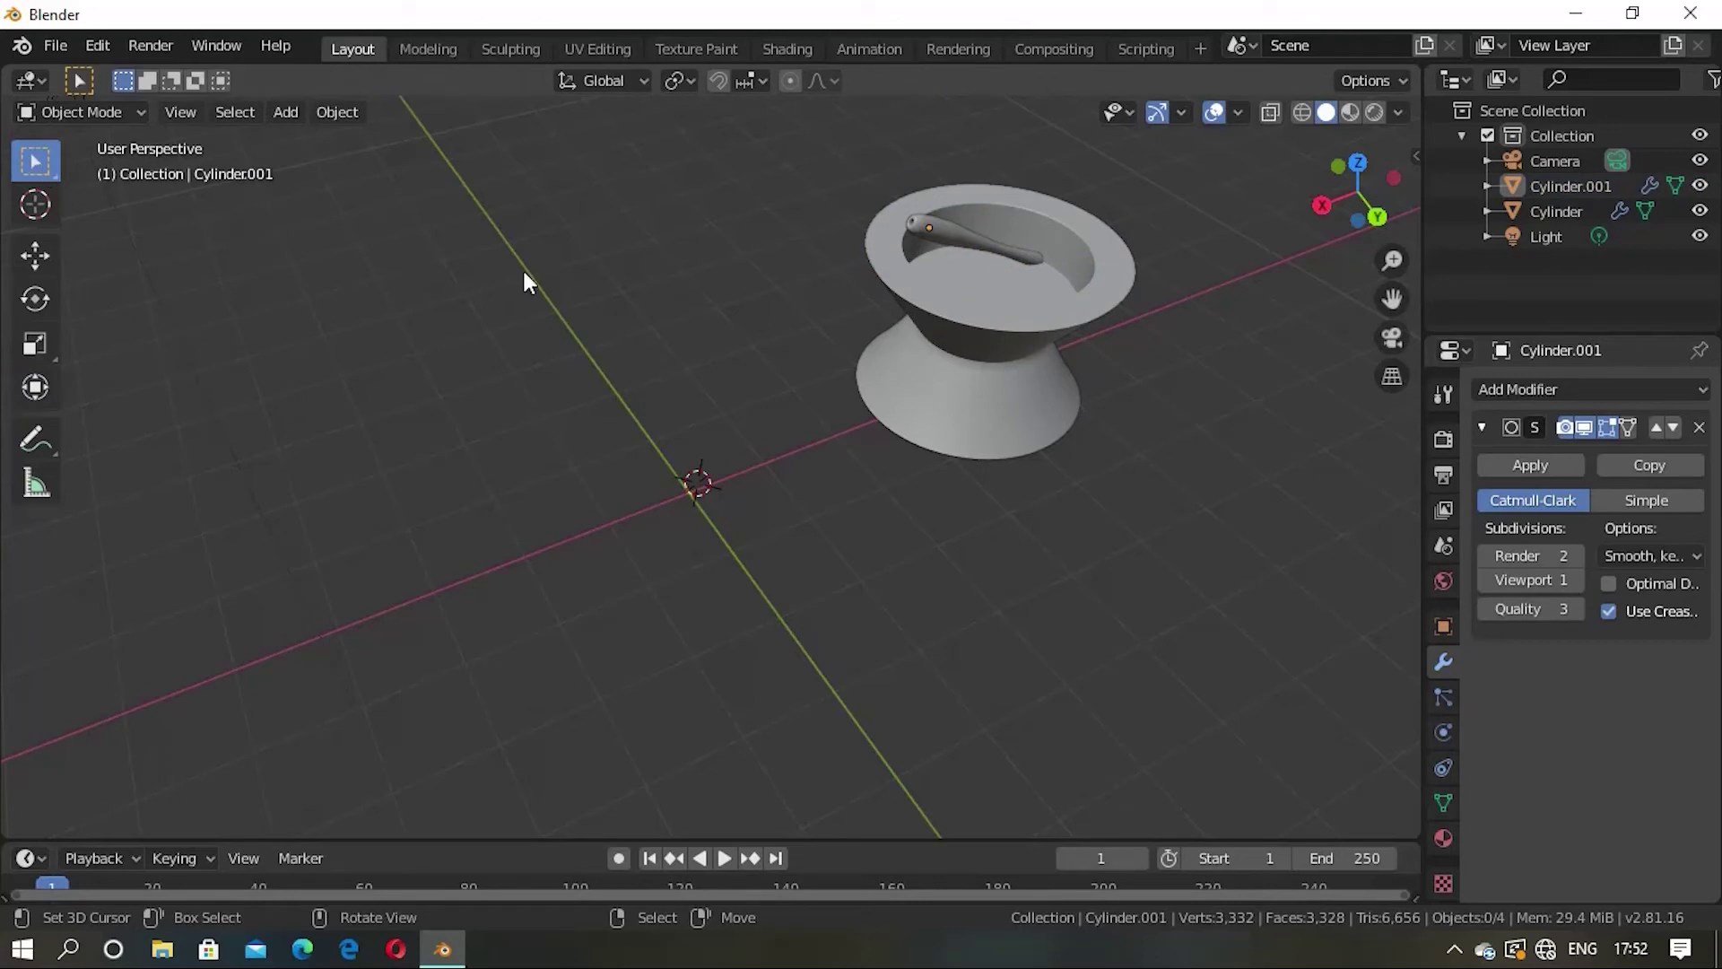
mouse_move(525, 283)
middle_down()
mouse_move(748, 285)
mouse_move(962, 363)
mouse_move(1018, 444)
middle_up()
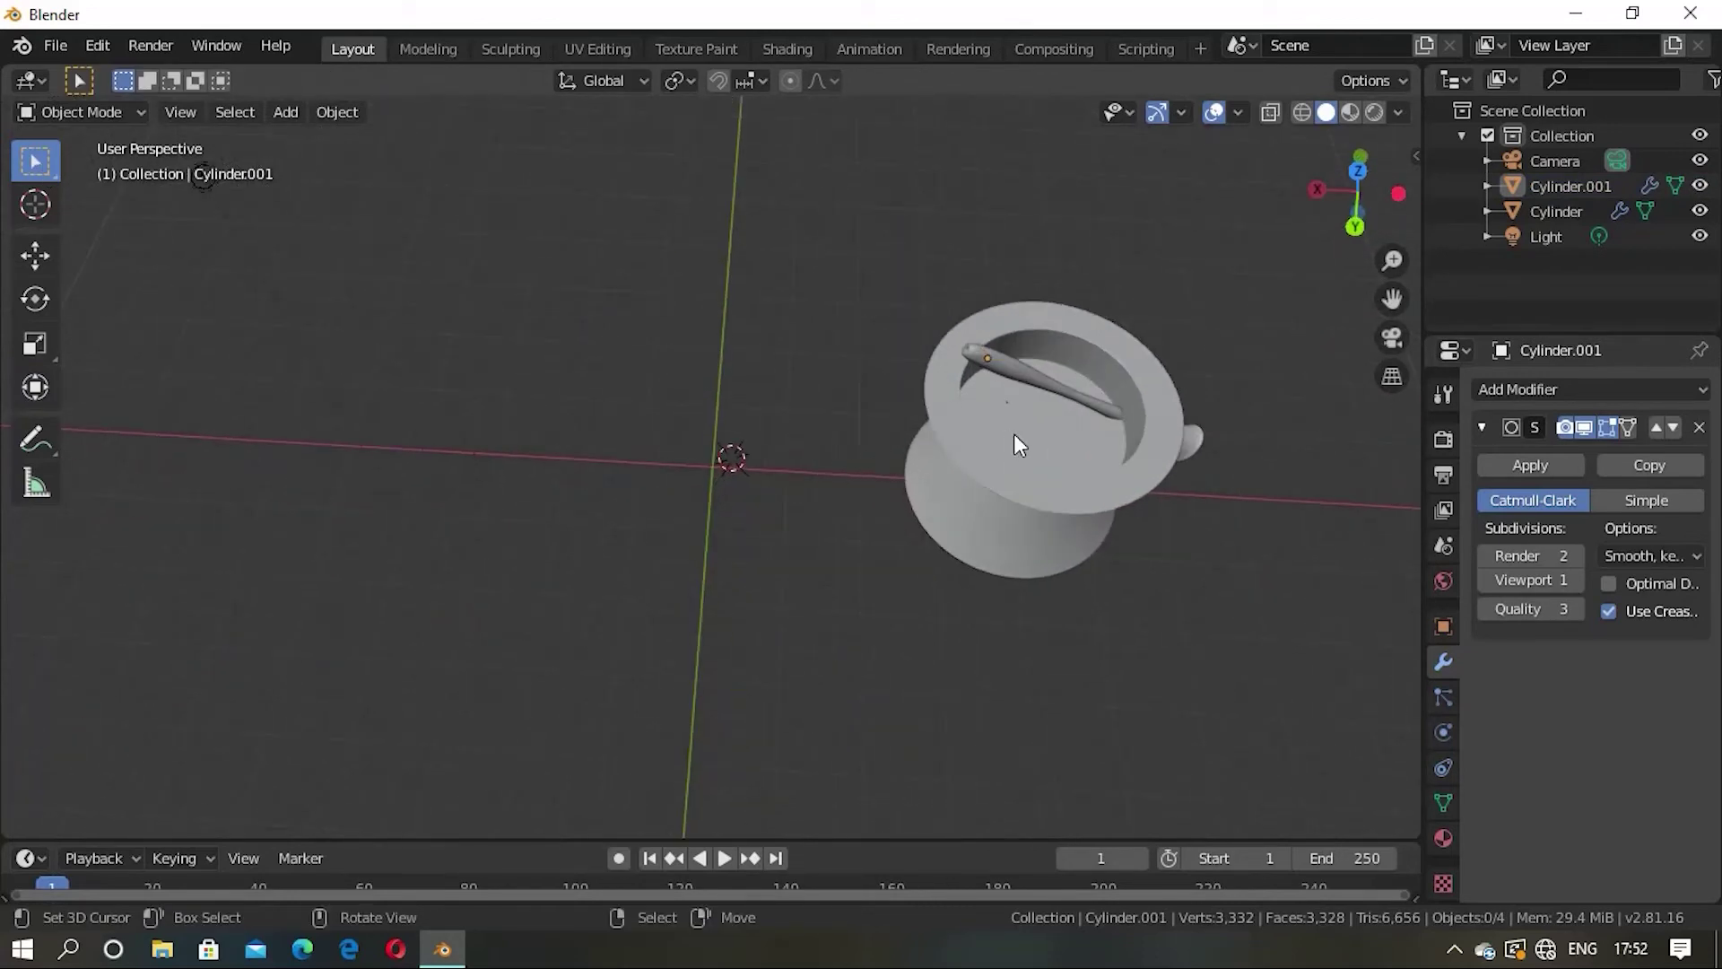
click(1013, 362)
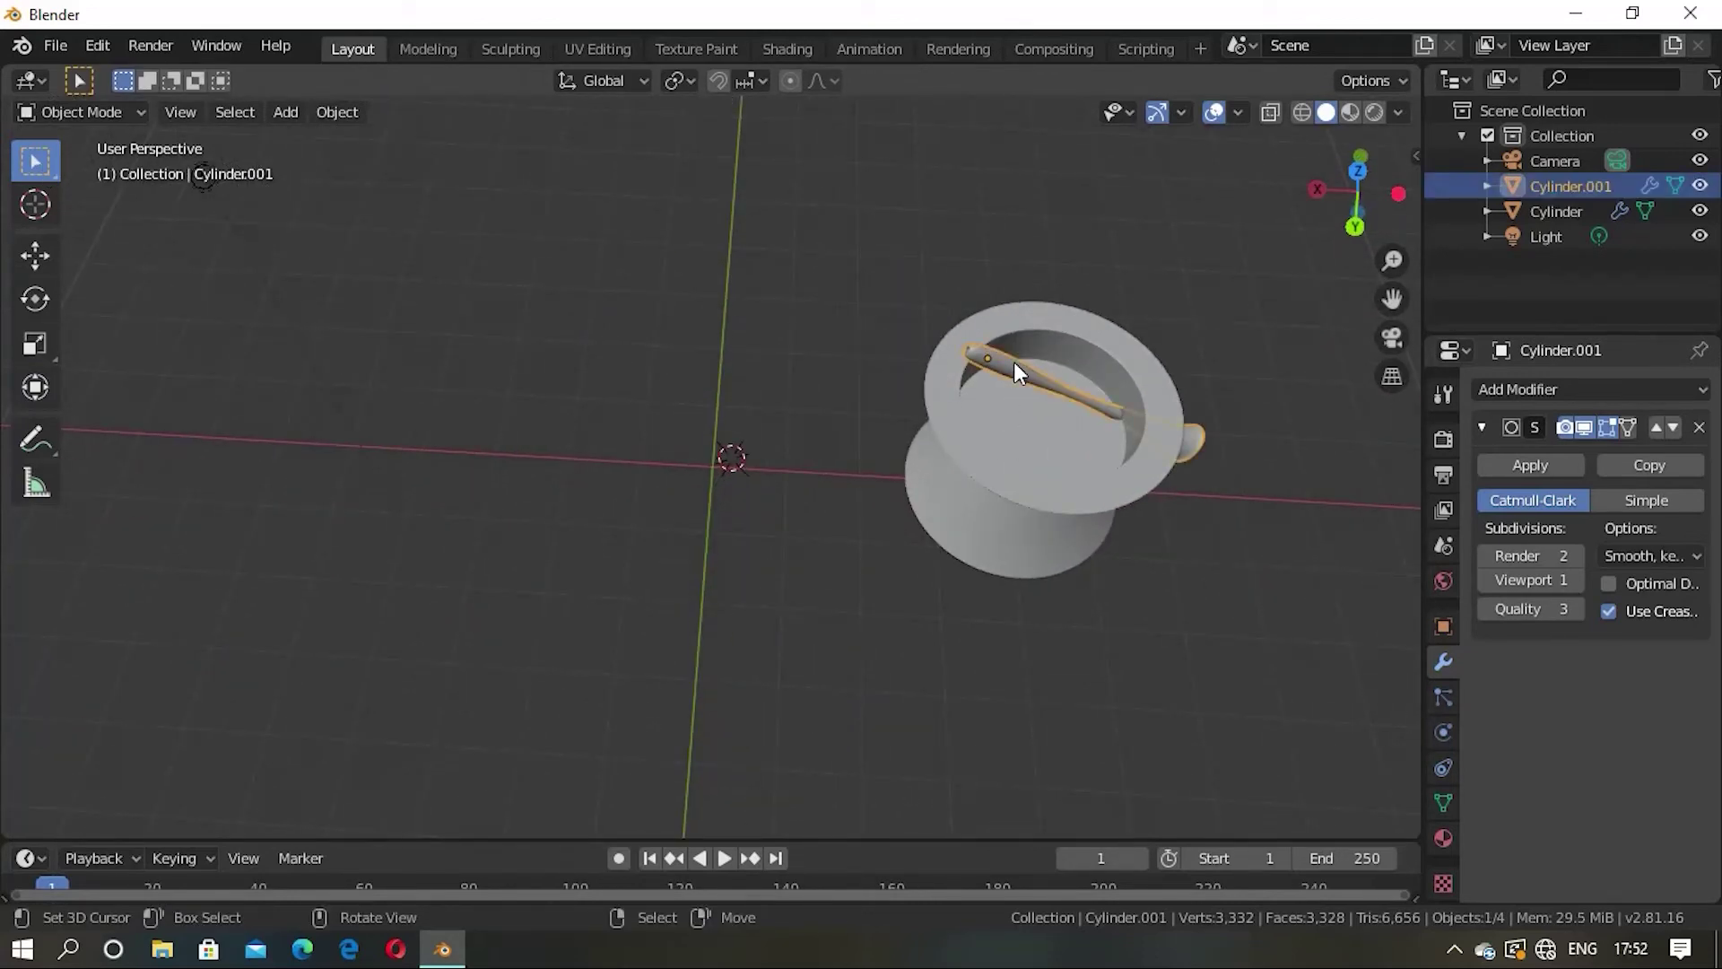
key(g)
key(x)
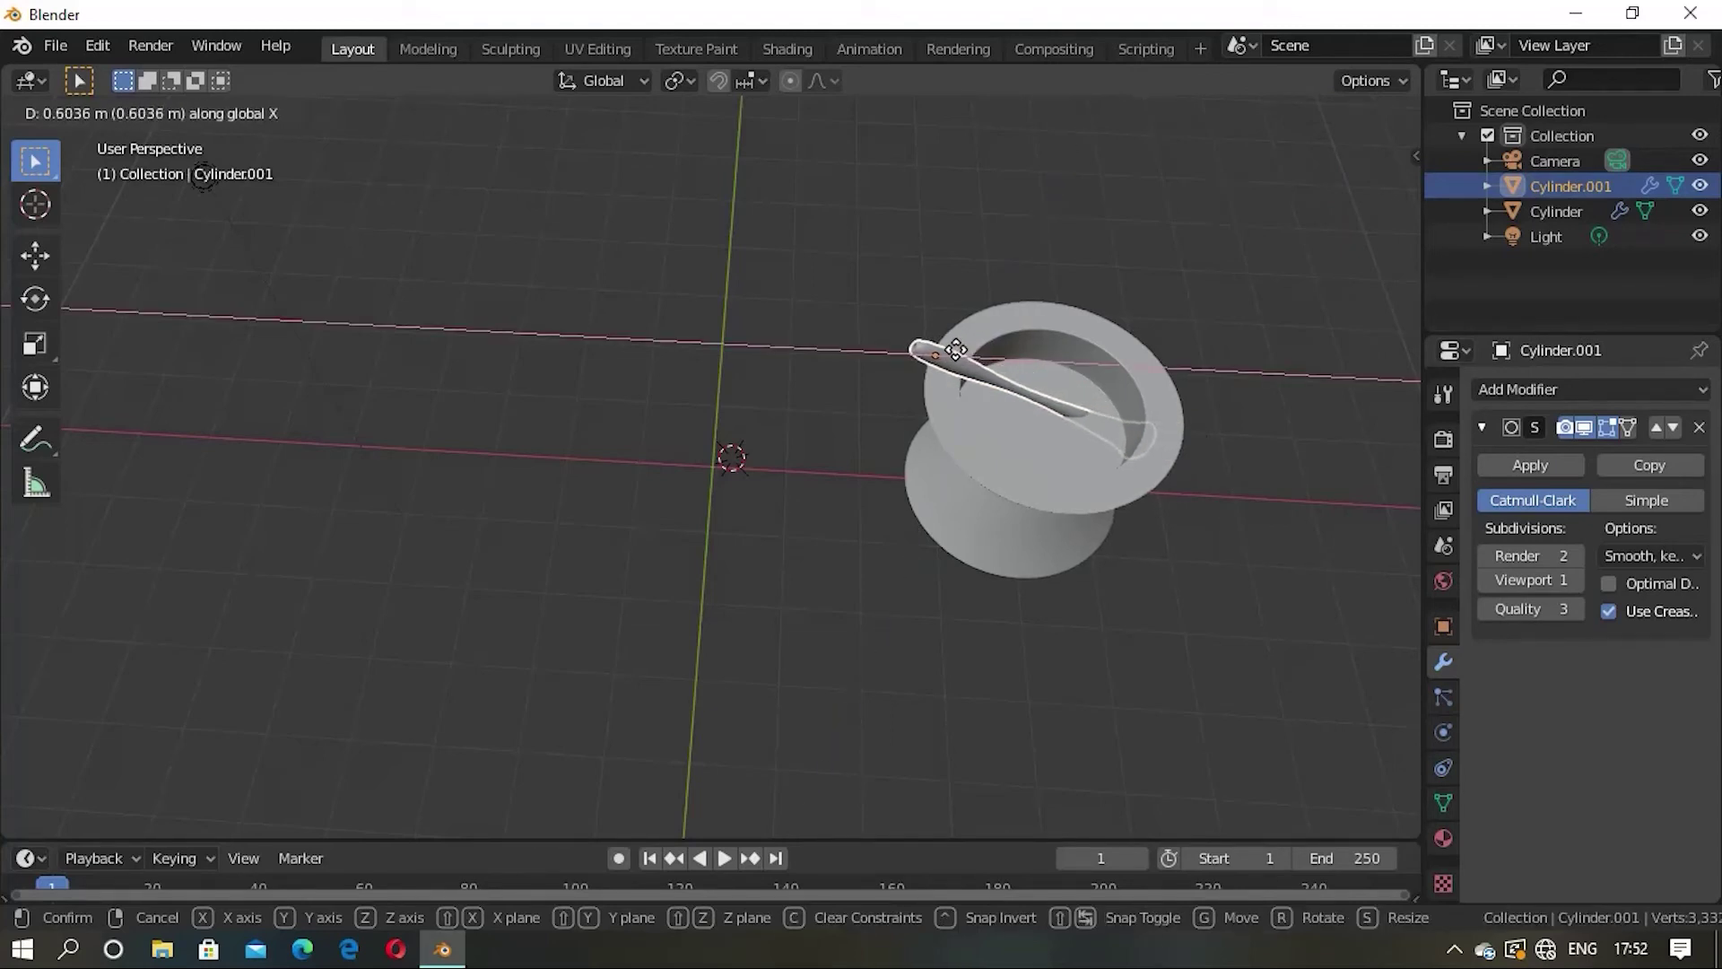
click(932, 350)
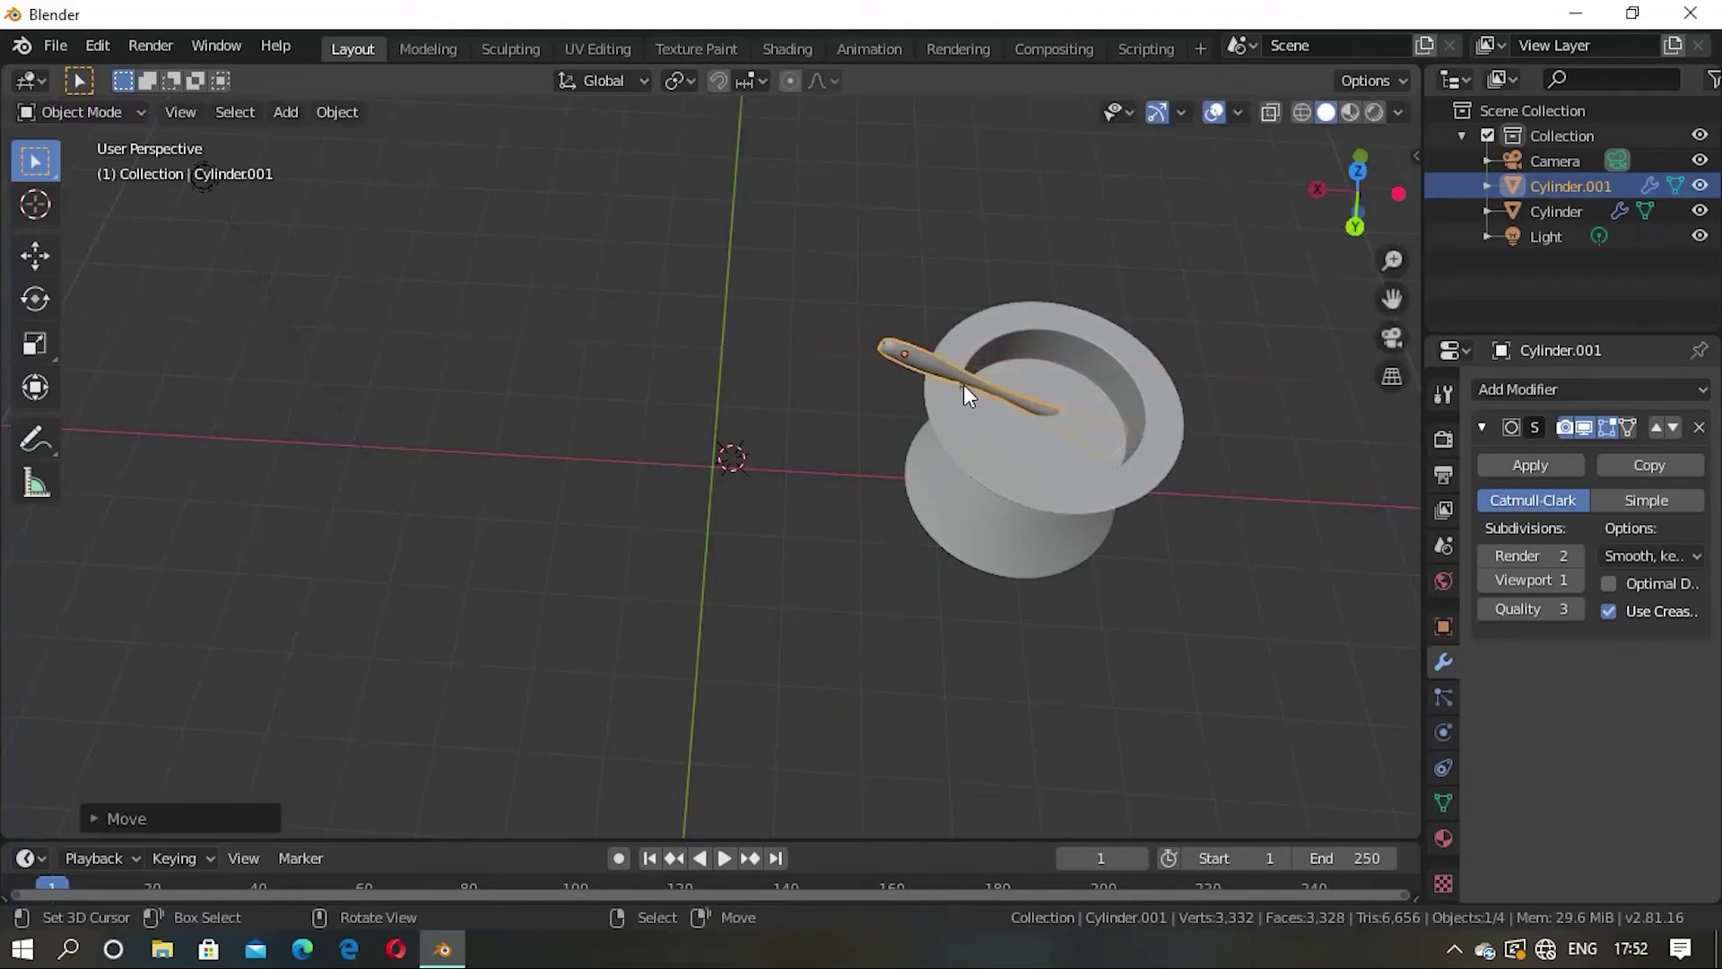
Step: Raise the pestle slightly along Z and nudge it along X so its head rests in the bowl
key(g)
key(z)
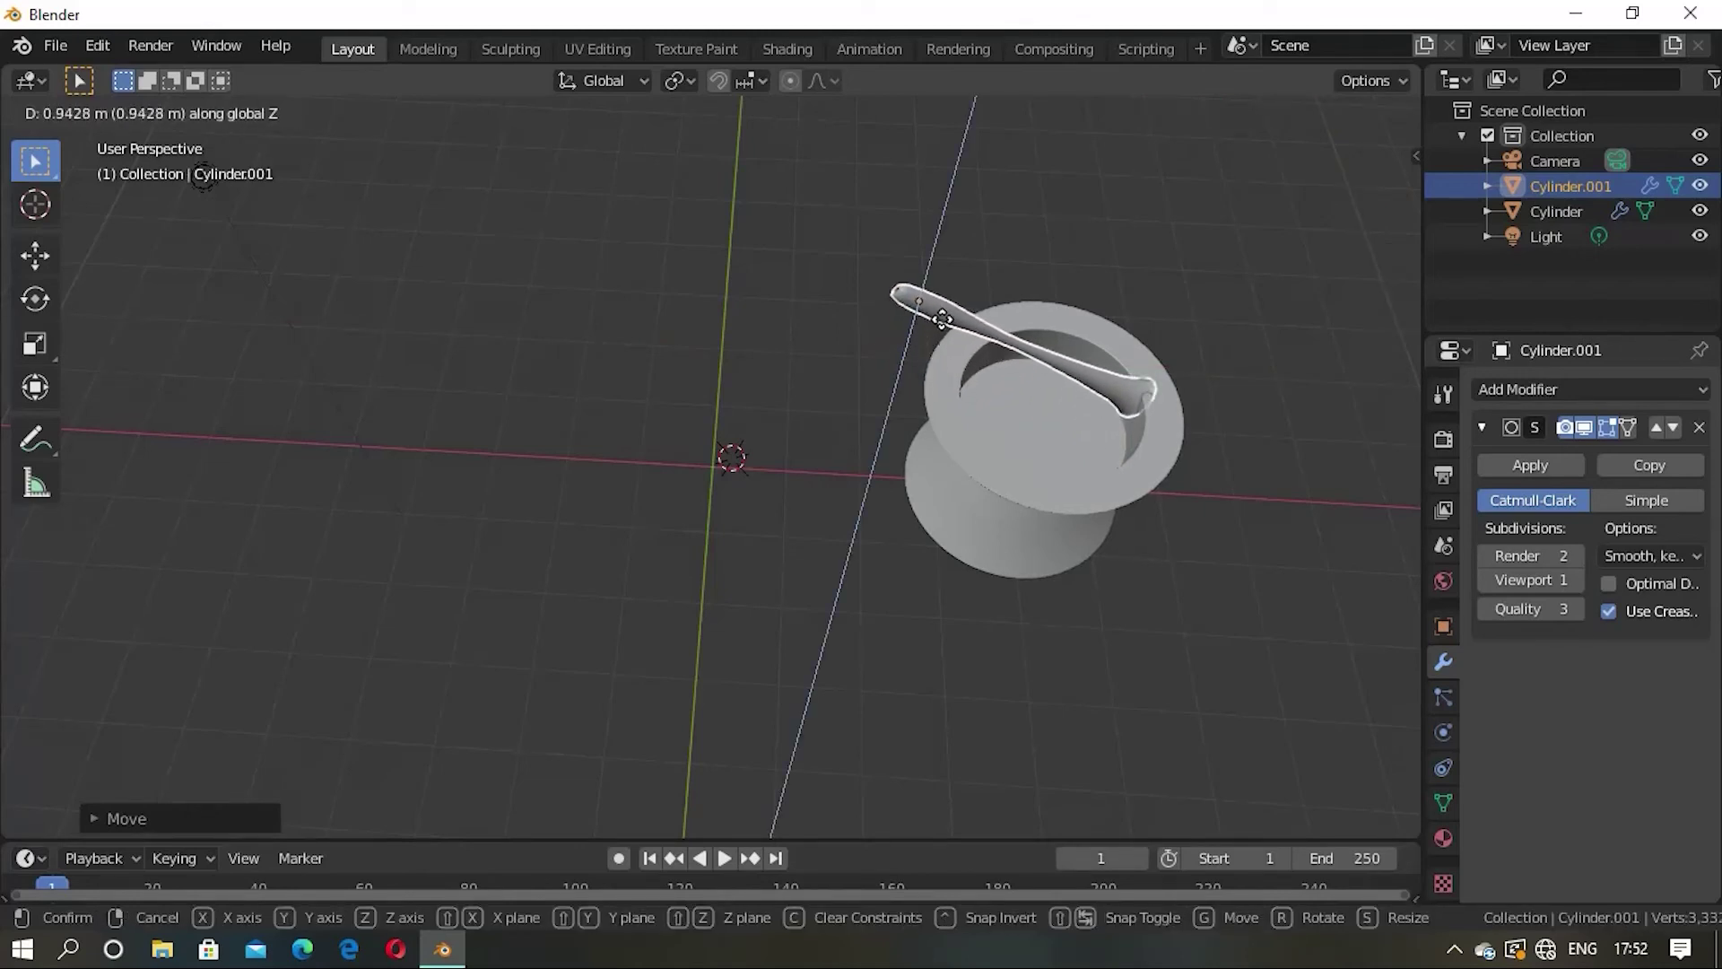
click(941, 317)
key(g)
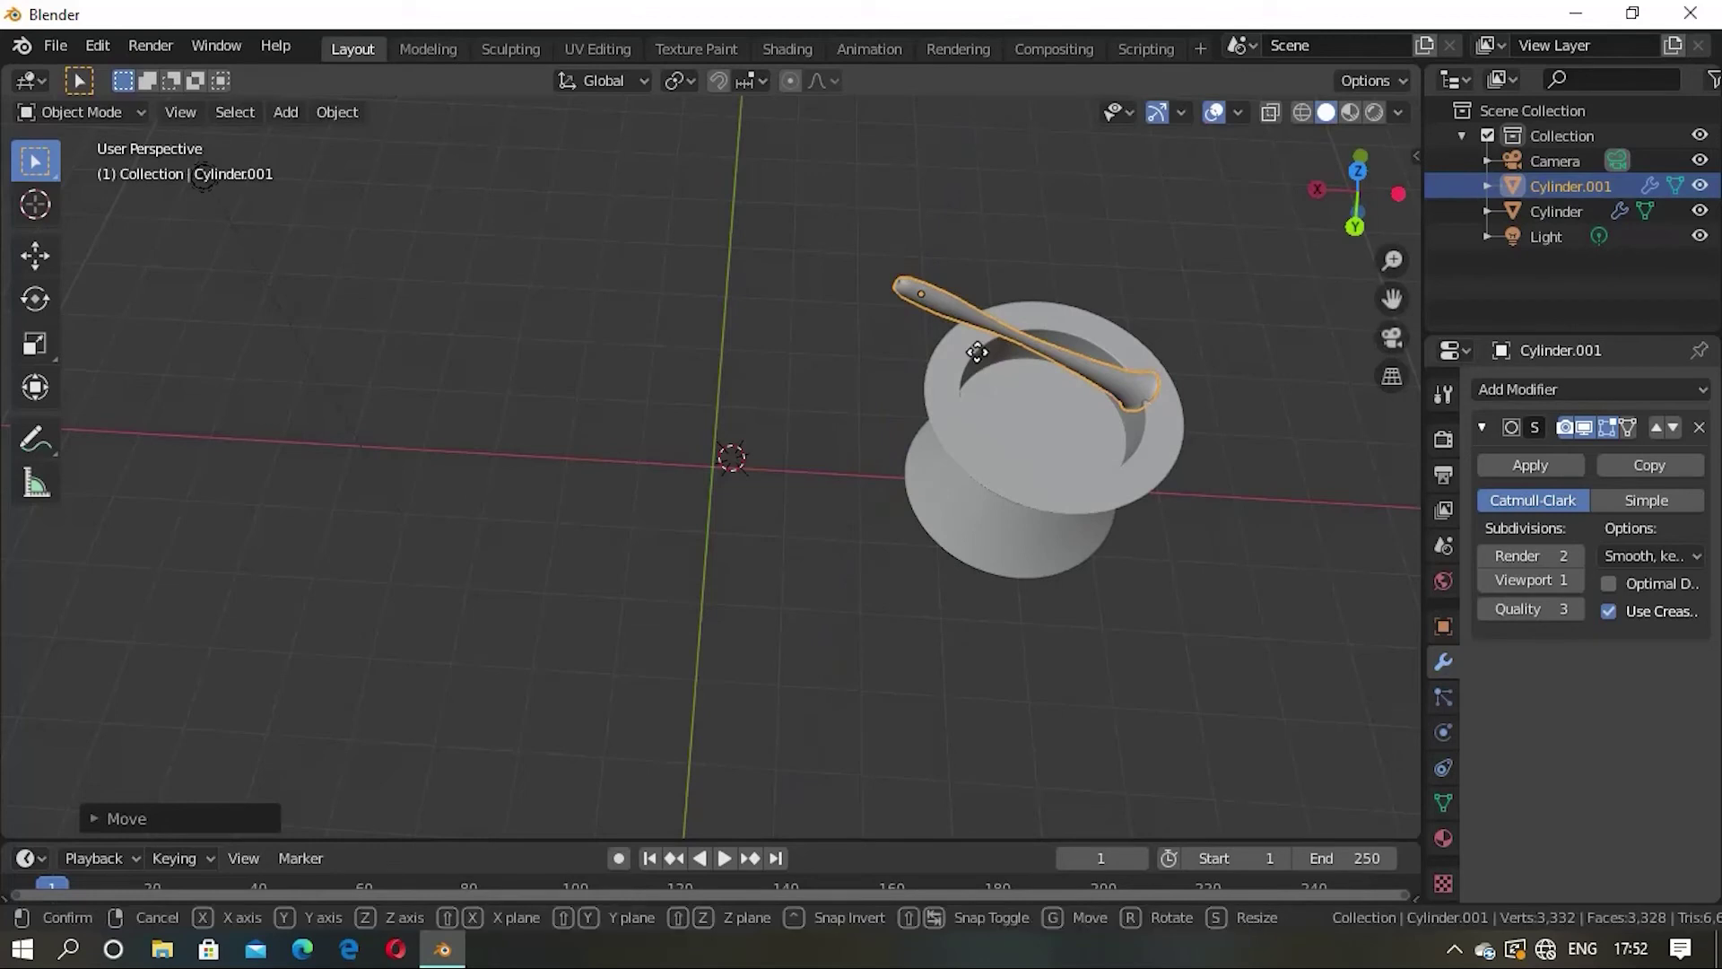
key(x)
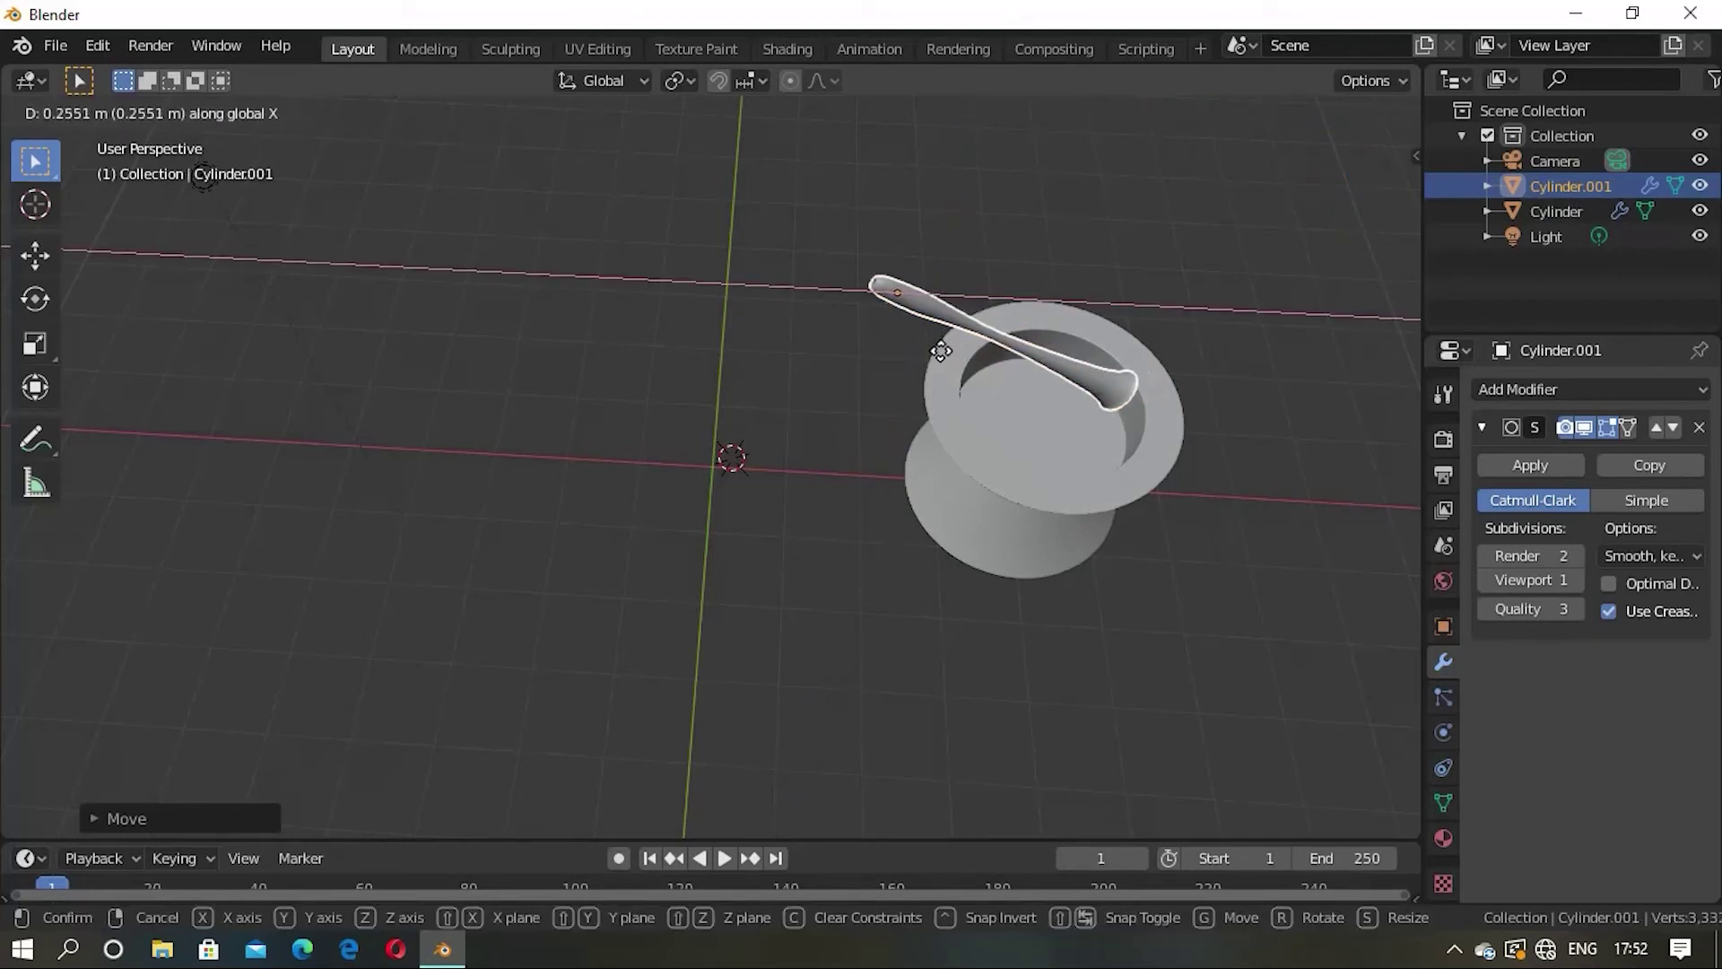
click(931, 352)
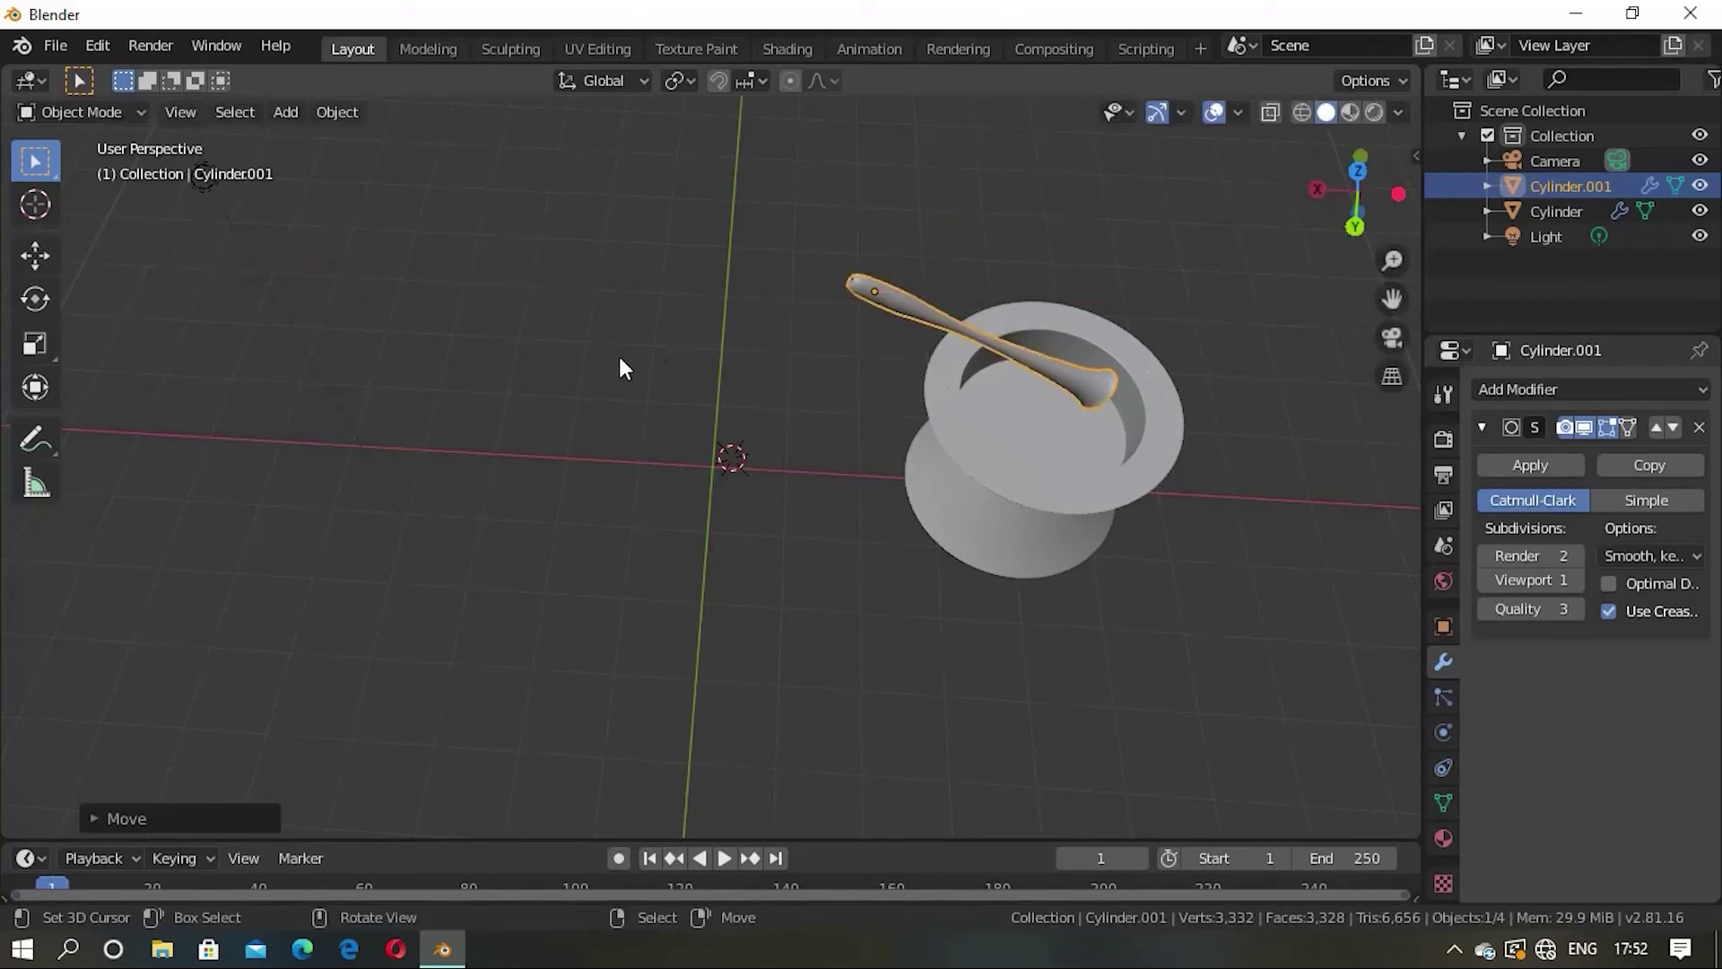
click(34, 386)
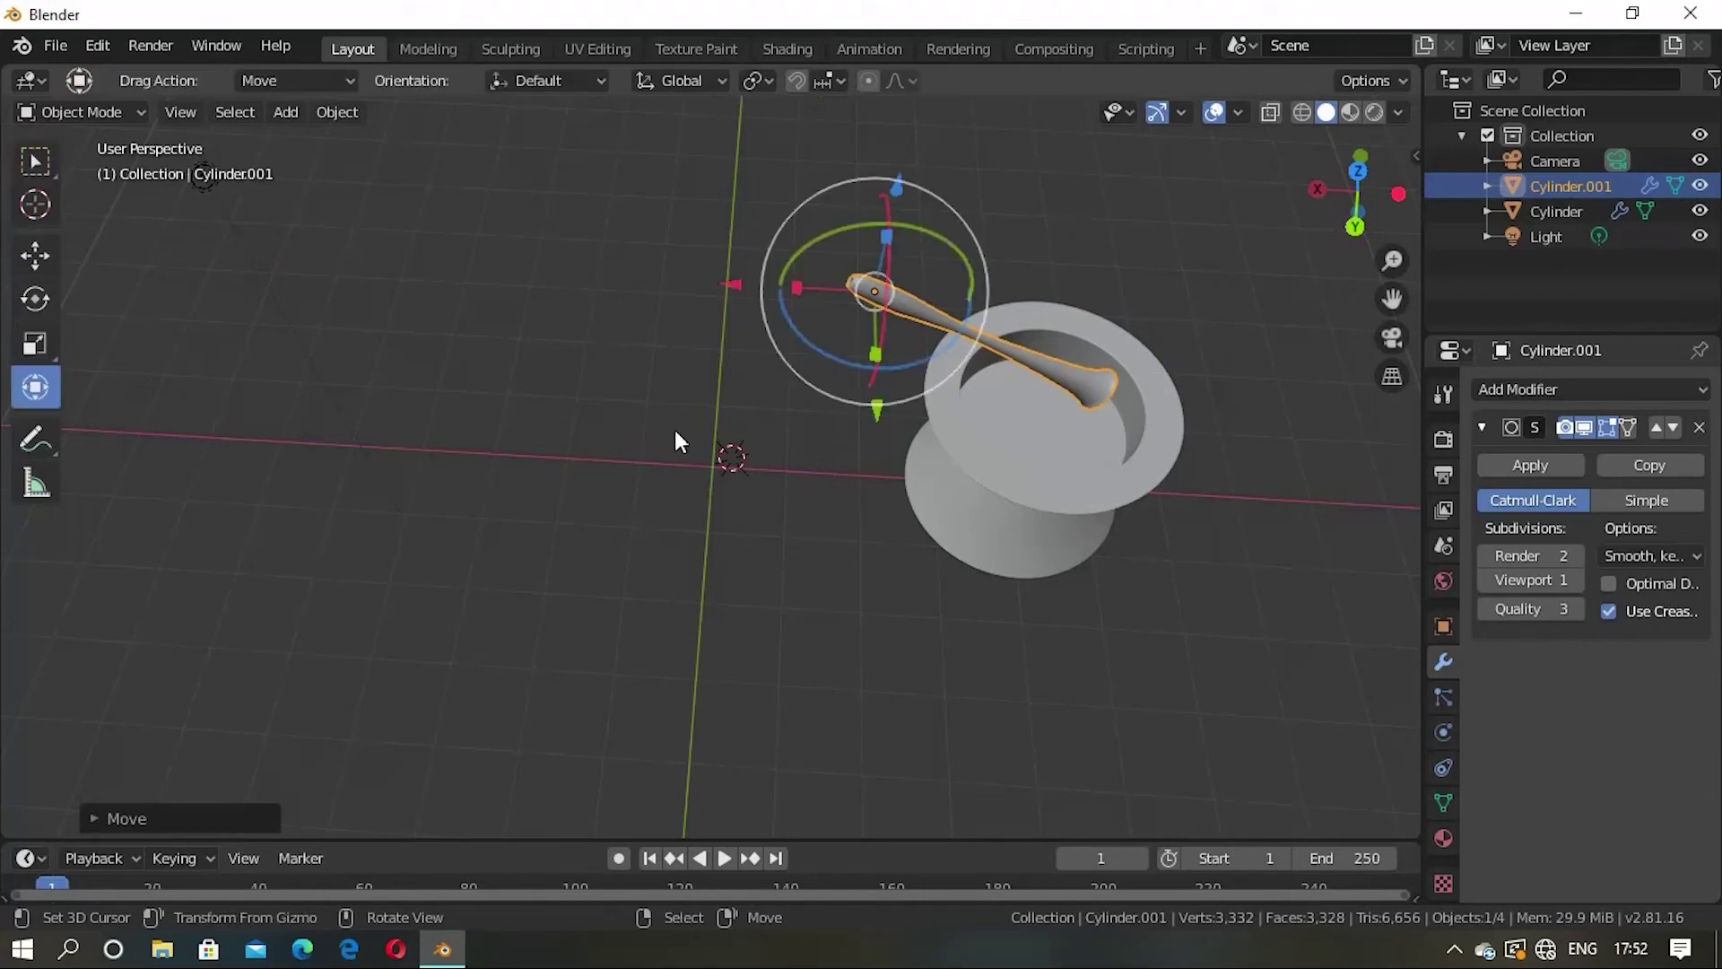
Step: Rotate the pestle about 31° with the green ring so its head dips into the bowl
drag(842, 231, 799, 278)
mouse_move(1146, 448)
middle_down()
mouse_move(1063, 321)
mouse_move(1069, 368)
mouse_move(1024, 423)
mouse_move(1071, 412)
middle_up()
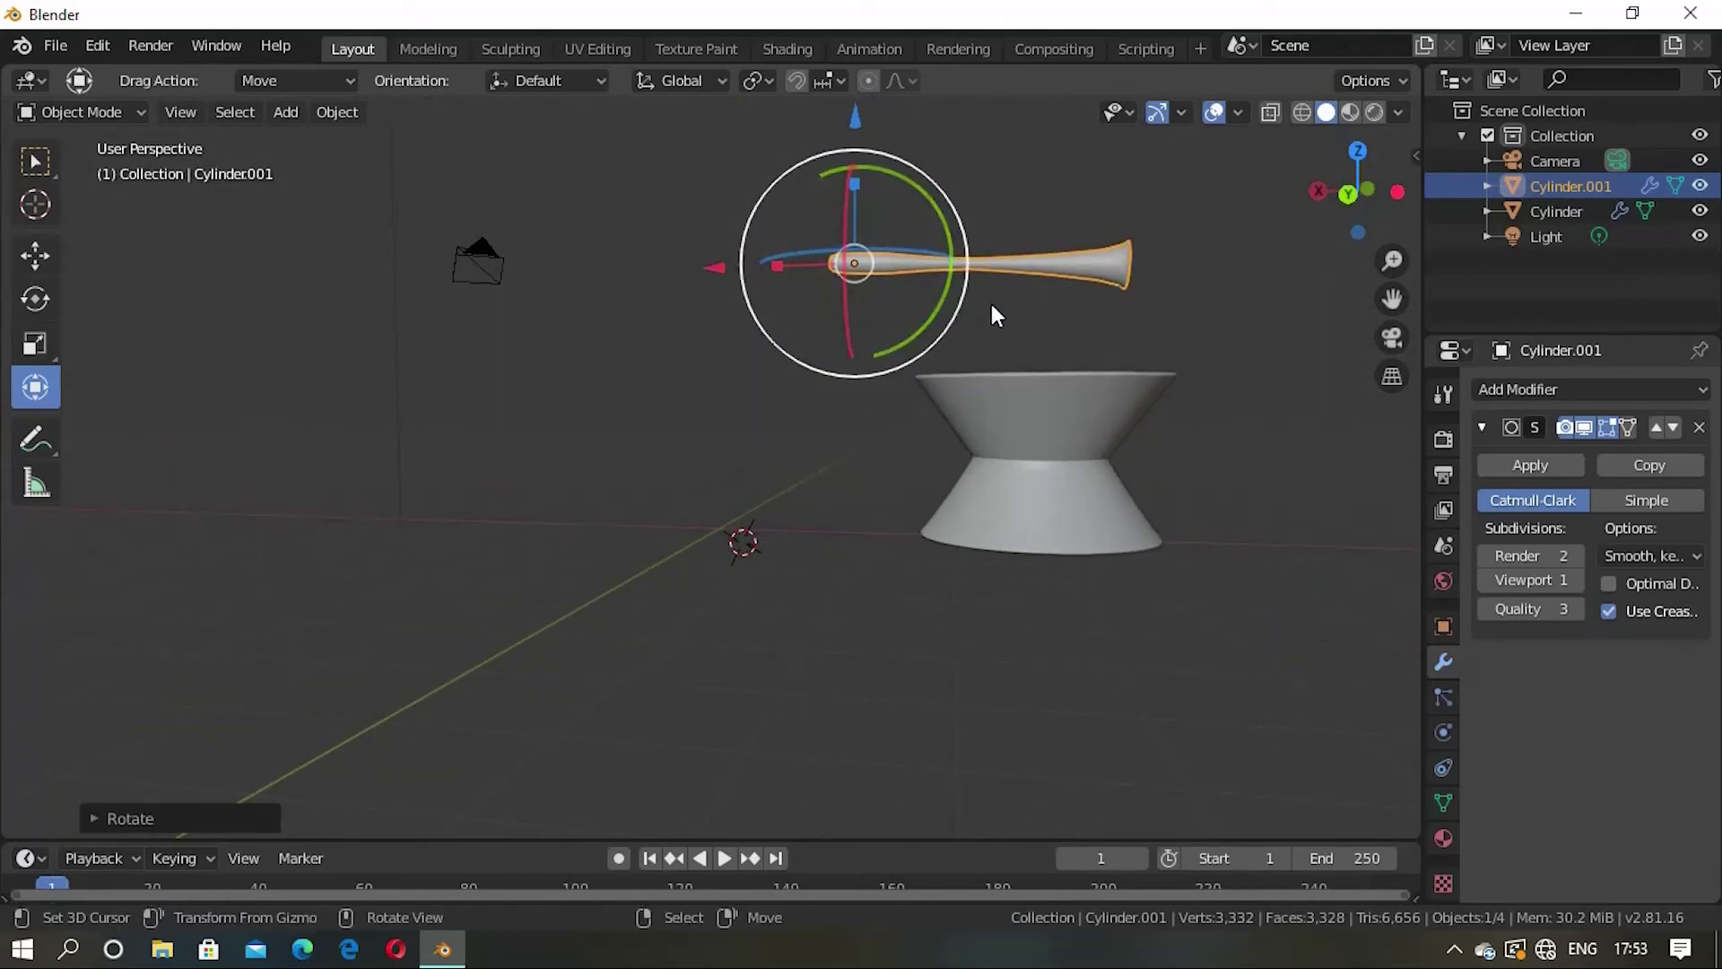
mouse_move(988, 300)
middle_down()
mouse_move(1036, 398)
mouse_move(1018, 376)
middle_up()
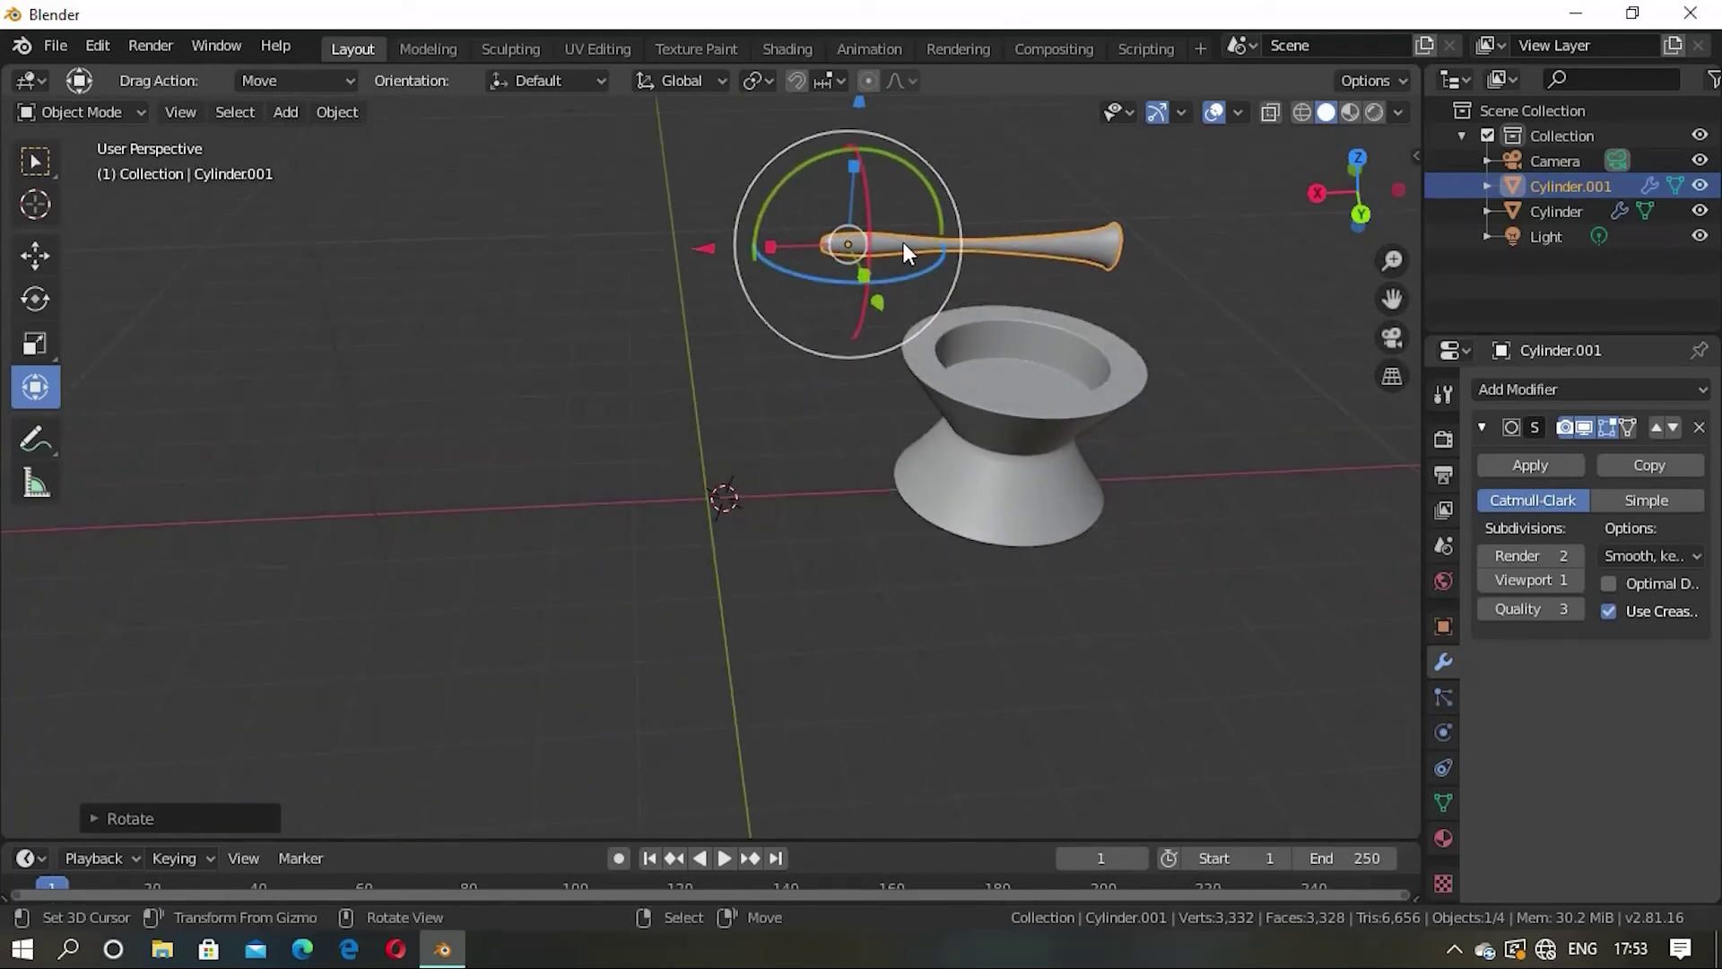
drag(873, 147, 923, 171)
Step: Lower the pestle along Z into the bowl and tumble it to a new angle
click(547, 302)
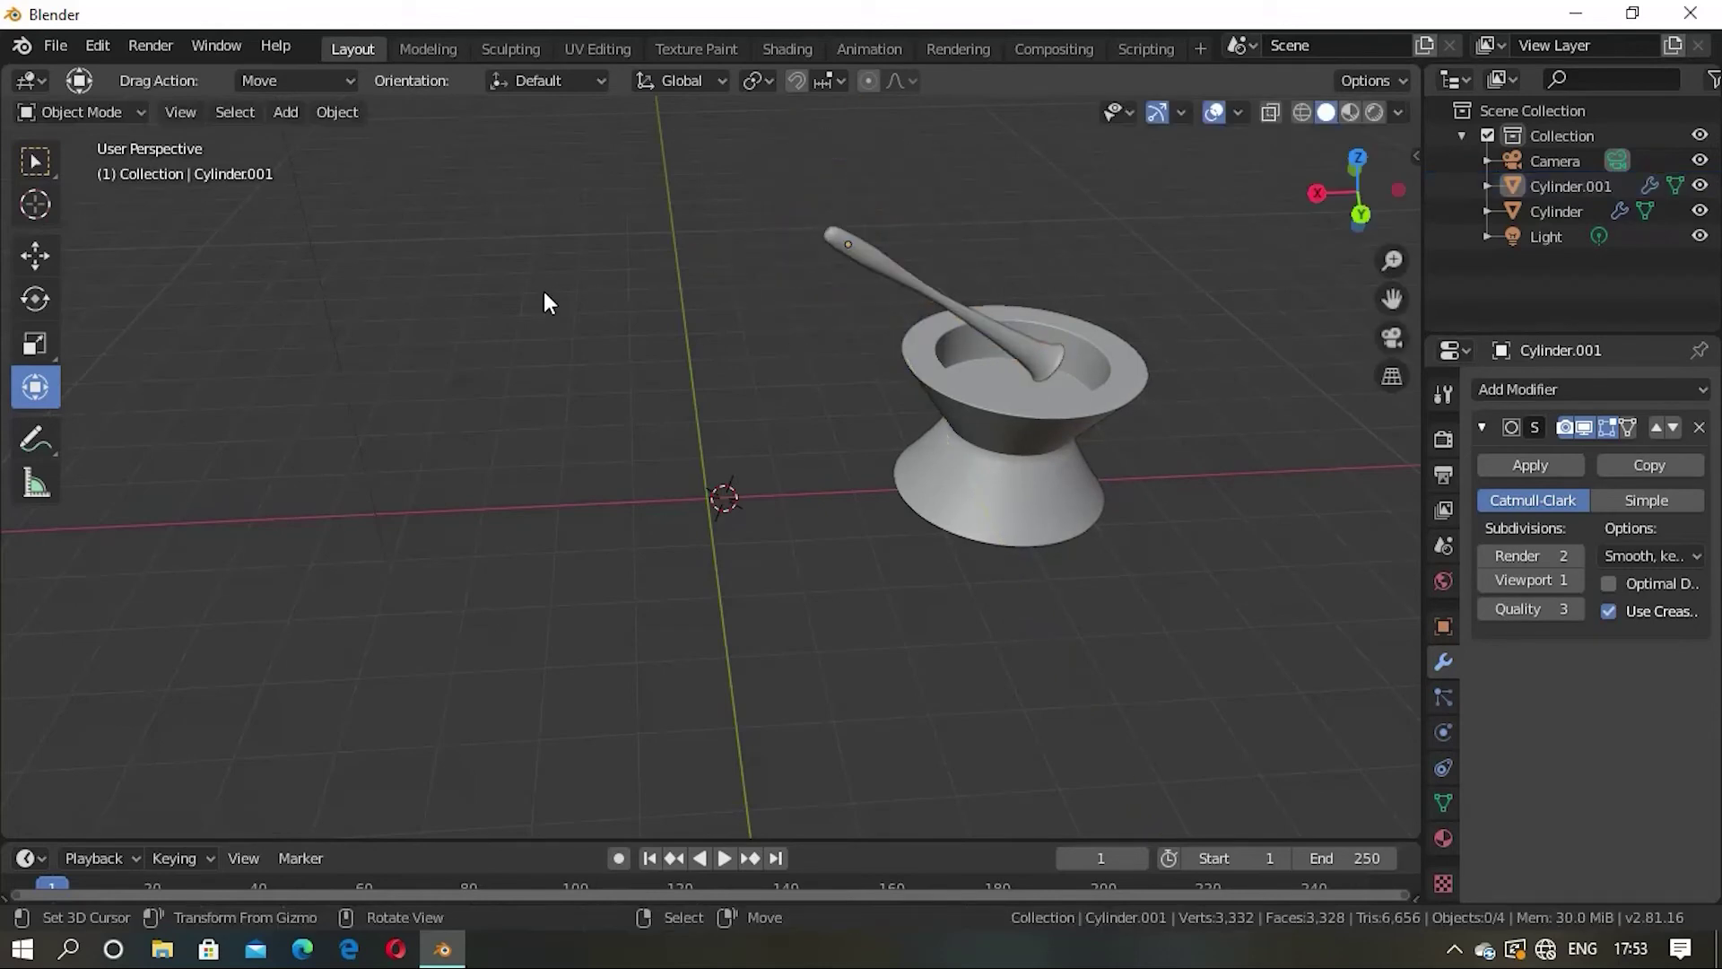
click(923, 293)
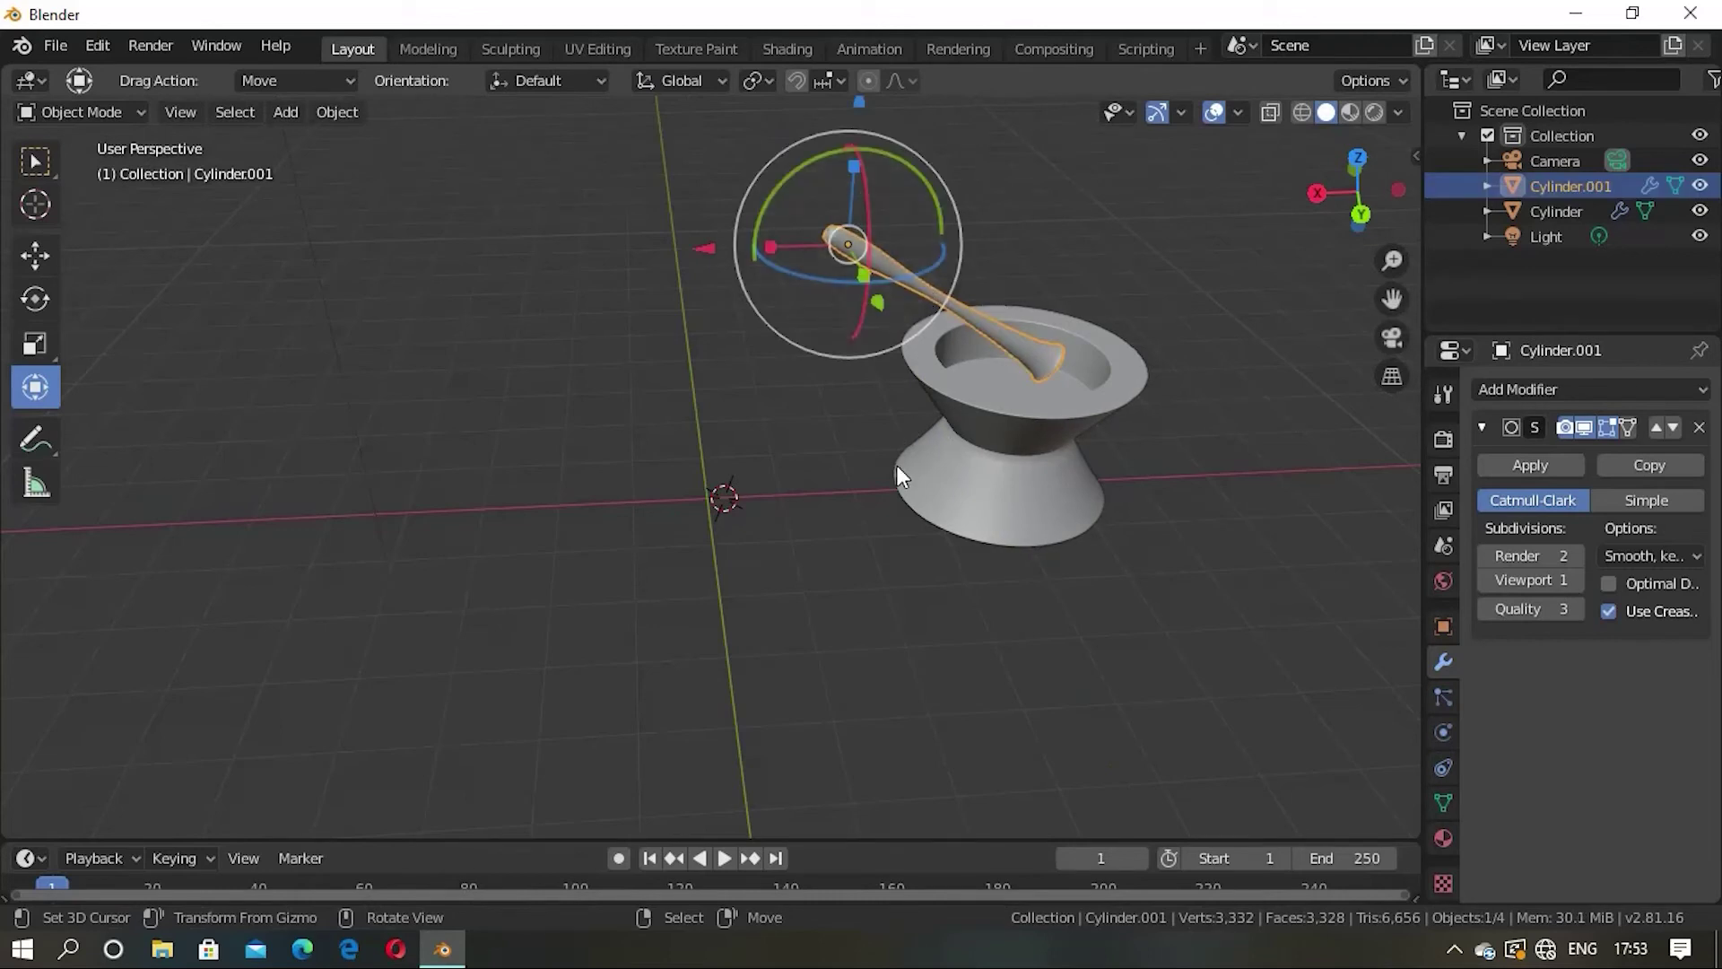
key(g)
key(z)
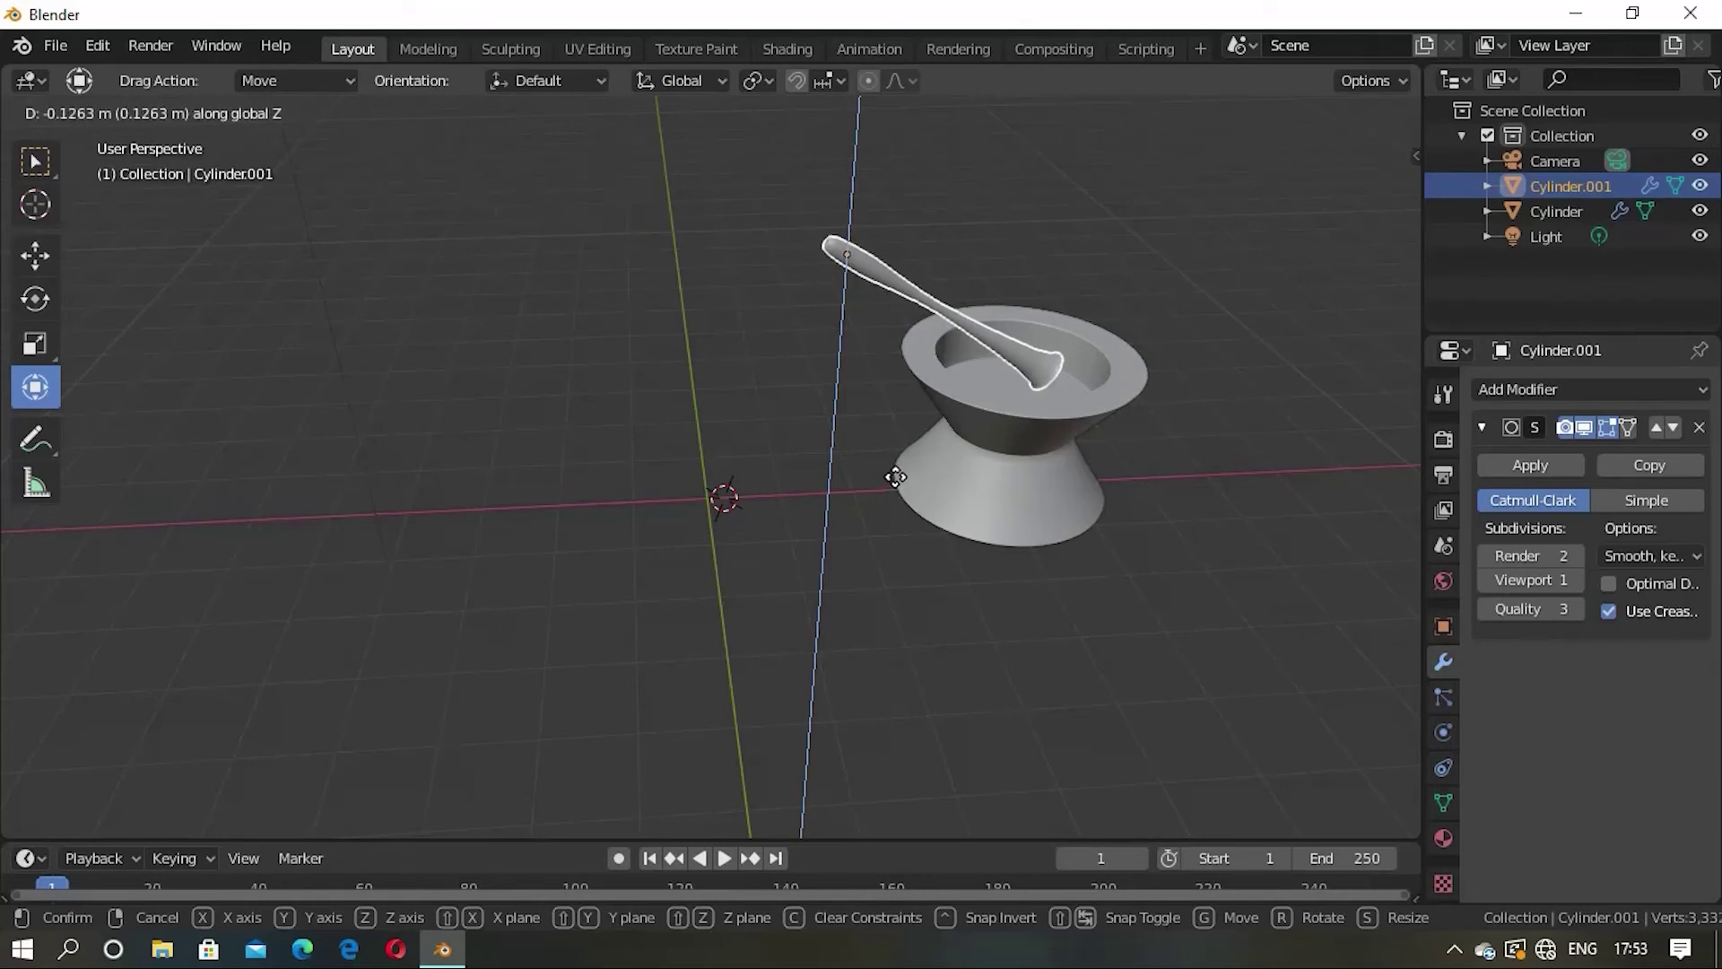
click(895, 478)
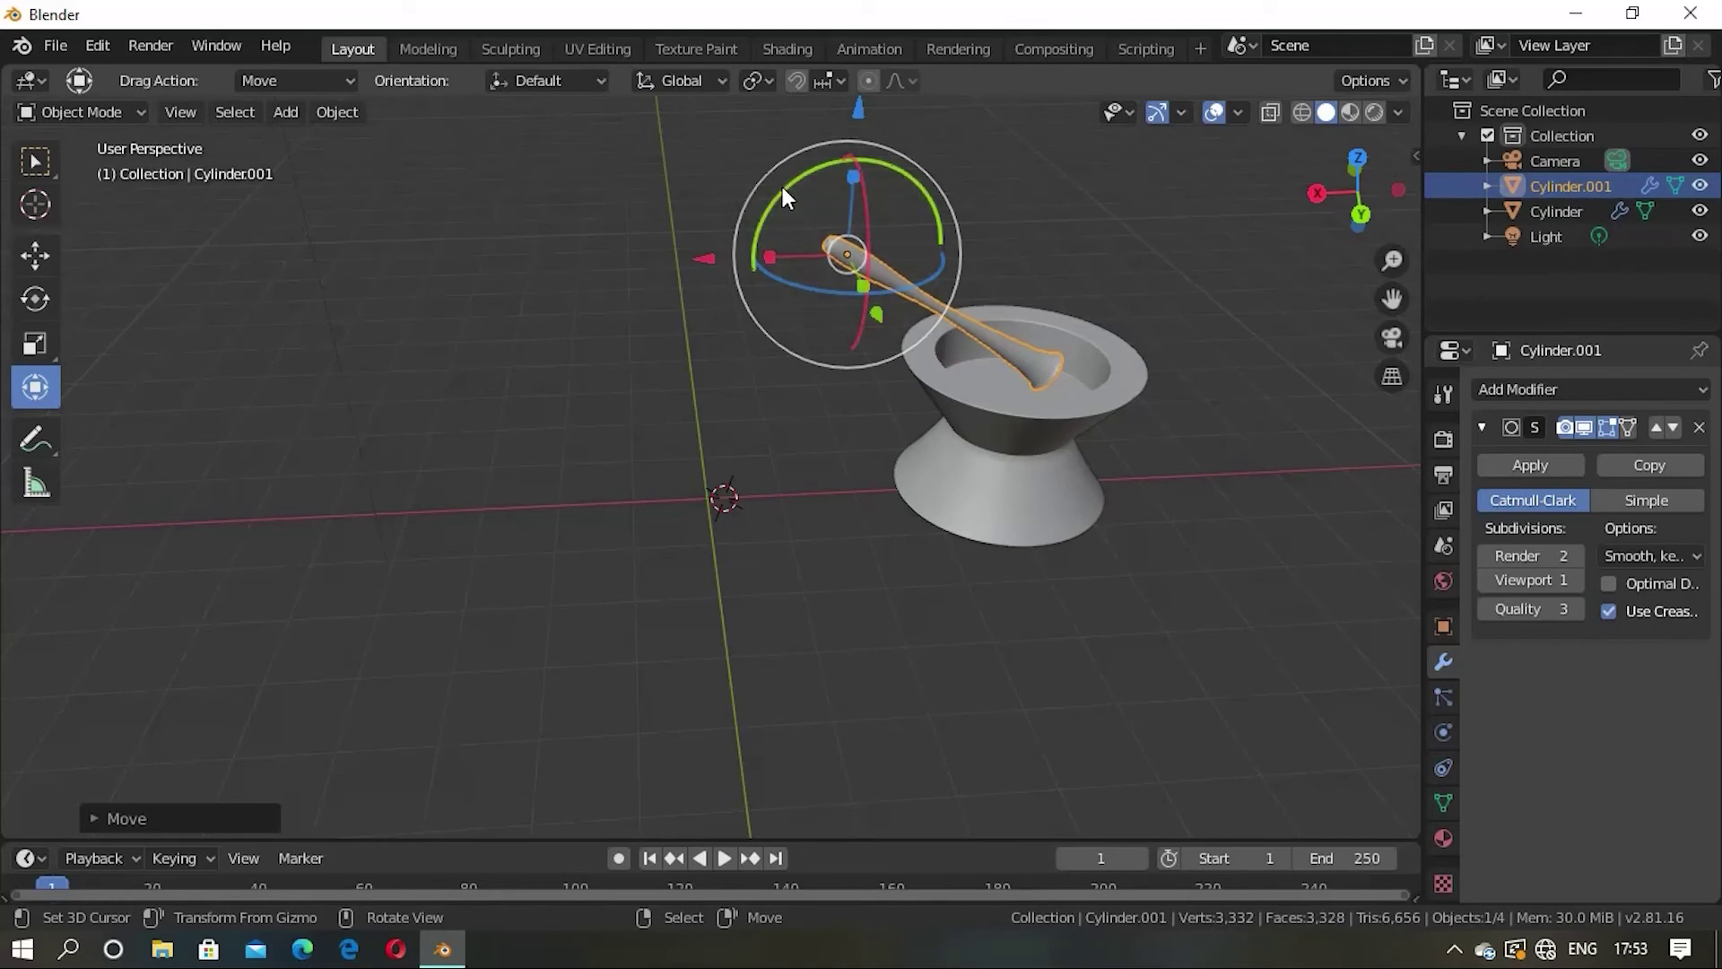
mouse_move(782, 187)
mouse_down()
mouse_move(965, 296)
mouse_move(788, 288)
mouse_move(773, 237)
mouse_move(789, 175)
mouse_up()
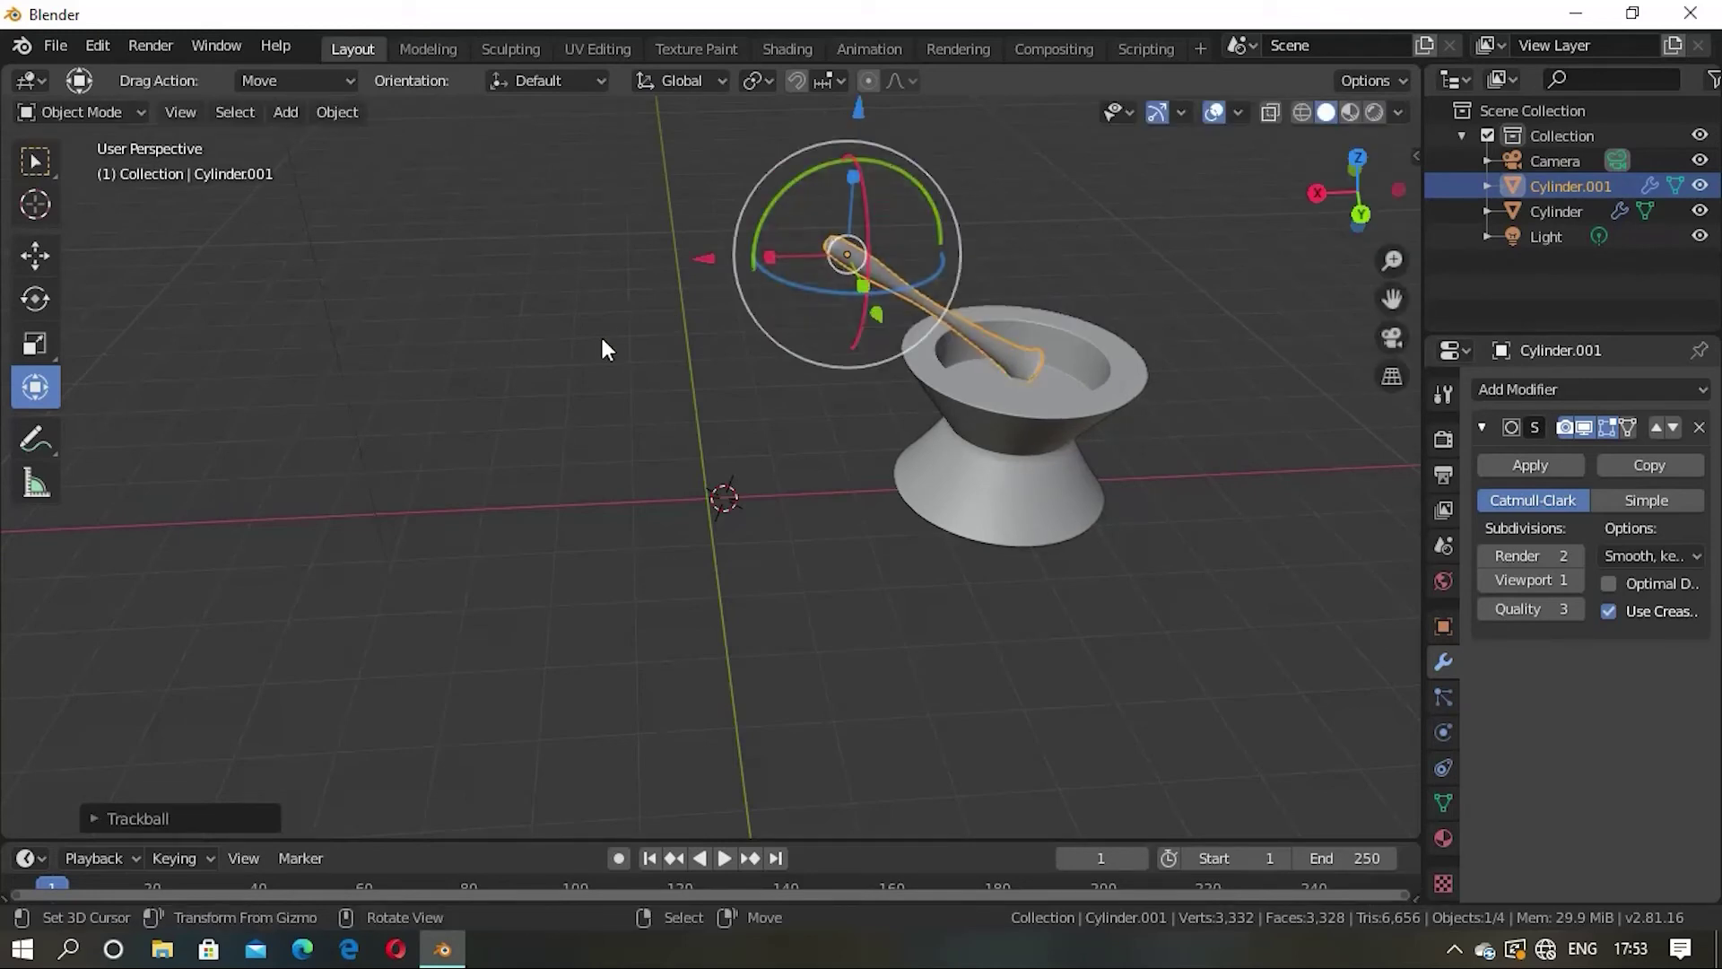
Step: Reposition the pestle and tilt it so it lies into the bowl
click(777, 359)
click(888, 277)
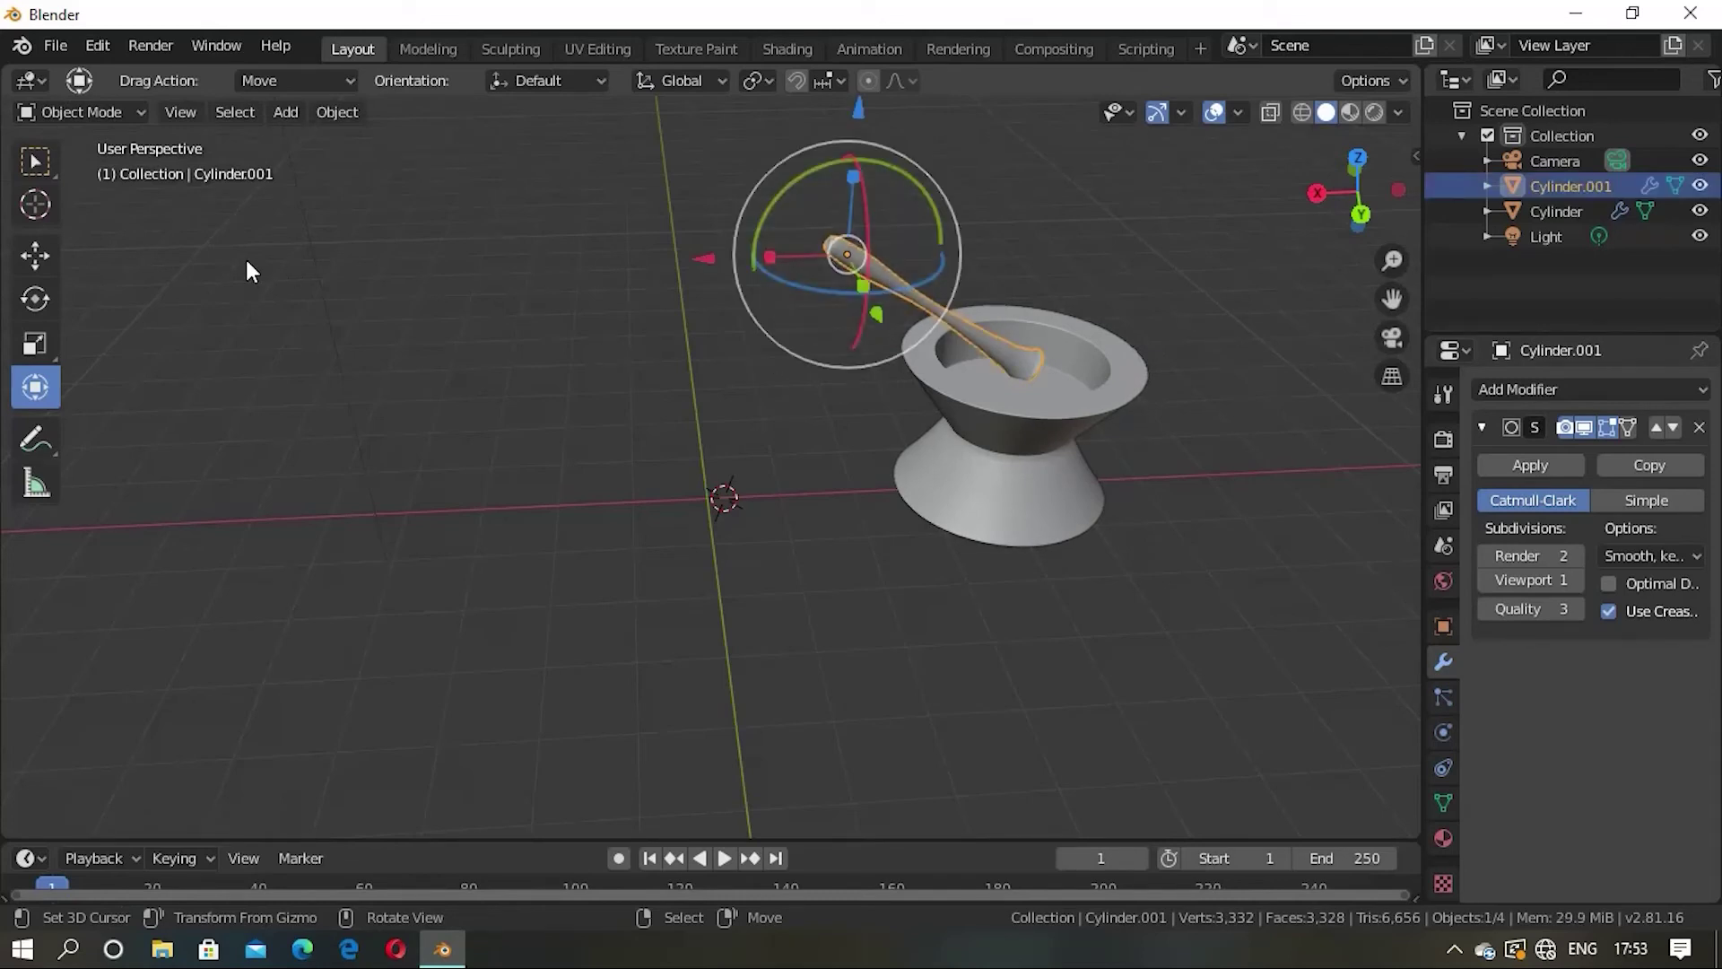
key(g)
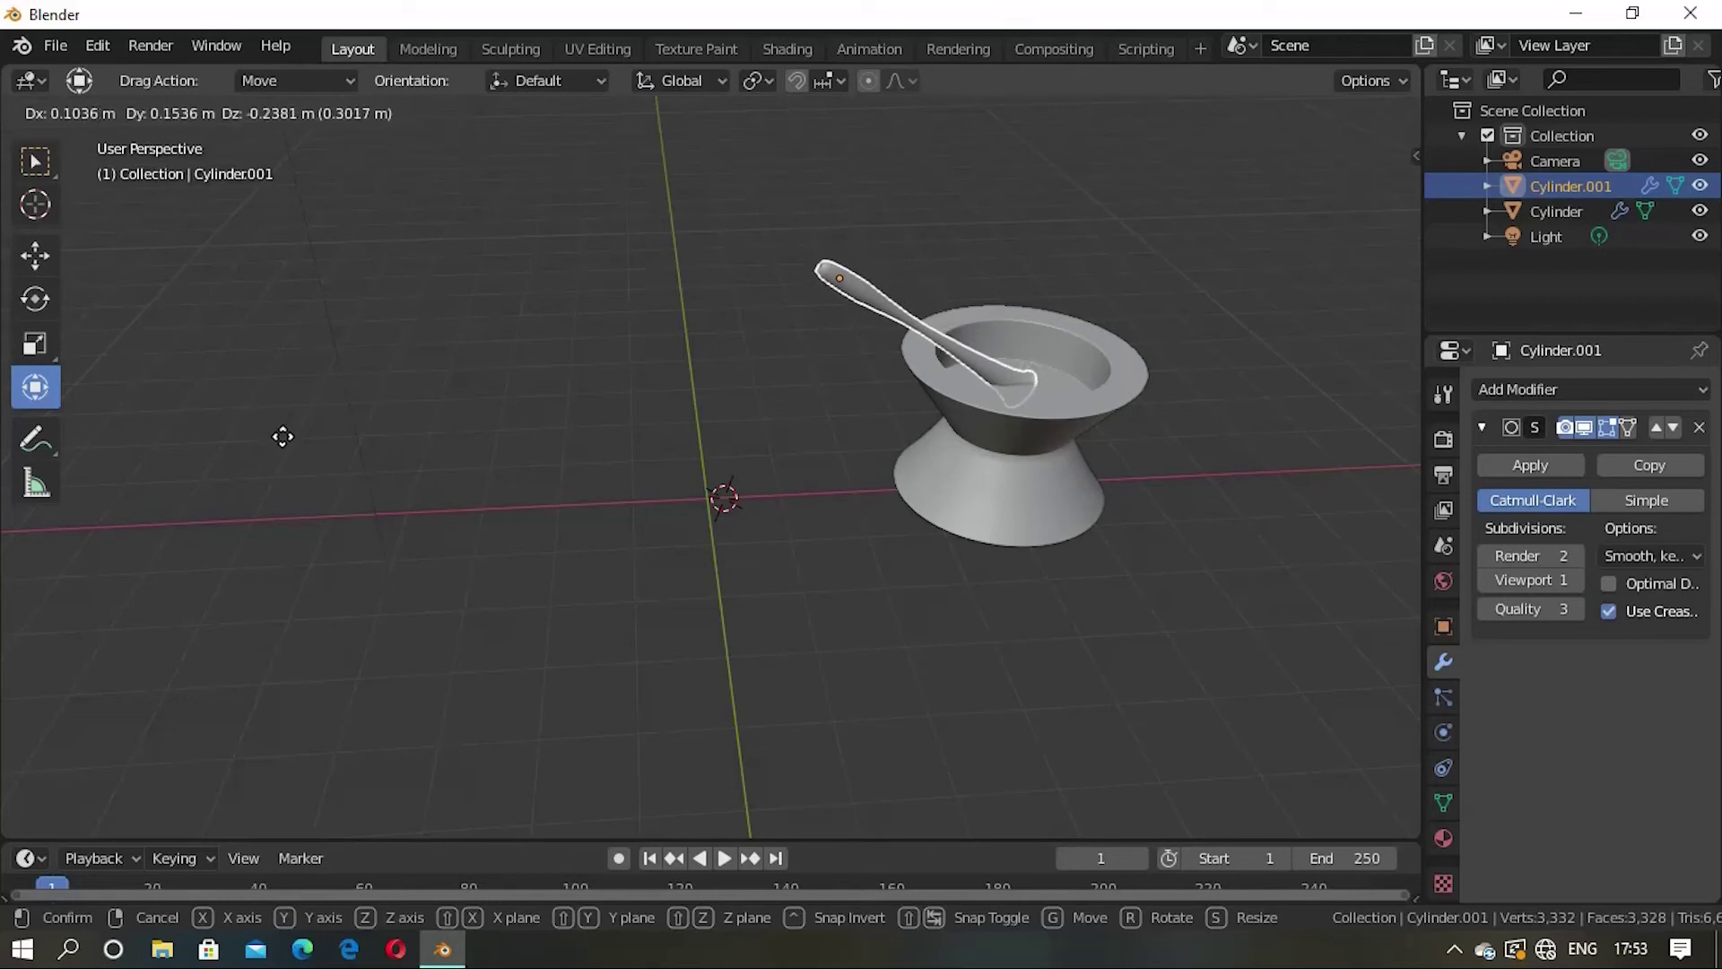
click(309, 482)
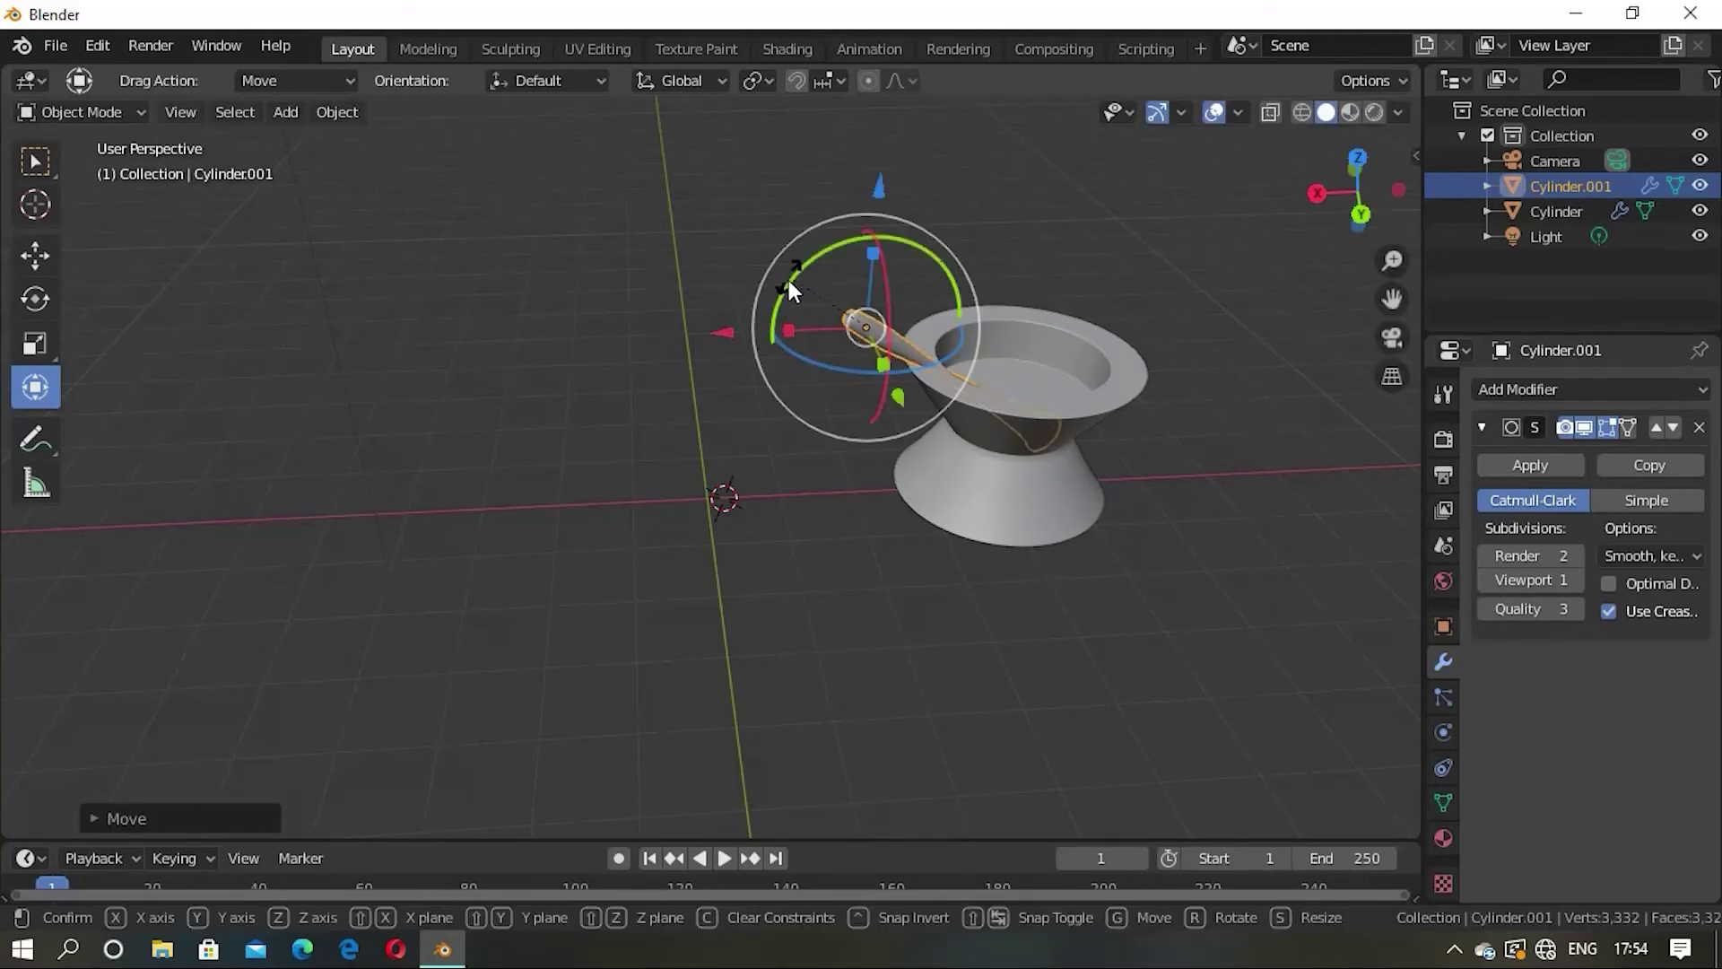
drag(788, 280, 773, 318)
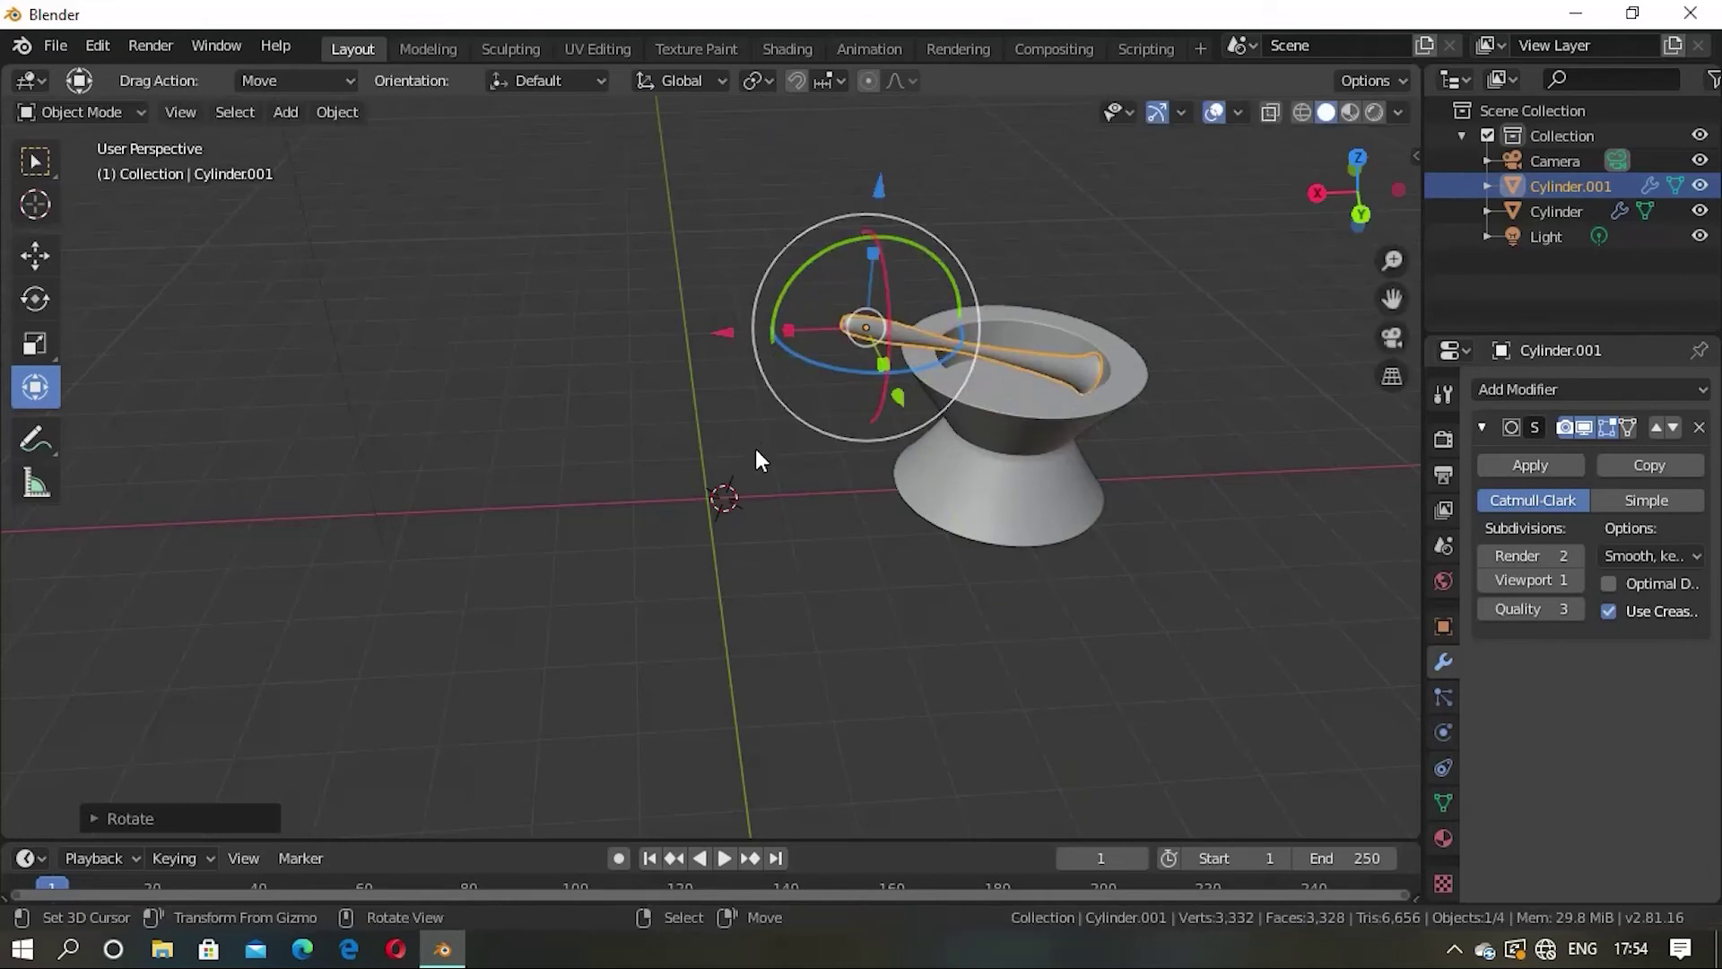
Step: Move the pestle again and rotate it to lie nearly flat across the rim
key(g)
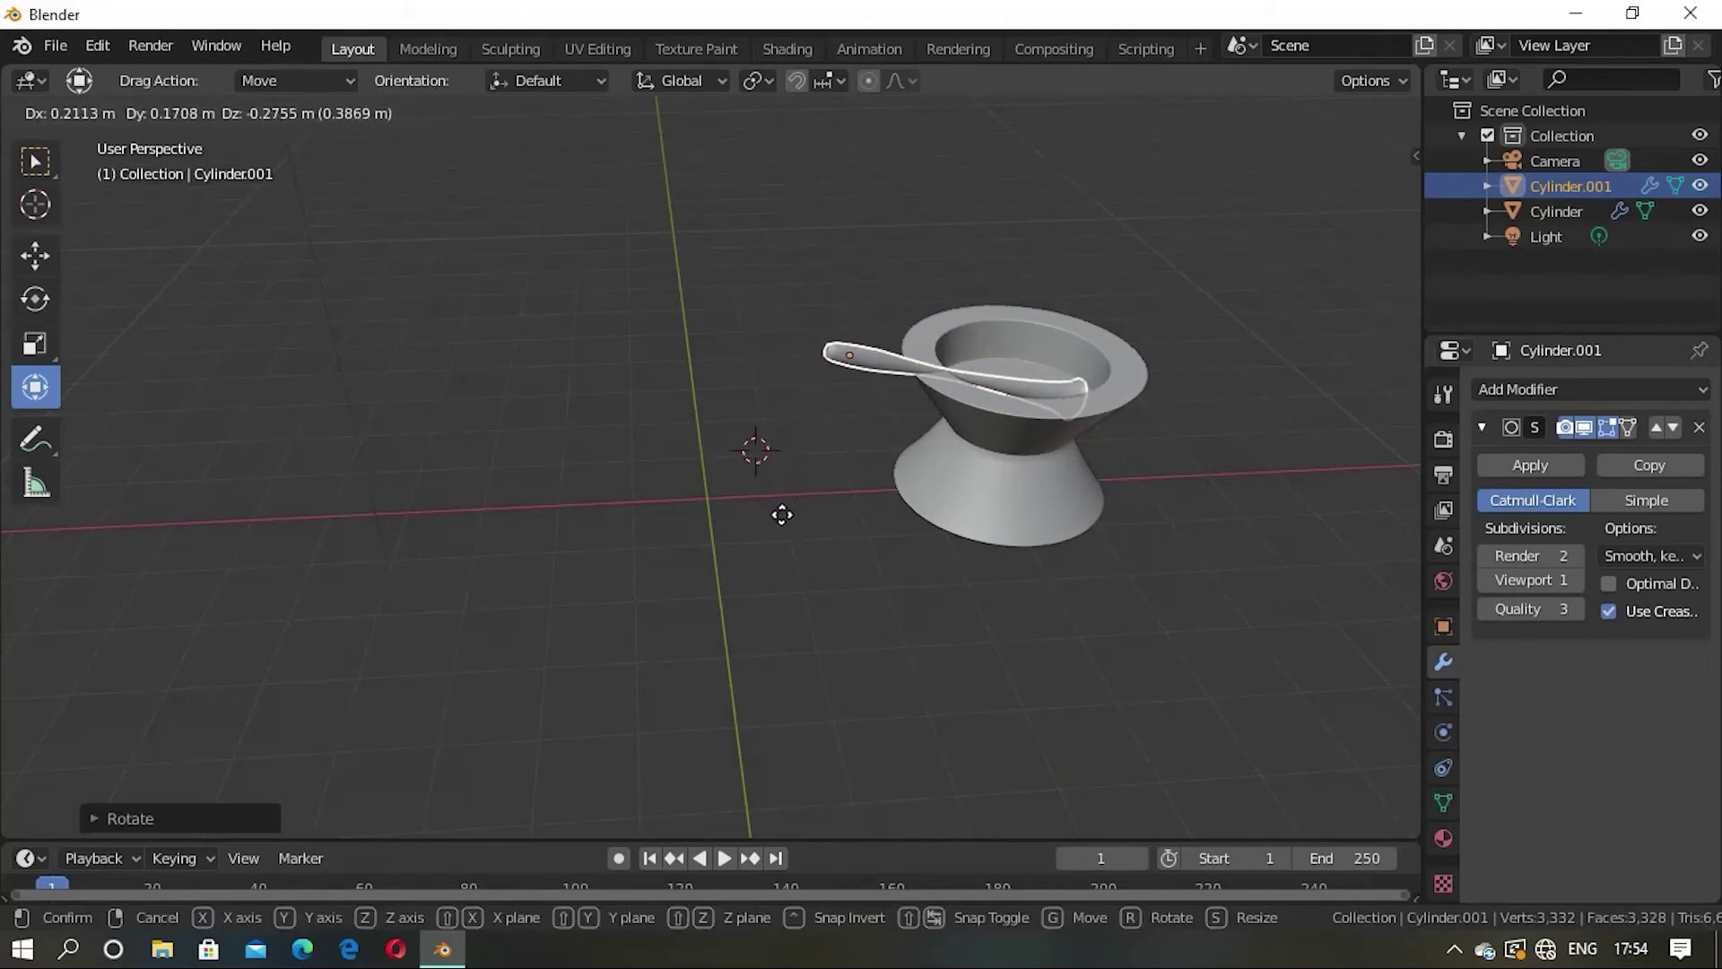
click(782, 507)
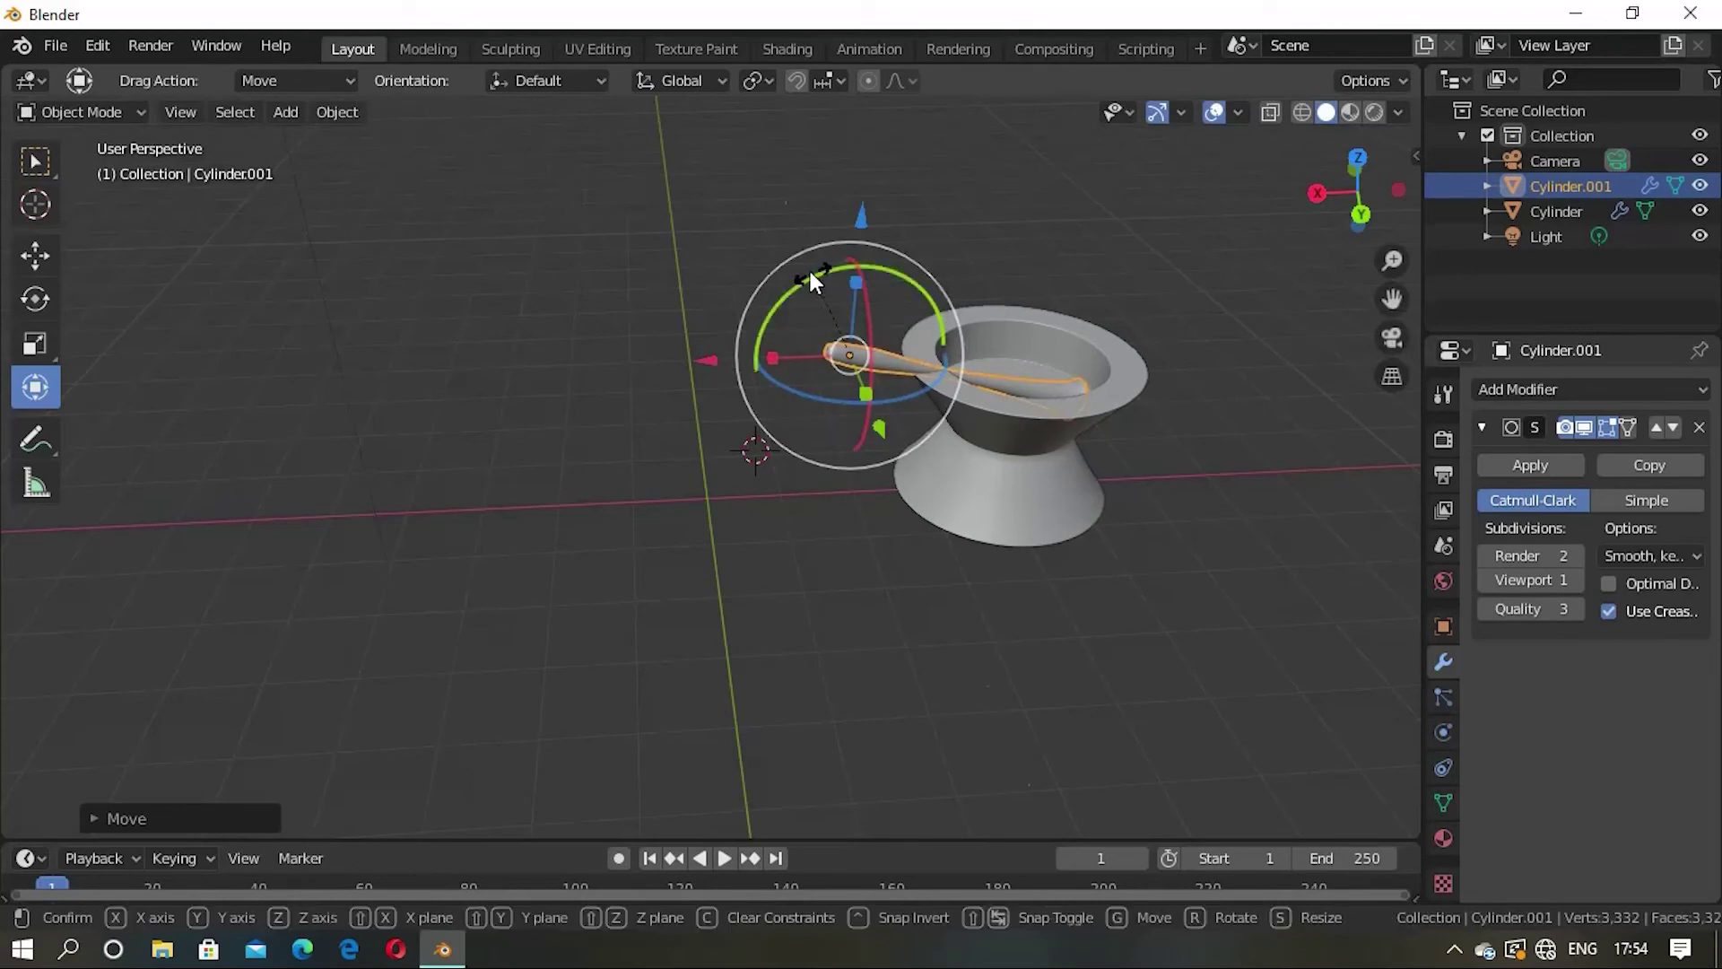
drag(810, 271, 799, 281)
click(797, 524)
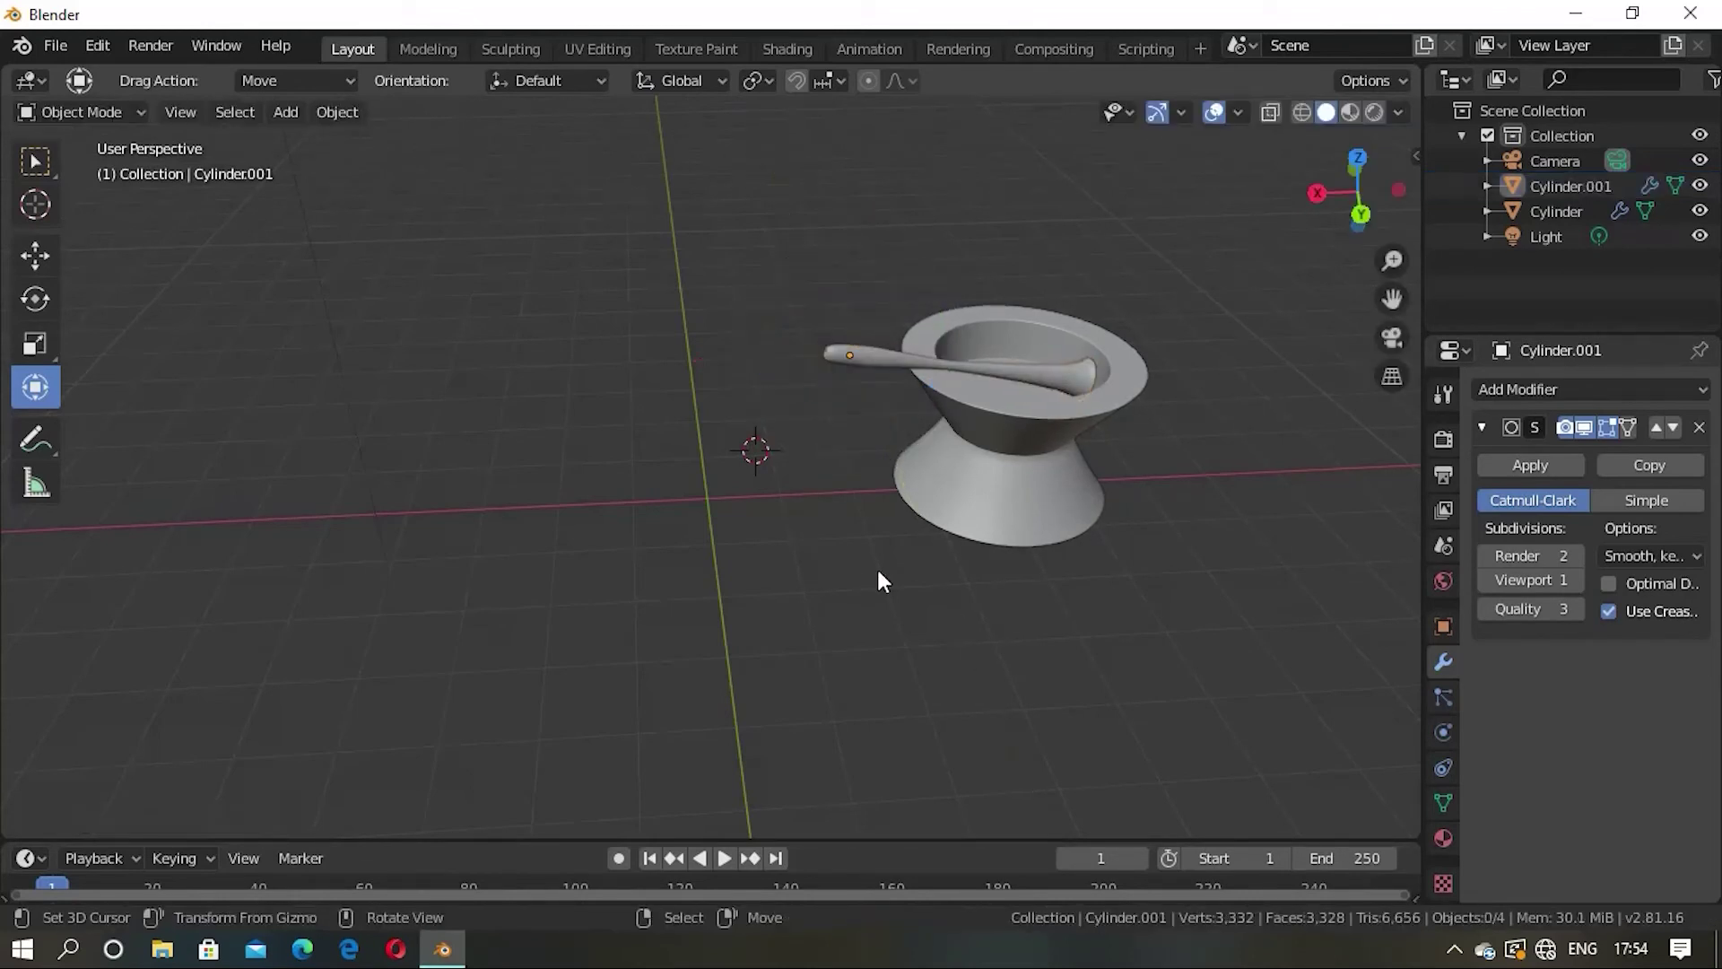
mouse_move(1068, 515)
middle_down()
mouse_move(1026, 439)
mouse_move(411, 461)
mouse_move(702, 483)
mouse_move(1160, 400)
mouse_move(998, 412)
mouse_move(1041, 529)
mouse_move(982, 443)
mouse_move(911, 444)
middle_up()
scroll(998, 411, down, 2)
click(911, 445)
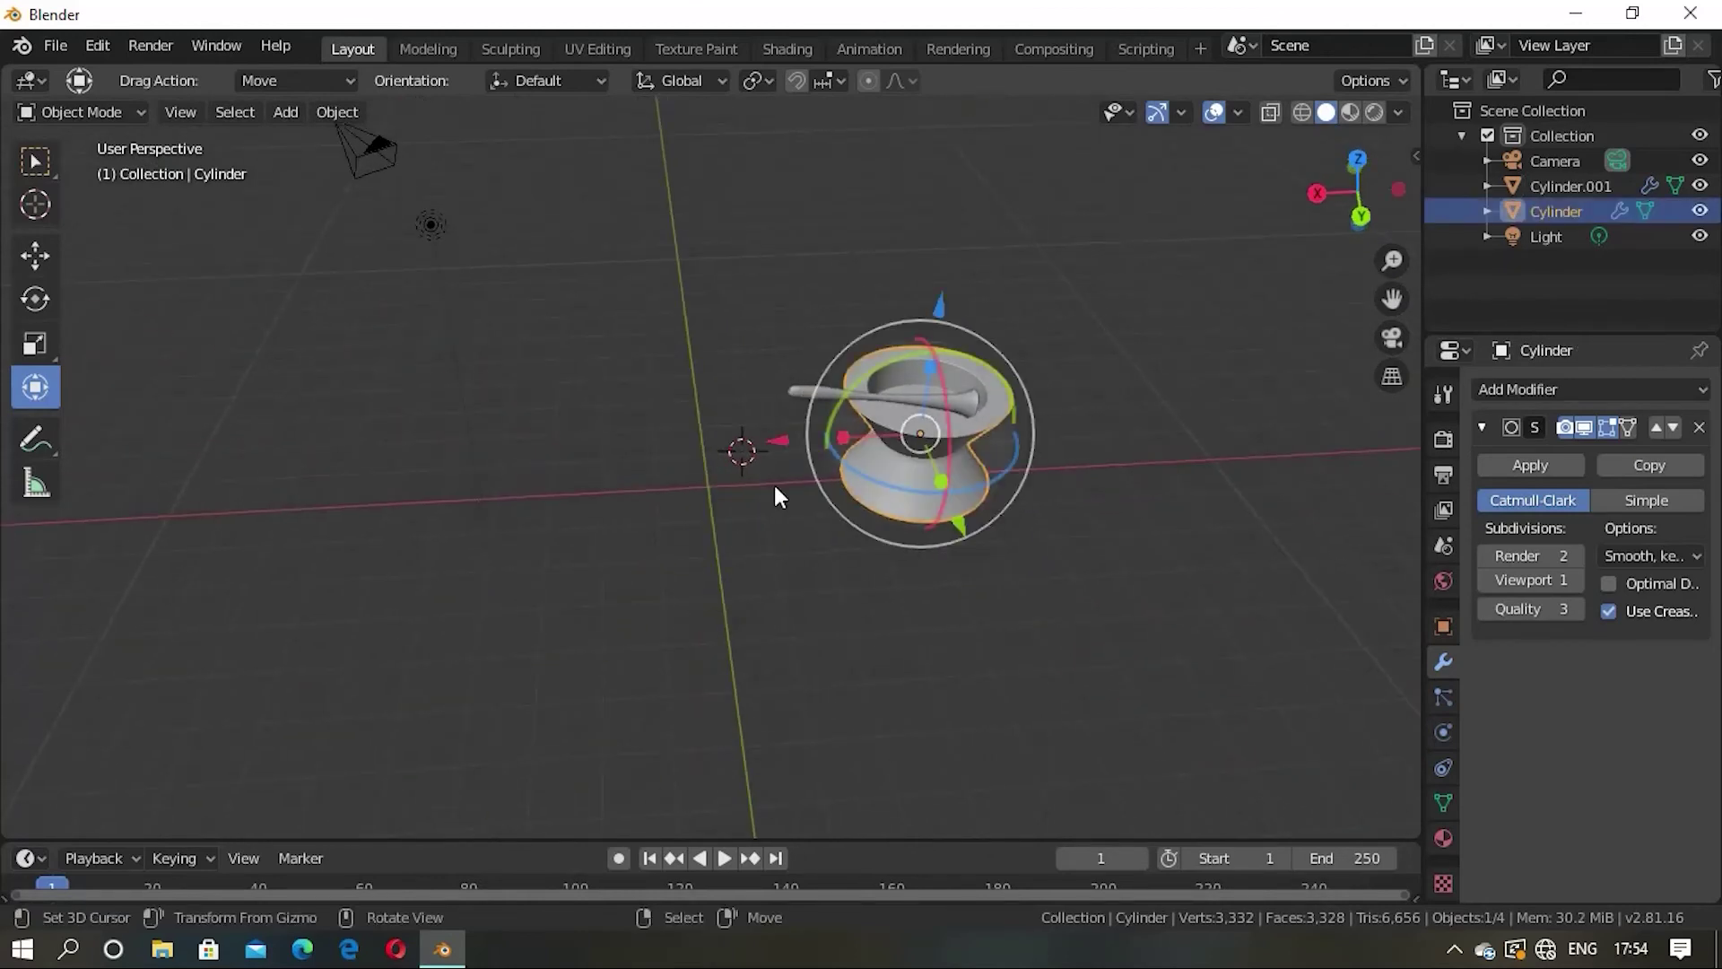
Step: Select the mortar with box selection and move it along the X axis
click(314, 383)
click(35, 161)
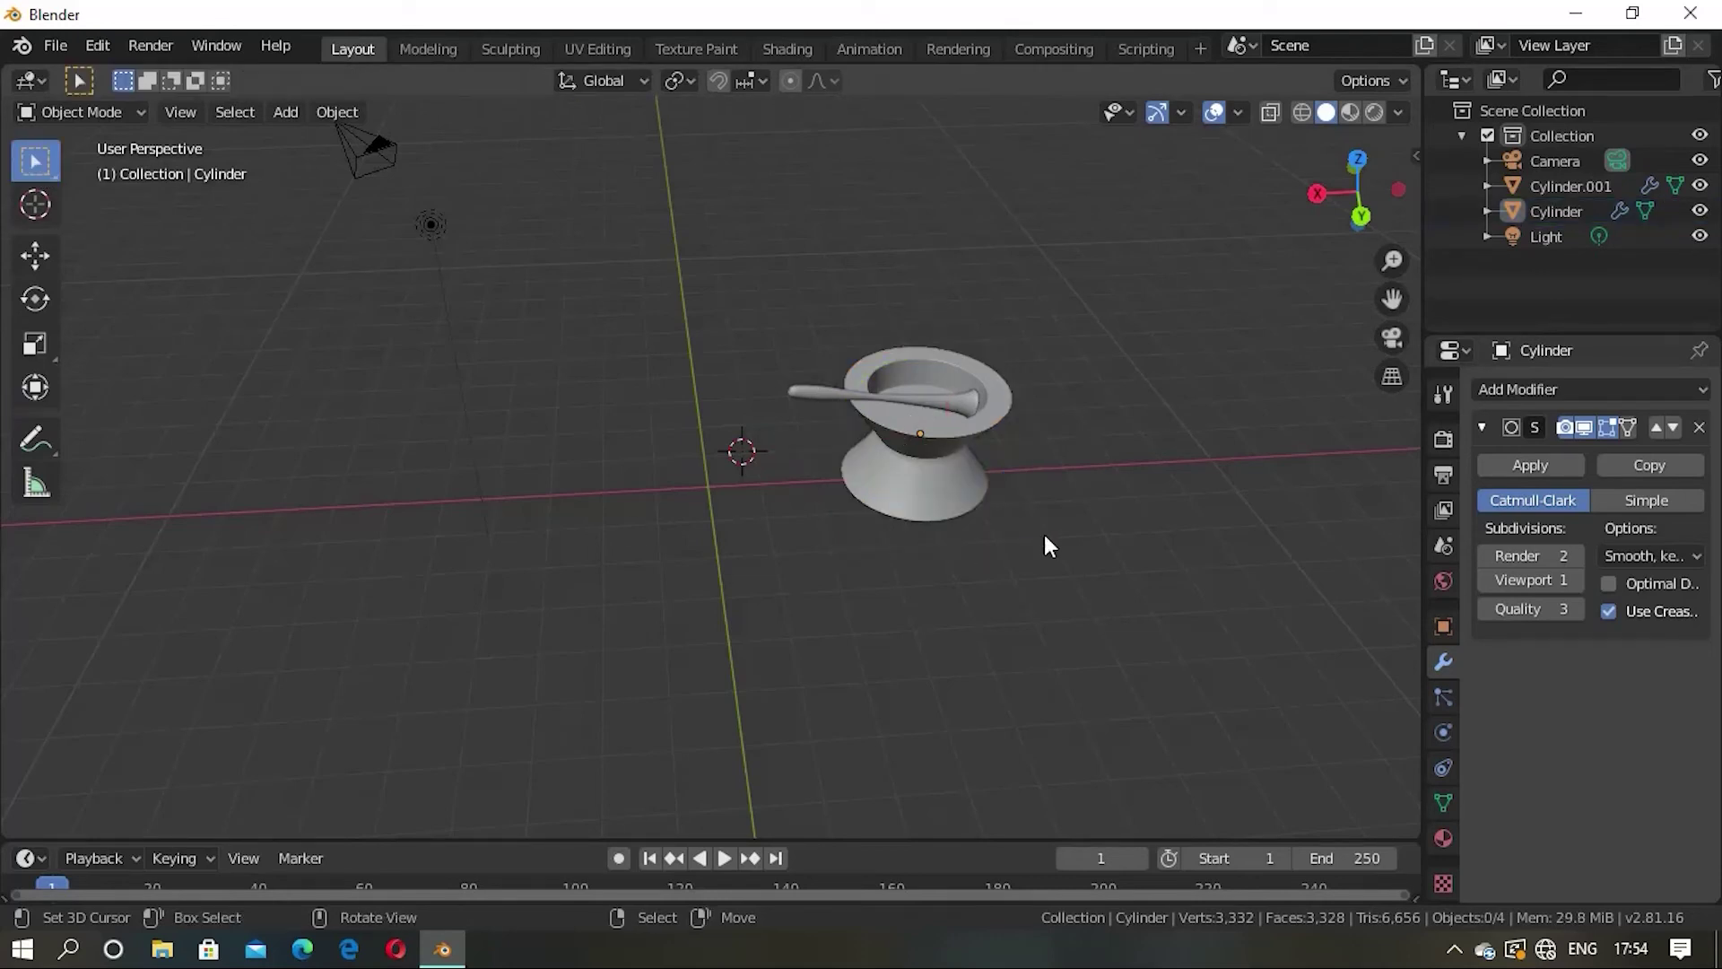
mouse_move(1045, 536)
middle_down()
mouse_move(1019, 486)
mouse_move(1005, 520)
middle_up()
click(842, 525)
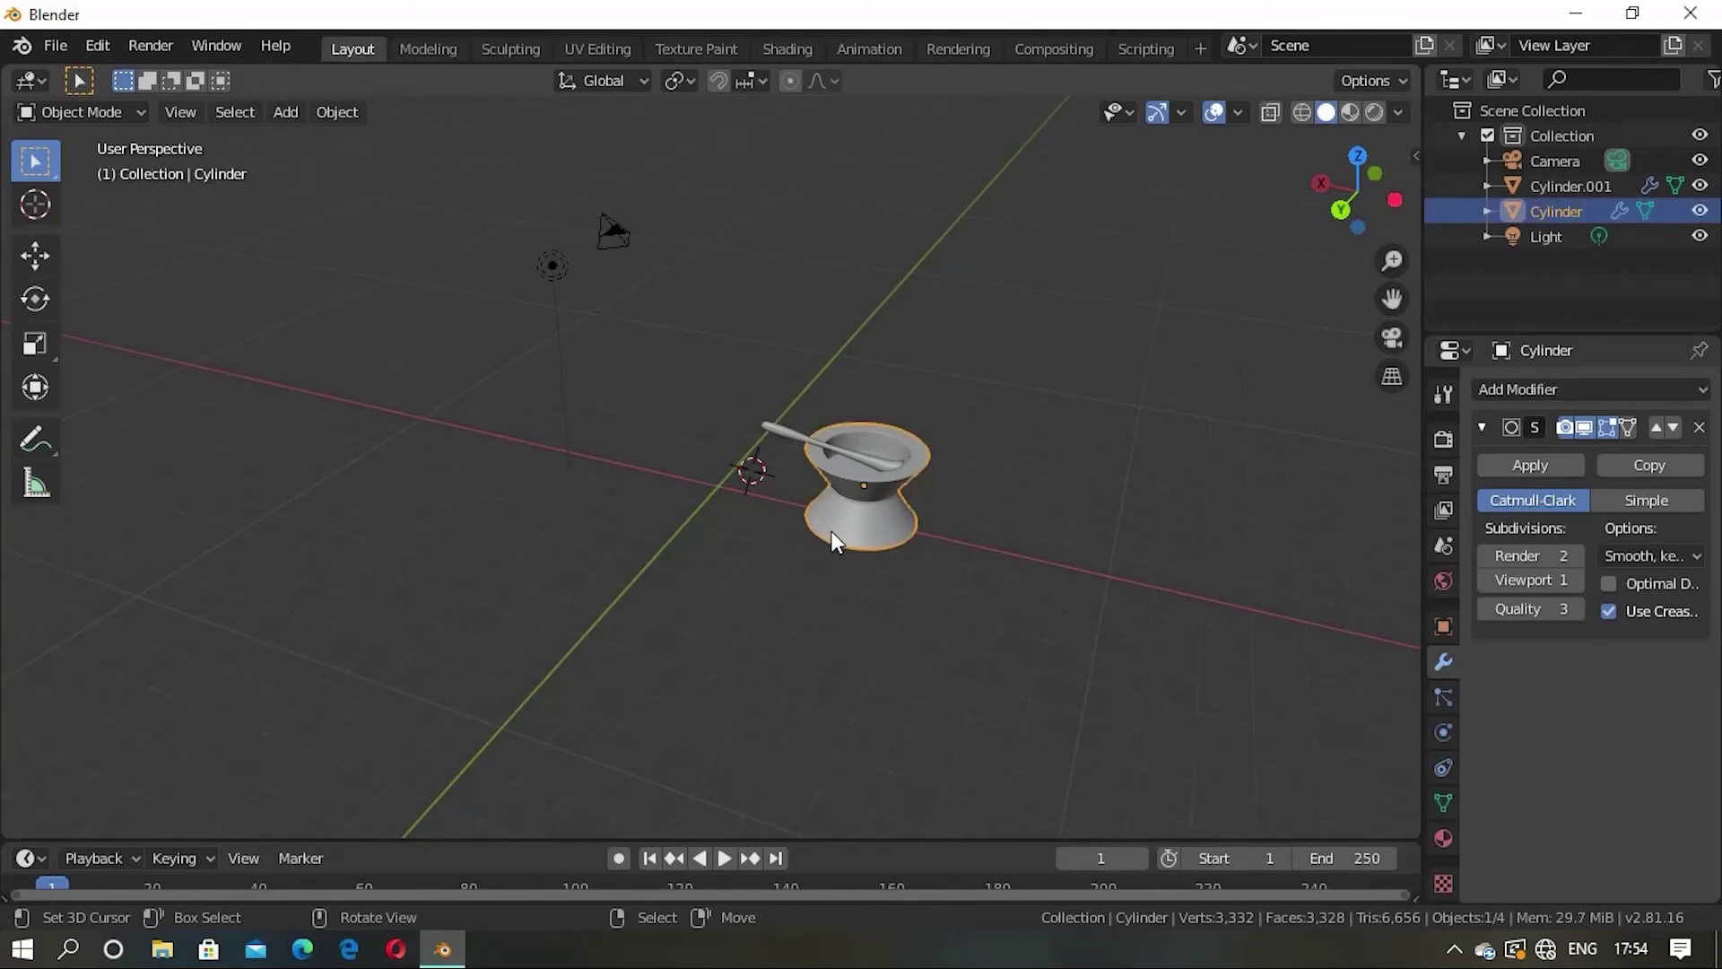
key(g)
key(x)
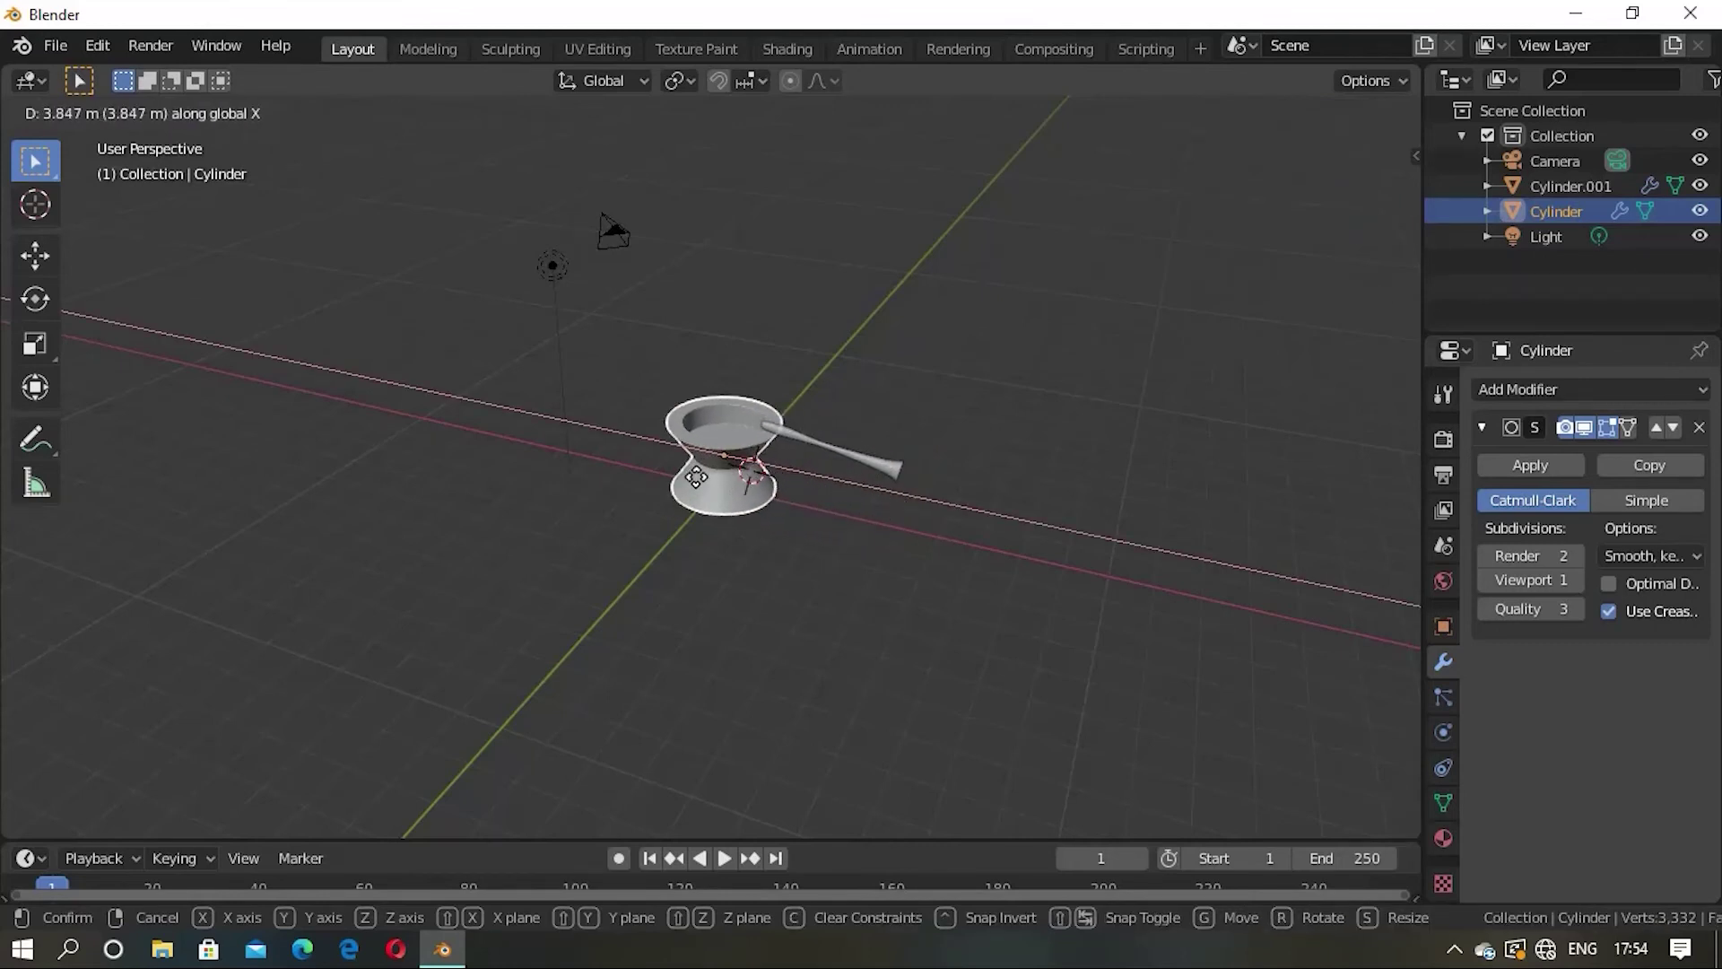
click(692, 476)
Step: Move the pestle along X to follow the mortar, dropping it back into the bowl
click(826, 439)
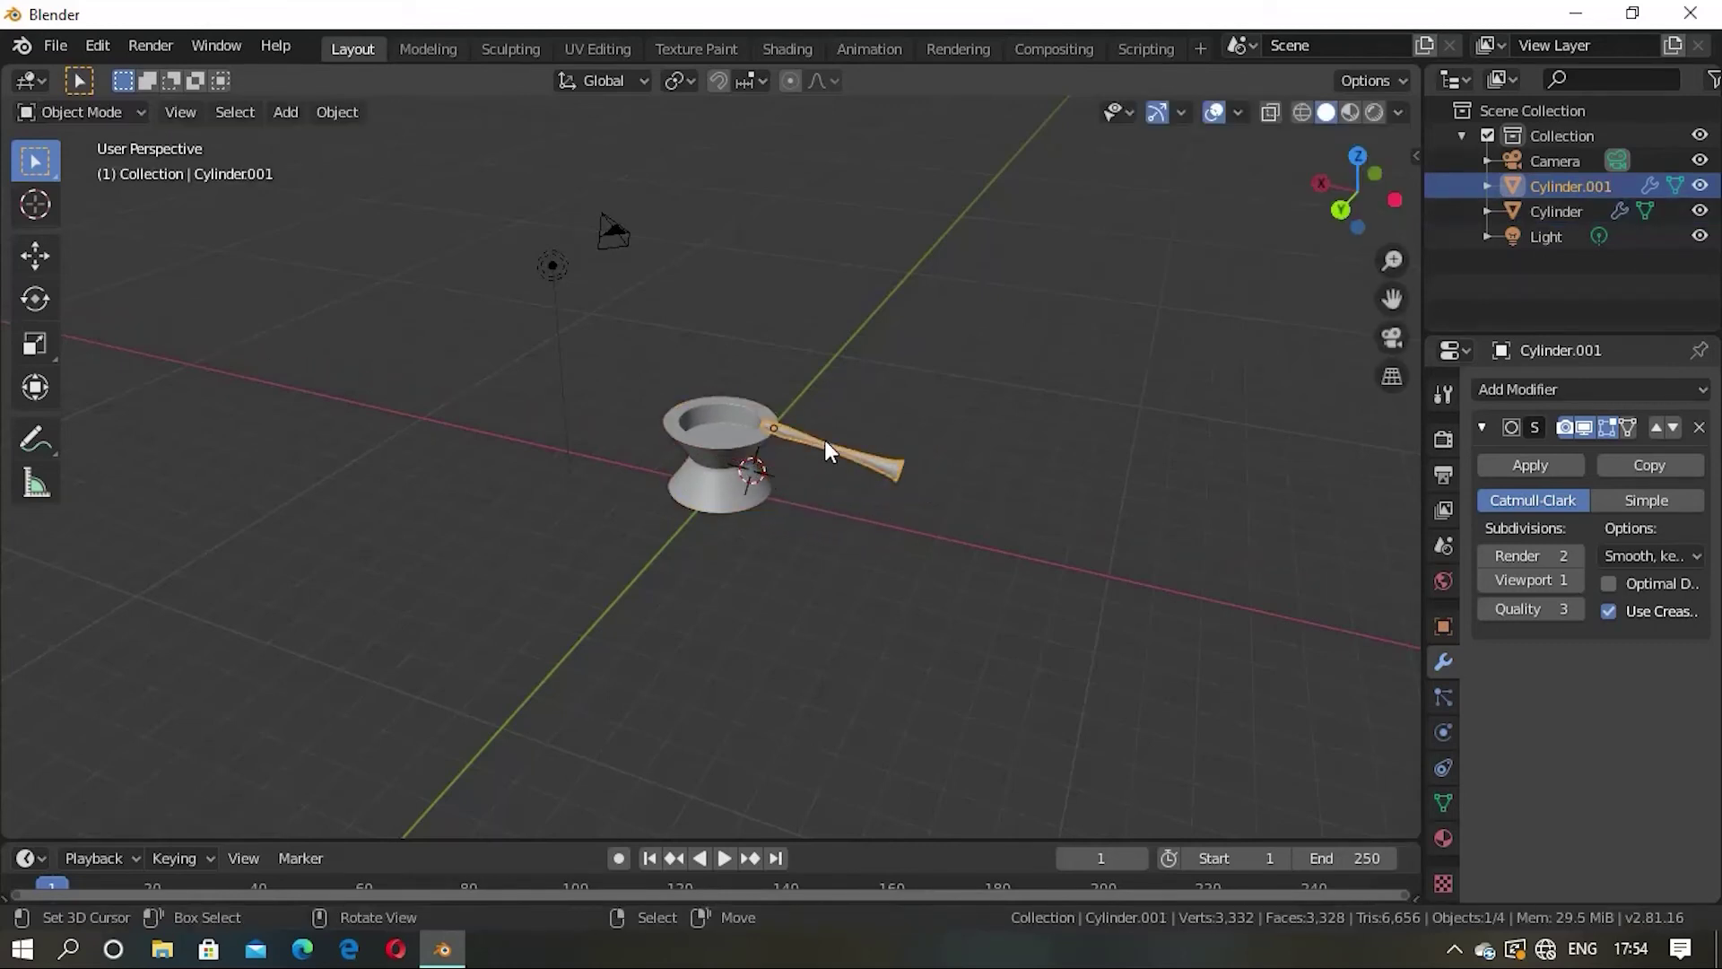
key(g)
key(x)
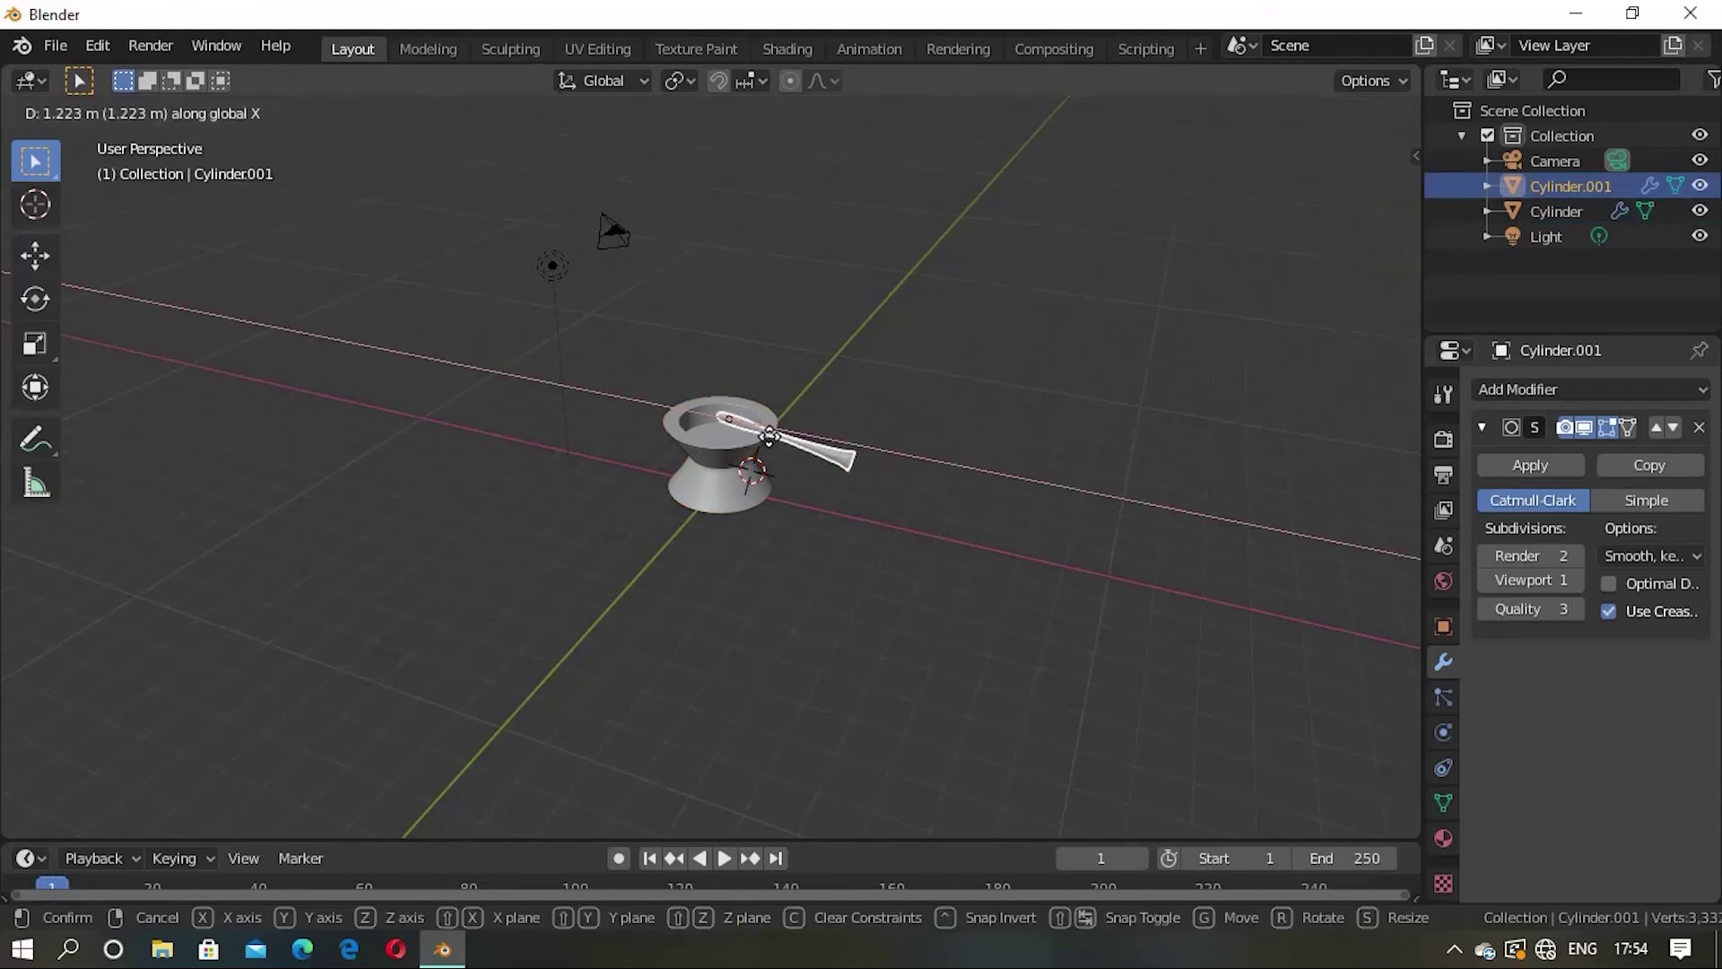
click(682, 357)
scroll(859, 379, up, 2)
scroll(820, 378, up, 4)
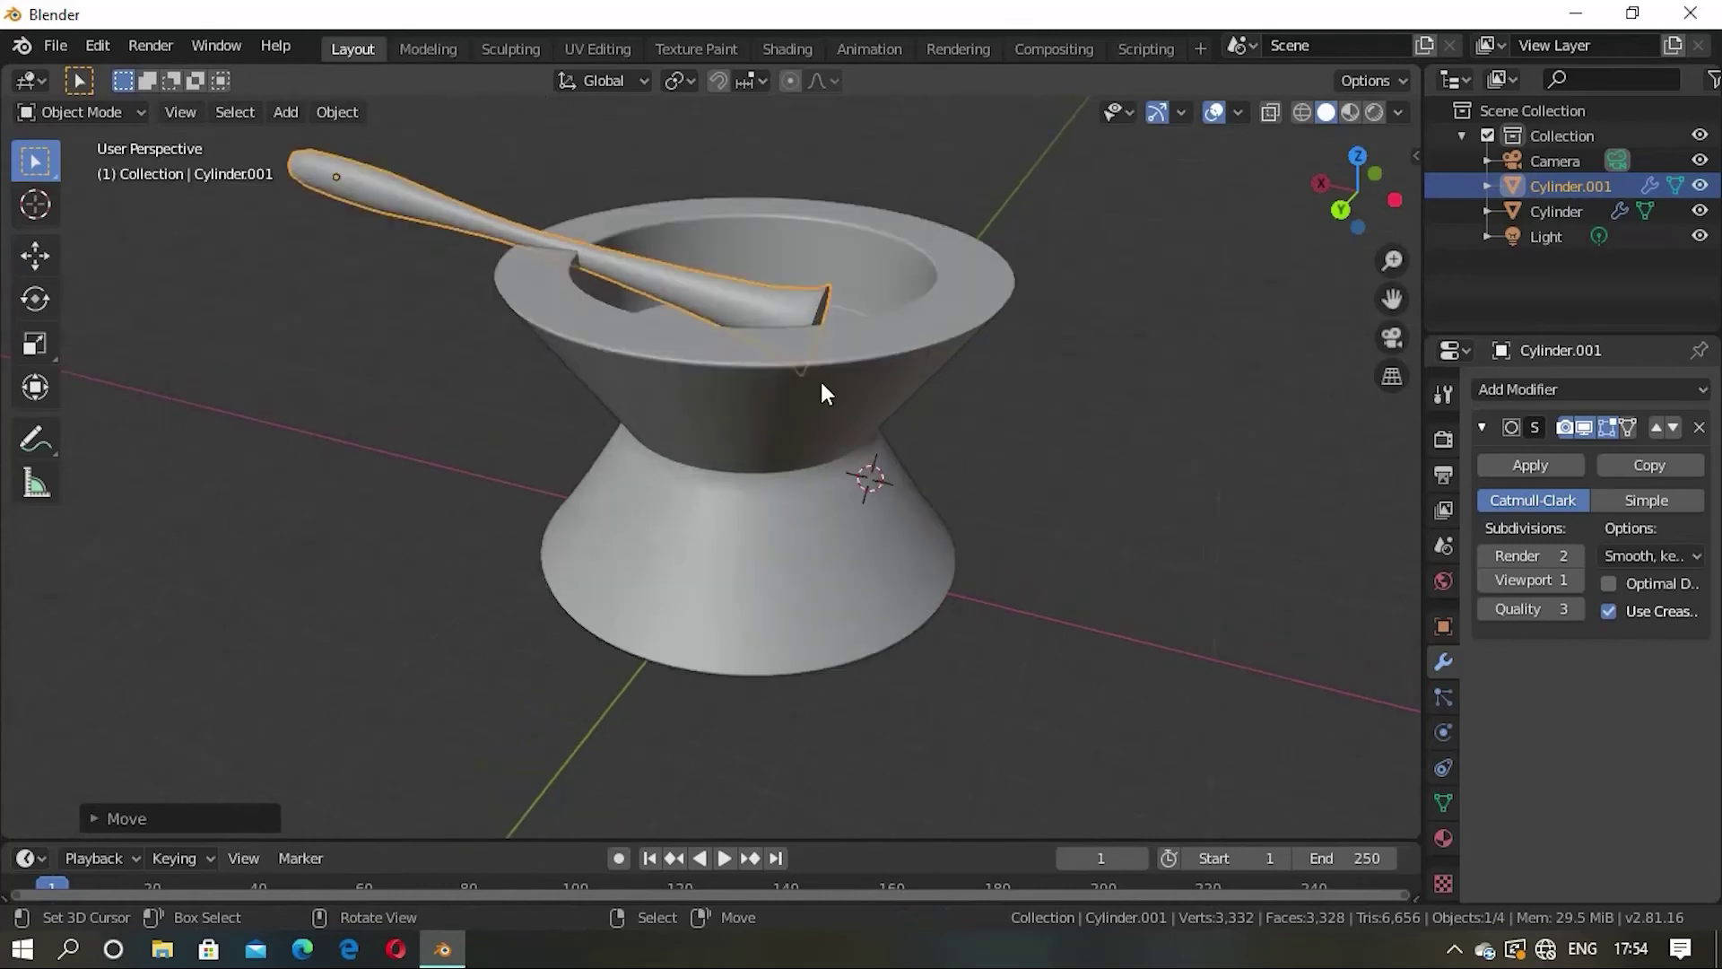
scroll(750, 462, up, 2)
mouse_move(745, 460)
middle_down()
mouse_move(809, 472)
mouse_move(662, 323)
middle_up()
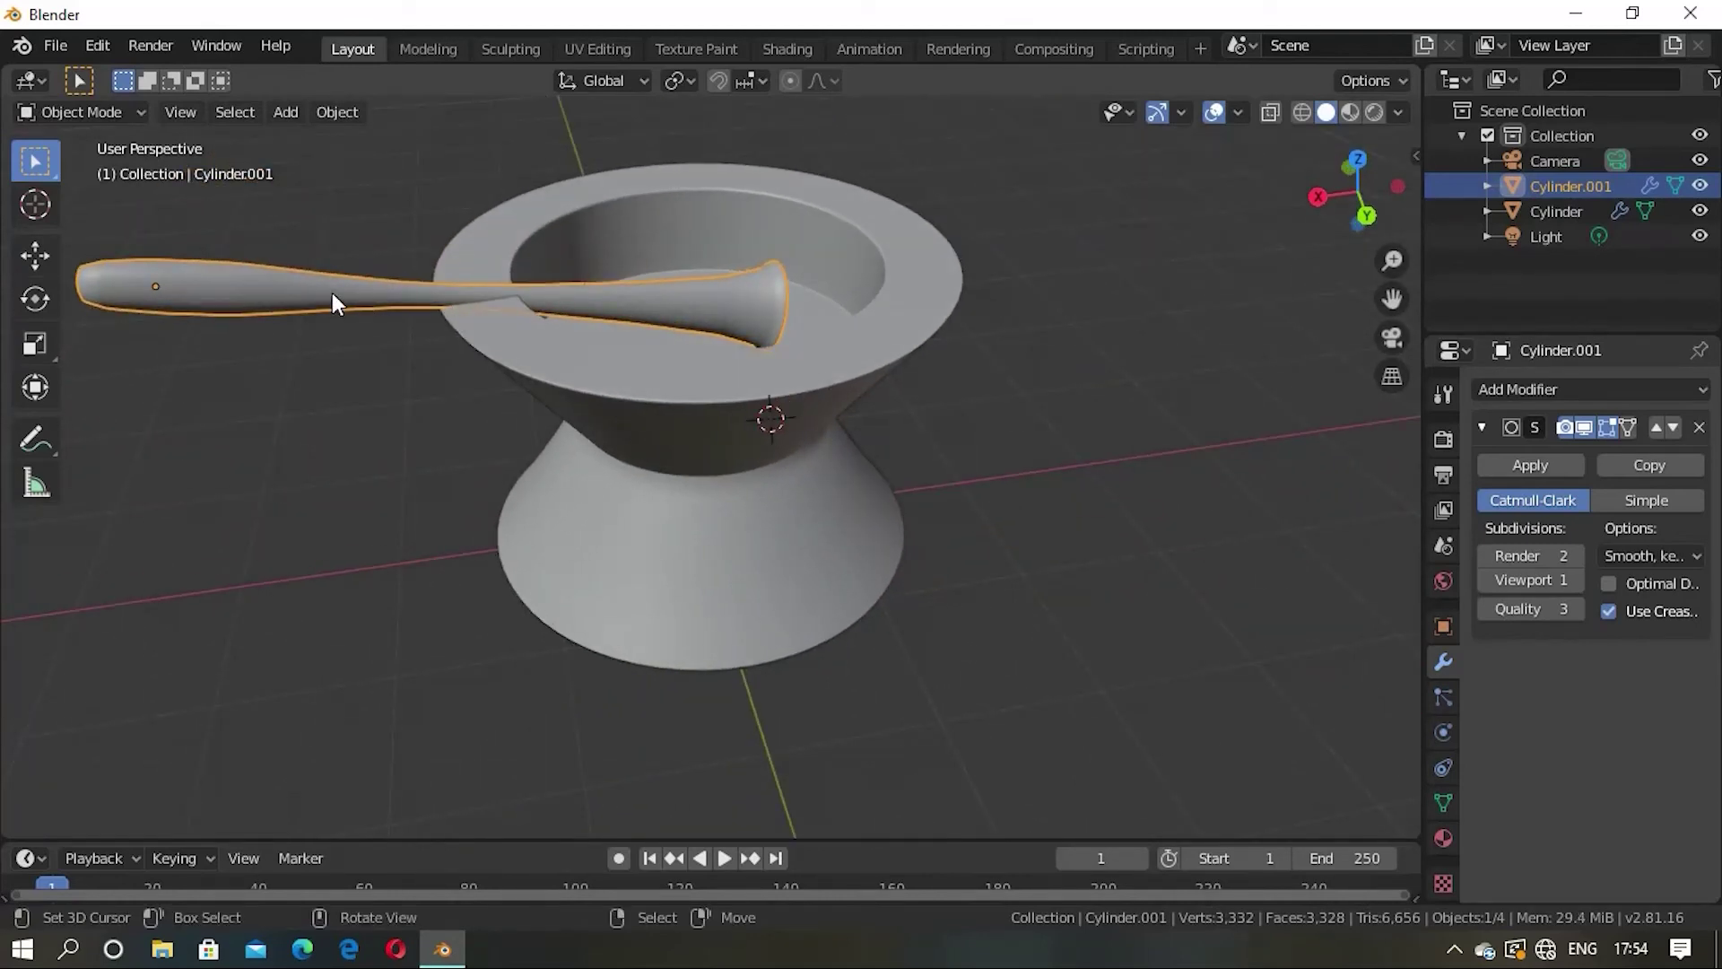
Step: Nudge the pestle along X about 0.49 m so it lies diagonally in the bowl
key(g)
key(x)
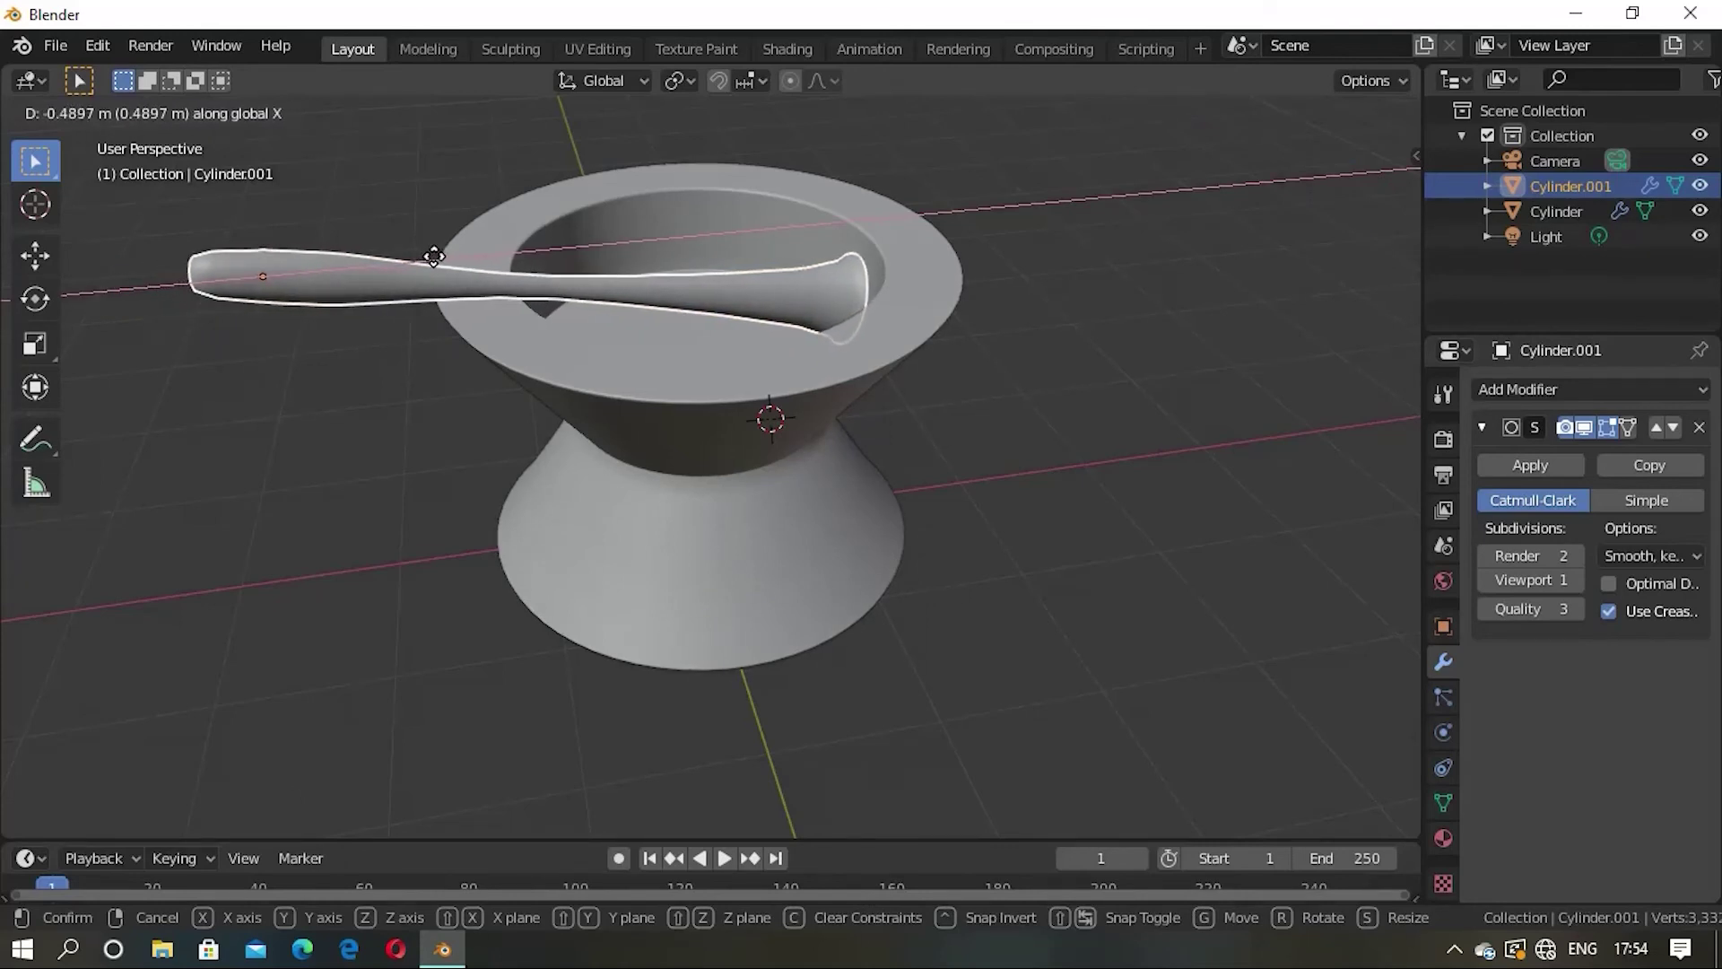
click(433, 257)
mouse_move(672, 300)
middle_down()
mouse_move(685, 388)
mouse_move(745, 372)
mouse_move(599, 401)
mouse_move(653, 350)
mouse_move(1063, 358)
mouse_move(1046, 334)
mouse_move(908, 309)
mouse_move(1026, 396)
mouse_move(1118, 339)
mouse_move(953, 373)
mouse_move(892, 298)
mouse_move(1146, 334)
mouse_move(793, 371)
middle_up()
click(1063, 359)
scroll(954, 373, down, 3)
scroll(954, 373, down, 2)
scroll(793, 371, up, 2)
middle_drag(985, 447, 1031, 350)
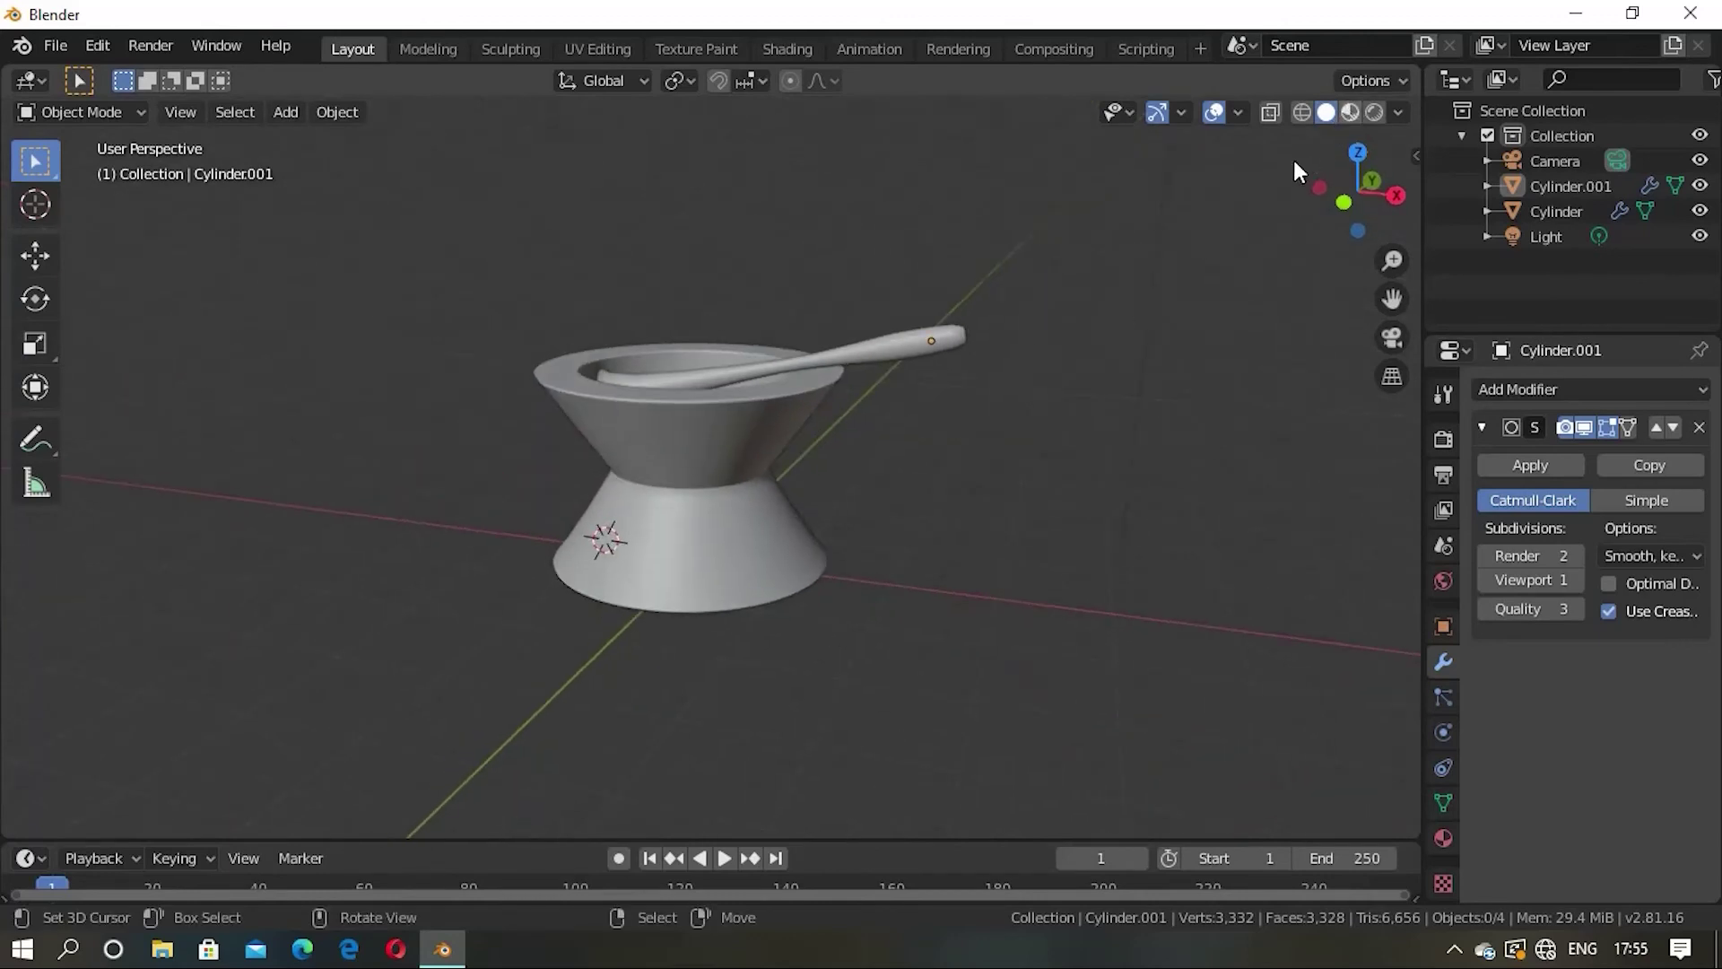
Step: Preview the model in Material Preview and Rendered shading, then split the 3D viewport in two
click(1349, 112)
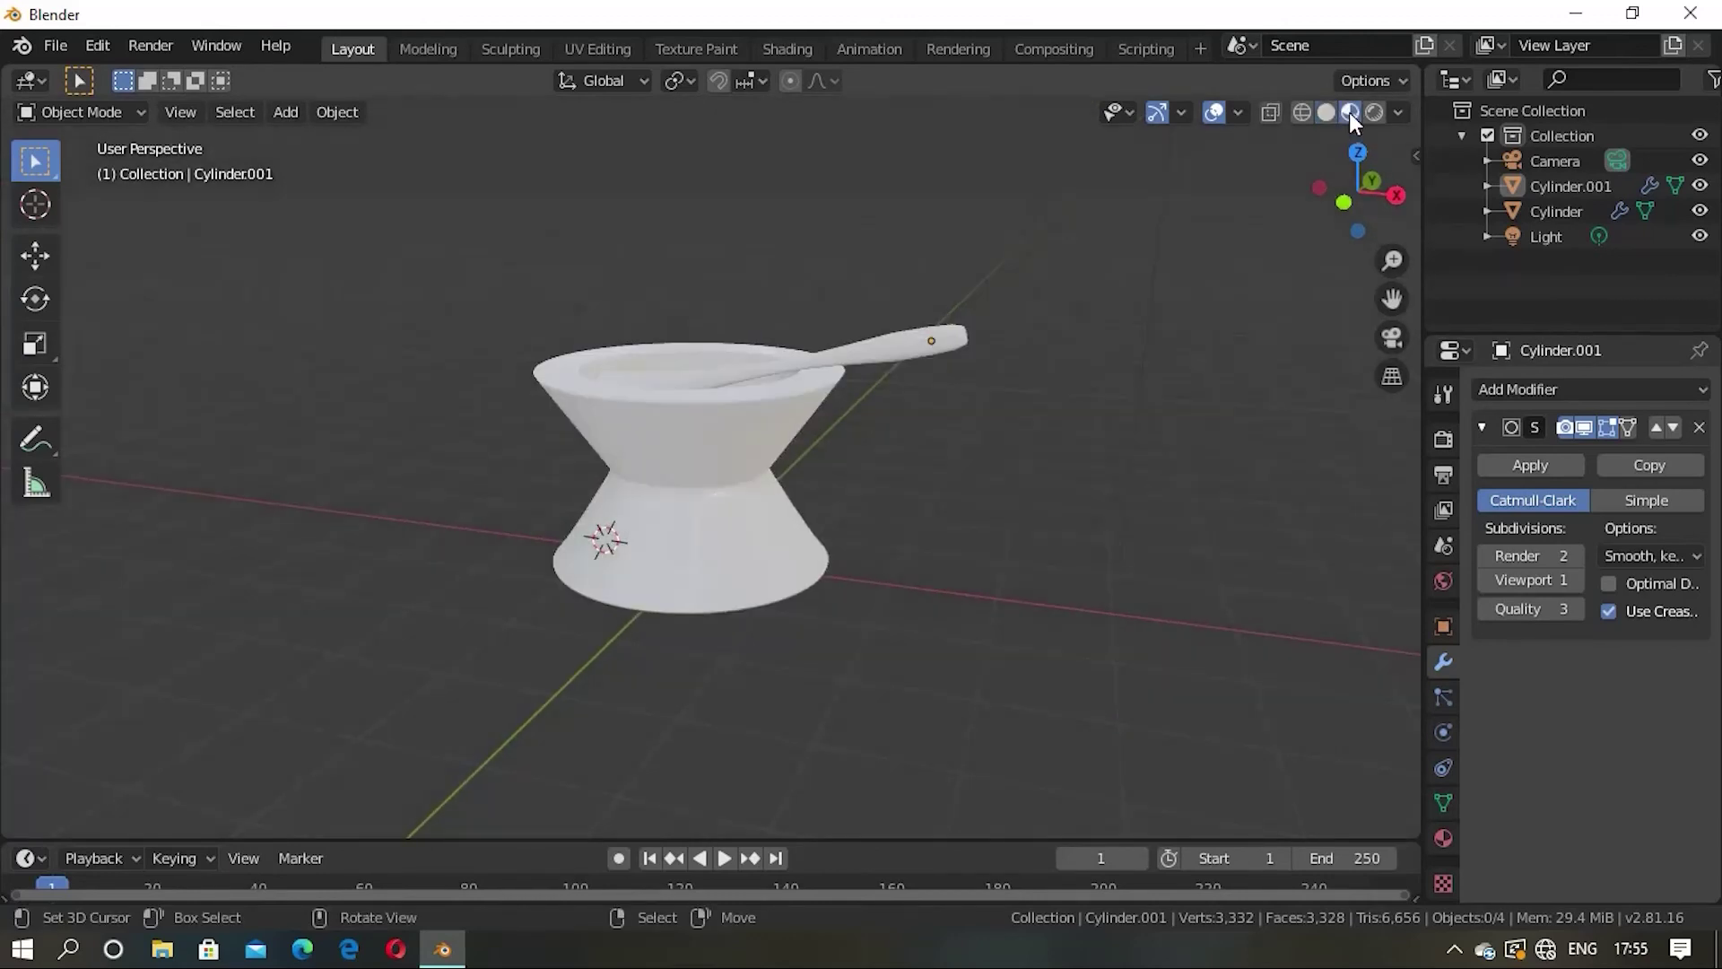
mouse_move(1031, 347)
middle_down()
mouse_move(741, 438)
mouse_move(923, 423)
mouse_move(961, 334)
middle_up()
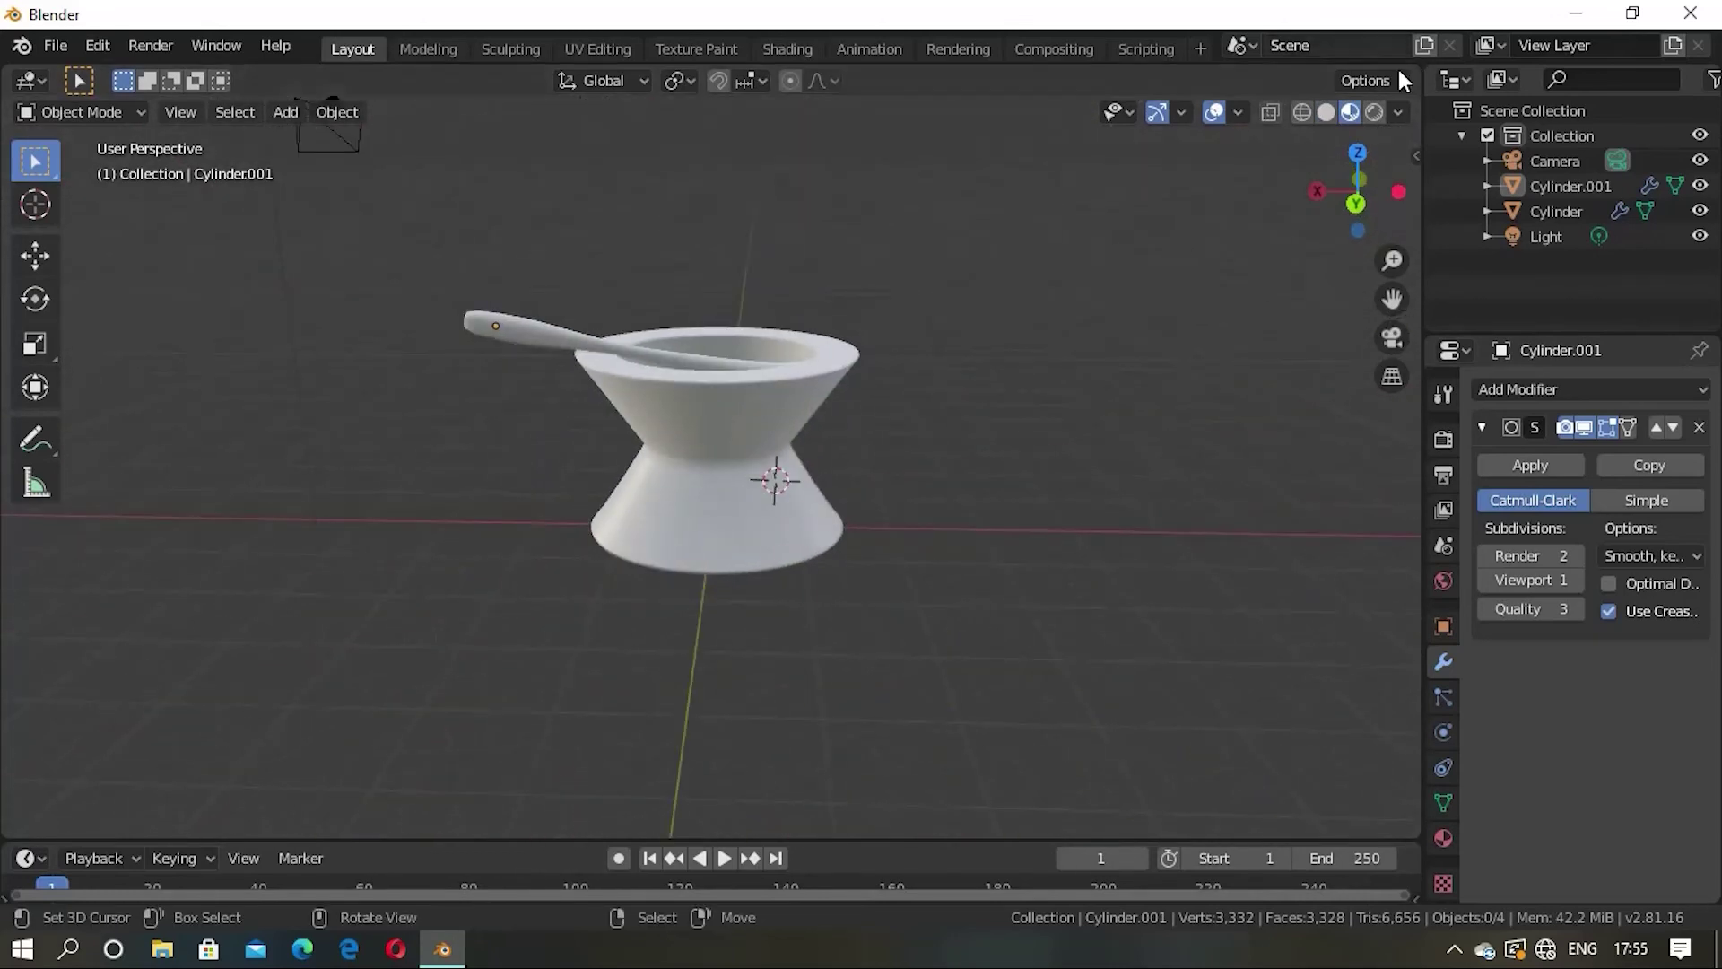
click(1372, 109)
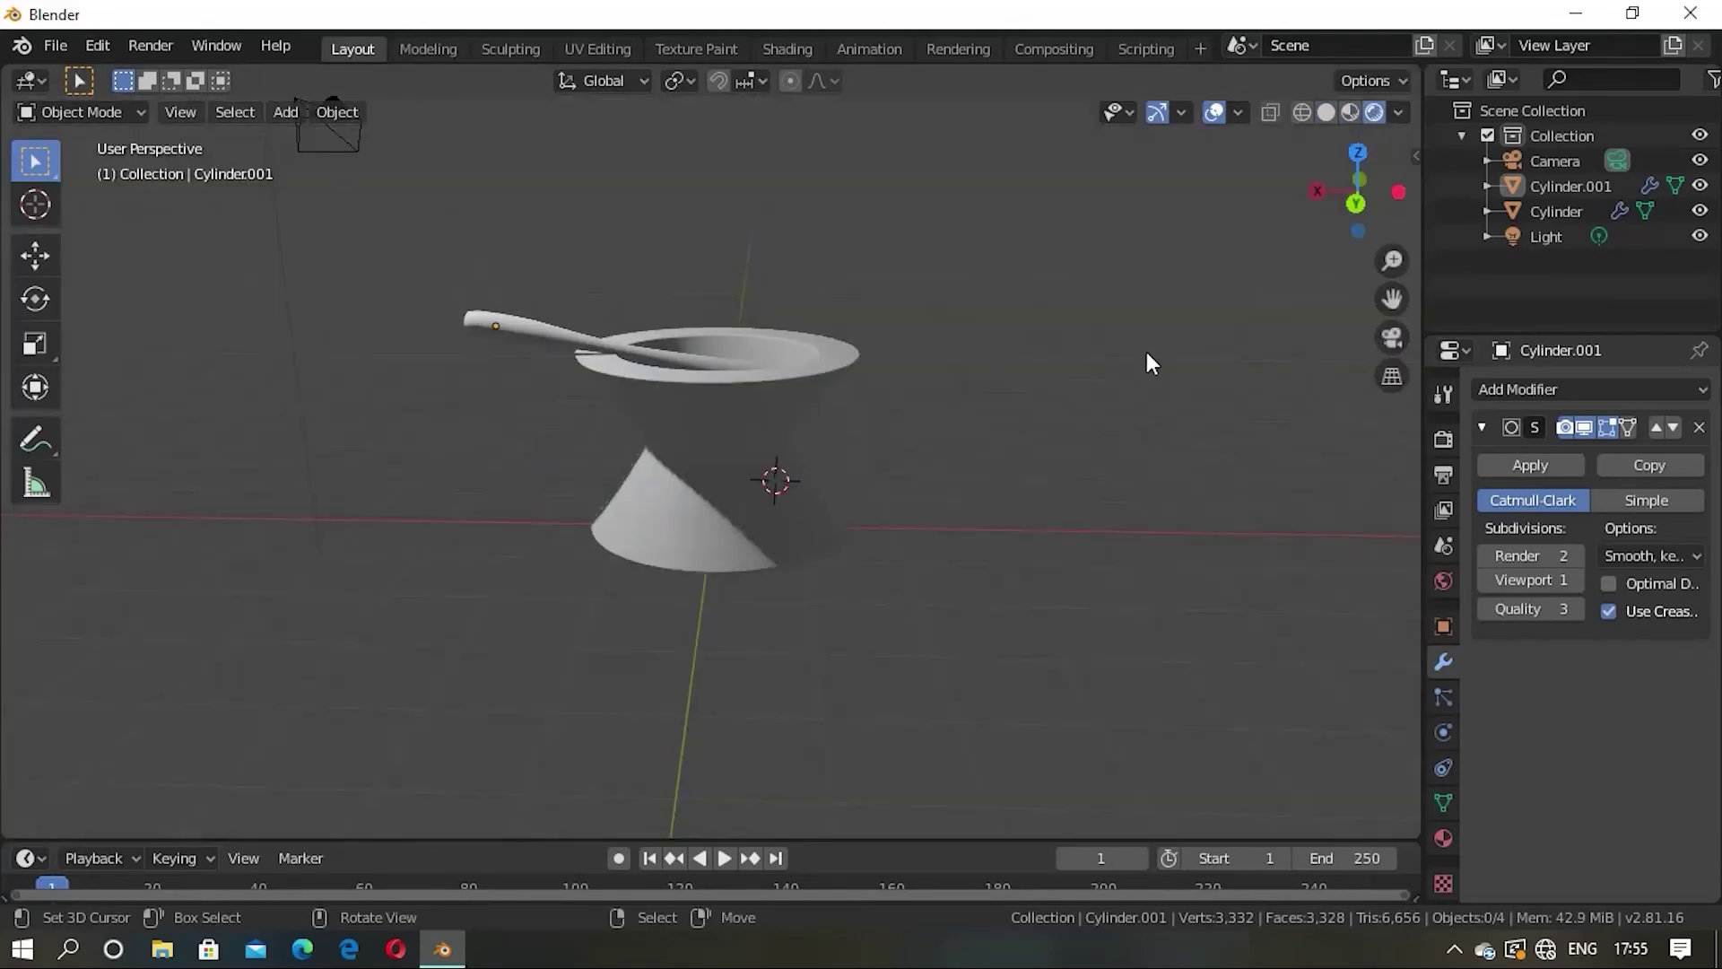
mouse_move(1146, 353)
middle_down()
mouse_move(967, 504)
mouse_move(924, 472)
mouse_move(1060, 396)
mouse_move(789, 500)
mouse_move(683, 498)
mouse_move(865, 531)
mouse_move(757, 642)
mouse_move(731, 633)
middle_up()
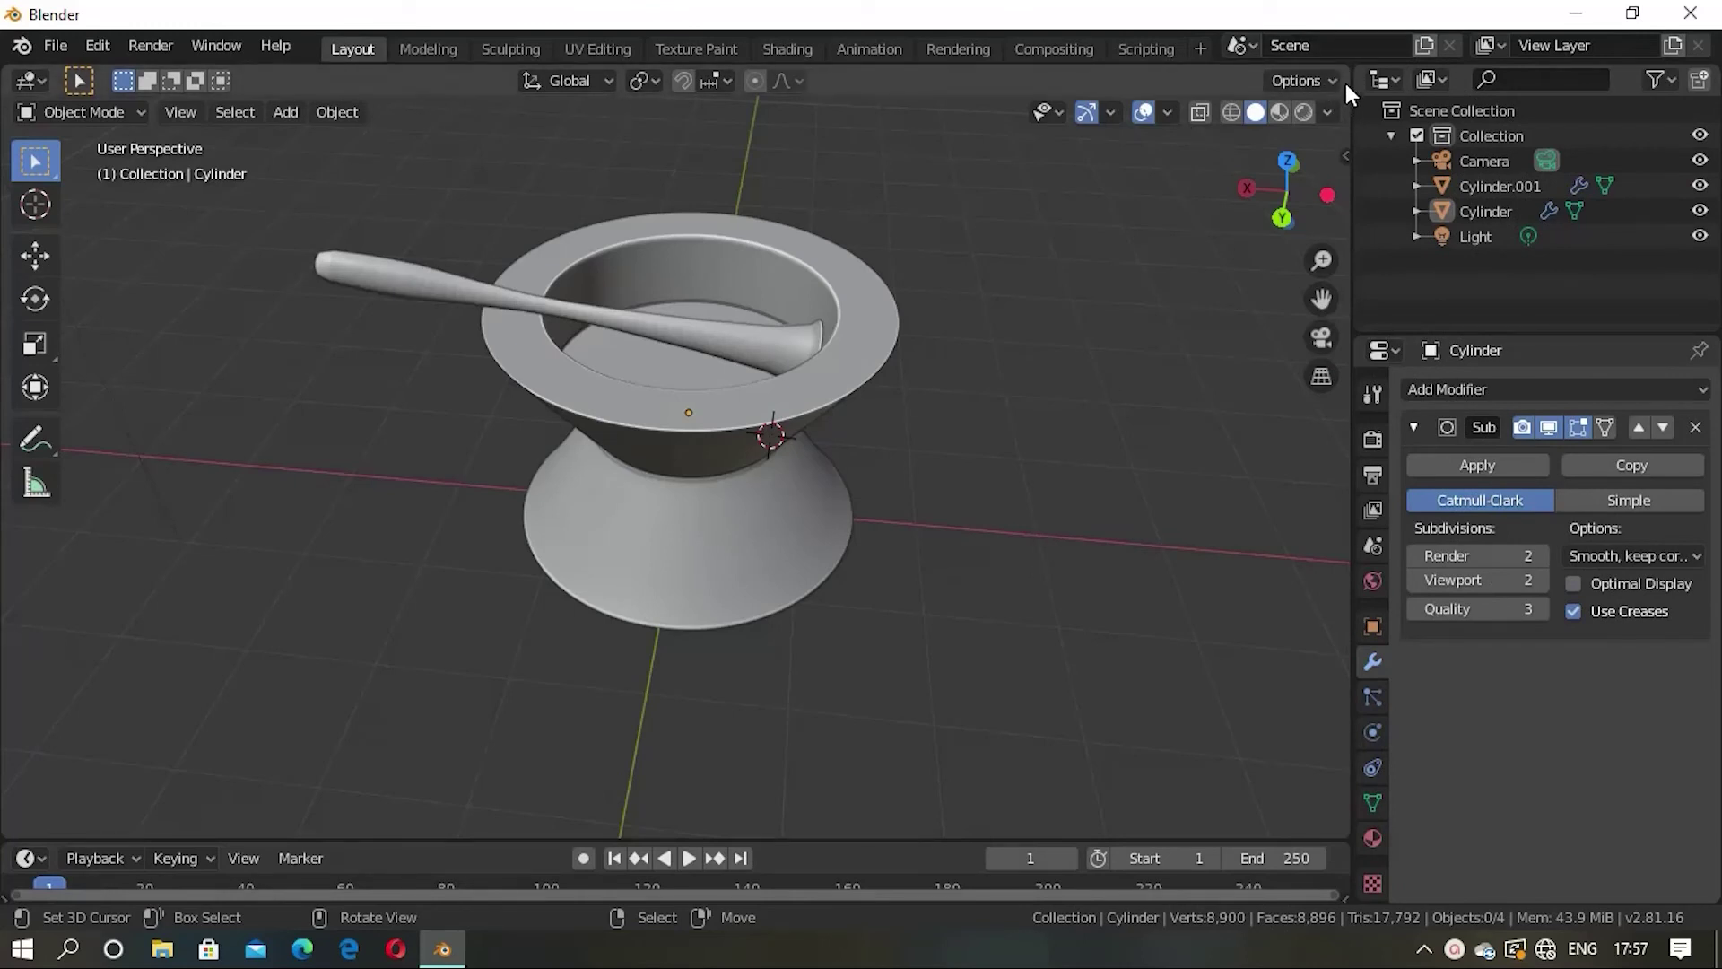
mouse_move(1348, 79)
mouse_down()
mouse_move(1320, 556)
mouse_move(536, 594)
mouse_up()
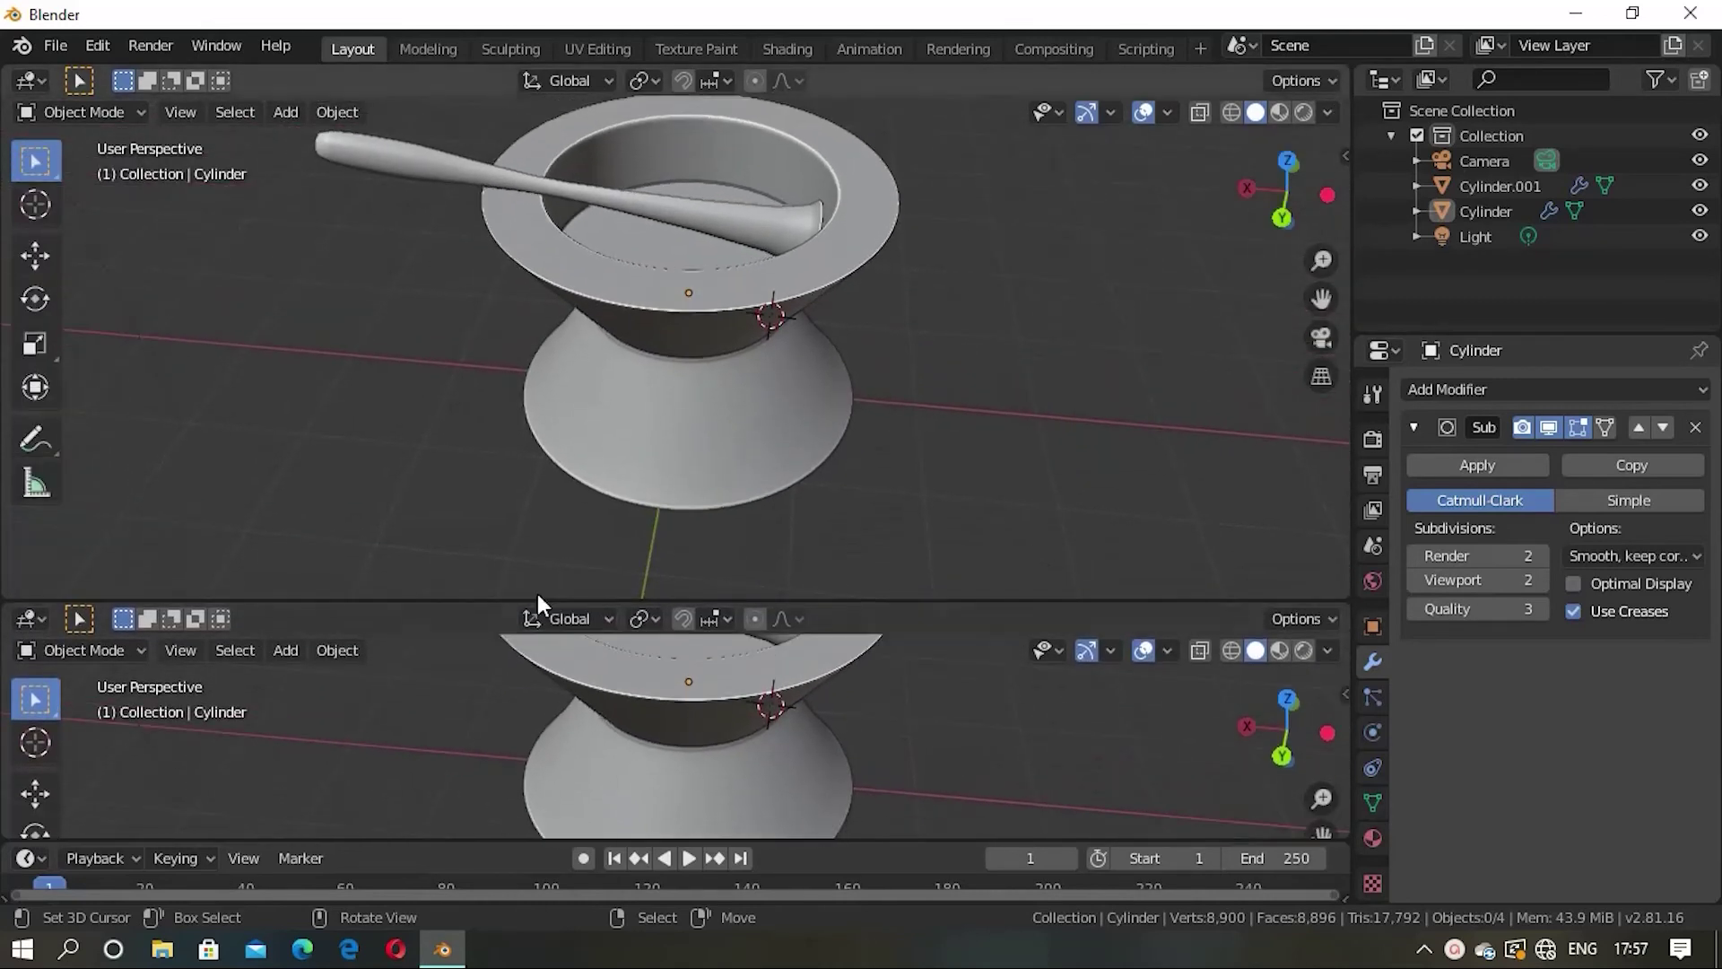
Step: Turn the lower area into a Shader Editor and add a new Material.001 to the mortar
click(20, 617)
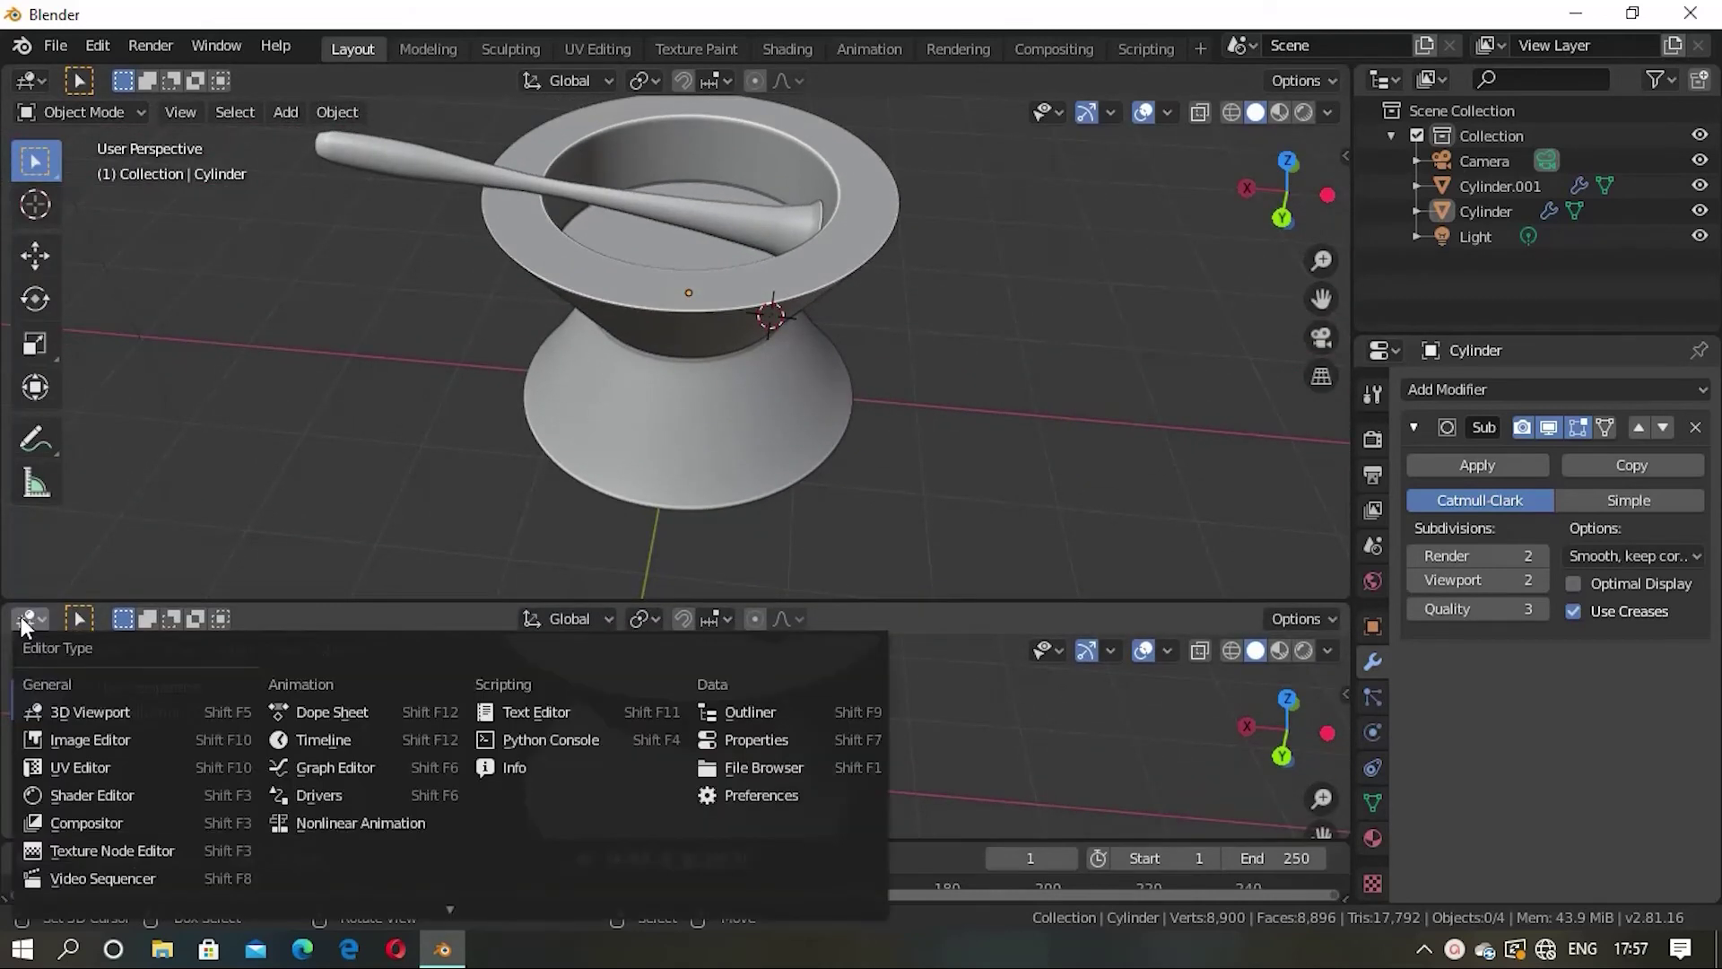
click(91, 796)
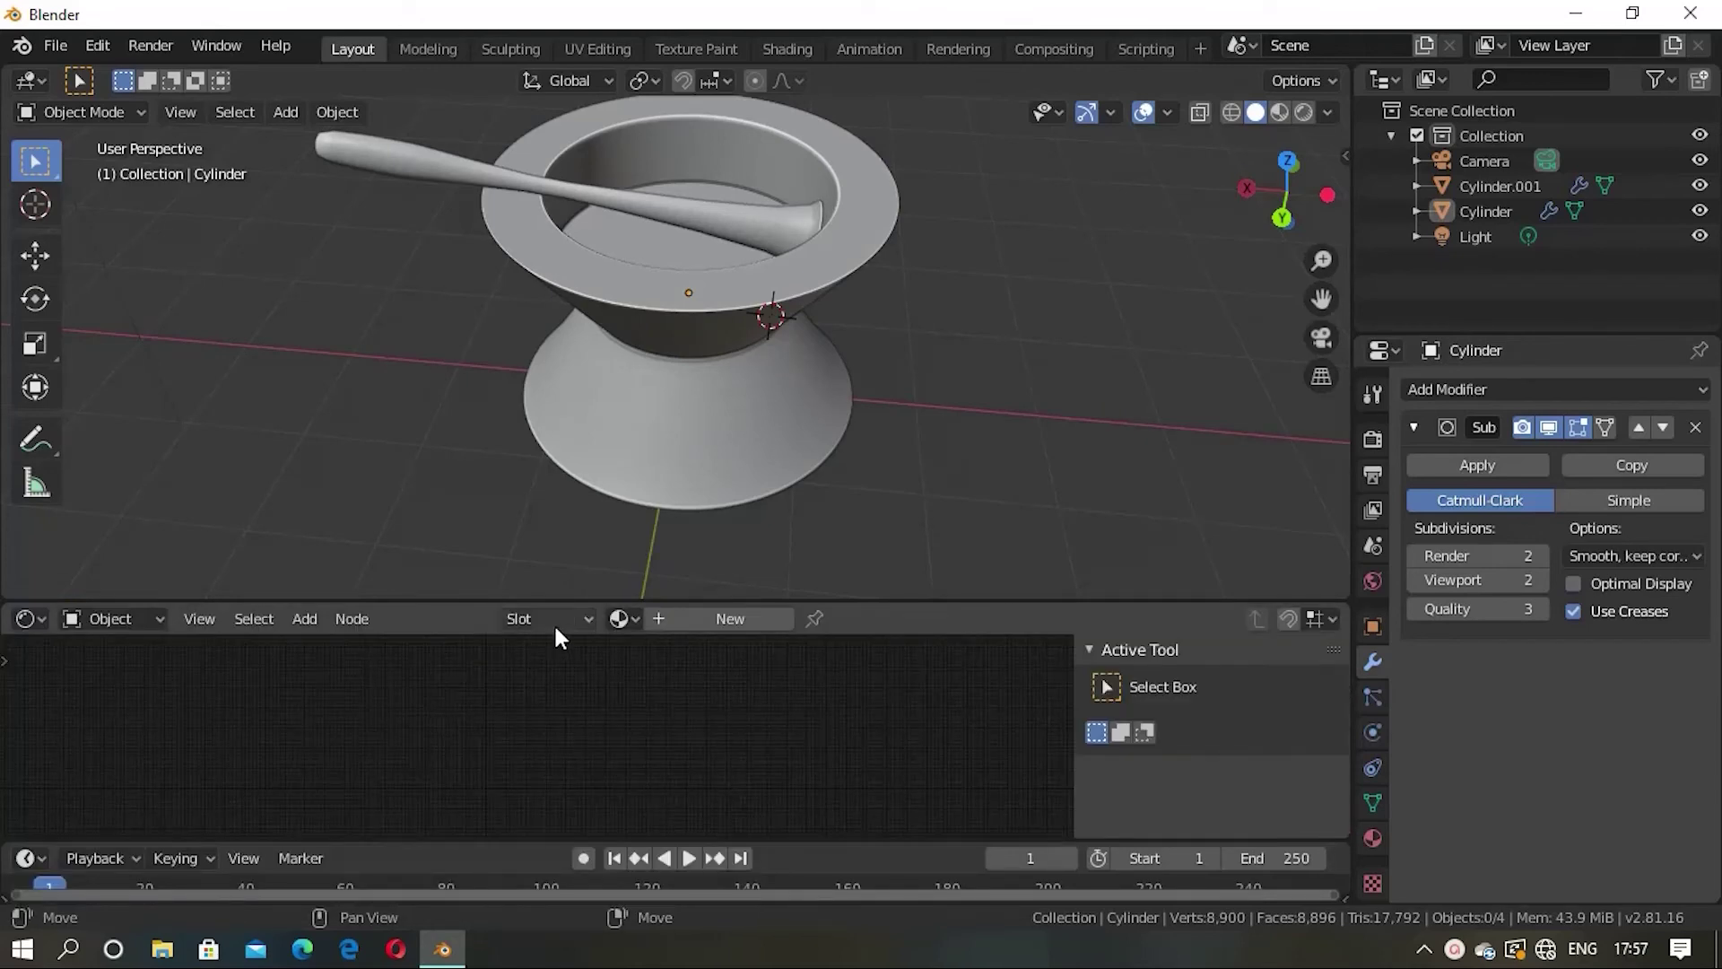
click(708, 616)
scroll(687, 676, up, 2)
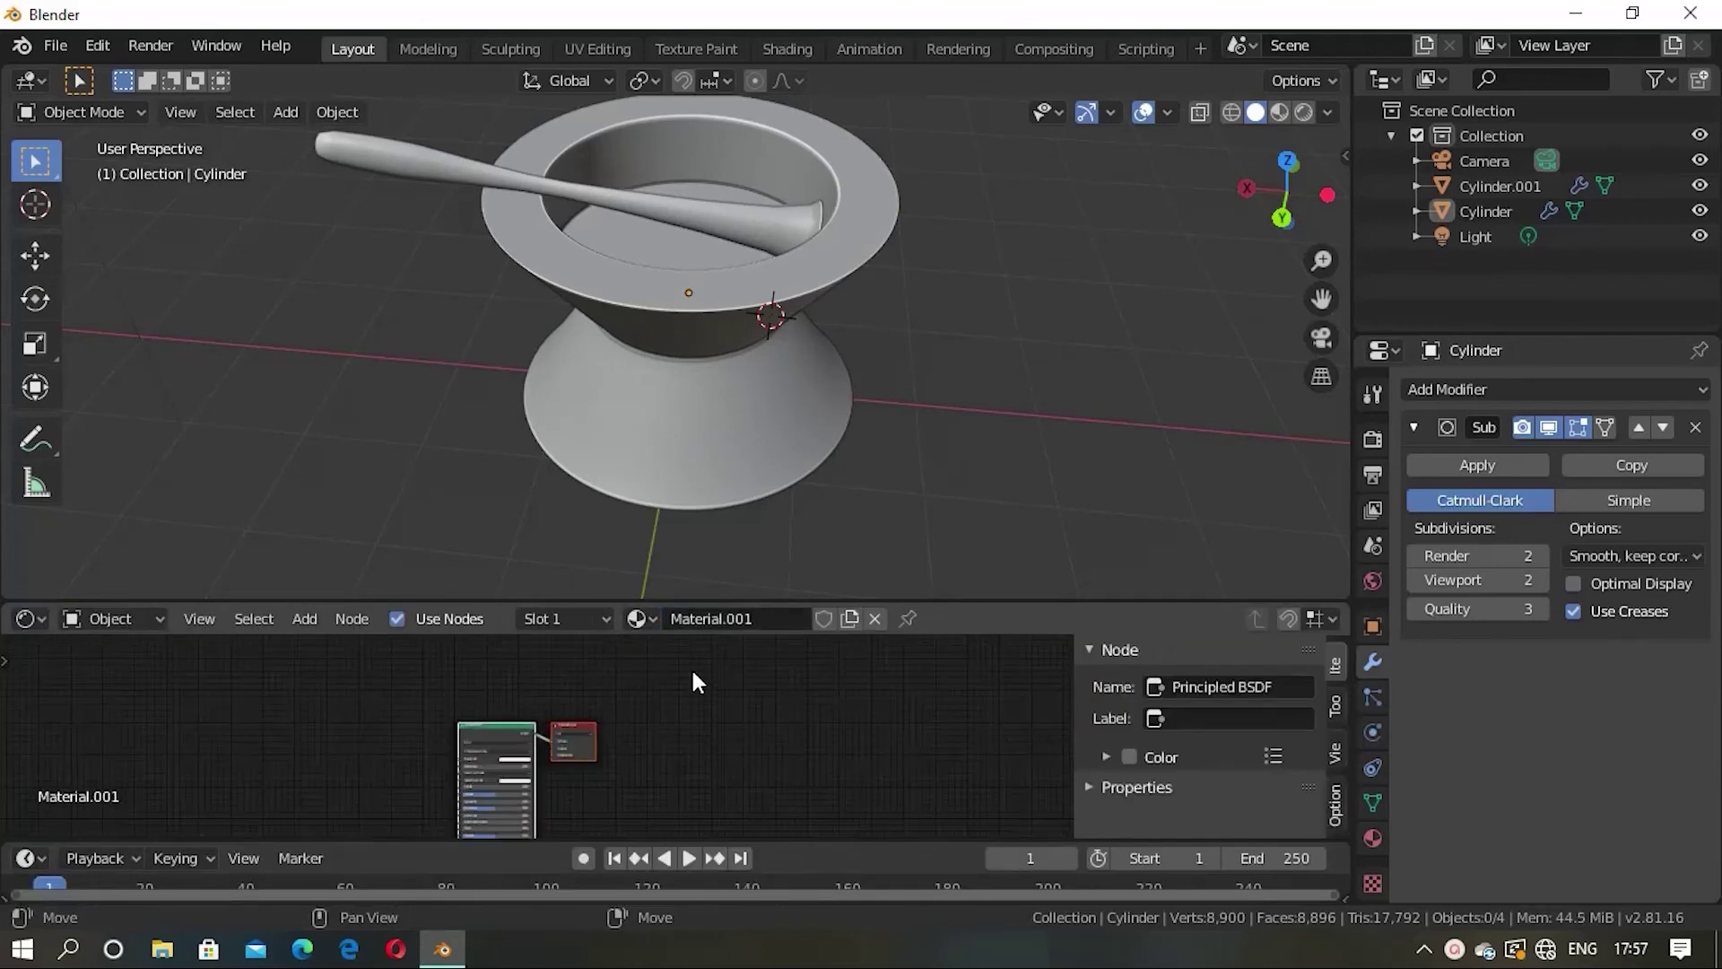
scroll(684, 658, up, 2)
scroll(684, 652, up, 2)
scroll(691, 667, up, 1)
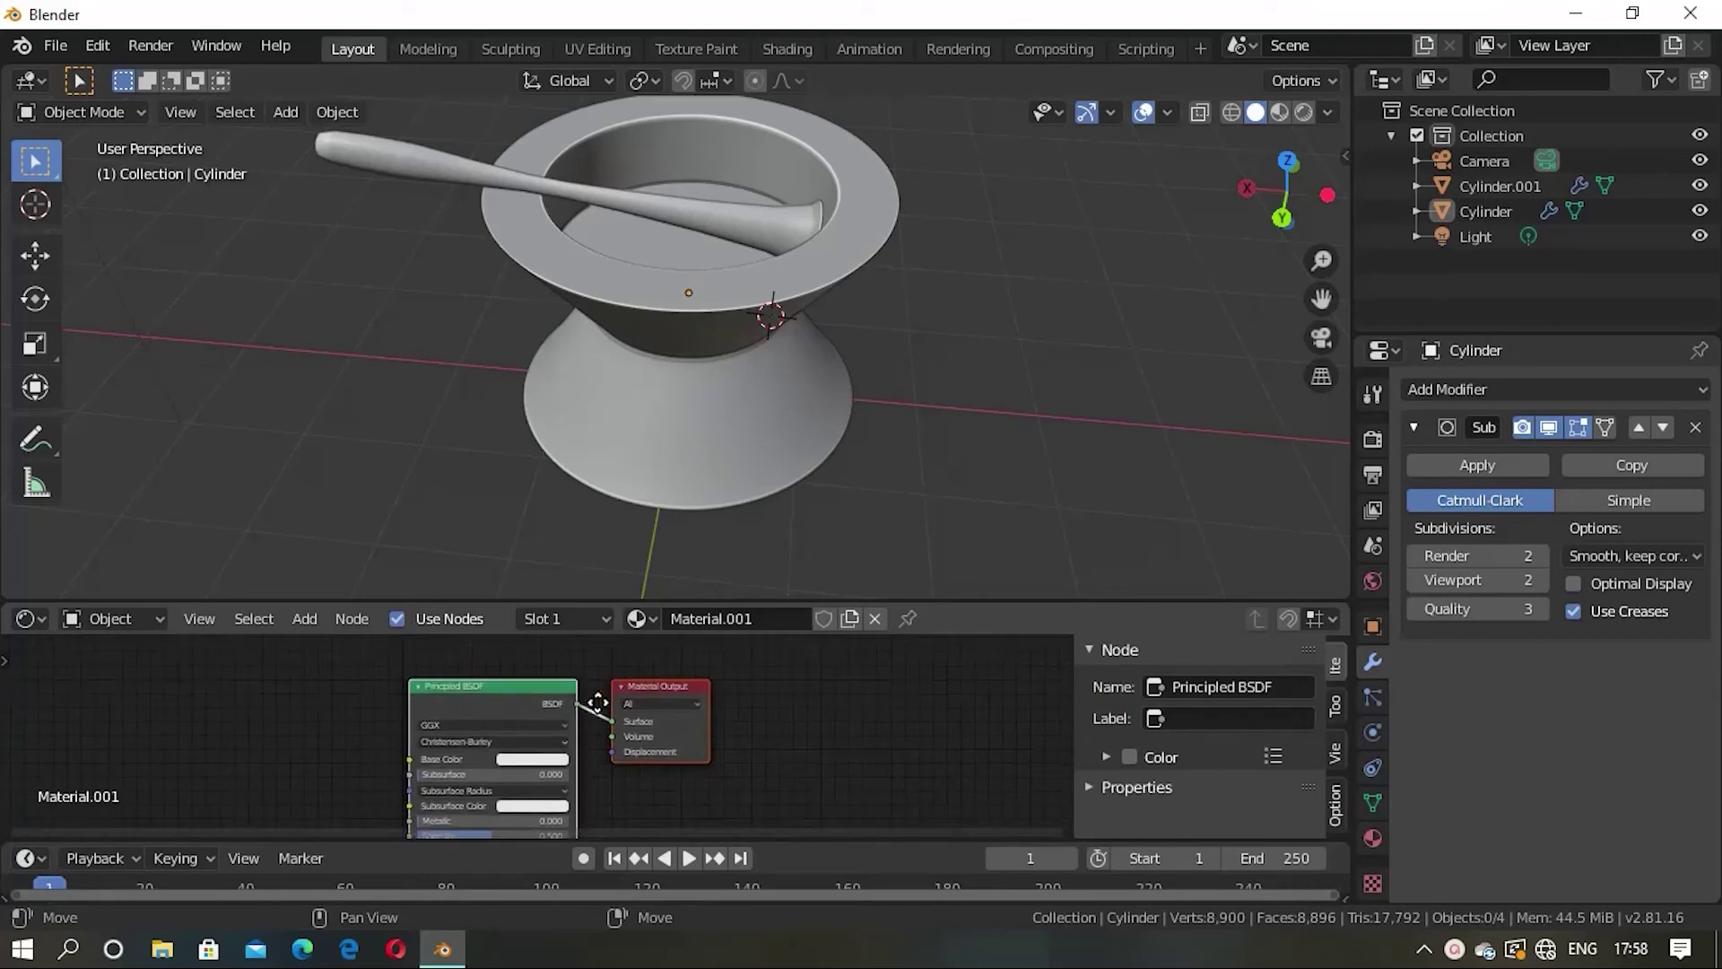
scroll(574, 718, up, 1)
scroll(556, 722, up, 2)
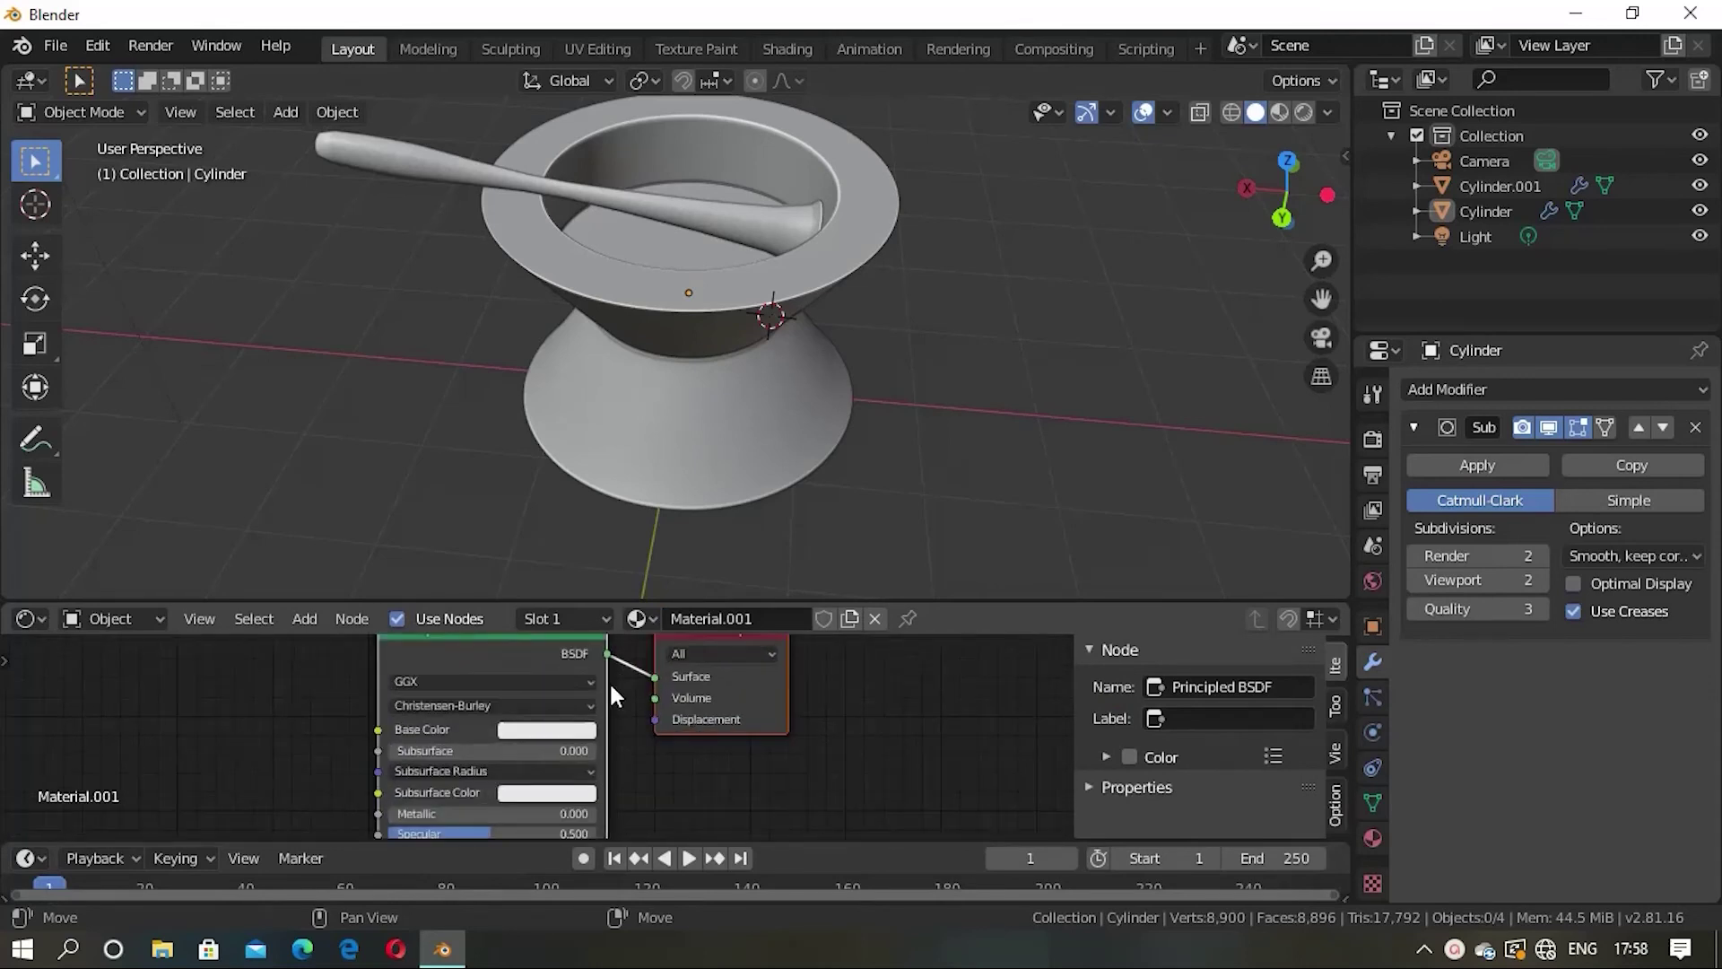
click(685, 467)
Step: Give the mortar a red Base Color and switch to Material Preview shading
click(542, 730)
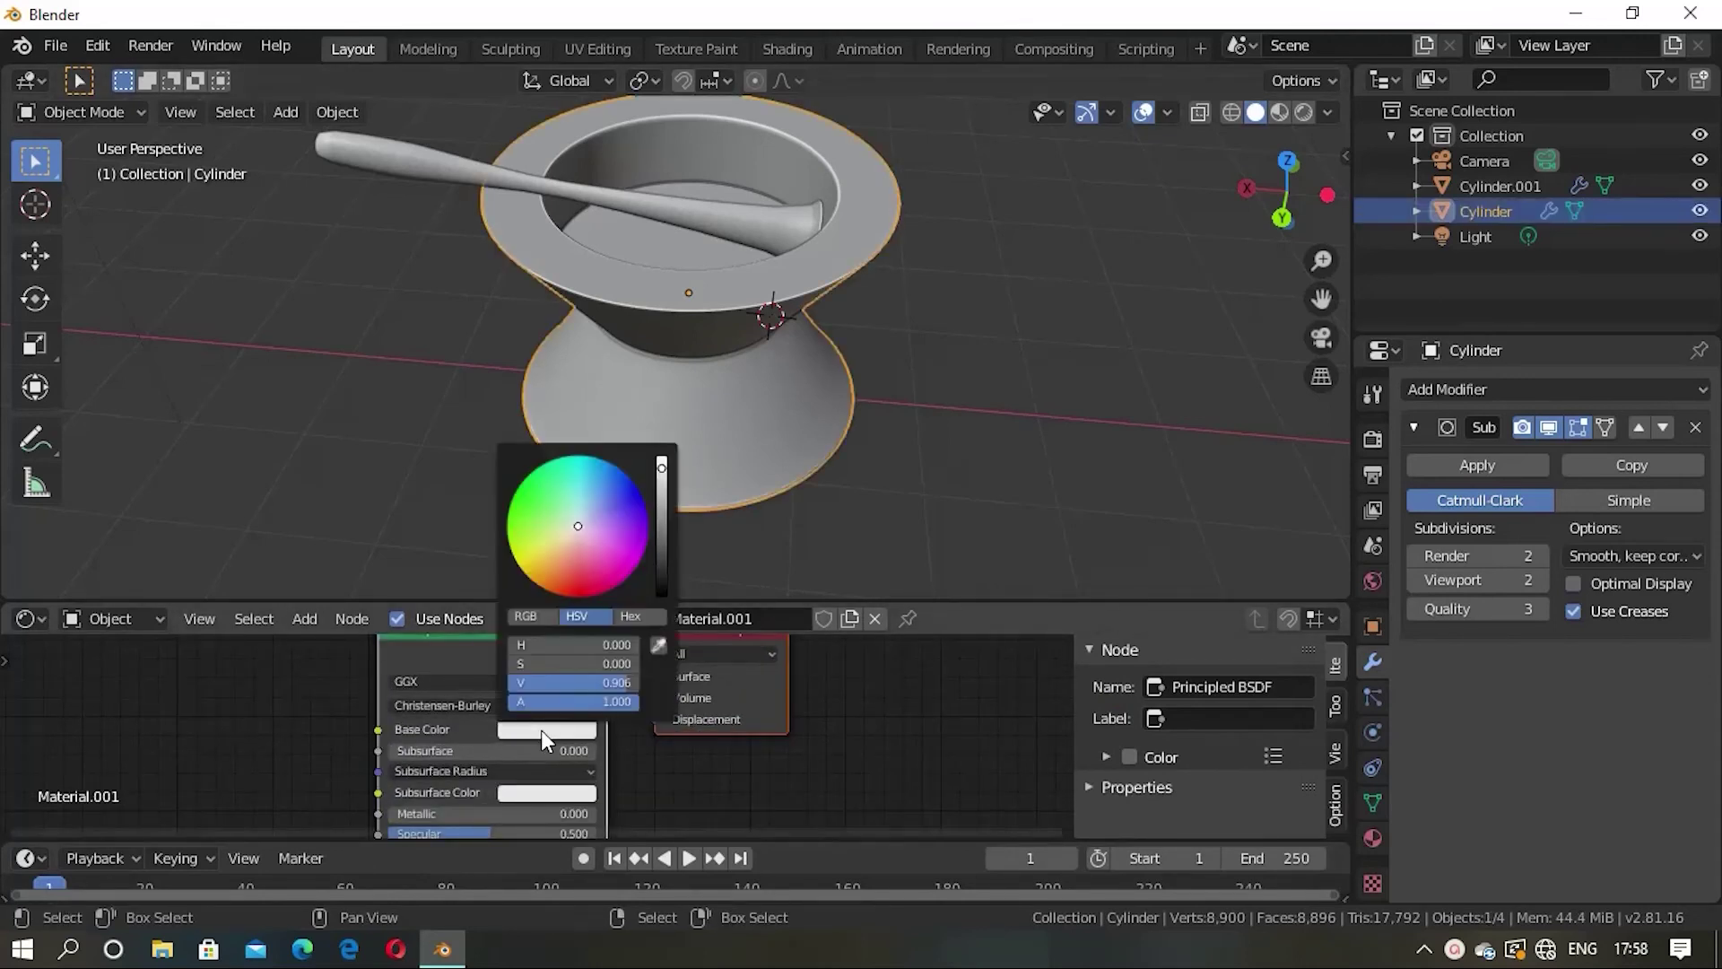
click(569, 566)
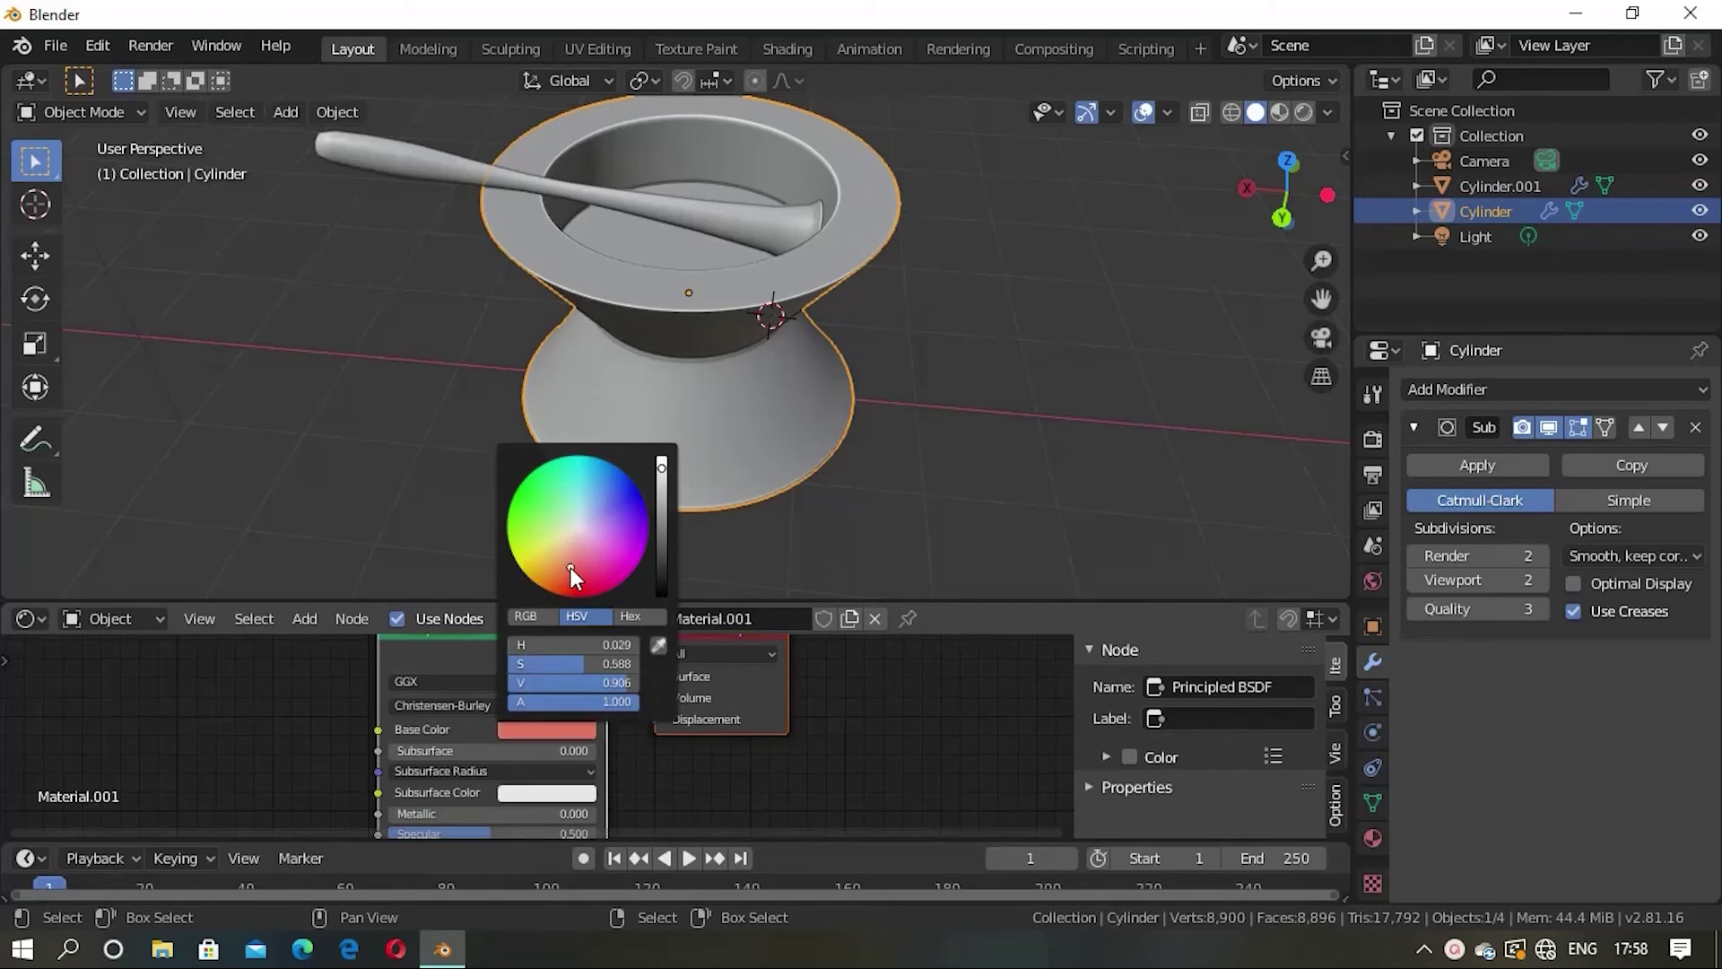
click(1273, 109)
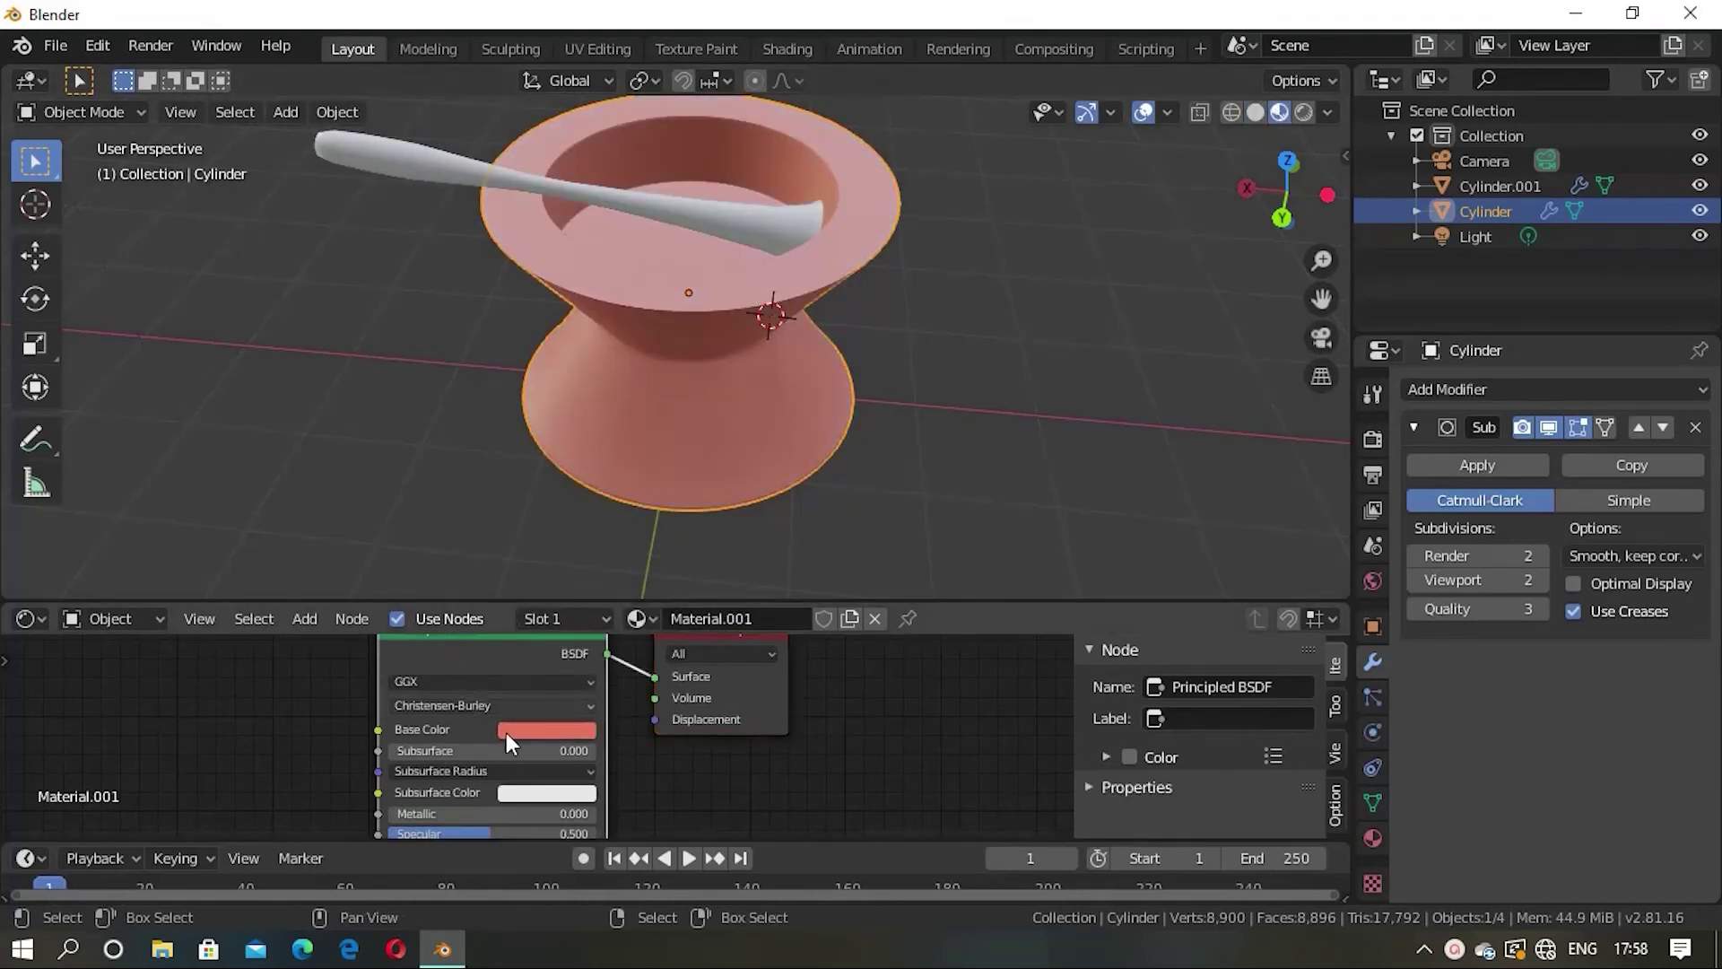
Step: Refine the Base Color to salmon pink (H 0.053, S 0.483, V 0.906)
click(541, 730)
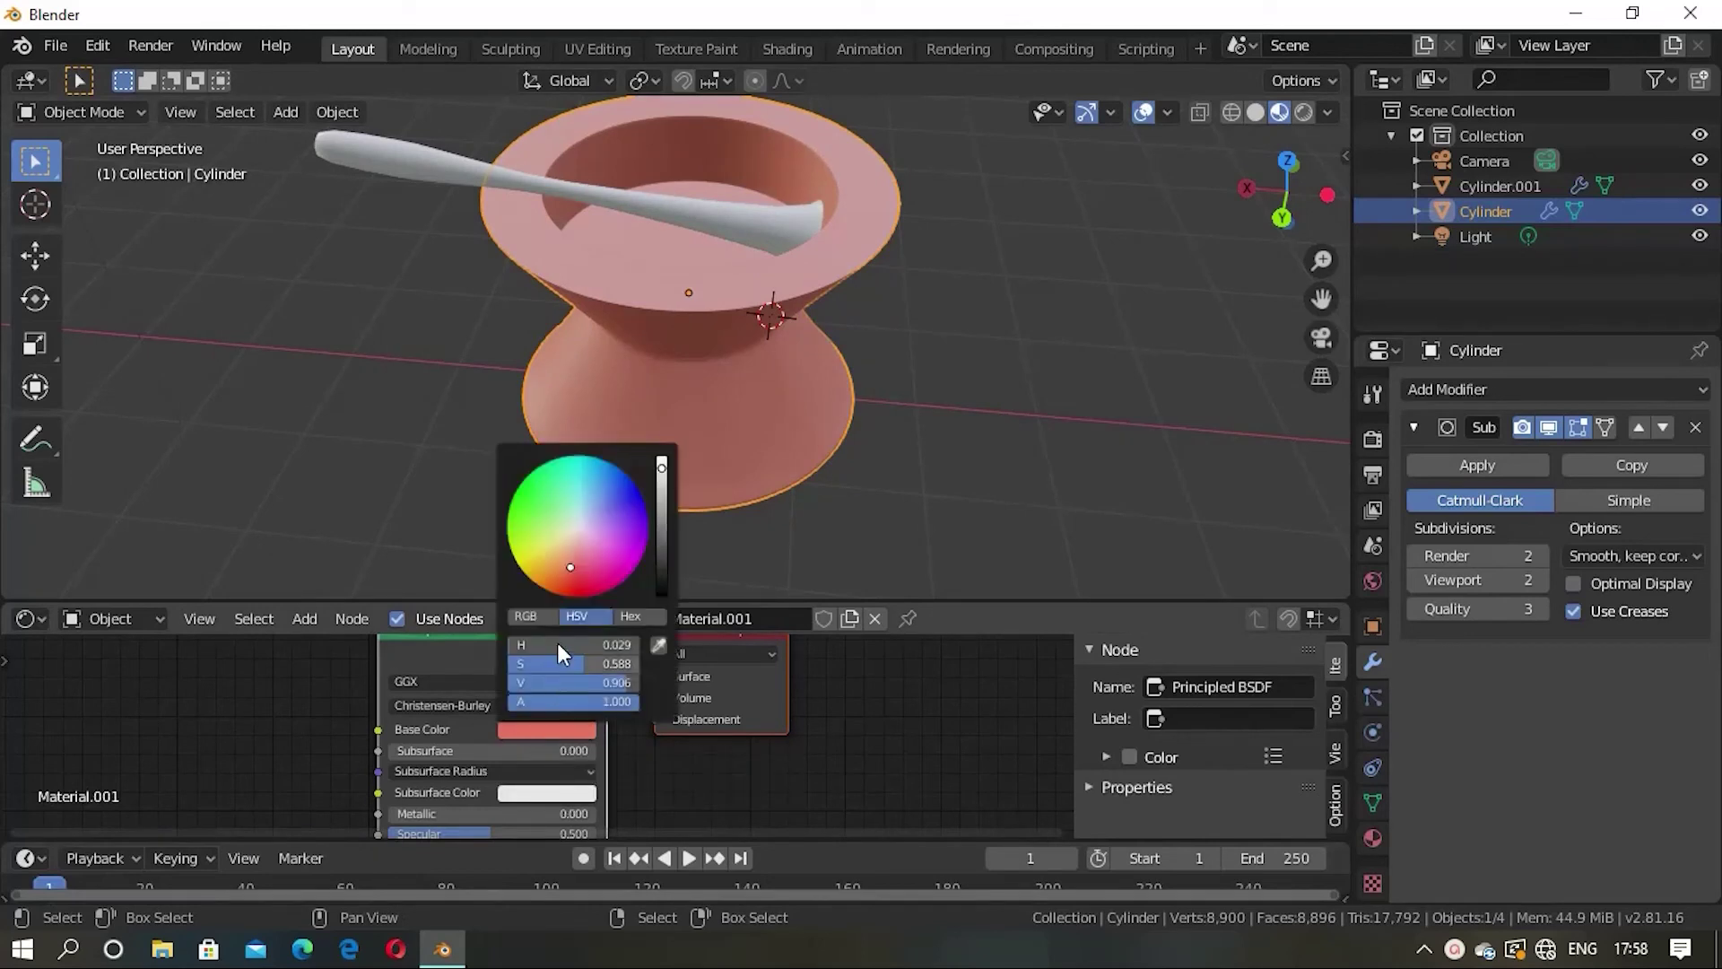
drag(571, 567, 574, 546)
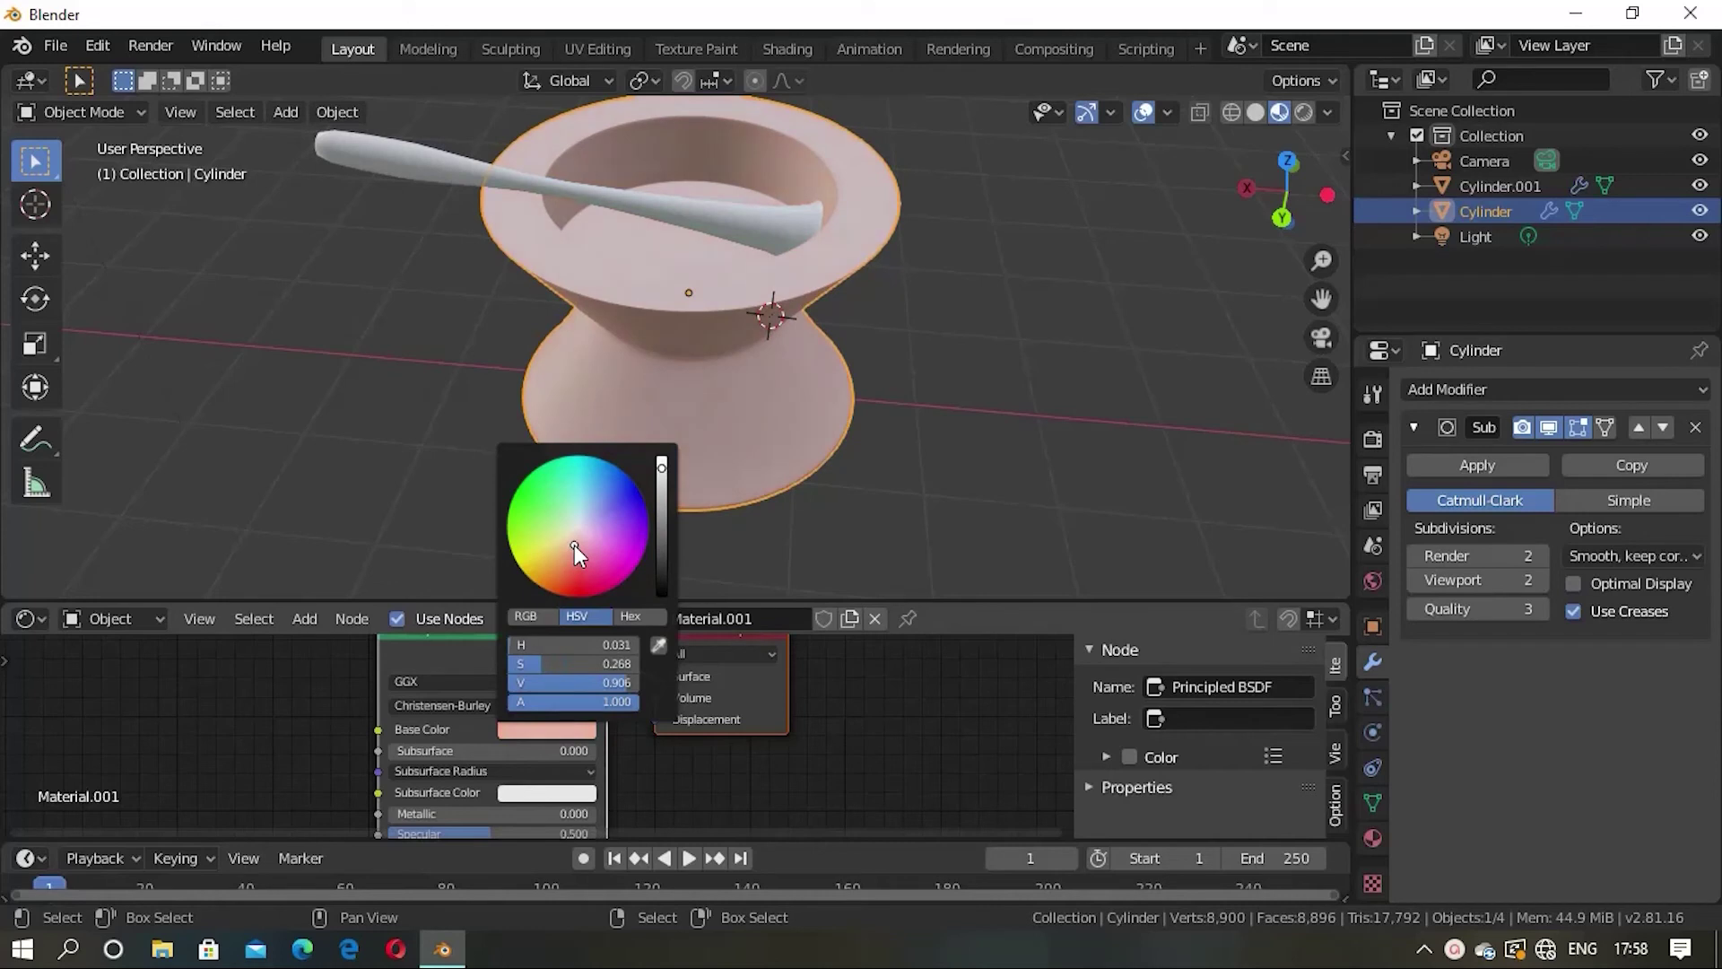
drag(574, 545, 558, 550)
drag(558, 553, 566, 558)
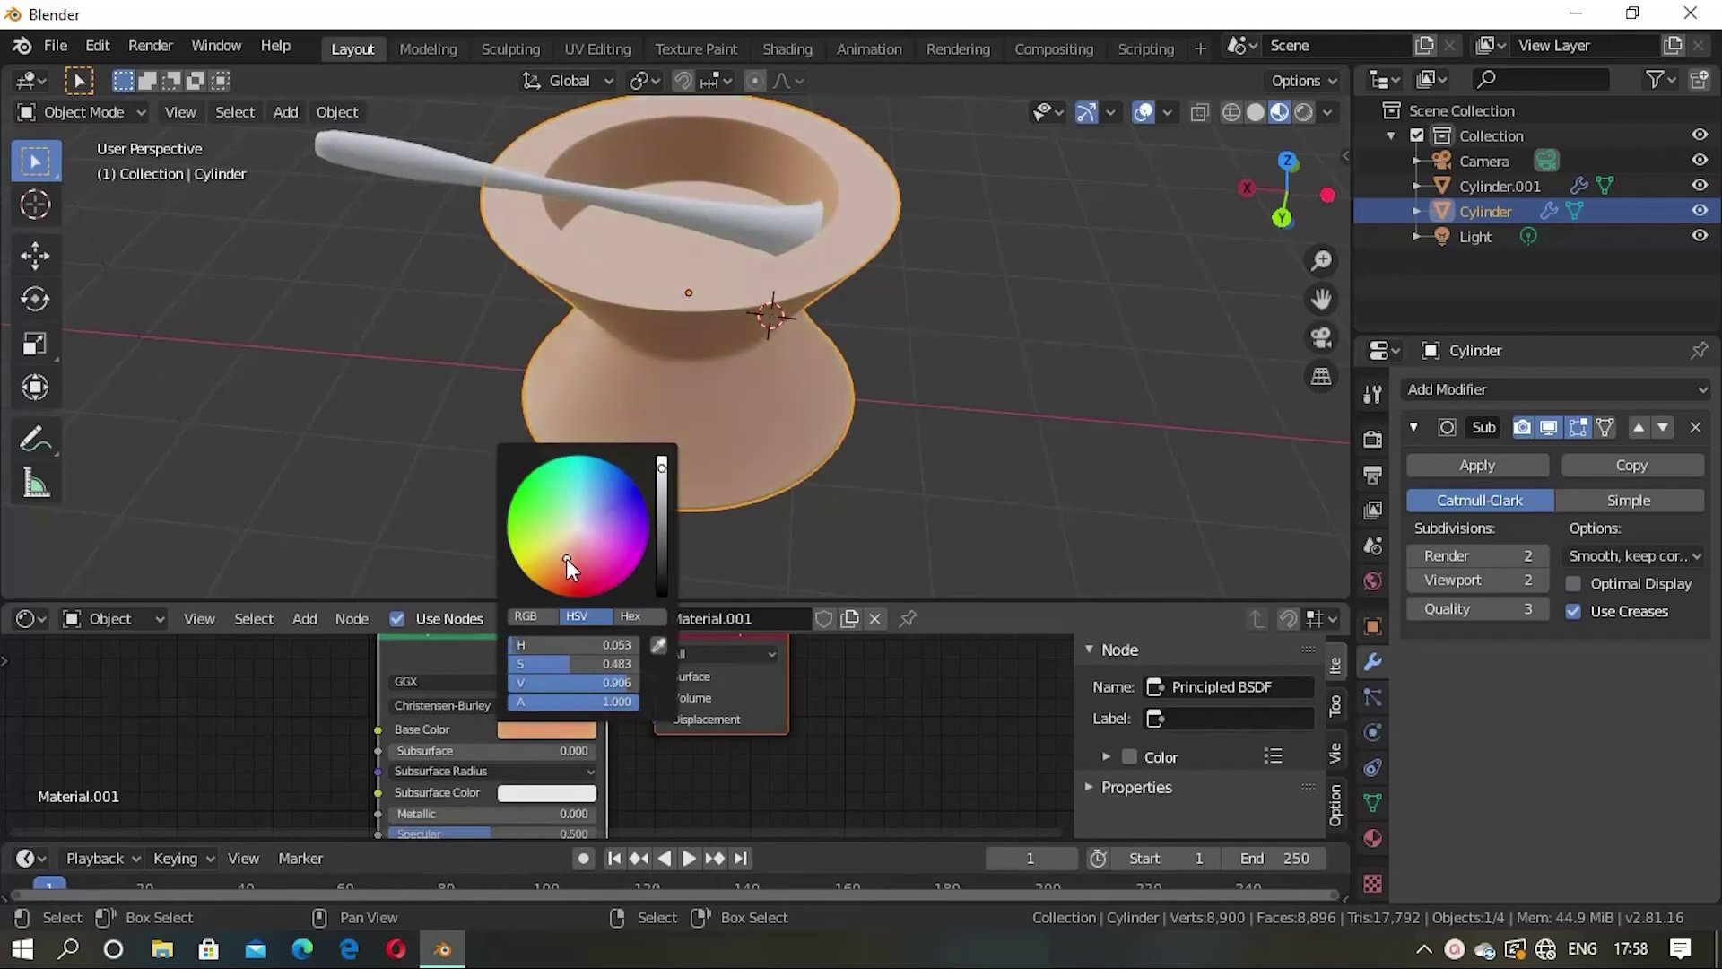
click(901, 436)
mouse_move(780, 515)
middle_down()
mouse_move(968, 348)
mouse_move(802, 368)
mouse_move(785, 423)
mouse_move(647, 530)
middle_up()
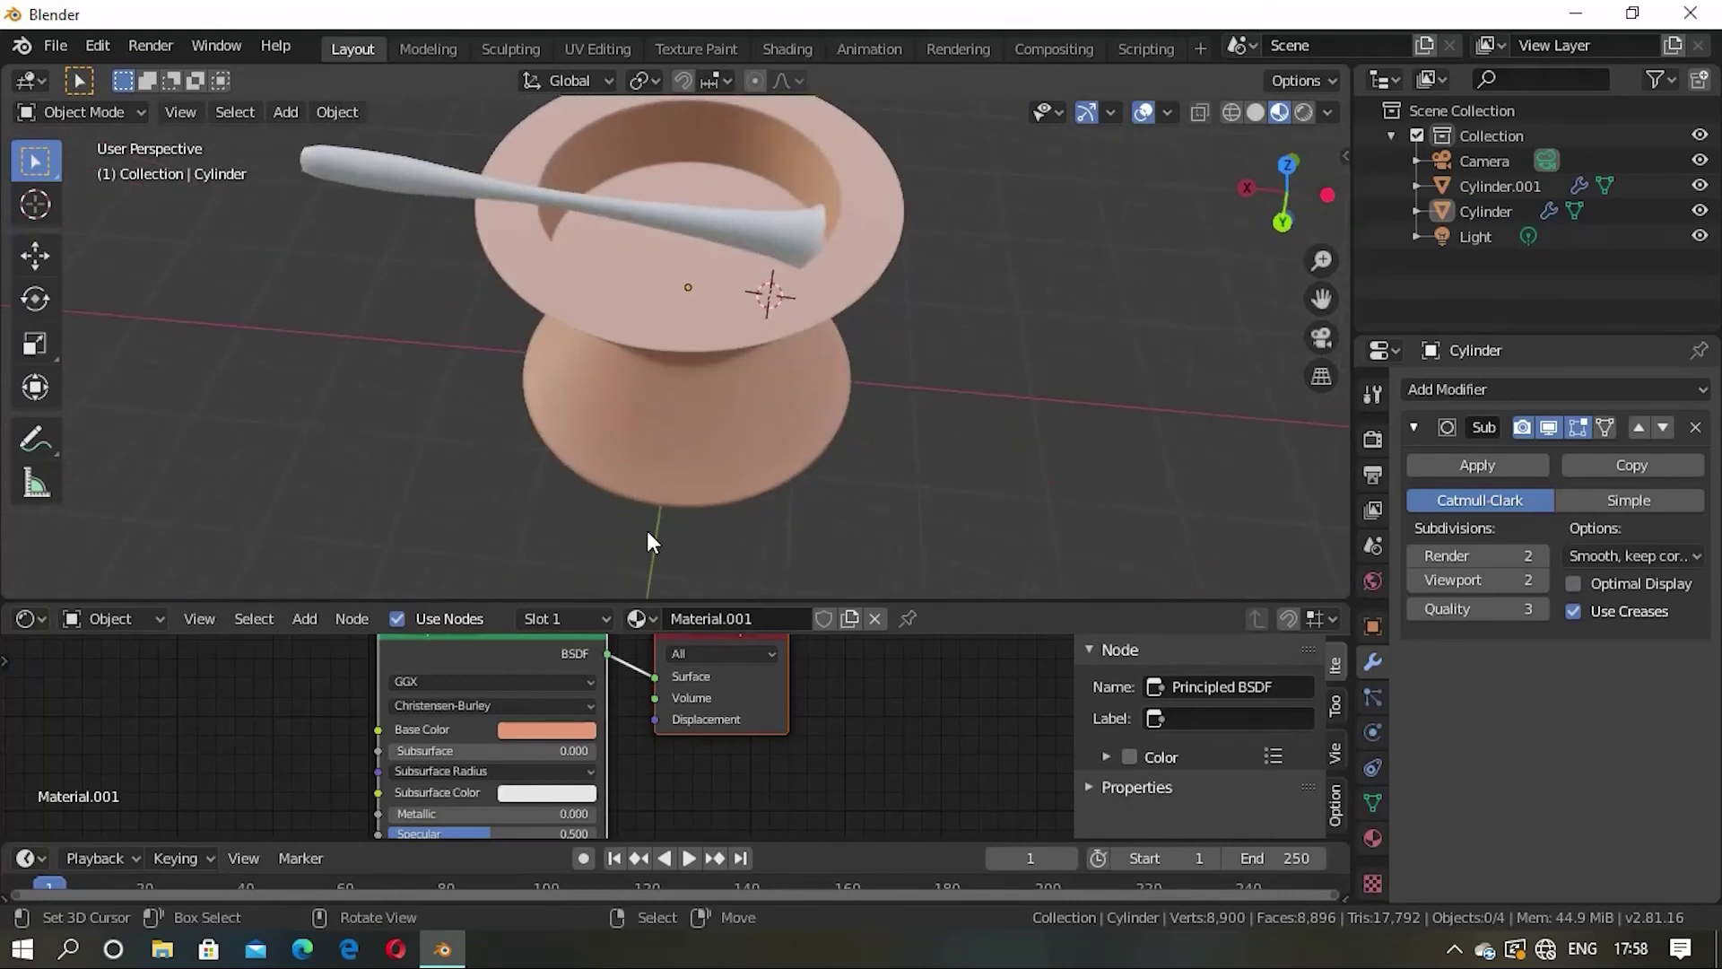
click(551, 724)
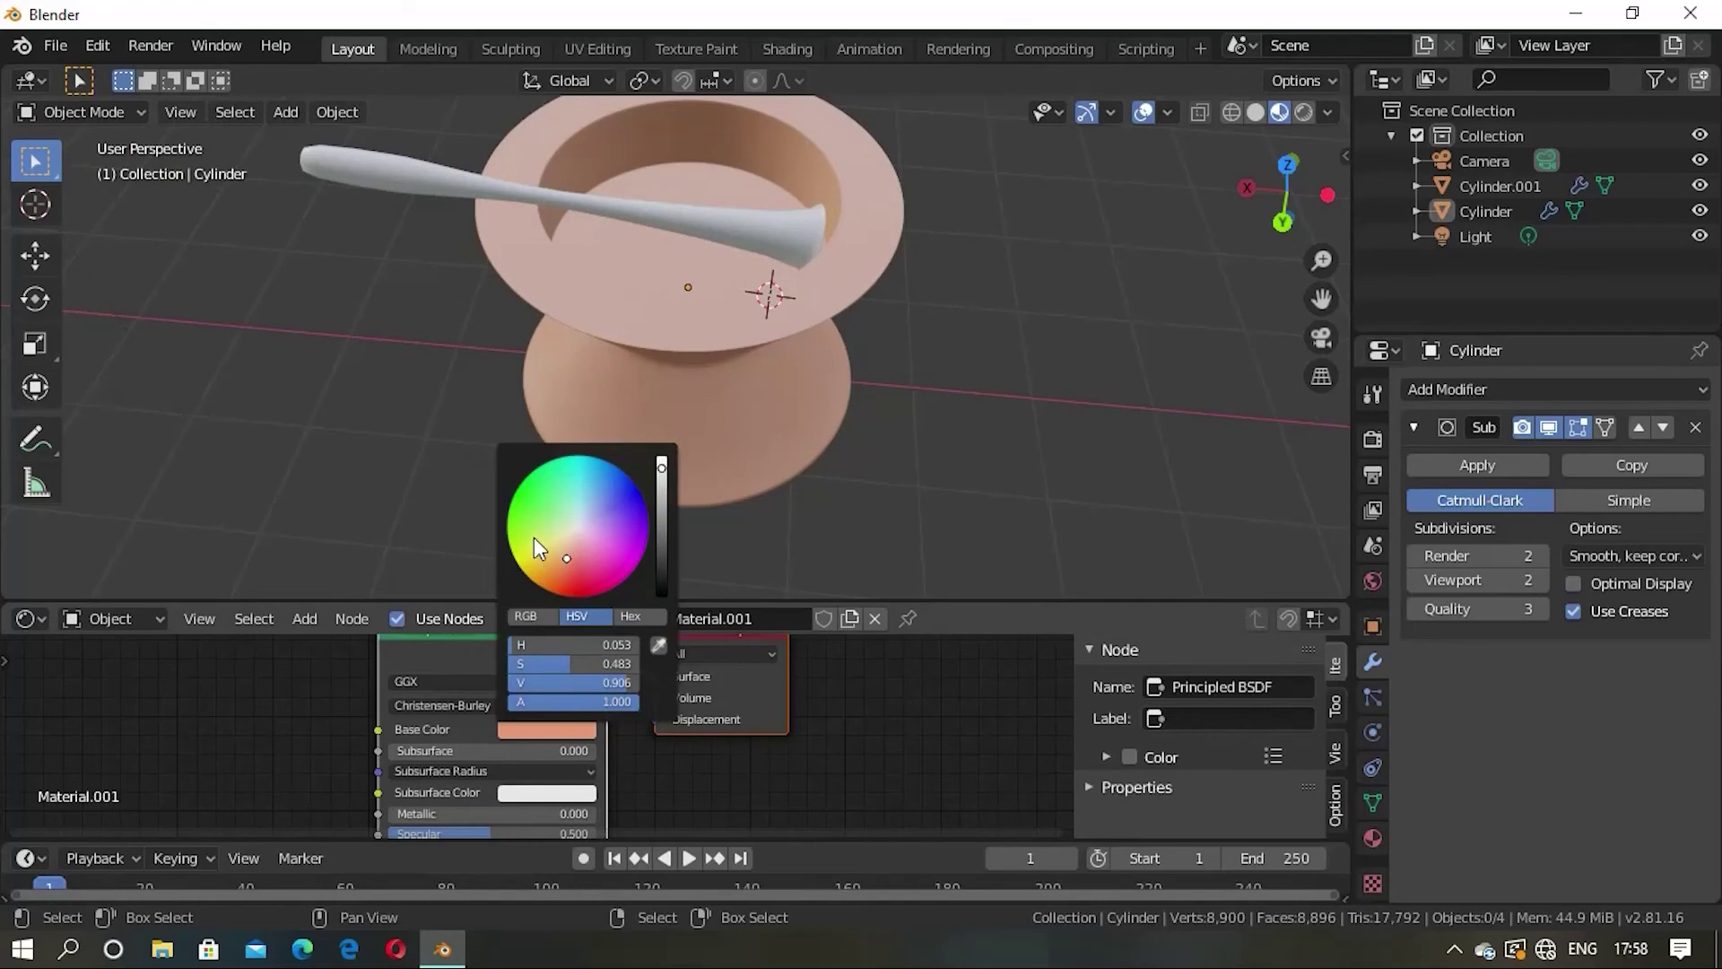
Step: Give the pestle a new Material.002 with a pale yellow base colour
click(427, 174)
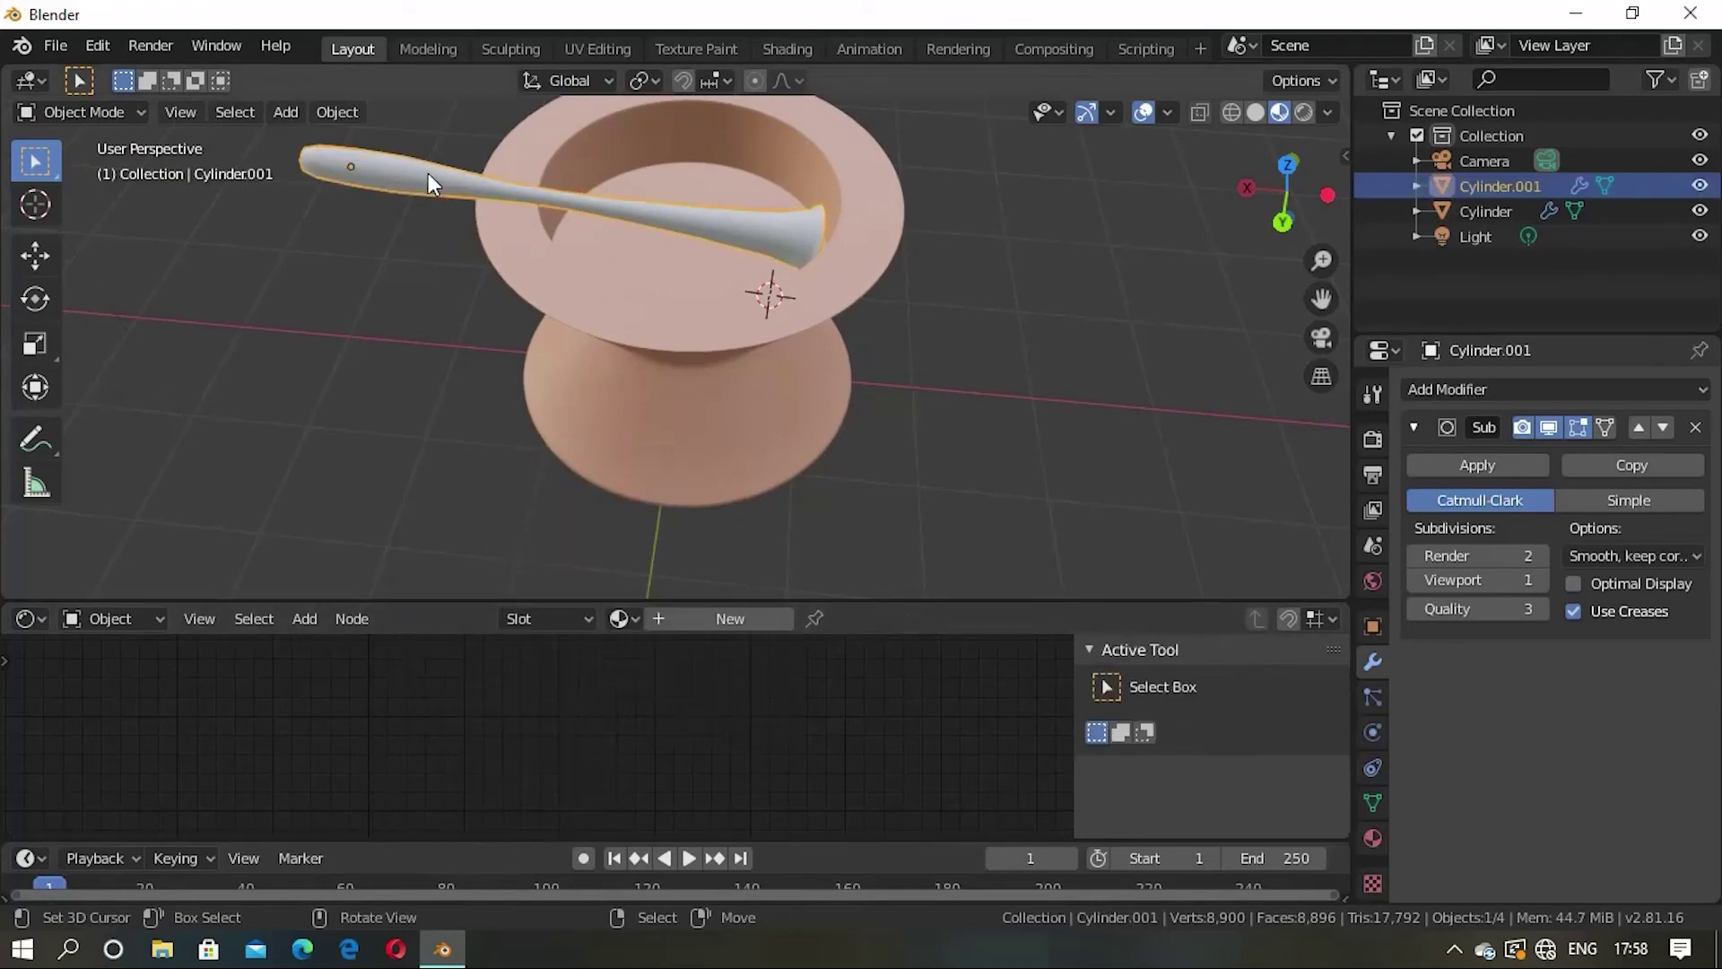
click(732, 619)
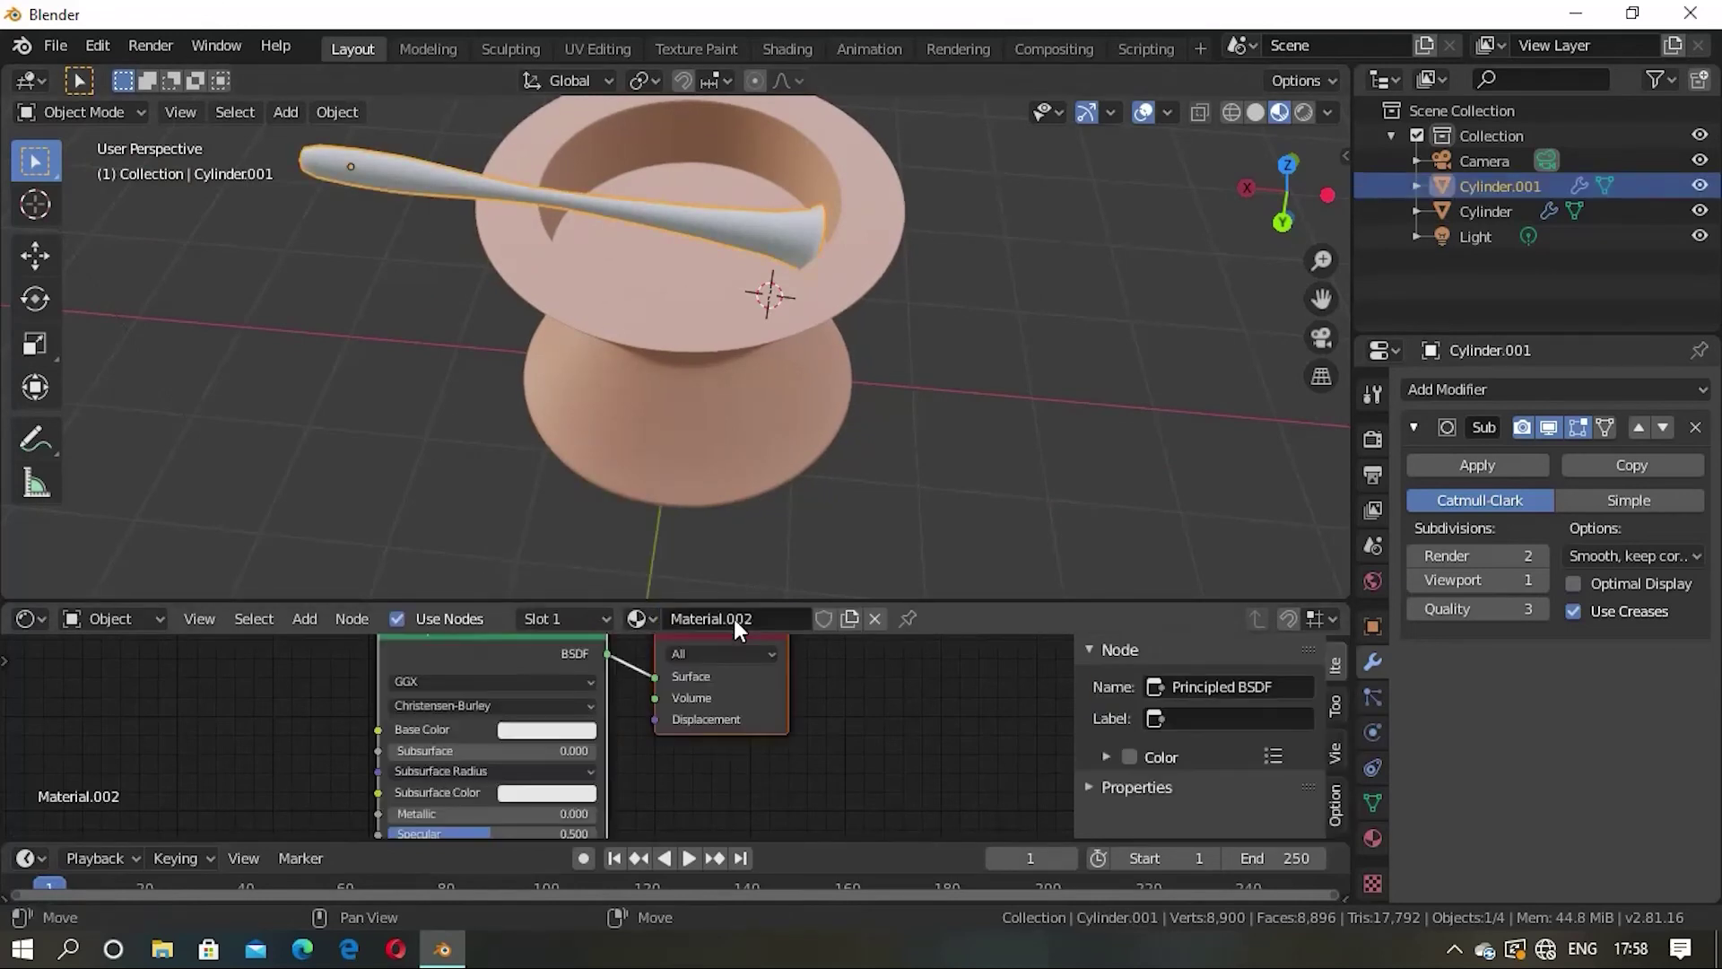
click(549, 731)
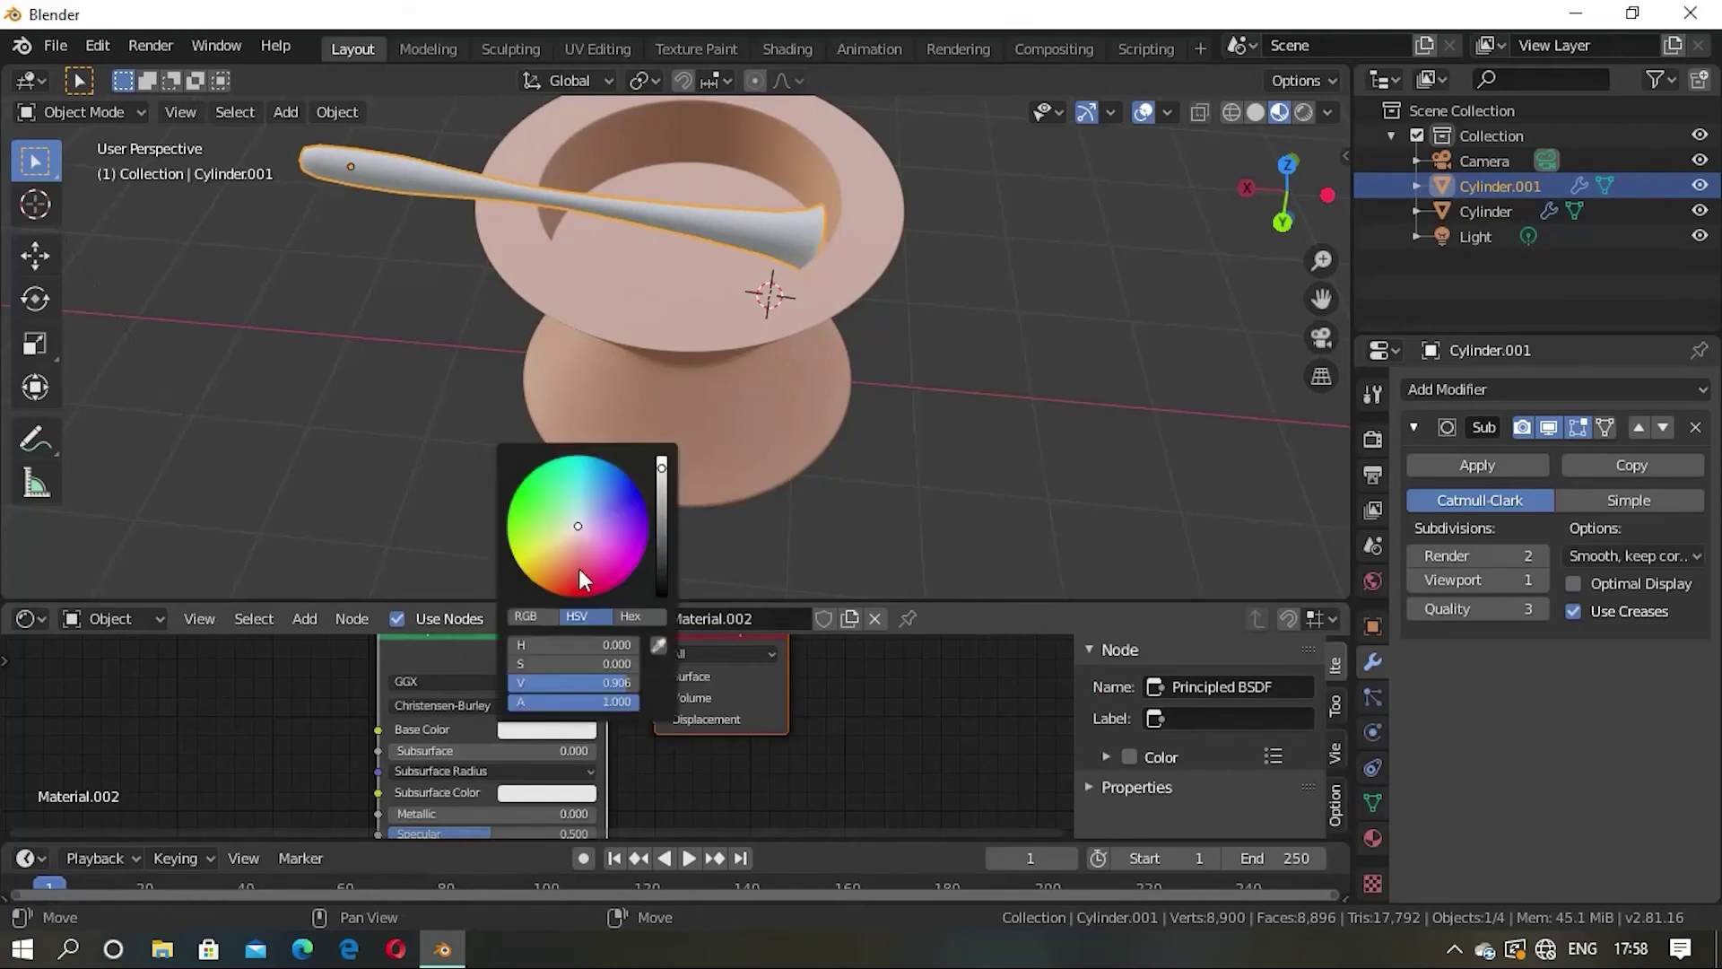
click(572, 524)
drag(572, 526, 558, 539)
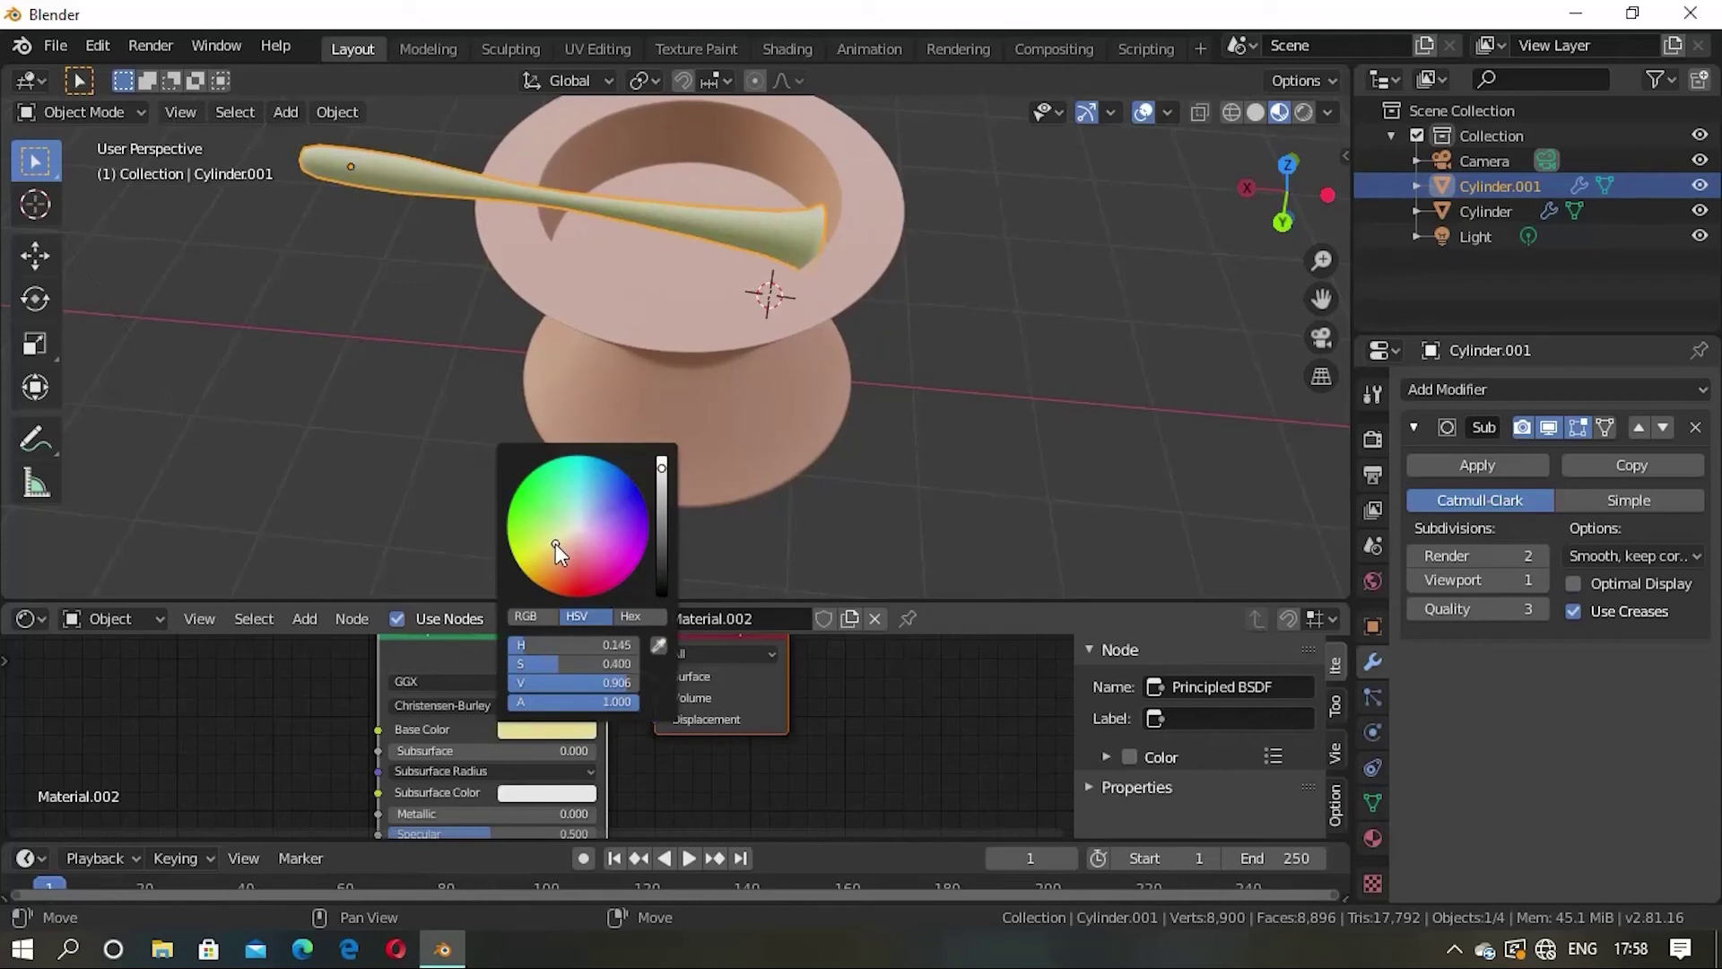
click(413, 366)
Step: Hide the viewport grid, axes and 3D cursor overlays while viewing the mortar
mouse_move(1134, 417)
middle_down()
mouse_move(1154, 278)
mouse_move(976, 366)
middle_up()
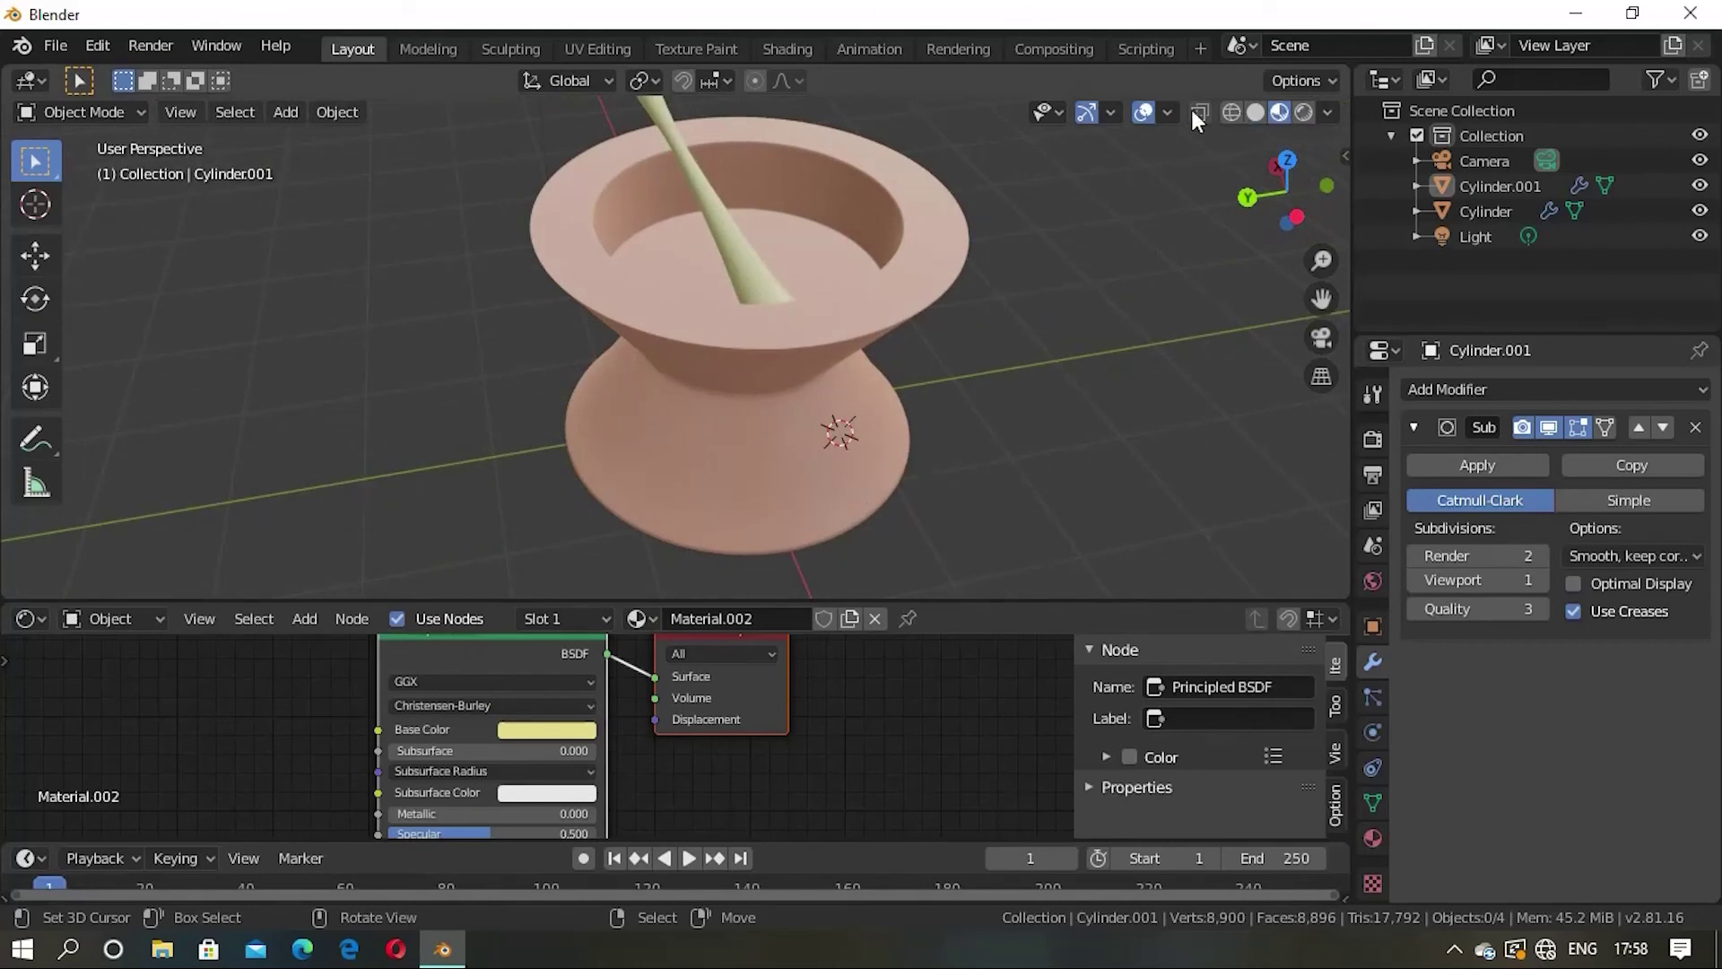
click(1146, 114)
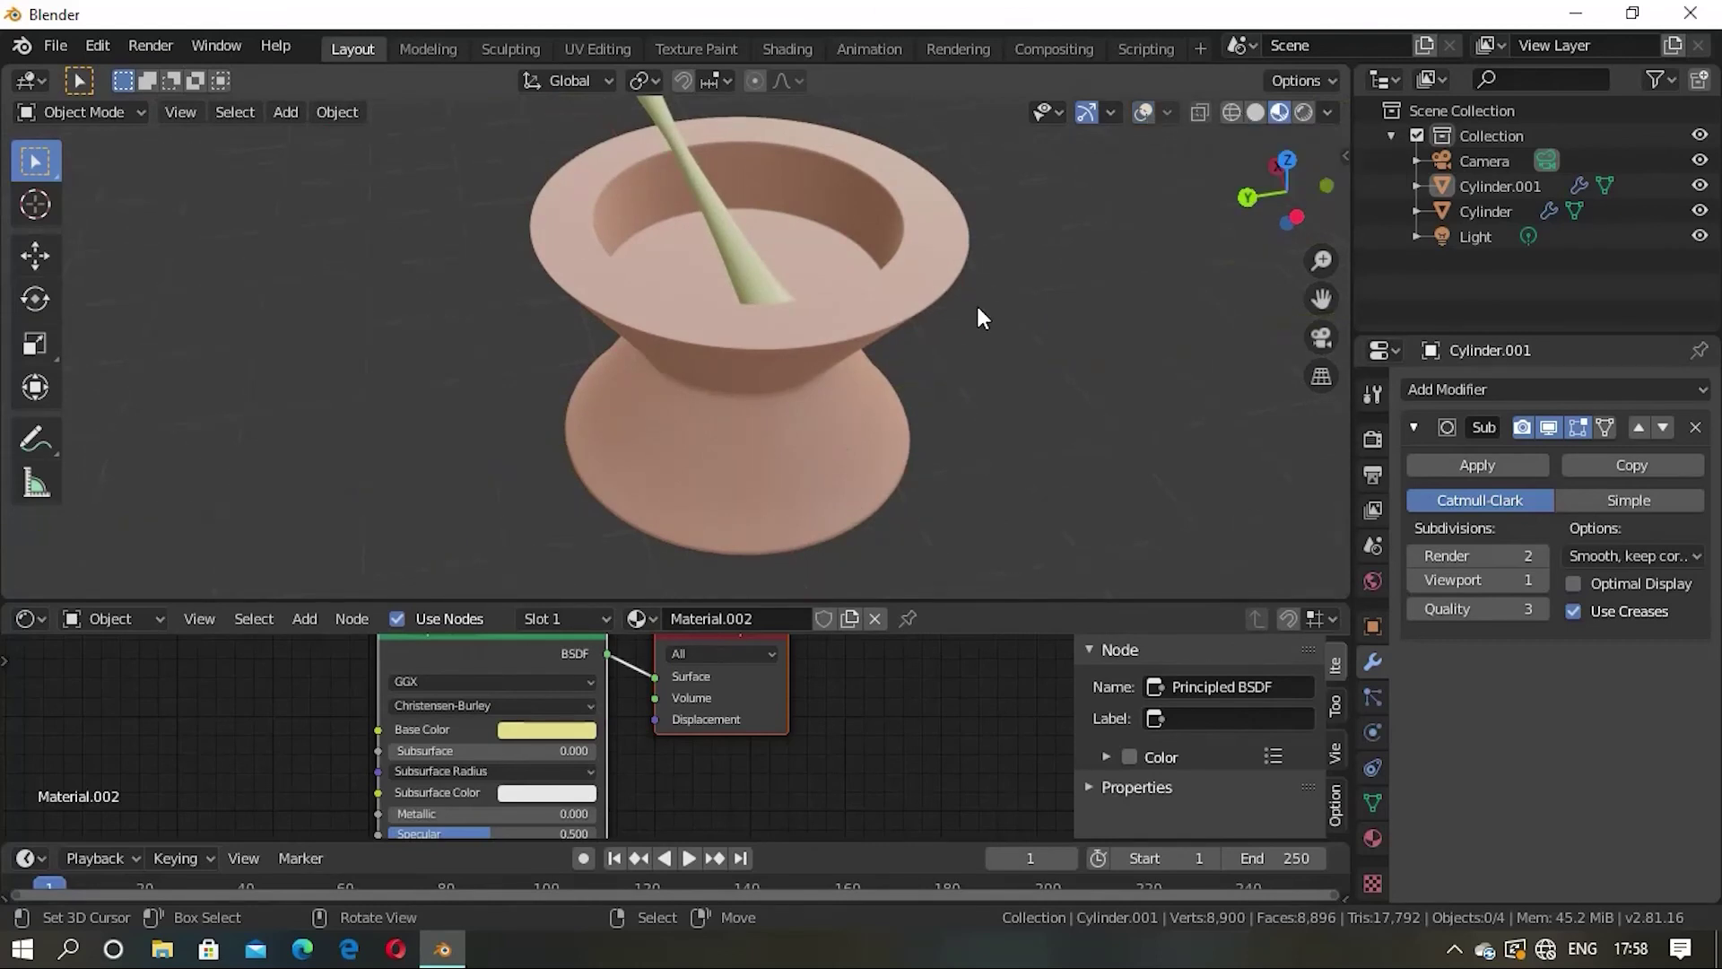
middle_drag(975, 303, 1089, 201)
mouse_move(615, 353)
middle_down()
mouse_move(847, 385)
mouse_move(731, 430)
mouse_move(679, 428)
mouse_move(522, 267)
mouse_move(890, 292)
mouse_move(553, 355)
mouse_move(713, 384)
mouse_move(607, 372)
mouse_move(722, 324)
mouse_move(640, 317)
mouse_move(660, 415)
mouse_move(952, 336)
mouse_move(719, 314)
mouse_move(905, 376)
mouse_move(655, 331)
mouse_move(685, 365)
mouse_move(842, 327)
mouse_move(646, 309)
middle_up()
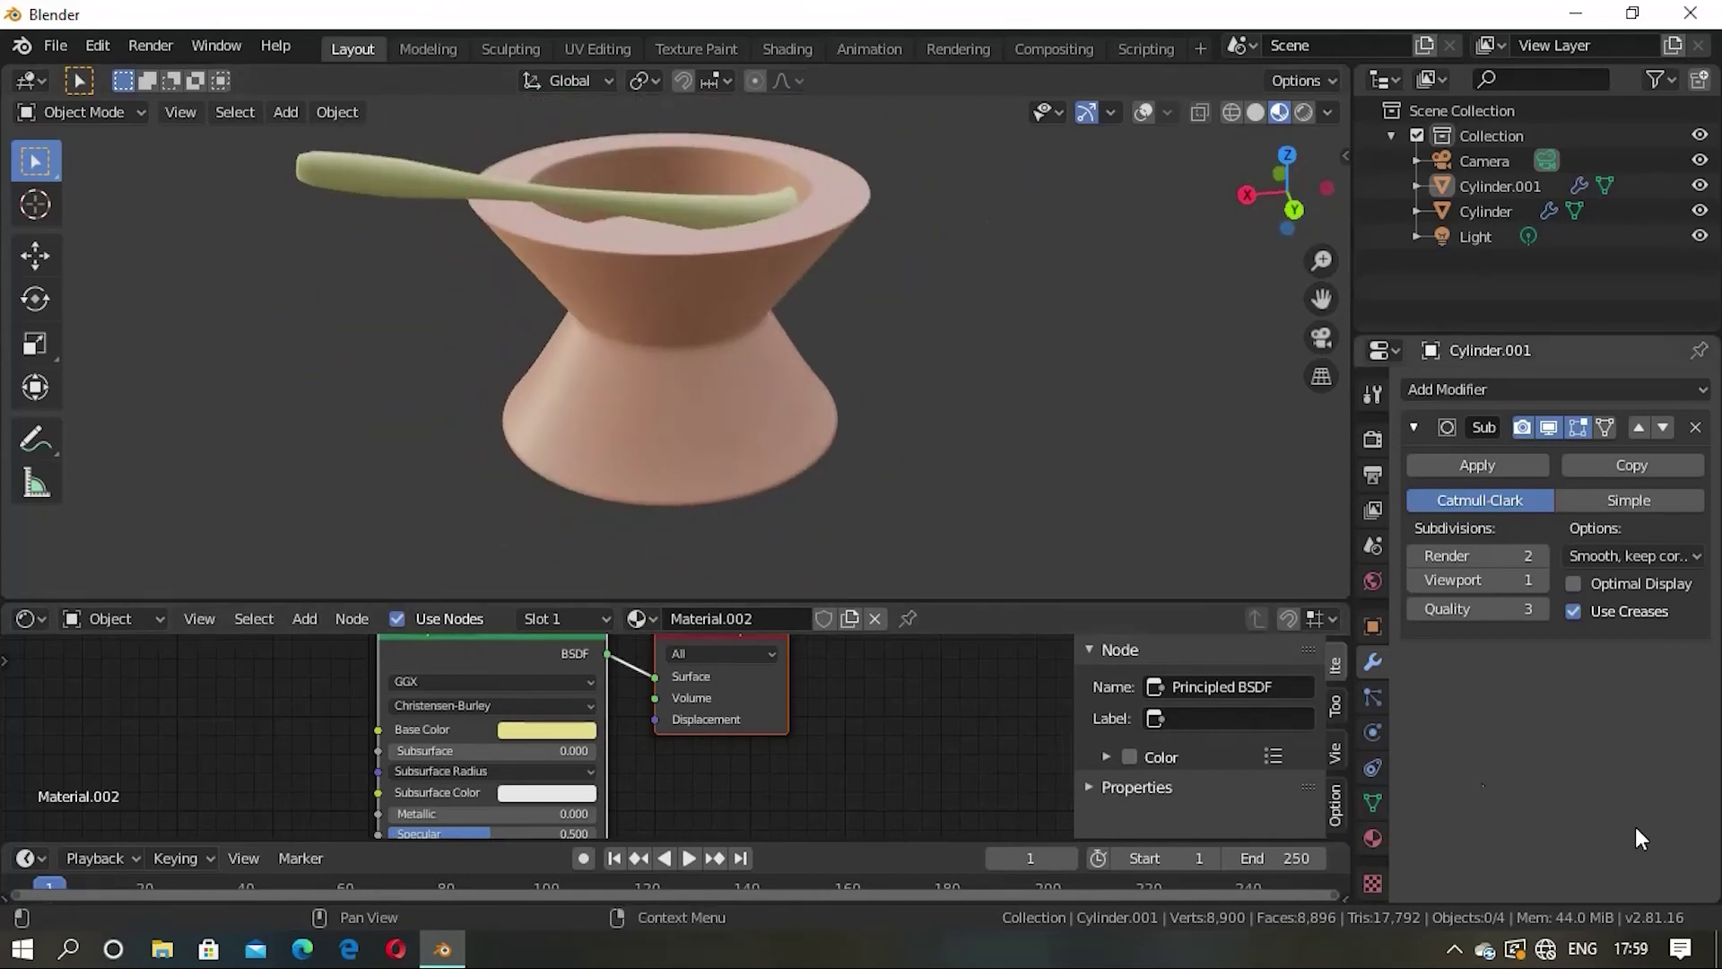
Step: Merge the shader editor into the 3D viewport, leaving a single viewport
right_click(970, 602)
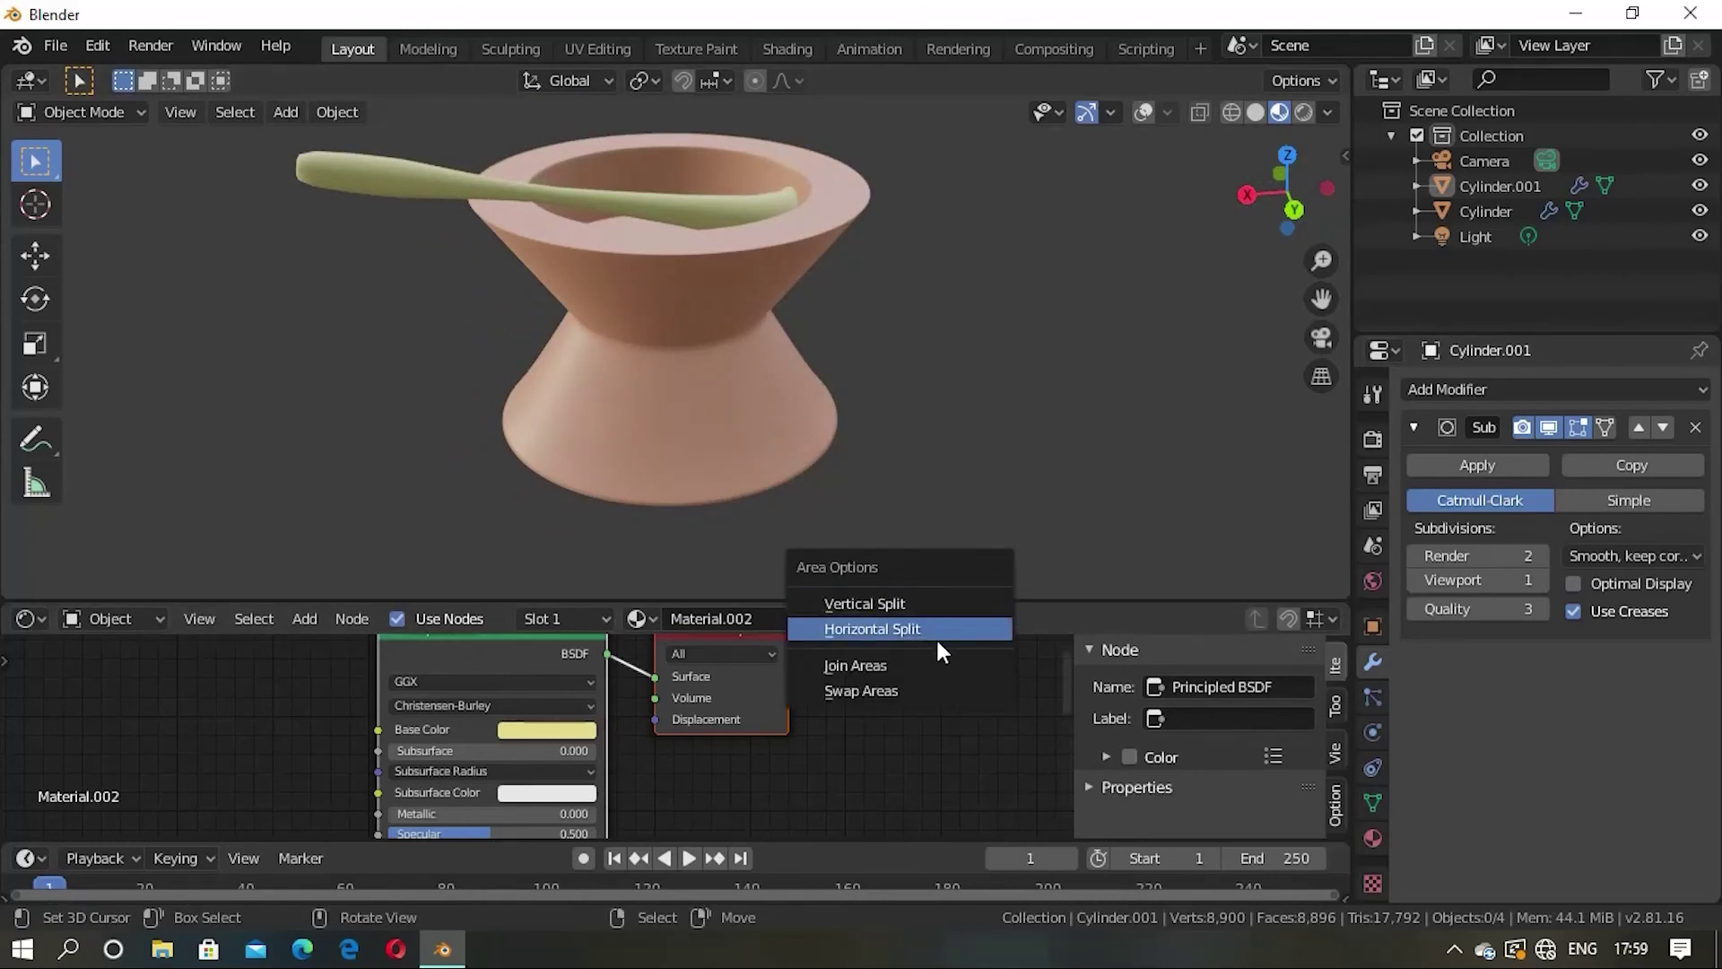
click(920, 663)
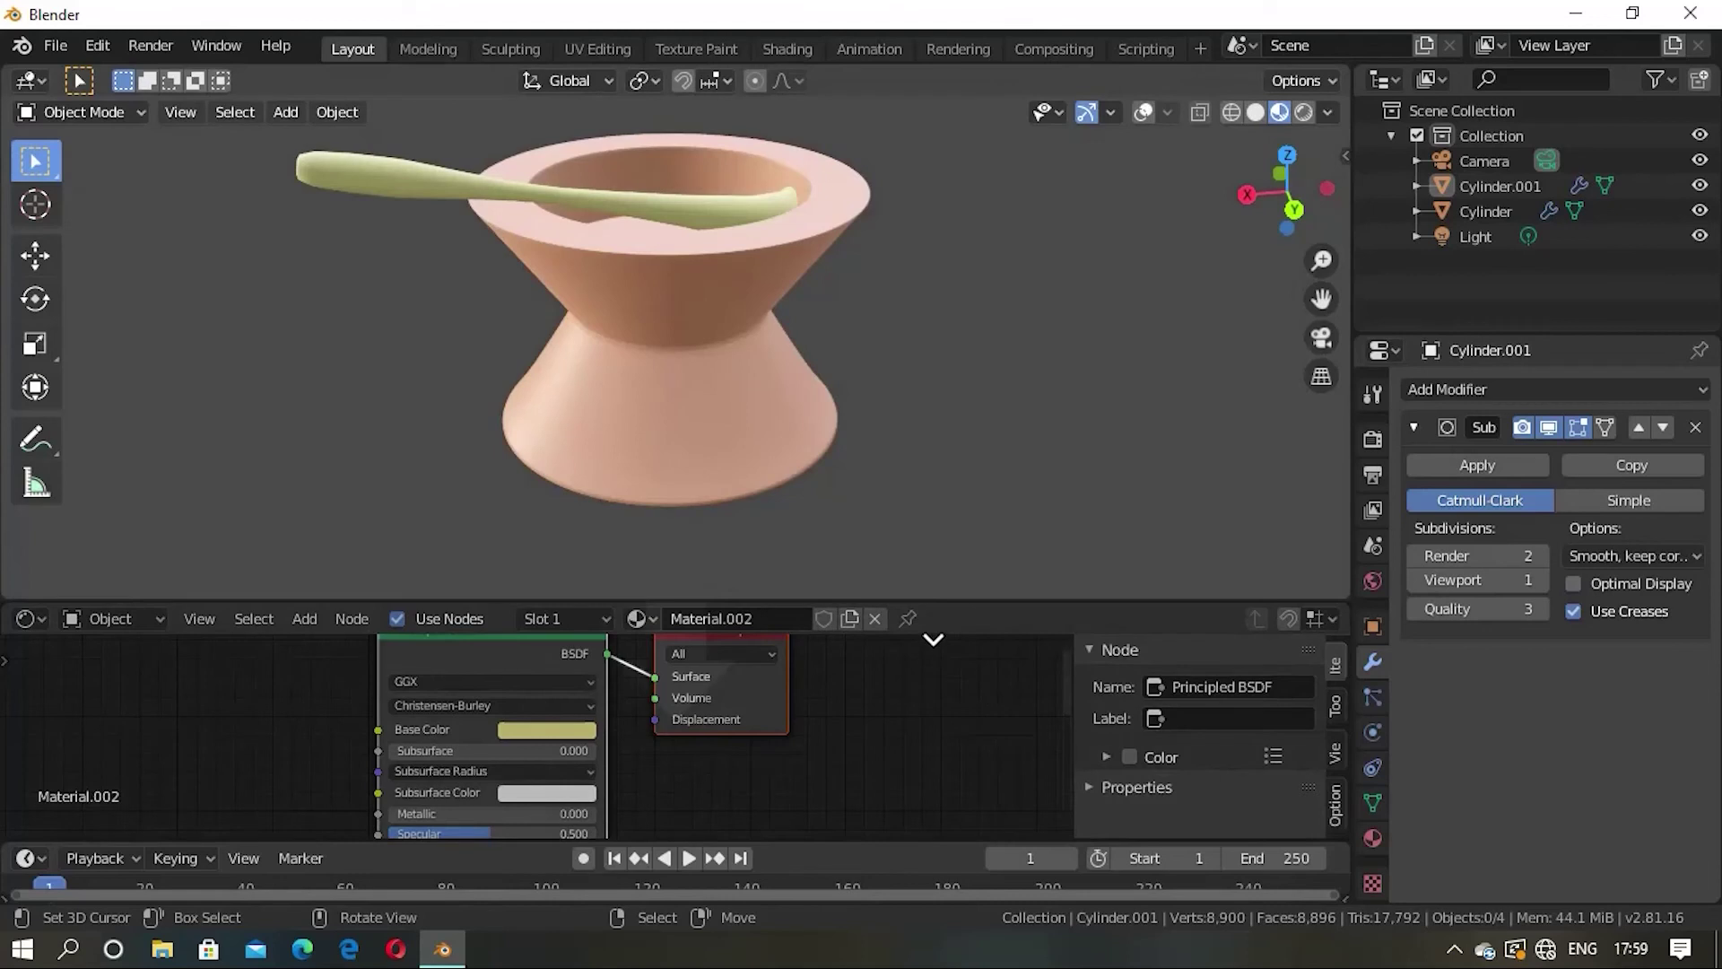
click(691, 691)
middle_drag(966, 514, 853, 524)
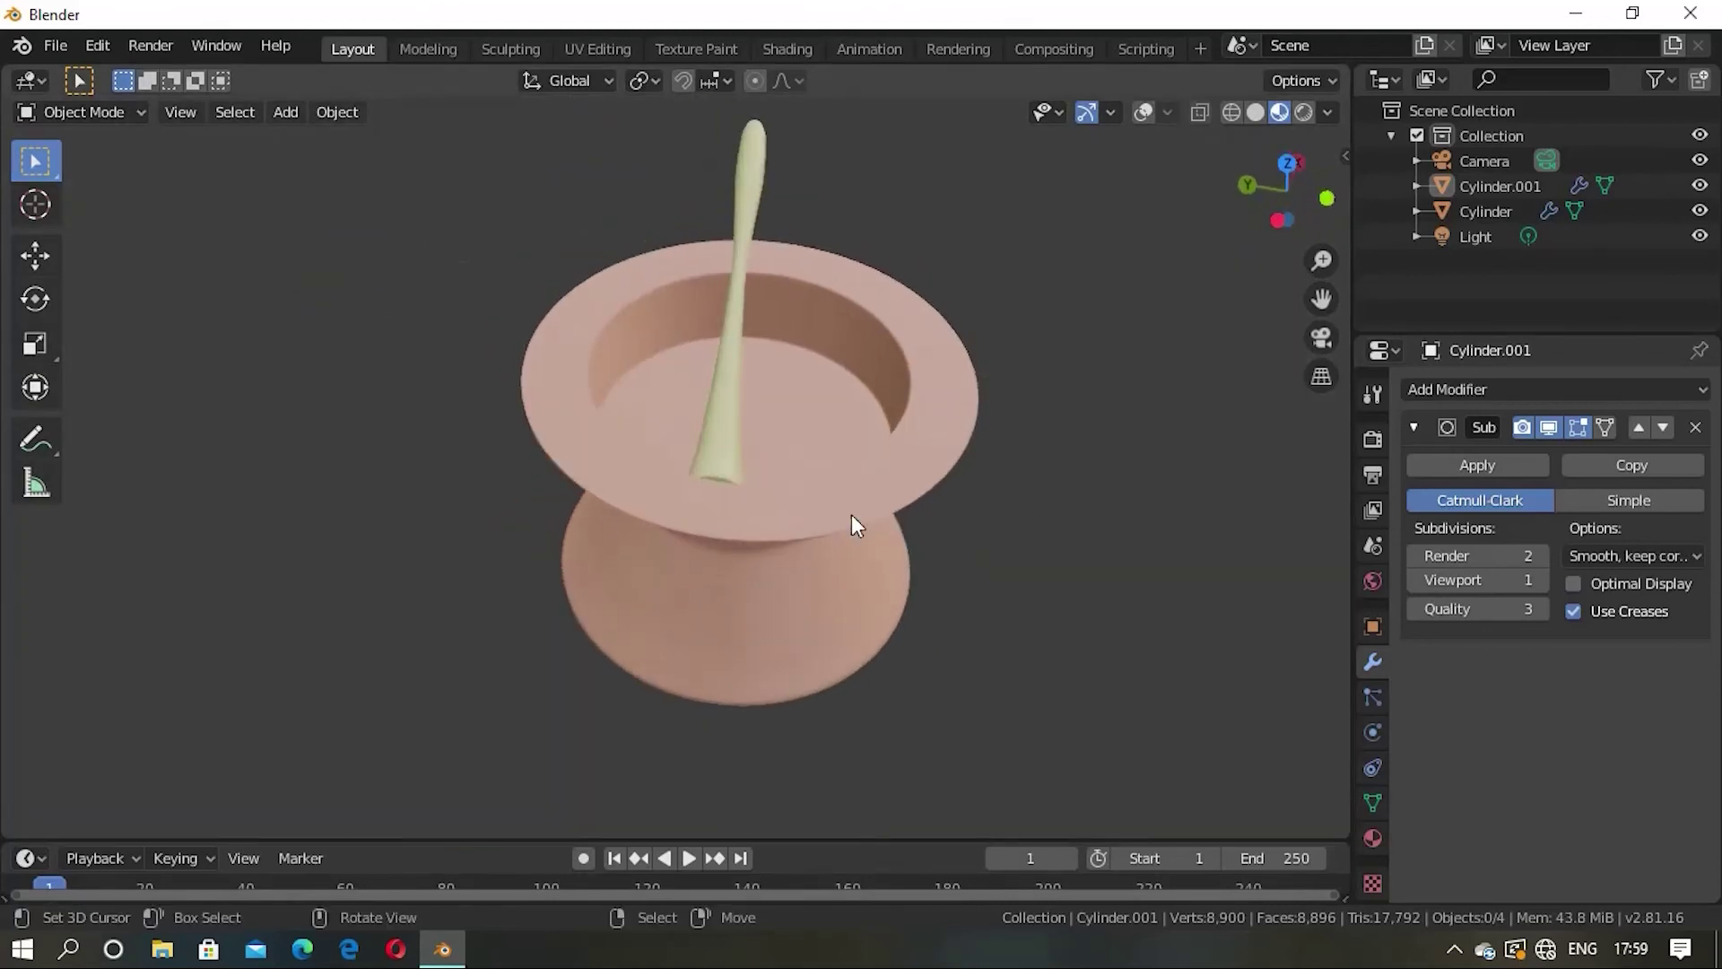
mouse_move(584, 595)
middle_down()
mouse_move(927, 484)
mouse_move(590, 557)
middle_up()
scroll(1057, 454, up, 5)
scroll(960, 460, down, 1)
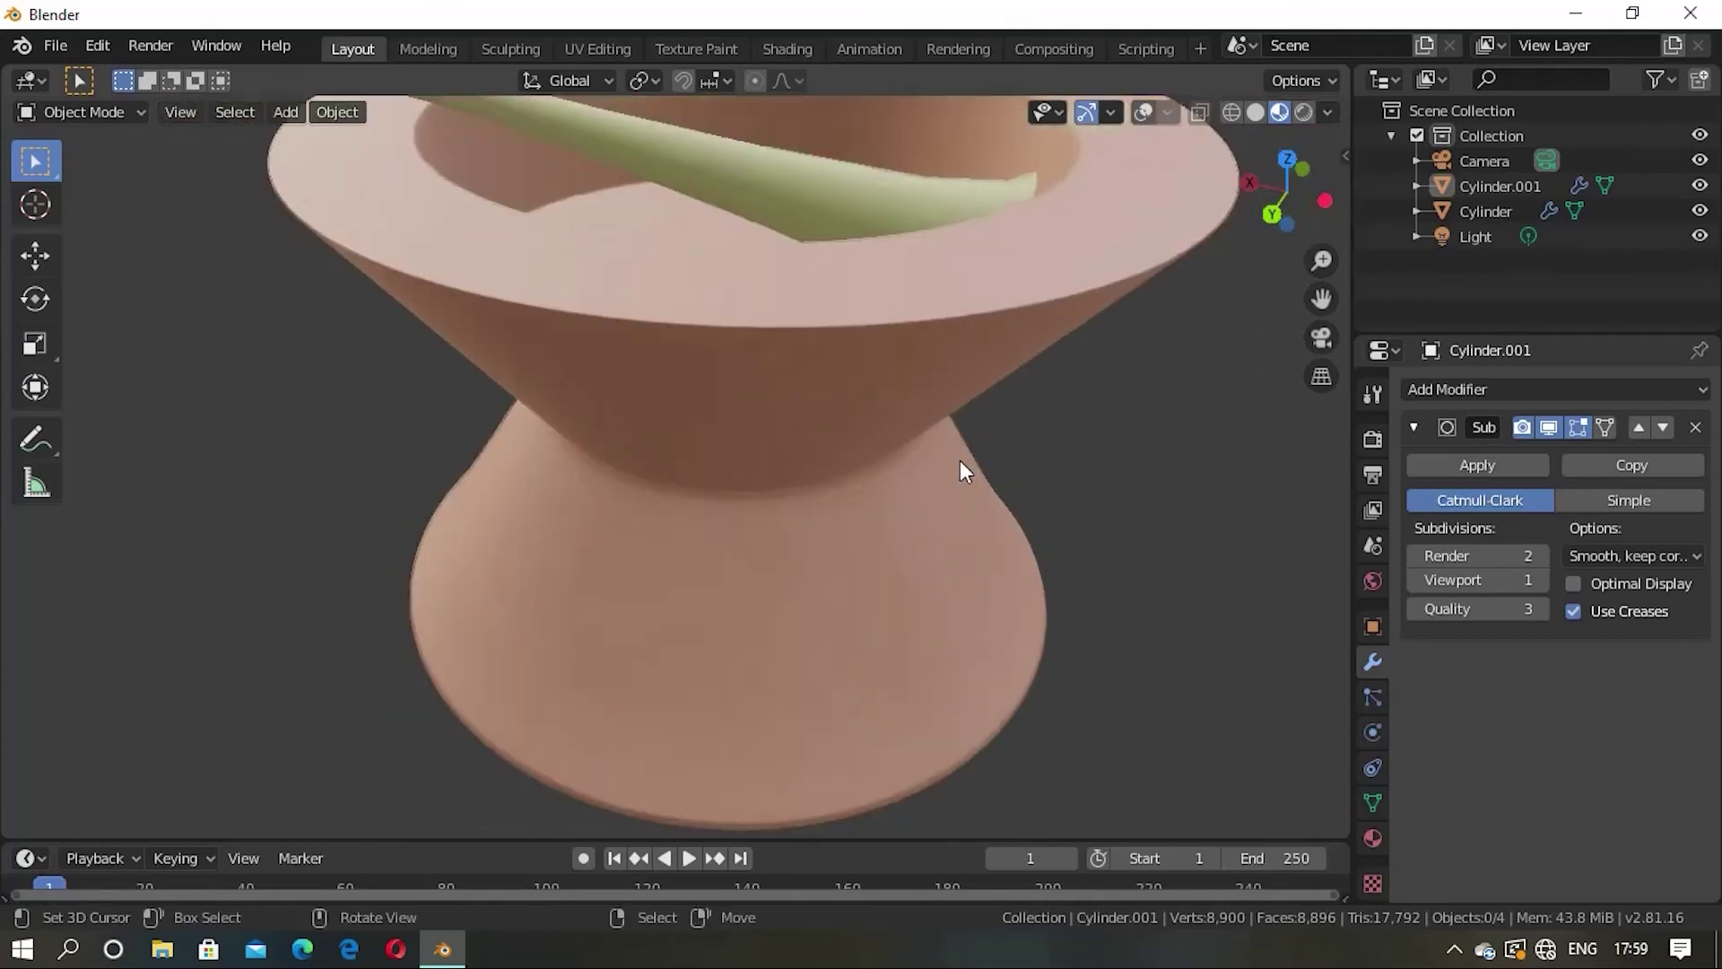
scroll(960, 460, down, 3)
Step: Widen the 3D viewport over the side panels to view the bowl
mouse_move(1029, 427)
middle_down()
mouse_move(644, 493)
mouse_move(832, 438)
mouse_move(773, 380)
mouse_move(915, 342)
mouse_move(817, 395)
middle_up()
scroll(832, 438, up, 3)
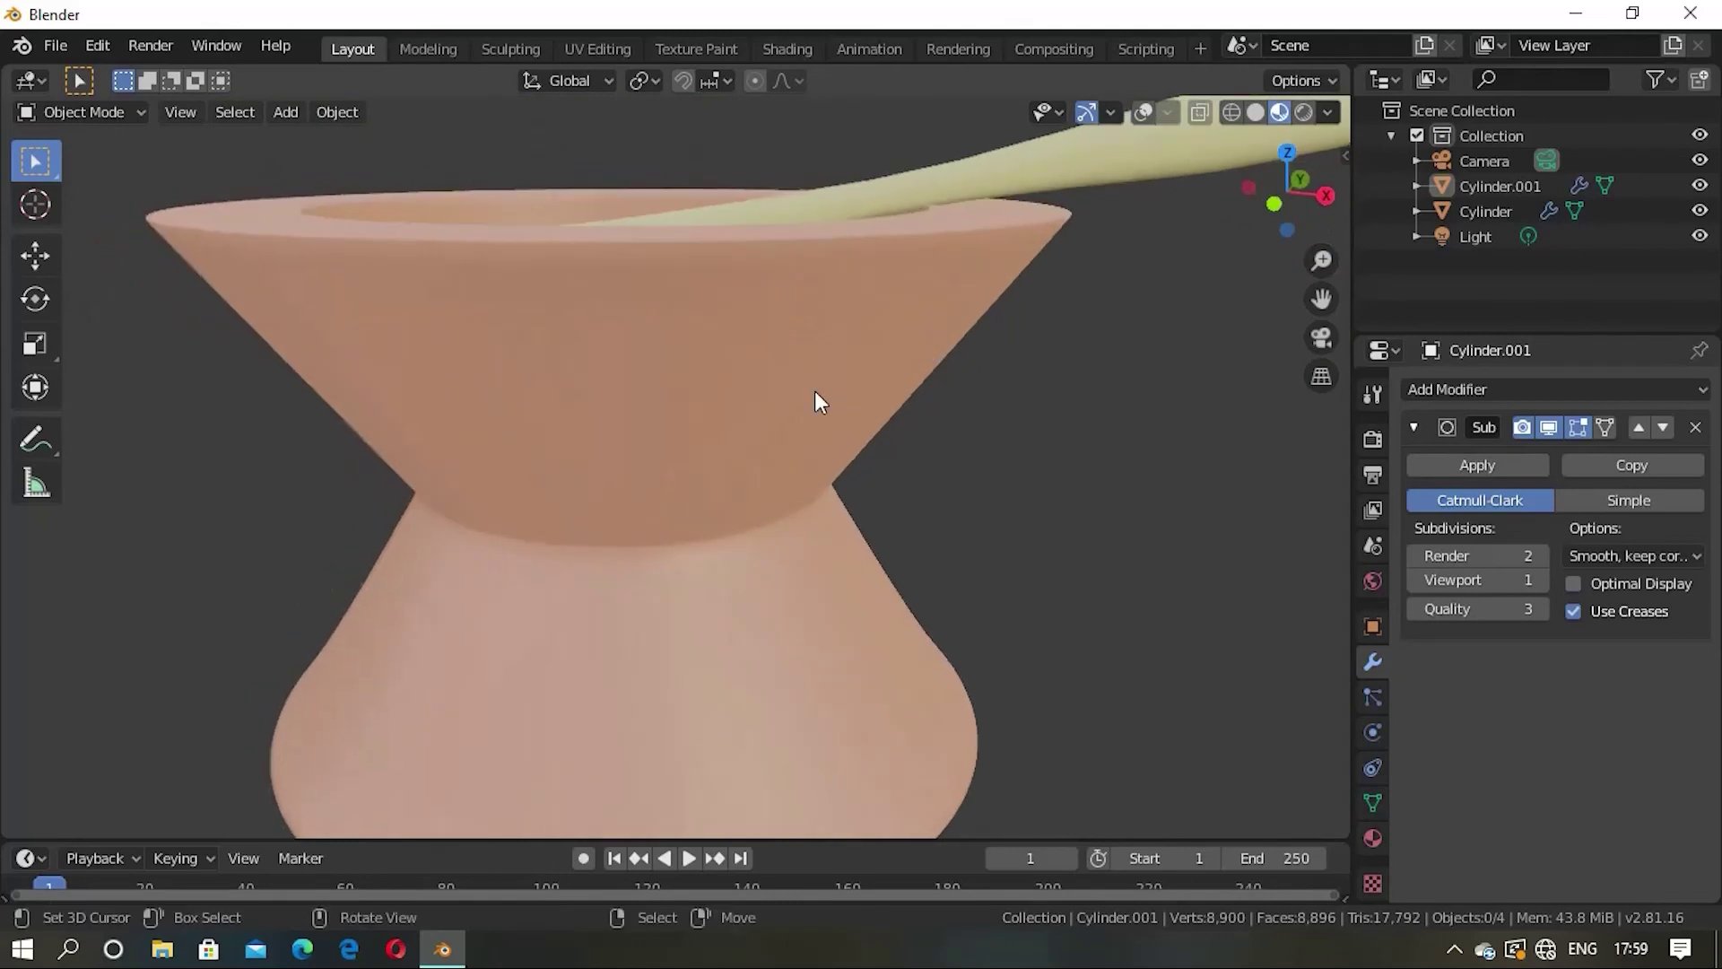
scroll(816, 402, down, 4)
mouse_move(696, 504)
middle_down()
mouse_move(1238, 484)
mouse_move(1359, 498)
middle_up()
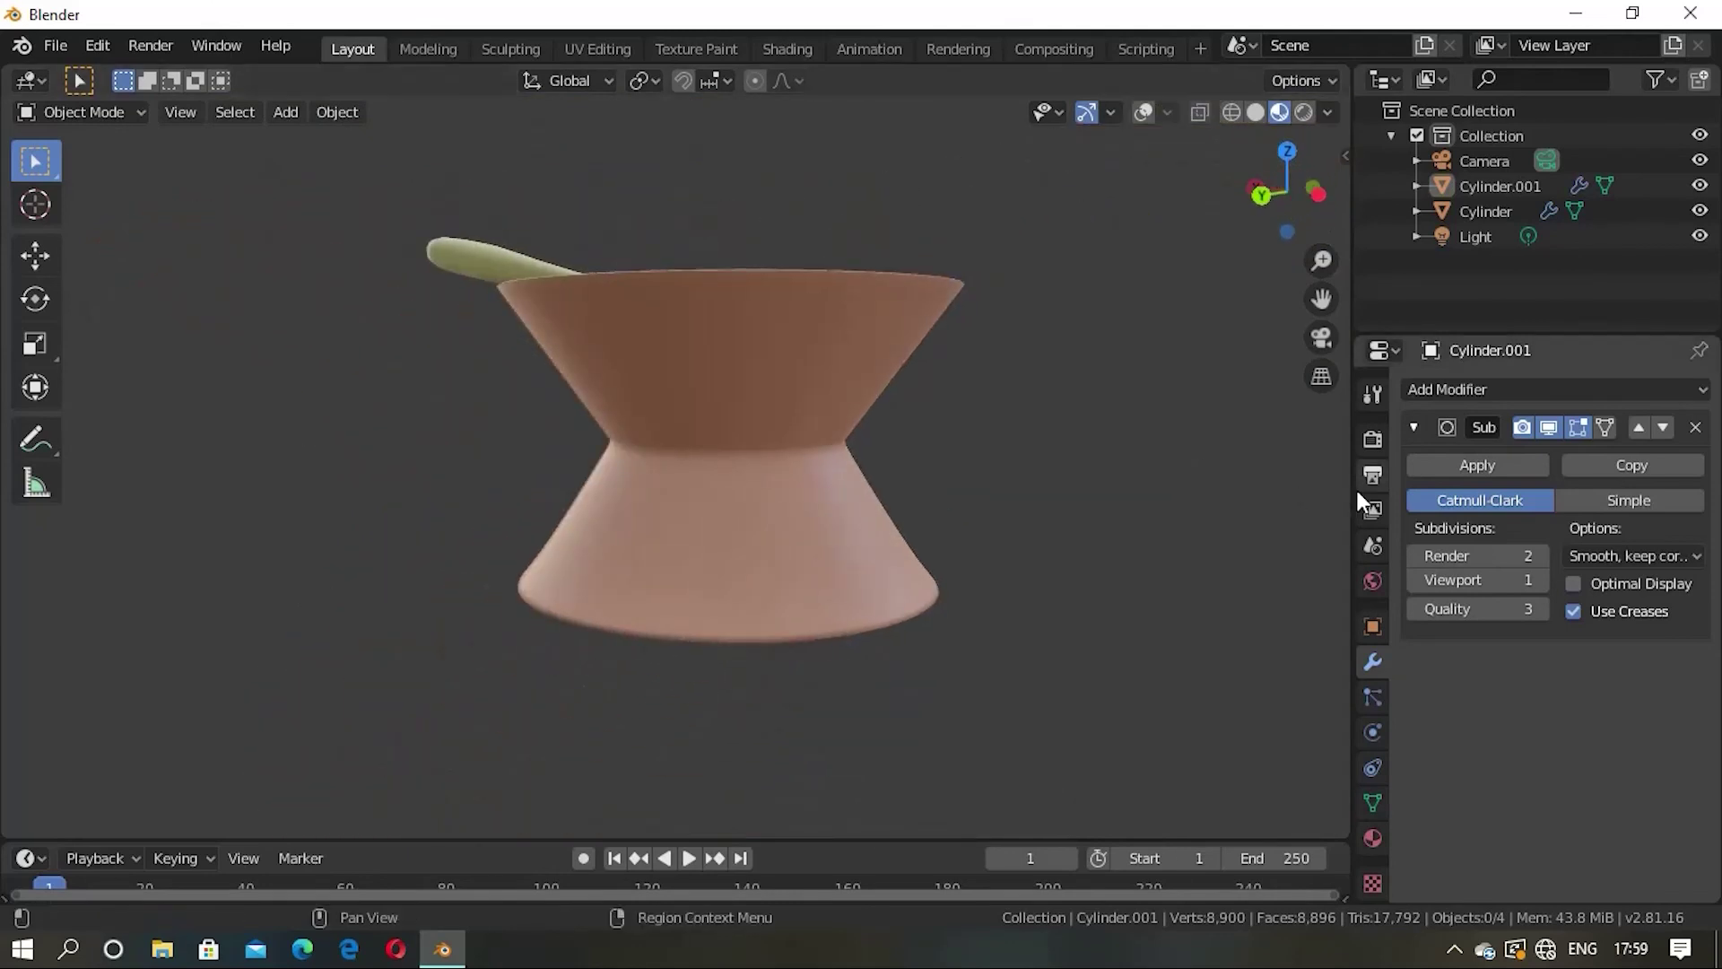
drag(1352, 490, 1711, 472)
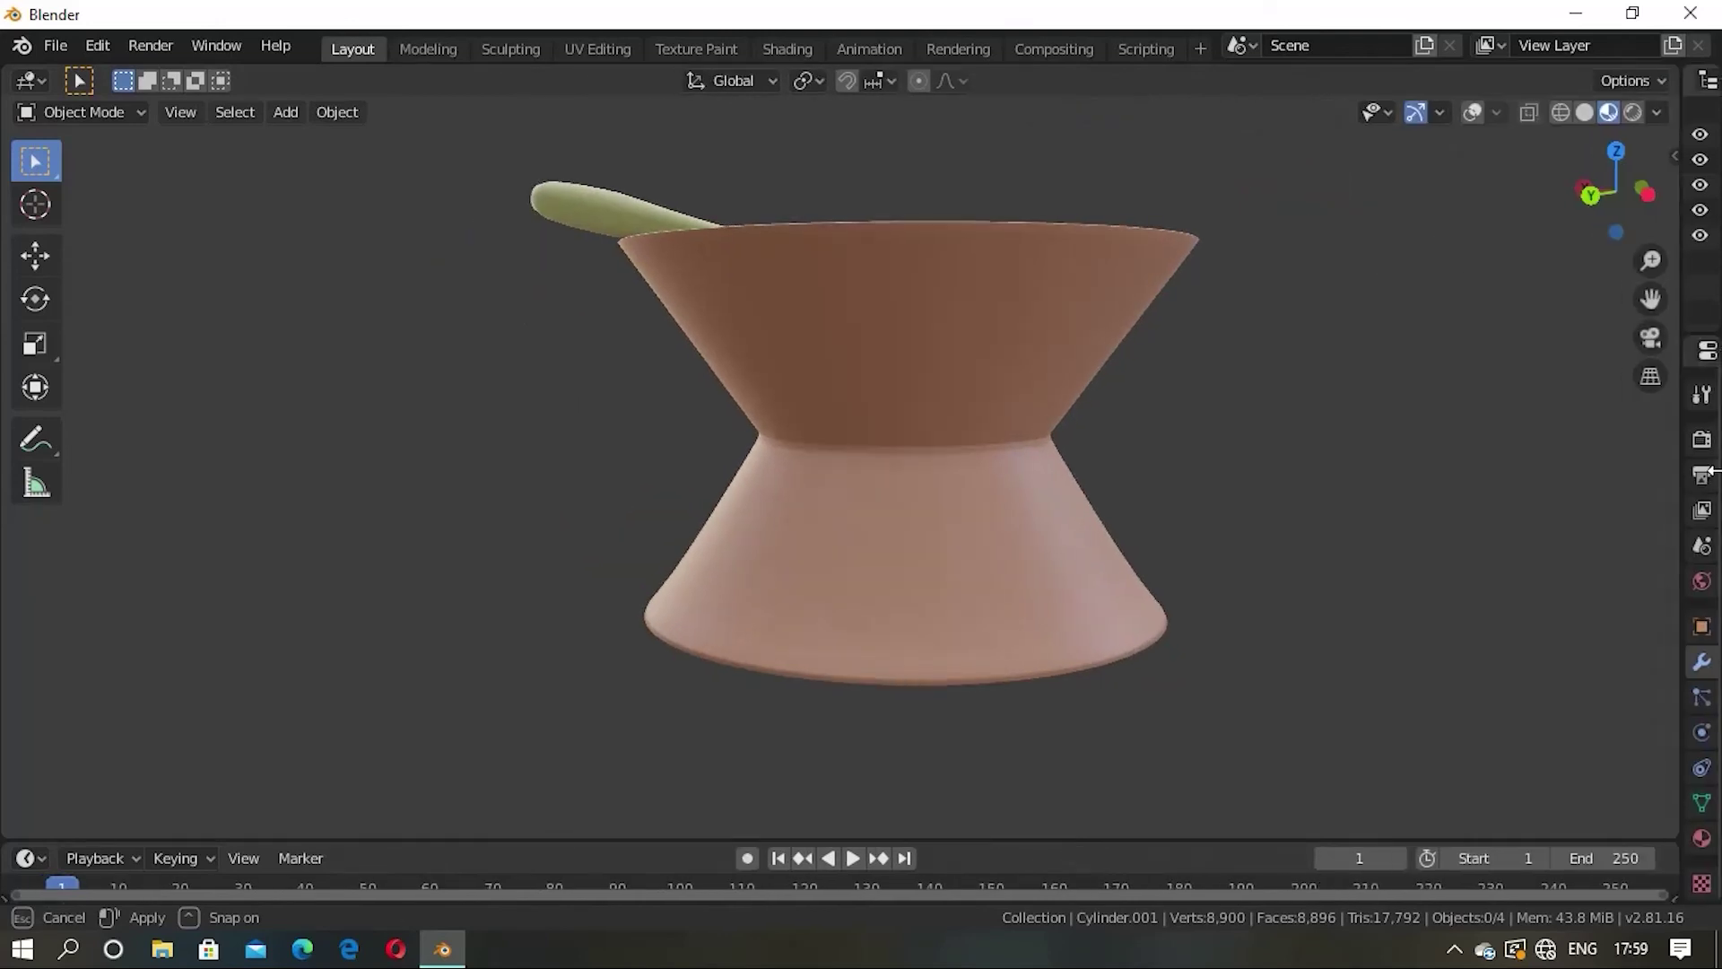
mouse_move(1126, 481)
middle_down()
mouse_move(1230, 477)
mouse_move(933, 572)
mouse_move(730, 576)
mouse_move(665, 520)
mouse_move(826, 511)
middle_up()
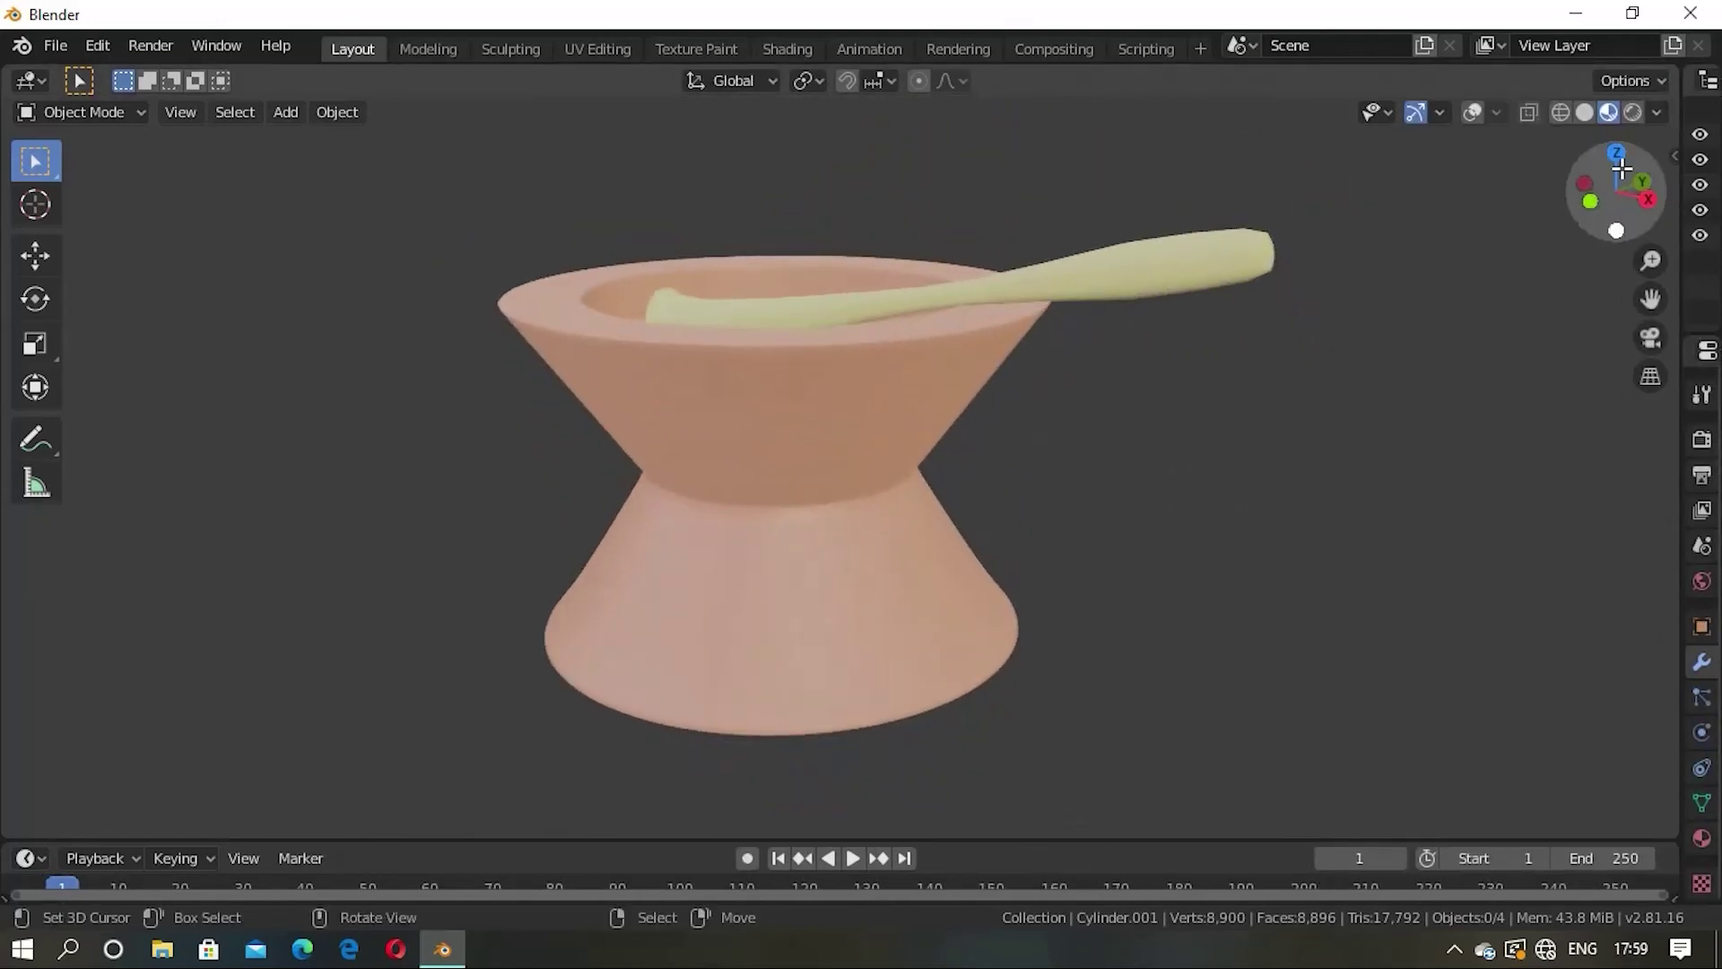
Step: Preview the mortar and pestle in Rendered shading, then widen the properties panel again
click(1633, 109)
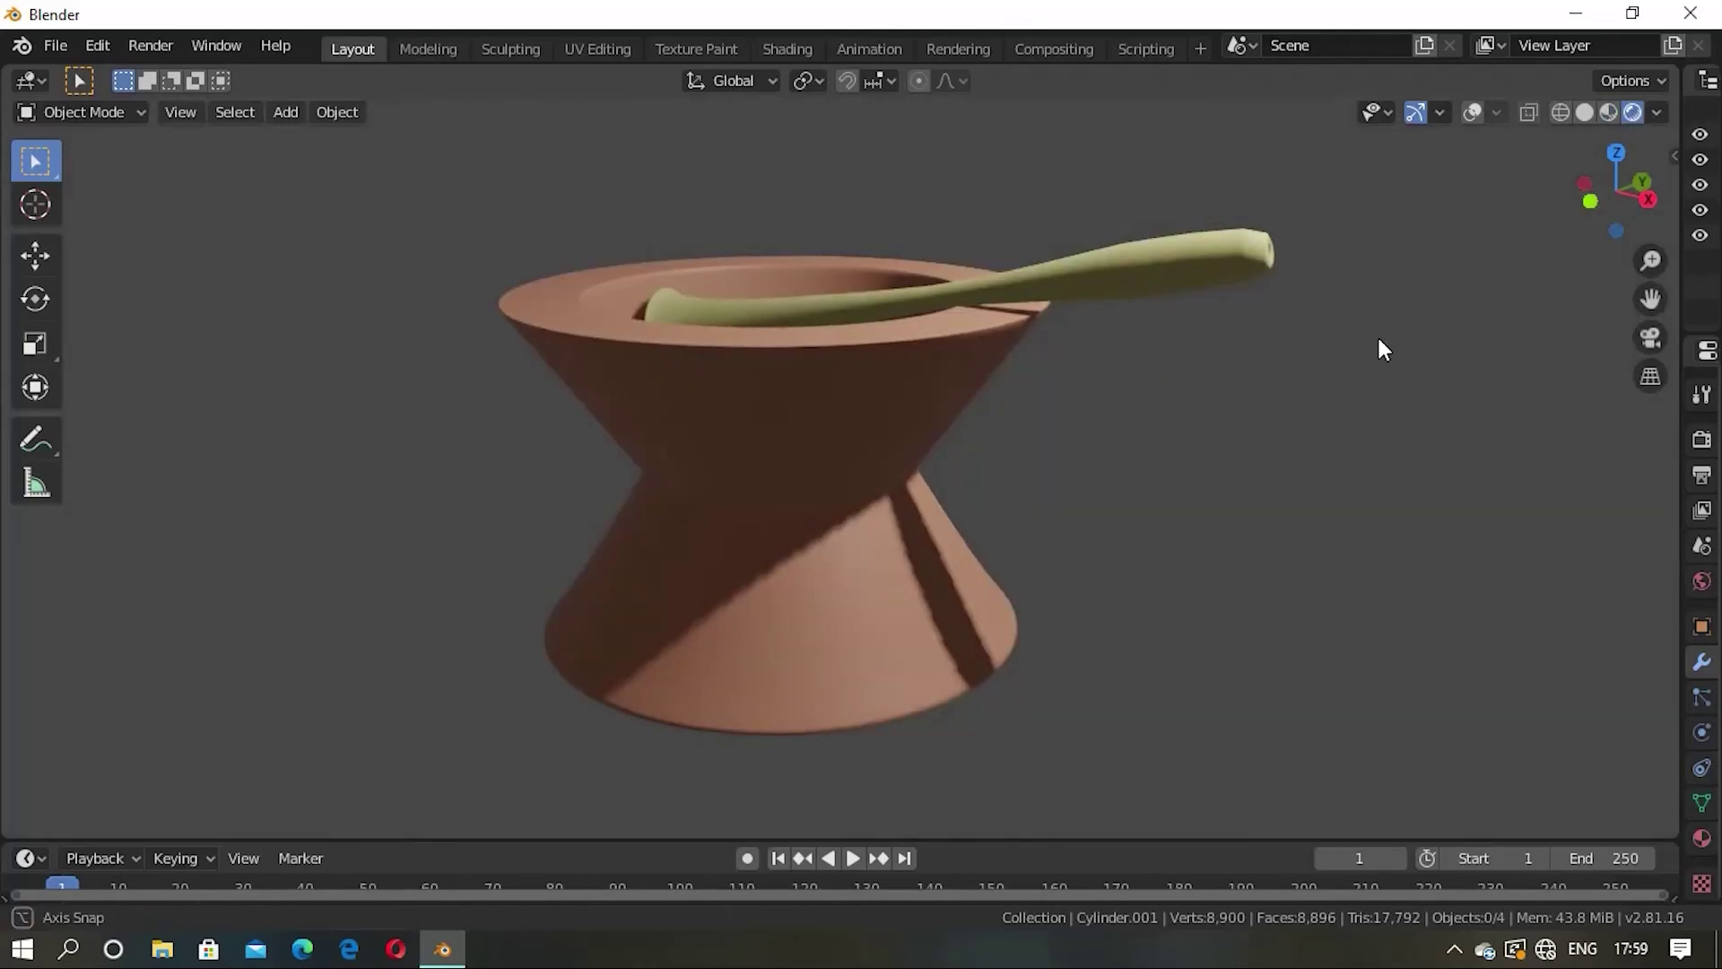
mouse_move(1378, 340)
middle_down()
mouse_move(1238, 427)
mouse_move(1091, 445)
mouse_move(1026, 405)
mouse_move(1024, 330)
middle_up()
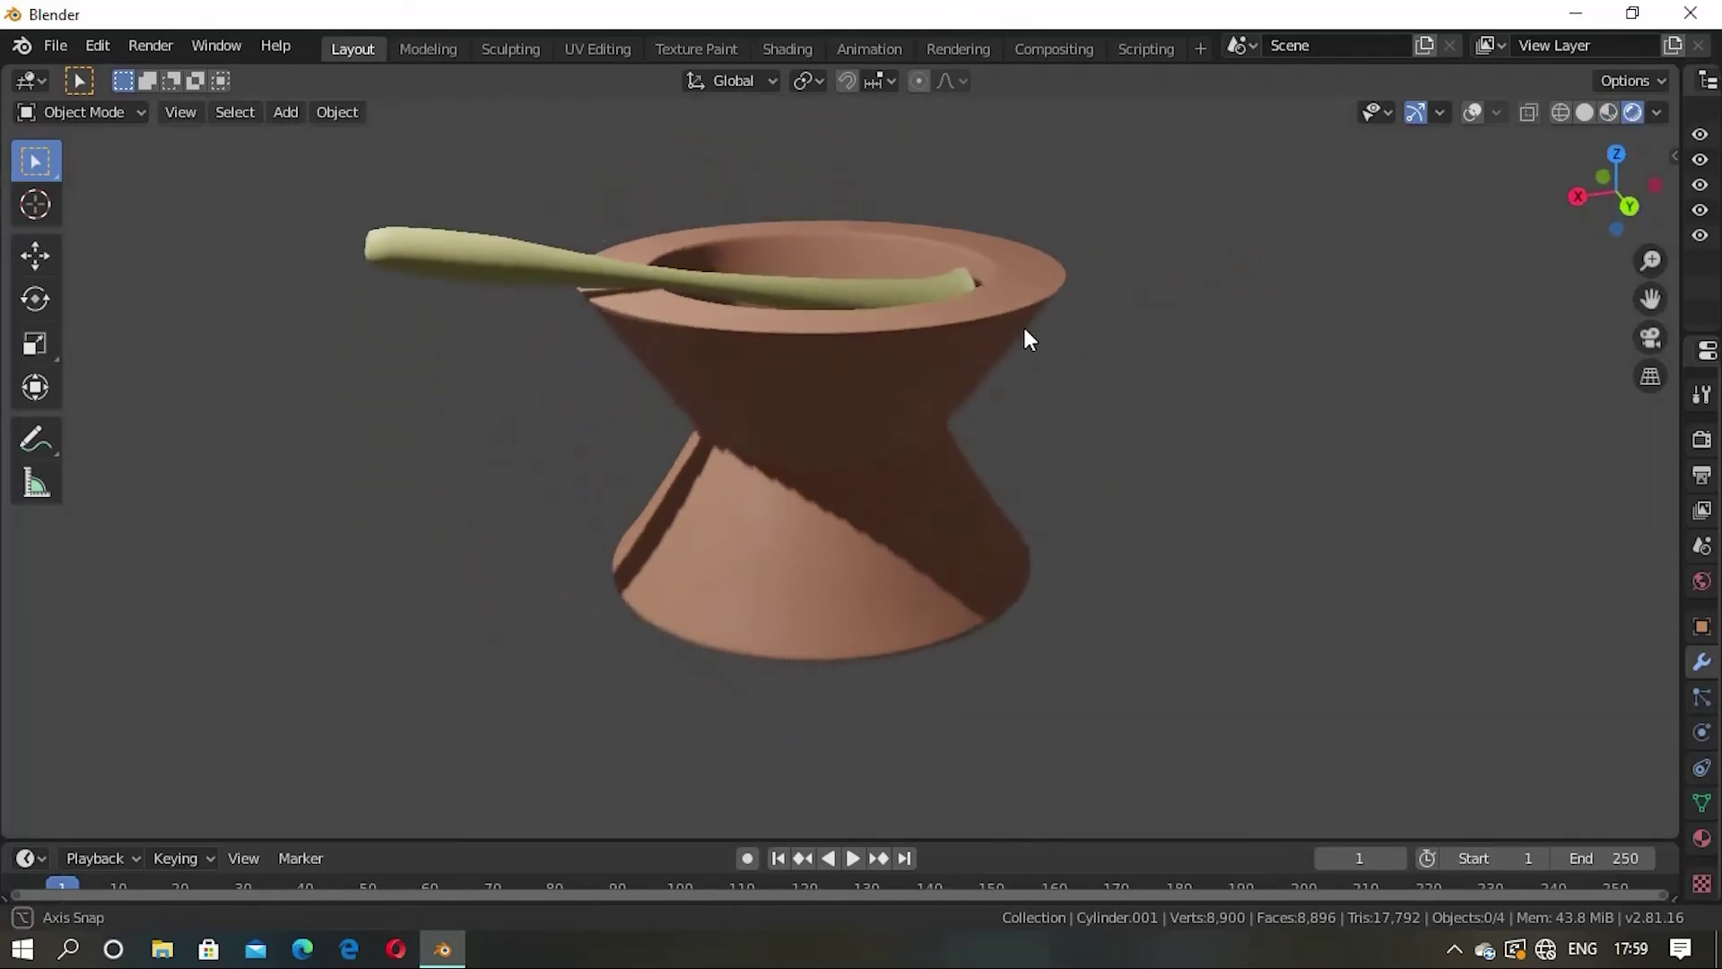
mouse_move(1326, 349)
middle_down()
mouse_move(888, 449)
mouse_move(756, 453)
mouse_move(1150, 381)
mouse_move(1112, 406)
mouse_move(1090, 353)
mouse_move(1116, 326)
middle_up()
scroll(1181, 402, down, 2)
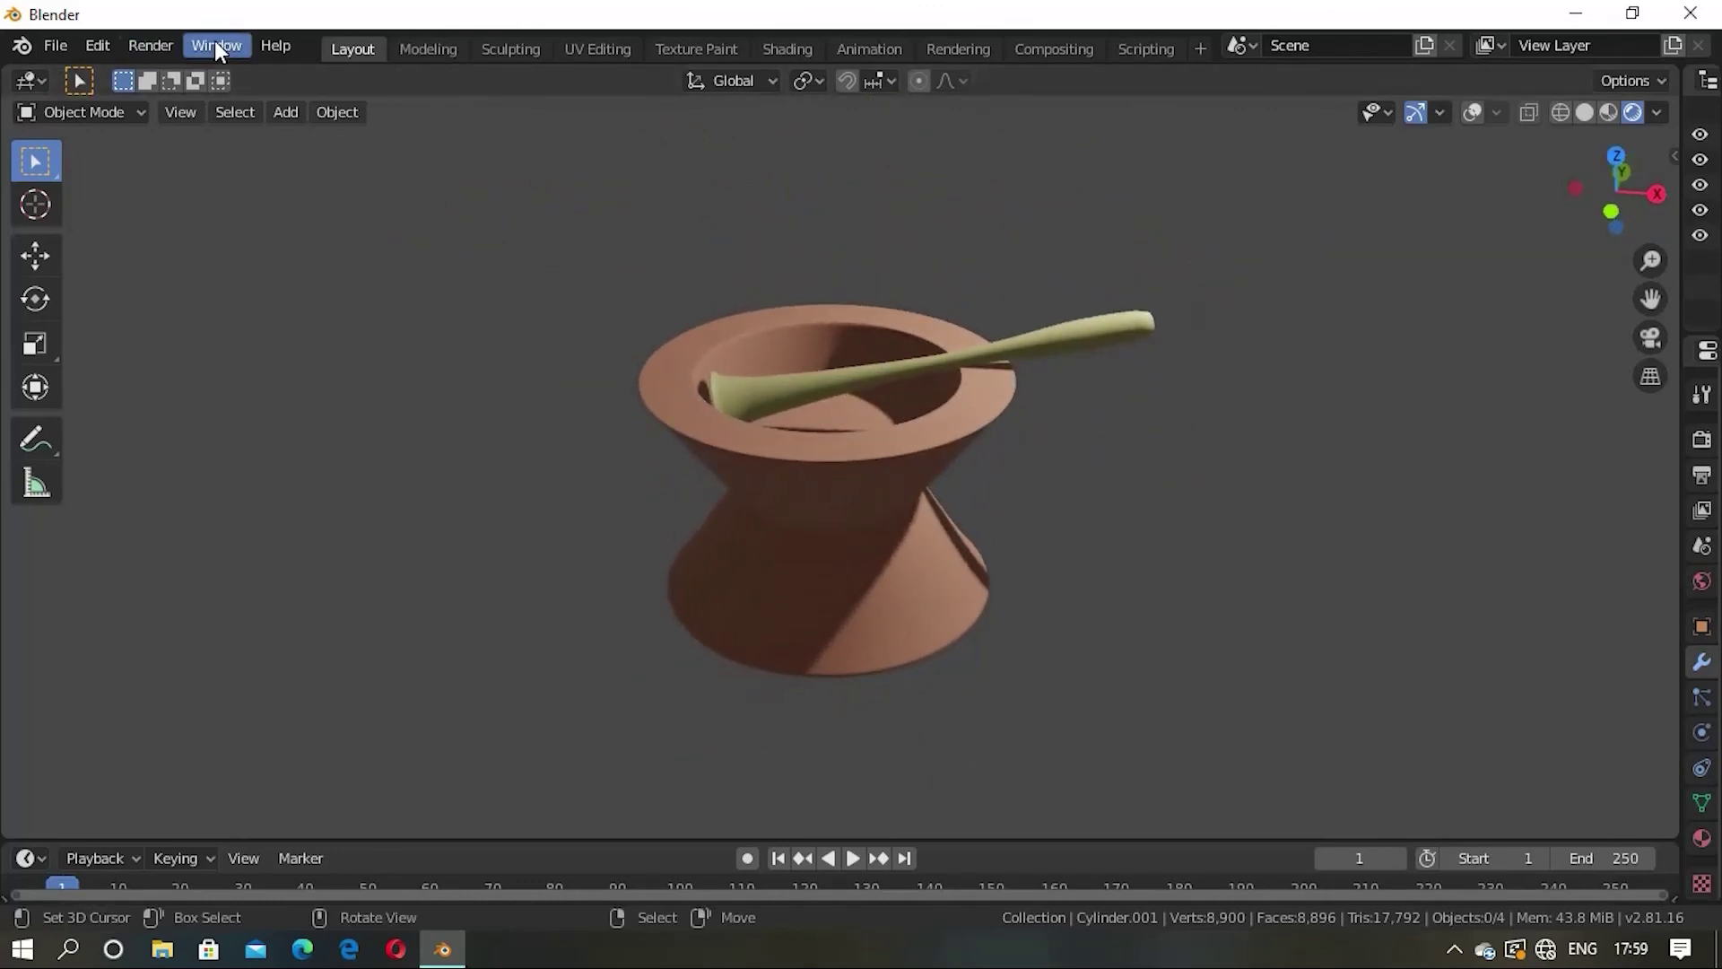
mouse_move(1295, 361)
middle_down()
mouse_move(1046, 431)
mouse_move(1040, 402)
mouse_move(1257, 339)
middle_up()
mouse_move(623, 511)
middle_down()
mouse_move(925, 523)
mouse_move(1188, 476)
middle_up()
mouse_move(869, 515)
middle_down()
mouse_move(1061, 553)
mouse_move(1106, 532)
mouse_move(1001, 481)
middle_up()
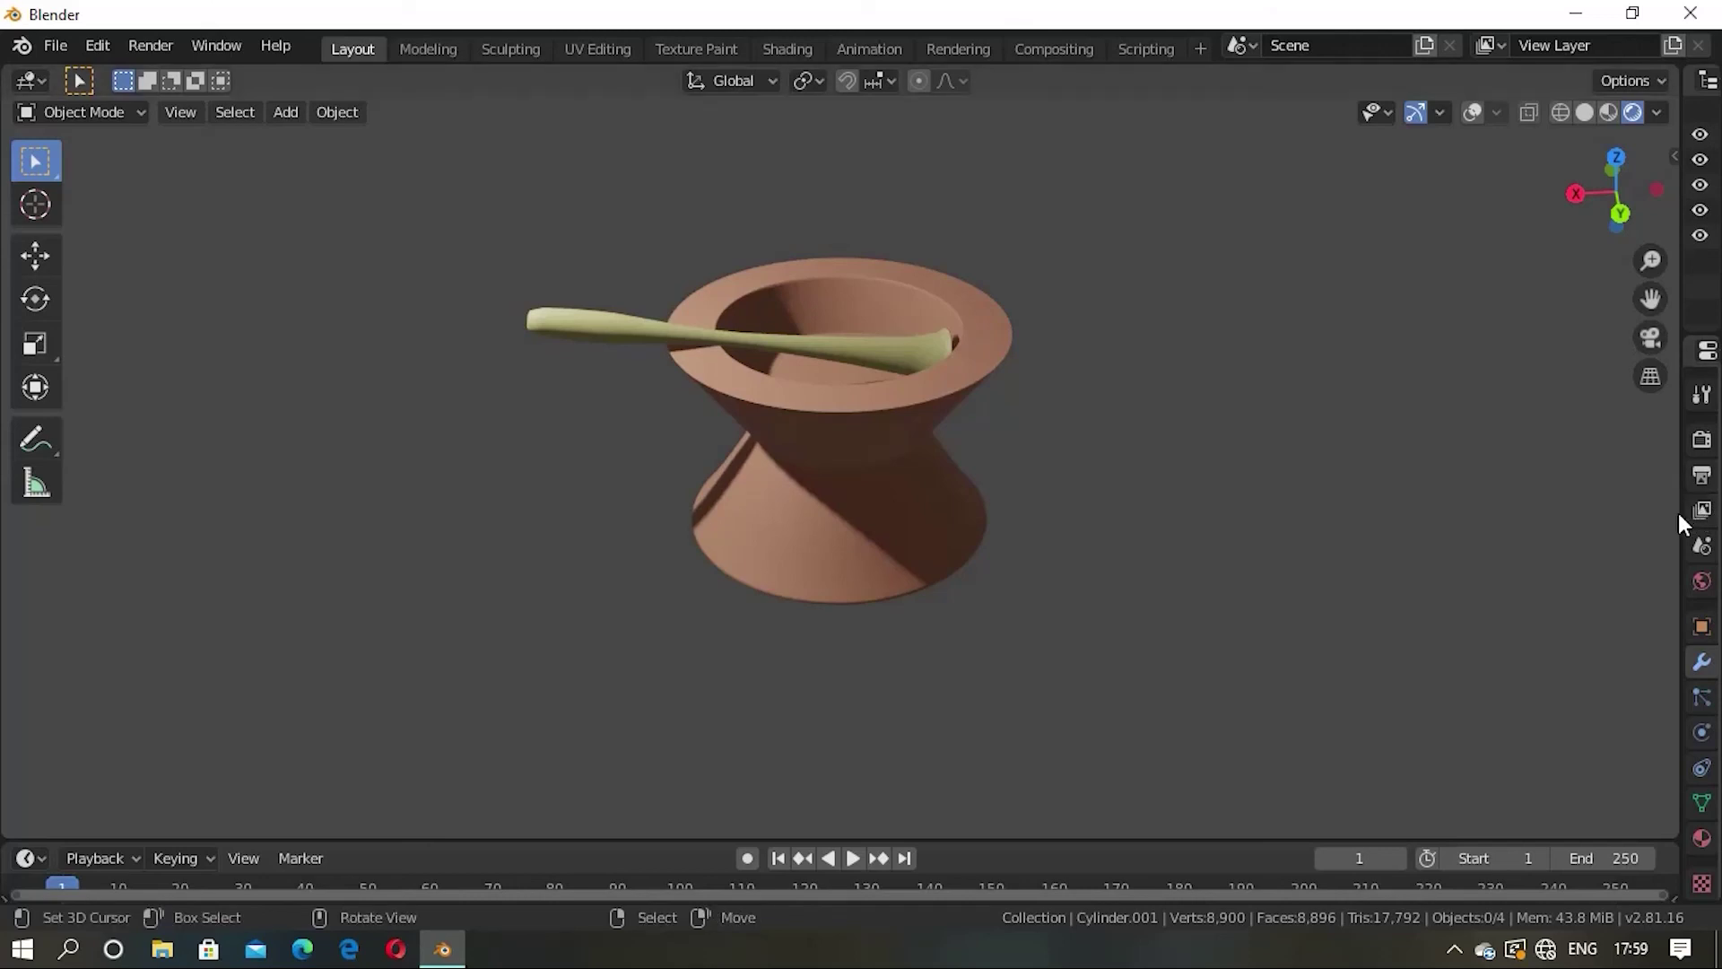
drag(1677, 515, 1375, 540)
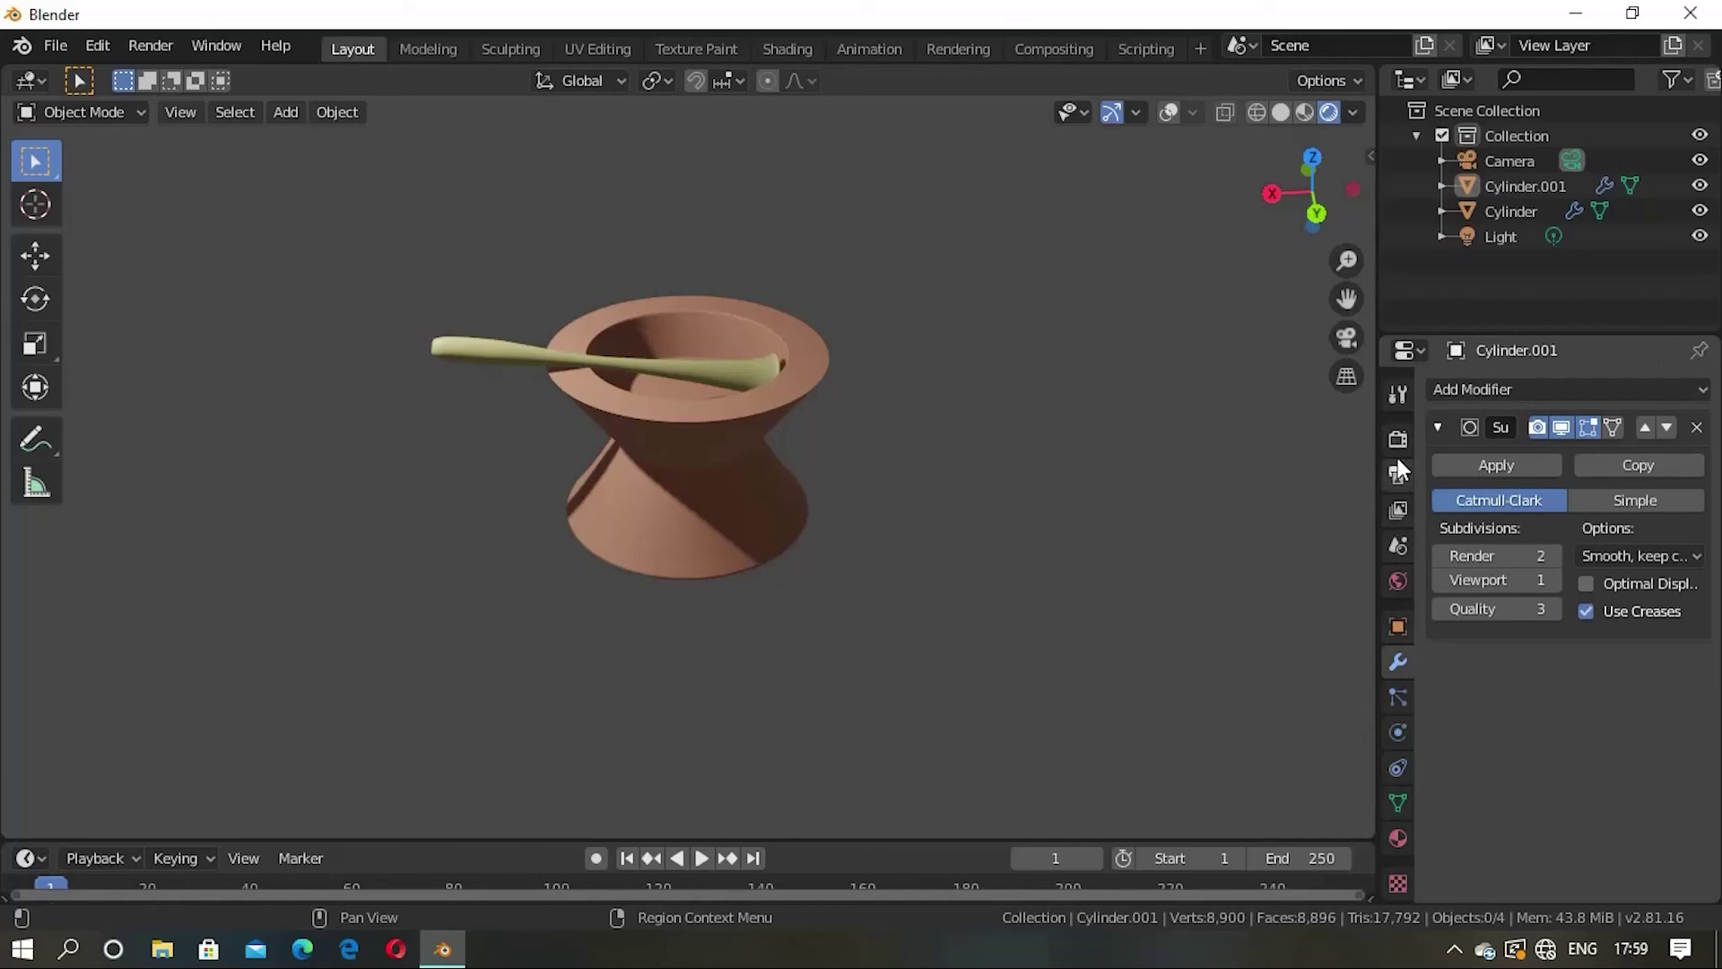
Step: Set the scene's render engine to Cycles
click(1397, 439)
click(1670, 395)
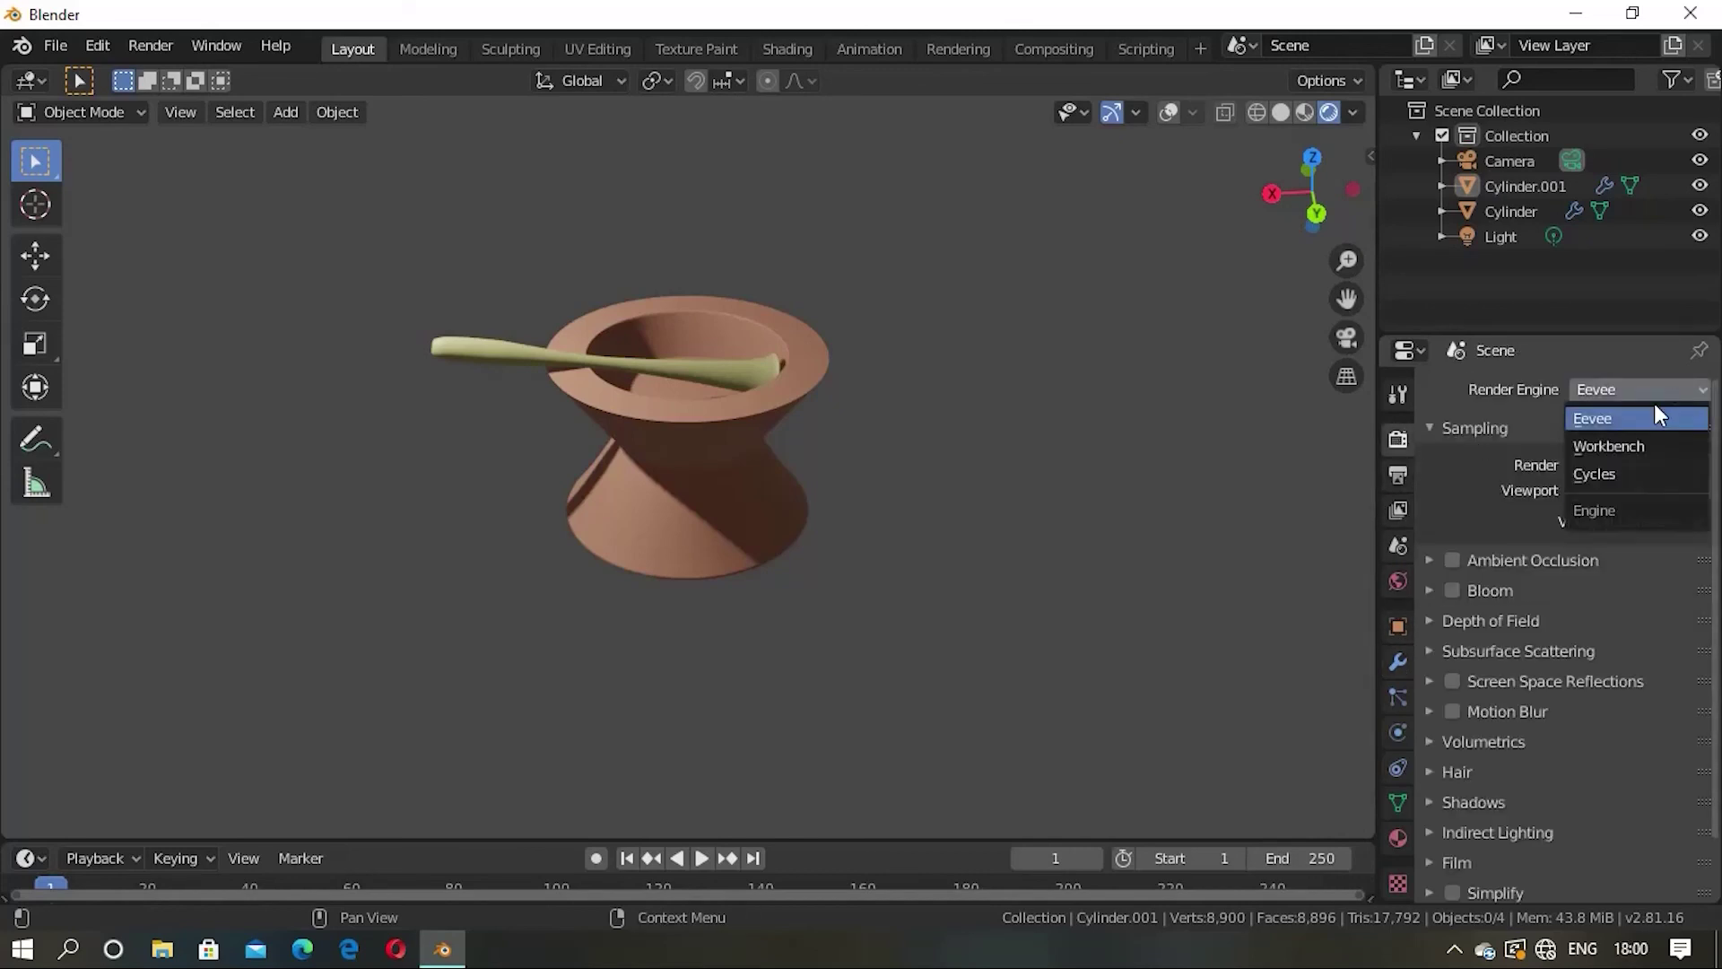
click(1633, 468)
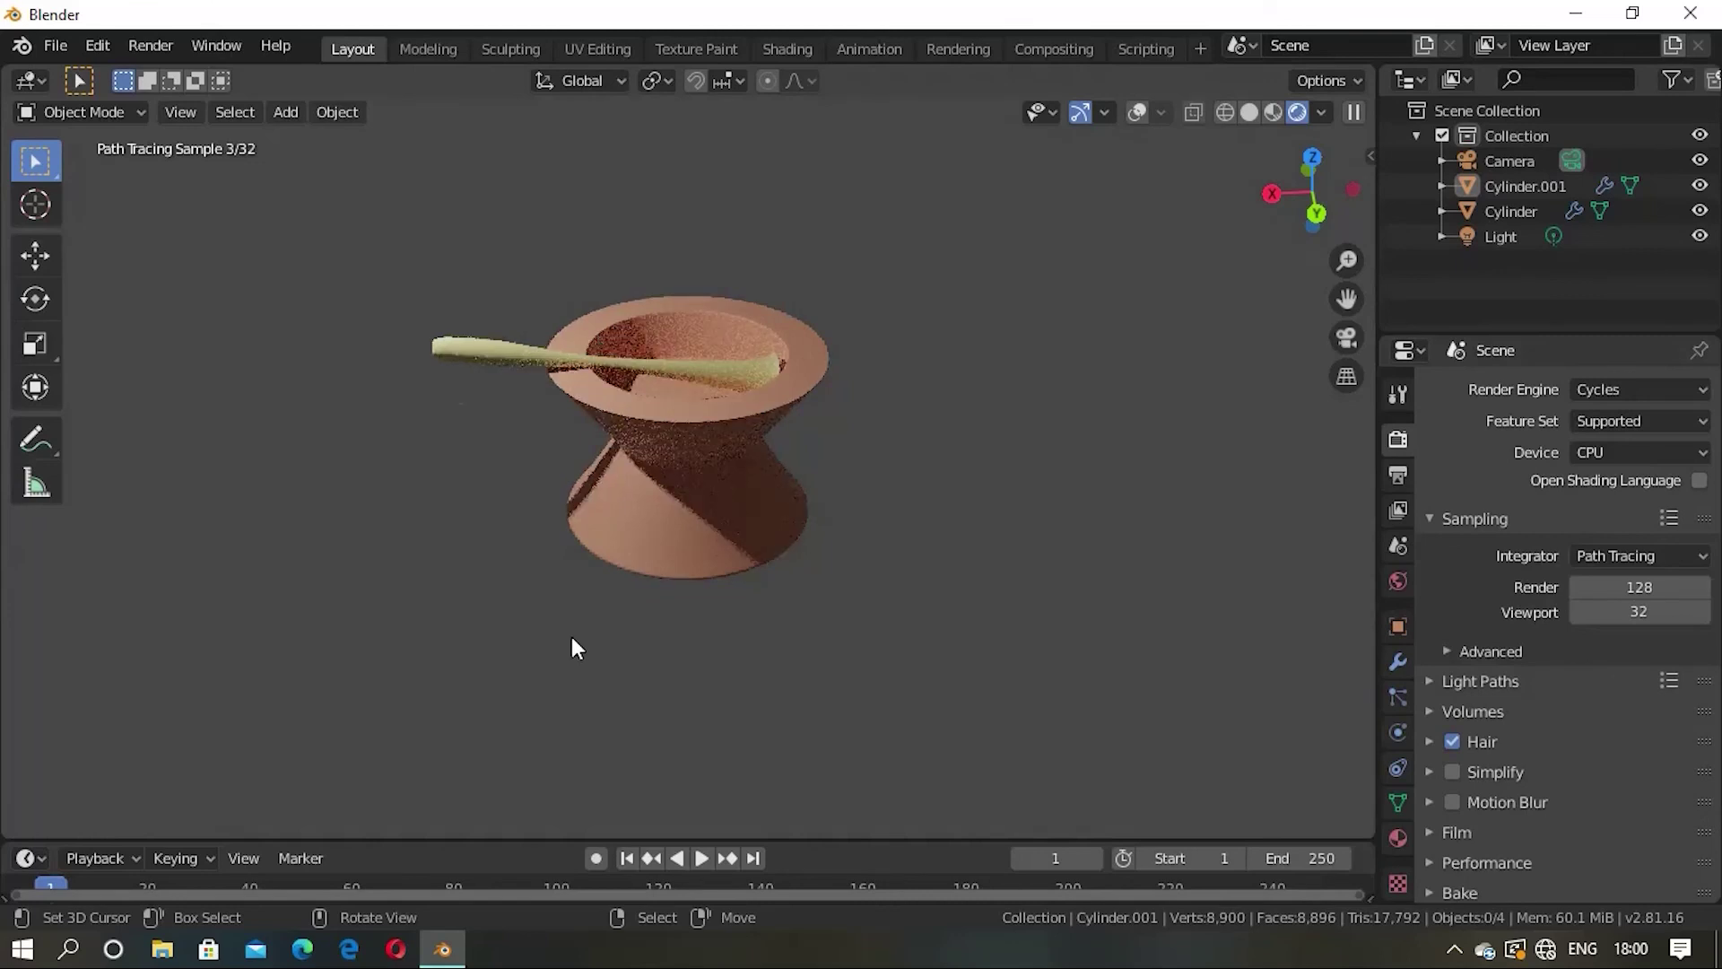
Step: Return the viewport to Solid shading with grid, axes and cursor overlays visible
mouse_move(577, 647)
middle_down()
mouse_move(758, 645)
mouse_move(1178, 343)
middle_up()
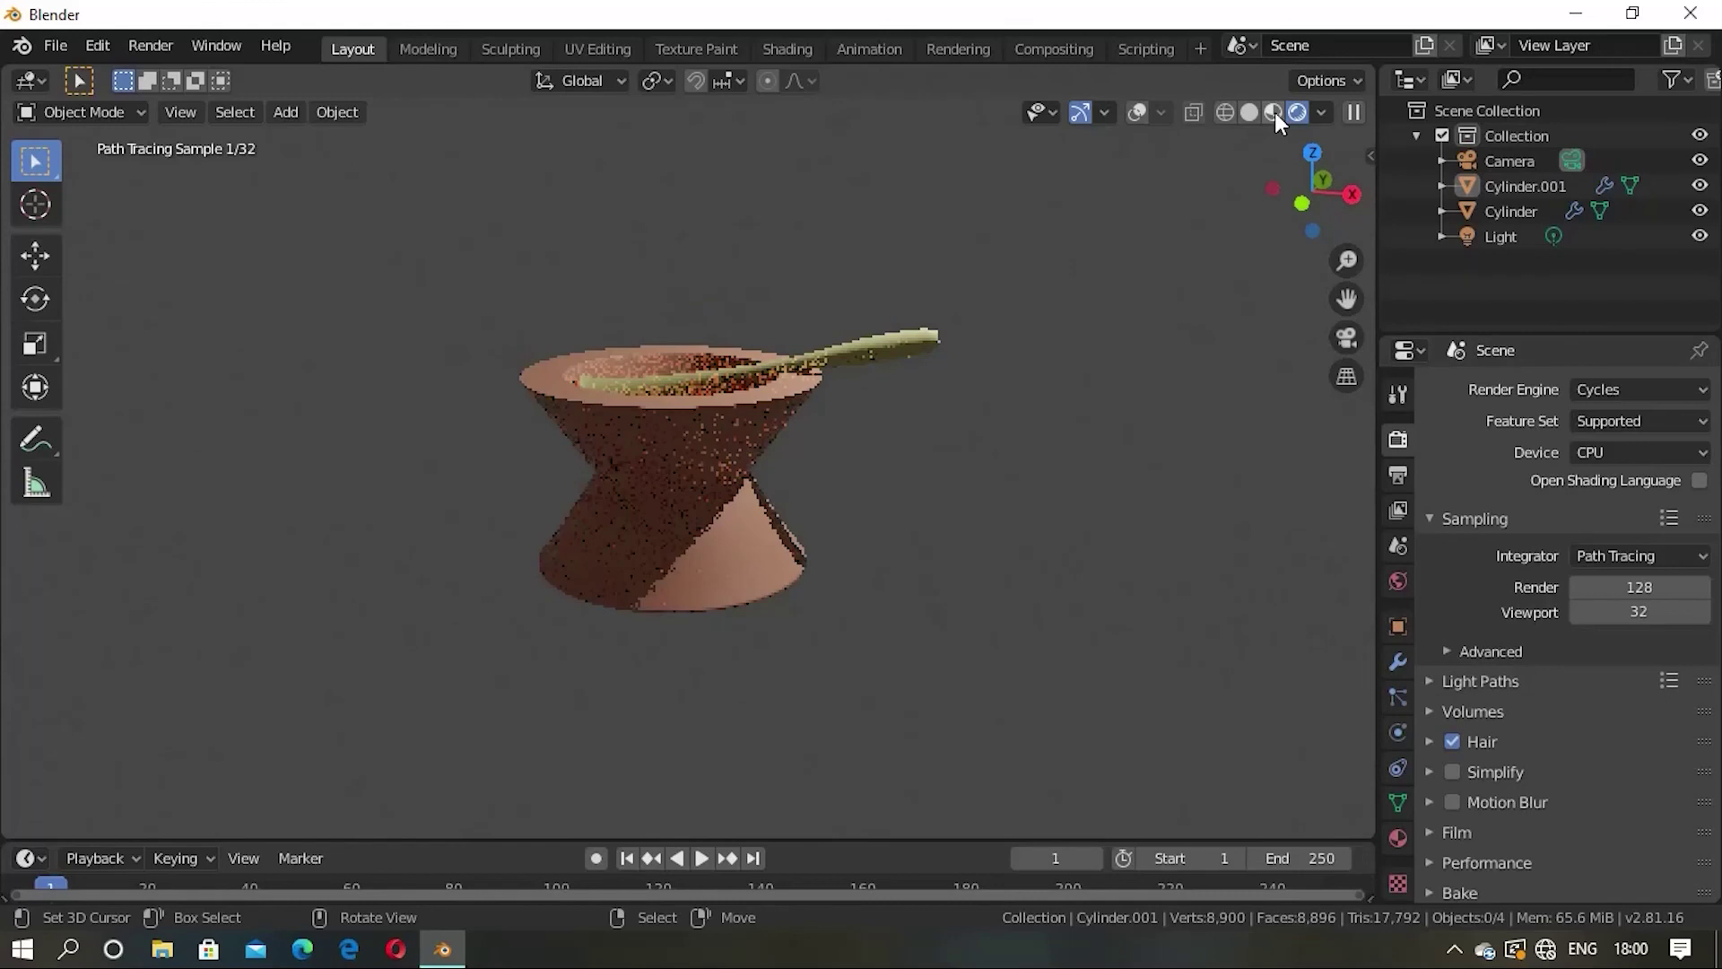
click(1249, 112)
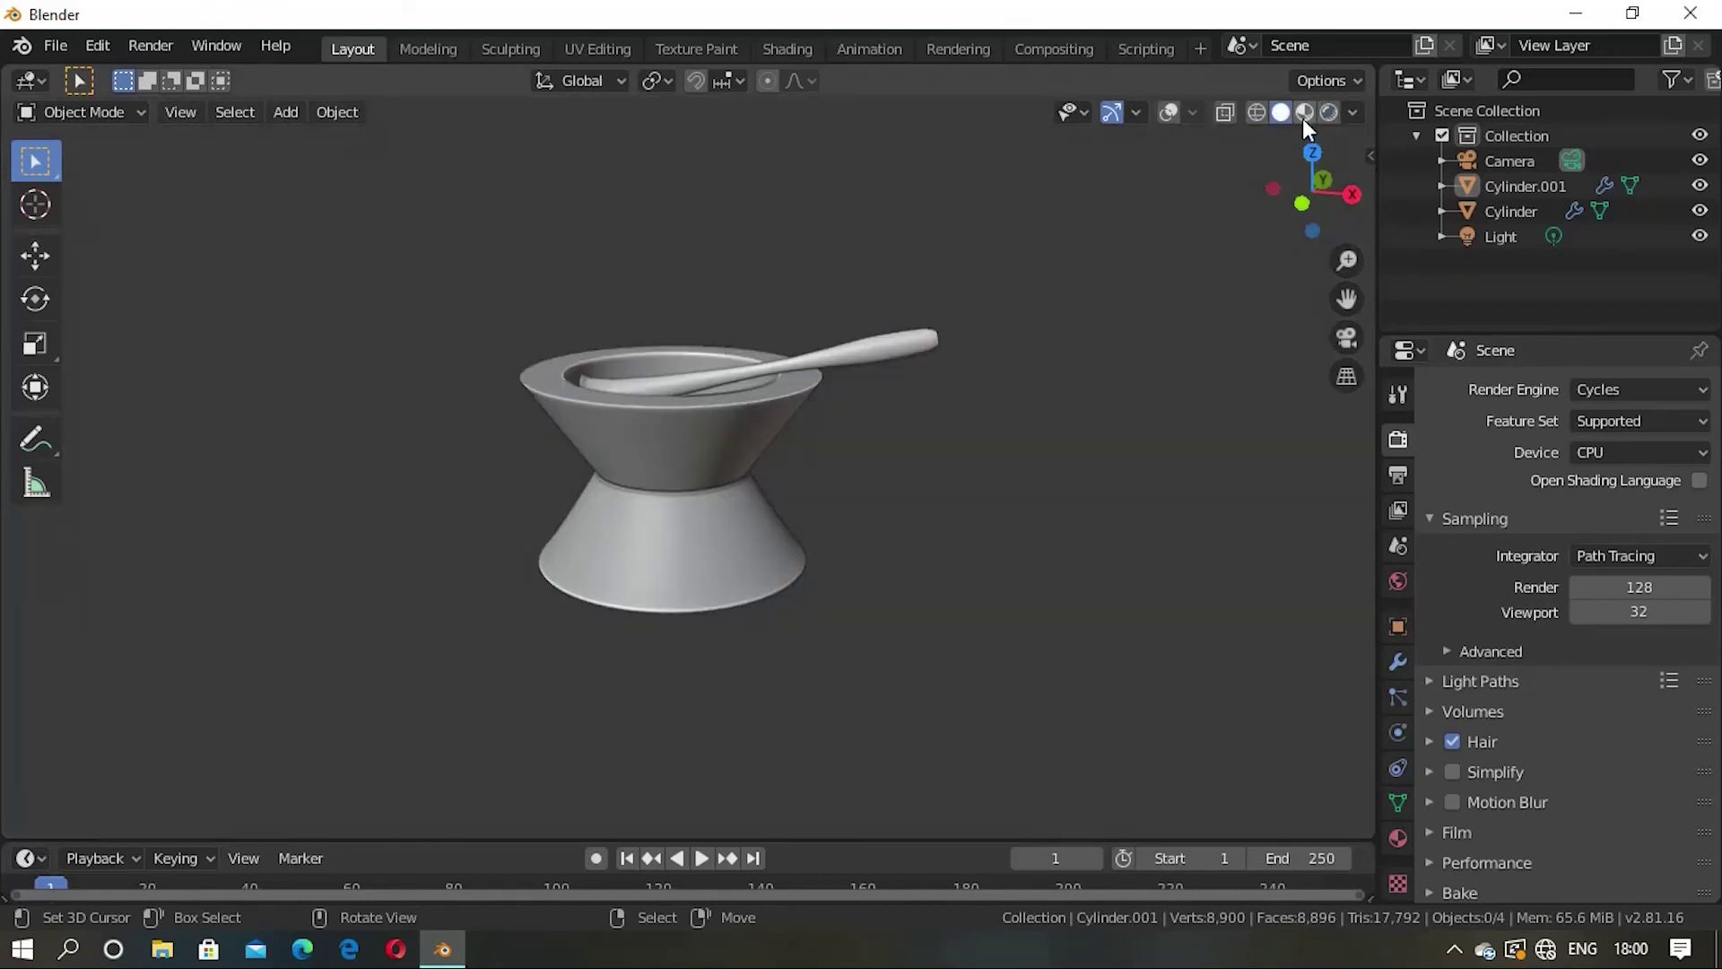
click(1163, 115)
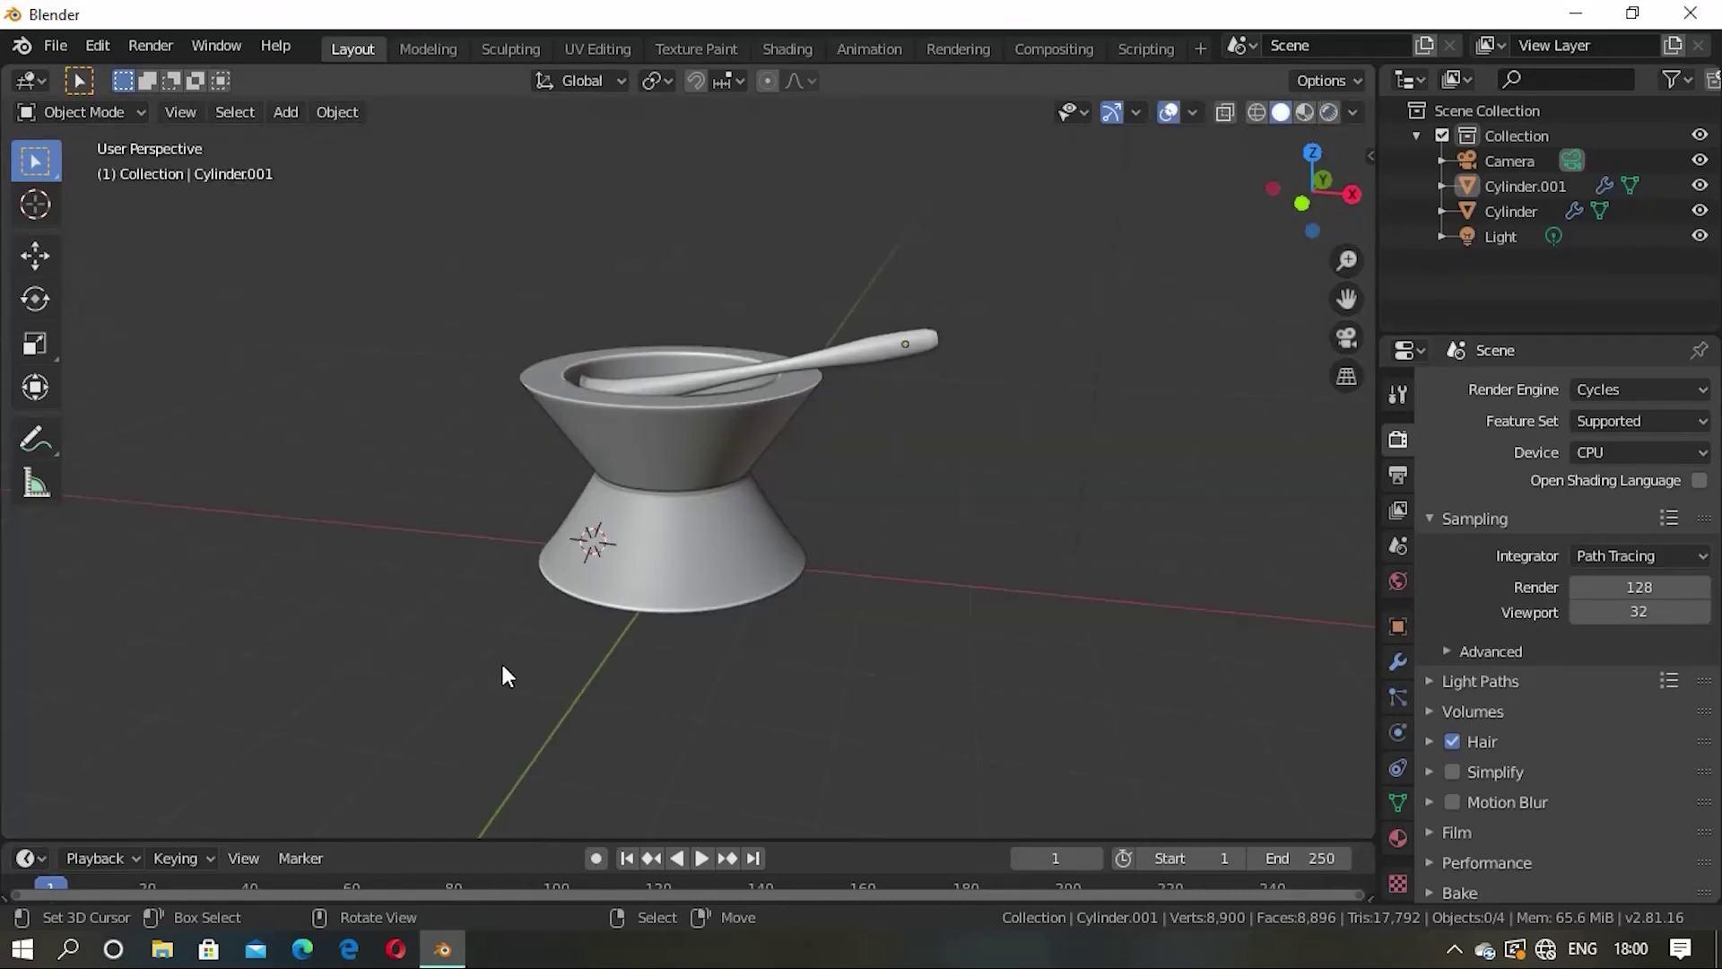
Step: Add a mesh plane and scale it up into a wide ground beneath the mortar
mouse_move(502, 675)
middle_down()
mouse_move(671, 577)
mouse_move(714, 519)
middle_up()
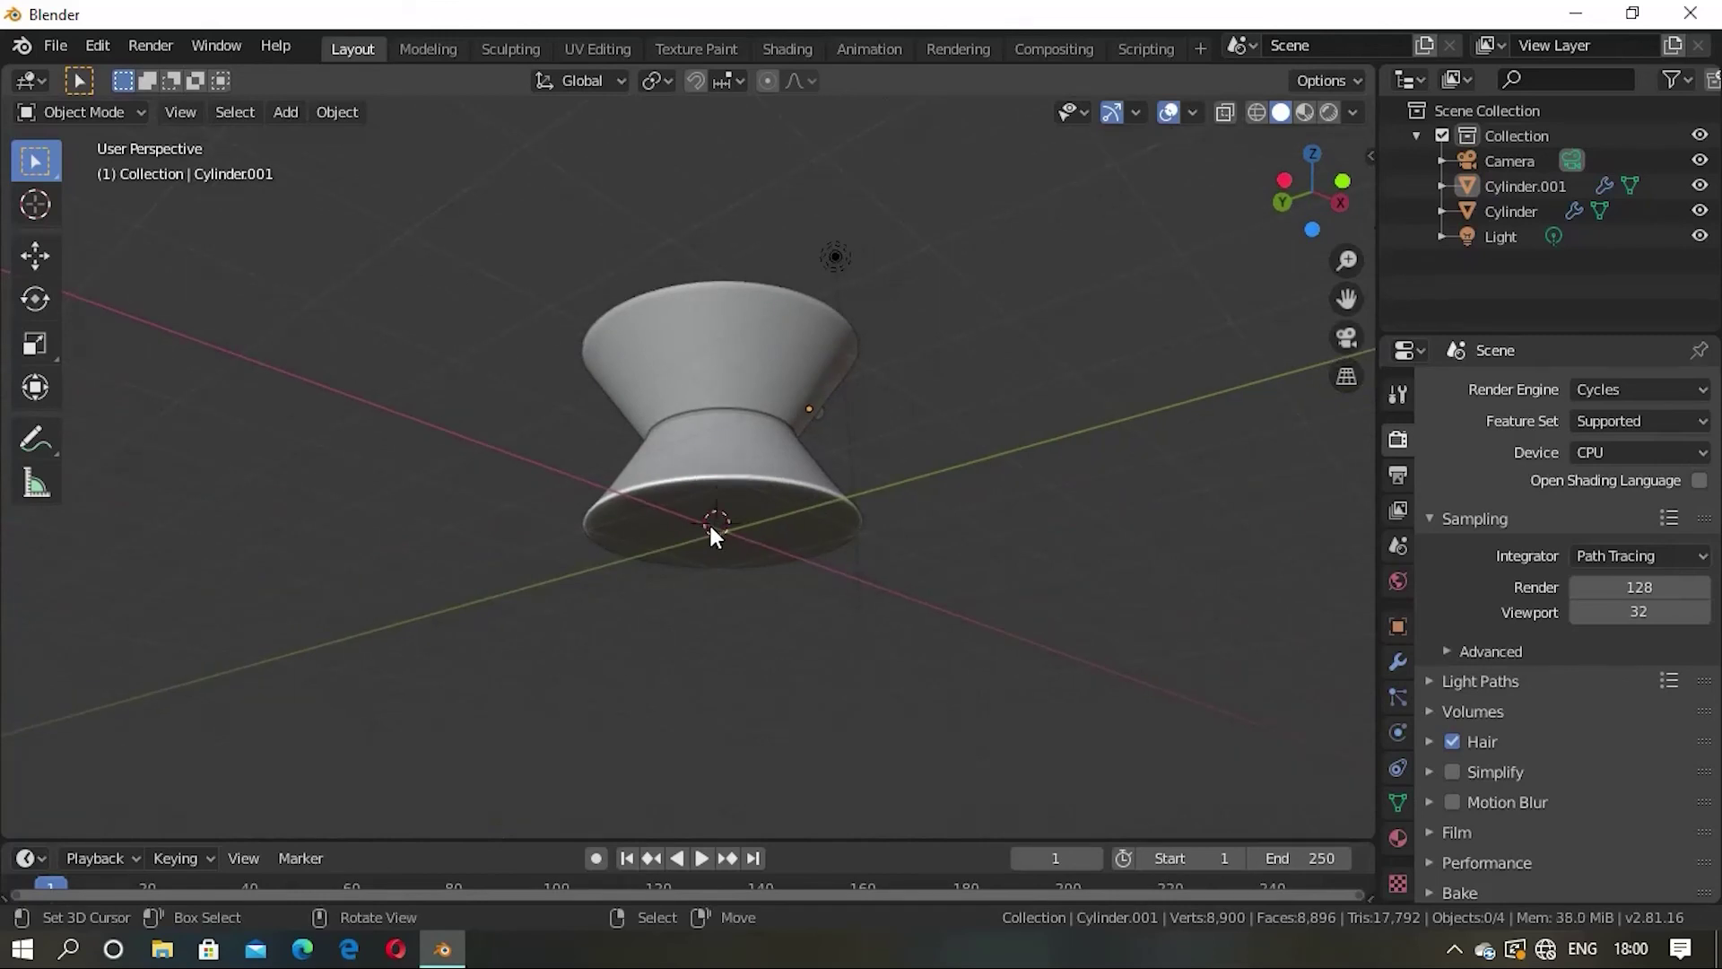
click(282, 117)
mouse_move(319, 140)
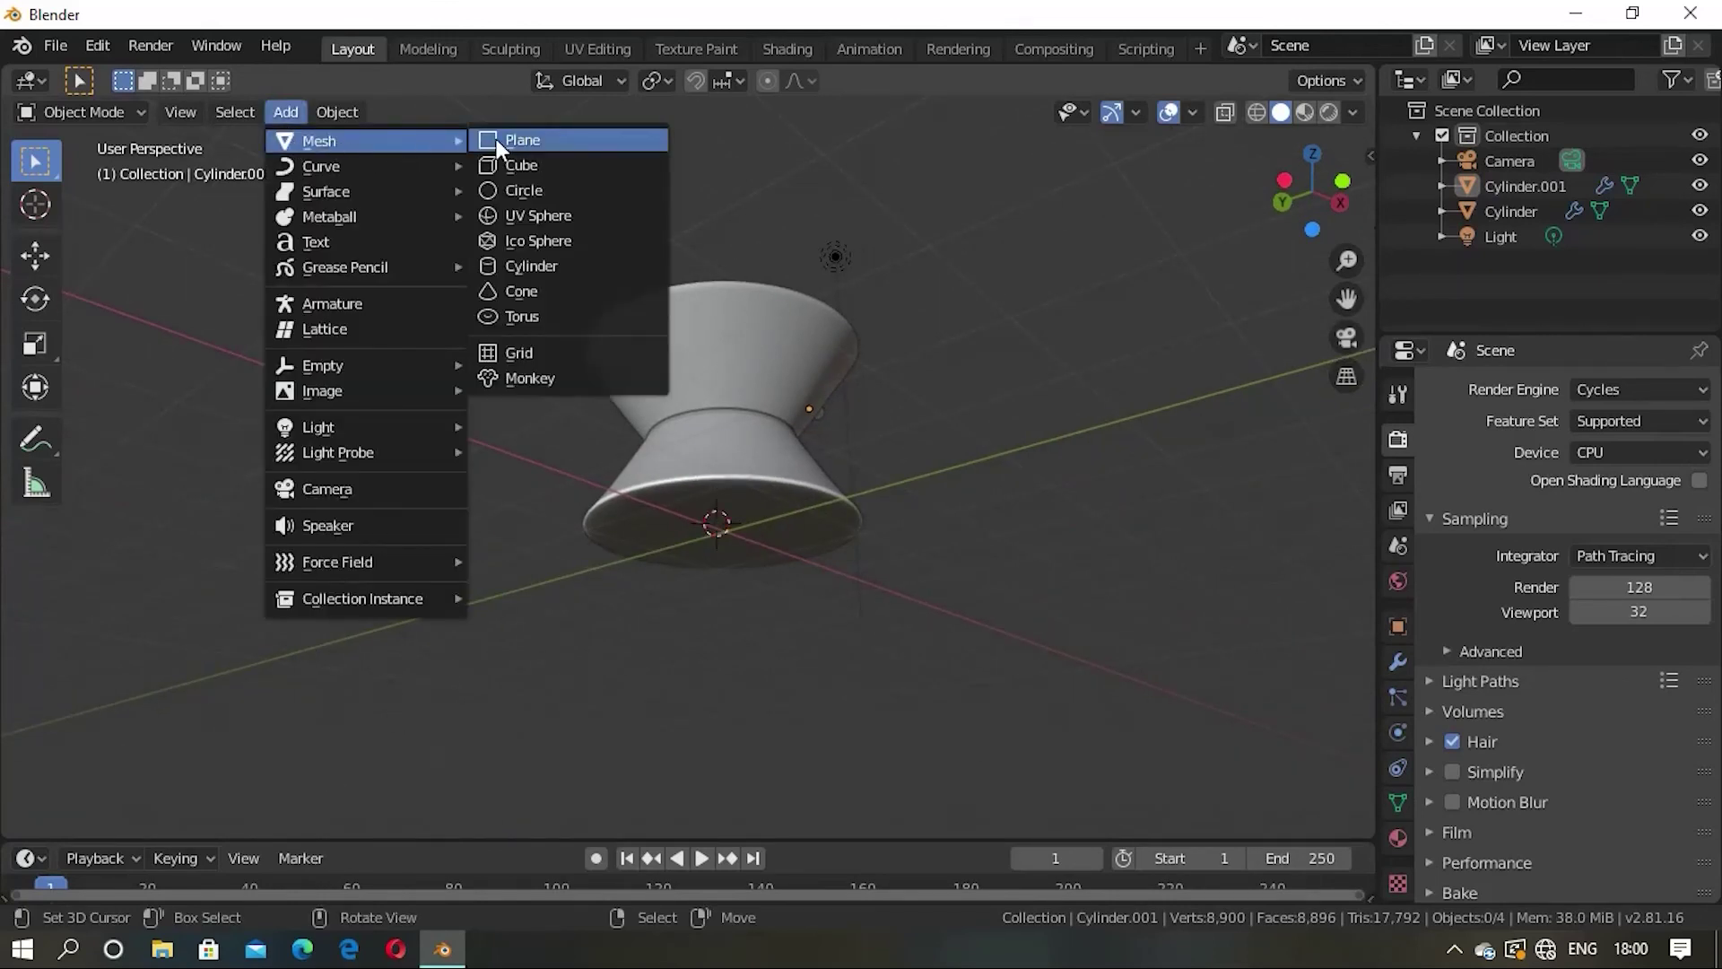
click(497, 139)
middle_drag(765, 551, 757, 648)
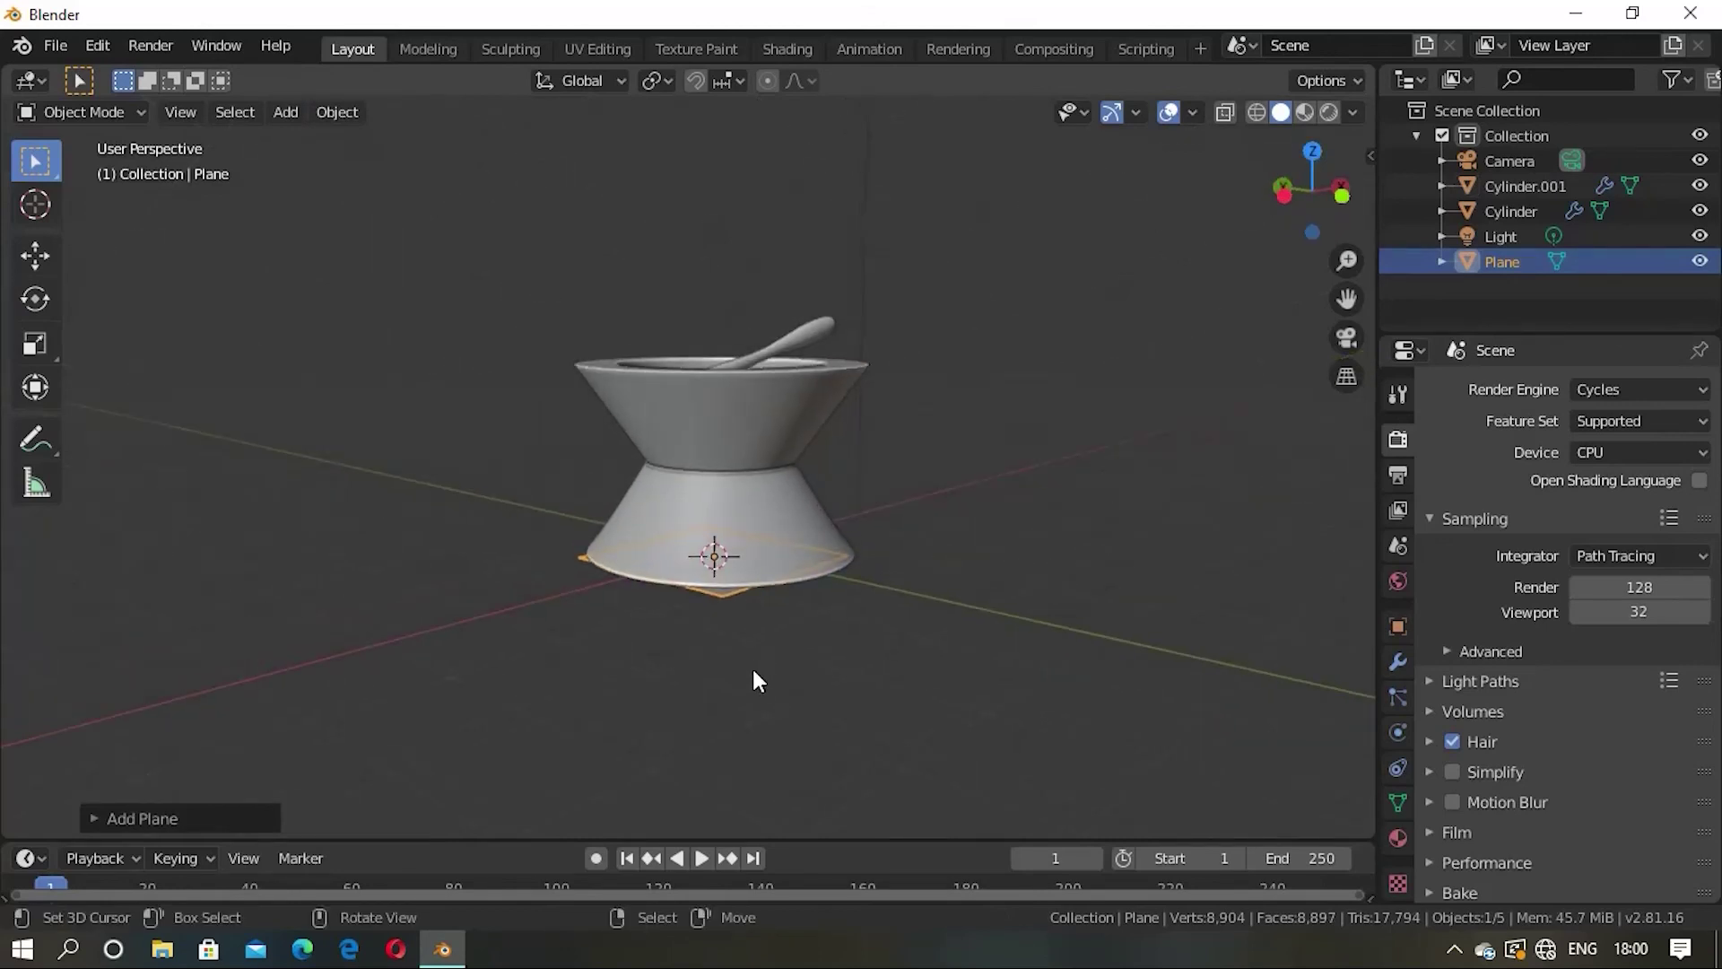
key(s)
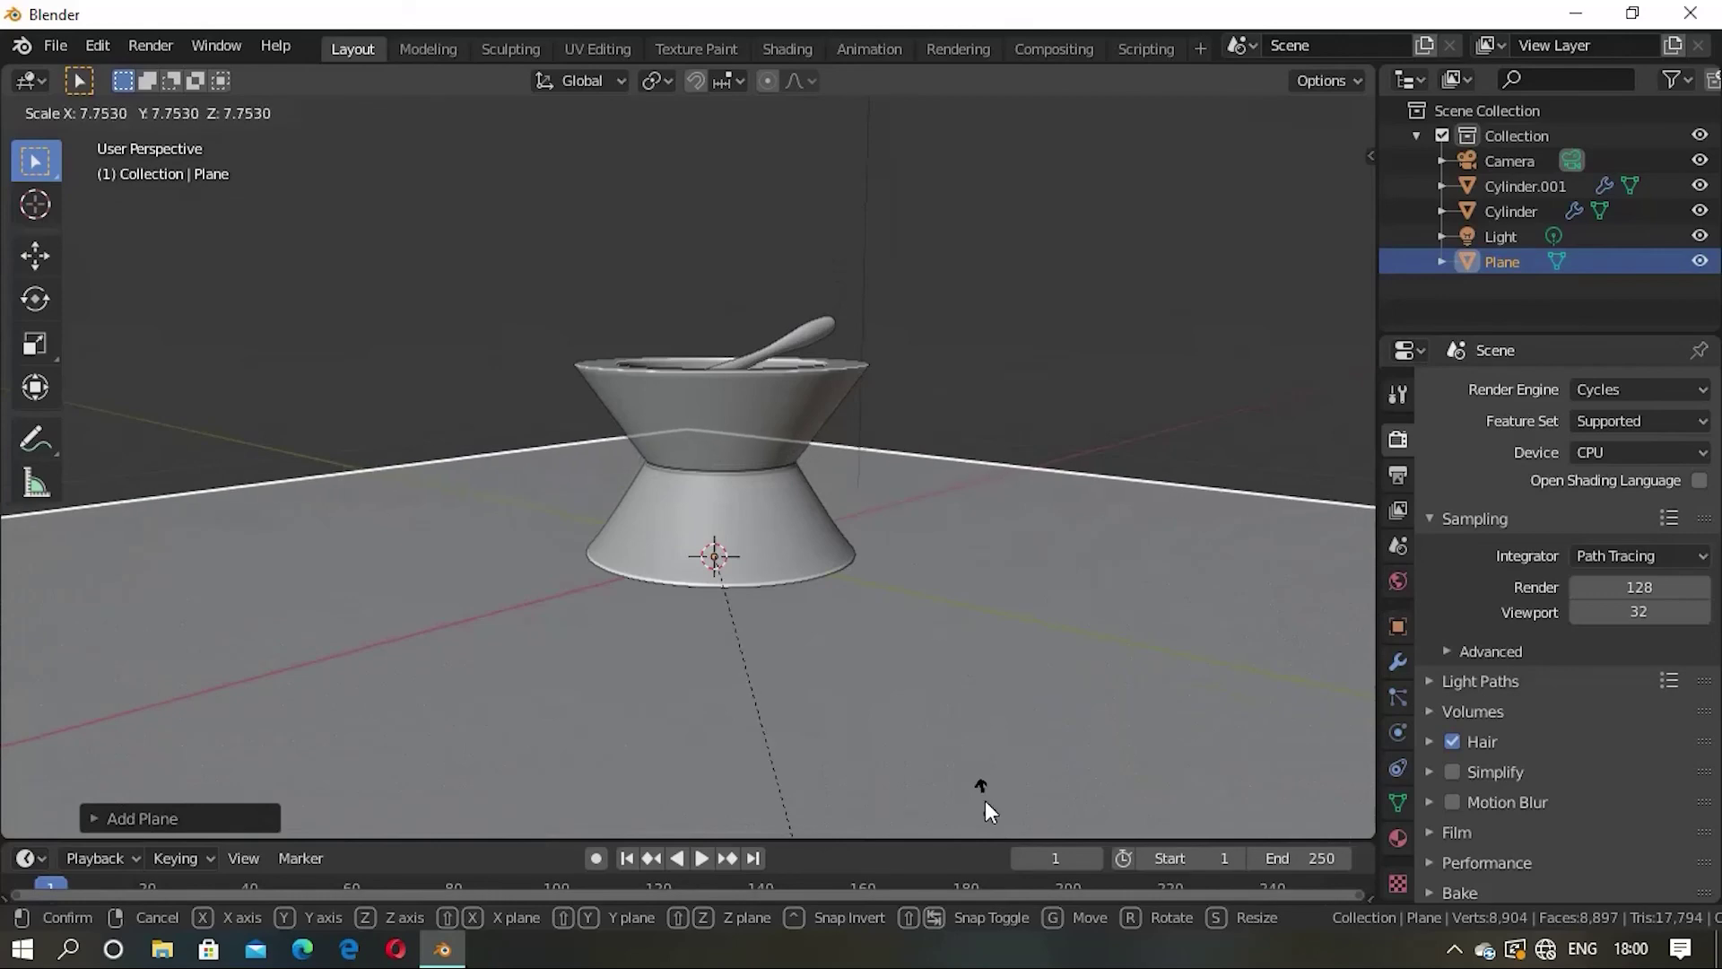
click(984, 761)
middle_drag(1029, 491, 882, 540)
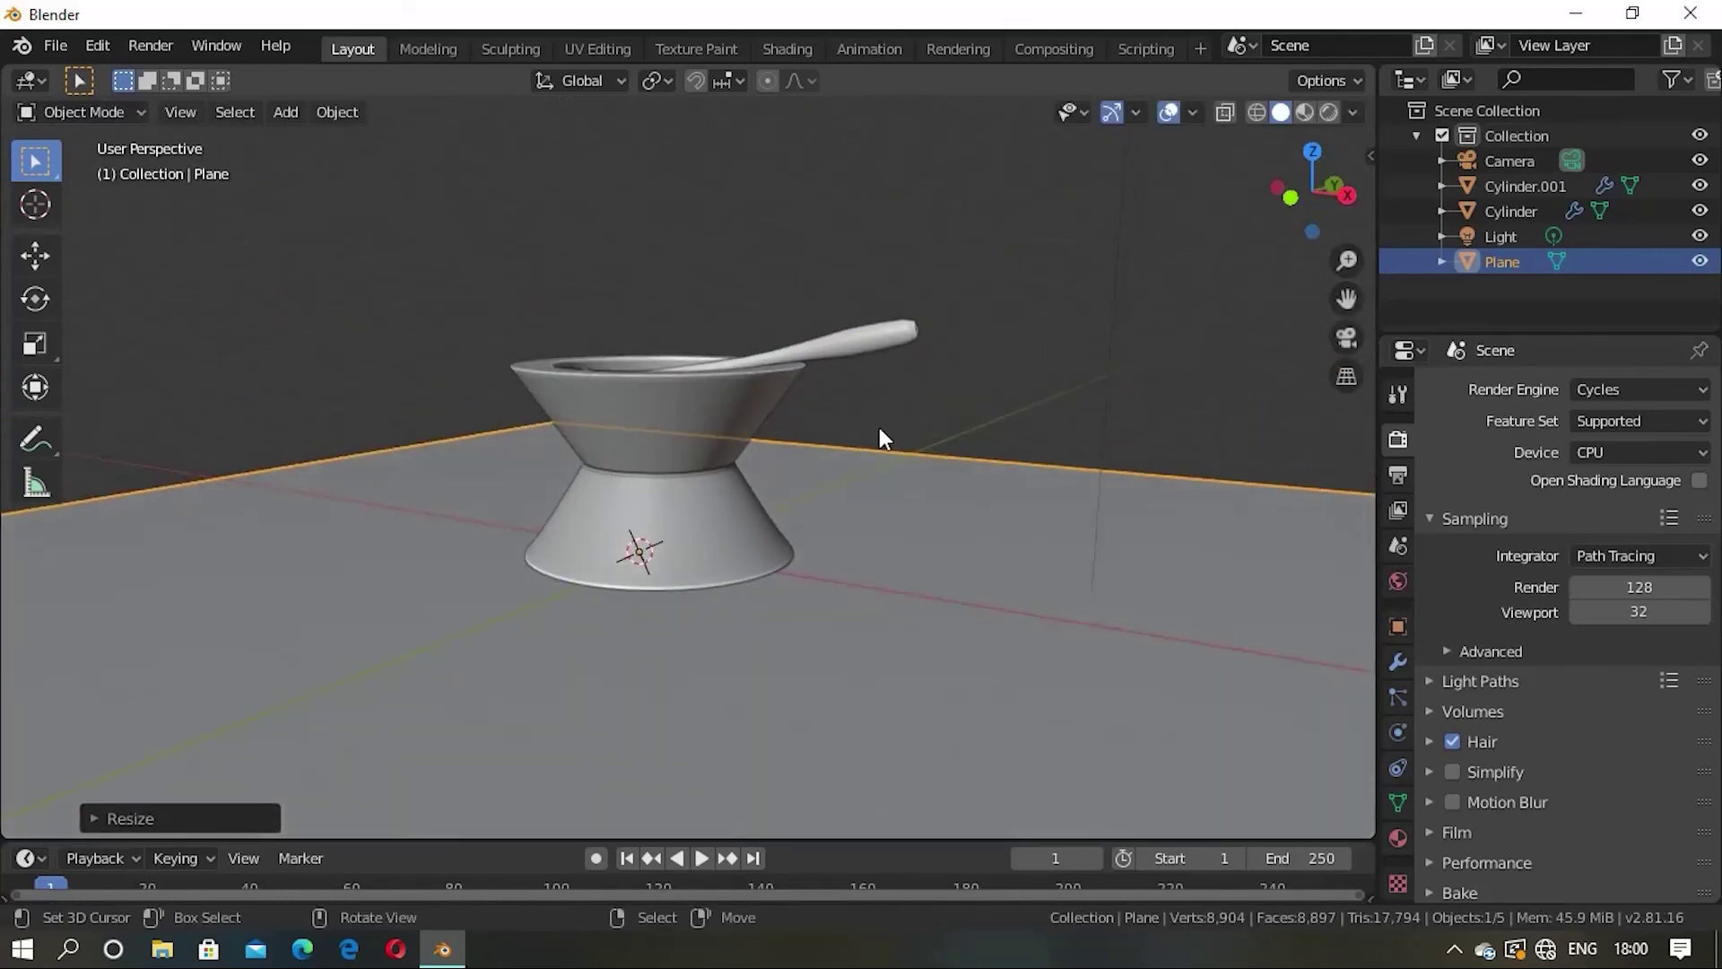
middle_drag(882, 541, 879, 518)
scroll(880, 518, down, 4)
Step: Deselect the plane and show the pink and yellow colours in Material Preview
click(1069, 331)
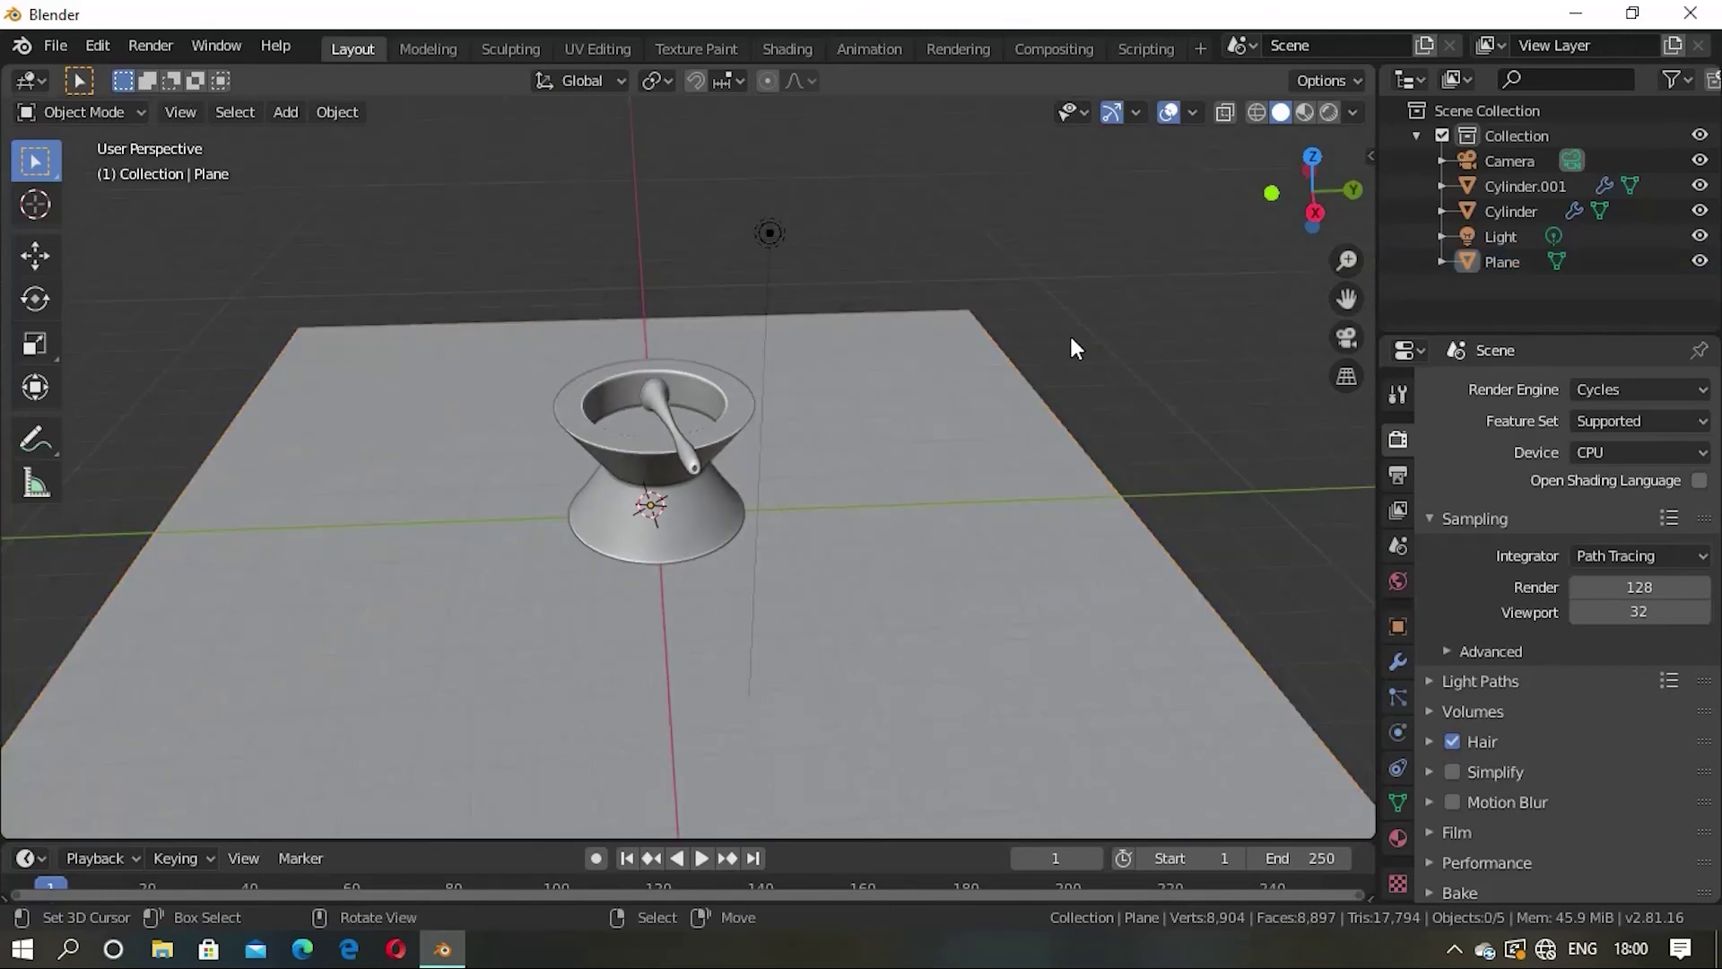
mouse_move(1069, 332)
middle_down()
mouse_move(730, 384)
mouse_move(895, 341)
mouse_move(947, 489)
mouse_move(993, 462)
mouse_move(897, 370)
mouse_move(938, 506)
middle_up()
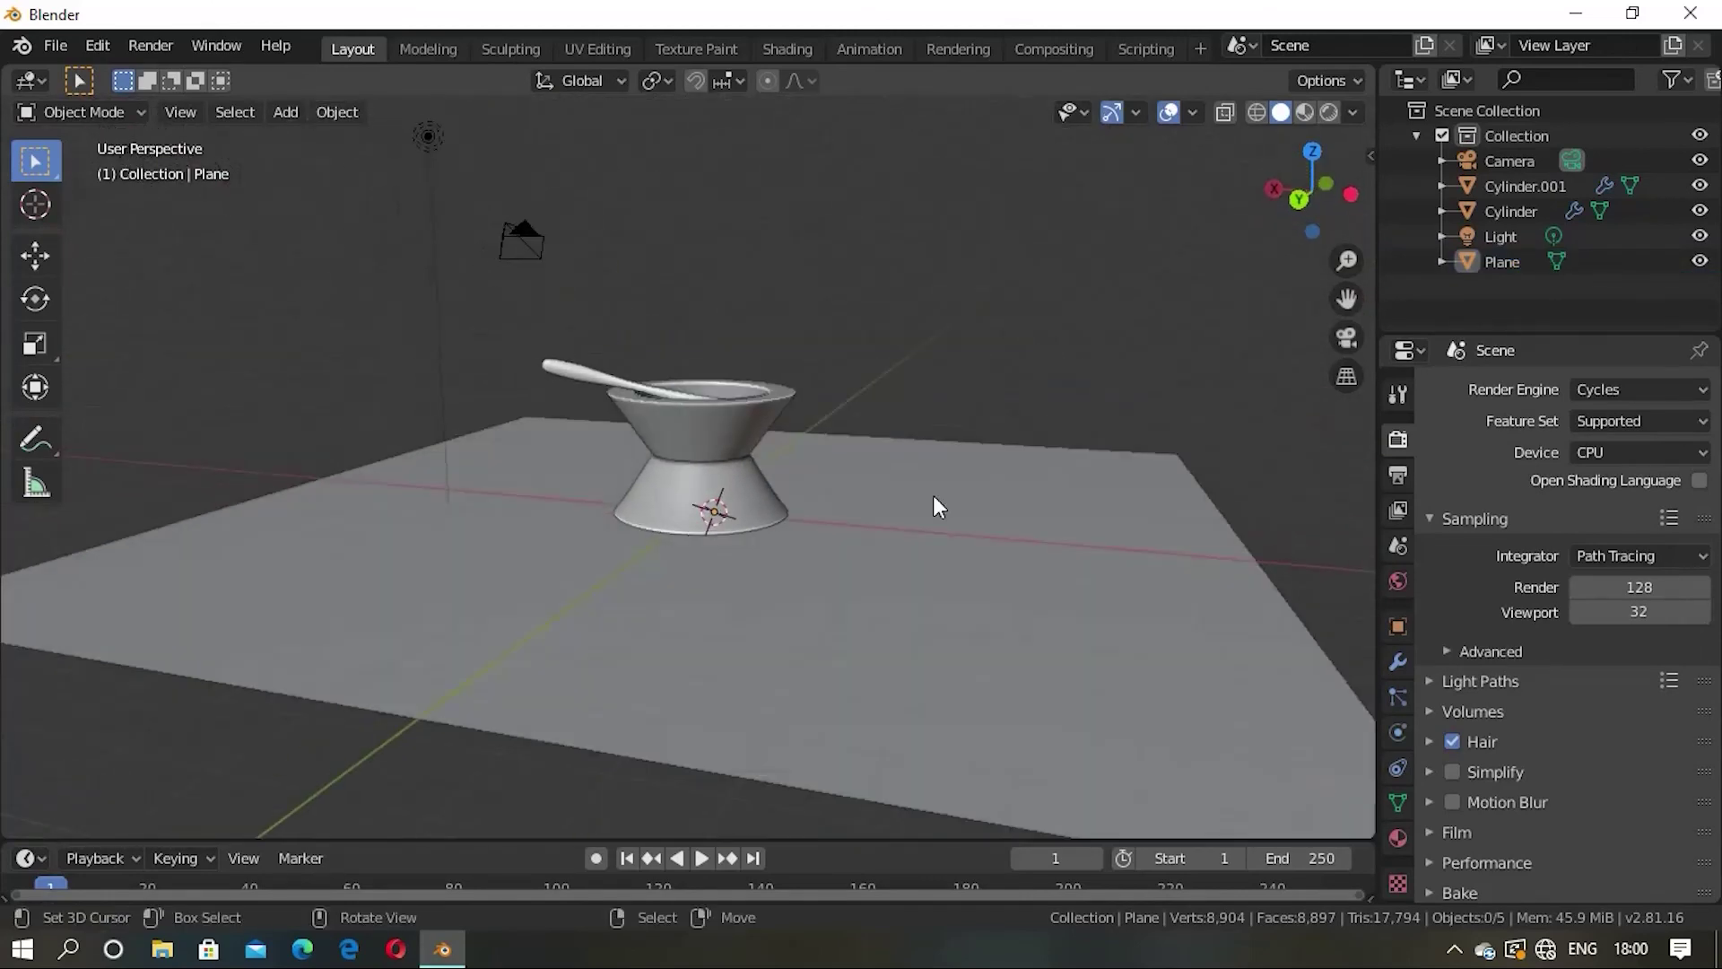
click(1305, 106)
mouse_move(939, 320)
middle_down()
mouse_move(897, 462)
mouse_move(960, 458)
middle_up()
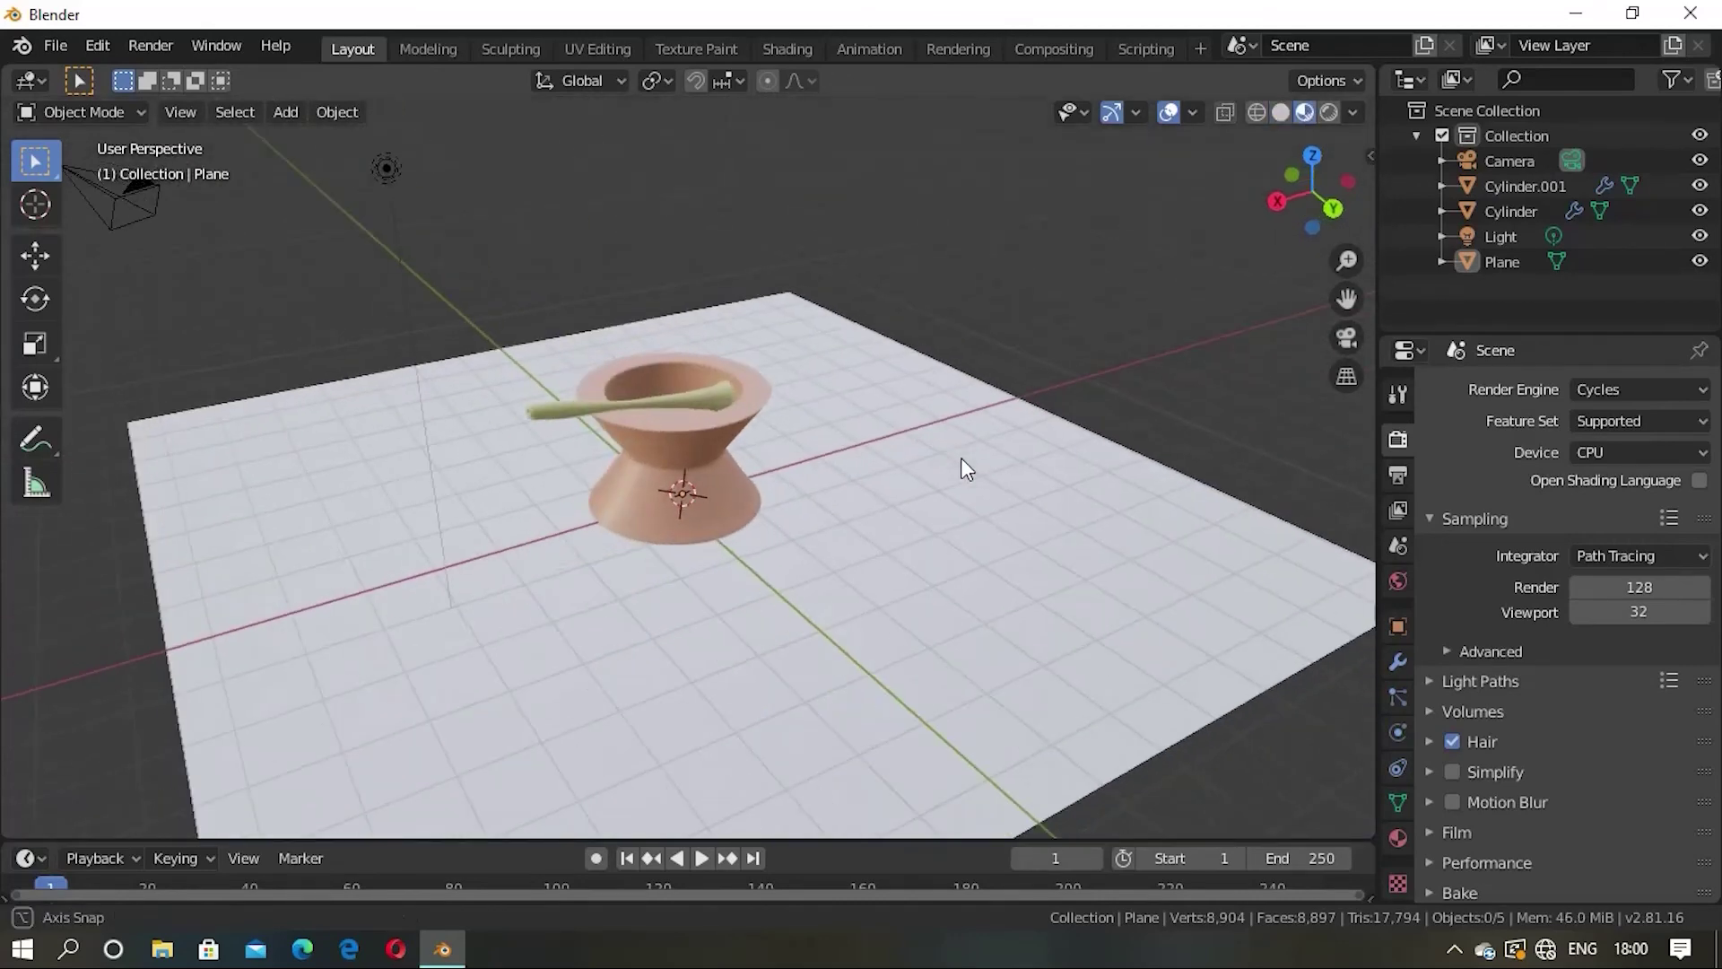
Step: Switch to Cycles rendered shading and orbit to a higher view of the mortar on the plane
click(1327, 106)
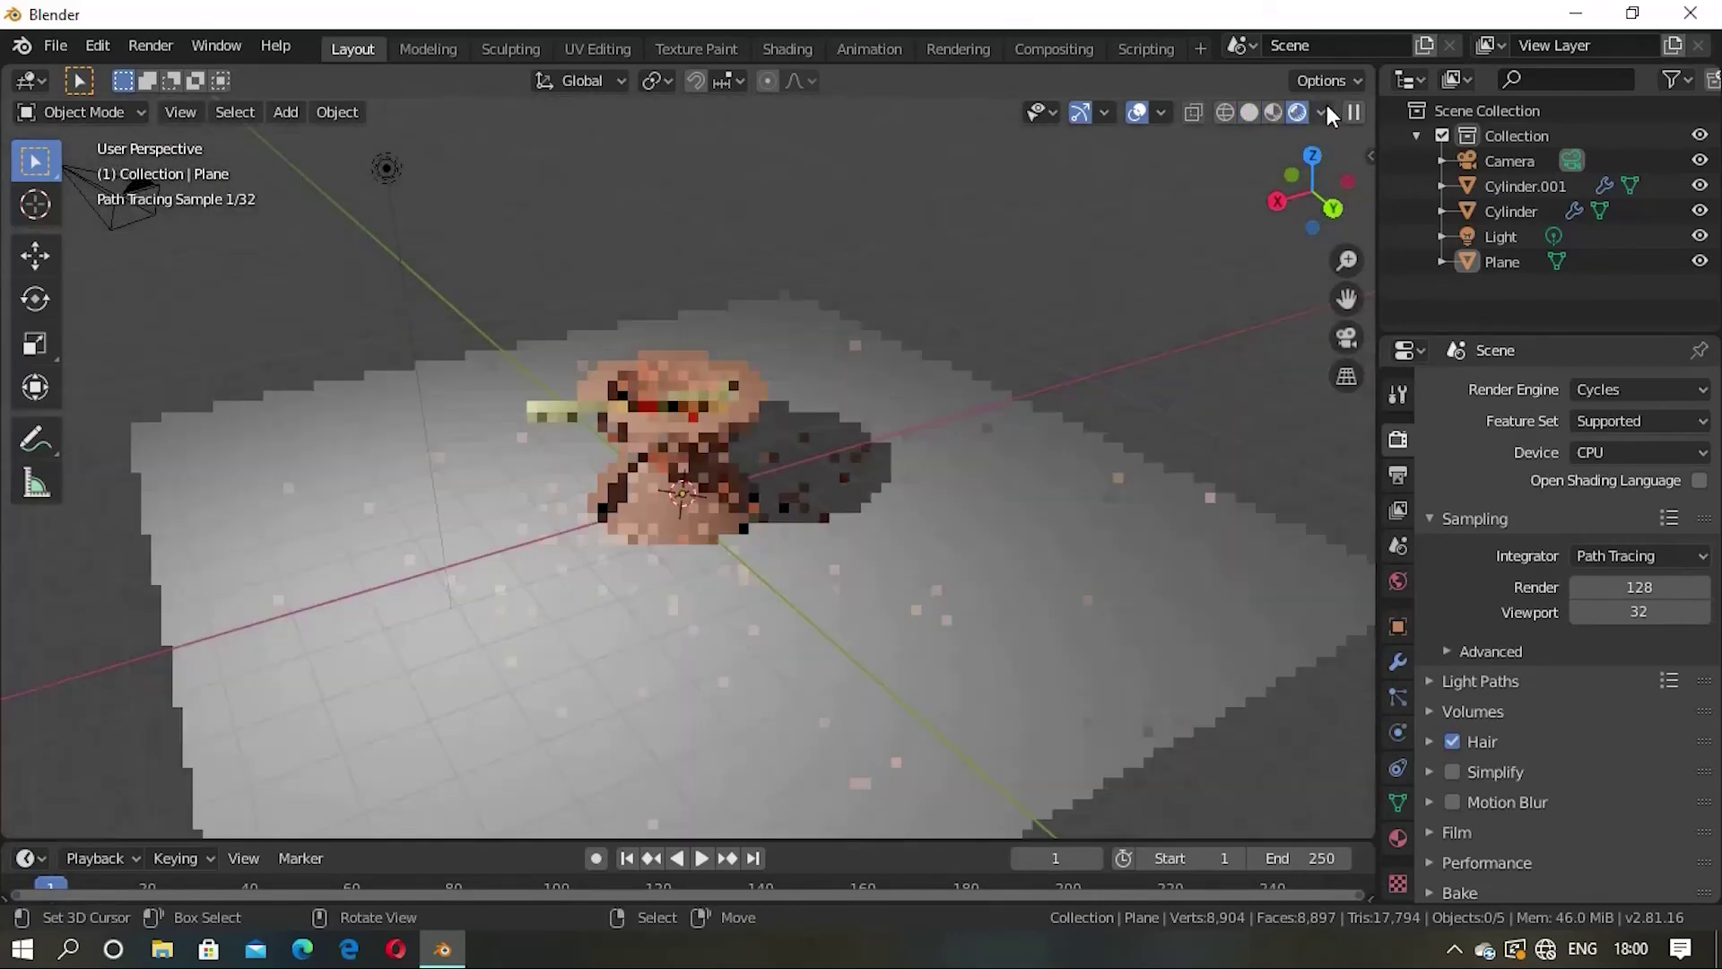
middle_drag(1017, 362, 970, 375)
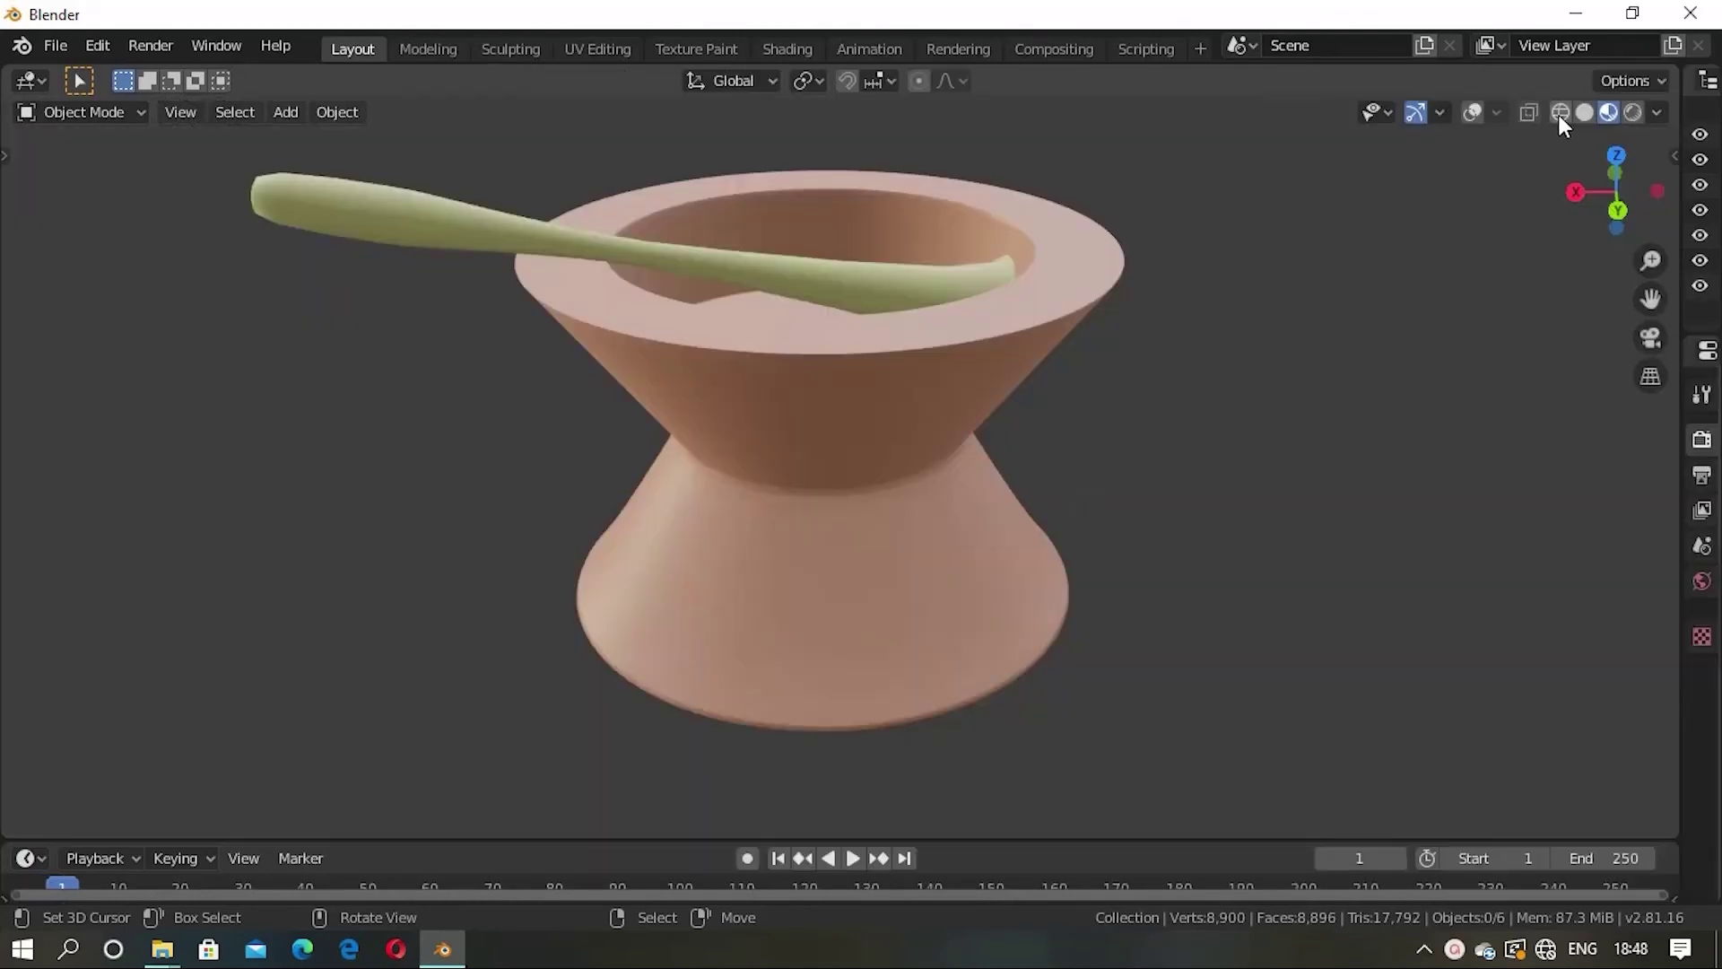
Step: Switch to grey Solid shading and orbit around the mortar from low and high angles
click(1584, 112)
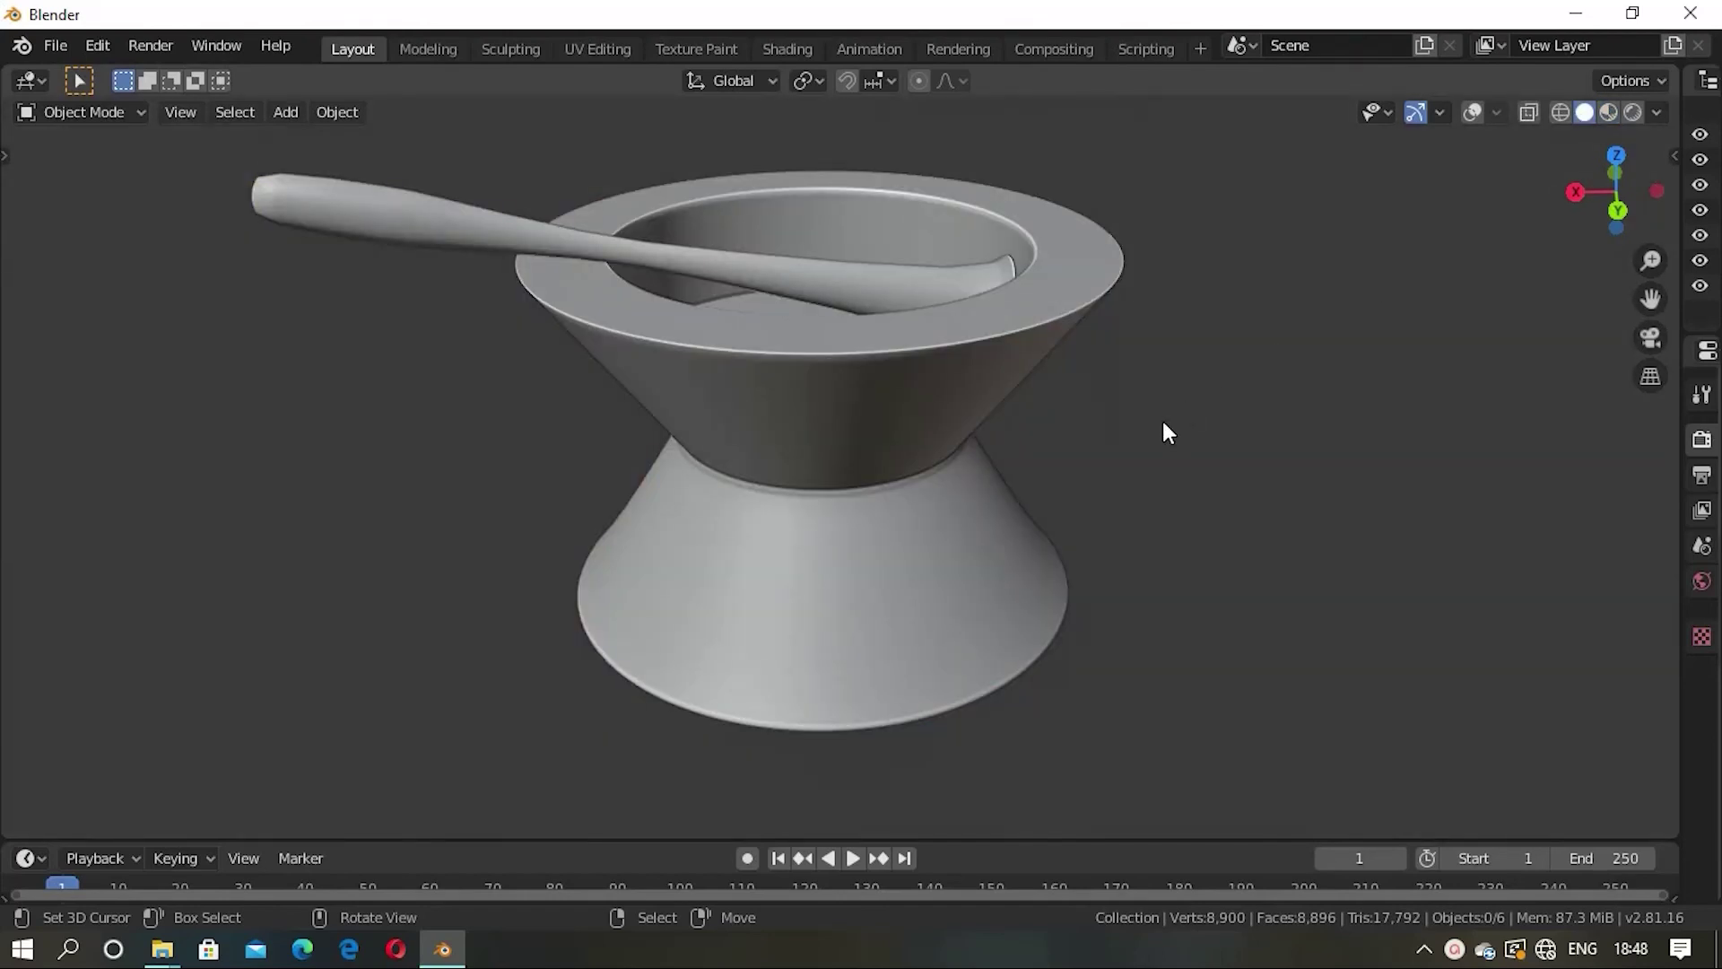
scroll(1191, 410, up, 2)
mouse_move(1191, 410)
middle_down()
mouse_move(511, 461)
mouse_move(1222, 377)
middle_up()
mouse_move(643, 431)
middle_down()
mouse_move(1046, 446)
mouse_move(992, 469)
mouse_move(1014, 439)
mouse_move(793, 487)
mouse_move(1311, 385)
mouse_move(1041, 450)
mouse_move(1224, 444)
mouse_move(1250, 327)
mouse_move(1334, 353)
mouse_move(1169, 514)
mouse_move(1199, 374)
mouse_move(1280, 380)
mouse_move(1100, 476)
mouse_move(1488, 373)
mouse_move(1280, 481)
mouse_move(1523, 367)
mouse_move(1369, 350)
mouse_move(895, 605)
mouse_move(1021, 549)
mouse_move(1286, 520)
mouse_move(1441, 588)
mouse_move(812, 610)
middle_up()
mouse_move(1002, 592)
middle_down()
mouse_move(1407, 519)
mouse_move(1223, 604)
mouse_move(1390, 404)
middle_up()
Step: Show the material colours, reframe the bowl, then preview it with Cycles rendered shading
click(1611, 111)
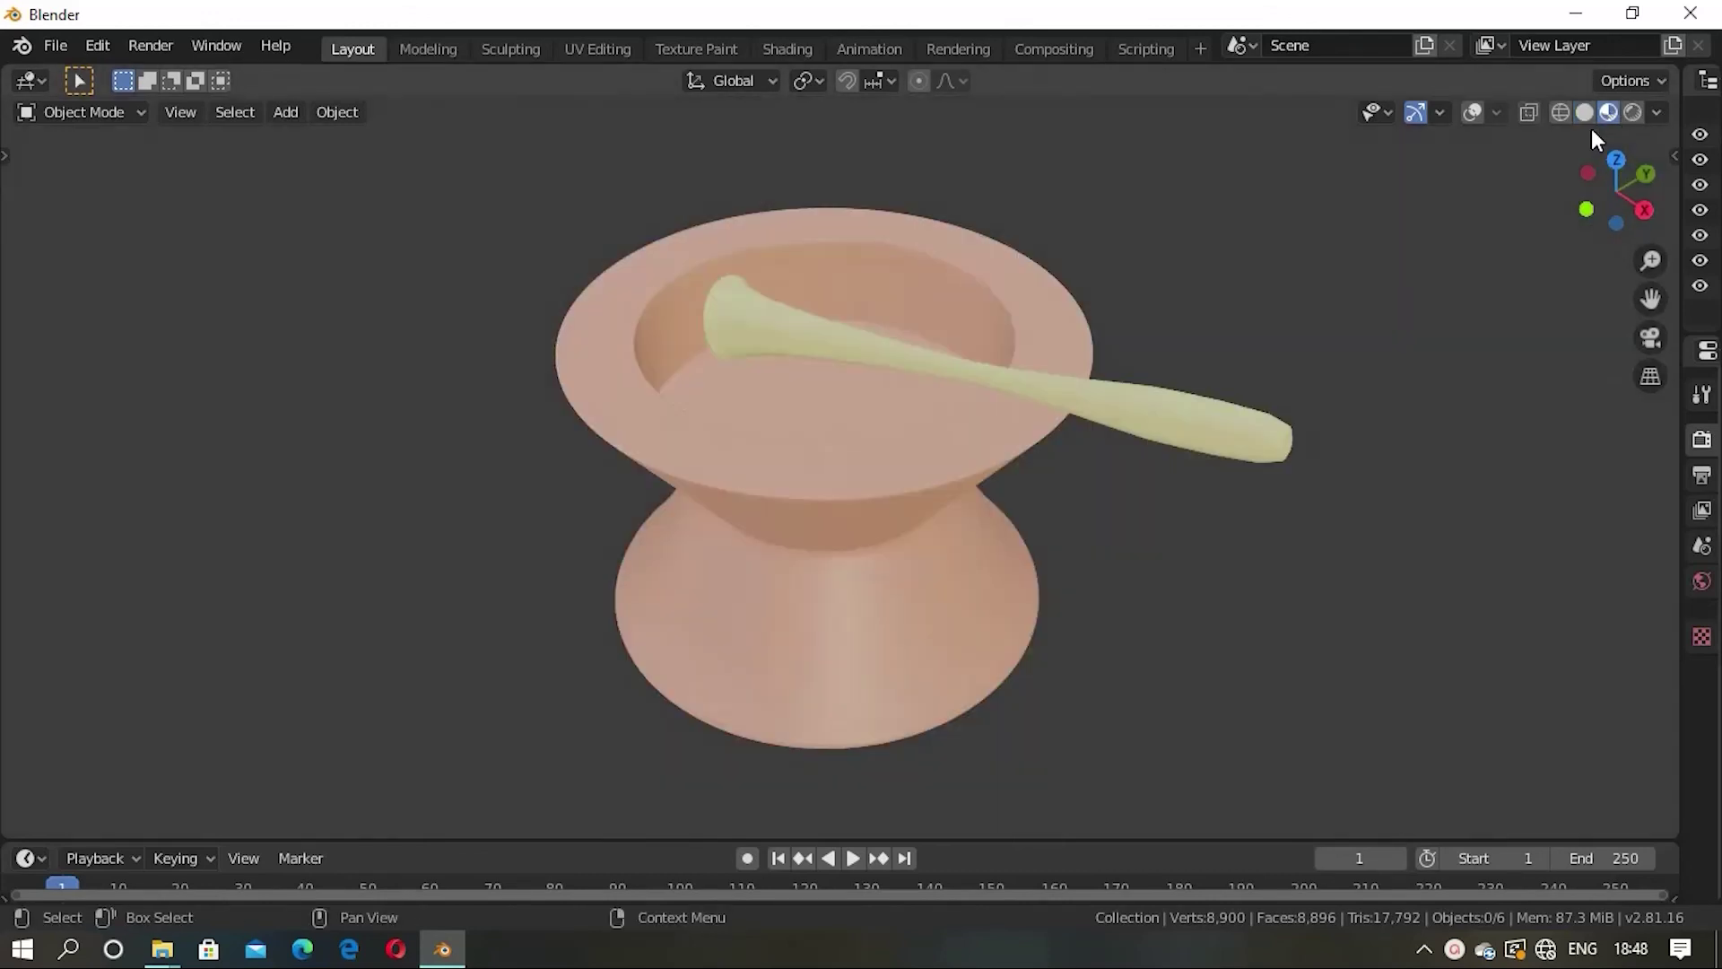
mouse_move(1423, 316)
middle_down()
mouse_move(1286, 364)
mouse_move(1004, 368)
middle_up()
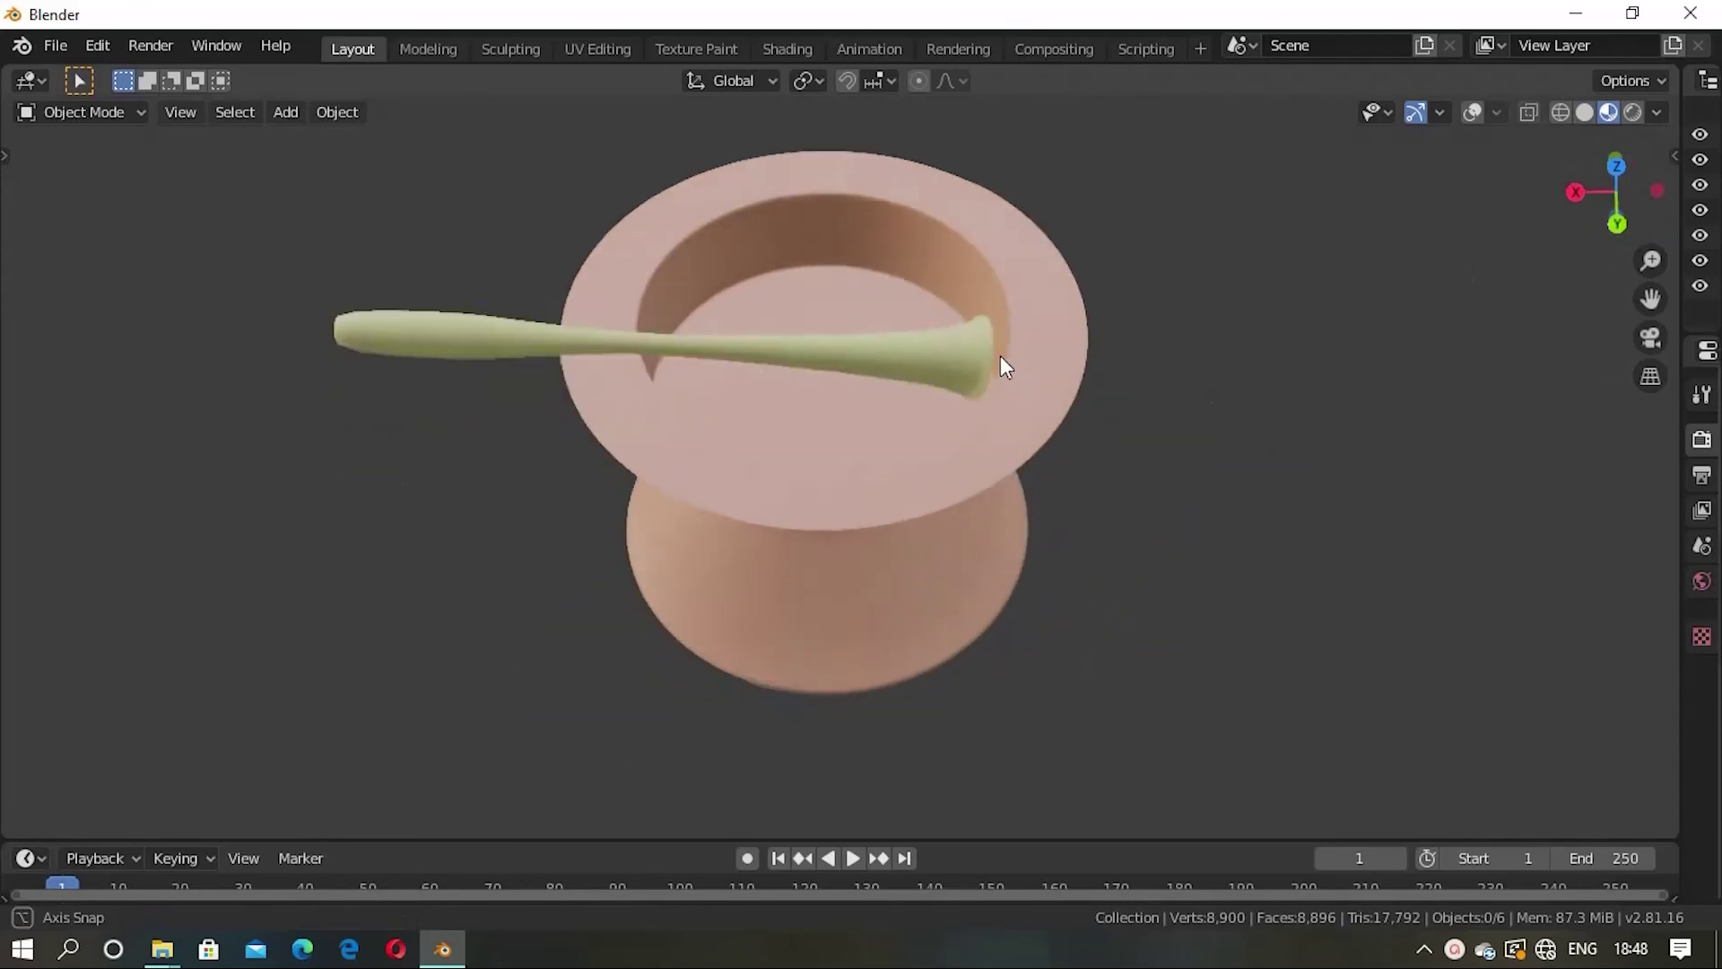
mouse_move(1342, 246)
middle_down()
mouse_move(1307, 230)
mouse_move(1141, 384)
mouse_move(1145, 423)
mouse_move(1336, 399)
mouse_move(904, 526)
mouse_move(1127, 613)
mouse_move(831, 524)
mouse_move(1173, 453)
mouse_move(981, 484)
middle_up()
scroll(897, 489, down, 3)
mouse_move(853, 493)
middle_down()
mouse_move(1121, 488)
mouse_move(757, 473)
mouse_move(961, 568)
mouse_move(1053, 577)
mouse_move(1005, 628)
mouse_move(1075, 626)
mouse_move(1285, 354)
middle_up()
click(1630, 113)
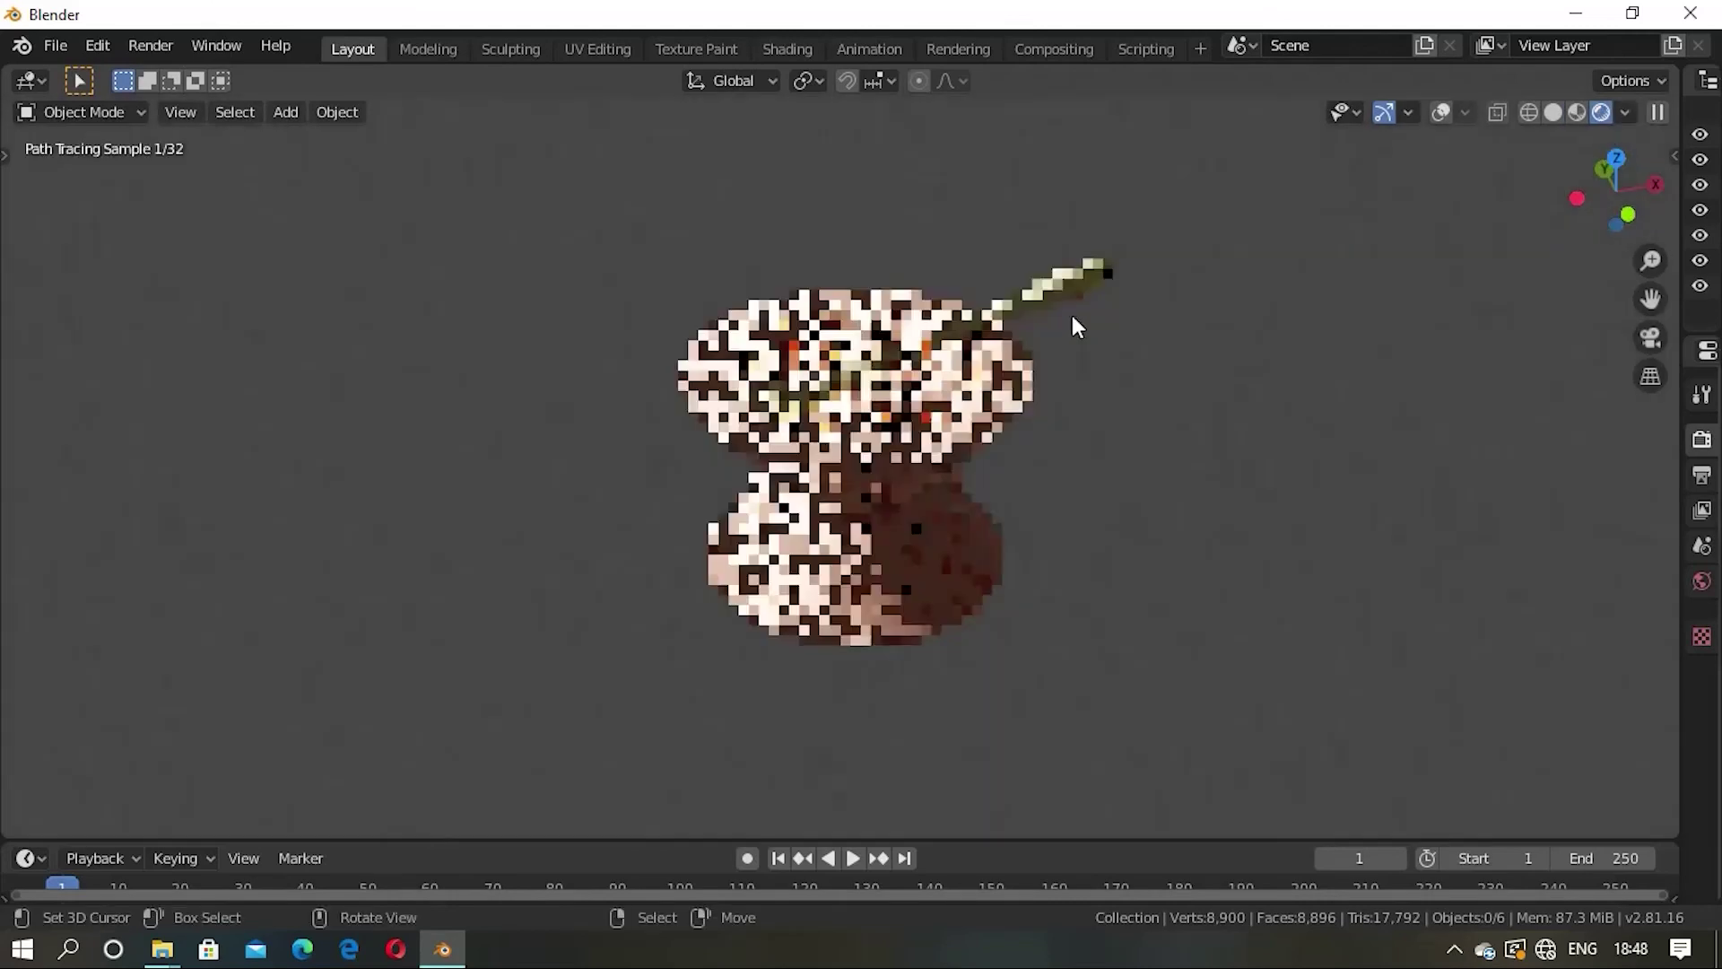